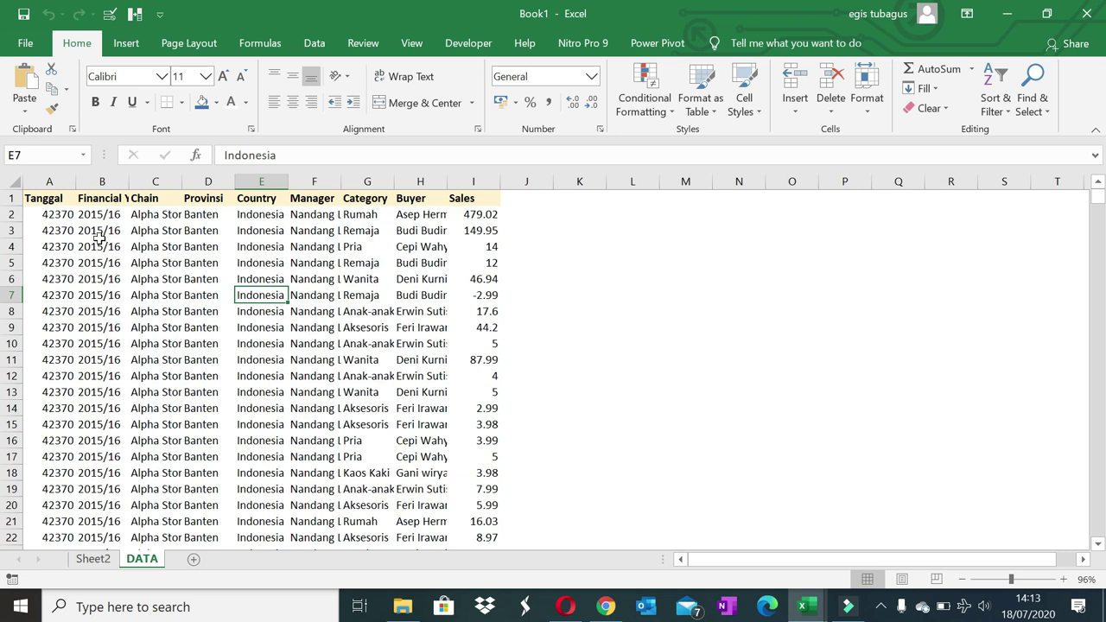
- AutoFit the widths of columns A through I on the DATA sheet
click(55, 181)
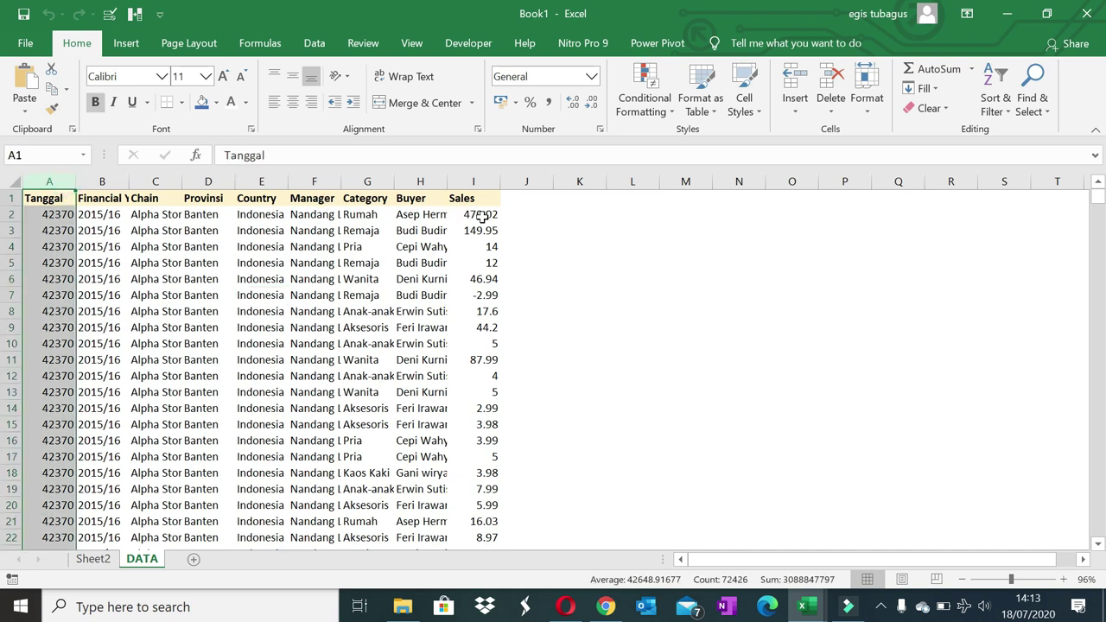
shift+click(481, 182)
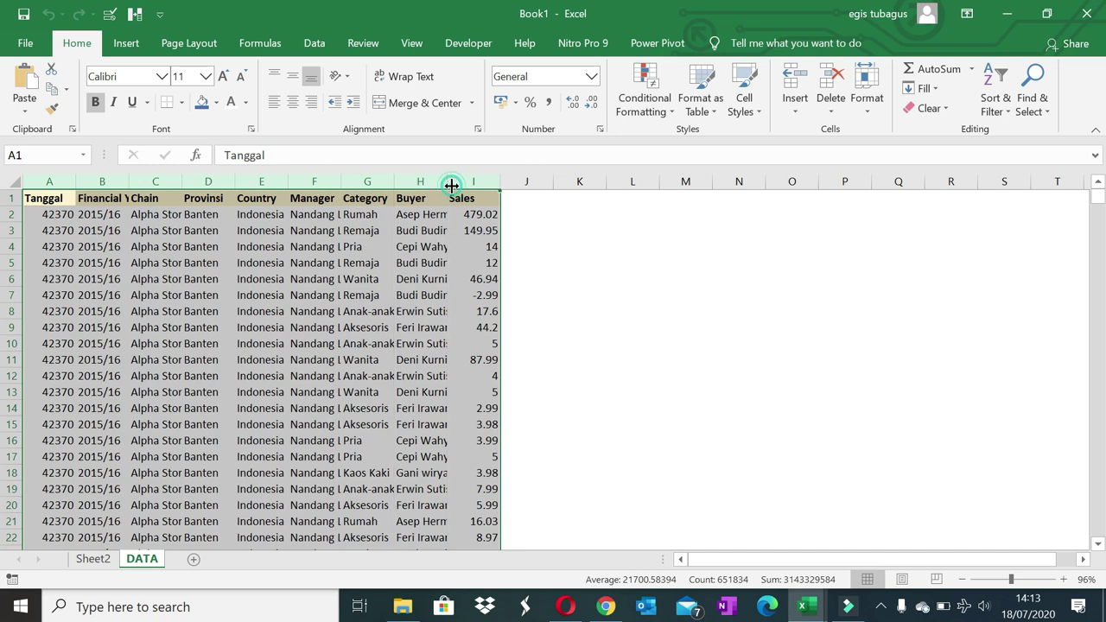
double_click(451, 185)
- Check the Financial Year, Provinsi, Country, Manager, Category, Buyer and Sales values for full visibility
click(89, 214)
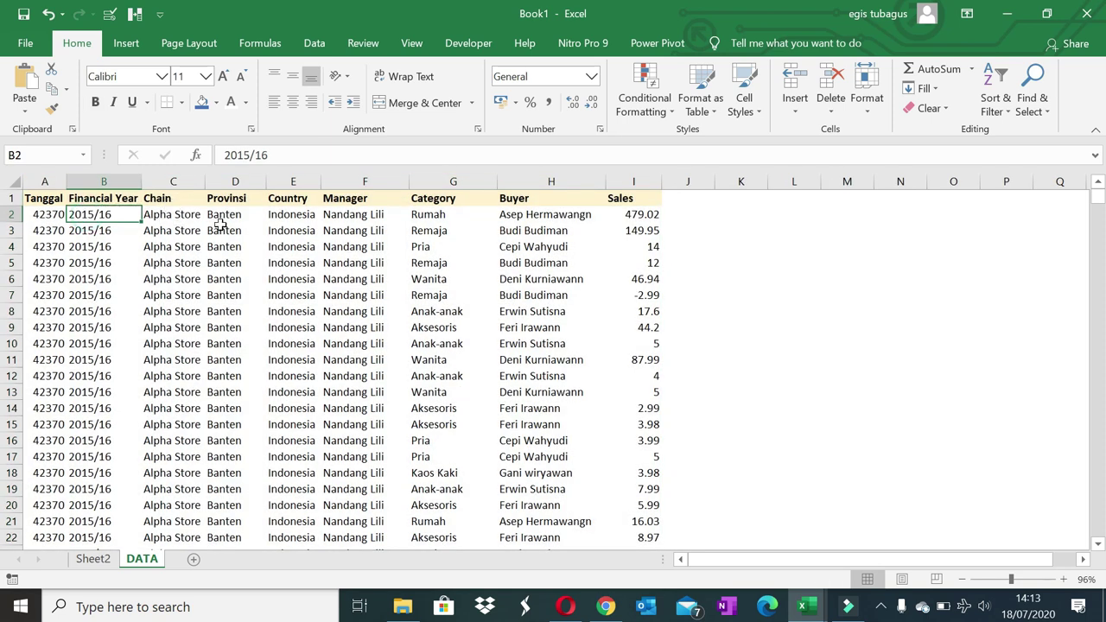
click(253, 217)
click(290, 217)
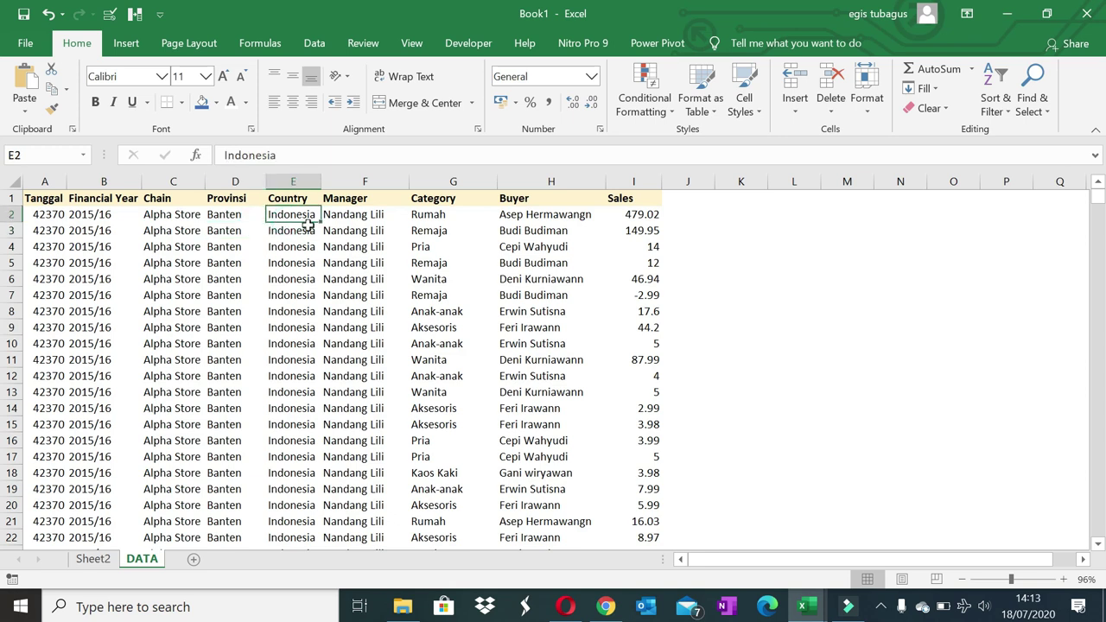
click(359, 225)
click(425, 230)
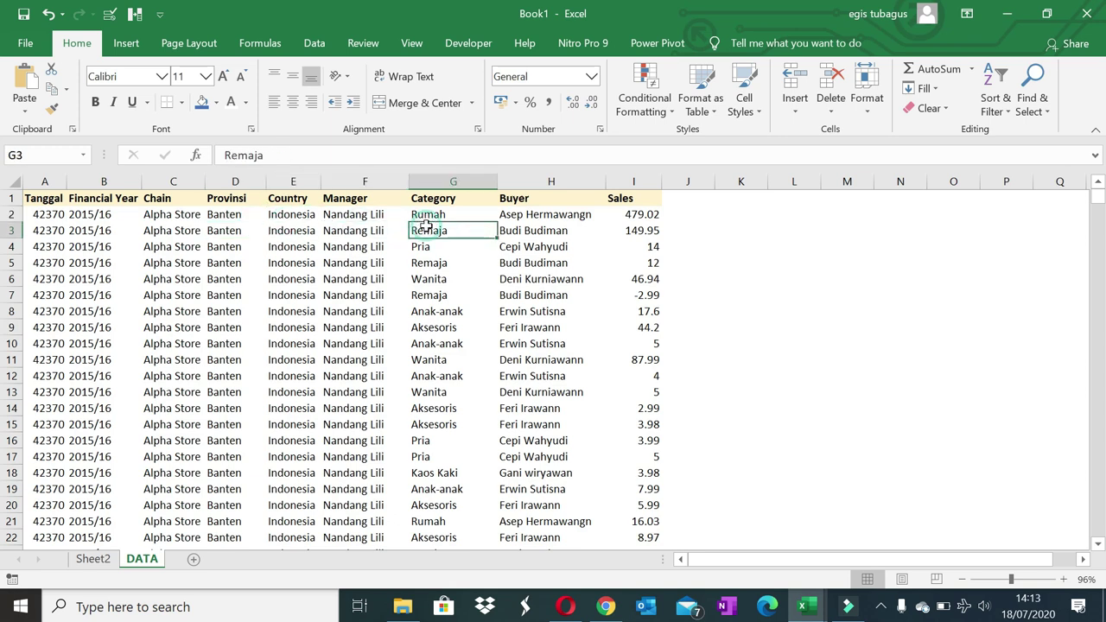
click(523, 235)
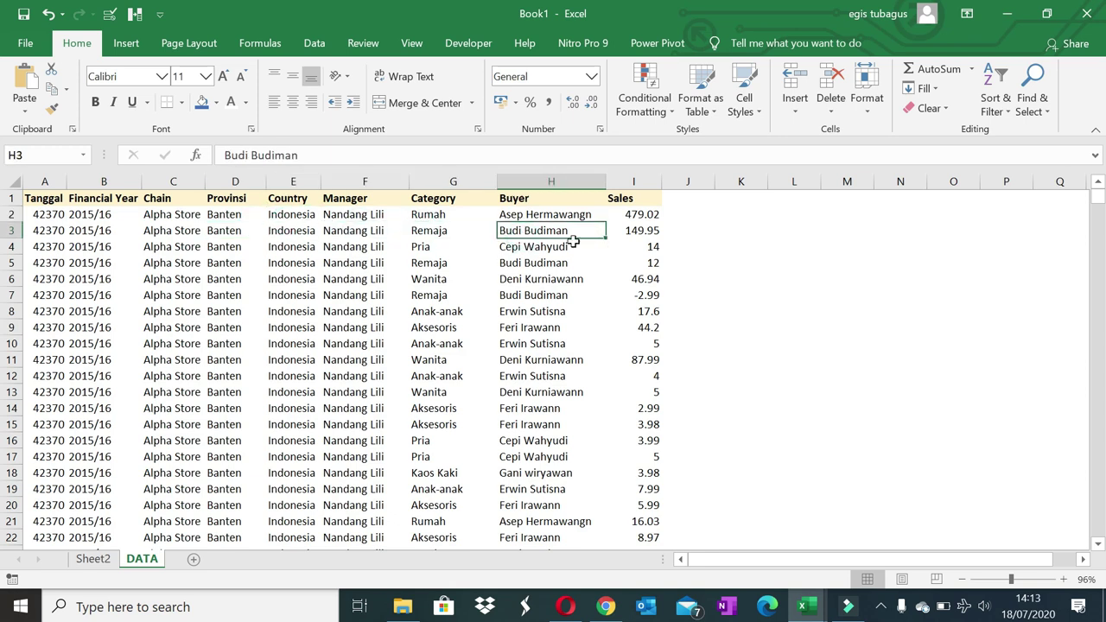
click(634, 234)
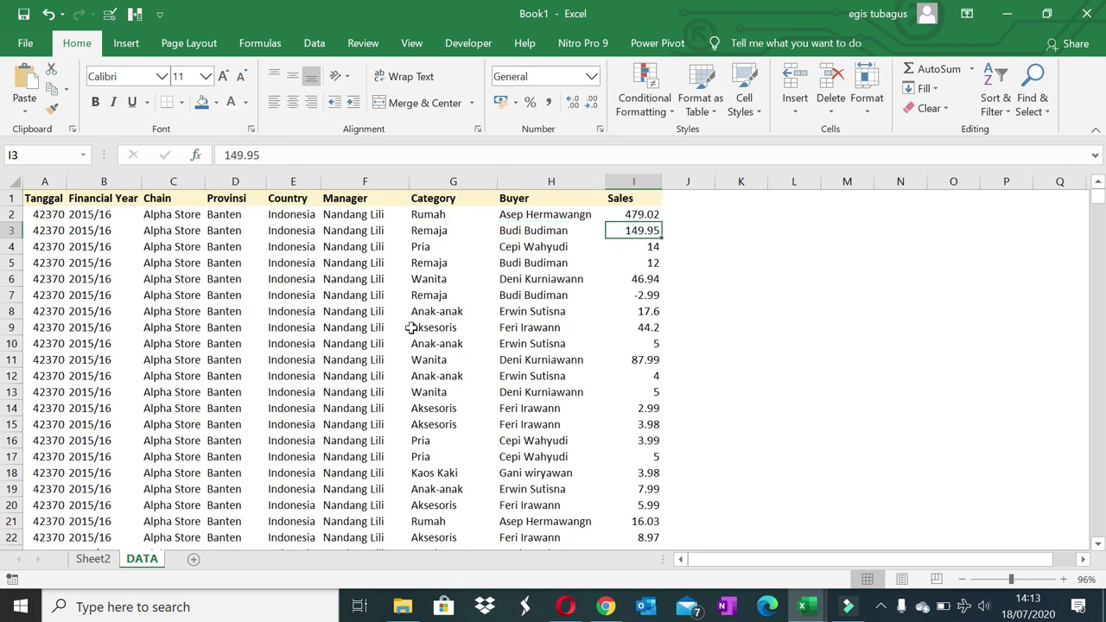
- Format the Tanggal column as Short Date, e.g. 01/01/2016, and AutoFit its width
drag(60, 185, 61, 185)
click(45, 182)
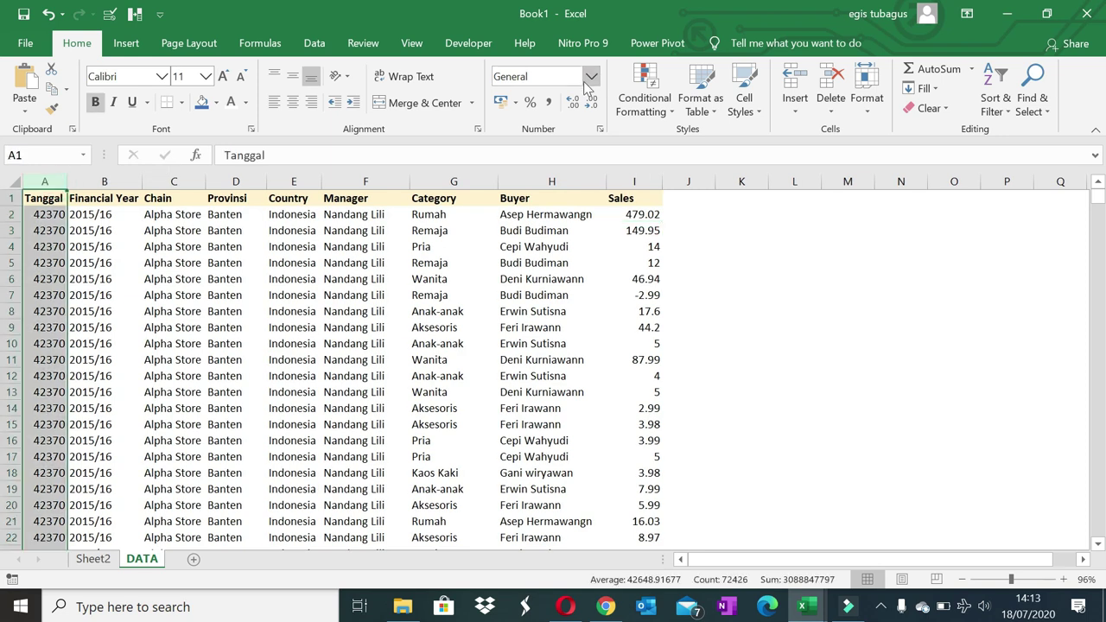
click(591, 77)
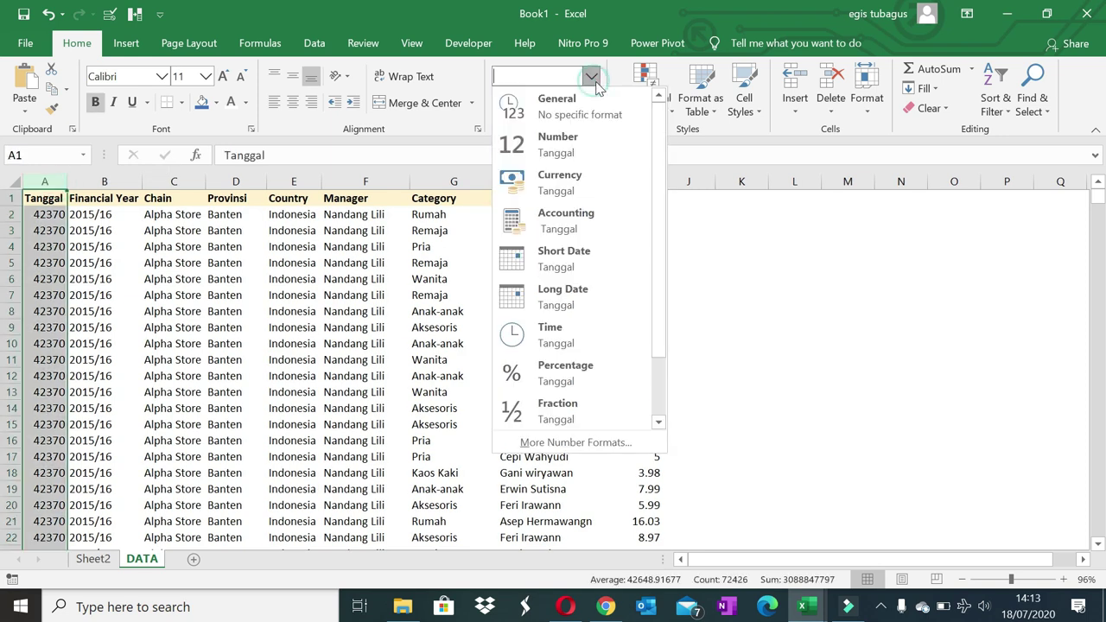
click(585, 146)
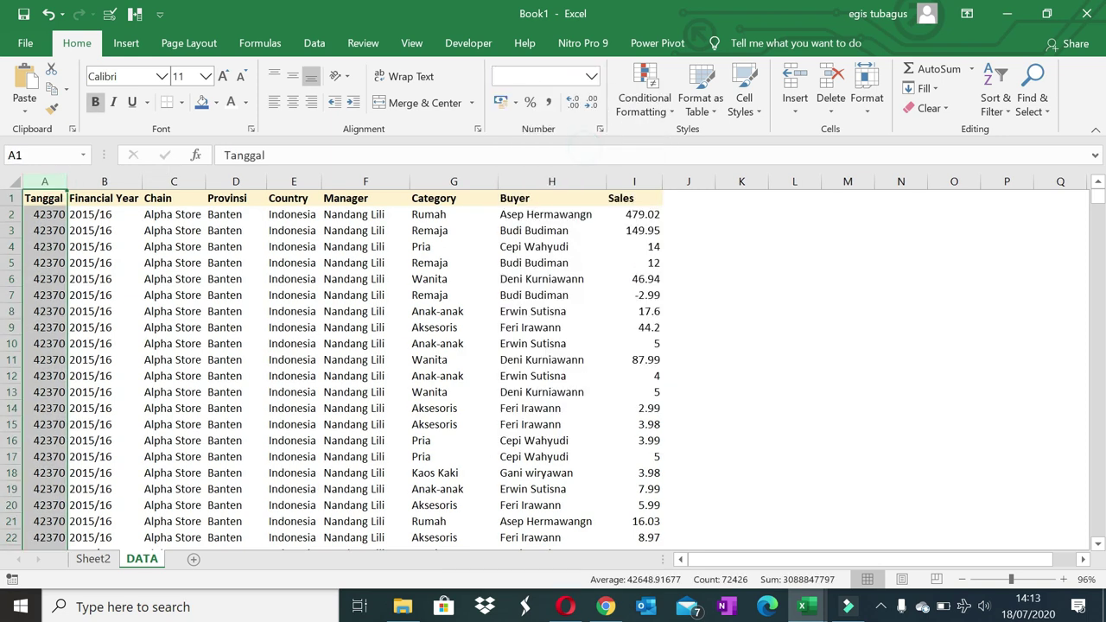
click(591, 77)
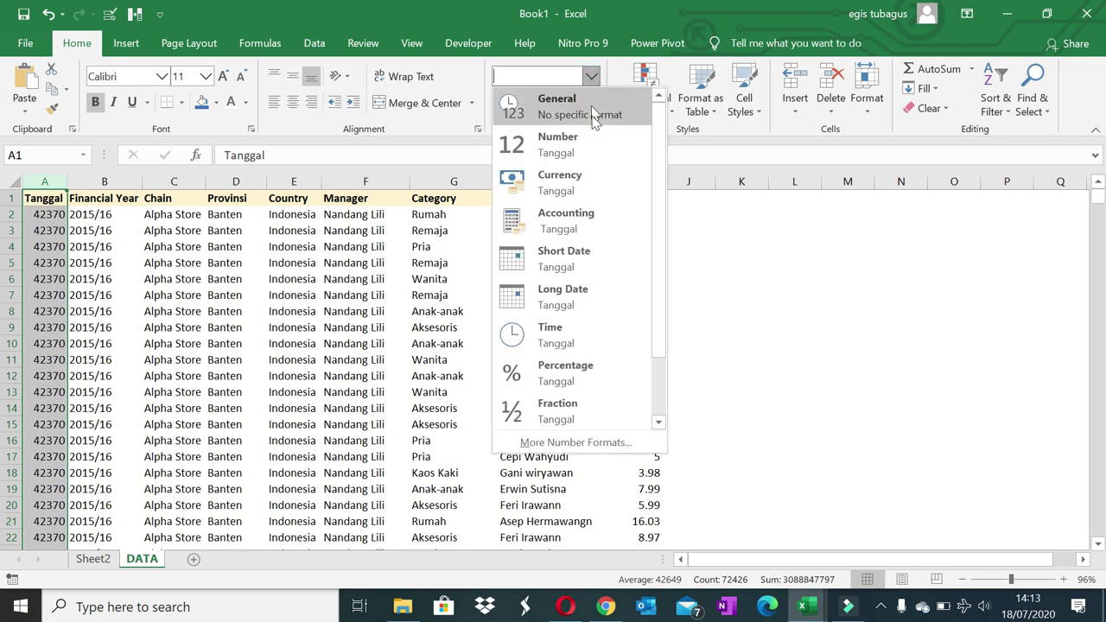
click(576, 260)
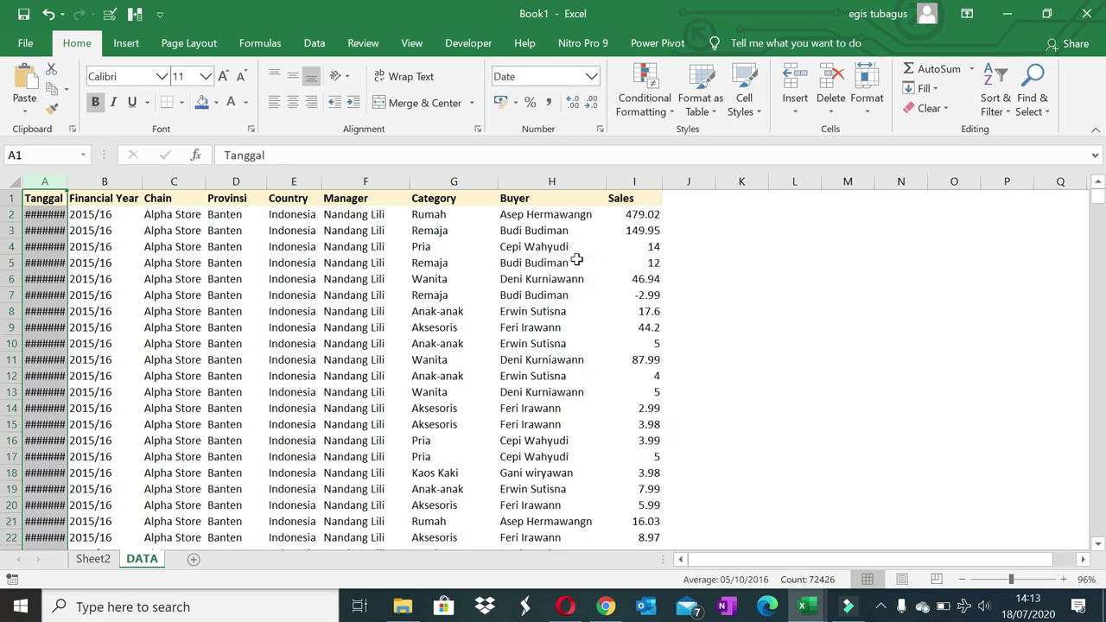
double_click(68, 181)
click(76, 234)
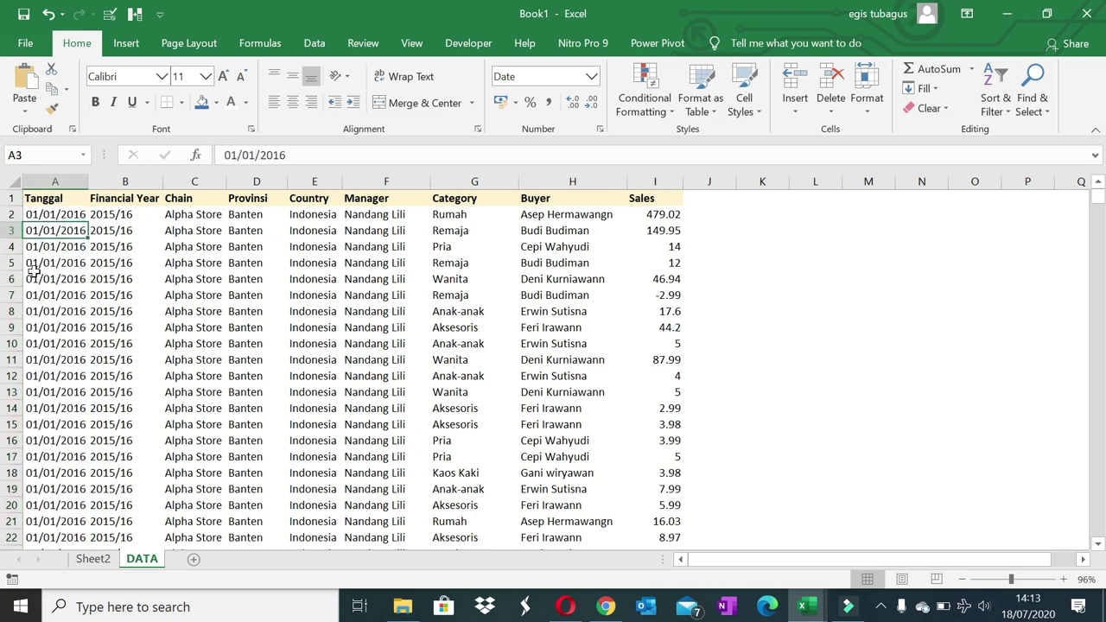
click(646, 217)
- Apply Currency format with the $ English (United States) symbol to the Sales column
click(654, 177)
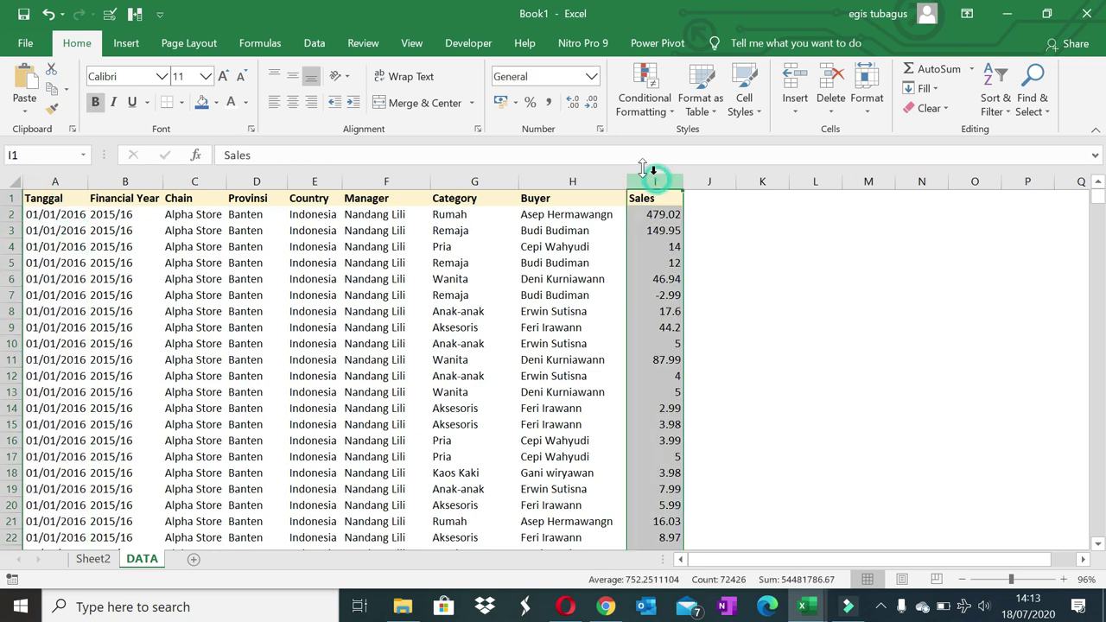
click(599, 130)
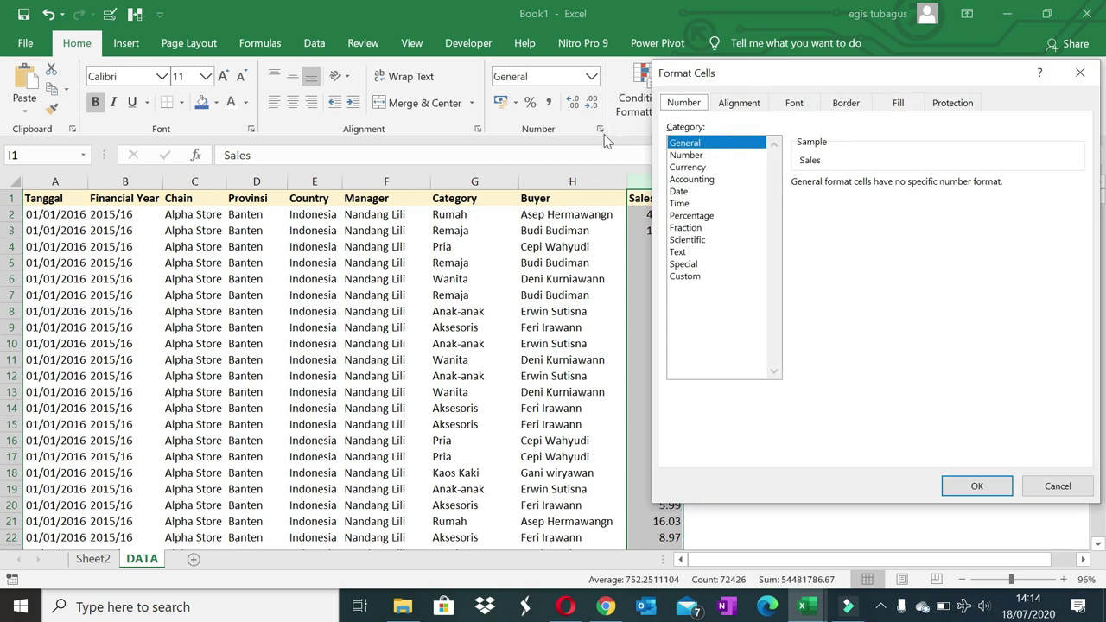
click(697, 169)
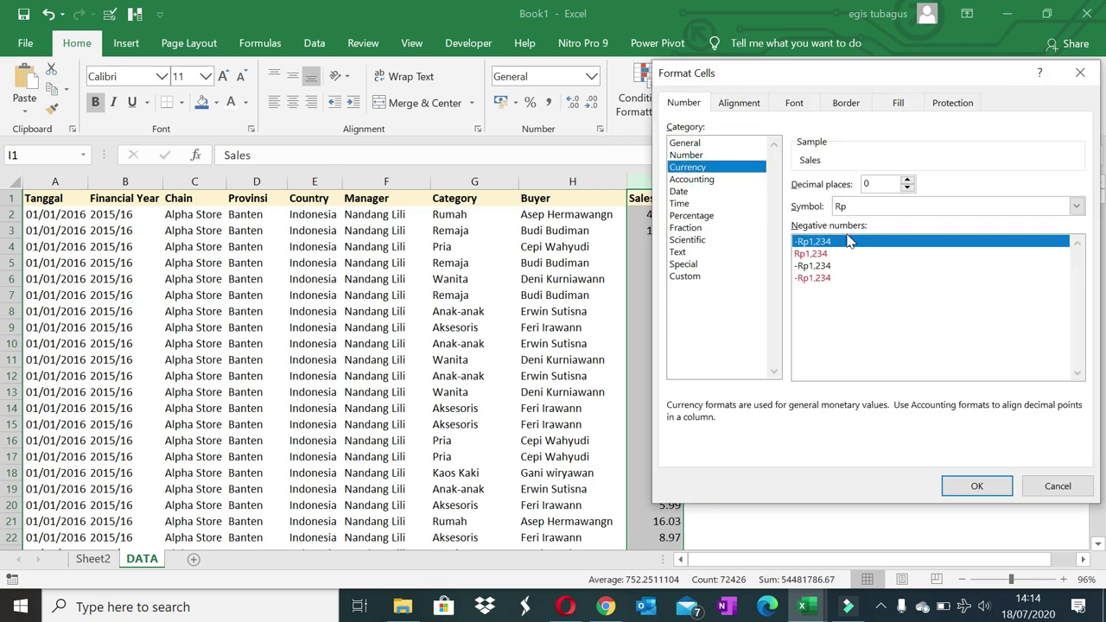
click(883, 206)
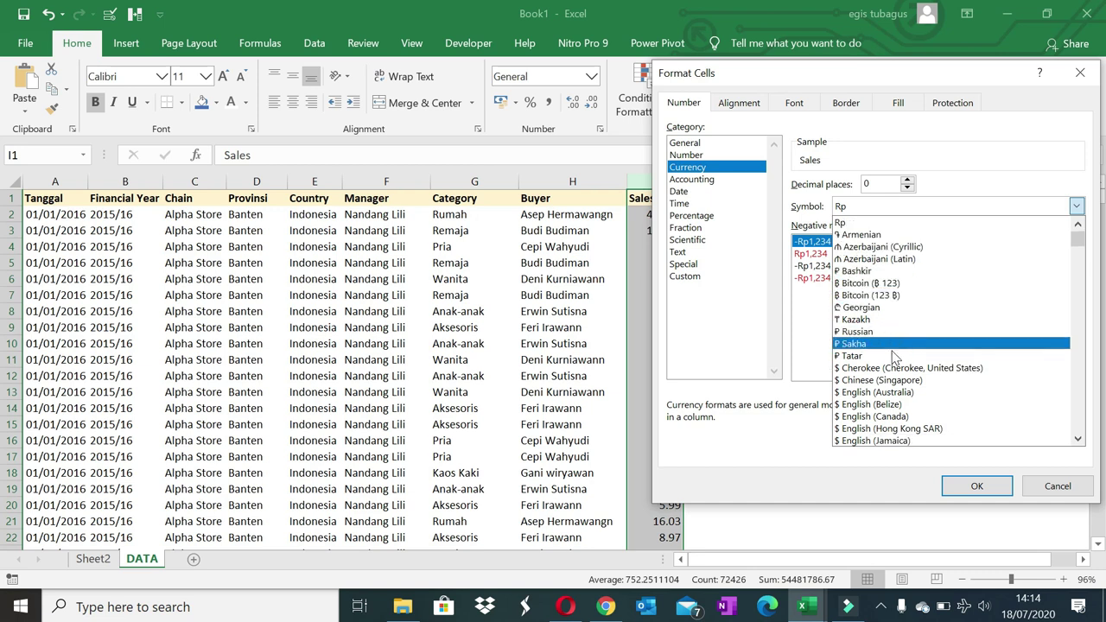
scroll(912, 402, down, 1)
scroll(911, 402, down, 1)
scroll(916, 405, down, 1)
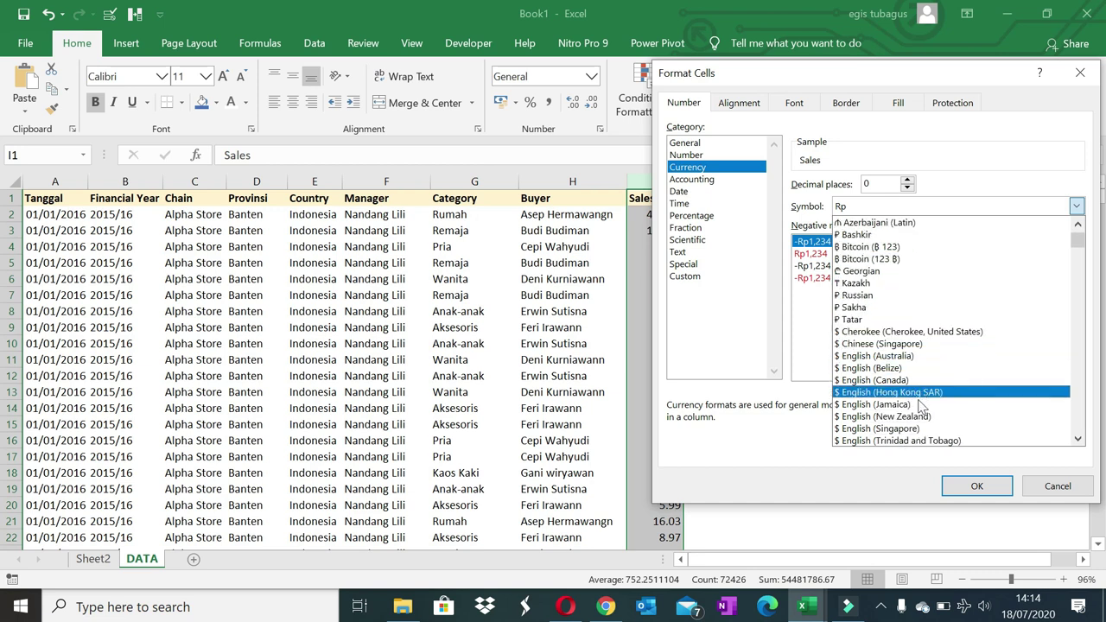
scroll(920, 408, down, 1)
scroll(925, 413, down, 1)
click(930, 429)
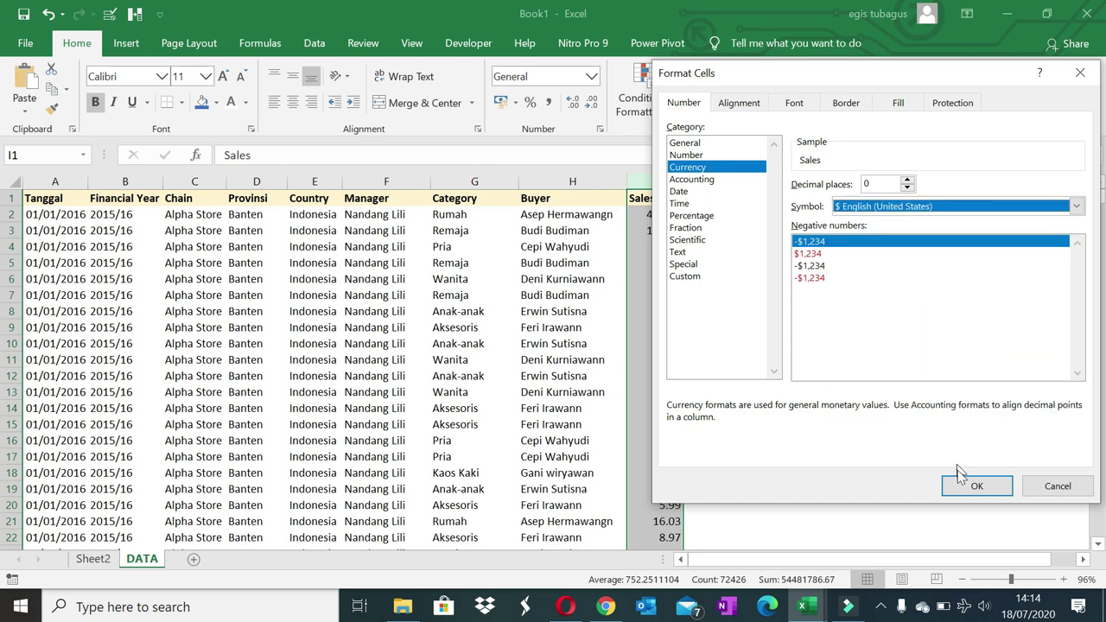
click(965, 481)
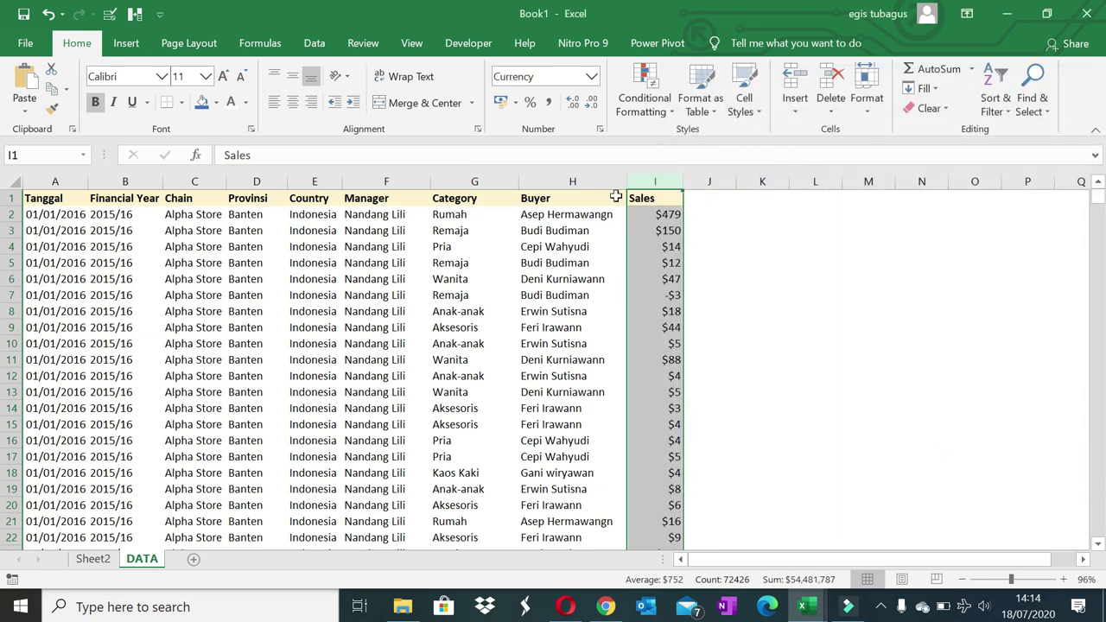
- Increase the Sales values to two decimal places, e.g. $479.02
click(573, 102)
click(573, 102)
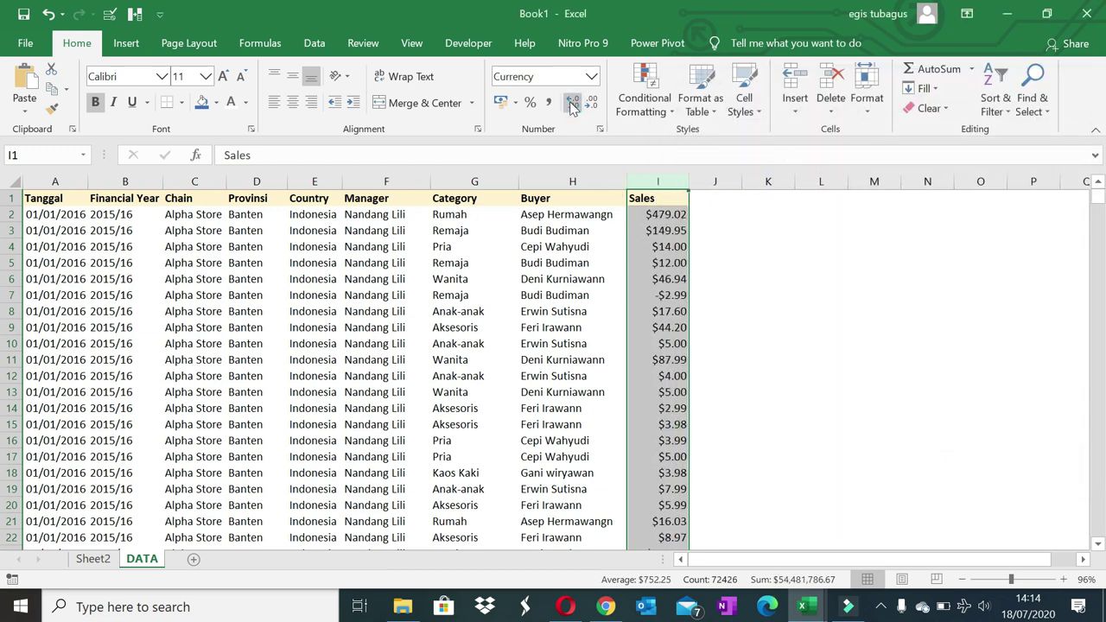
click(490, 230)
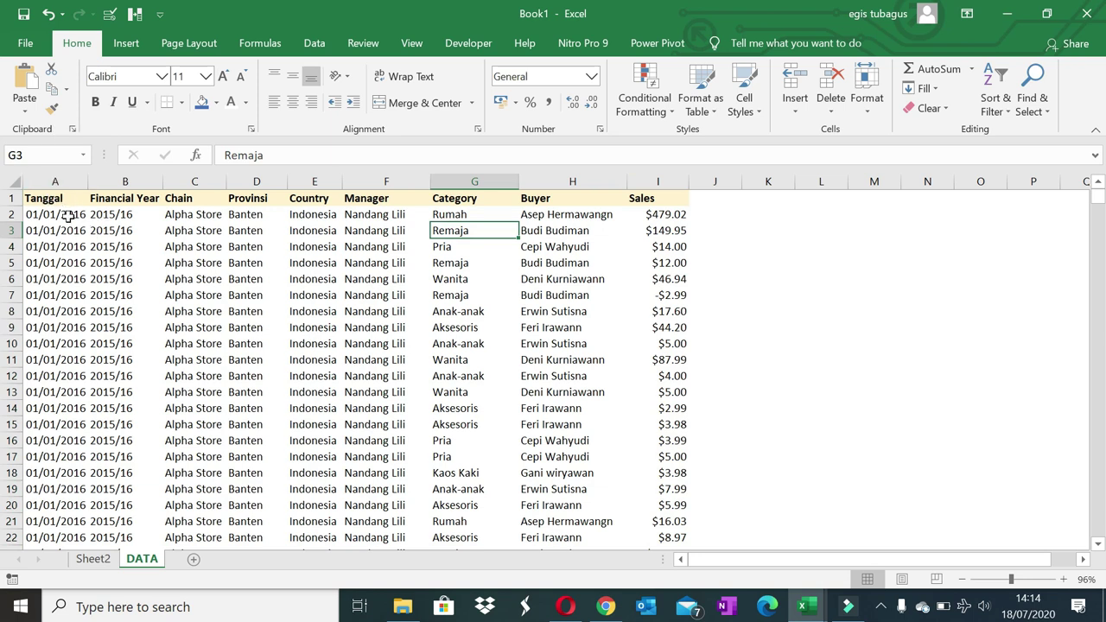
- Apply a light blue table style to the data, then undo it with Ctrl+Z
click(717, 115)
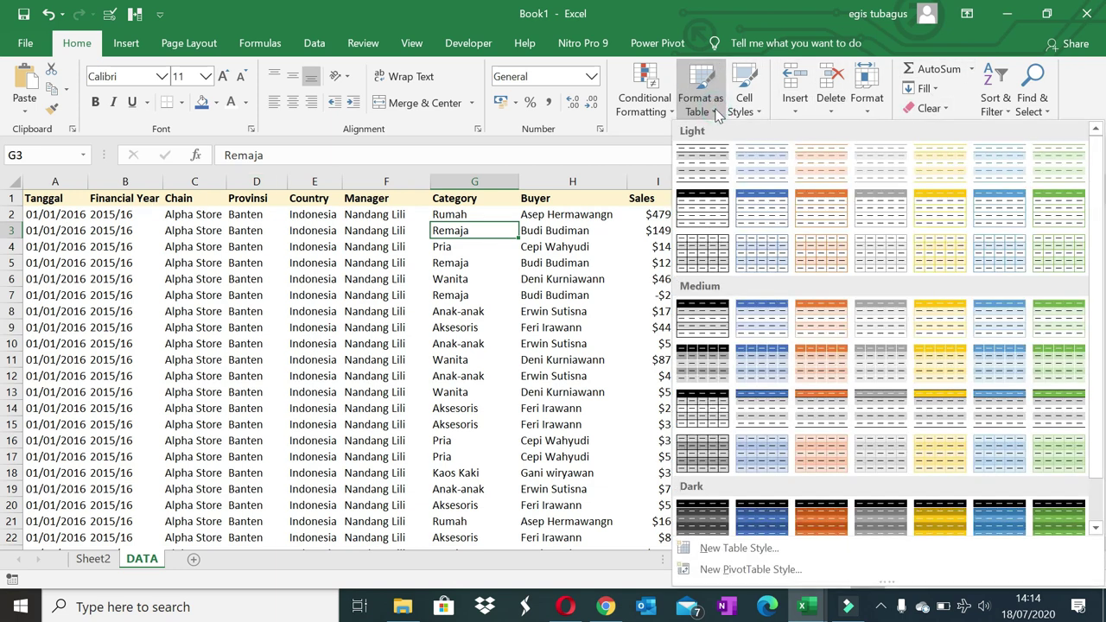
click(770, 203)
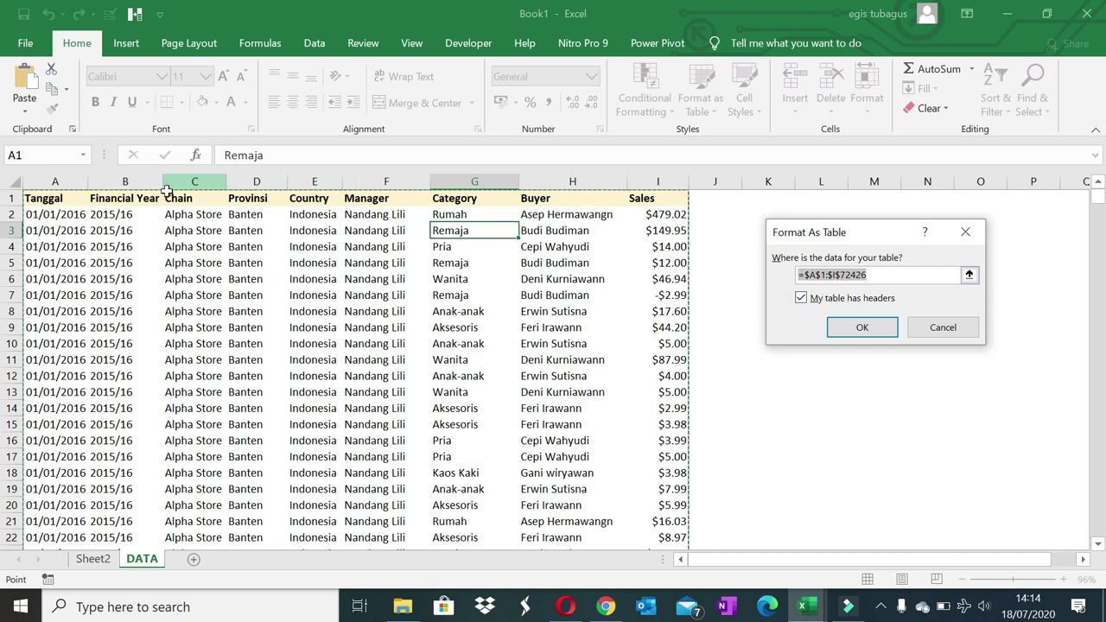
click(861, 327)
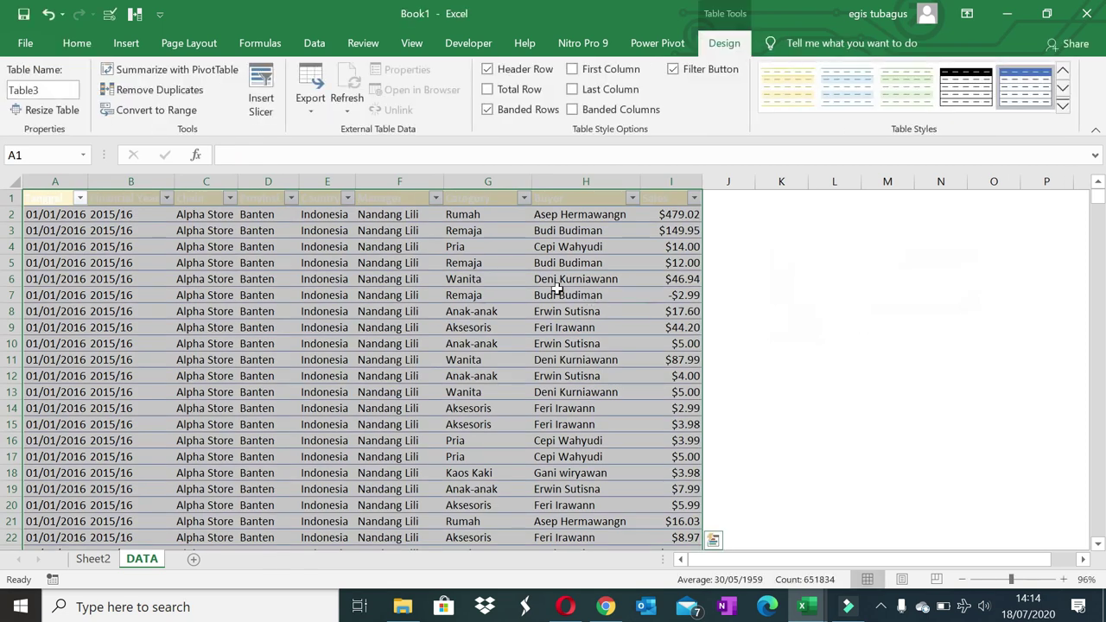
click(514, 231)
key(ctrl+z)
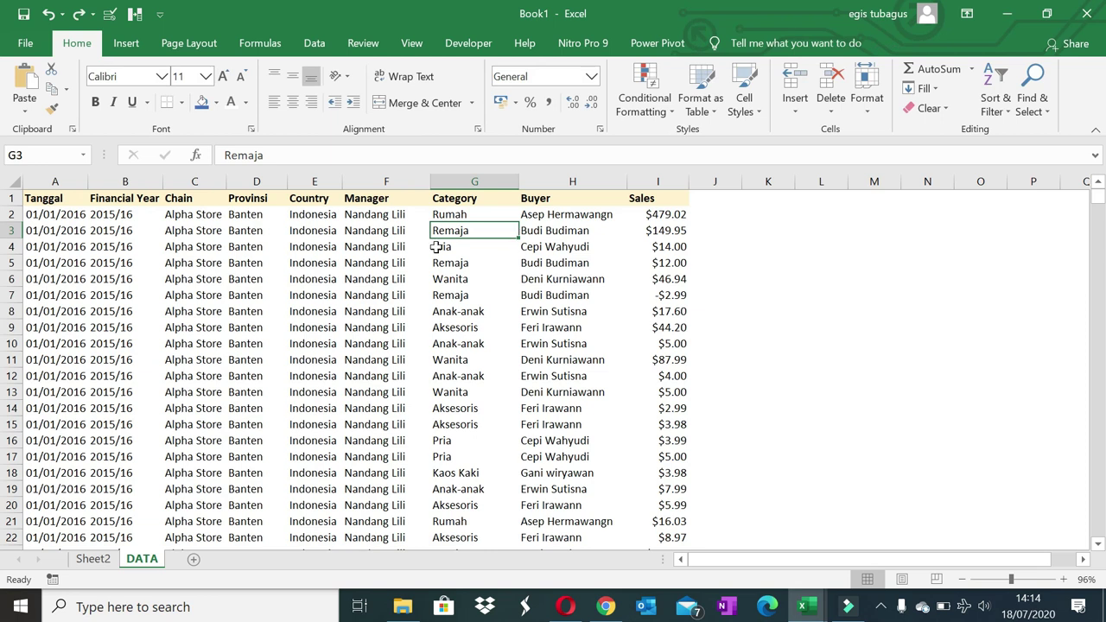
- Create a table from A1:I72426 with headers using Ctrl+T
key(ctrl+t)
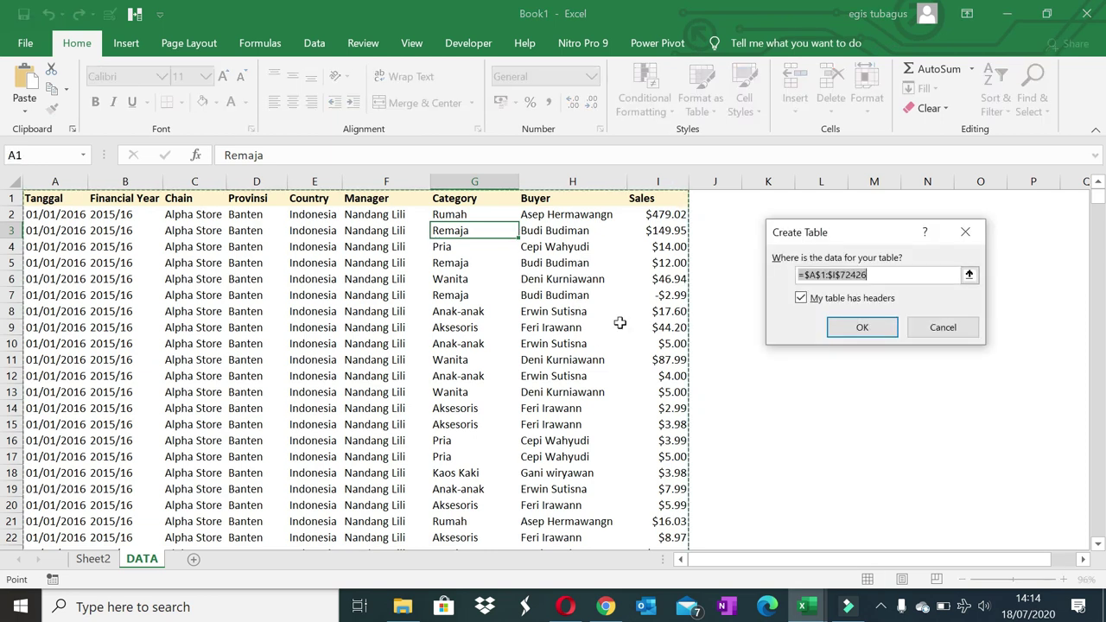
click(868, 329)
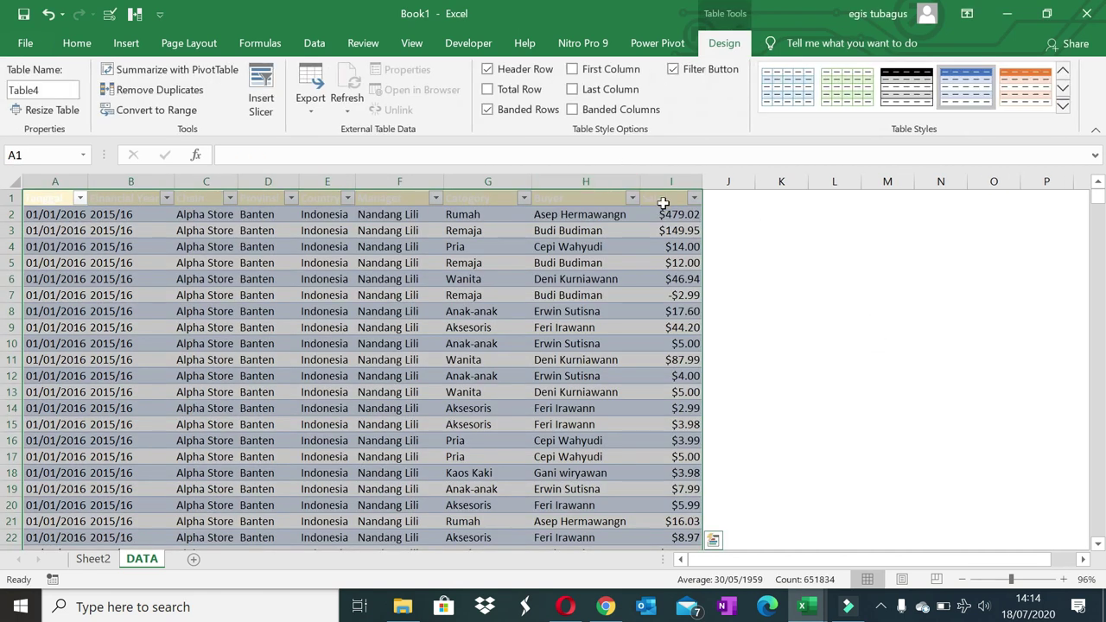
drag(672, 199, 38, 199)
click(76, 43)
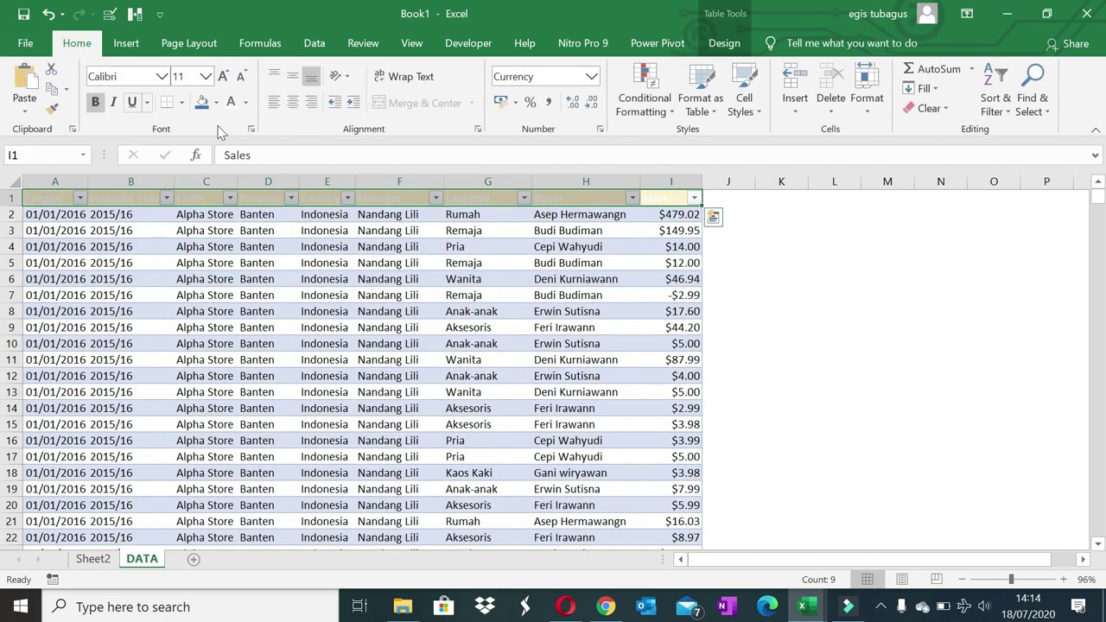
click(212, 327)
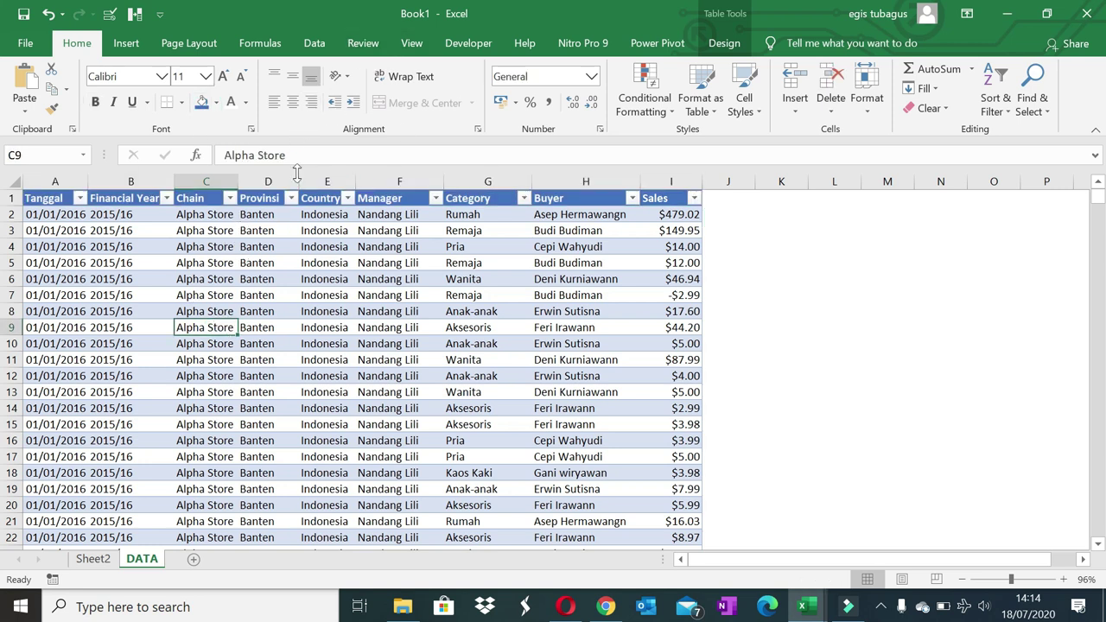
- Summarize Table4 with a PivotTable placed on a new worksheet
click(724, 43)
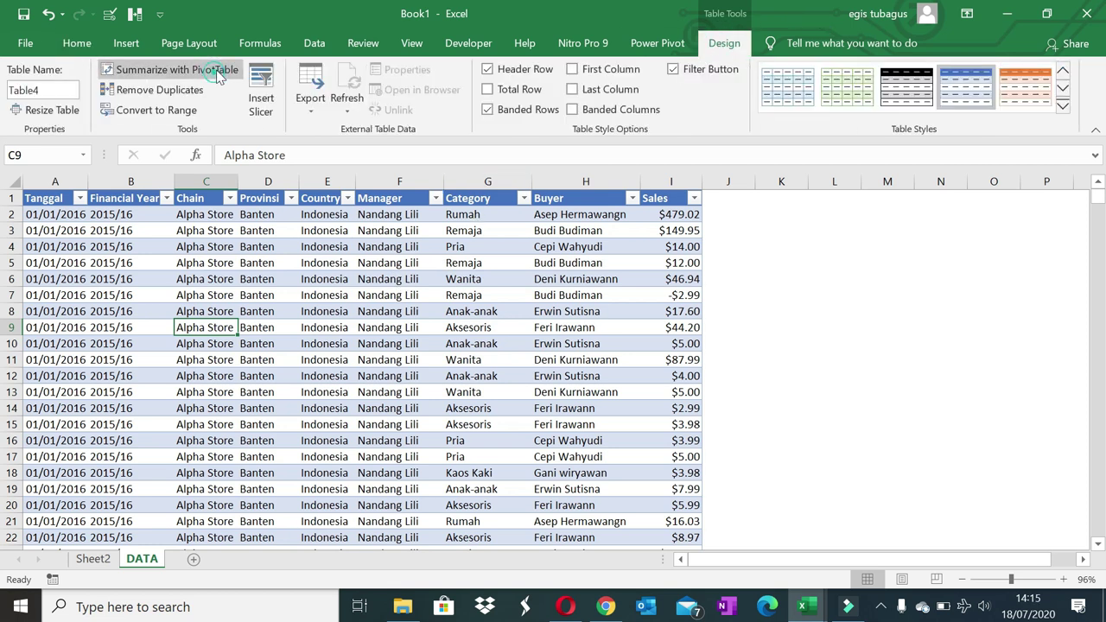
click(218, 77)
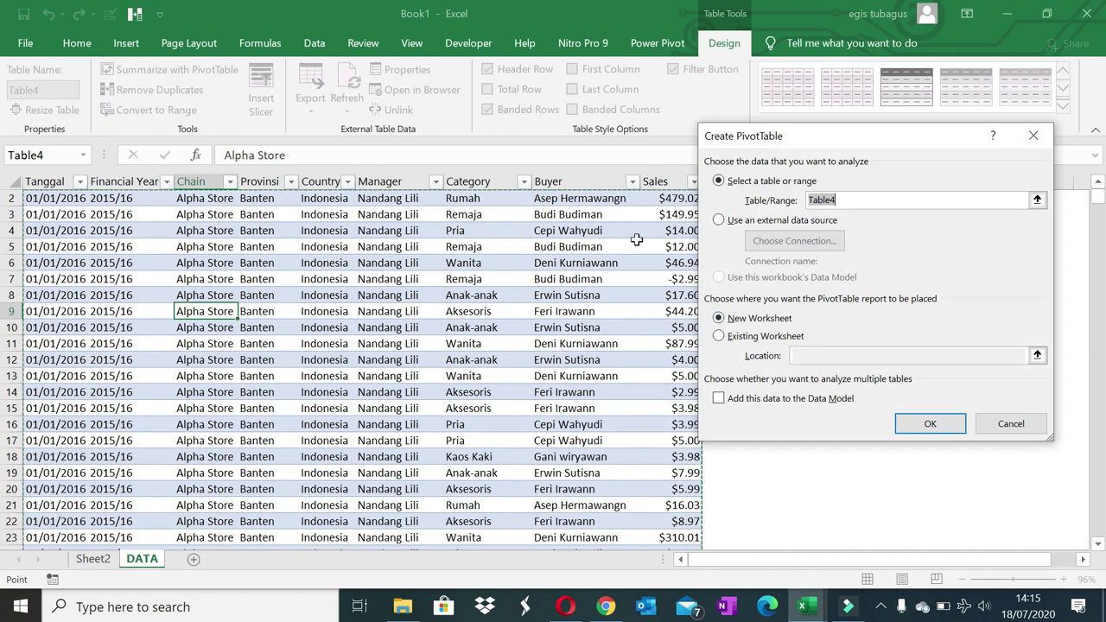
click(910, 431)
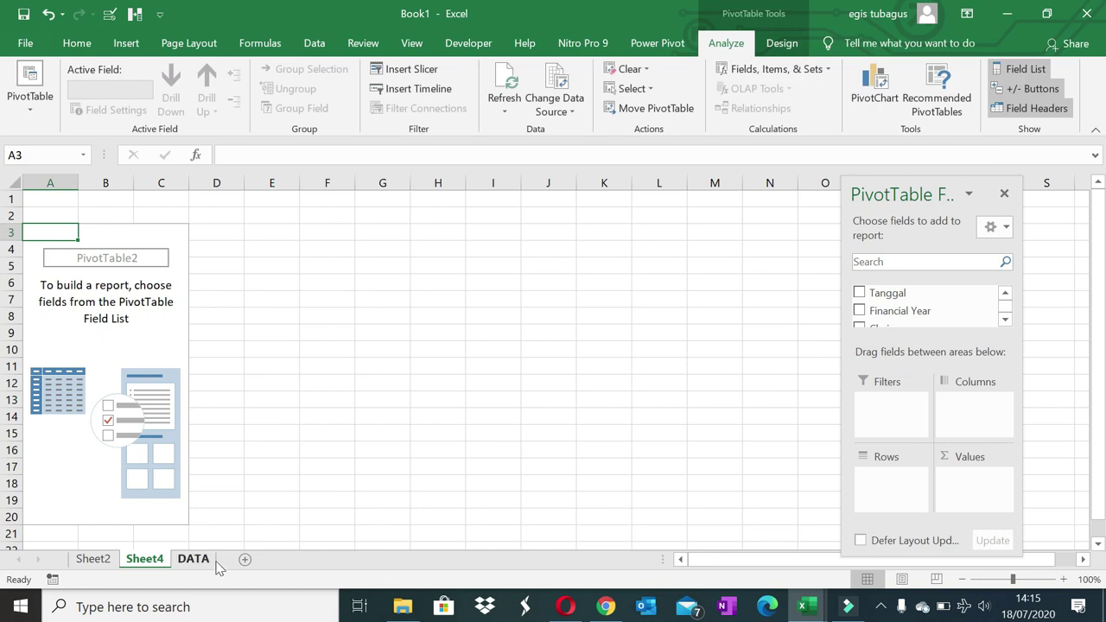
- Return to the DATA sheet, leaving its data as a plain range
click(195, 560)
click(317, 392)
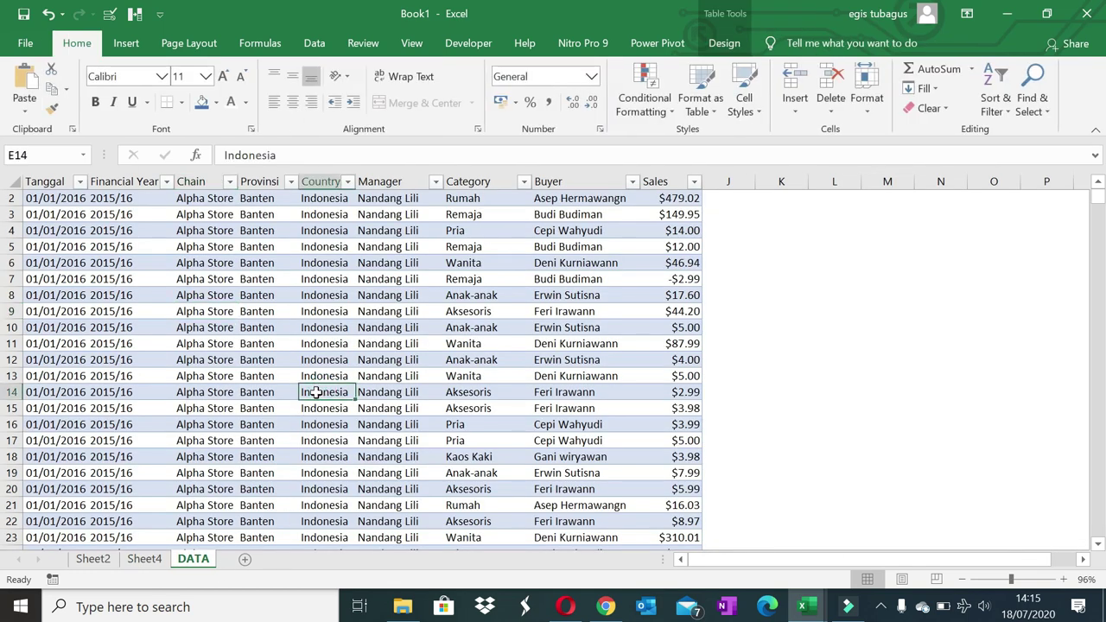
key(ctrl+Page_Up)
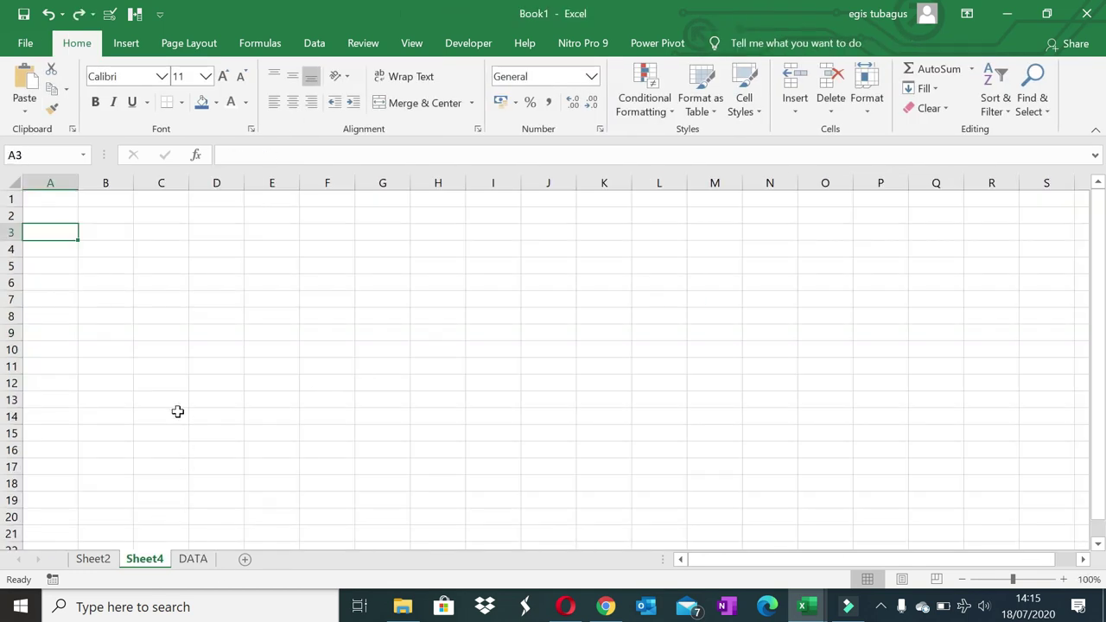
click(190, 560)
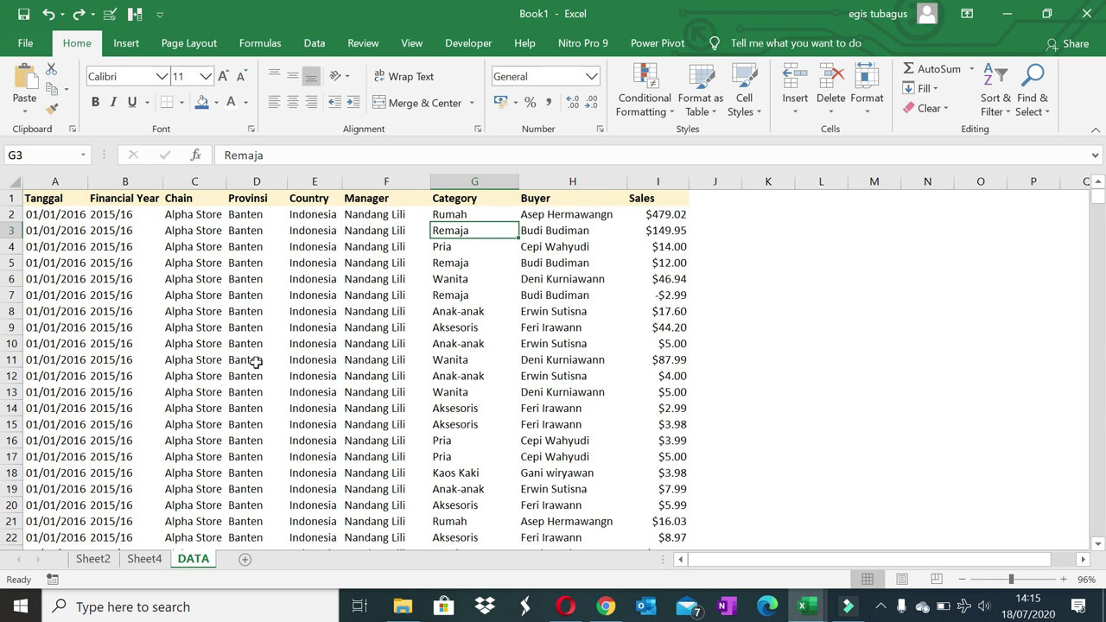
- Format A1:I72426 as a table, then undo the table formatting with Ctrl+Z
click(699, 98)
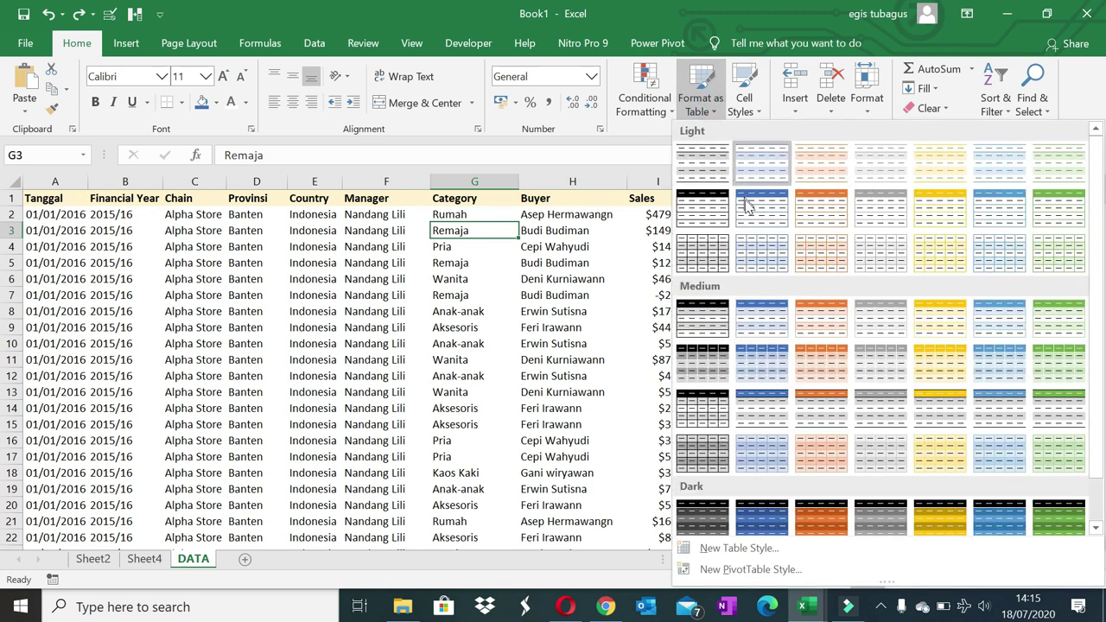
click(748, 206)
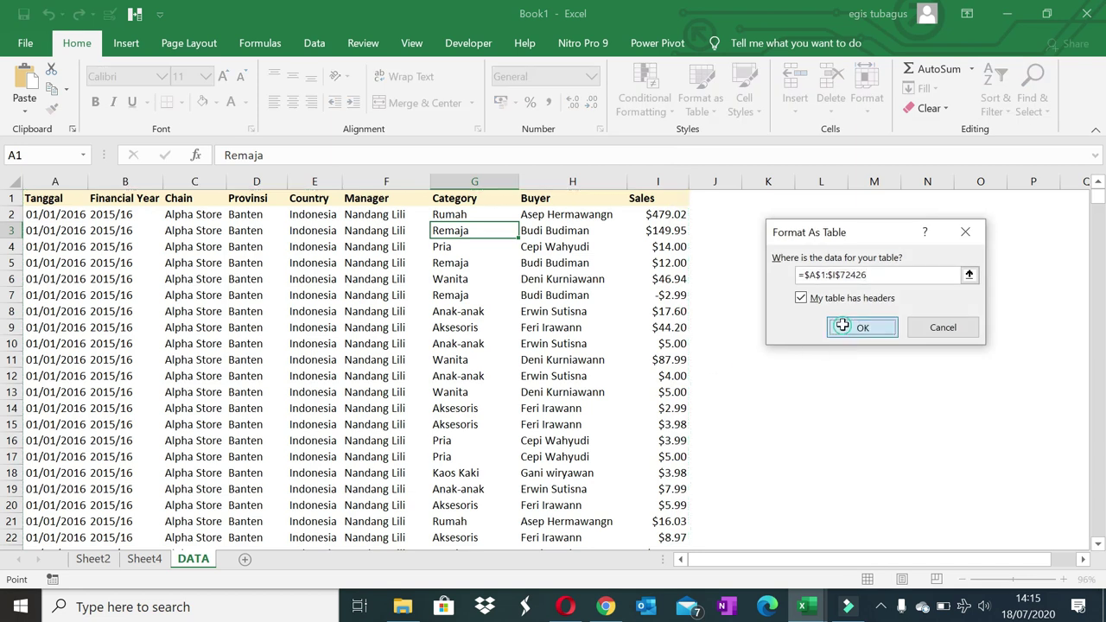
click(842, 326)
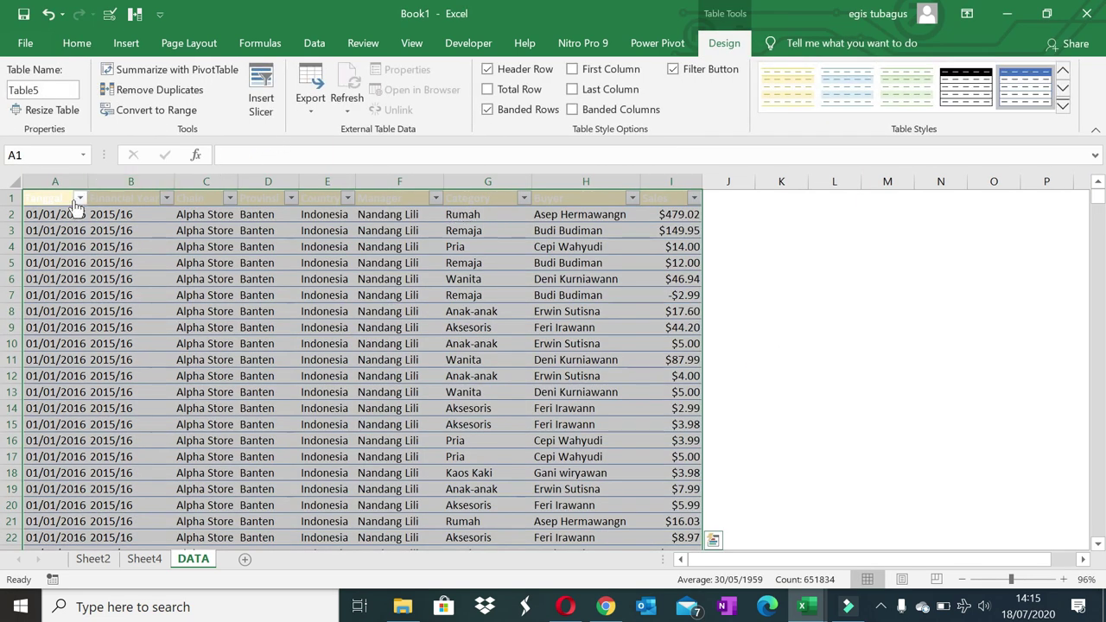
drag(61, 197, 662, 192)
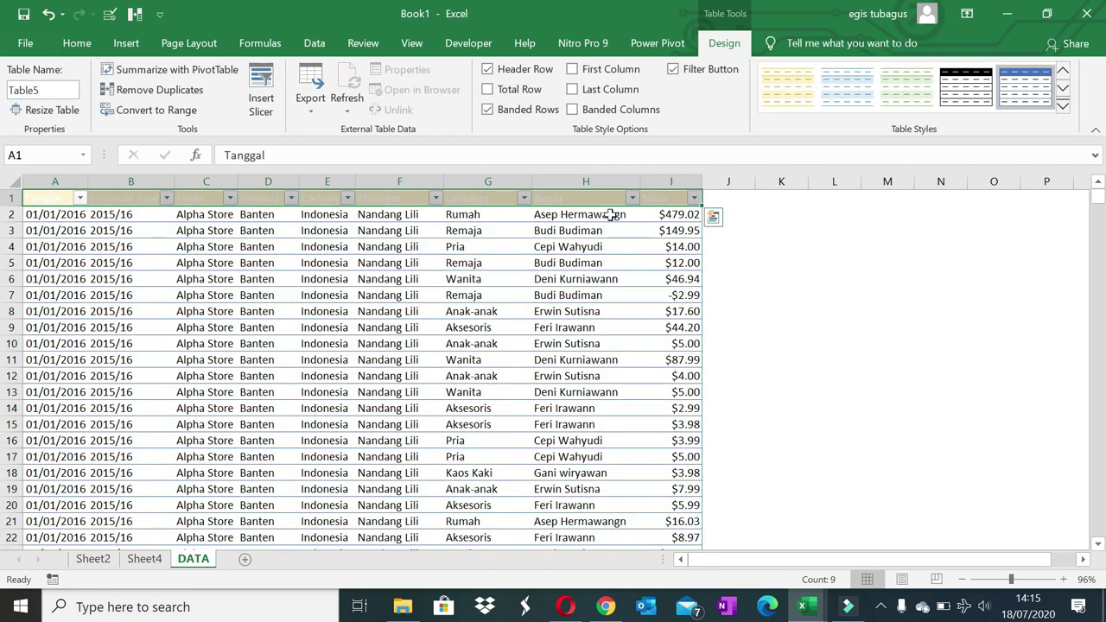
key(ctrl+z)
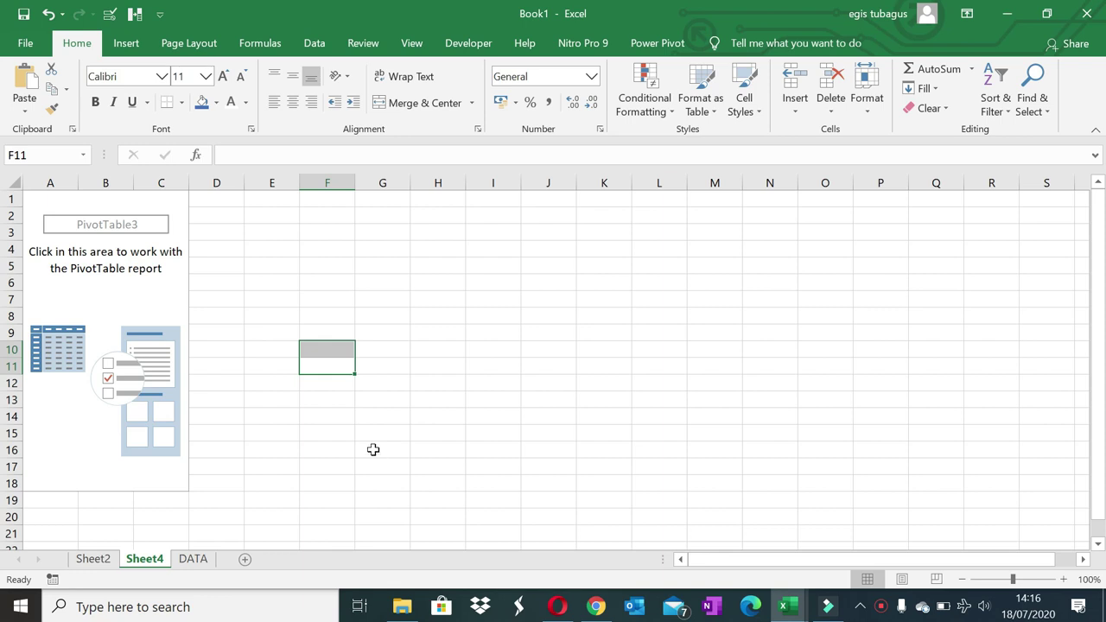
- Show PivotTable3's field list after reviewing the Tanggal and Sales columns on DATA
click(138, 293)
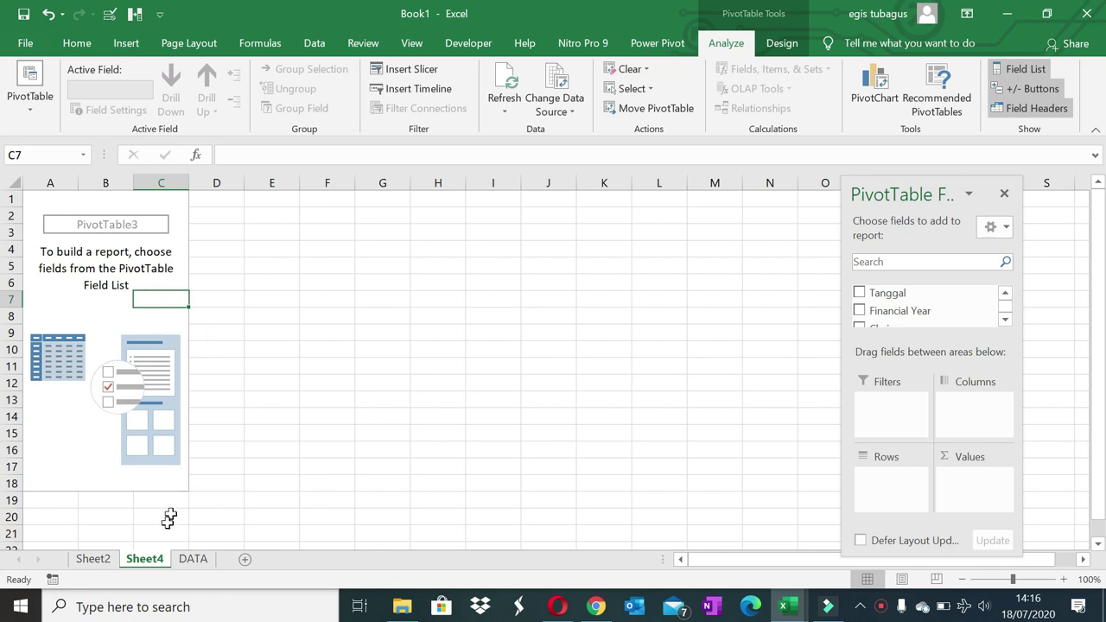
click(192, 560)
click(44, 176)
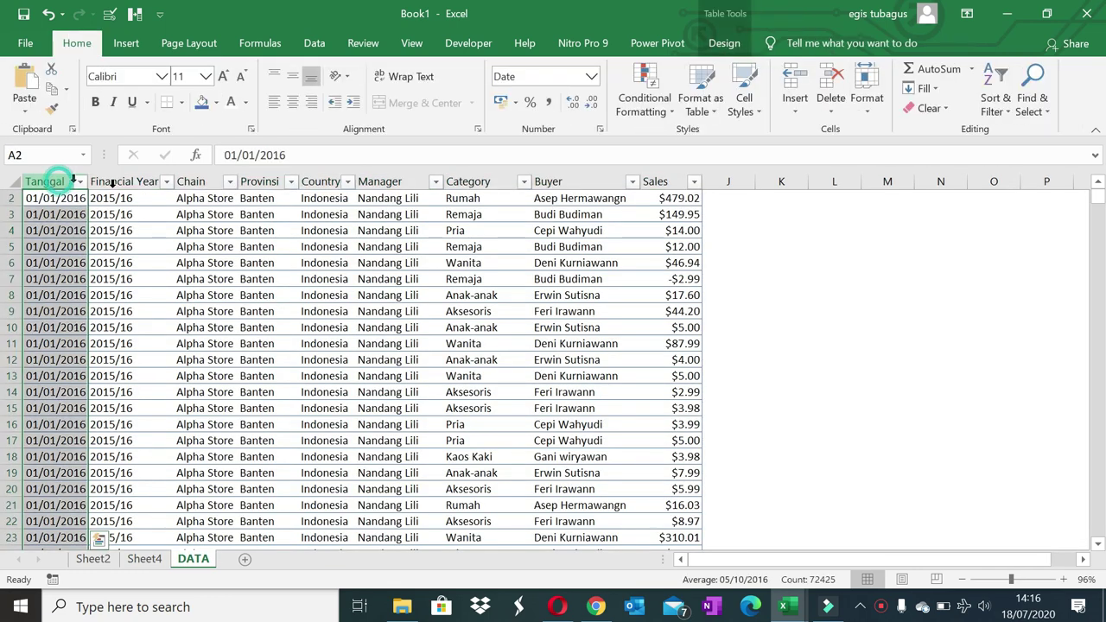
click(660, 176)
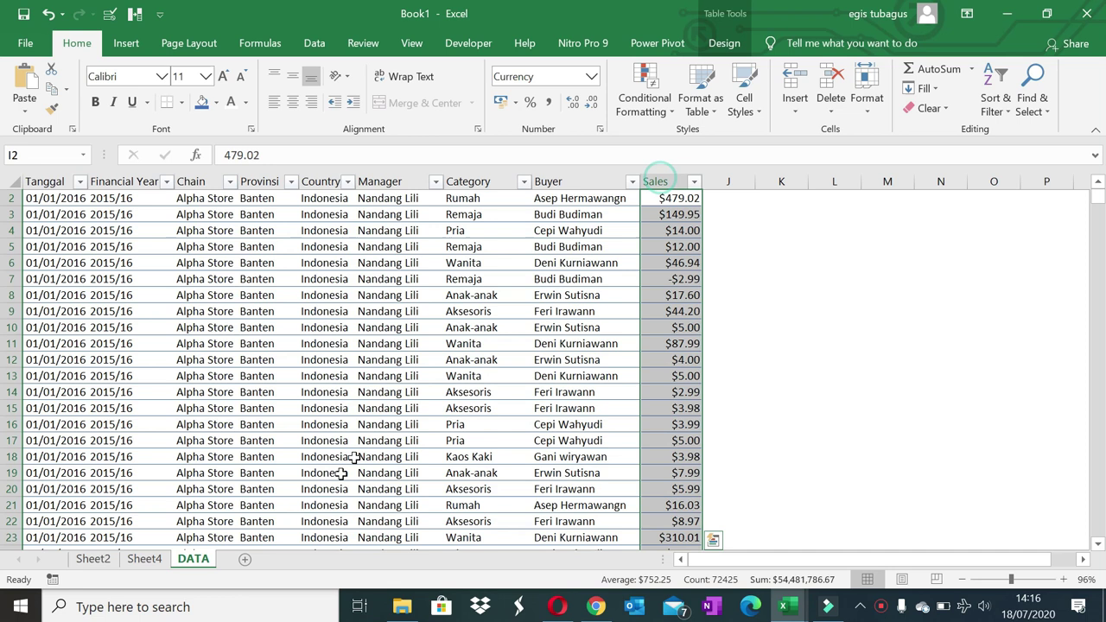
click(145, 559)
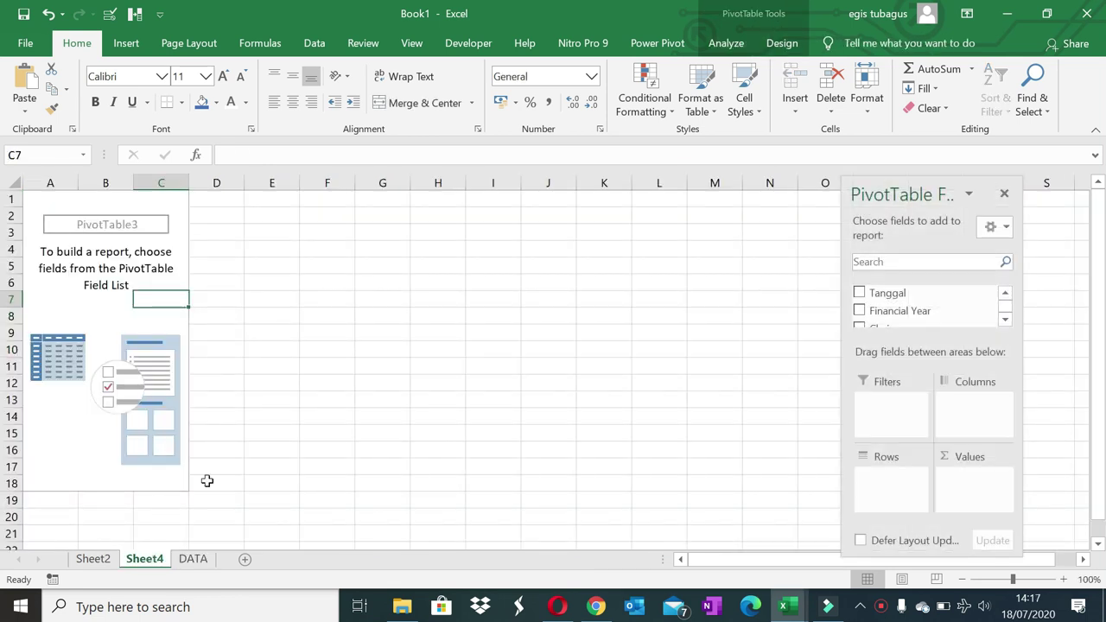
click(1005, 320)
click(1005, 319)
click(1005, 319)
- Place Tanggal in Rows, Chain in Columns and Sum of Sales in Values
click(1005, 320)
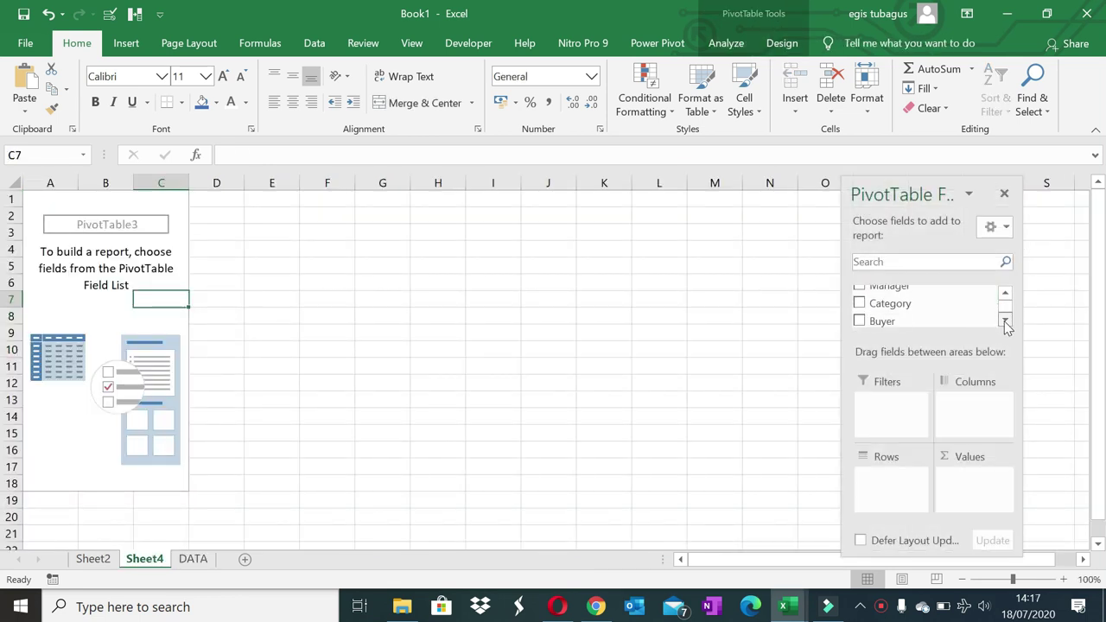
click(1005, 320)
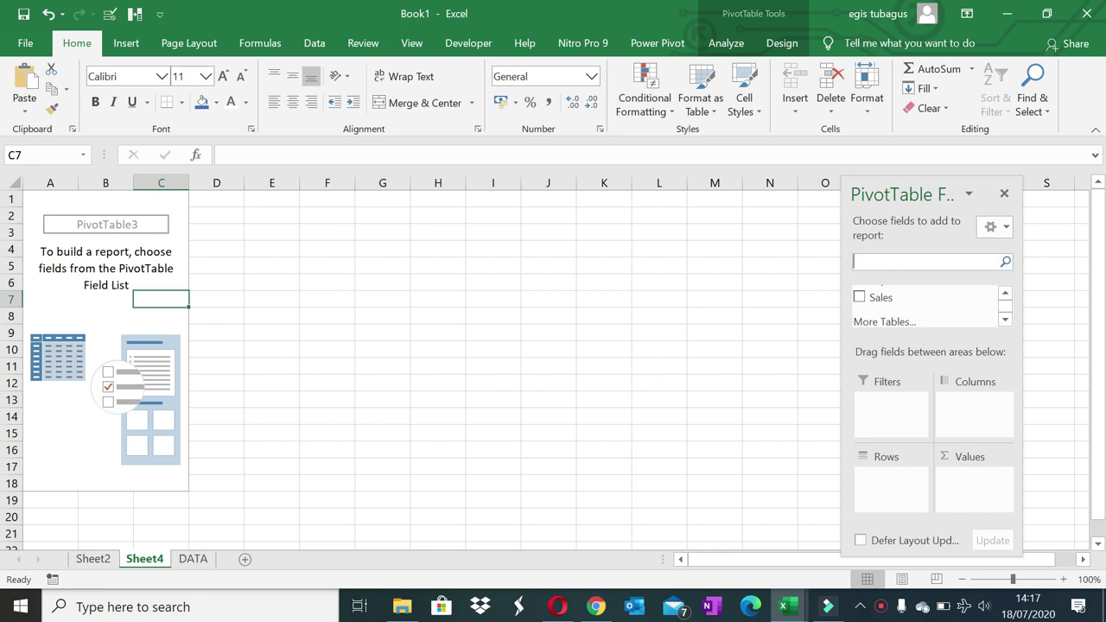
text(T)
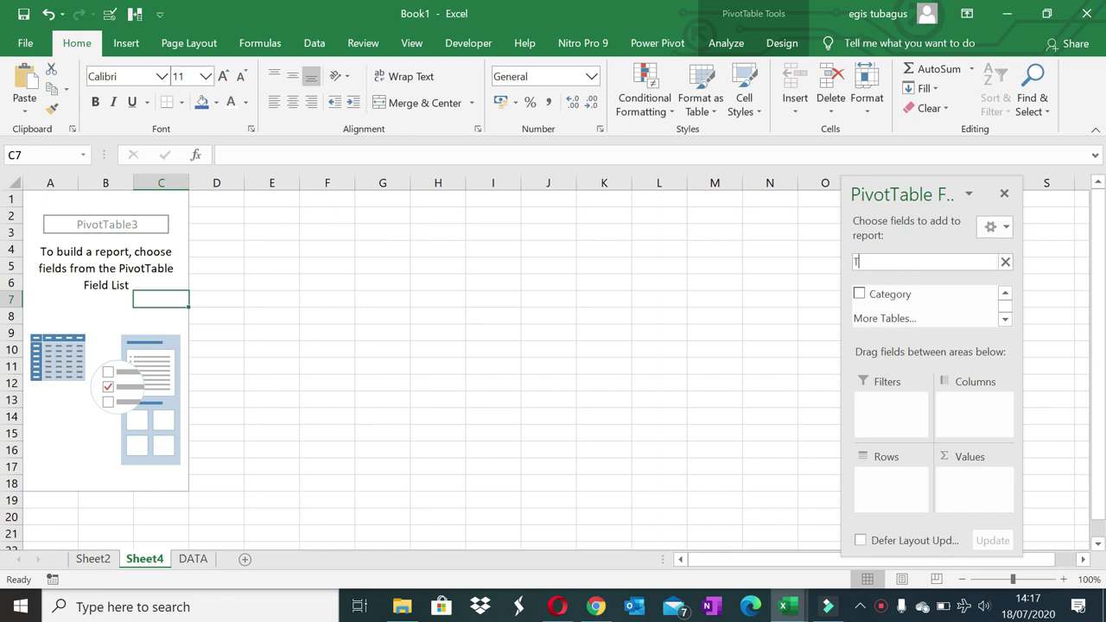
text(ang)
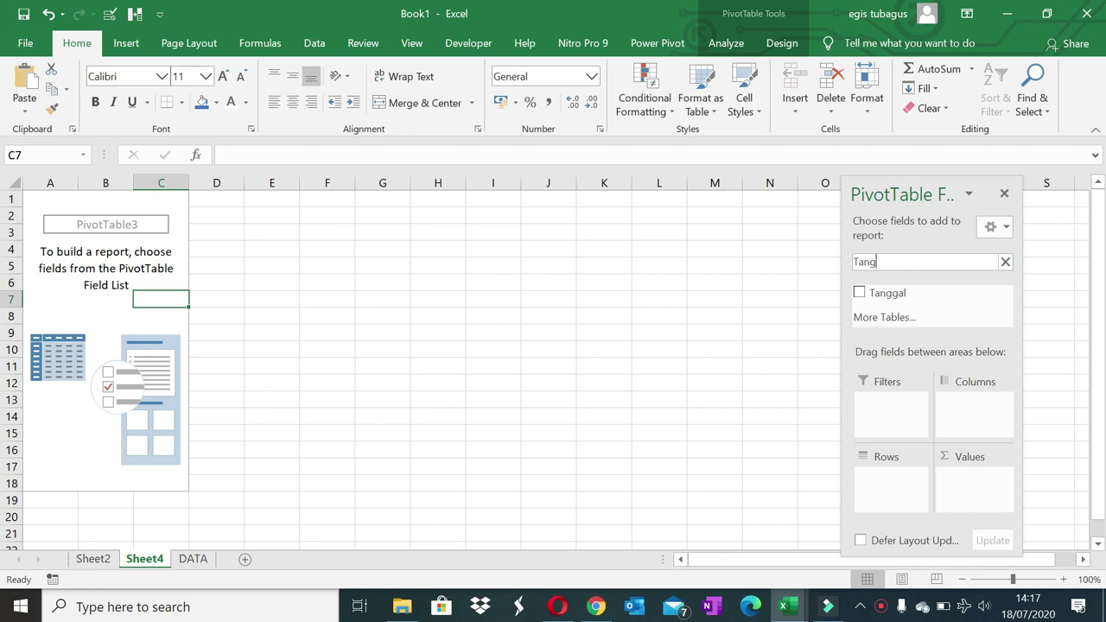
drag(888, 292, 888, 483)
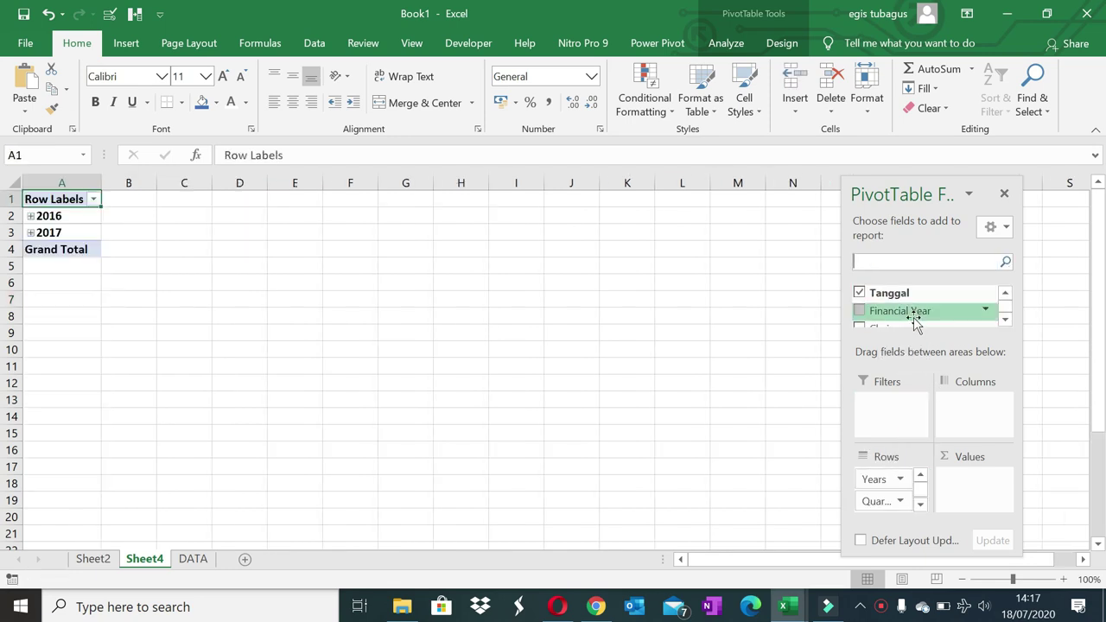
text(chain)
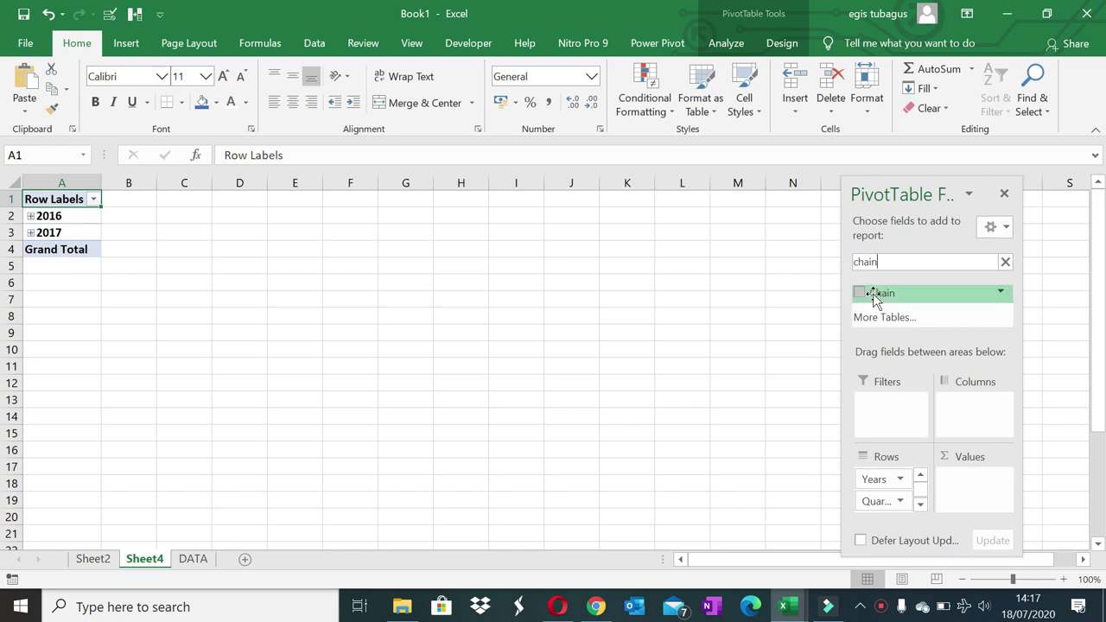
drag(880, 292, 959, 423)
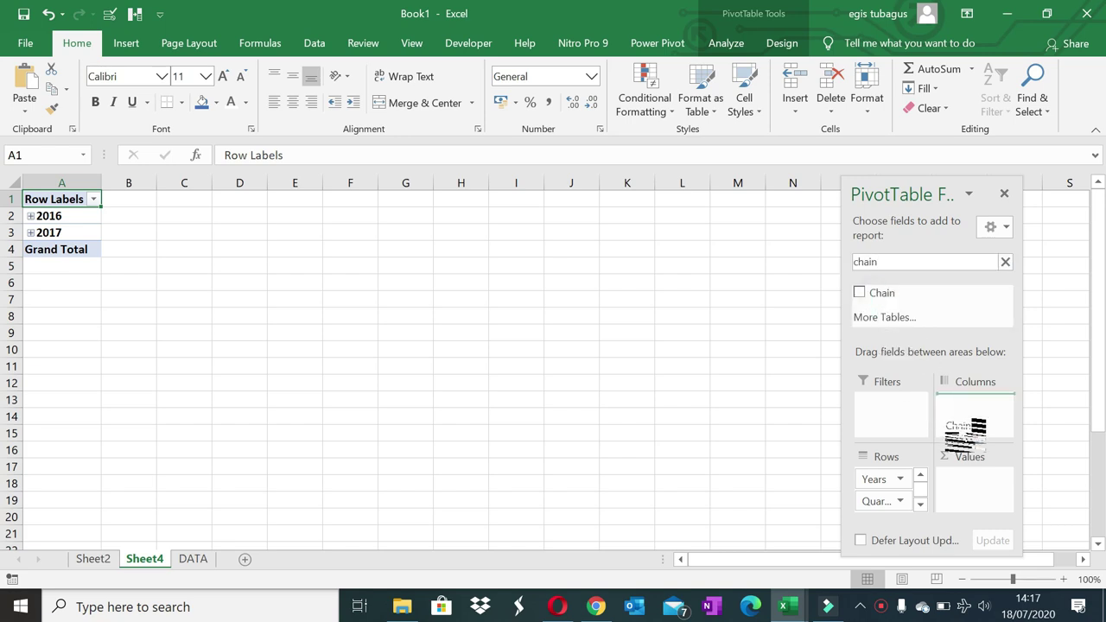
double_click(864, 262)
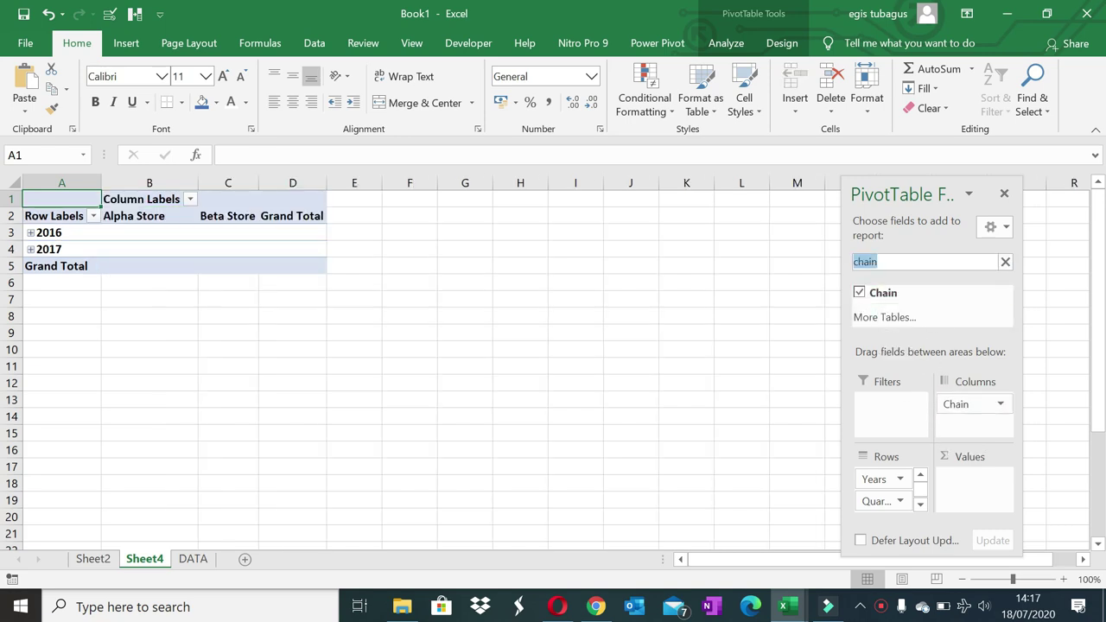
text(sales)
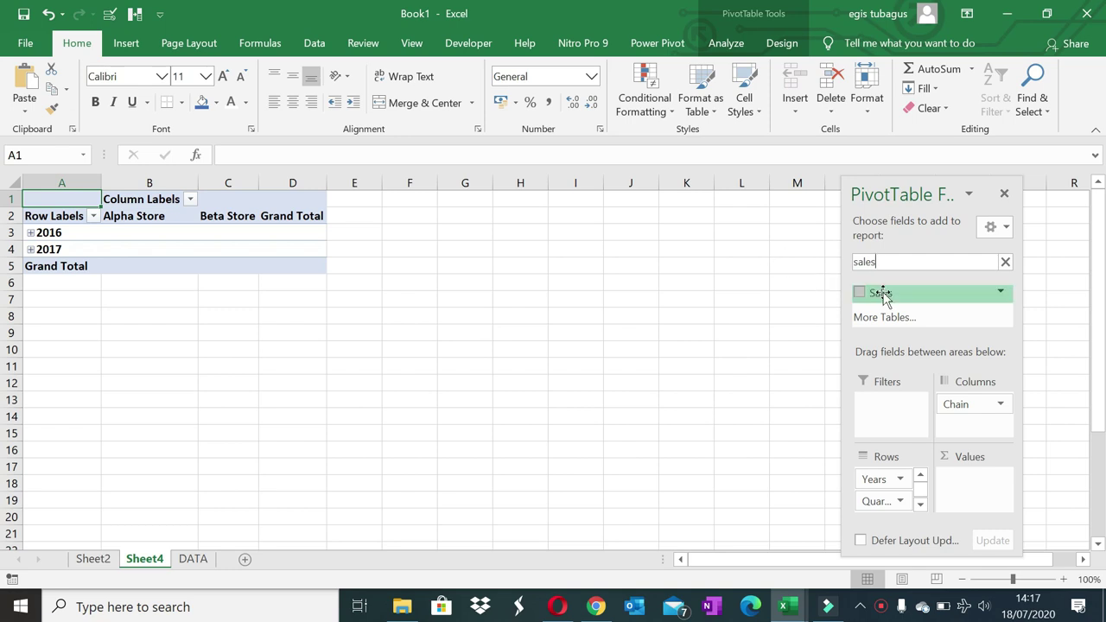
drag(881, 293, 975, 489)
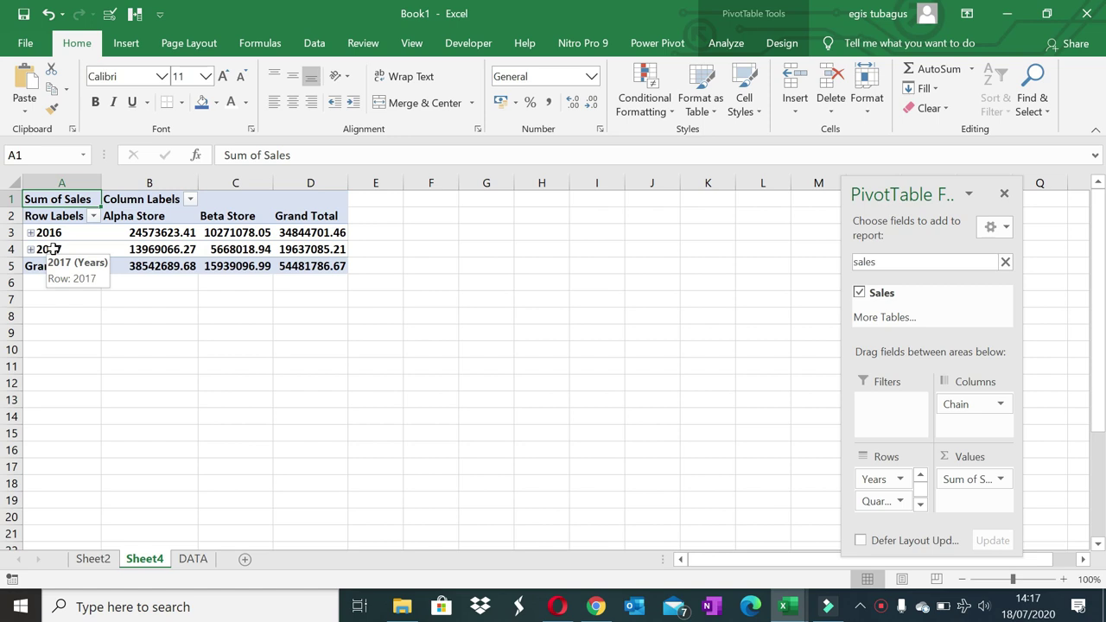
- Group the pivot's dates by Months and Years, dropping Quarters
click(54, 249)
right_click(54, 249)
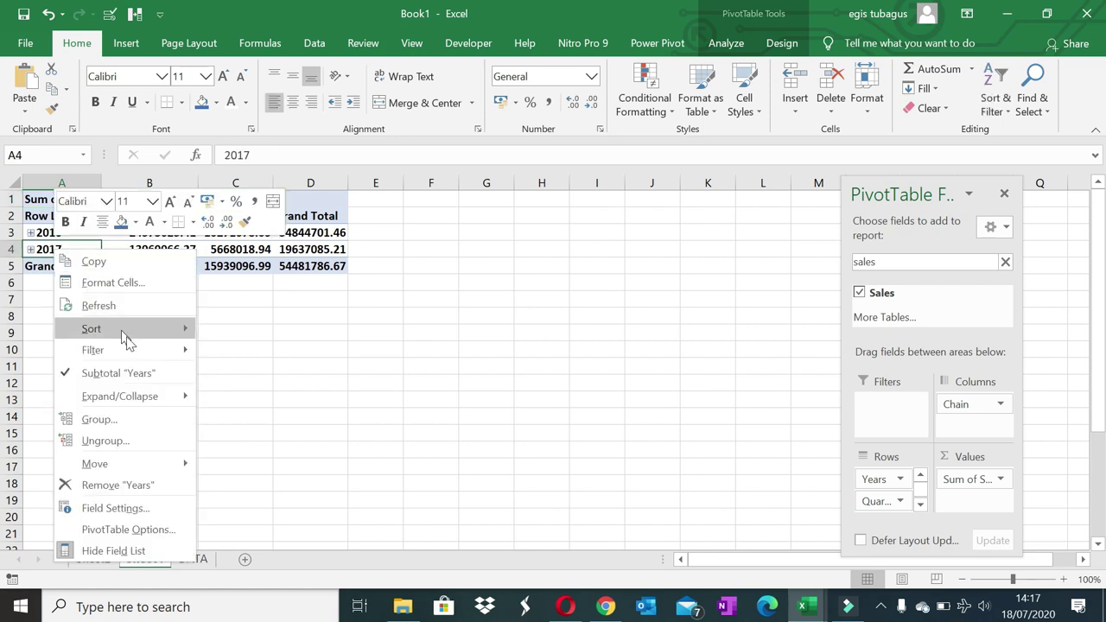
click(145, 418)
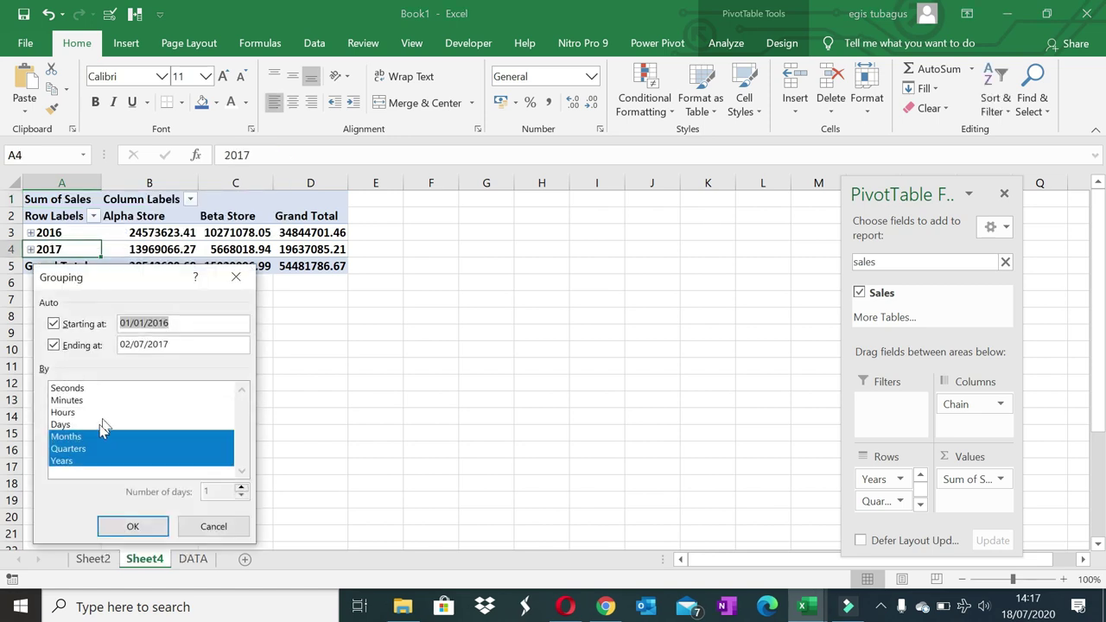
click(85, 450)
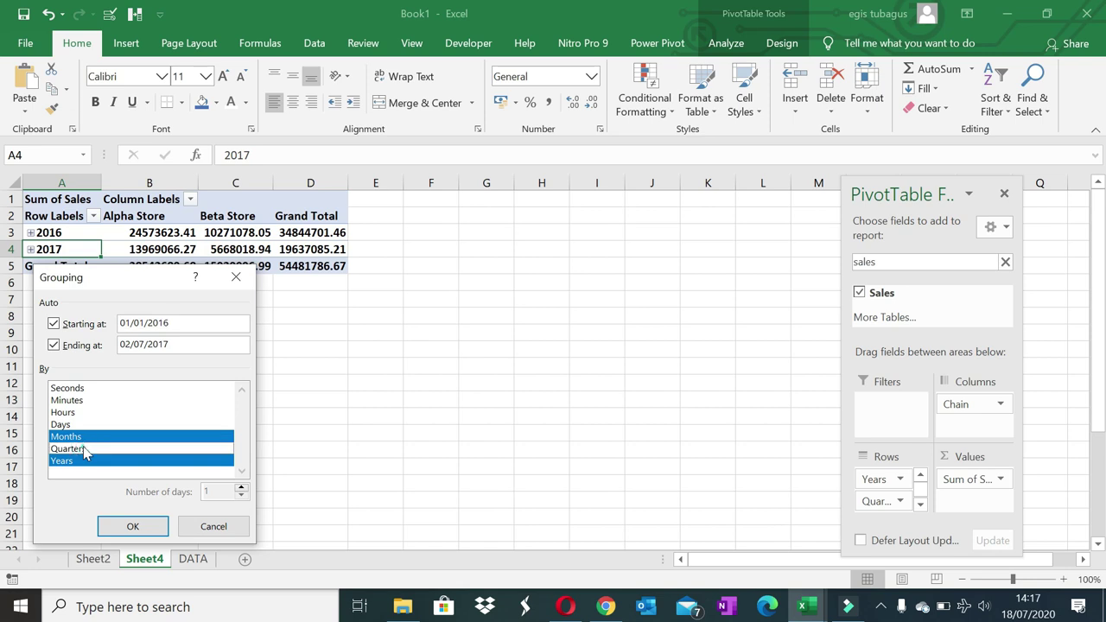
click(136, 524)
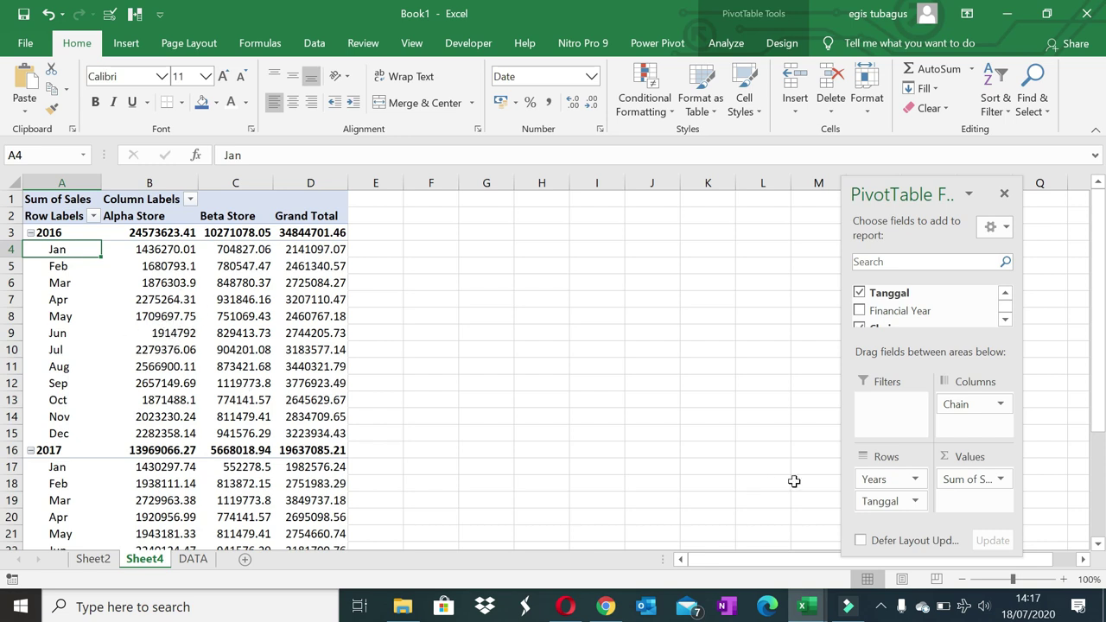
- Format Sum of Sales as Currency, $ English (United States), with 2 decimal places
click(994, 480)
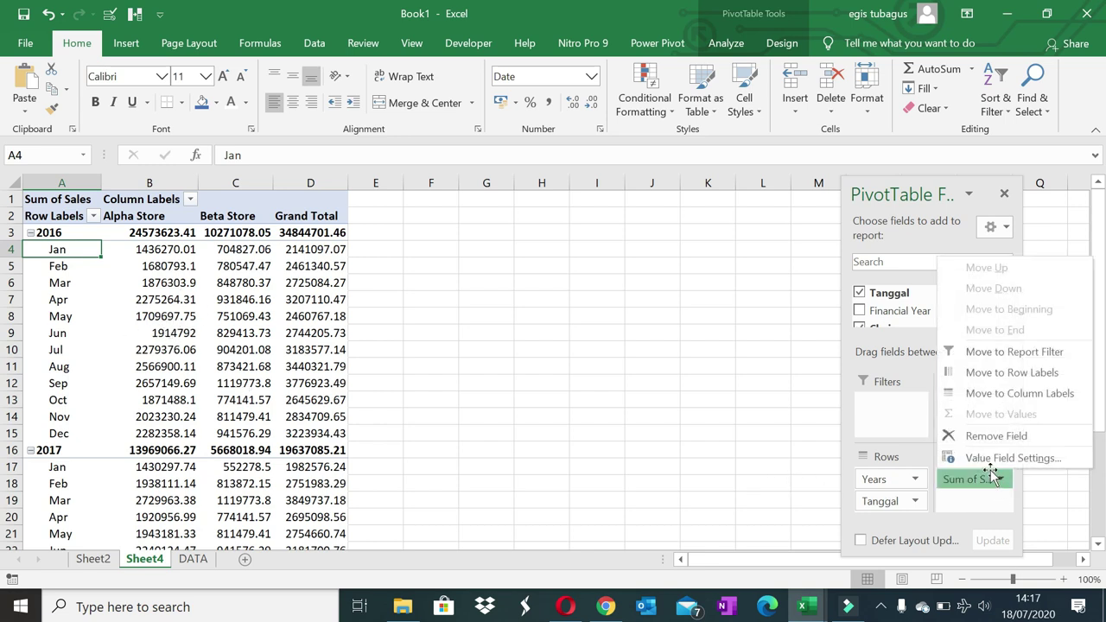
click(993, 458)
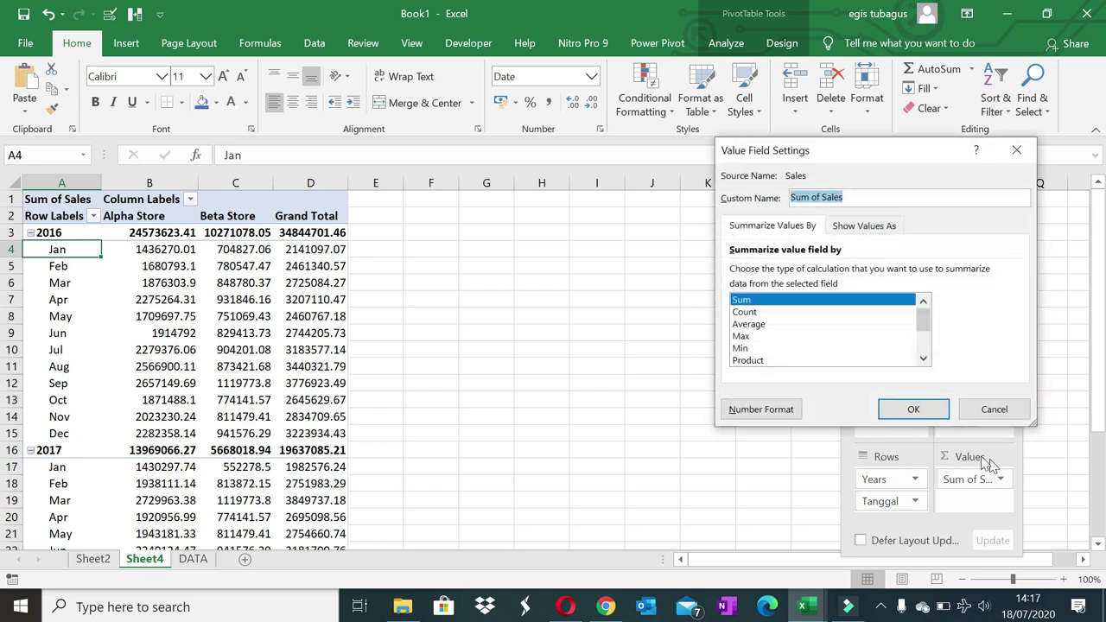
click(761, 409)
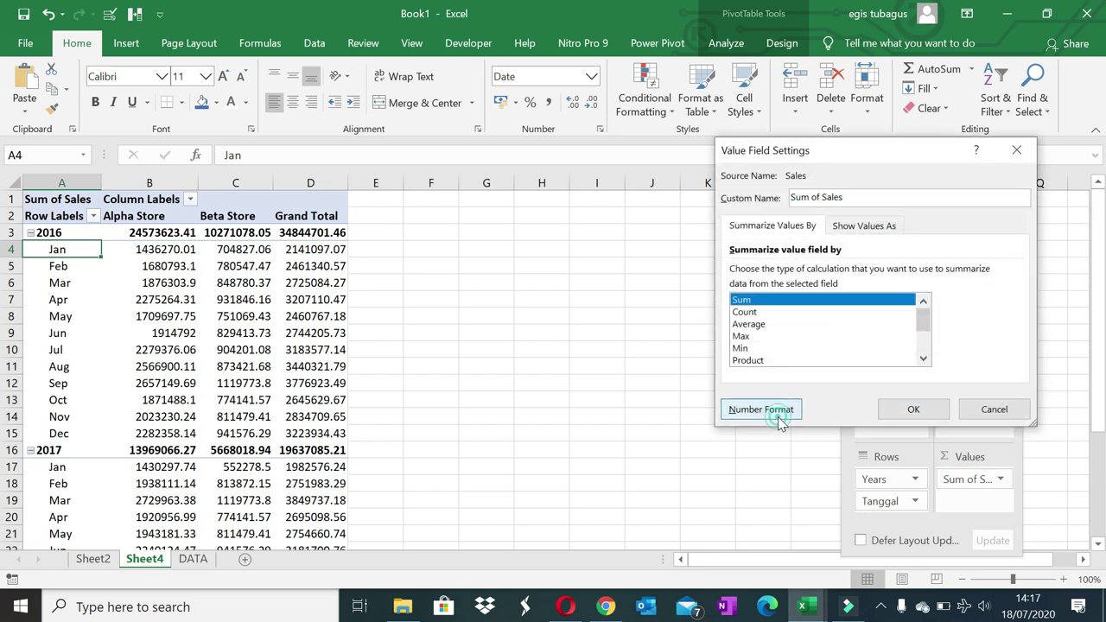
click(695, 167)
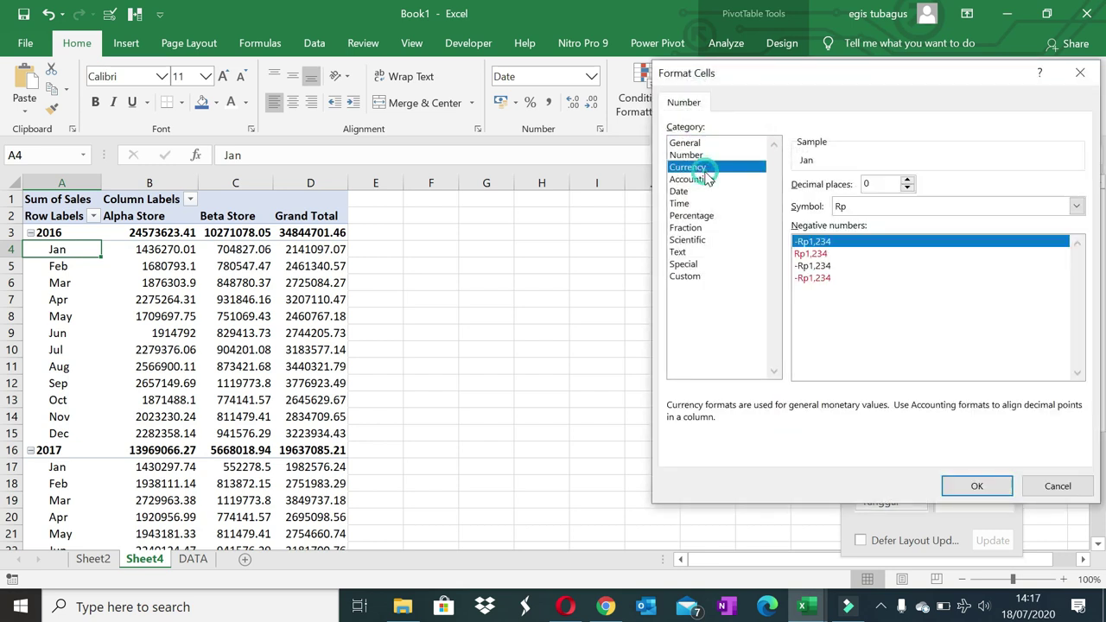
click(852, 207)
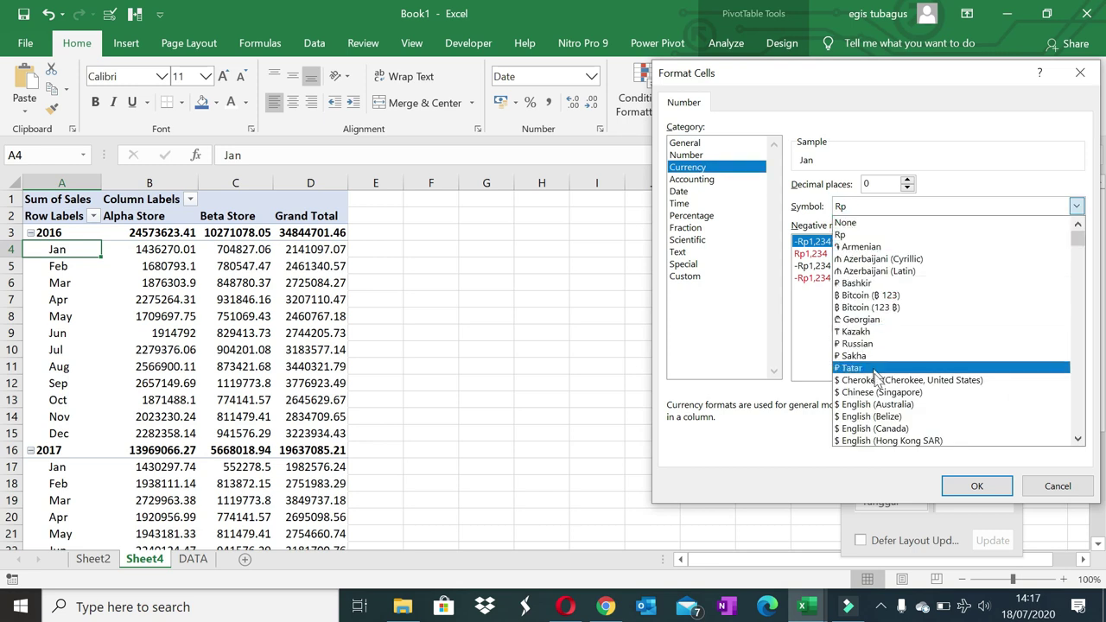
scroll(872, 389, down, 2)
scroll(882, 422, down, 1)
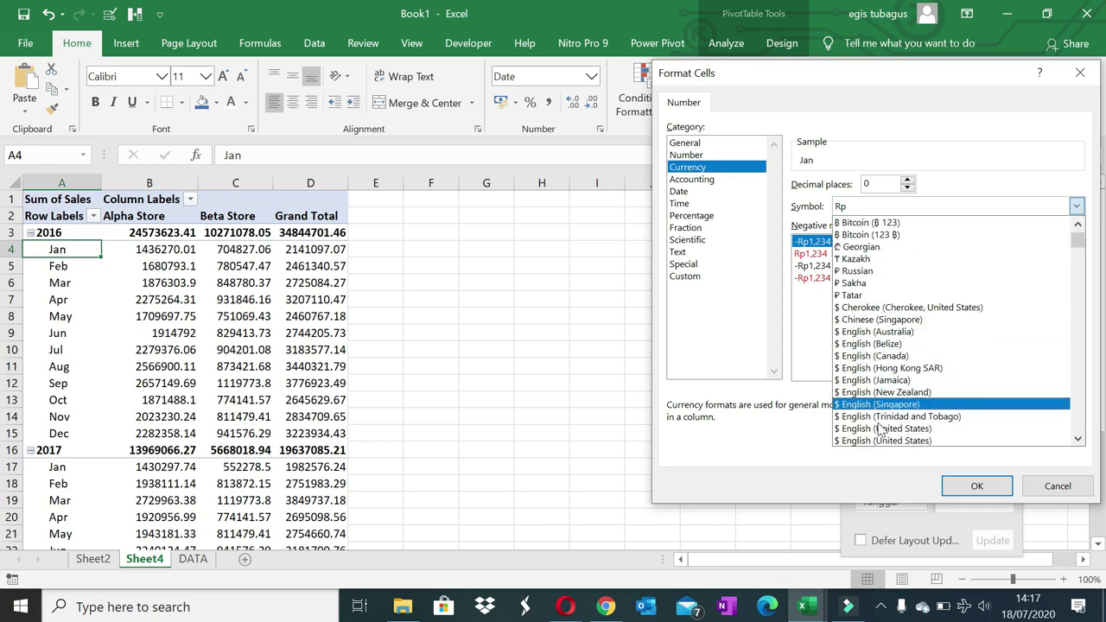
click(881, 423)
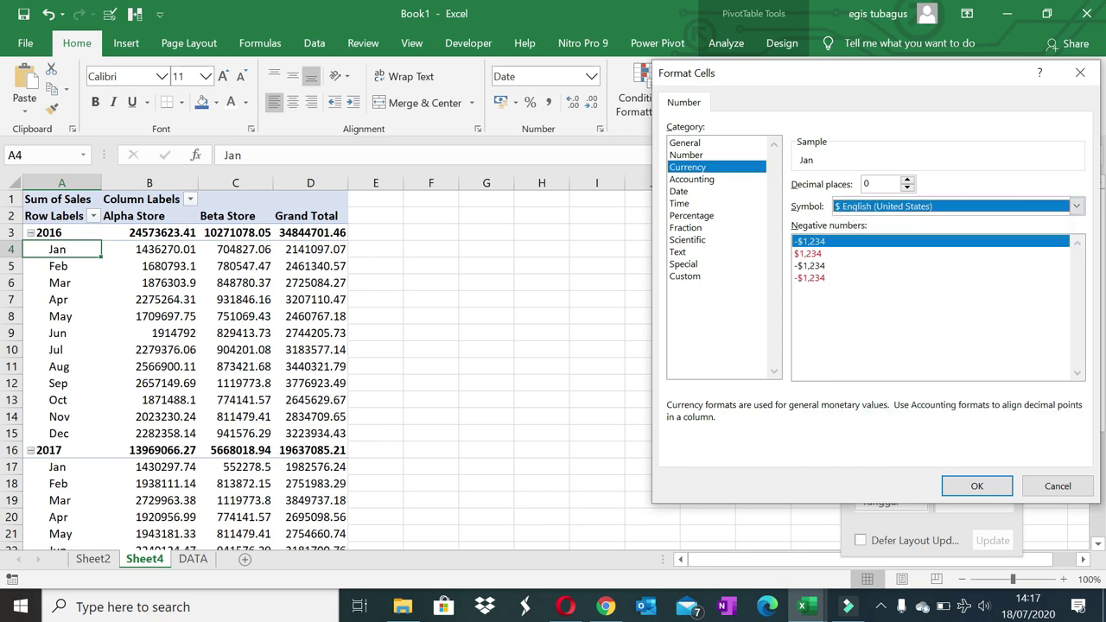
click(908, 180)
click(907, 181)
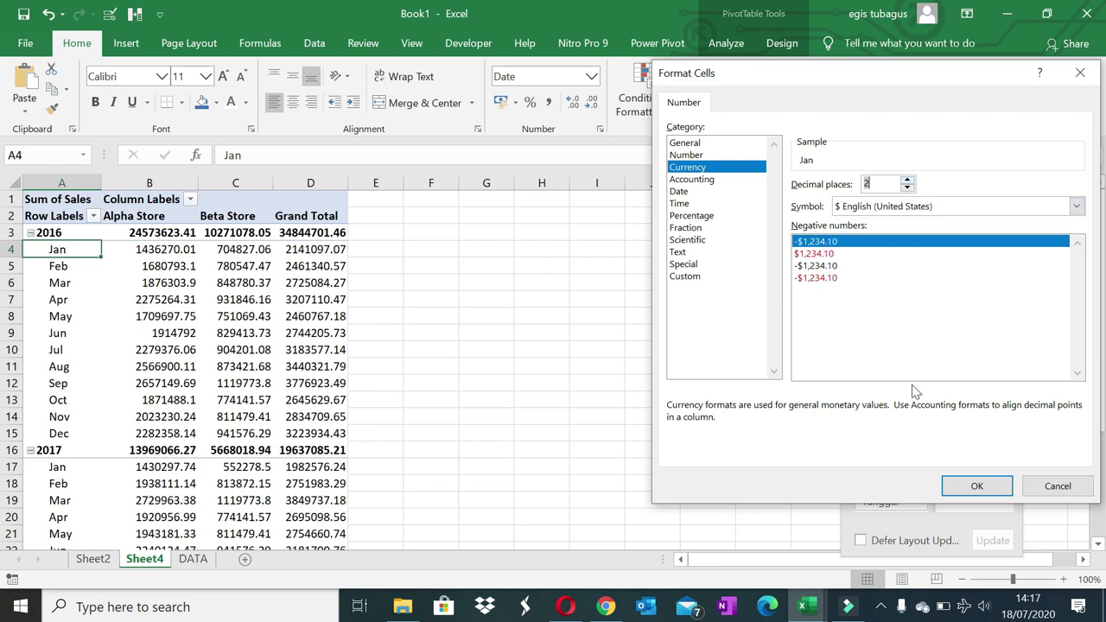
click(977, 485)
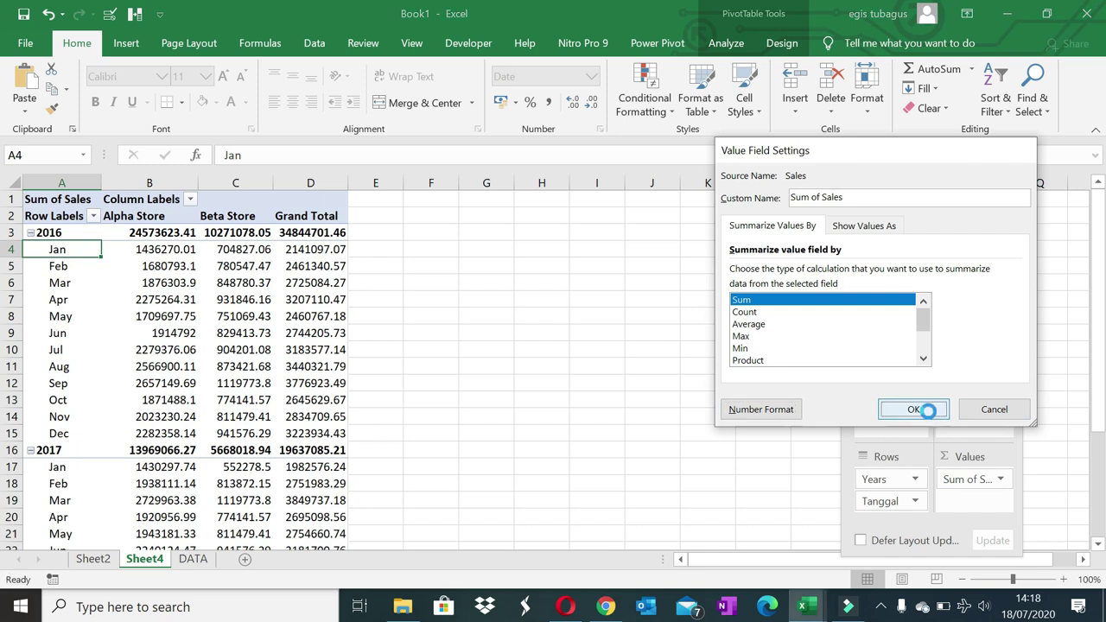
click(916, 410)
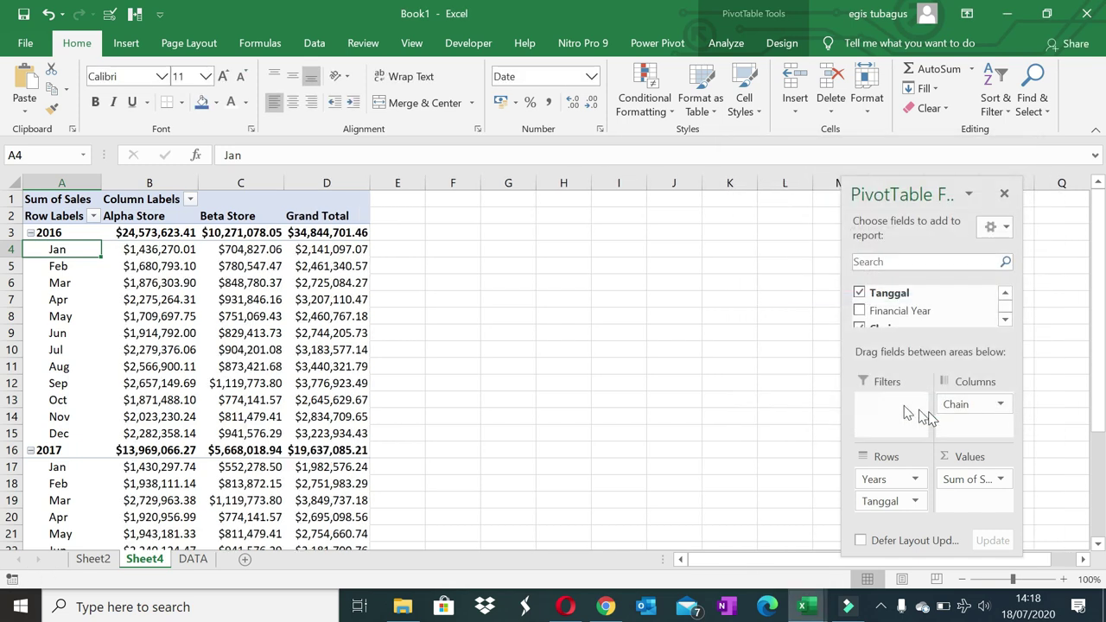
click(170, 318)
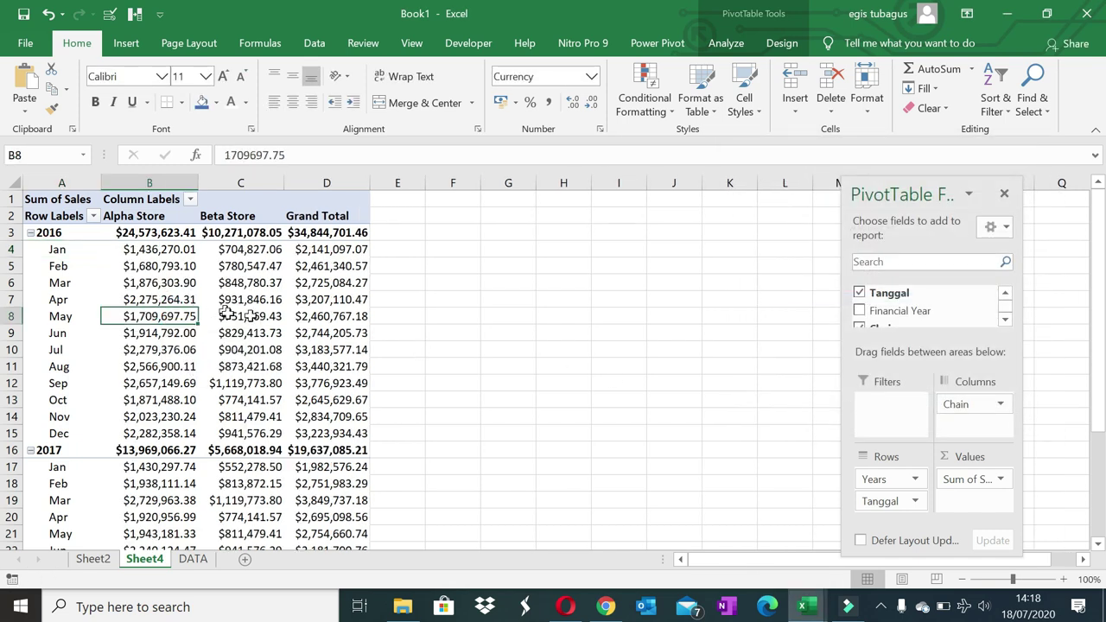
- Insert a Line PivotChart of Sum of Sales comparing Alpha Store and Beta Store by month
click(516, 334)
click(272, 302)
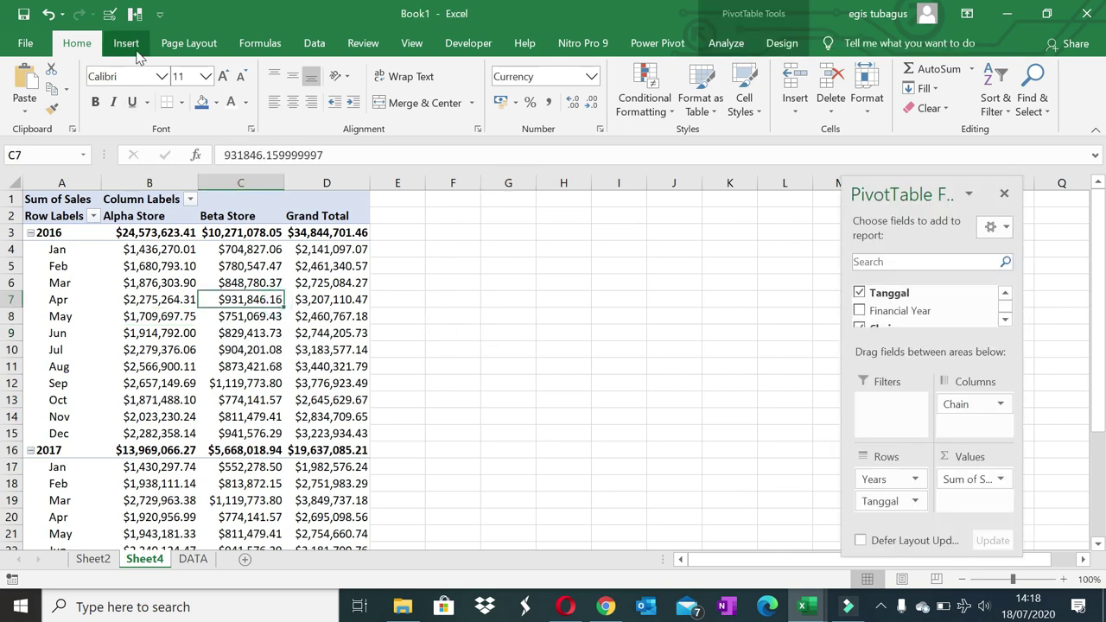
click(737, 43)
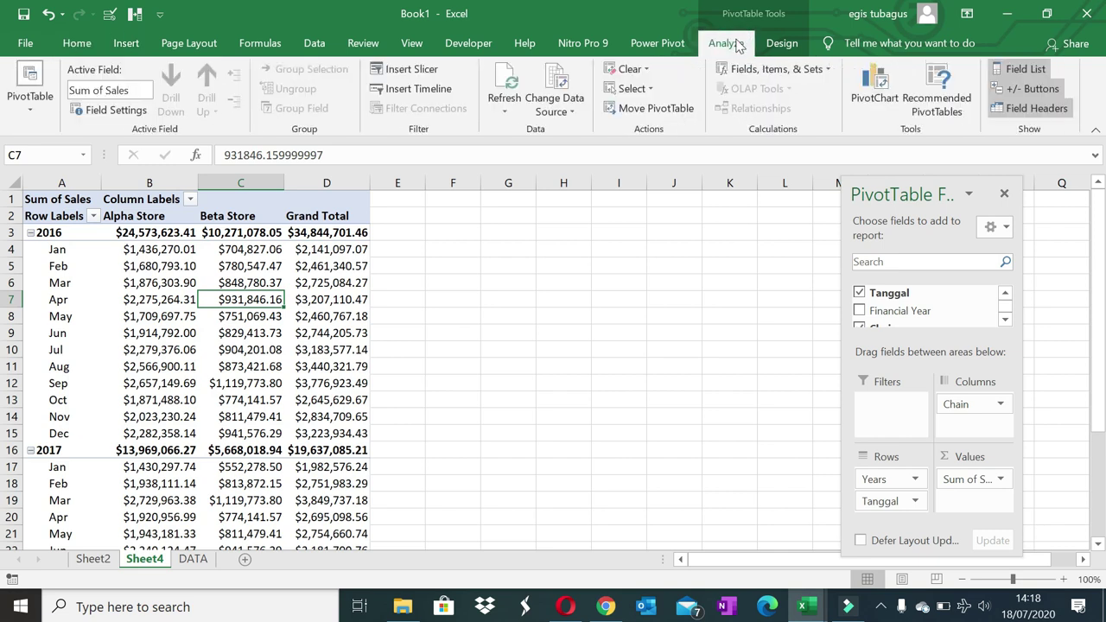
click(875, 86)
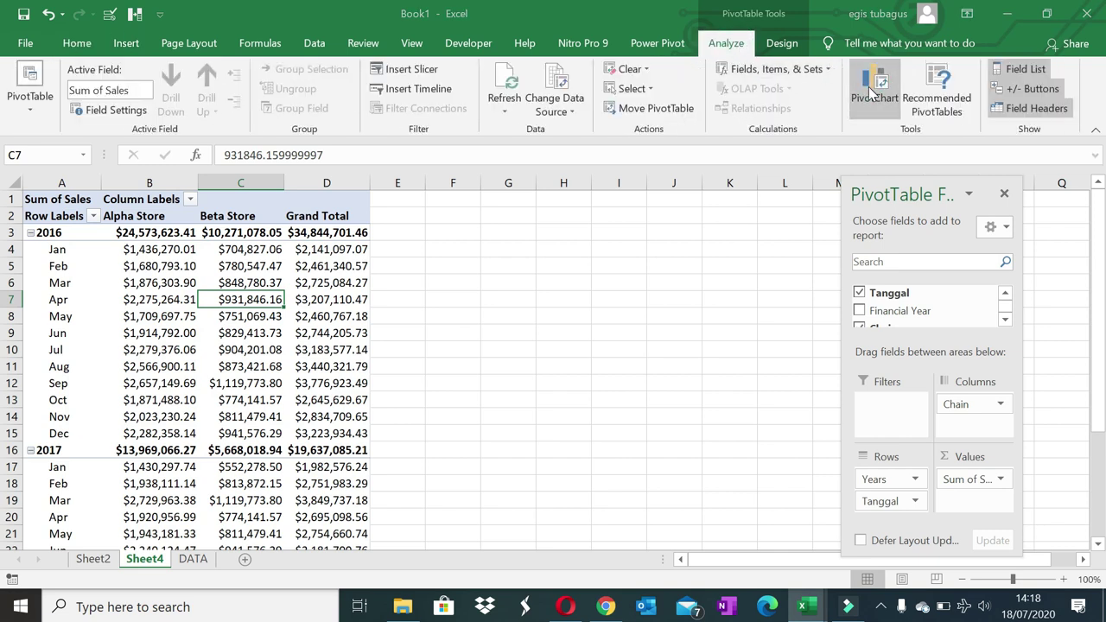
mouse_move(439, 112)
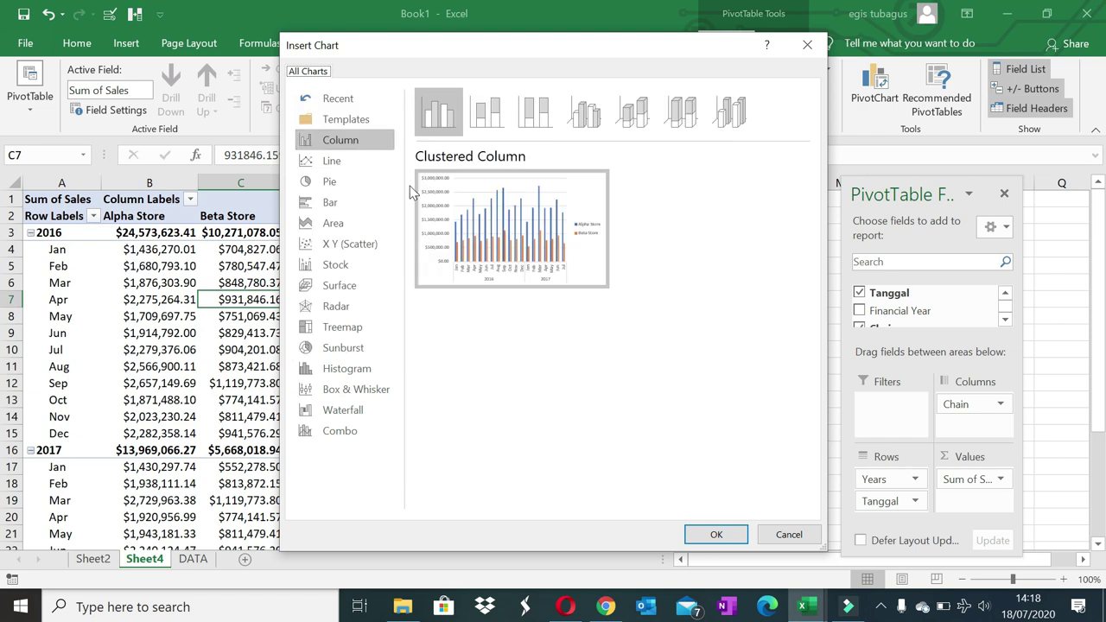
click(345, 162)
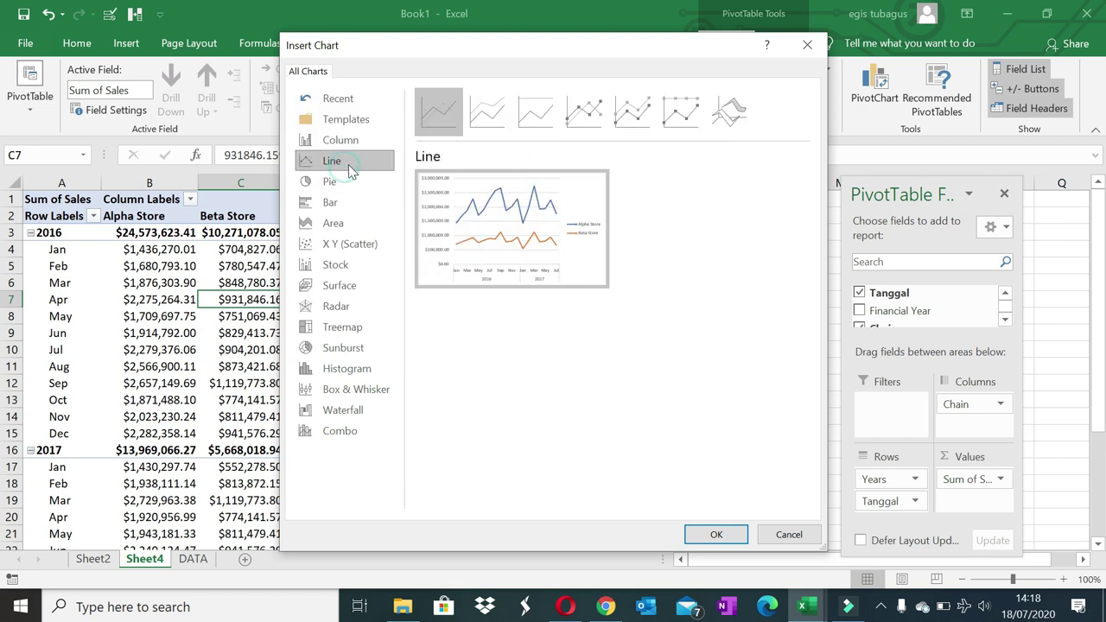
click(716, 534)
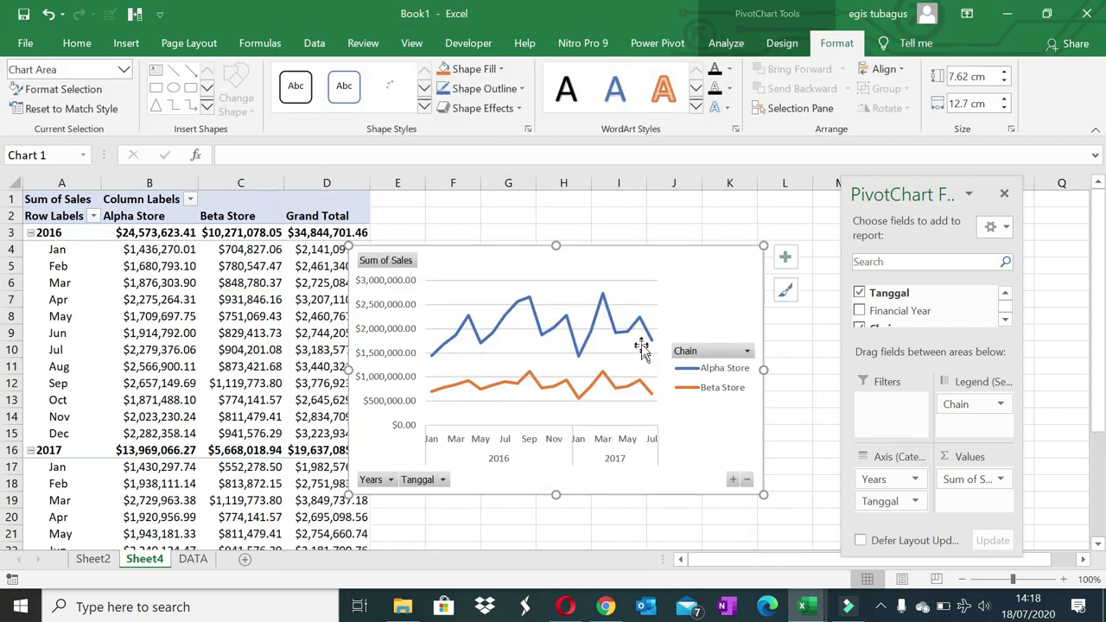
- Move the line chart to the right of the pivot table and hide all its field buttons
click(1005, 197)
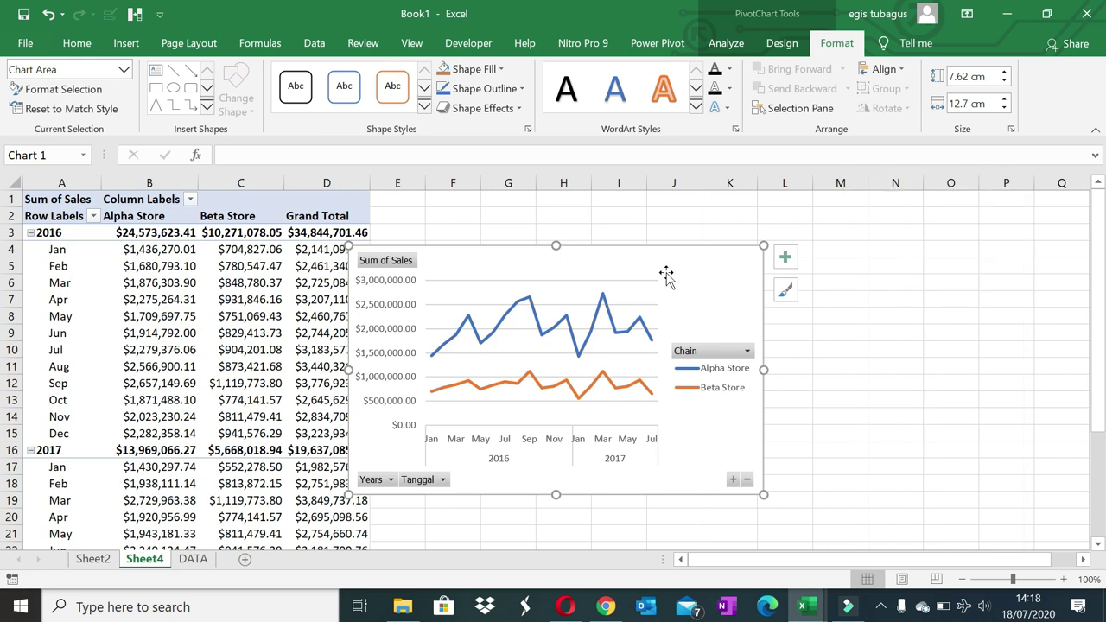
mouse_move(680, 258)
mouse_down()
mouse_move(796, 223)
mouse_move(777, 223)
mouse_up()
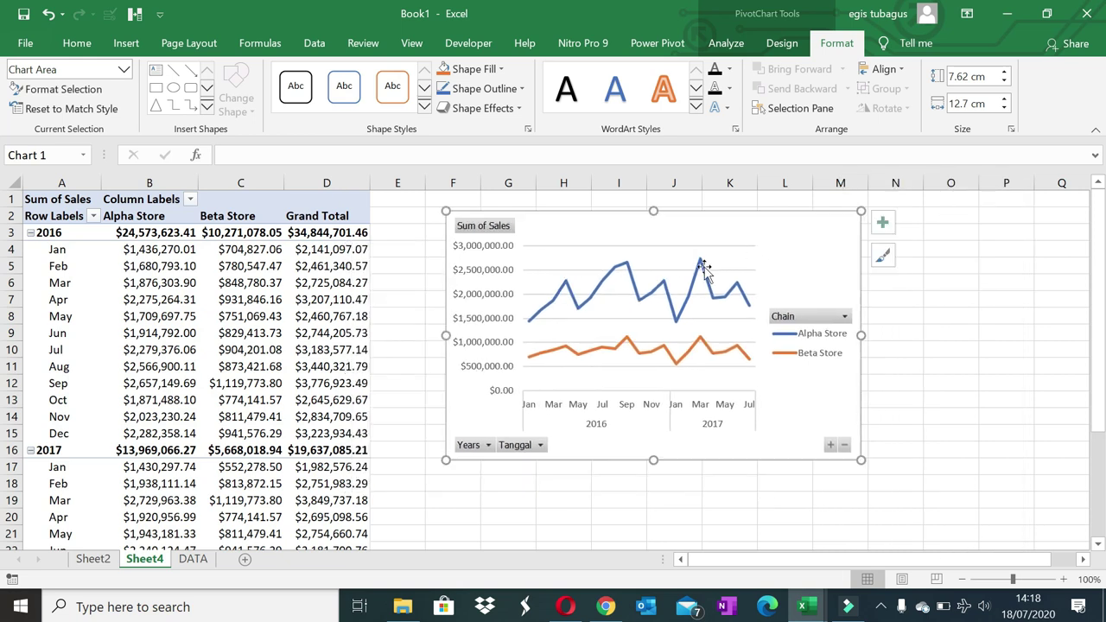
right_click(531, 451)
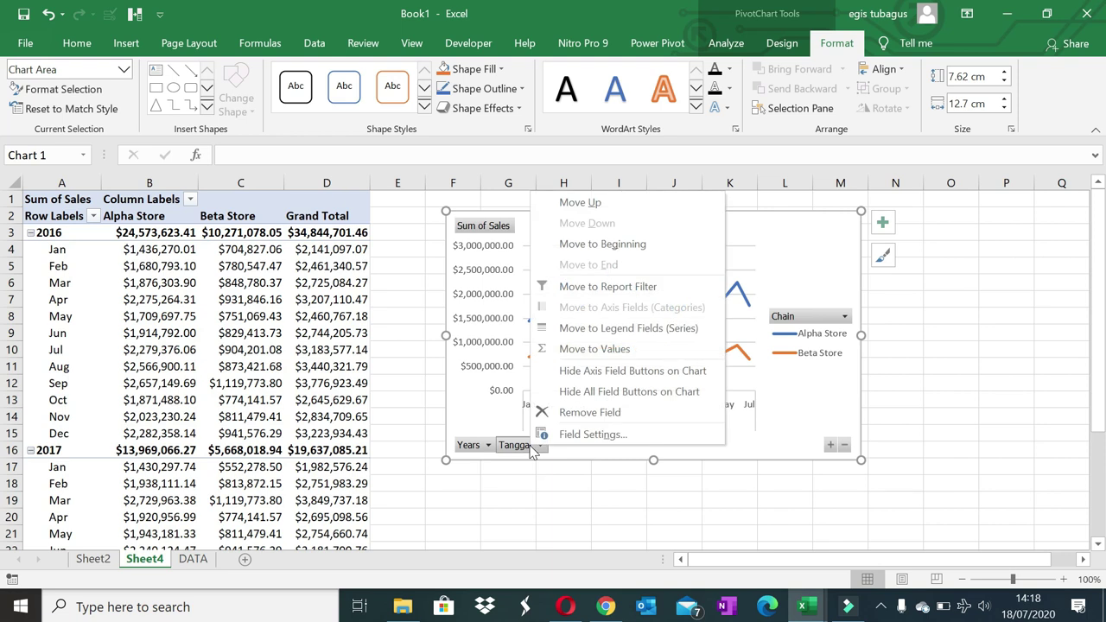
click(609, 396)
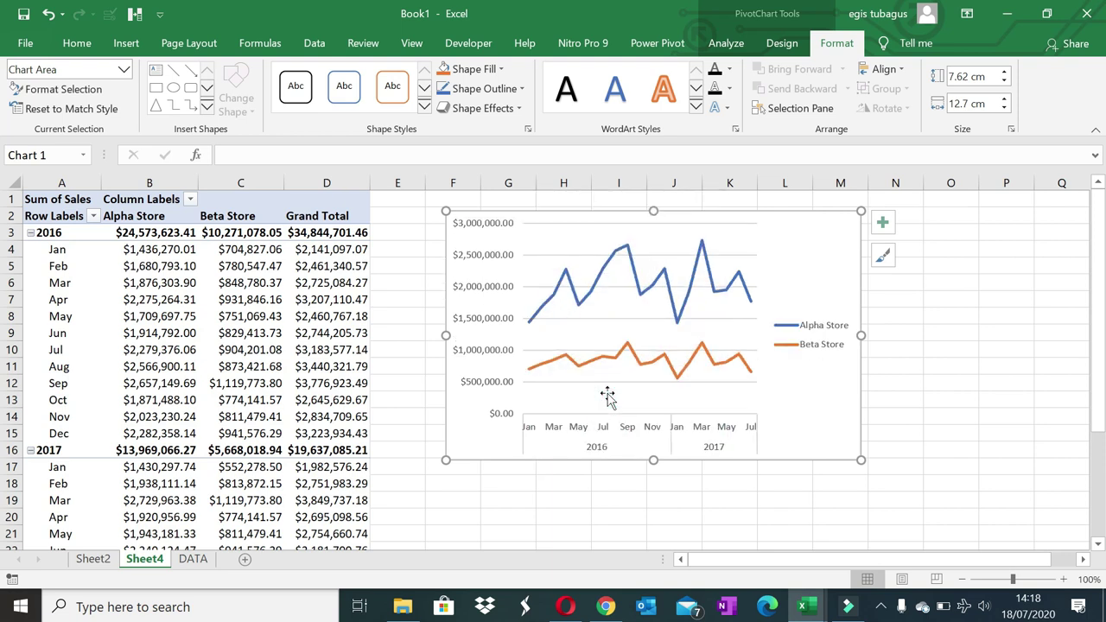
- Set the Alpha Store / Beta Store legend position to Top and drag it to the top-right corner
click(793, 345)
right_click(792, 344)
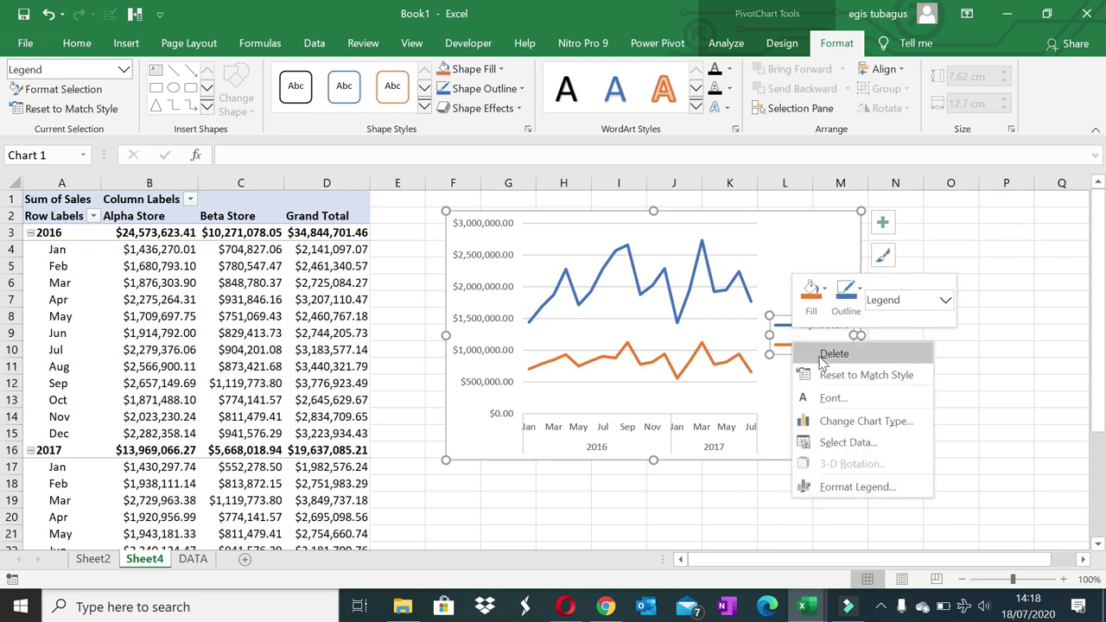
click(828, 489)
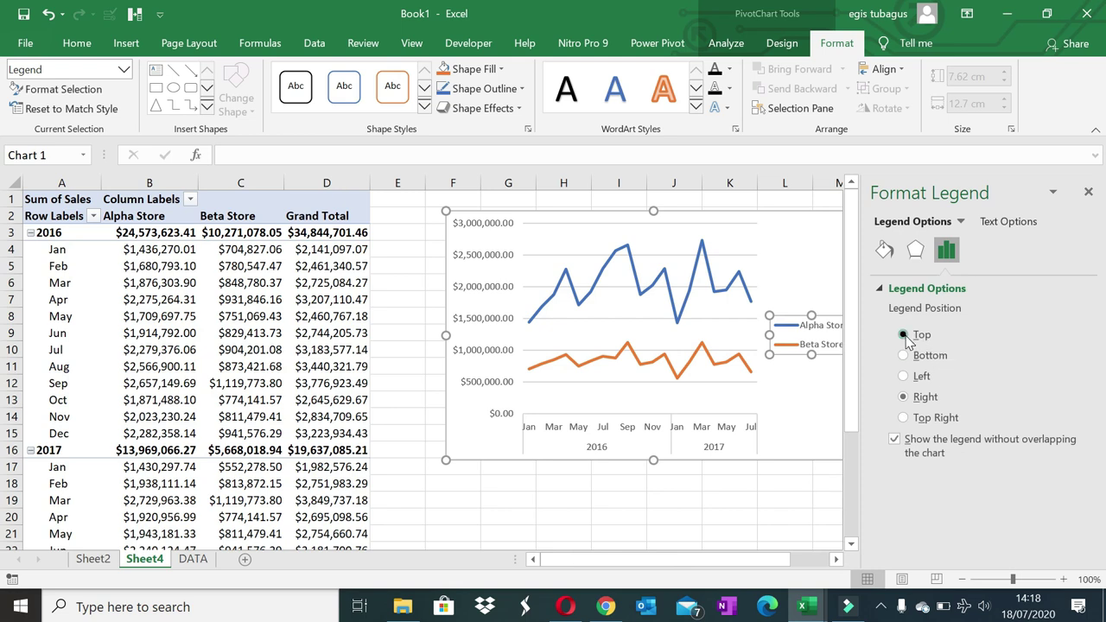
click(906, 337)
click(775, 515)
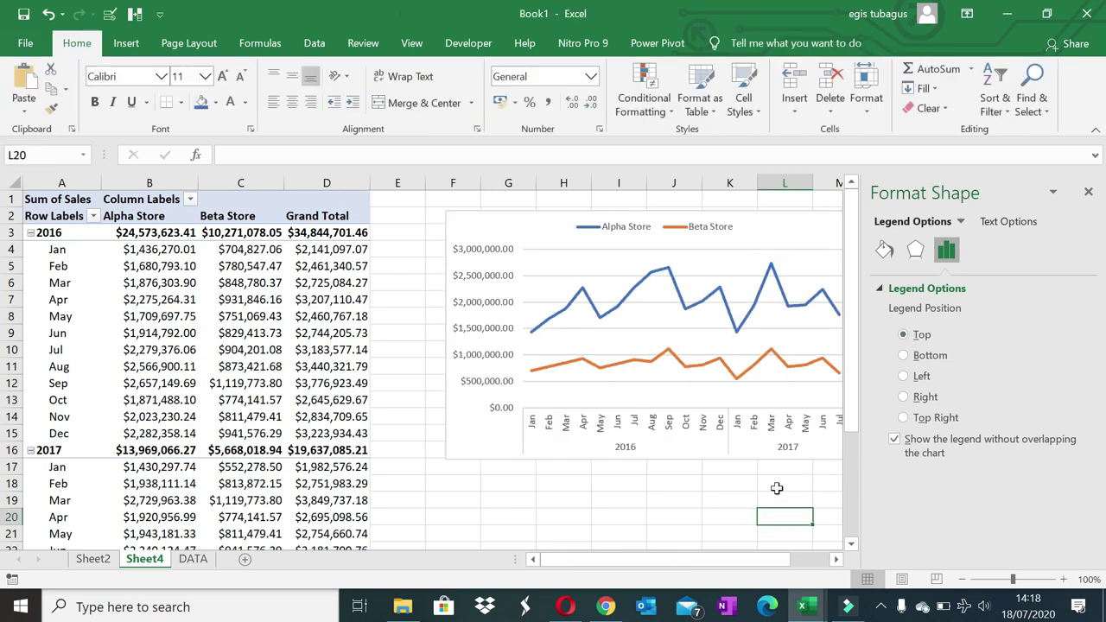
click(678, 231)
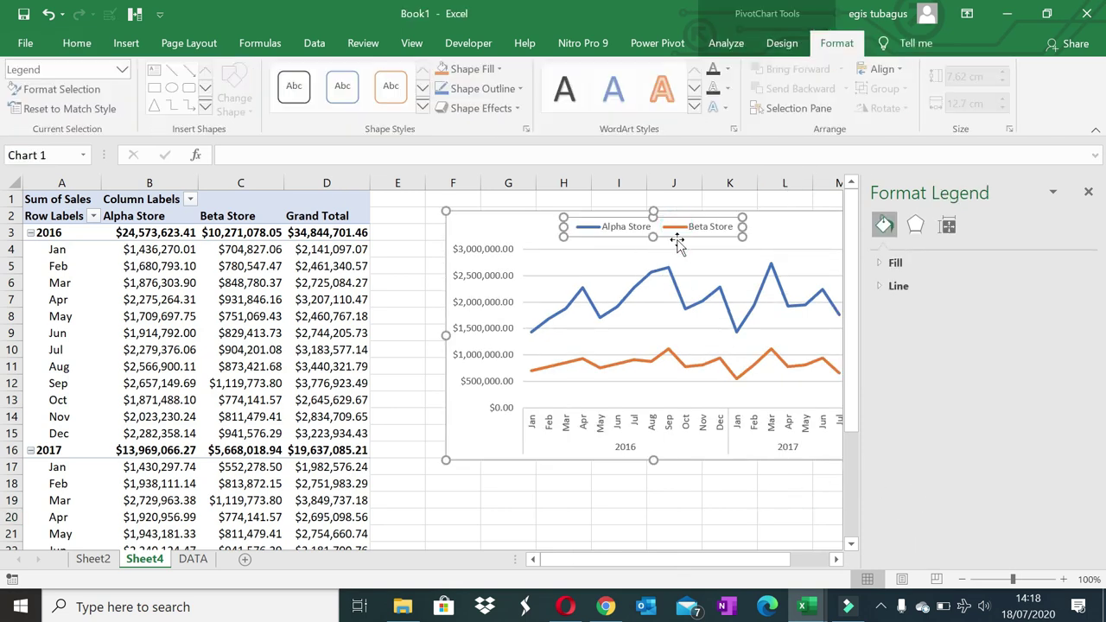
click(821, 242)
click(1088, 192)
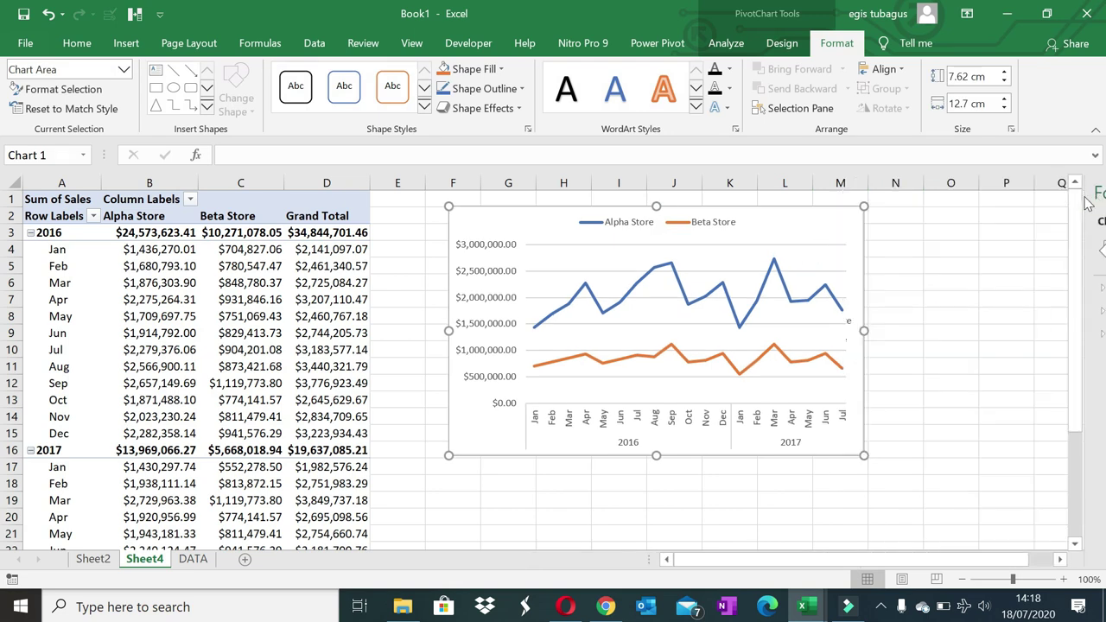
click(664, 225)
drag(669, 231, 781, 232)
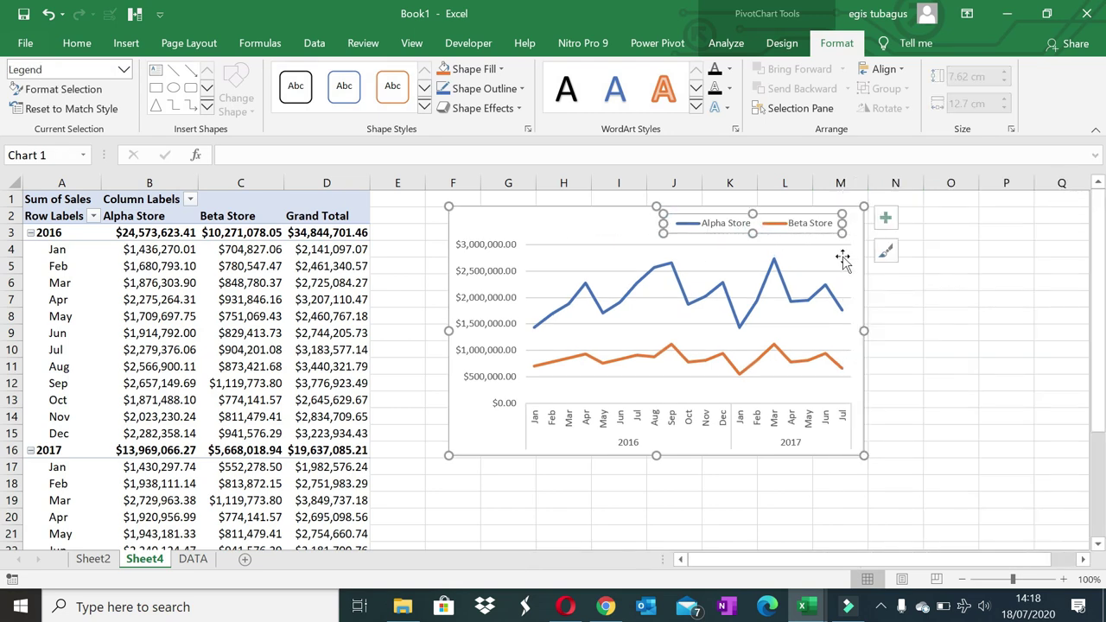
- Add a chart title to the PivotChart and position it at the top-left
click(887, 222)
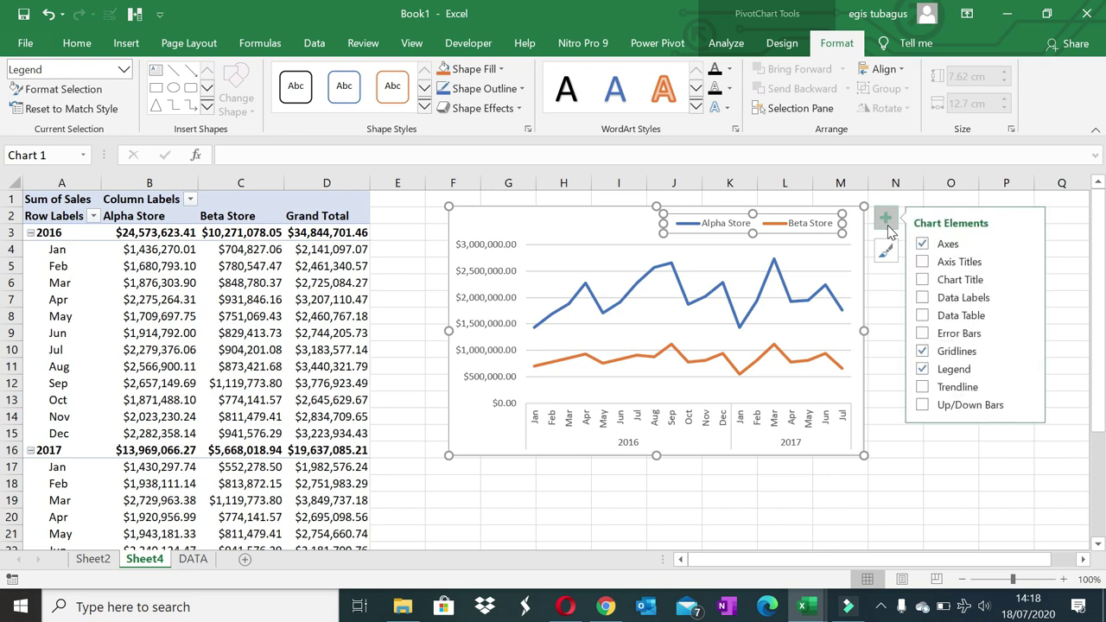
click(922, 279)
click(649, 240)
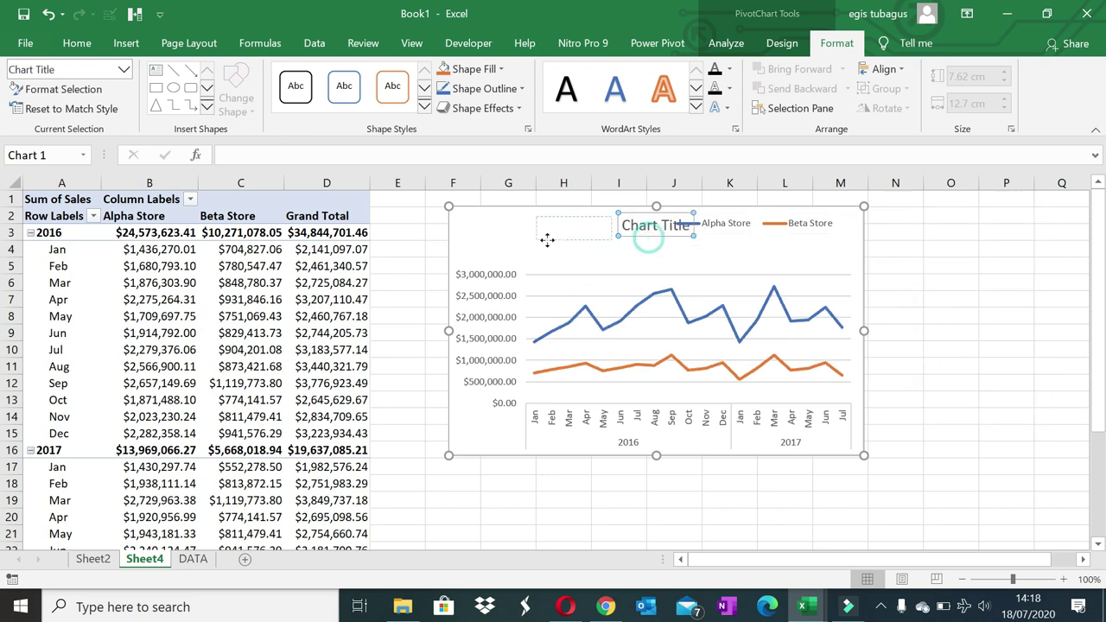
drag(528, 258, 532, 259)
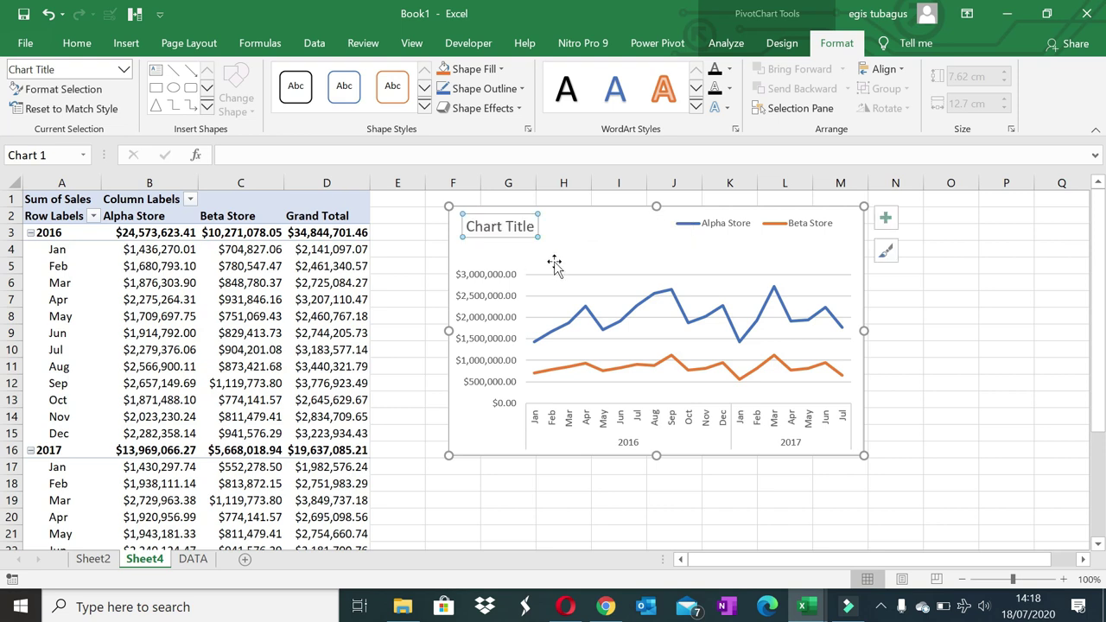
click(554, 263)
click(497, 229)
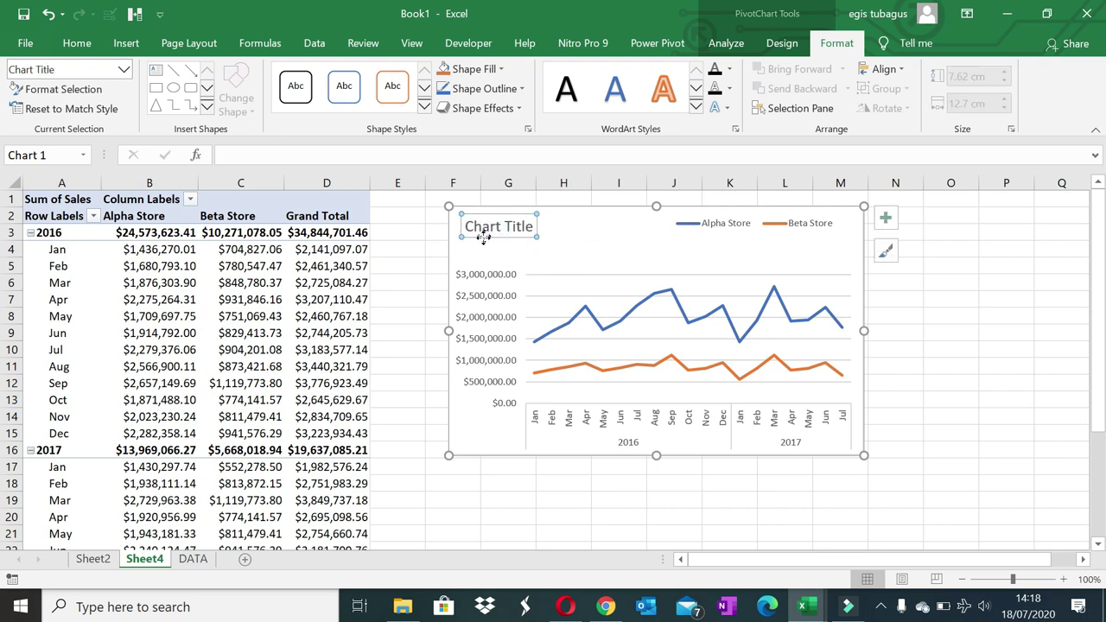
drag(481, 240, 476, 236)
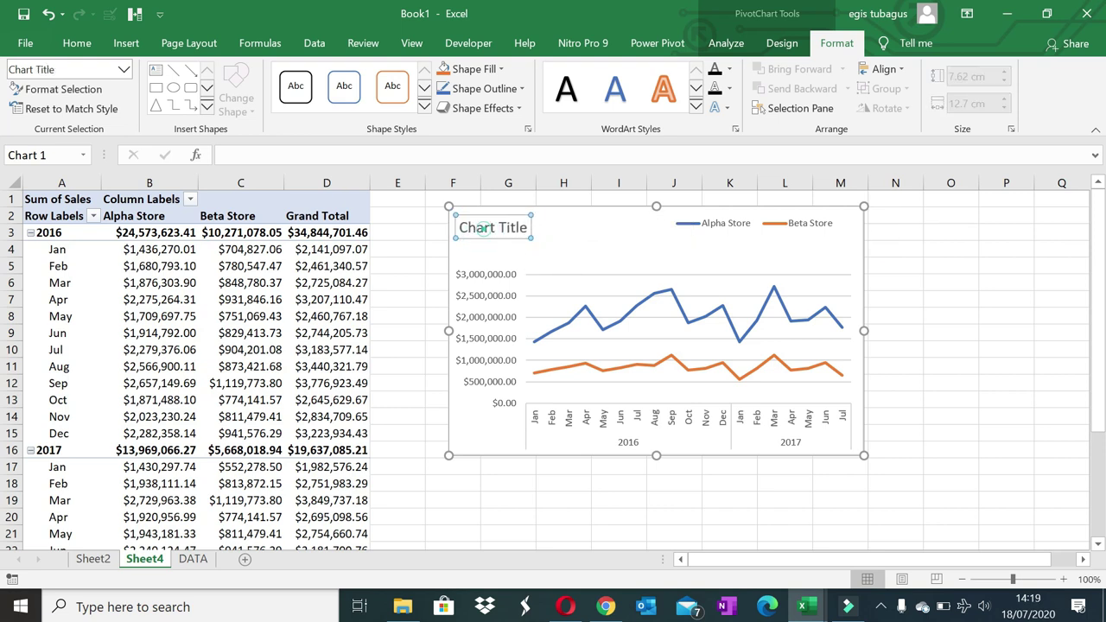
- Replace the placeholder with 'Sales by Chain' and make the title bold
triple_click(488, 227)
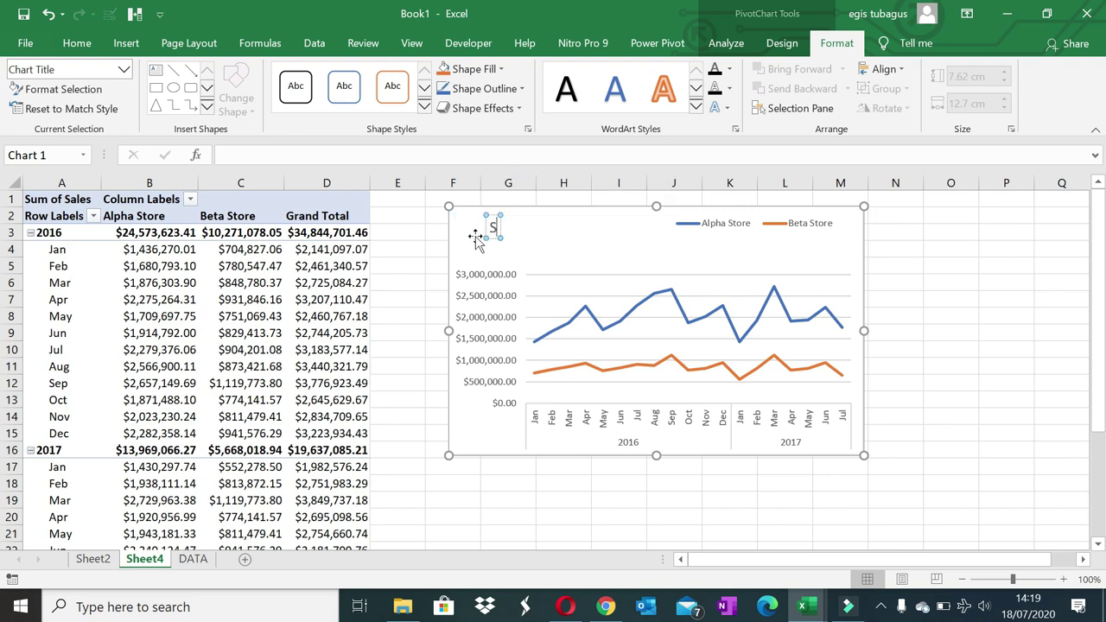
text(Sales)
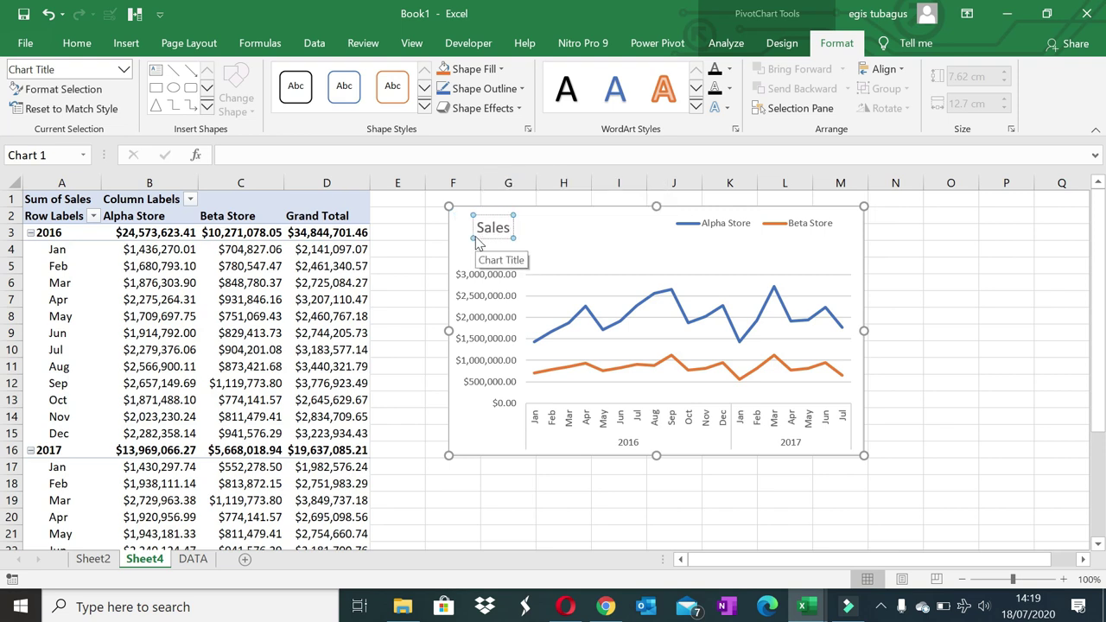
text( by)
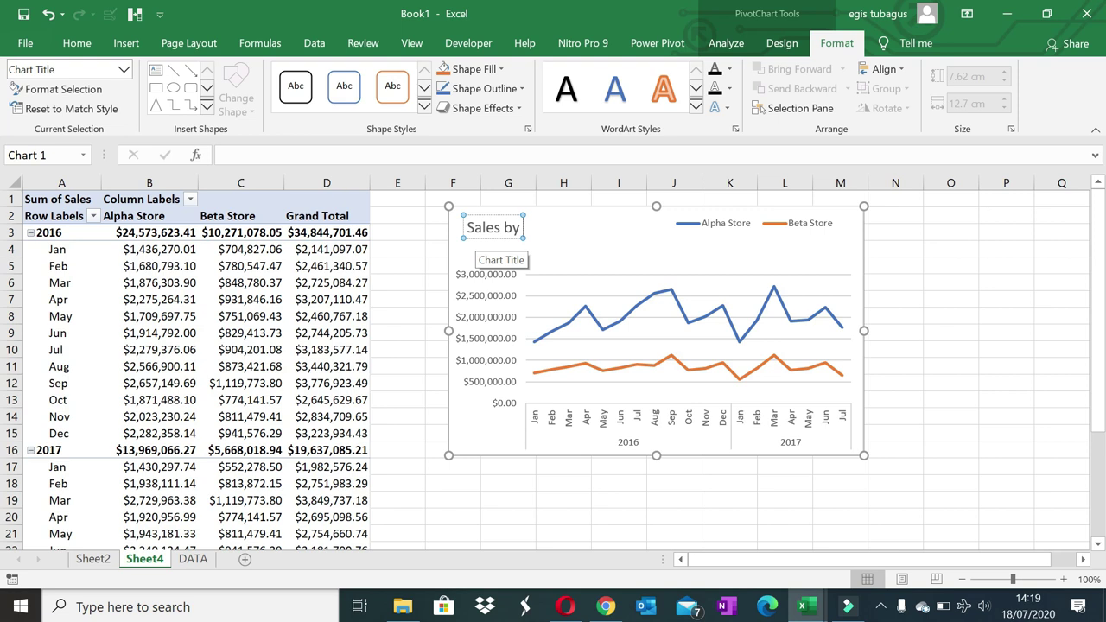
text( Chair)
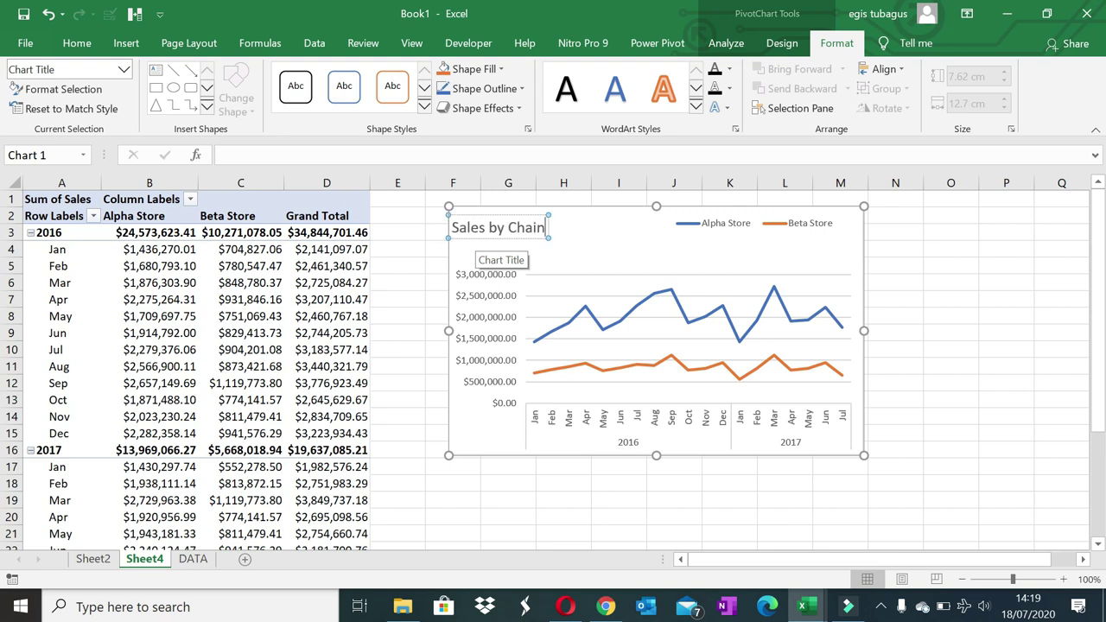
triple_click(474, 235)
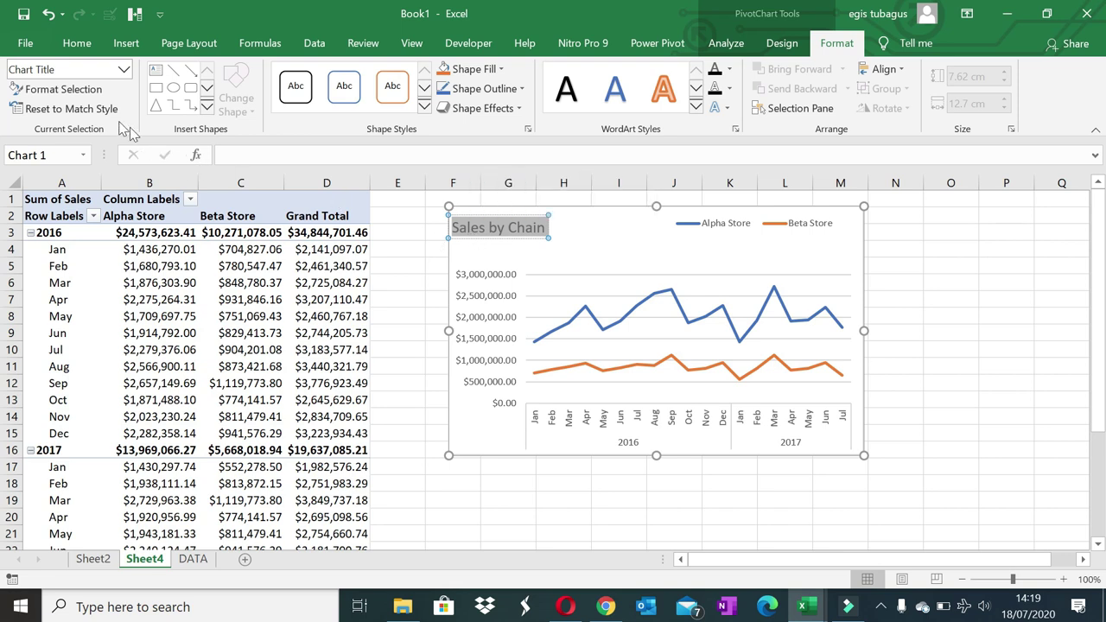
click(78, 43)
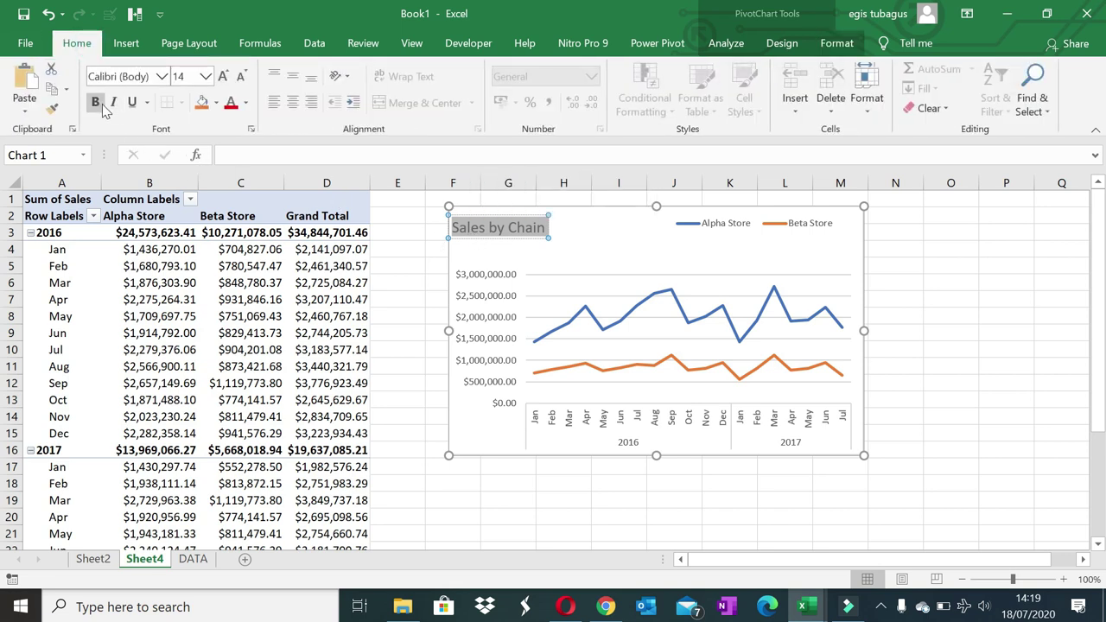
click(95, 102)
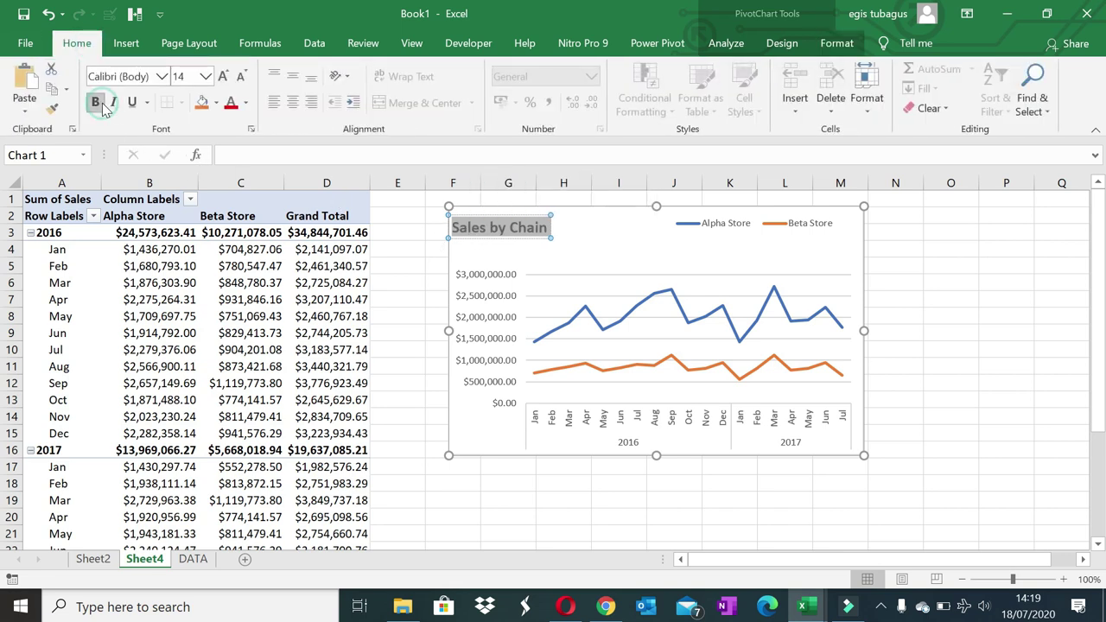
click(509, 280)
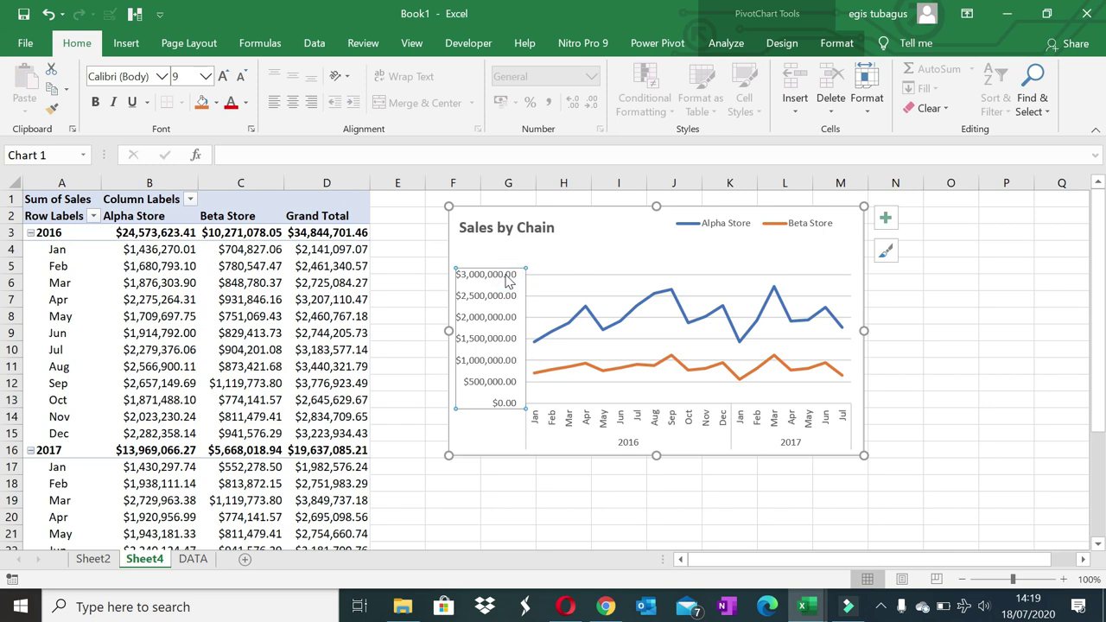
- Set the vertical axis Display units to Thousands so values read like $3,000.00
right_click(509, 280)
click(557, 467)
scroll(998, 476, down, 1)
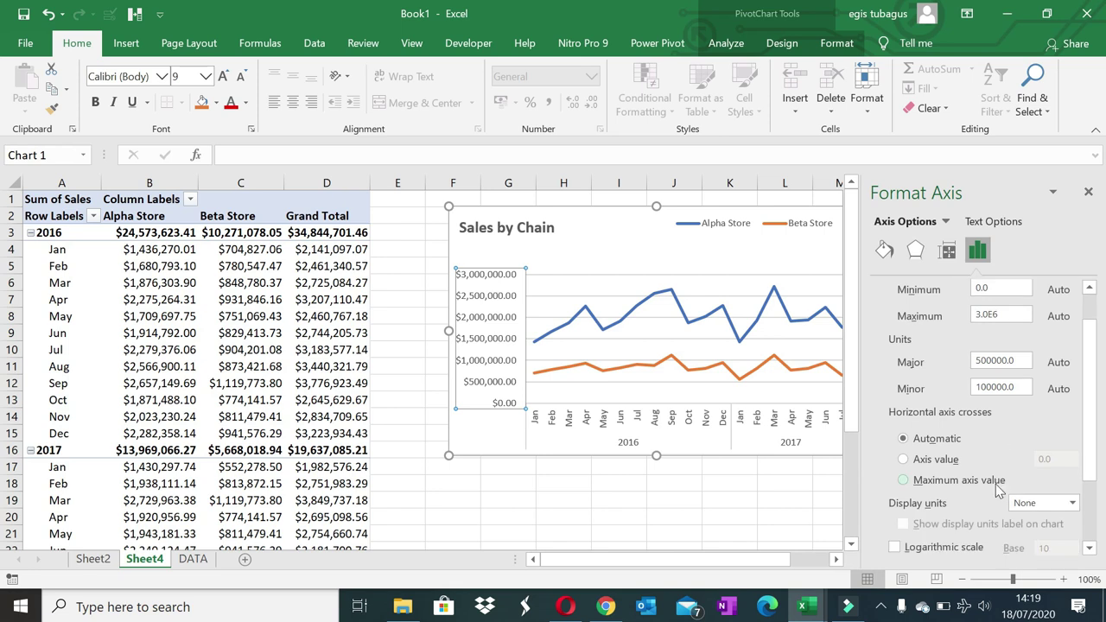
scroll(996, 486, down, 2)
scroll(994, 493, down, 1)
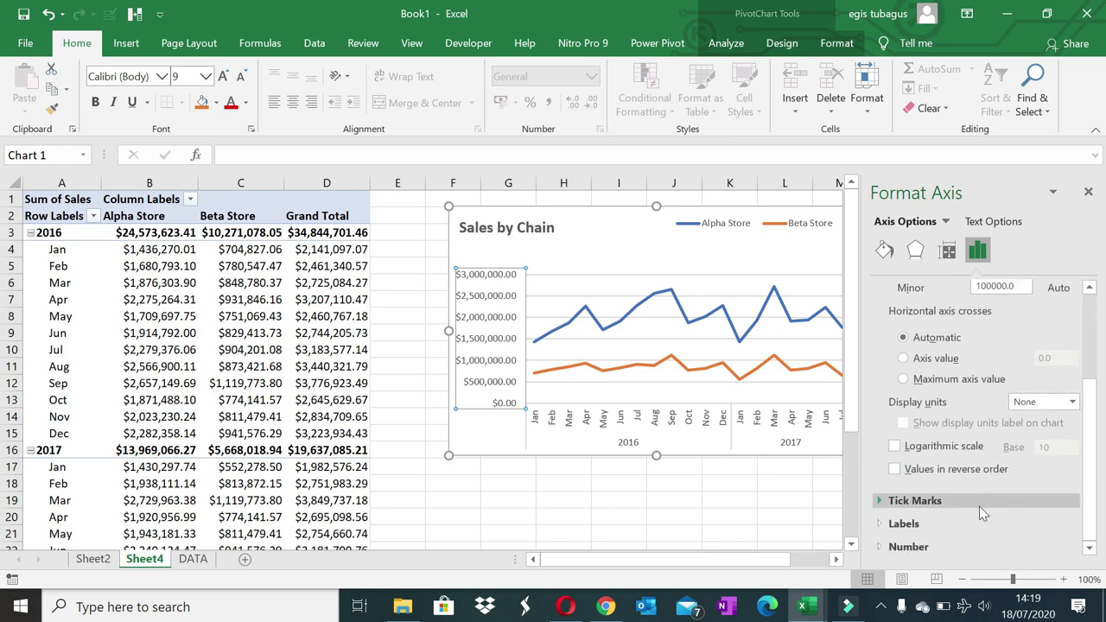
scroll(978, 507, up, 1)
scroll(977, 507, up, 1)
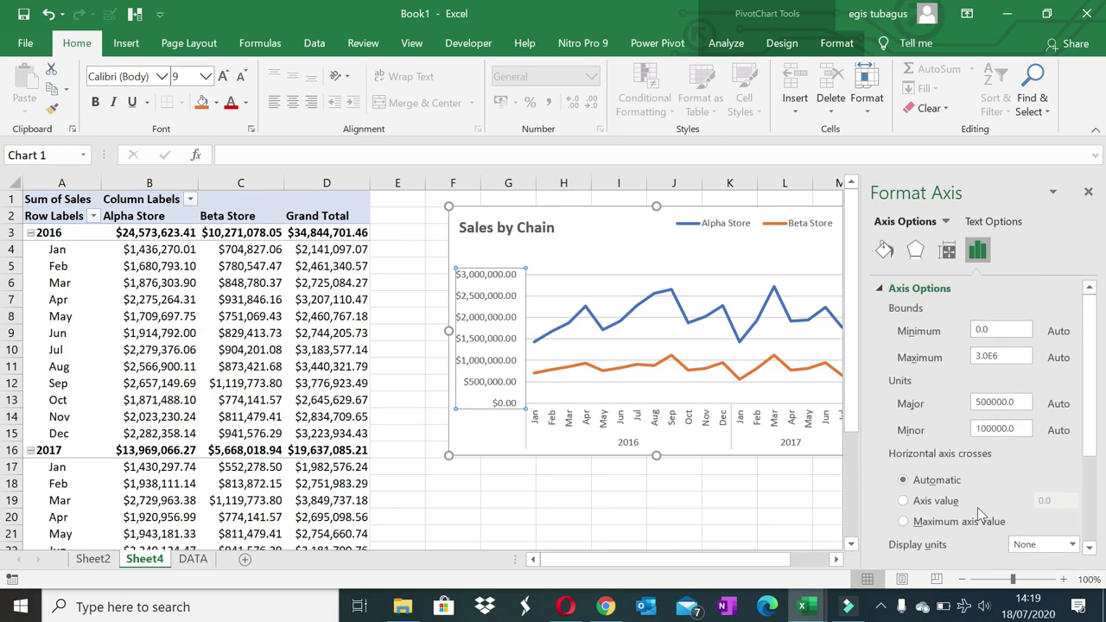
scroll(977, 507, down, 1)
click(1072, 508)
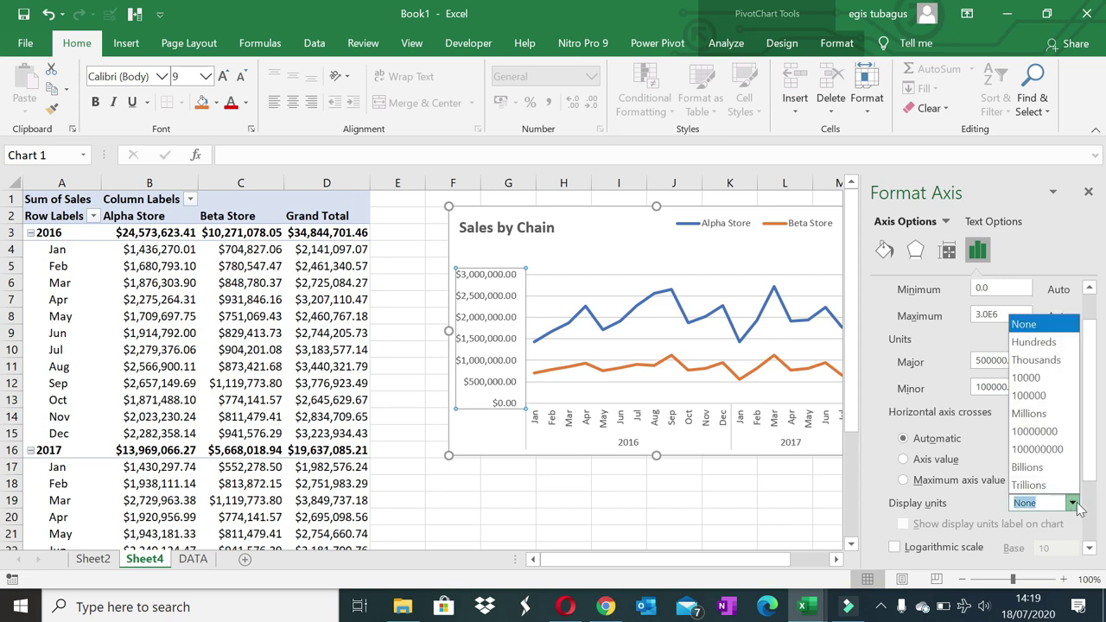
click(1042, 360)
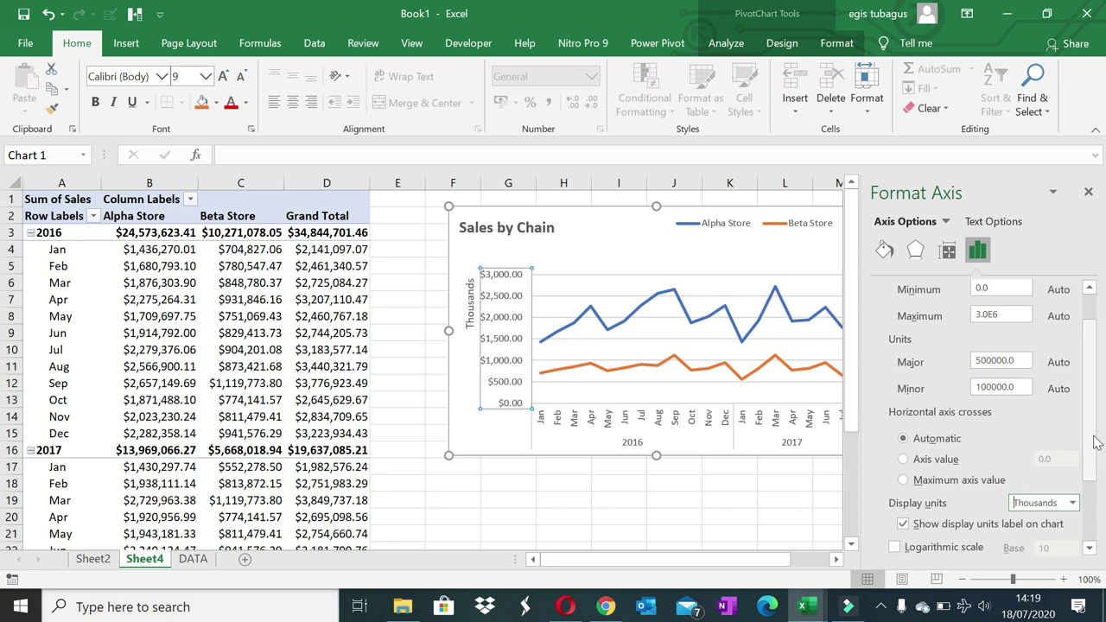
drag(1091, 429, 1090, 503)
click(657, 494)
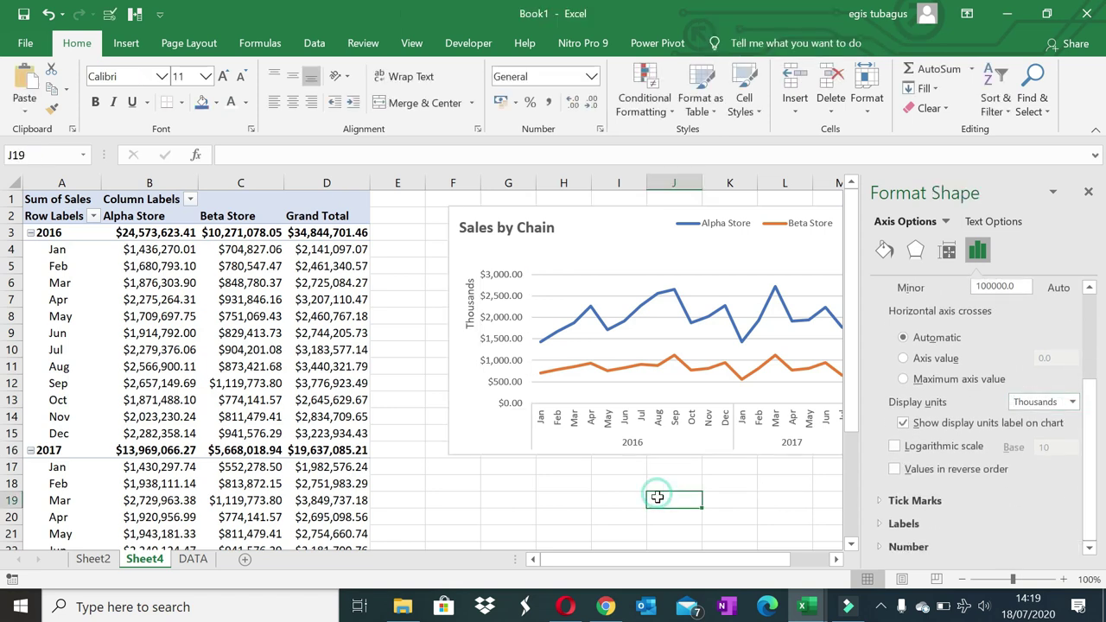
- After closing the Format pane, shift the Sales by Chain chart slightly left toward the pivot table
click(1088, 191)
click(926, 339)
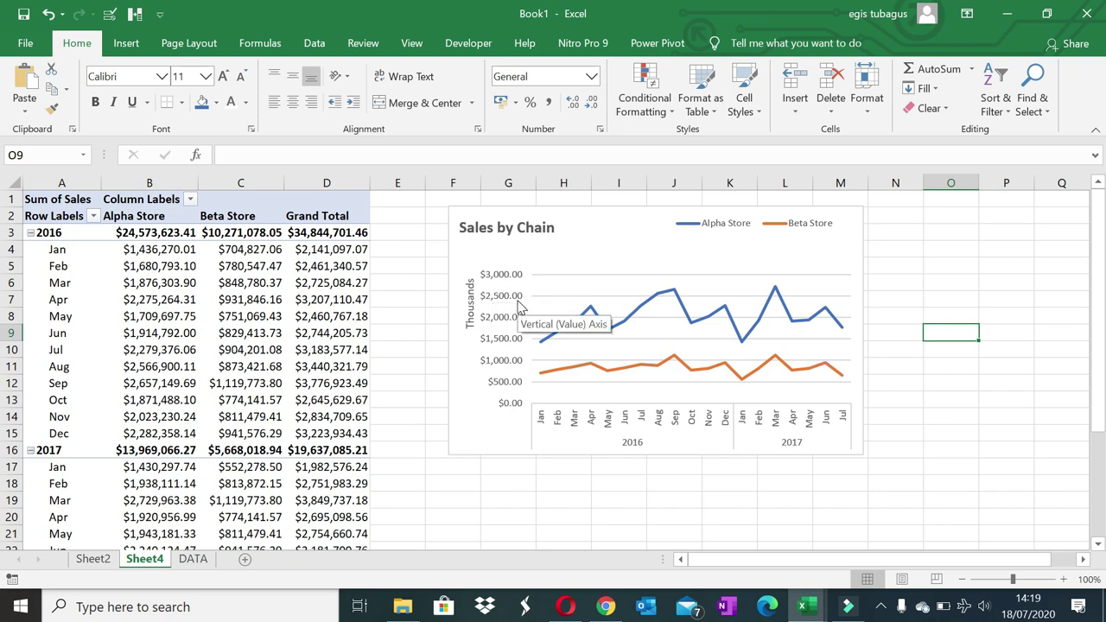
click(858, 335)
click(809, 275)
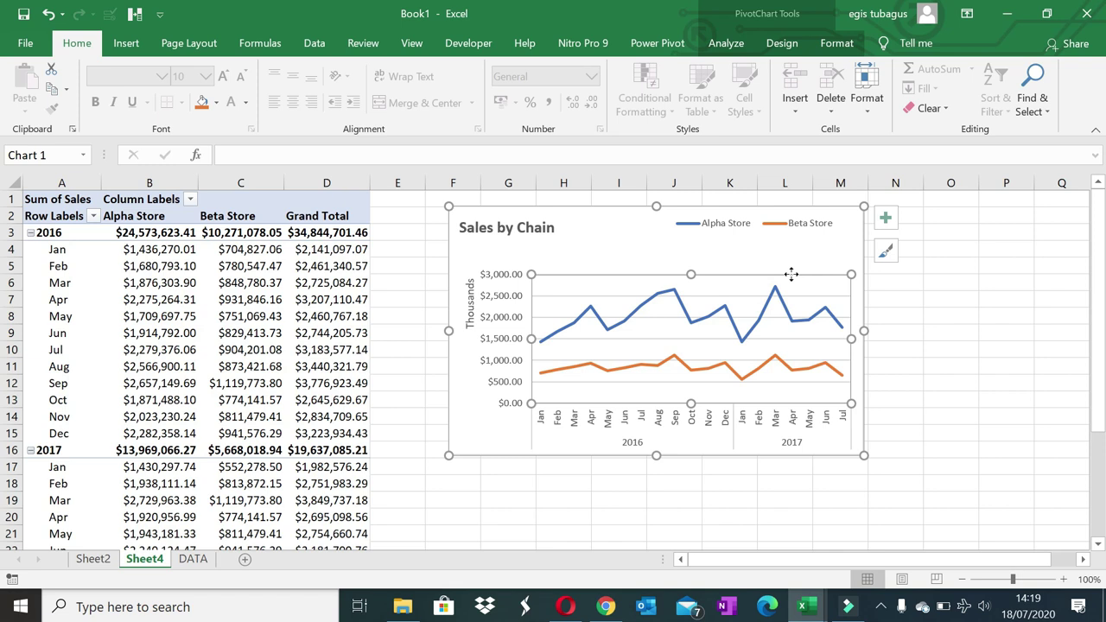
click(827, 296)
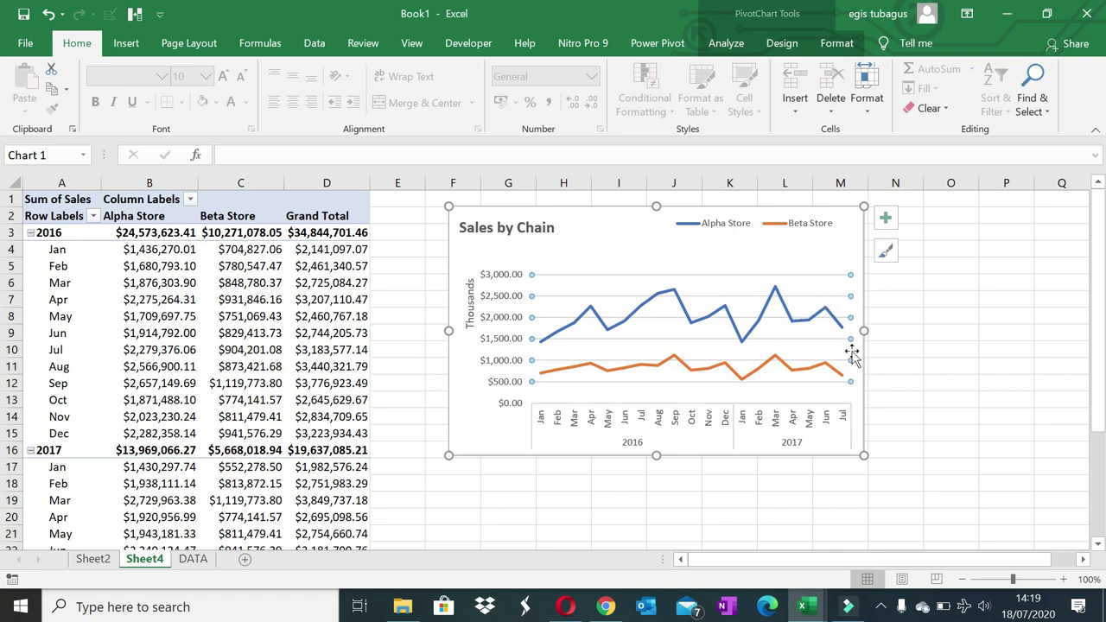
key(Escape)
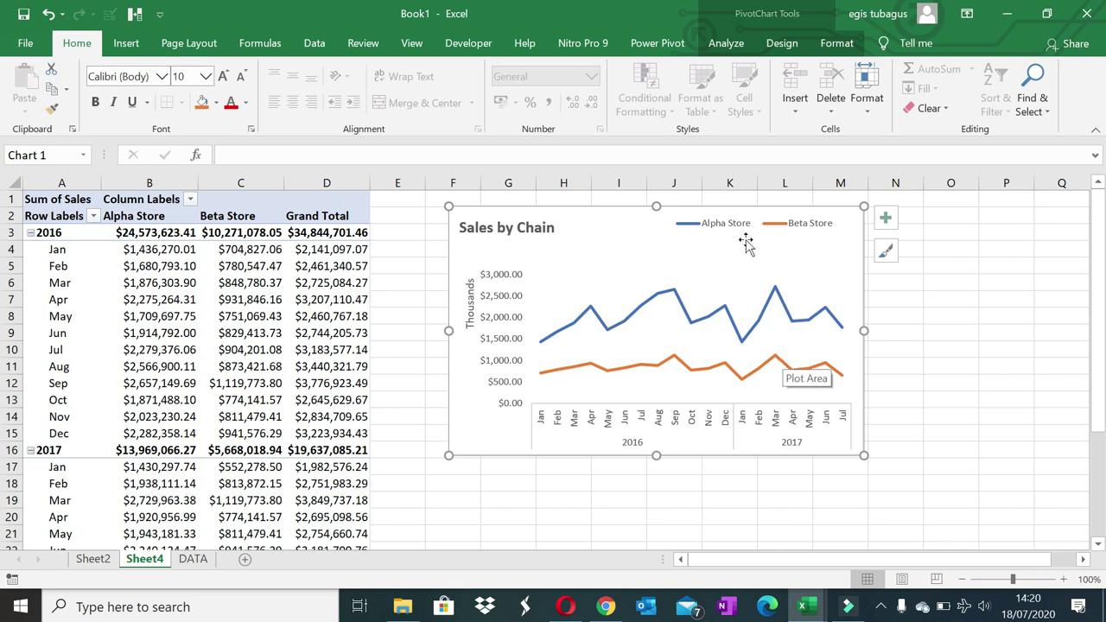
drag(618, 211, 584, 217)
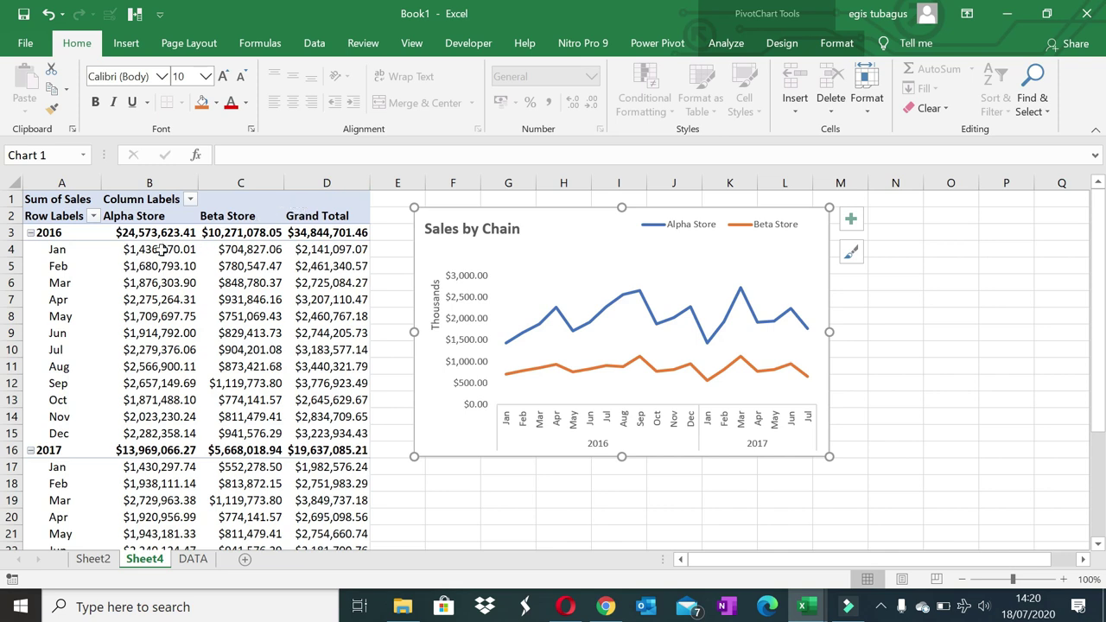
click(54, 285)
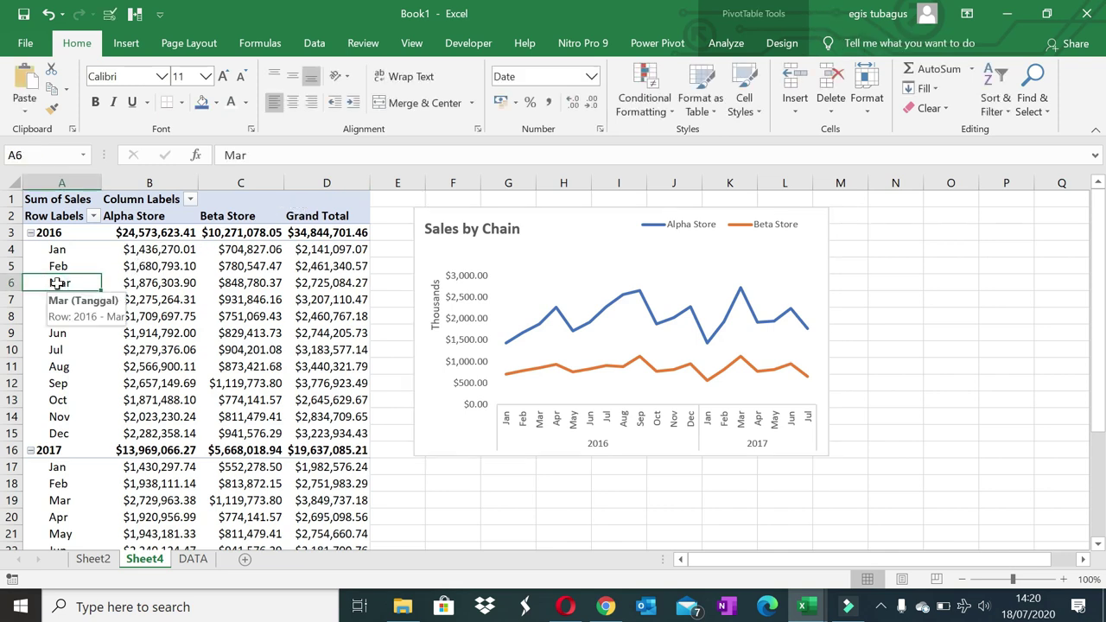
- Turn on Show items with no data for the Tanggal field, adding the <01/01/2016 date item
right_click(57, 278)
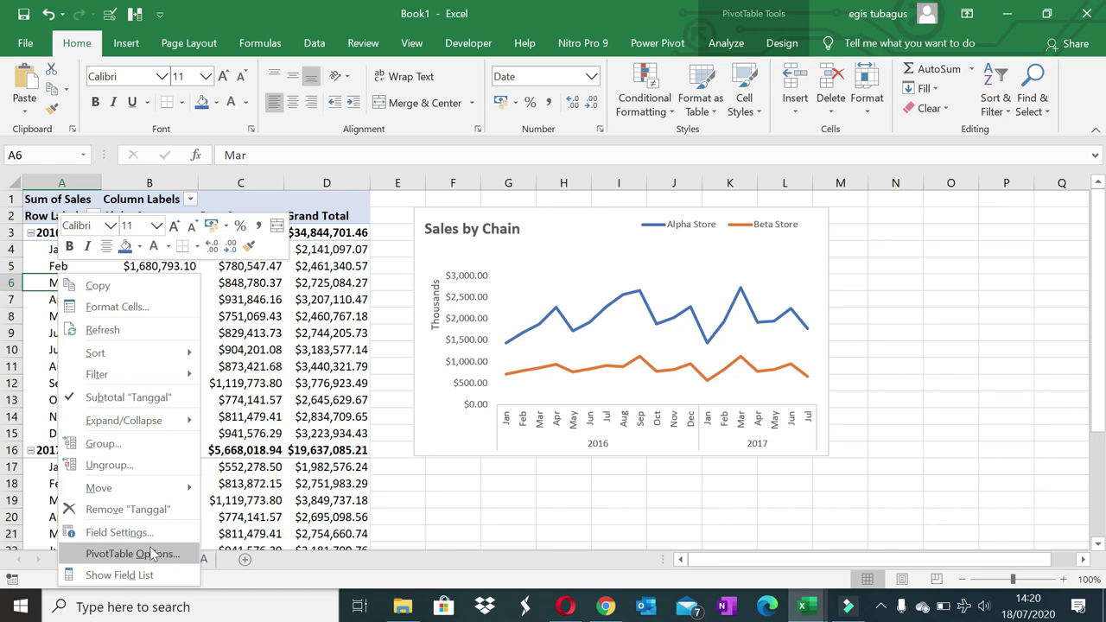
click(121, 532)
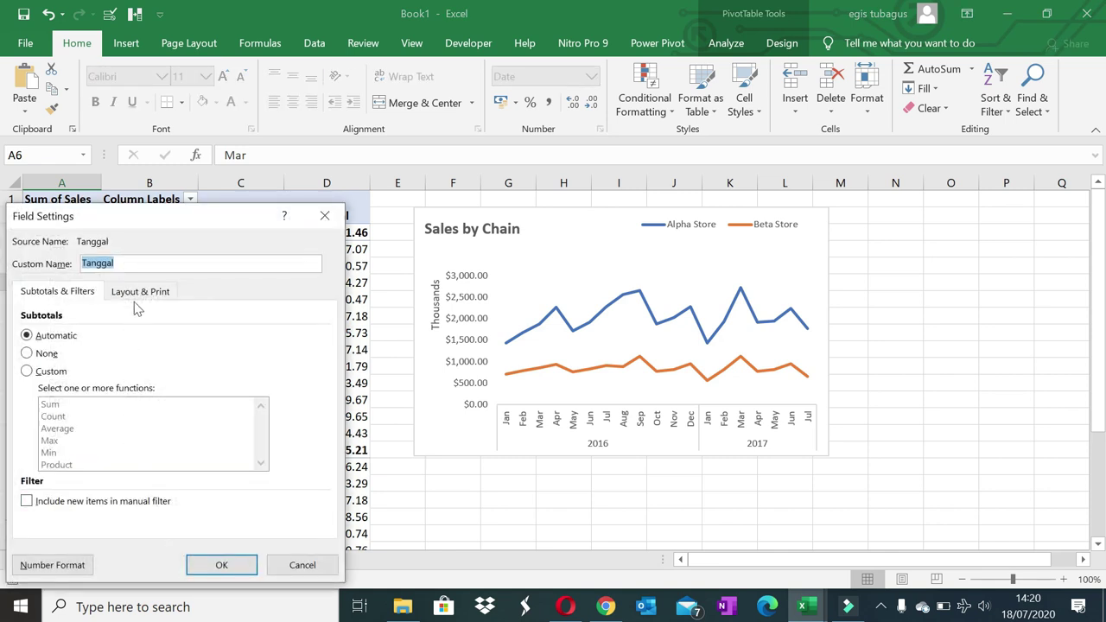
click(140, 292)
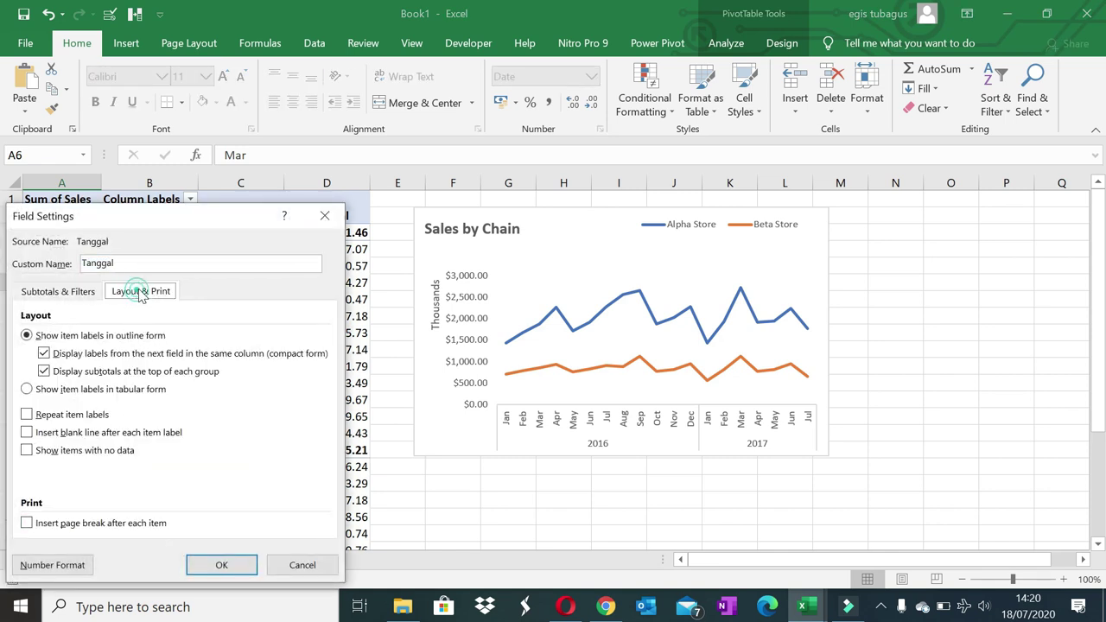
click(27, 450)
click(222, 566)
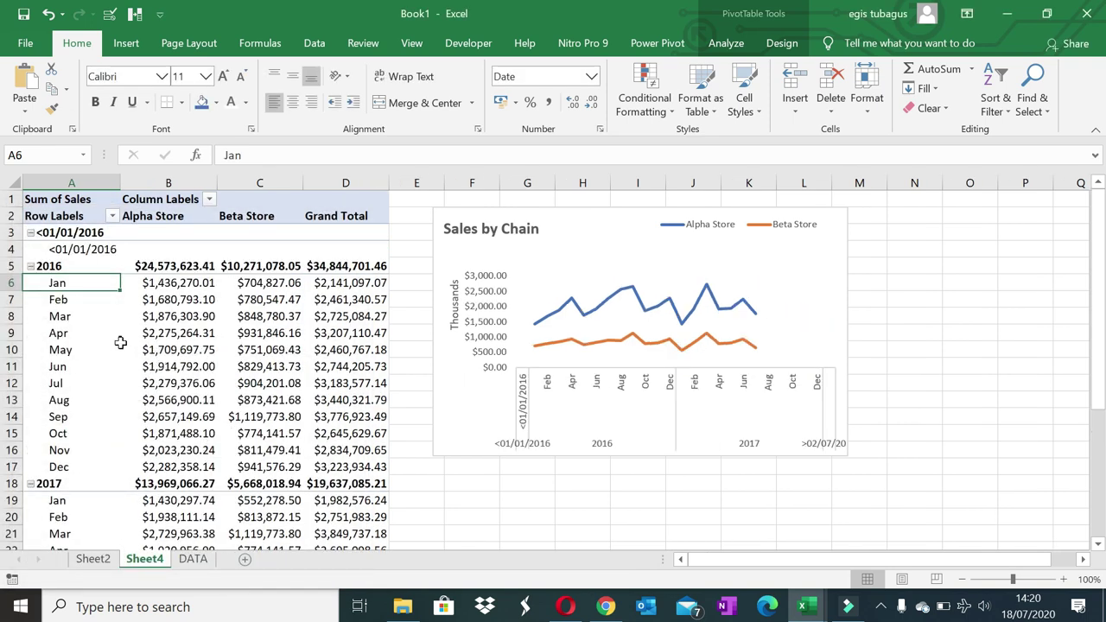
click(95, 251)
click(53, 304)
click(54, 307)
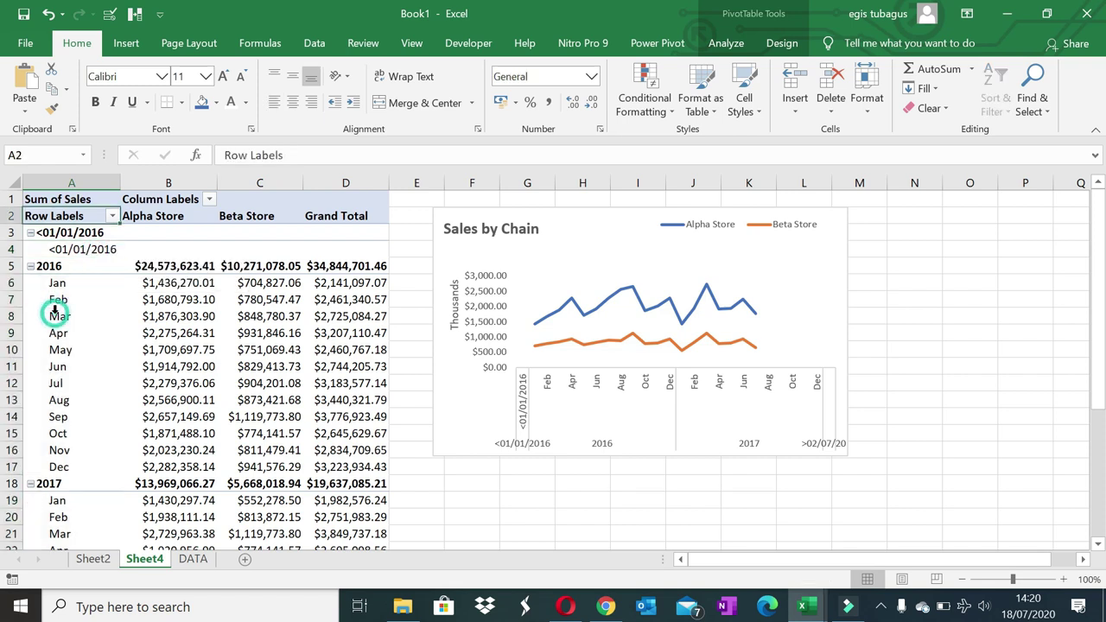
click(72, 251)
- Show the PivotTable field list and turn Show items with no data back off for Tanggal
right_click(77, 256)
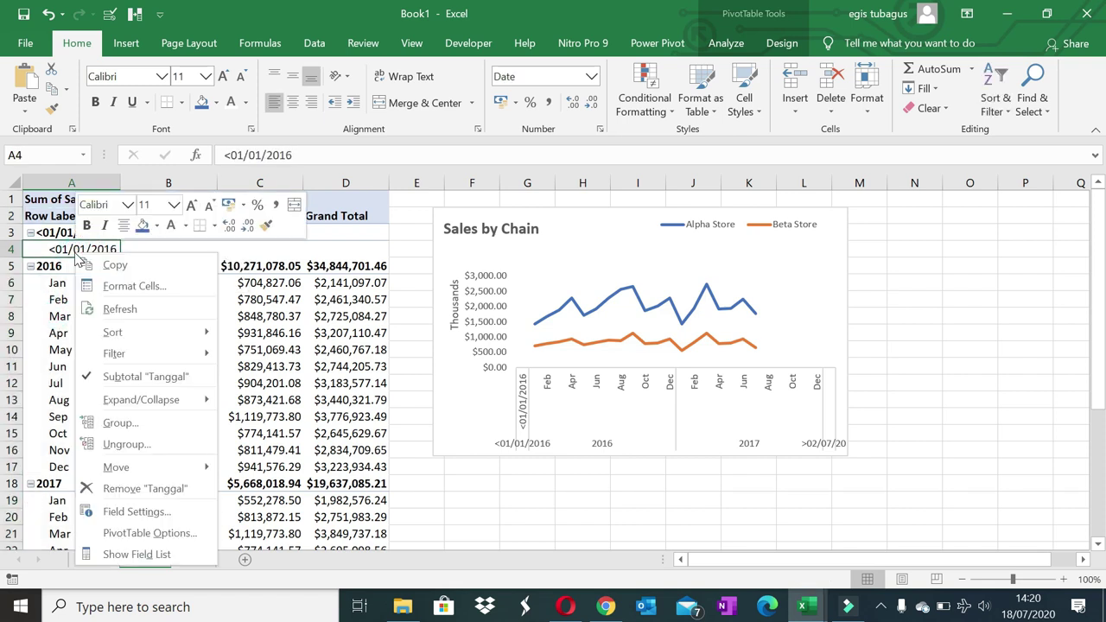
click(130, 554)
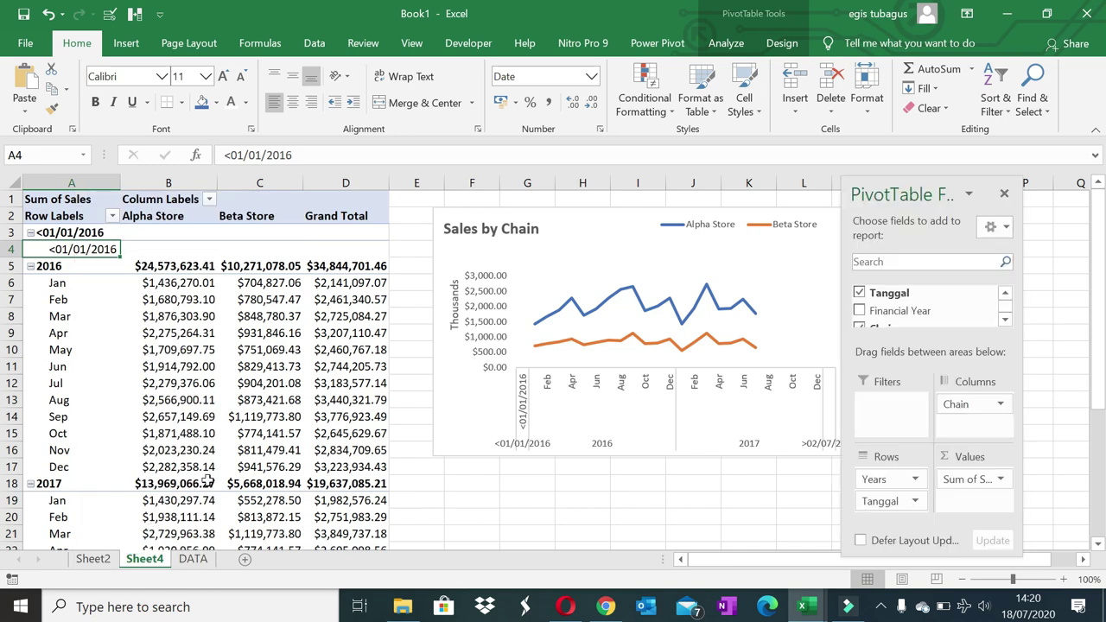
click(69, 340)
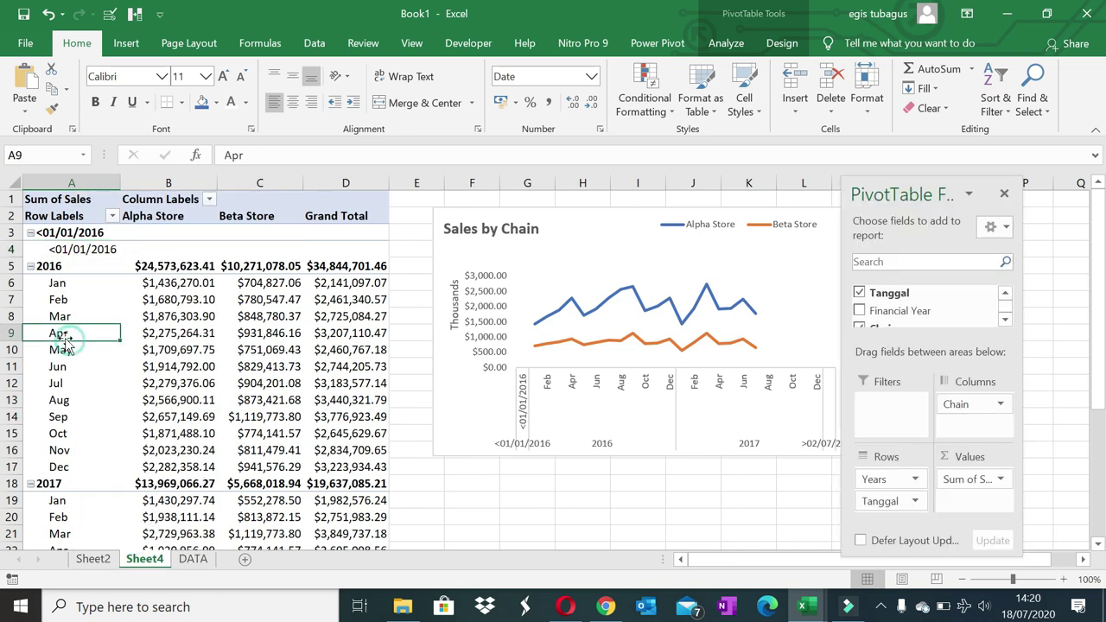
right_click(76, 340)
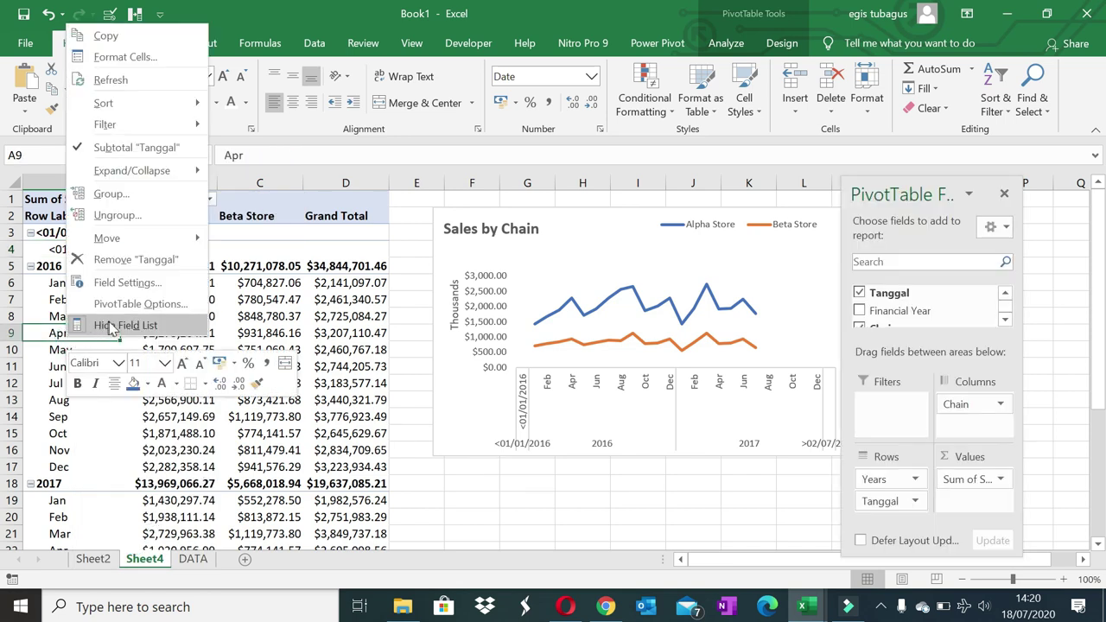
click(123, 283)
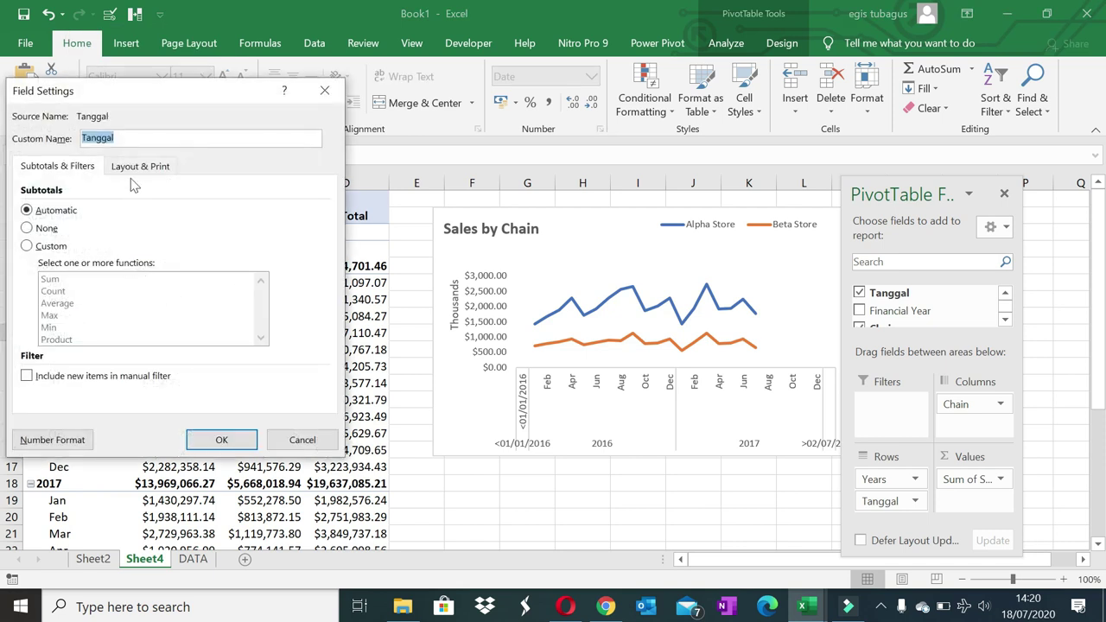
click(137, 165)
click(27, 326)
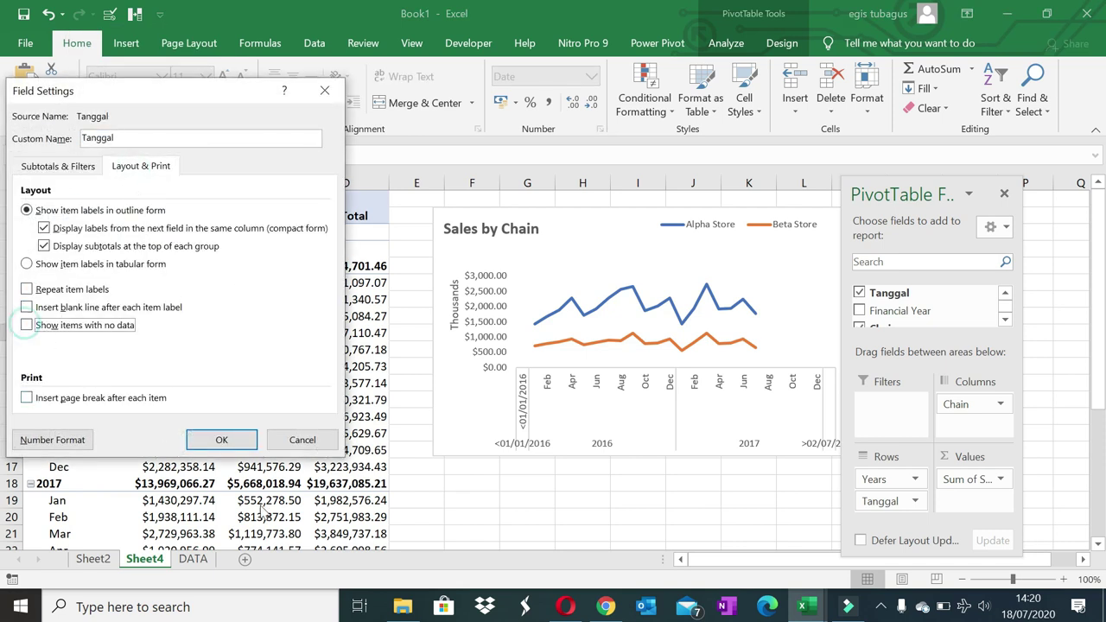
click(235, 439)
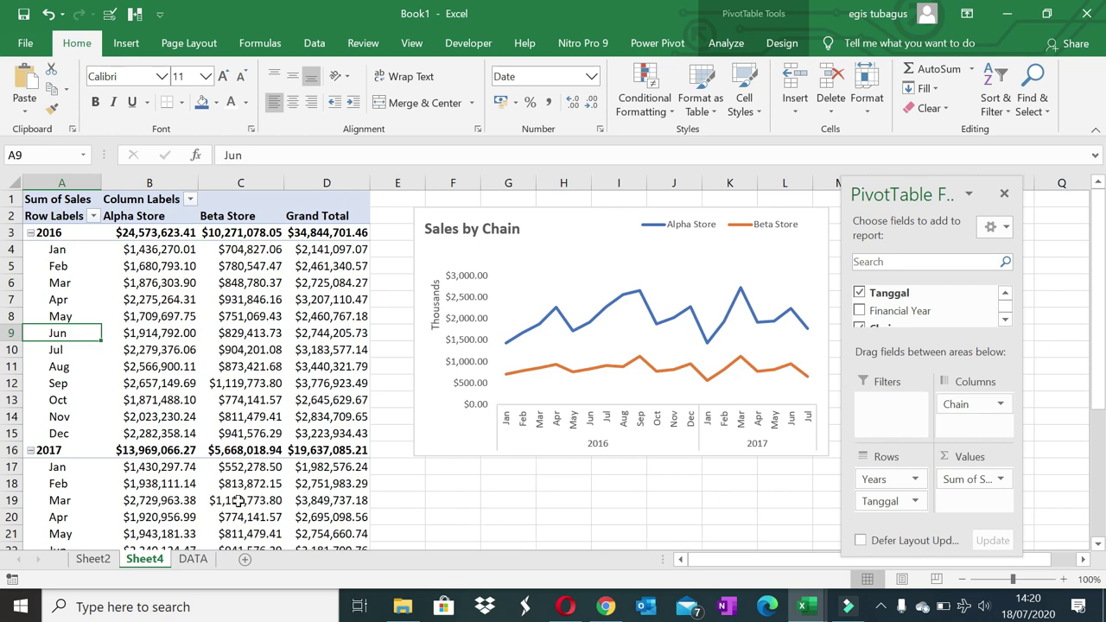
click(137, 560)
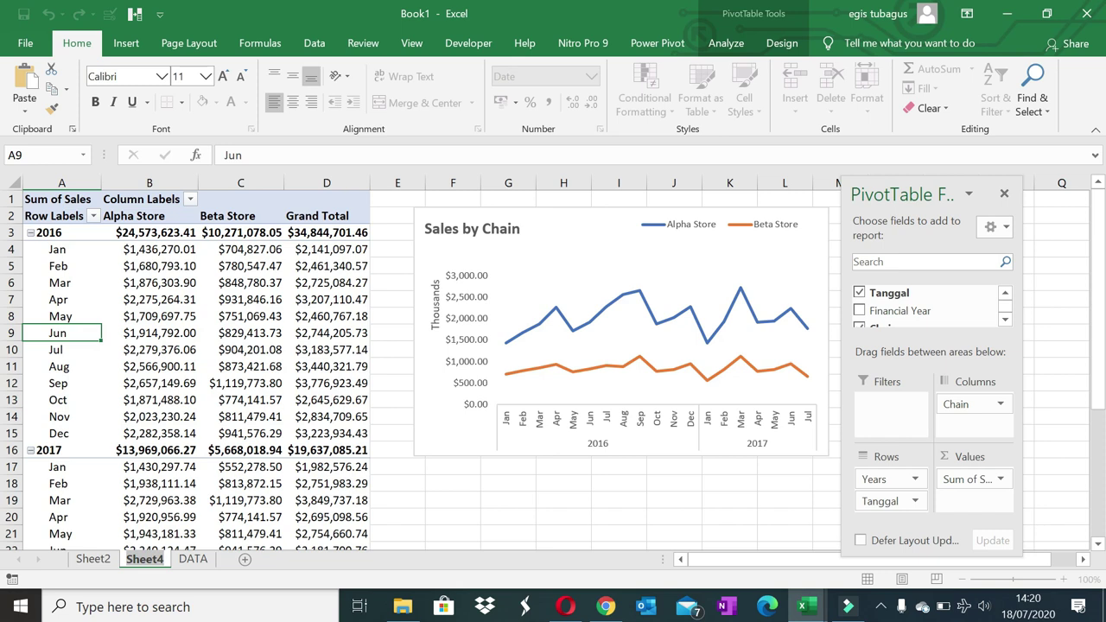
- Name the sheet tab PivotLine and rename the Sales by Chain chart to PivotLine via Chart Name
text(Pi)
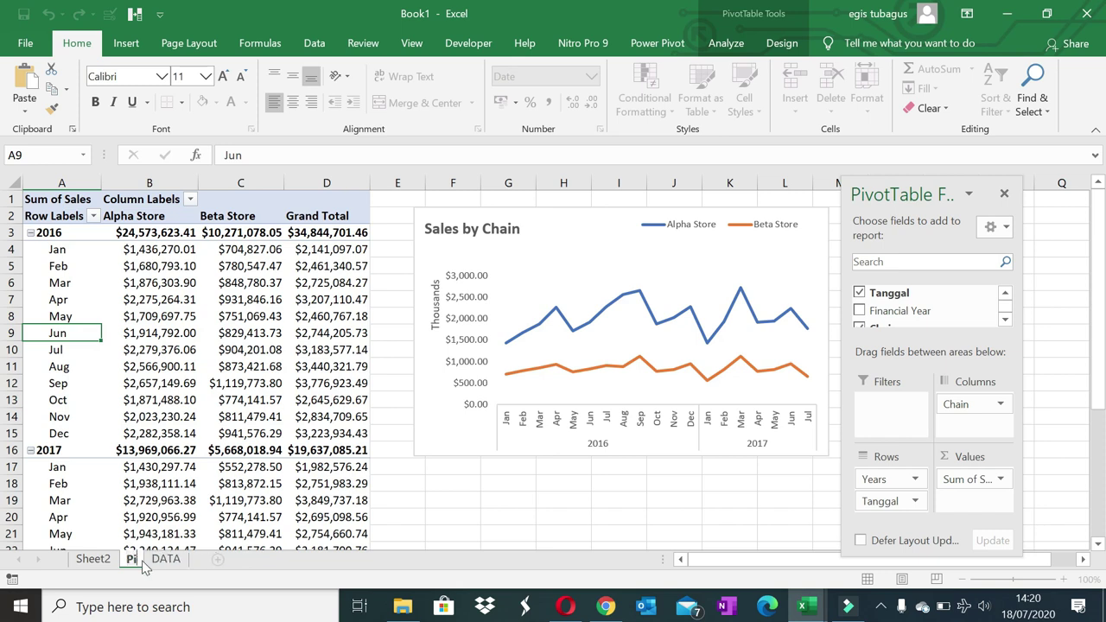
text(votL)
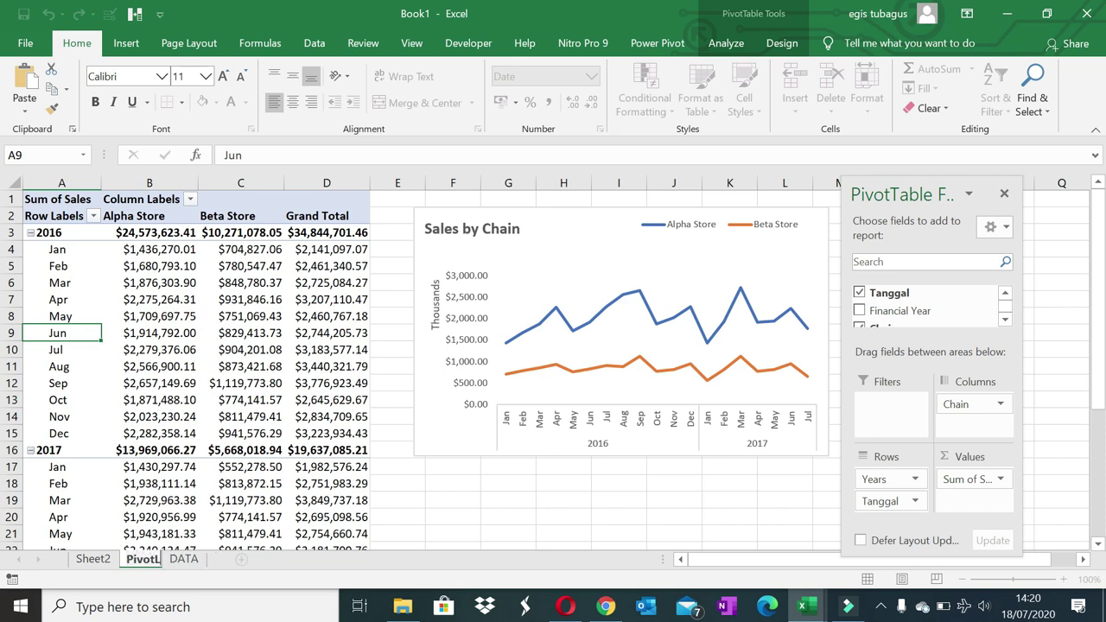
text(ine)
click(555, 361)
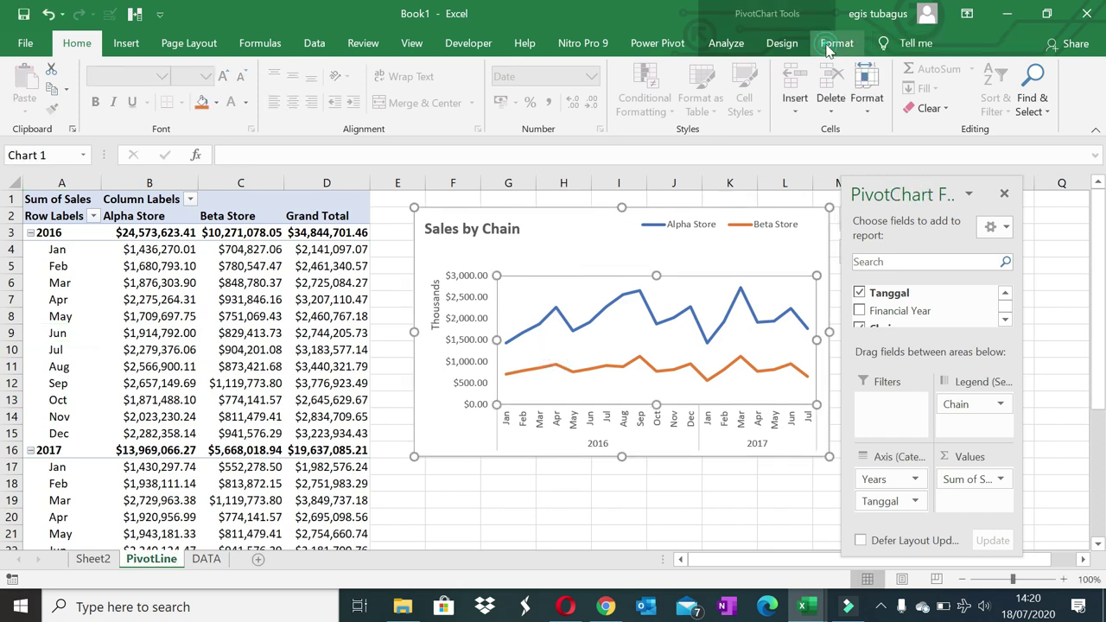
click(835, 43)
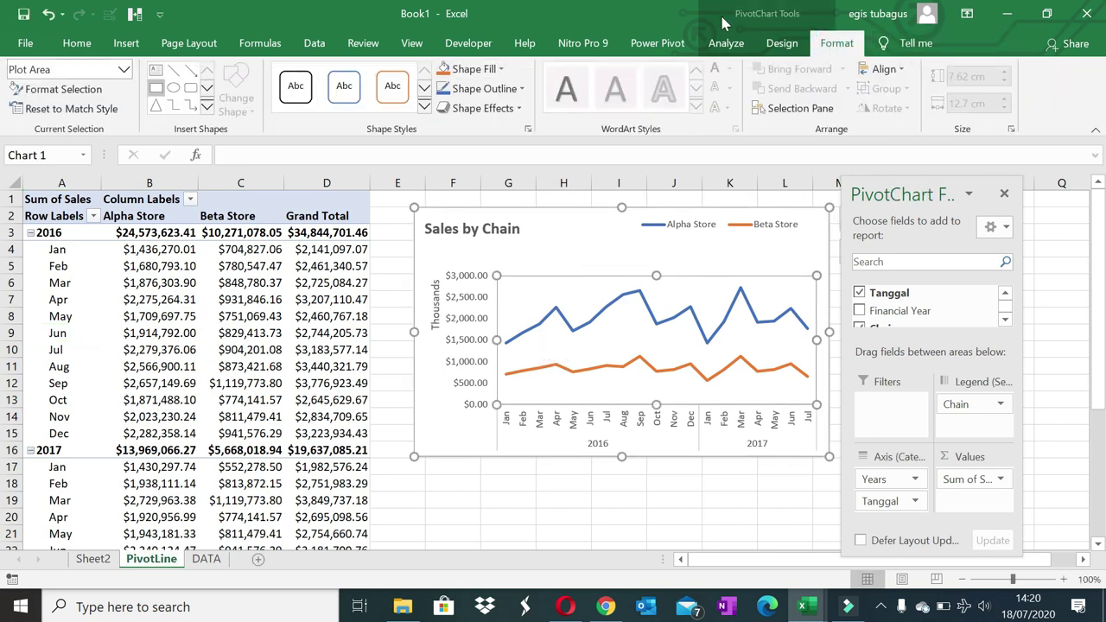
click(781, 43)
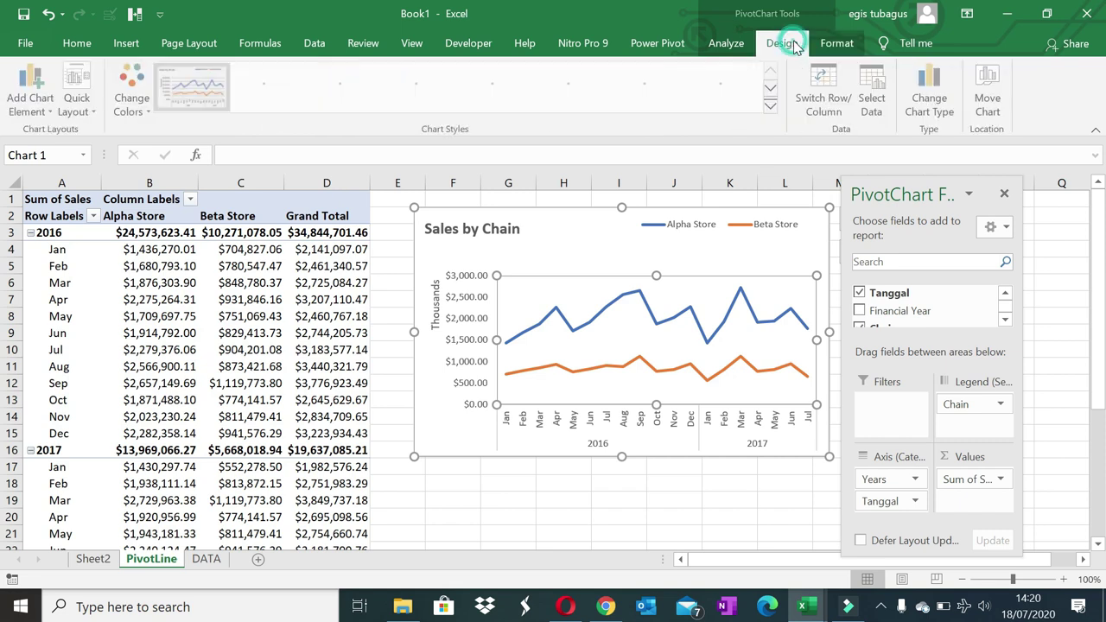
click(731, 46)
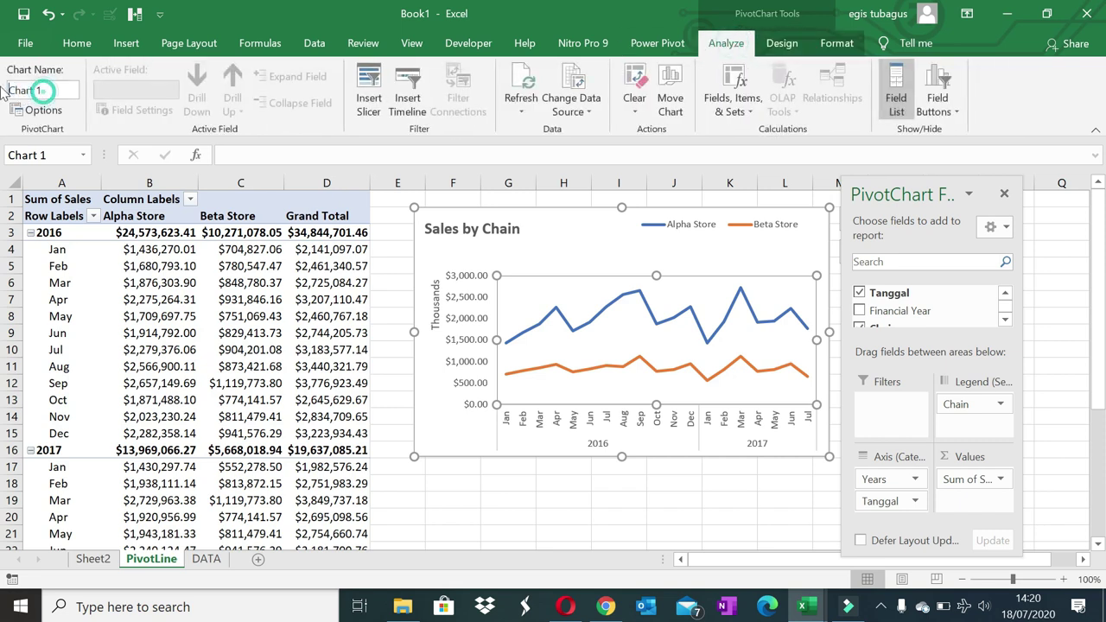
click(41, 90)
text(P)
text(e)
click(505, 500)
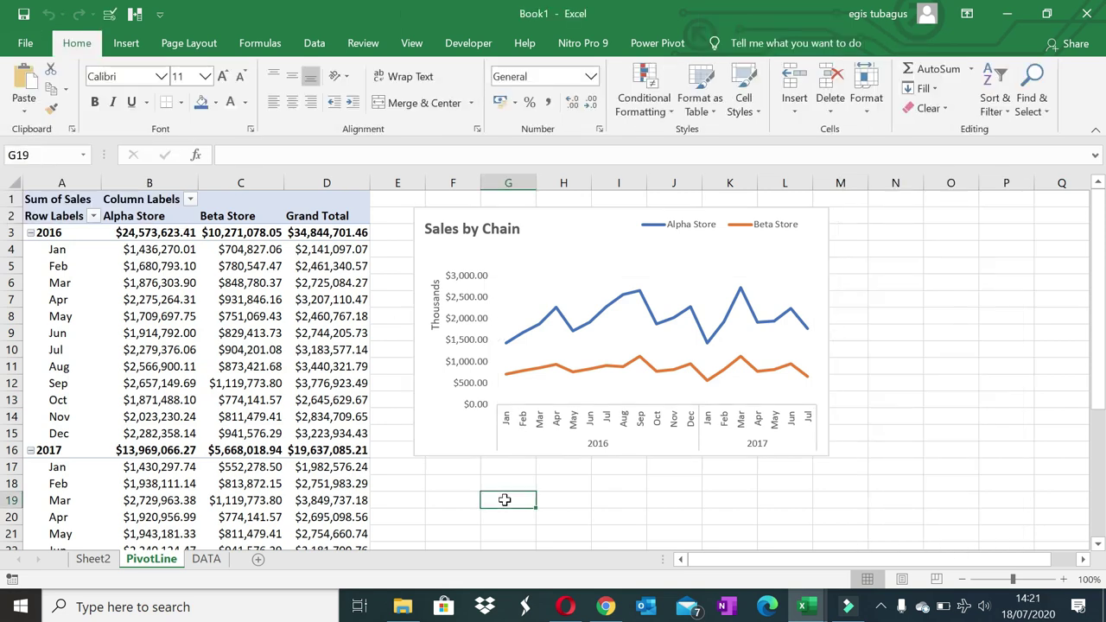
- Create a copy of the PivotLine sheet placed at the end of the workbook
right_click(166, 568)
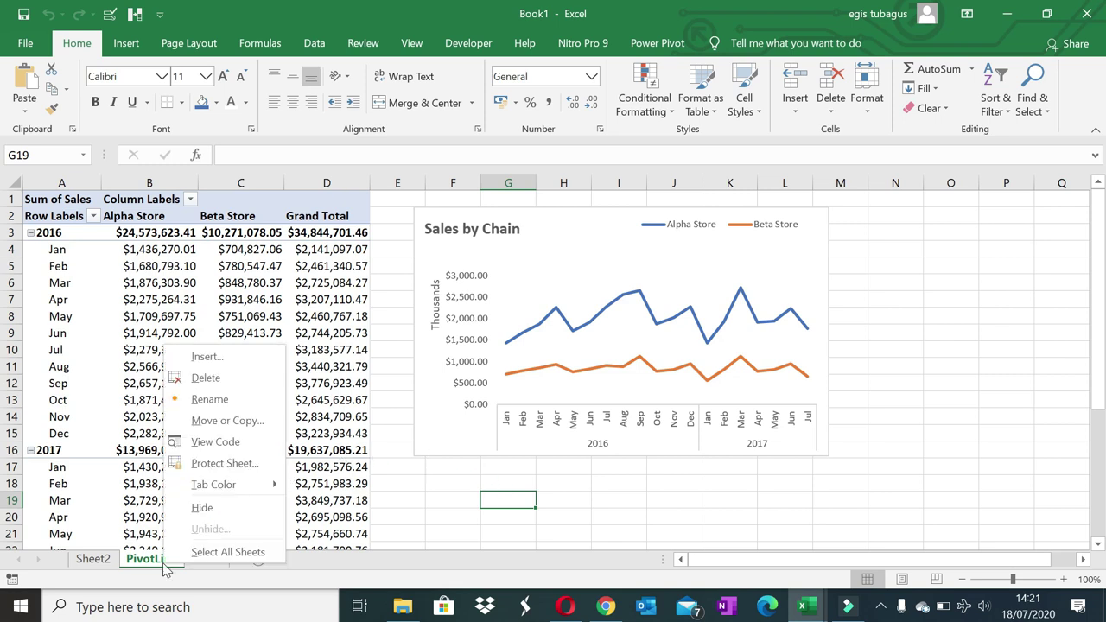
click(238, 421)
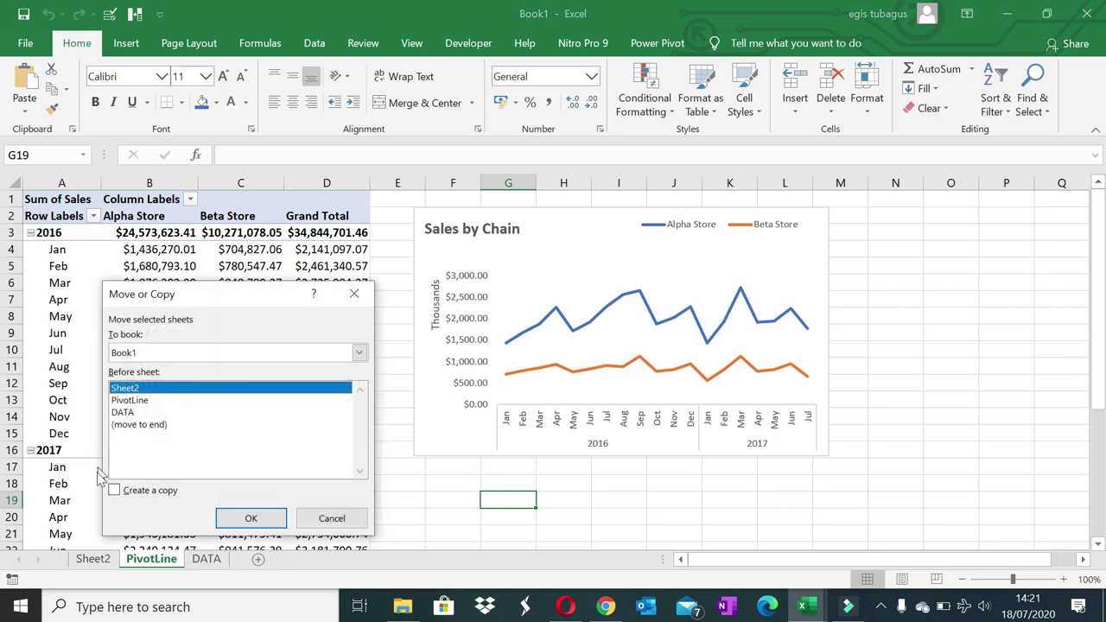
click(116, 492)
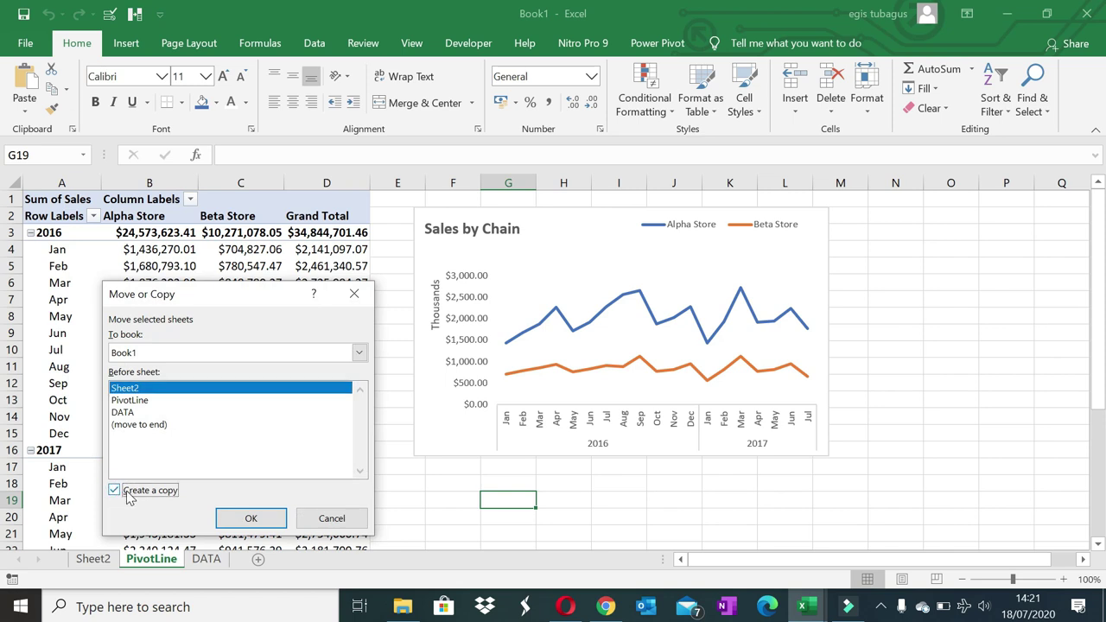
click(132, 426)
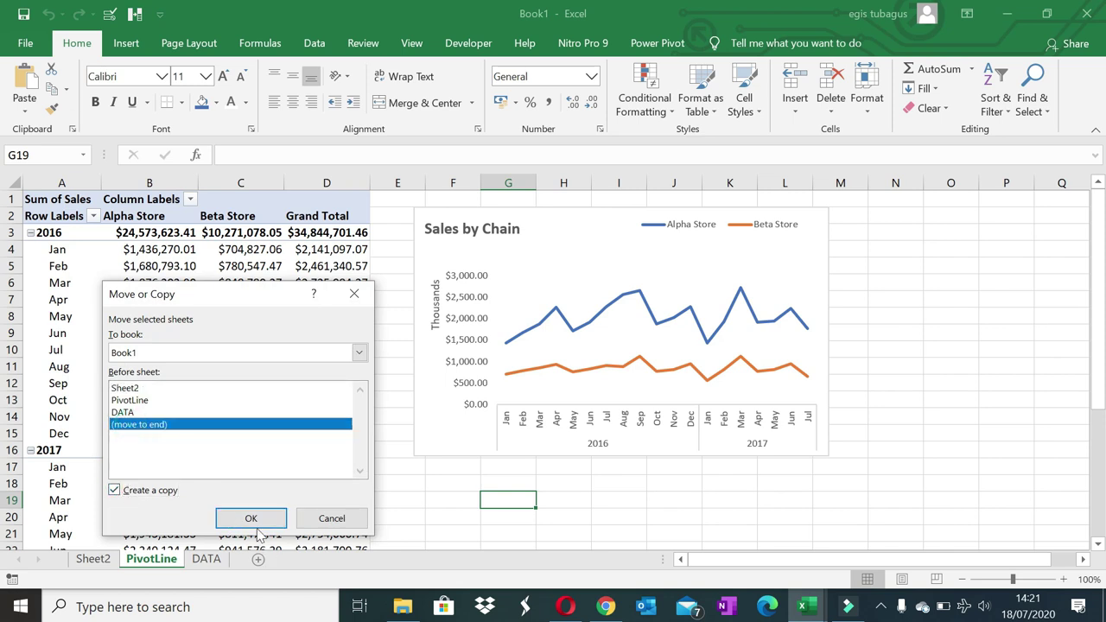
click(250, 519)
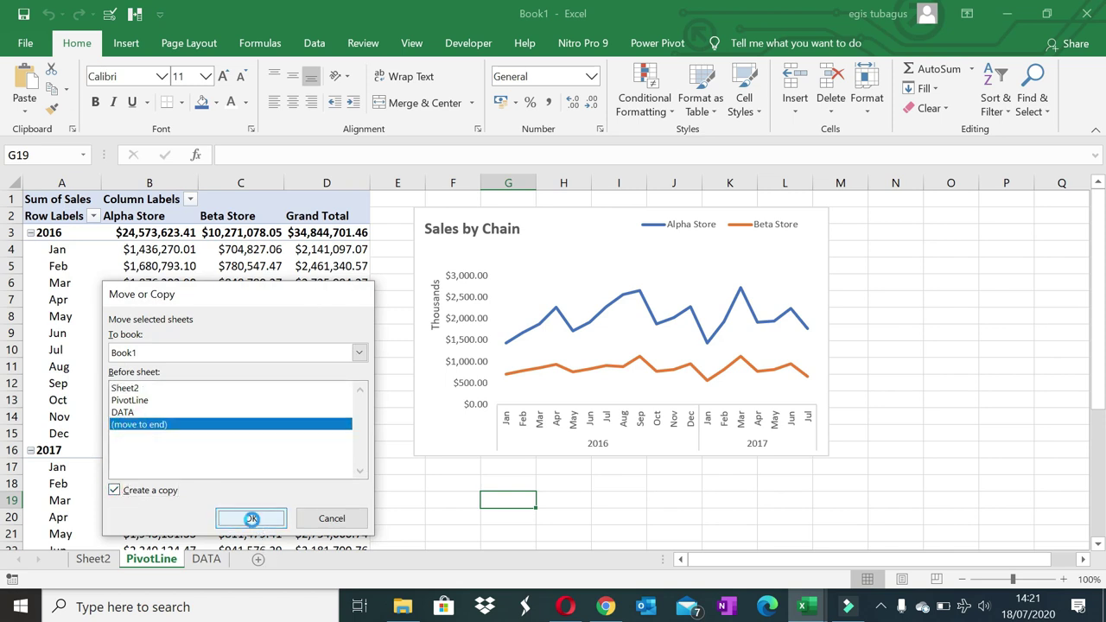
- Move the original PivotLine sheet after DATA and start renaming the copied tab
click(151, 561)
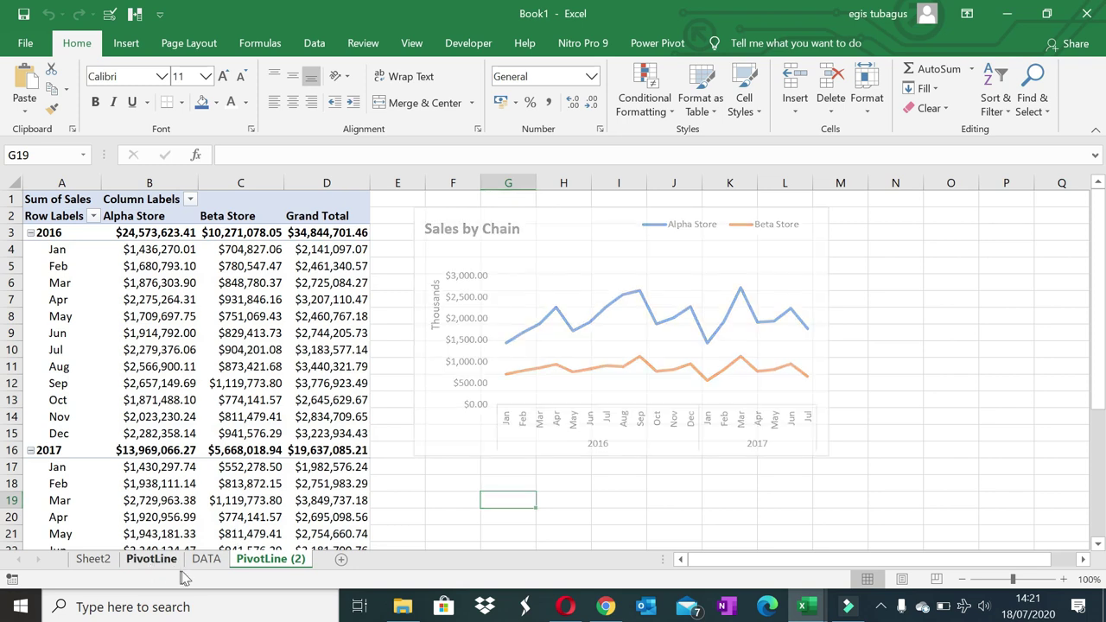
drag(244, 563, 247, 565)
click(259, 561)
double_click(260, 561)
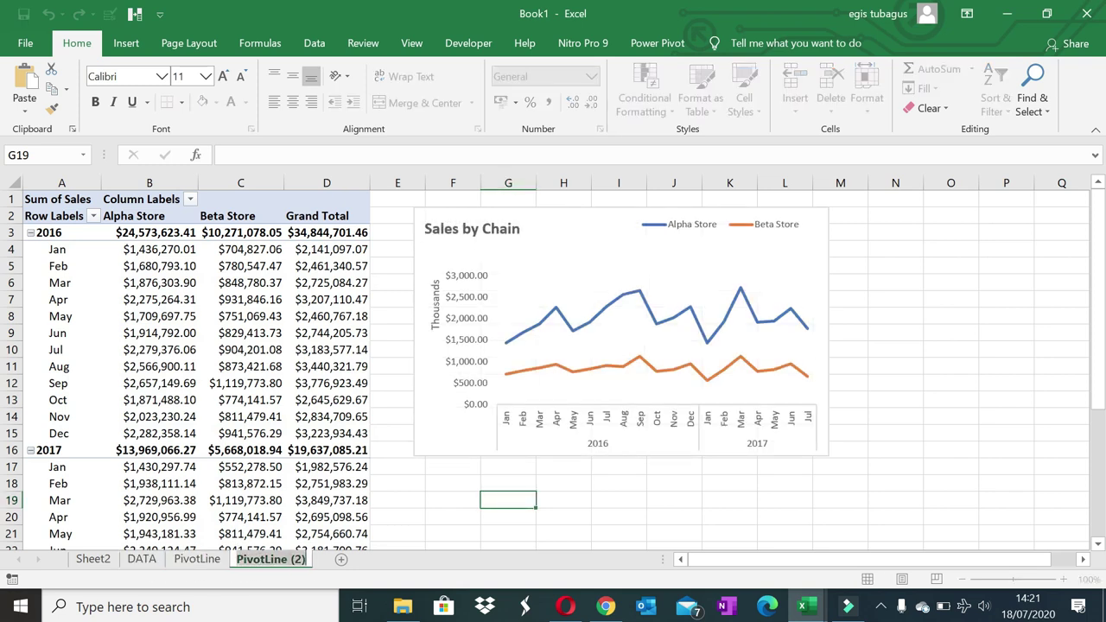
- Type PivotbyCategory as the copied sheet's name, fixing the capitalisation, and confirm it
text(Pivot)
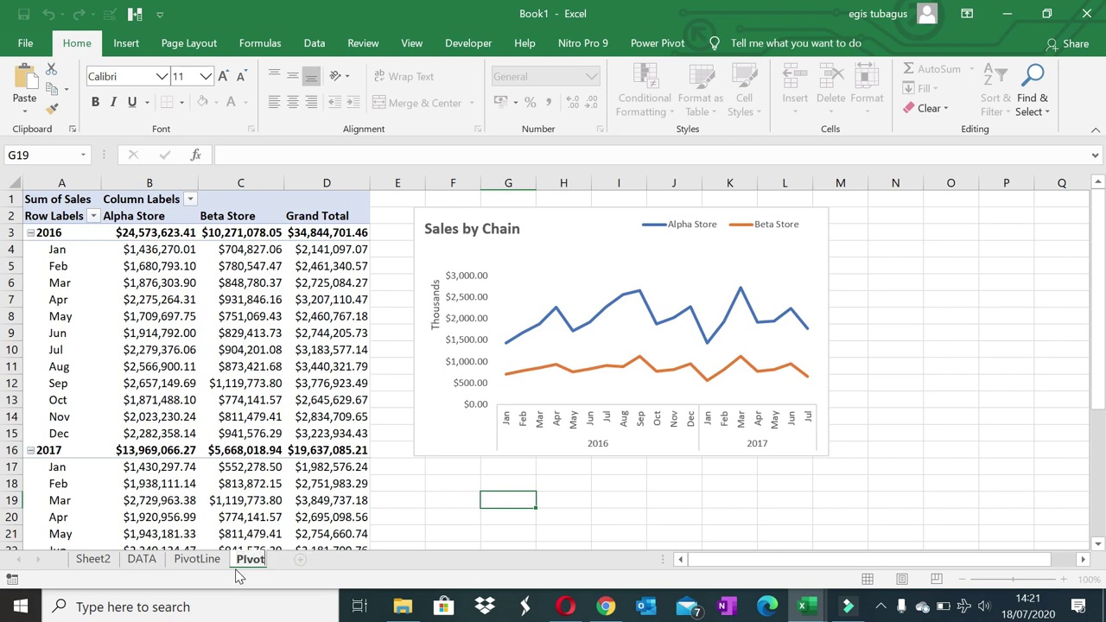
key(BackSpace)
key(BackSpace)
key(BackSpace)
text(Atego)
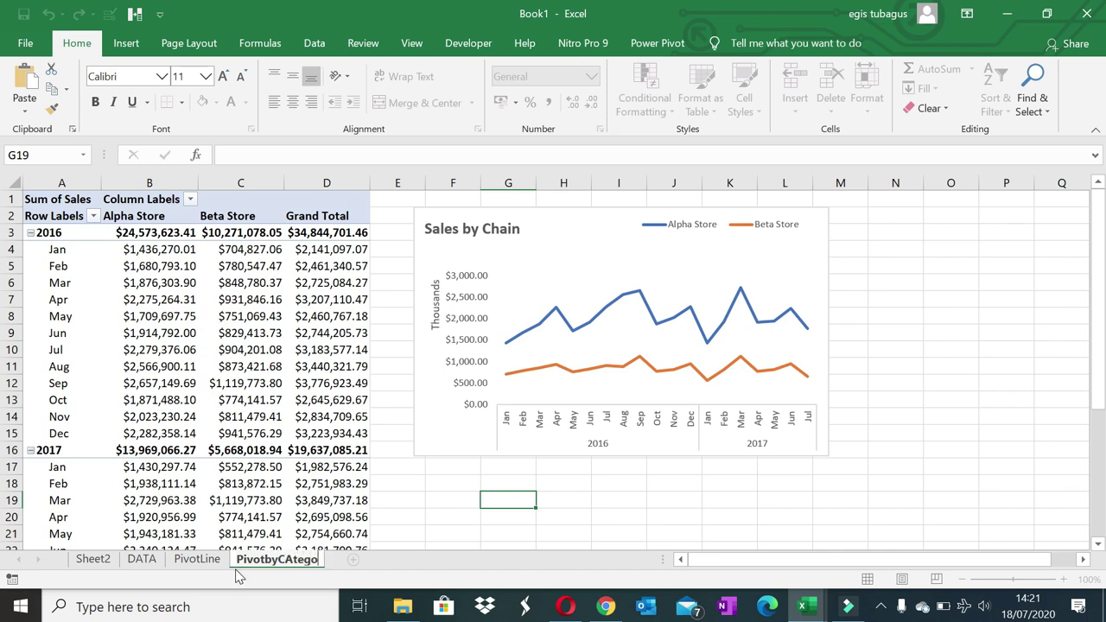
key(BackSpace)
key(BackSpace)
key(BackSpace)
key(BackSpace)
key(BackSpace)
text(ateg)
key(BackSpace)
key(BackSpace)
key(BackSpace)
text(y)
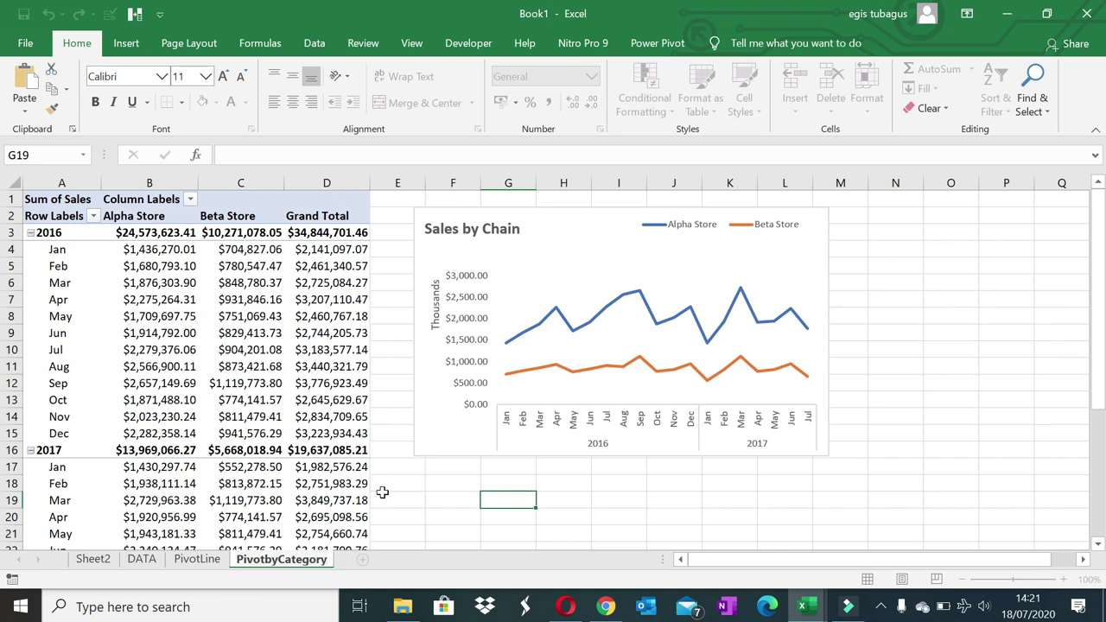
click(382, 494)
- Delete the copied line PivotChart from the PivotbyCategory sheet
click(436, 458)
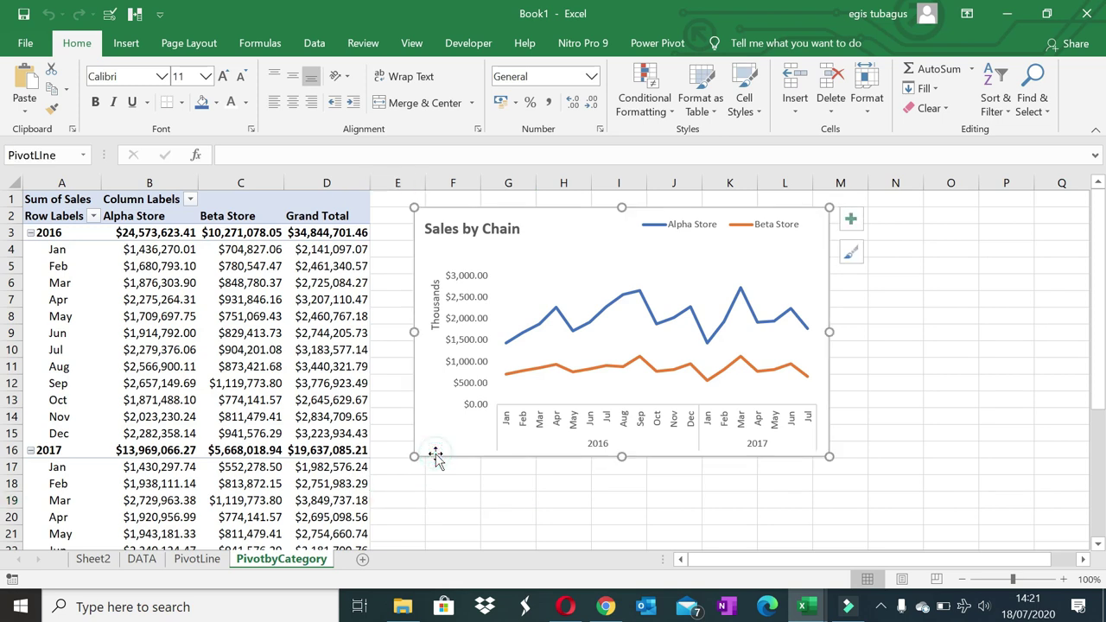
key(Delete)
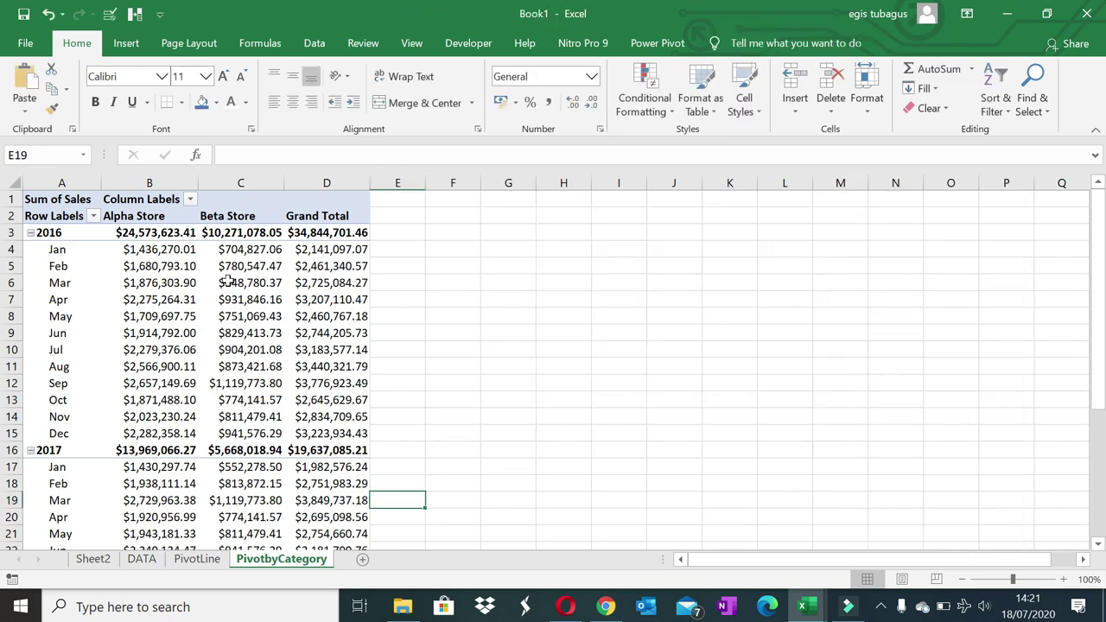
click(128, 285)
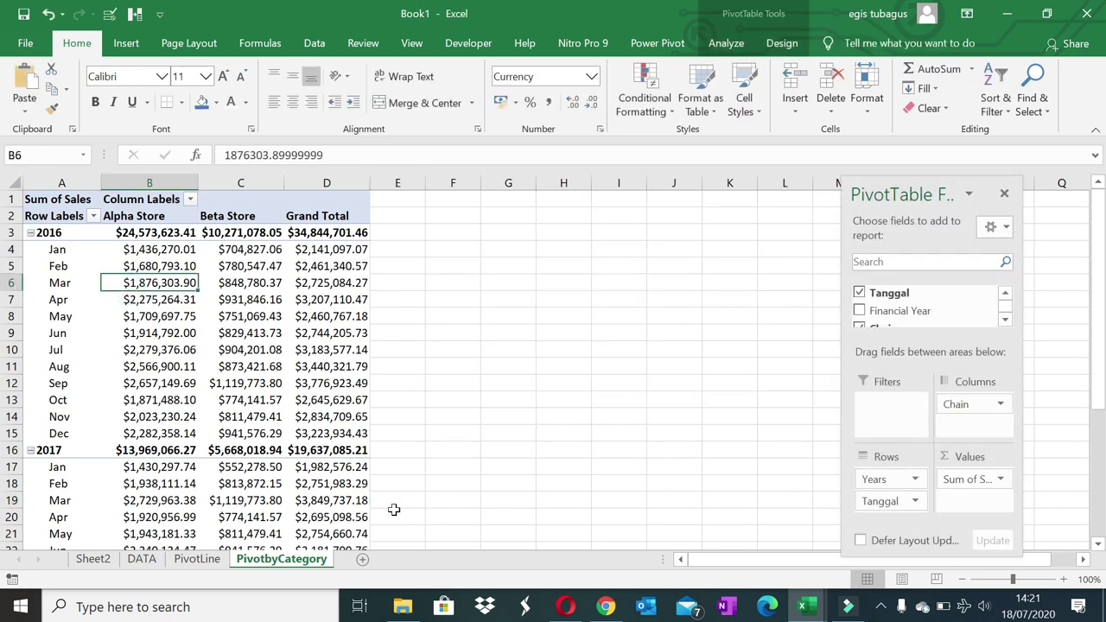
- Review the Sheet2 dashboard, then return to the PivotbyCategory sheet
click(92, 559)
scroll(628, 373, up, 6)
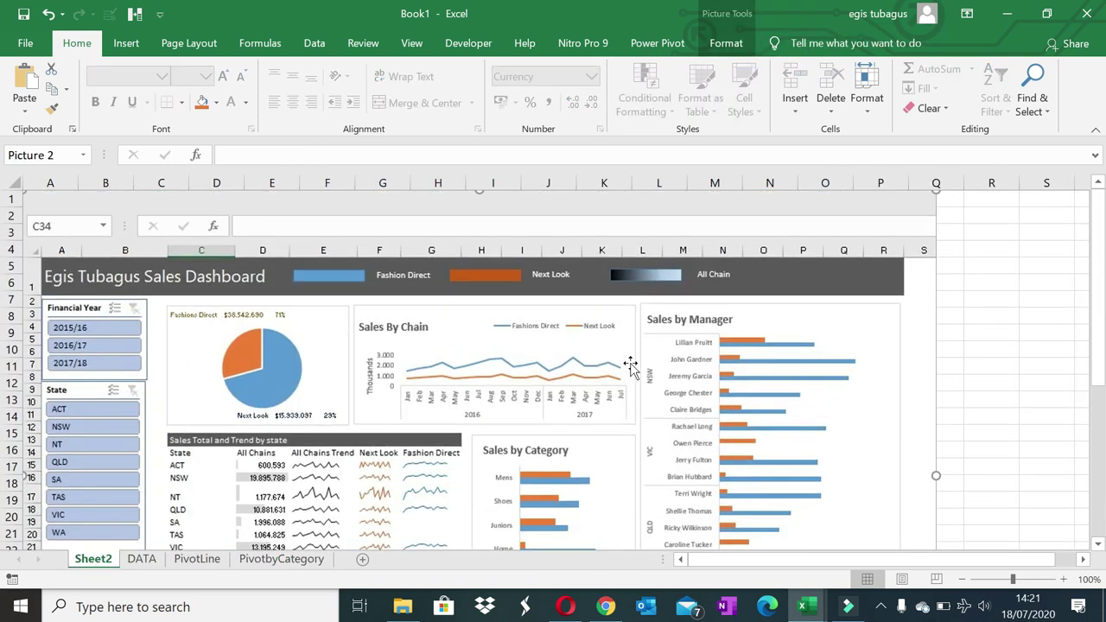
scroll(628, 374, down, 2)
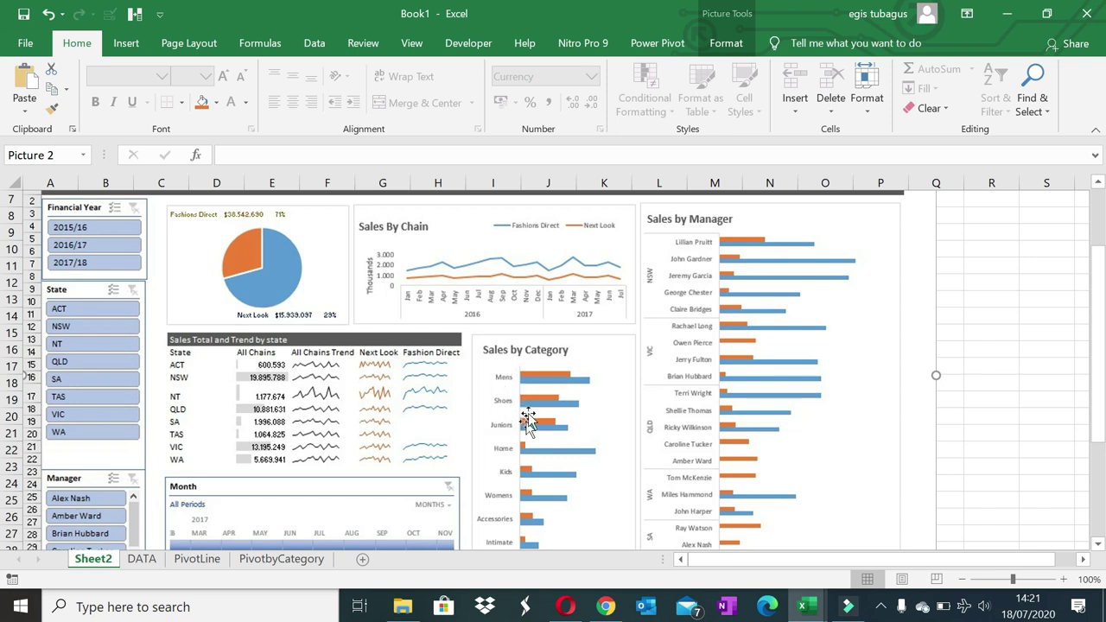
scroll(534, 406, down, 2)
scroll(537, 441, down, 1)
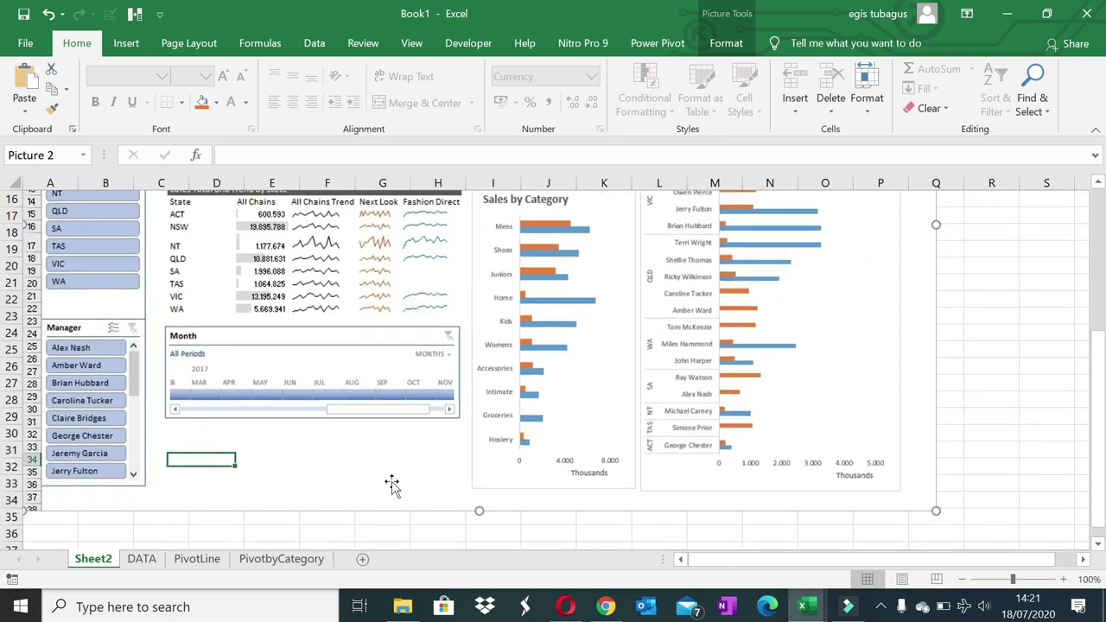
click(262, 560)
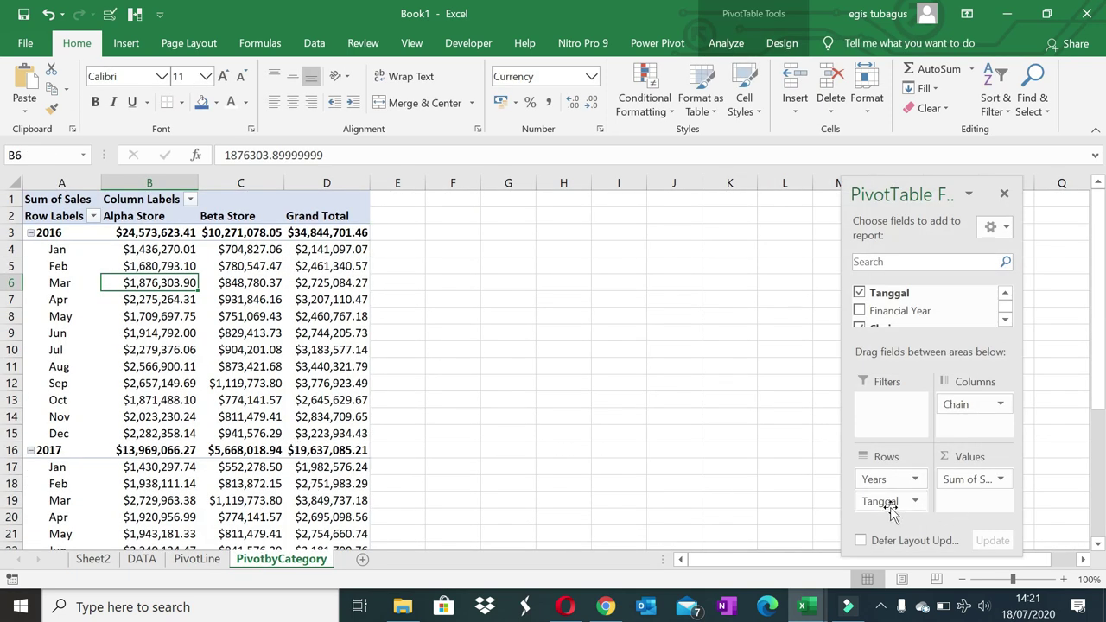
- Swap the Tanggal and Years row fields for Category so each store's sales total per category
drag(883, 501, 662, 471)
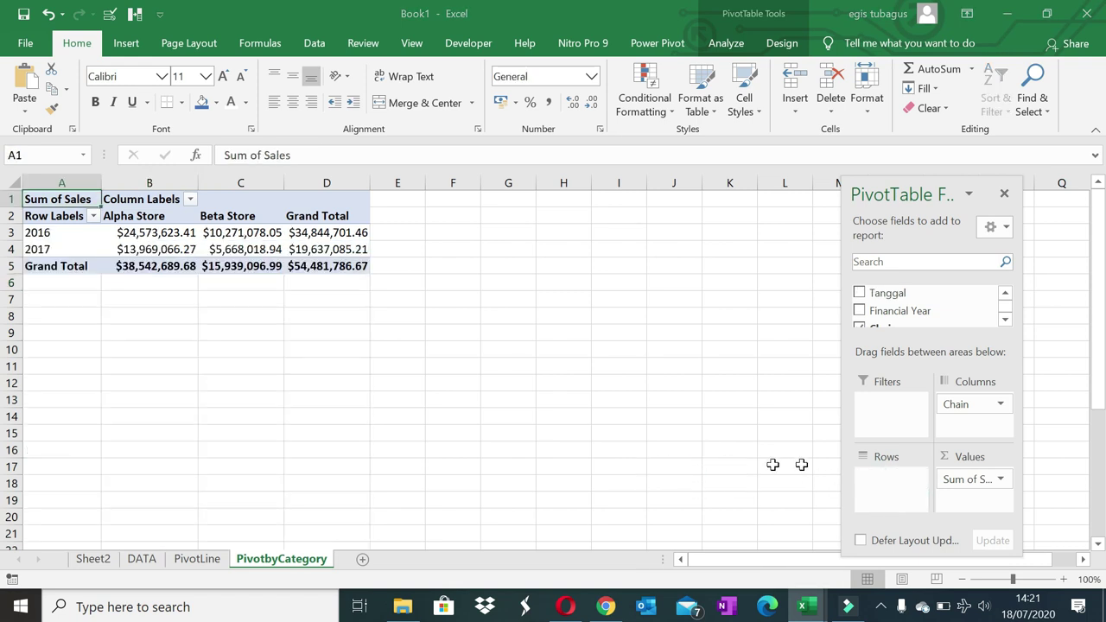
drag(877, 482, 782, 462)
text(c)
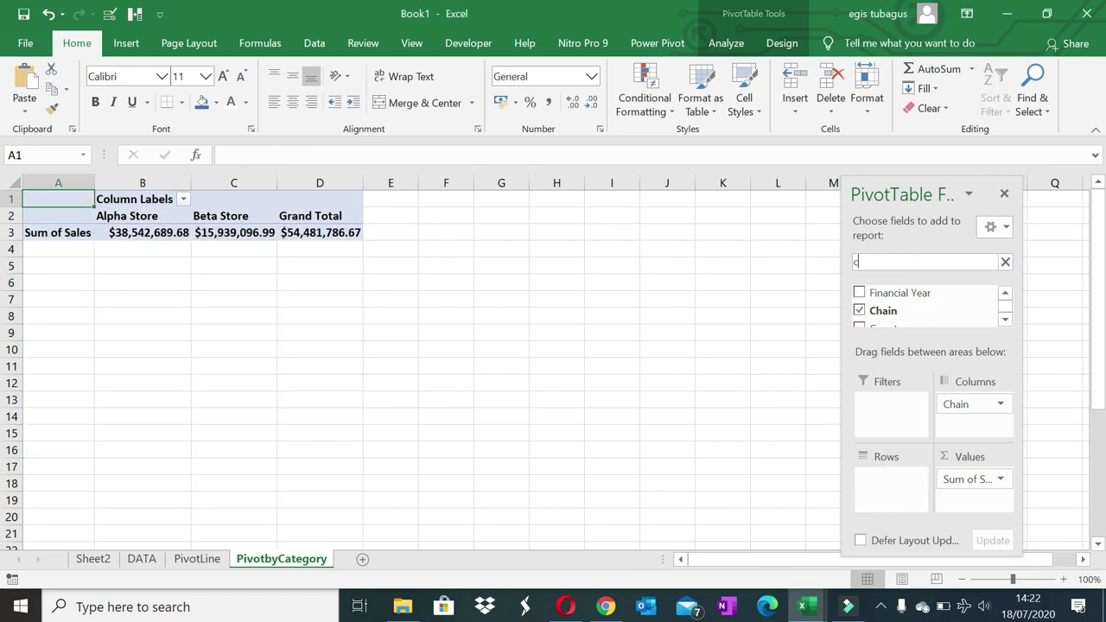
text(ateg)
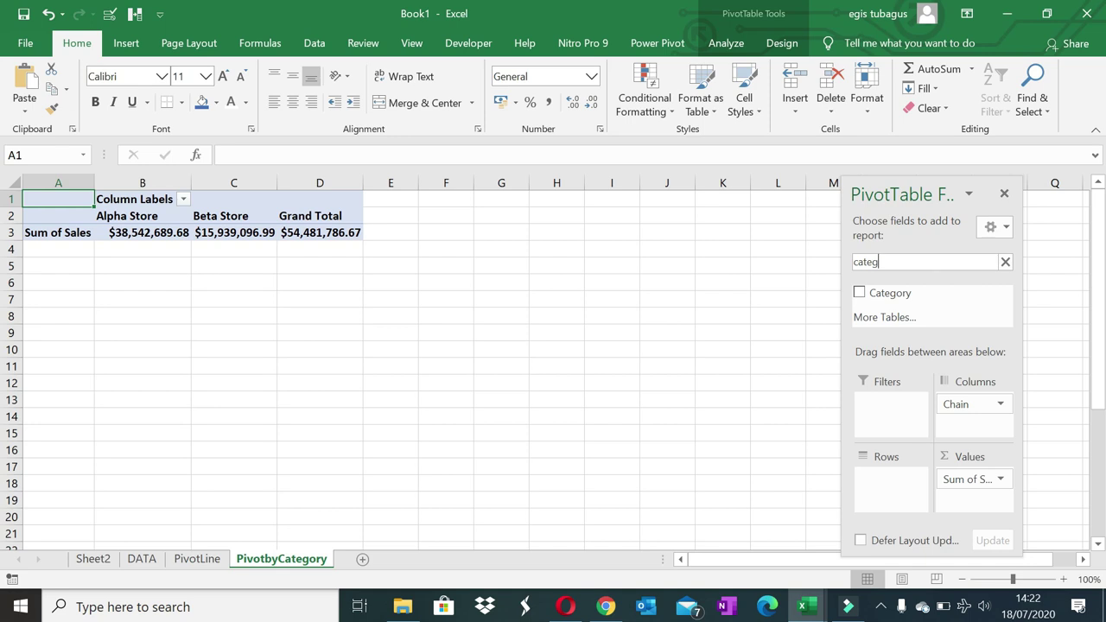
drag(874, 295, 889, 491)
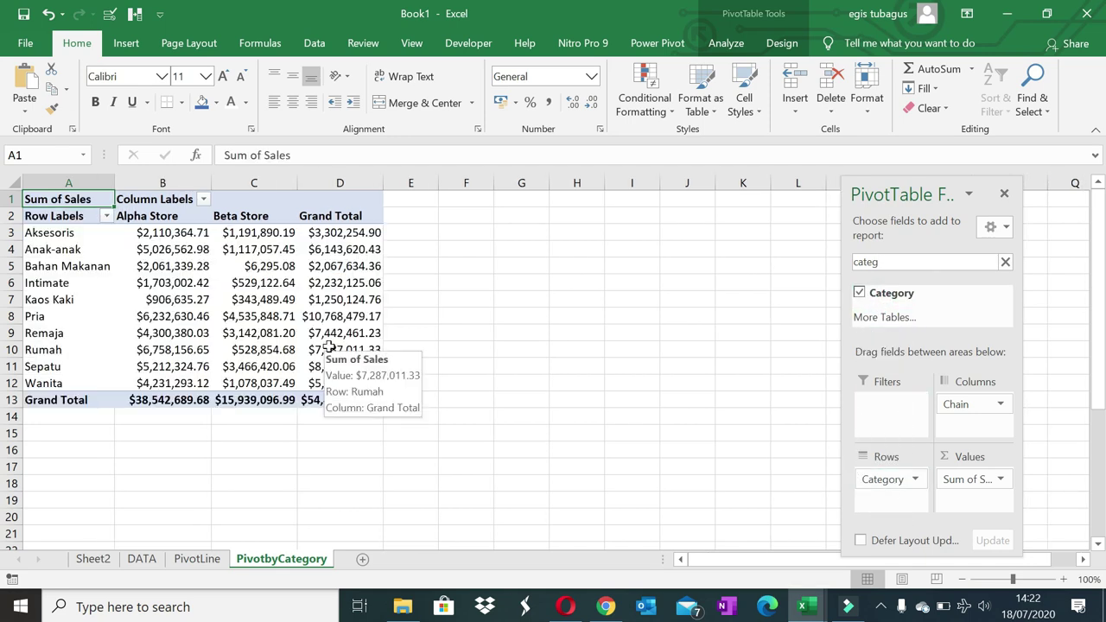
click(259, 301)
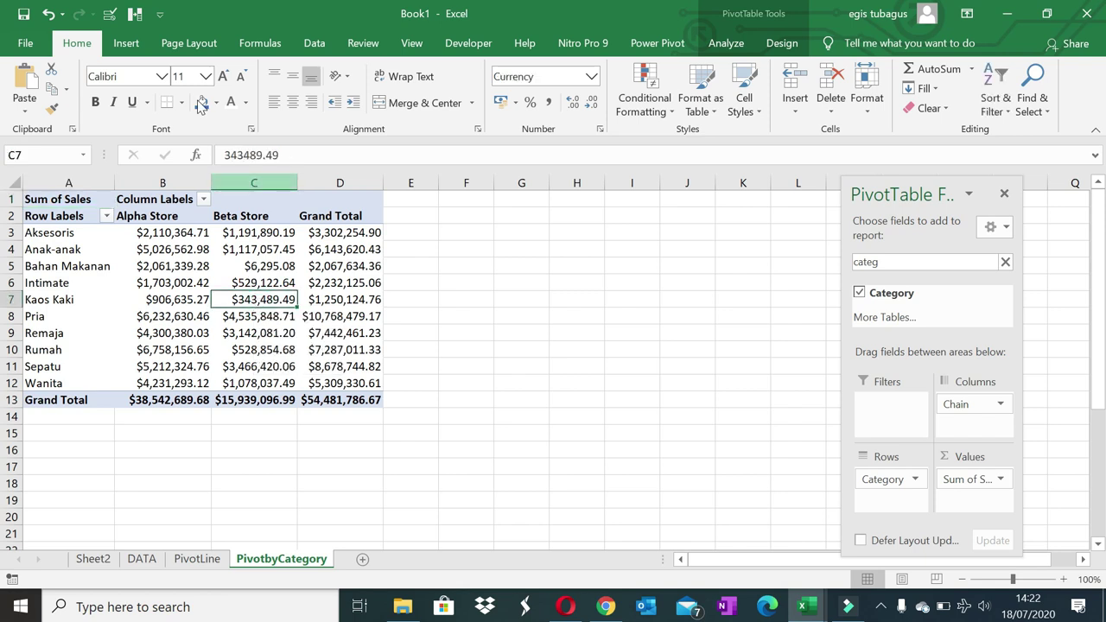
click(125, 48)
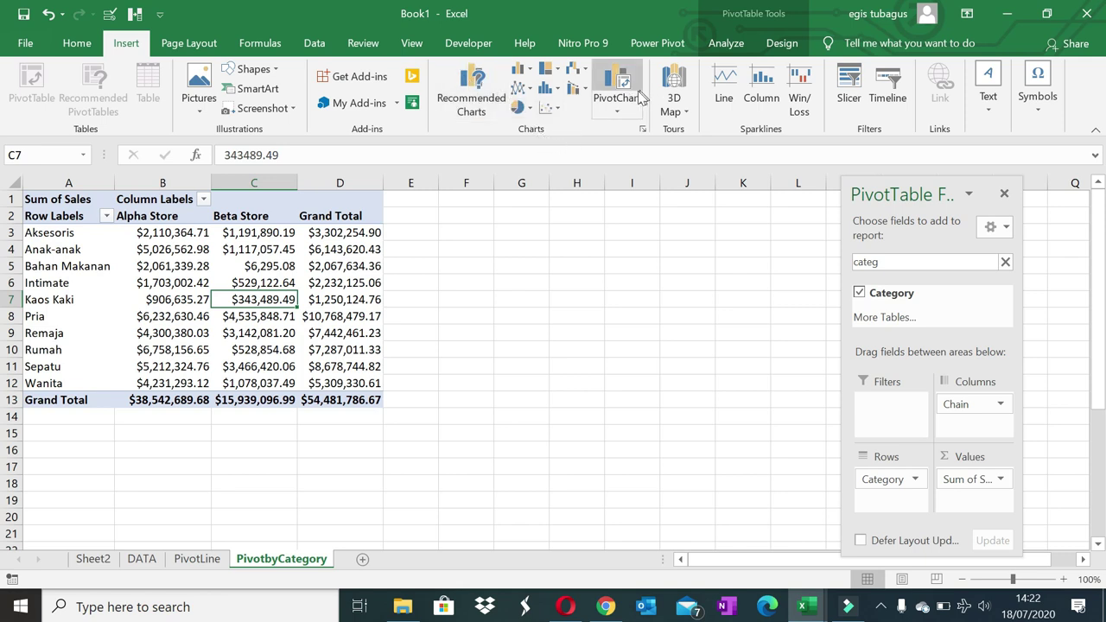
- Insert a clustered bar PivotChart from the PivotbyCategory pivot table
click(618, 113)
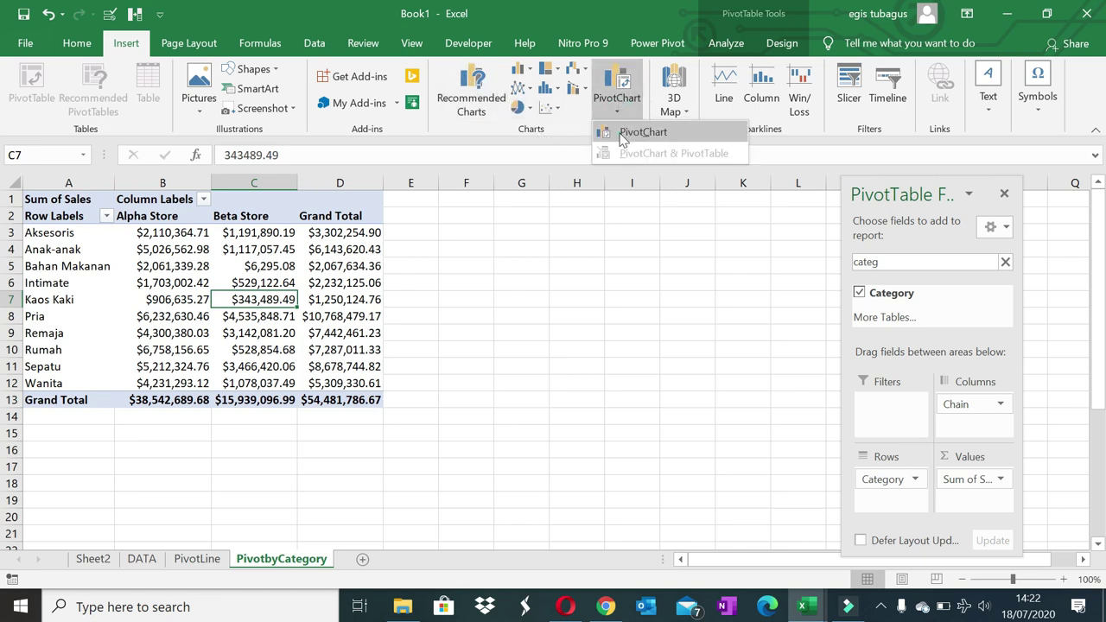
click(624, 132)
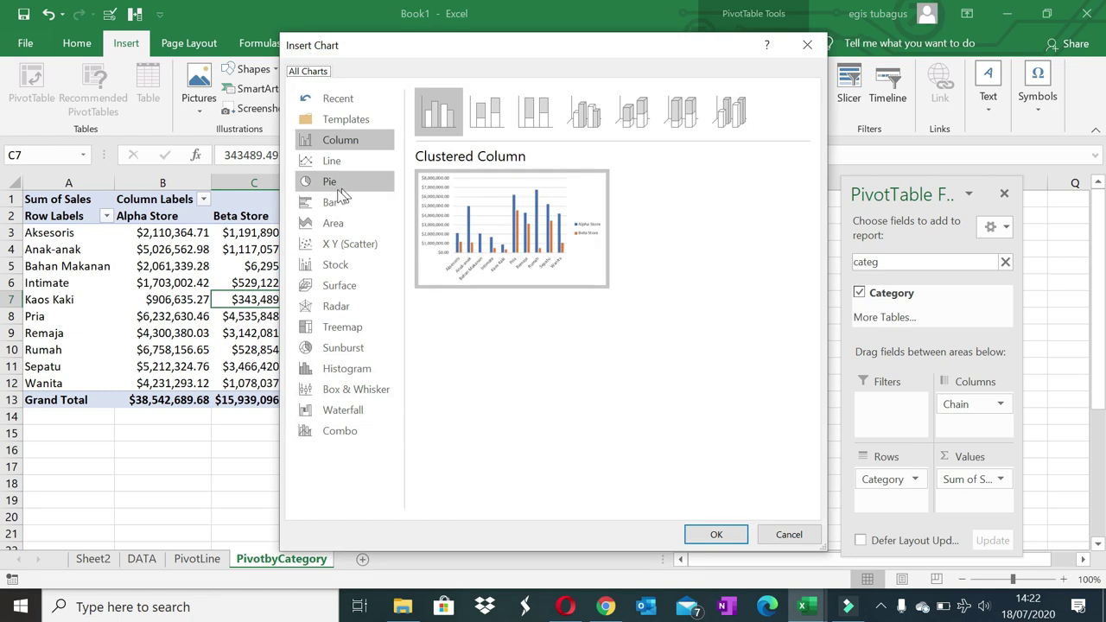
click(337, 202)
click(716, 535)
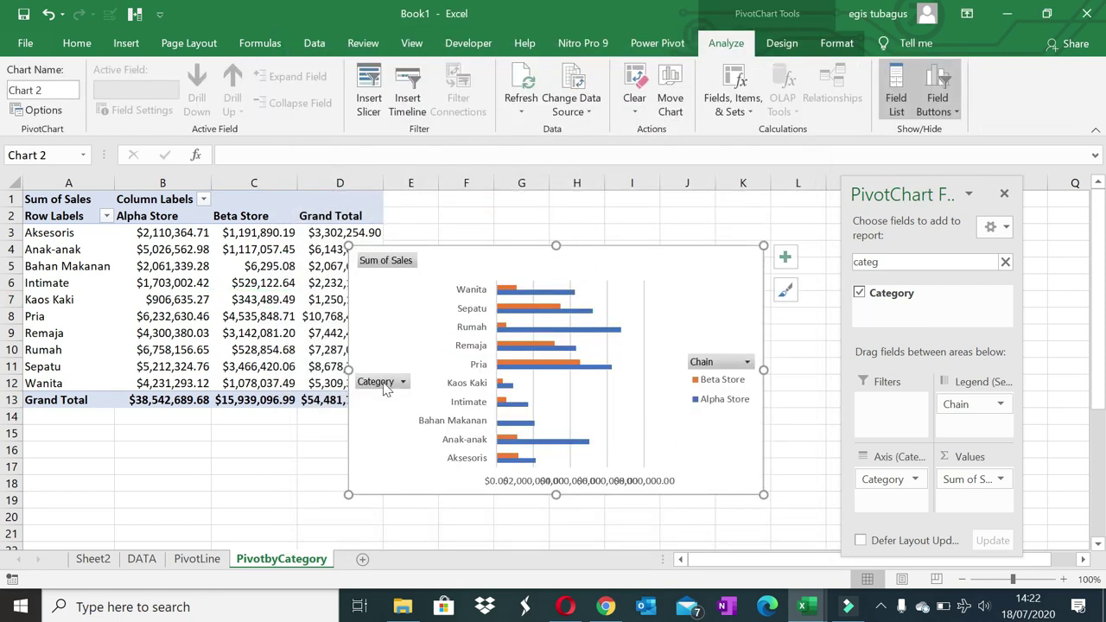
- Hide all field buttons on the chart and move it beside the pivot table
right_click(385, 385)
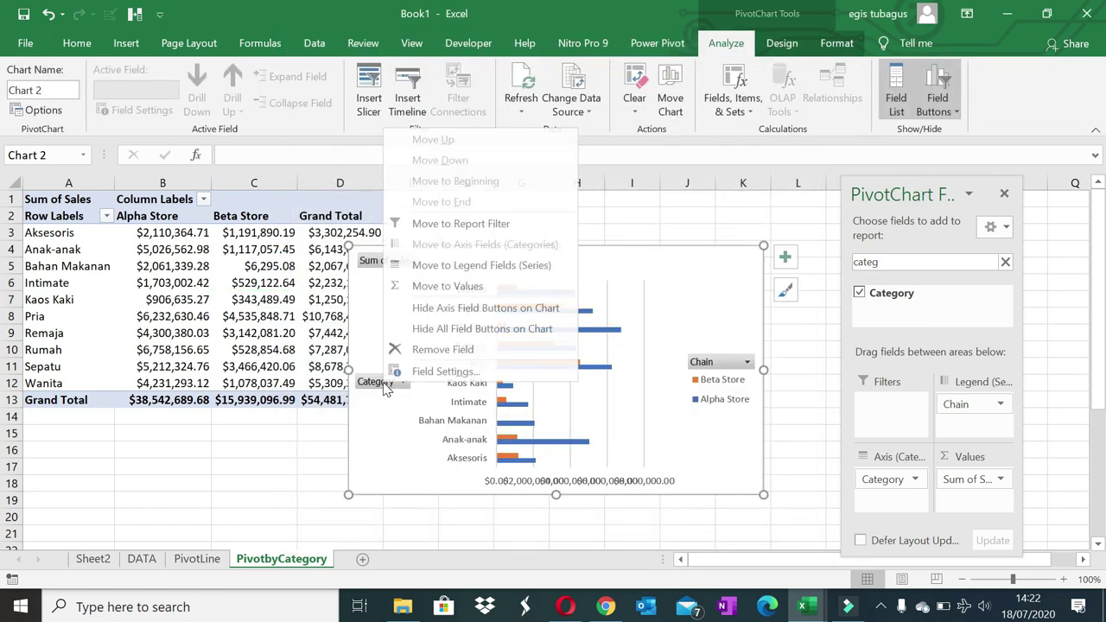
click(451, 337)
drag(536, 230, 575, 198)
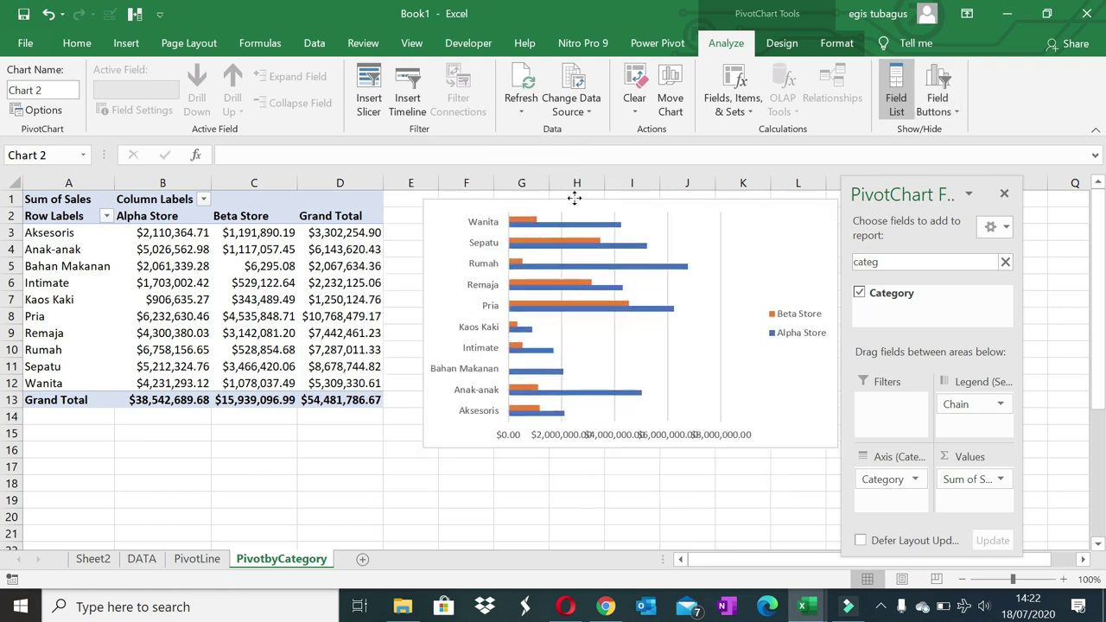
click(355, 367)
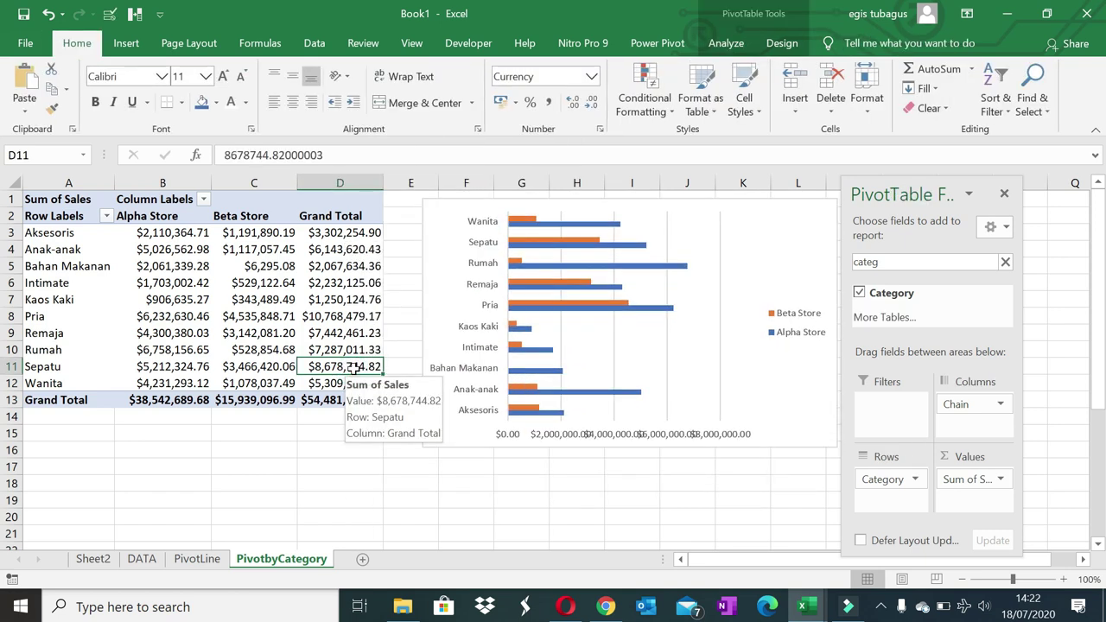
- Sort the categories by Grand Total, smallest to largest
right_click(354, 368)
mouse_move(391, 202)
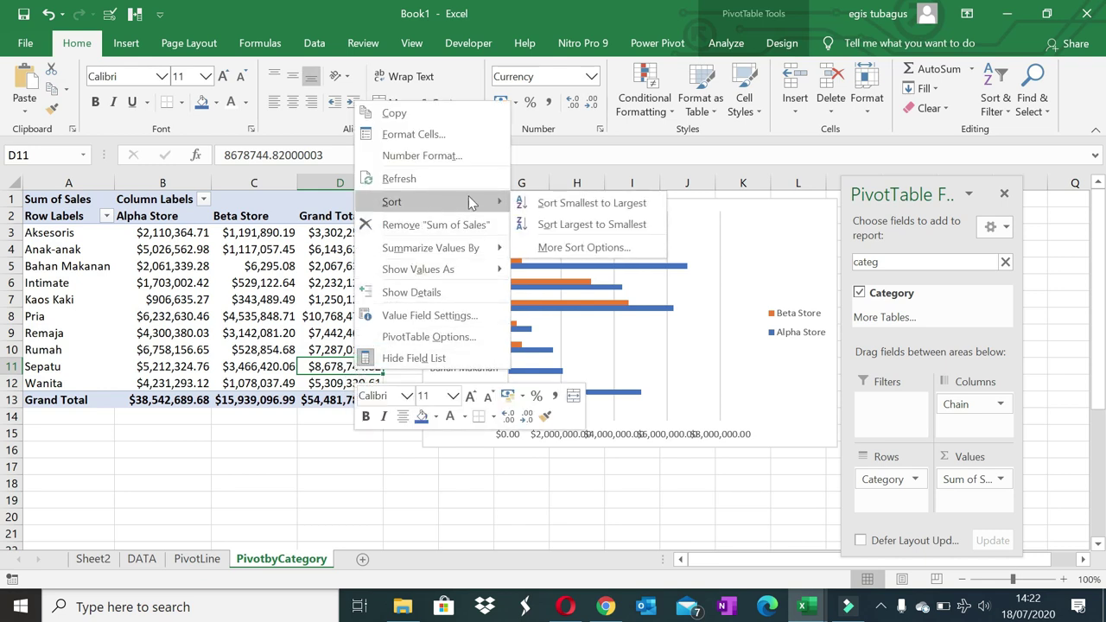
click(537, 202)
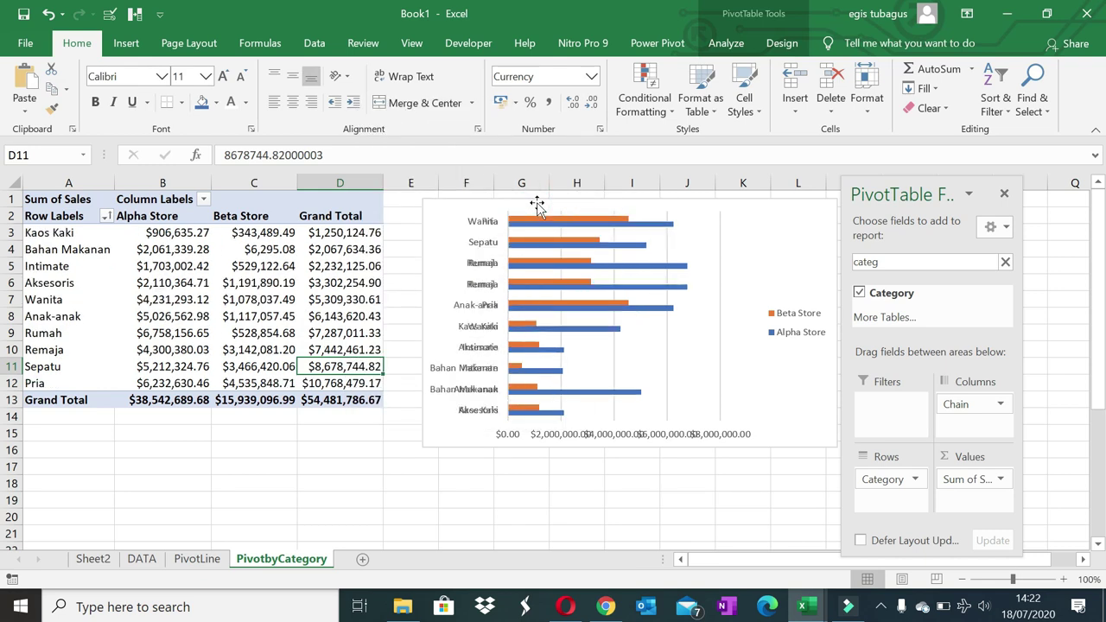
drag(545, 502, 553, 501)
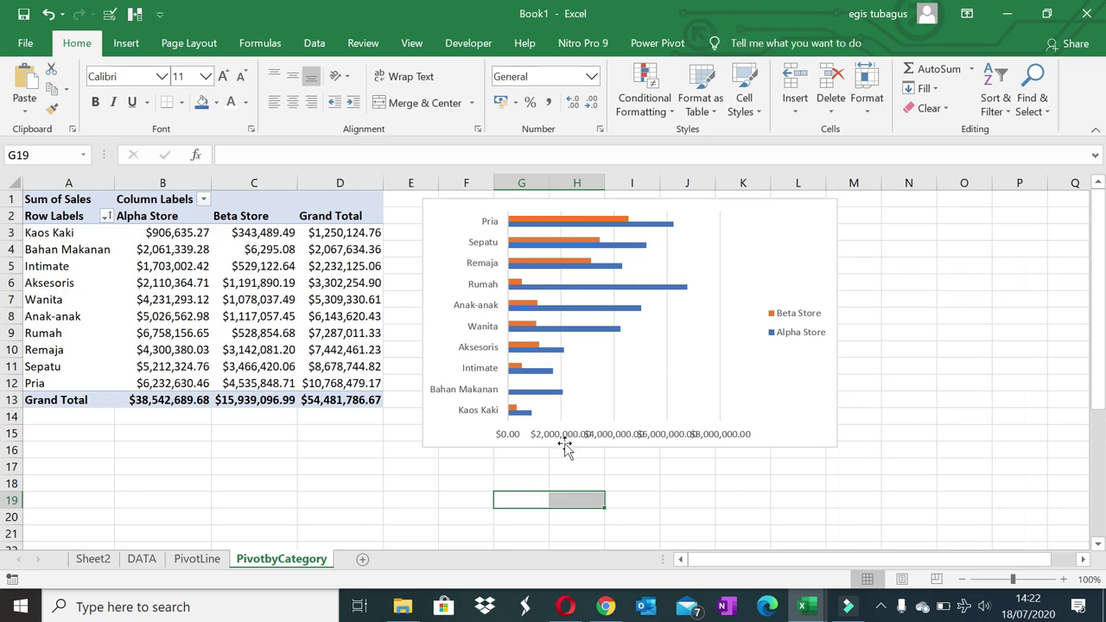
- Set the bar chart's horizontal value axis display units to Thousands
click(568, 438)
right_click(568, 438)
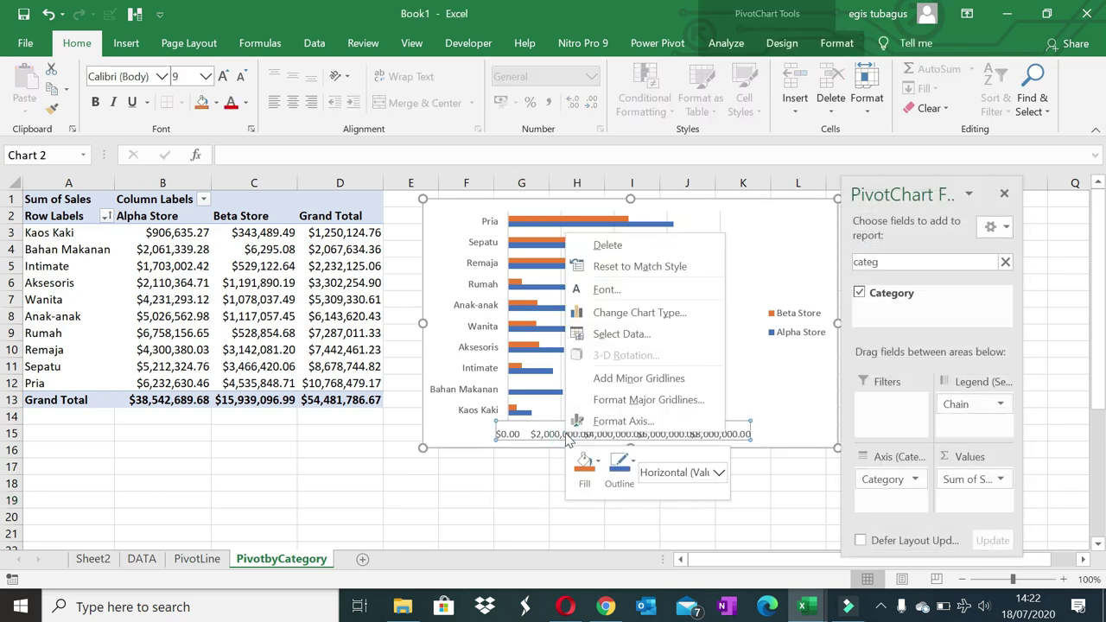
click(601, 423)
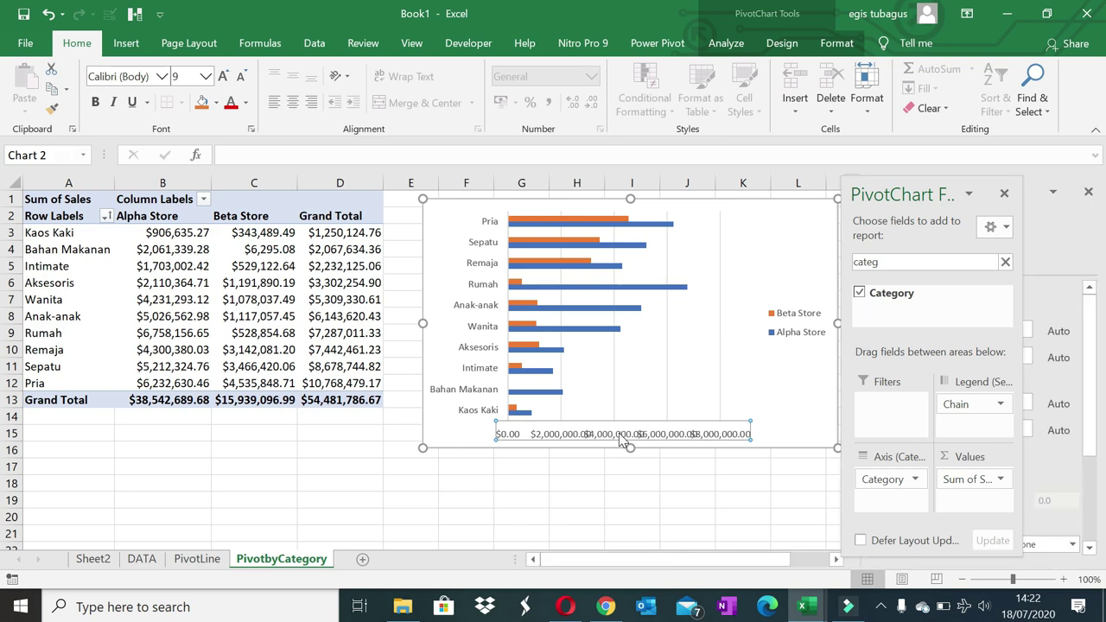
click(1005, 196)
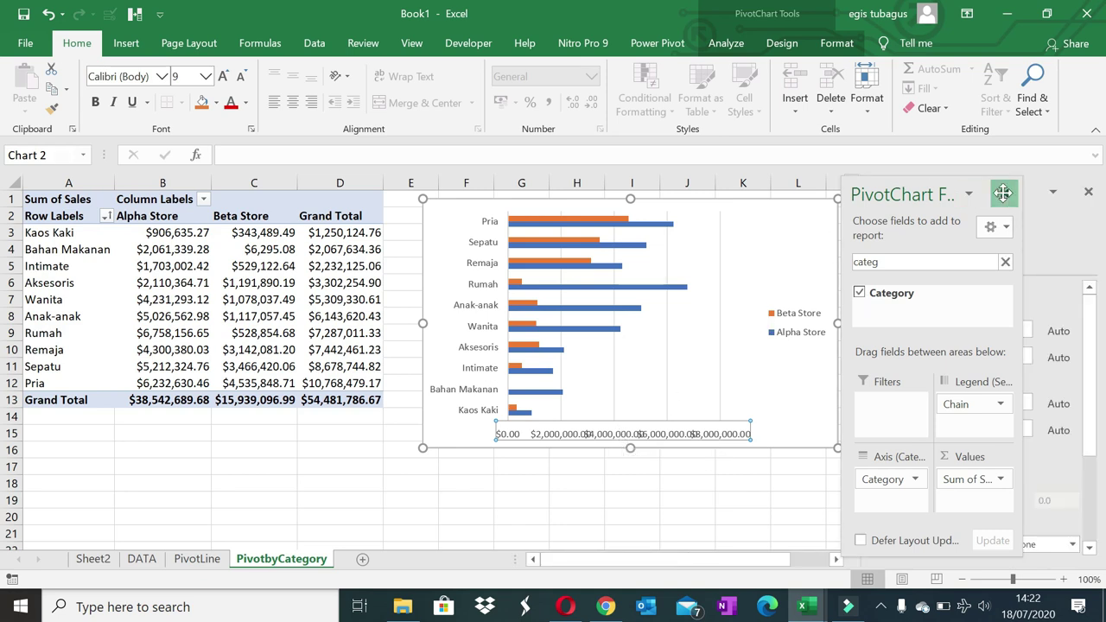
scroll(1080, 432, down, 3)
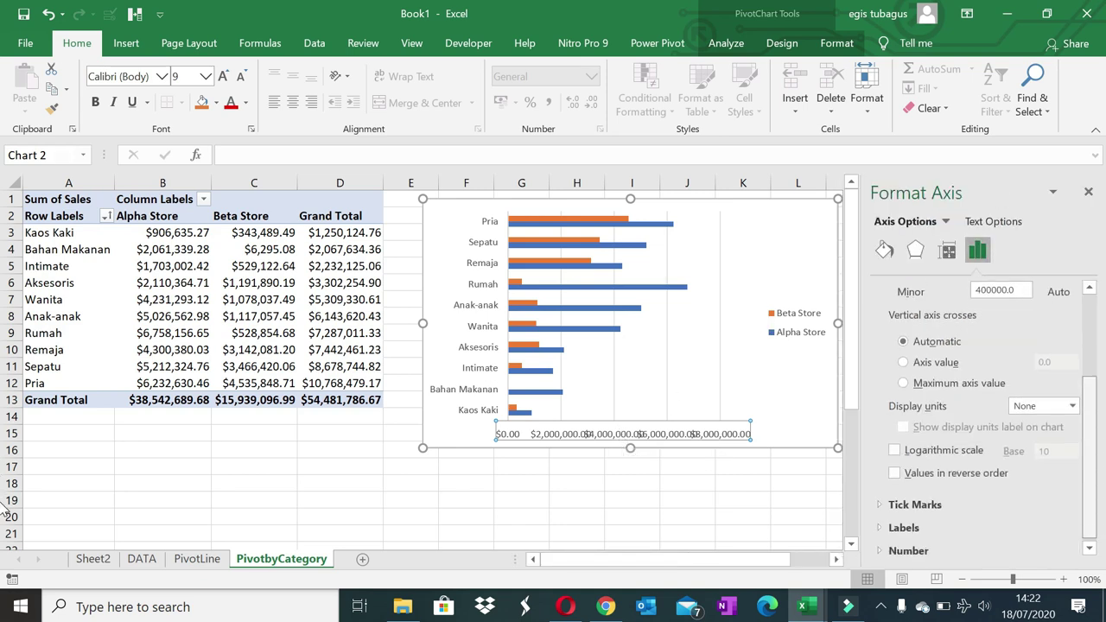
click(1078, 417)
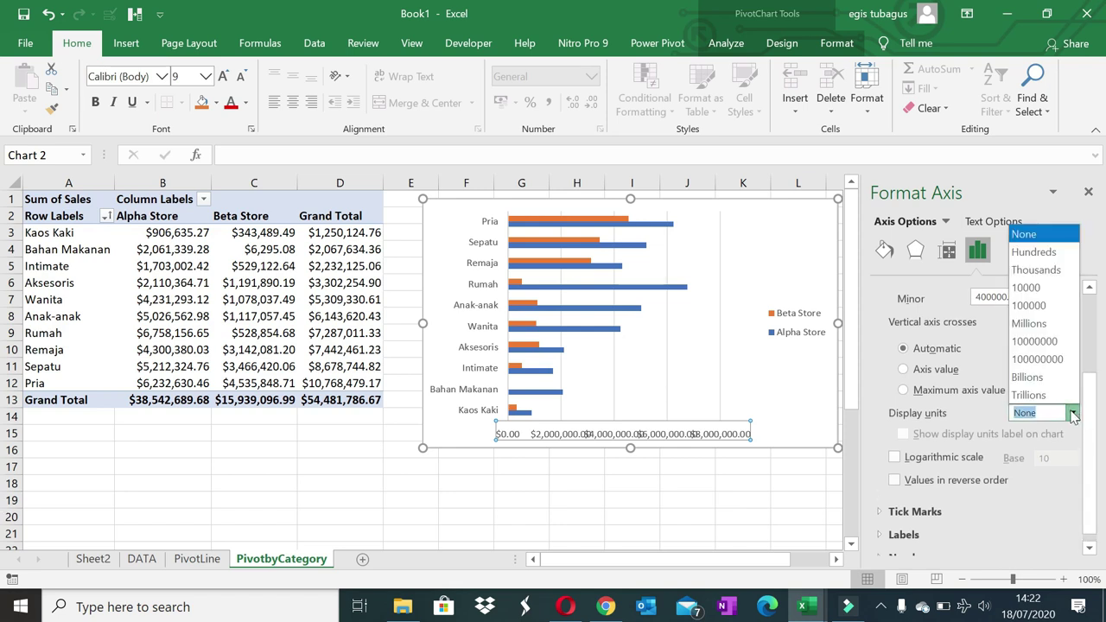
click(1038, 273)
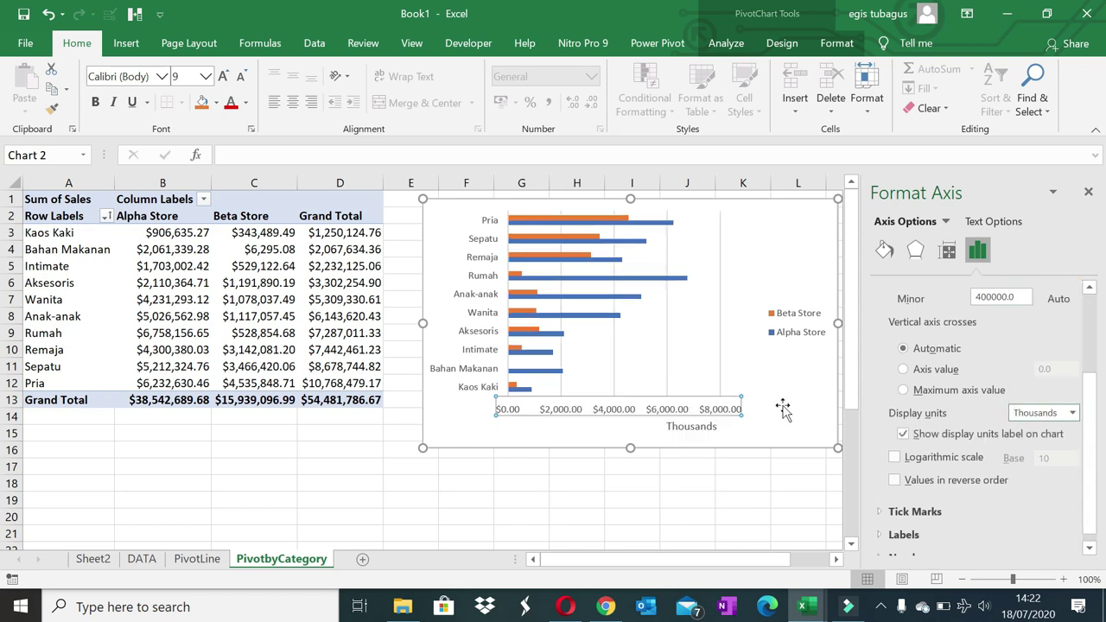
- Delete the chart's legend and major gridlines
click(682, 482)
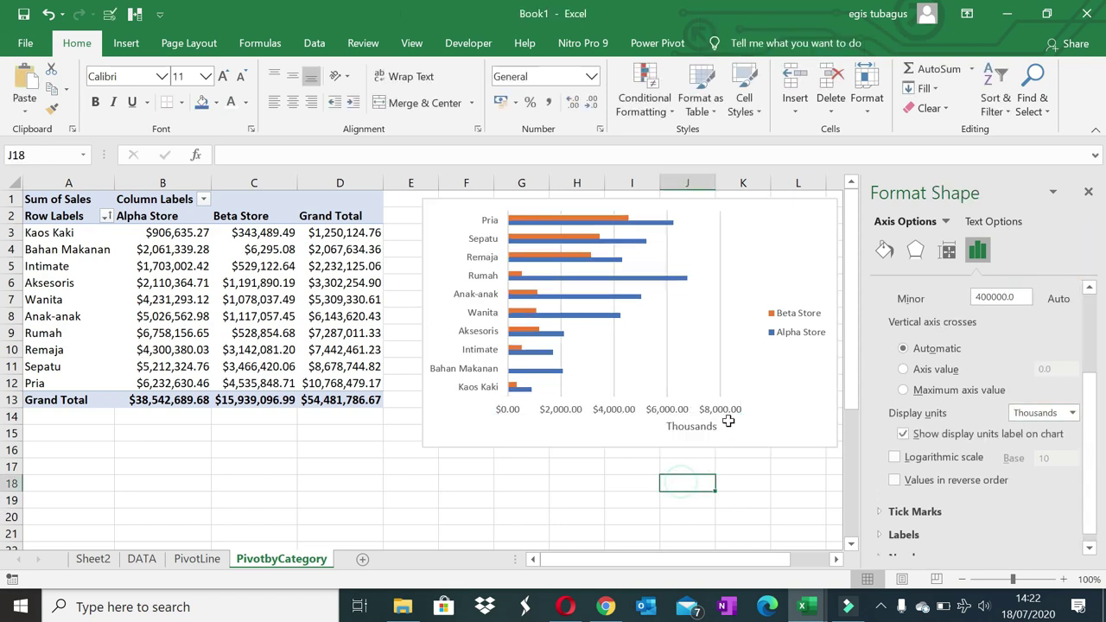
click(781, 335)
key(Delete)
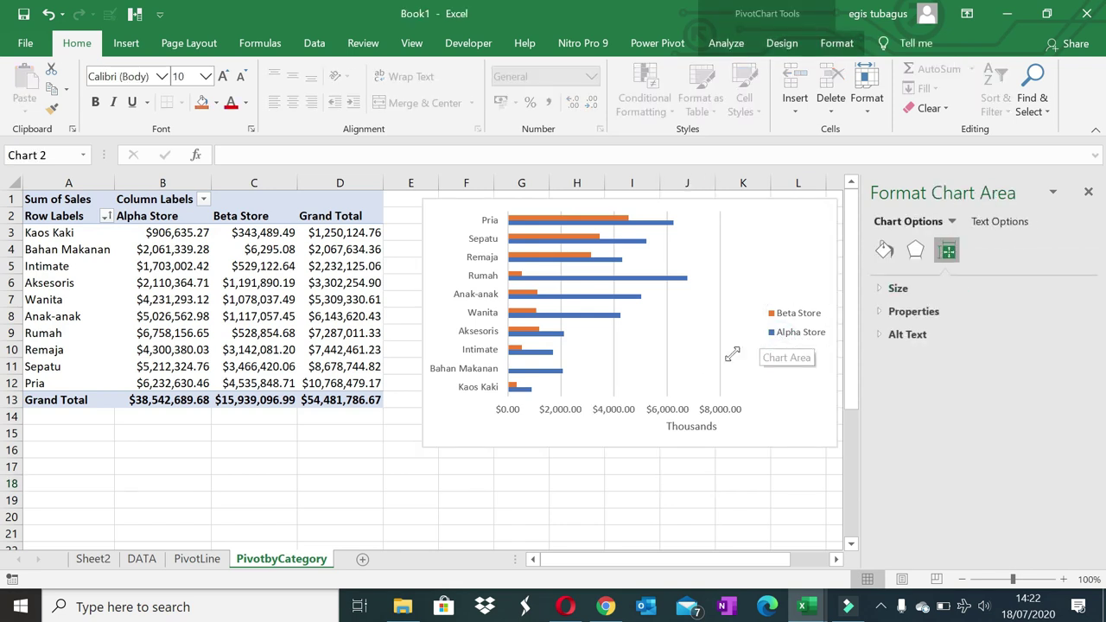
click(723, 376)
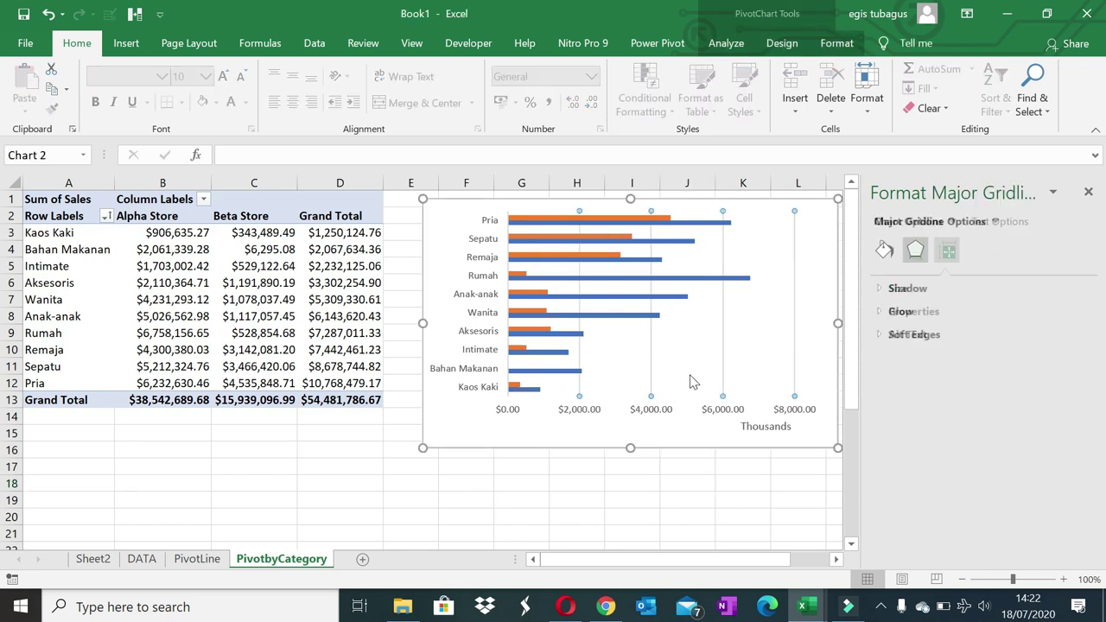
key(Delete)
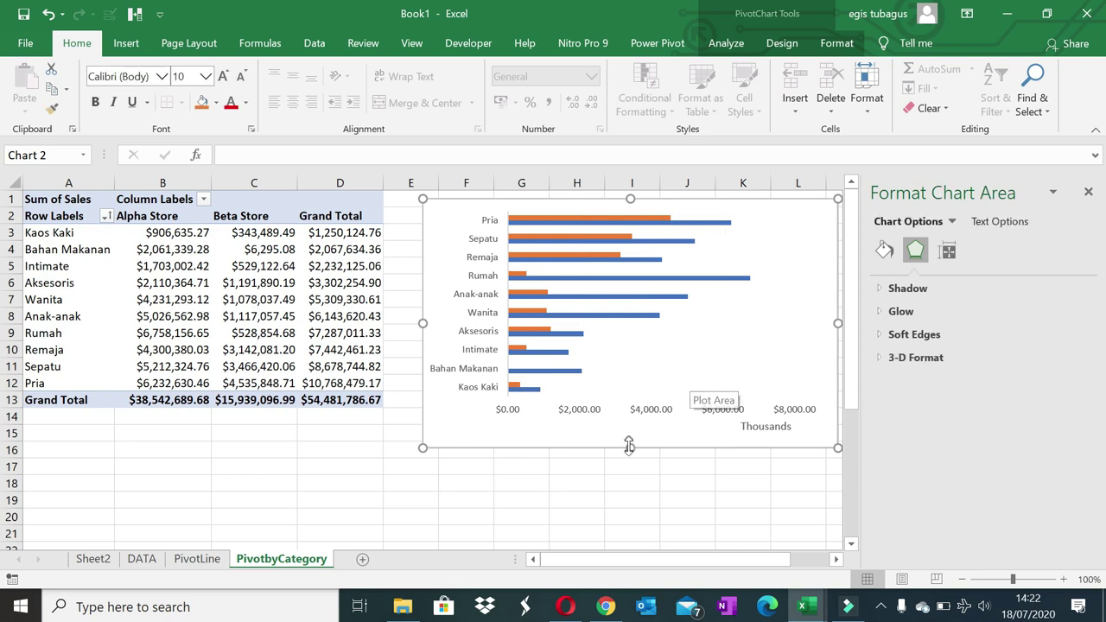
- Make the bar chart taller and slightly narrower
mouse_move(630, 448)
mouse_down()
mouse_move(620, 558)
mouse_move(620, 548)
mouse_up()
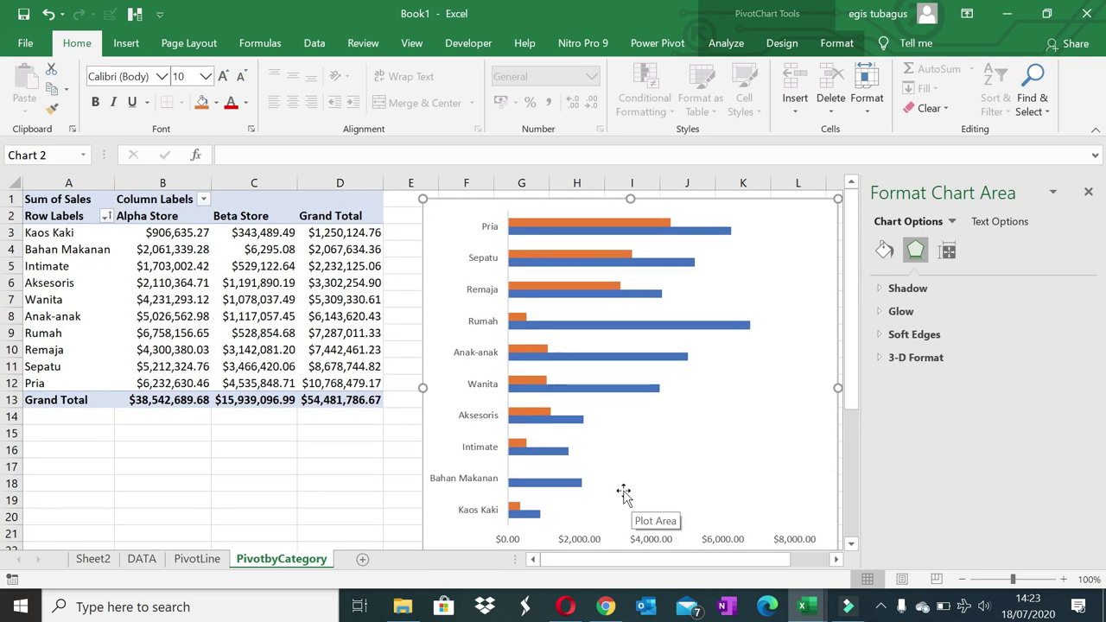
drag(837, 388, 815, 388)
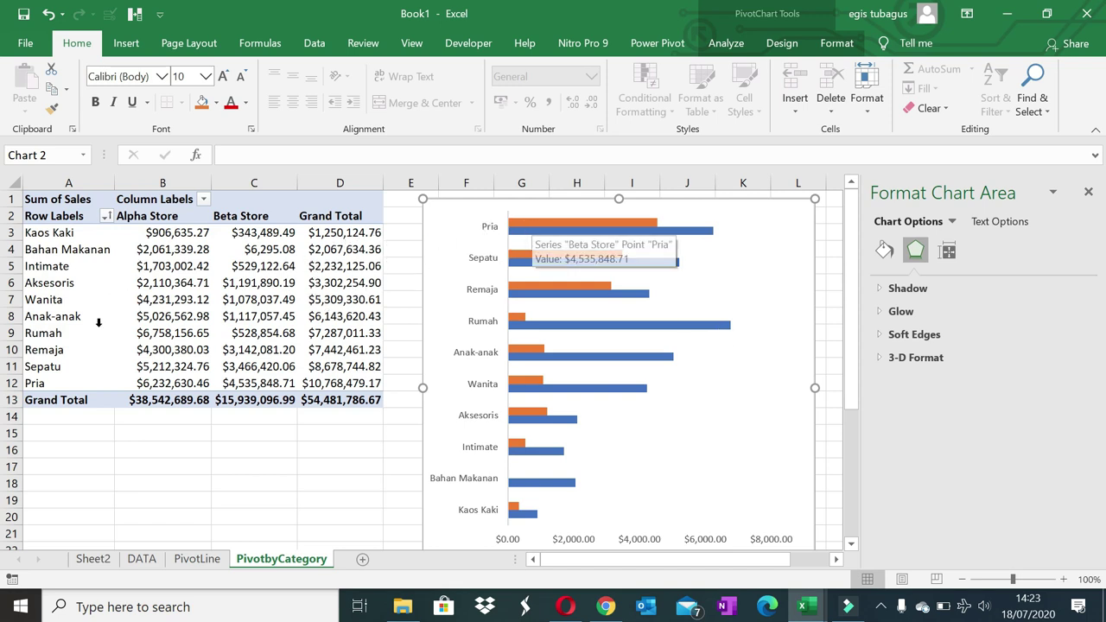
click(370, 385)
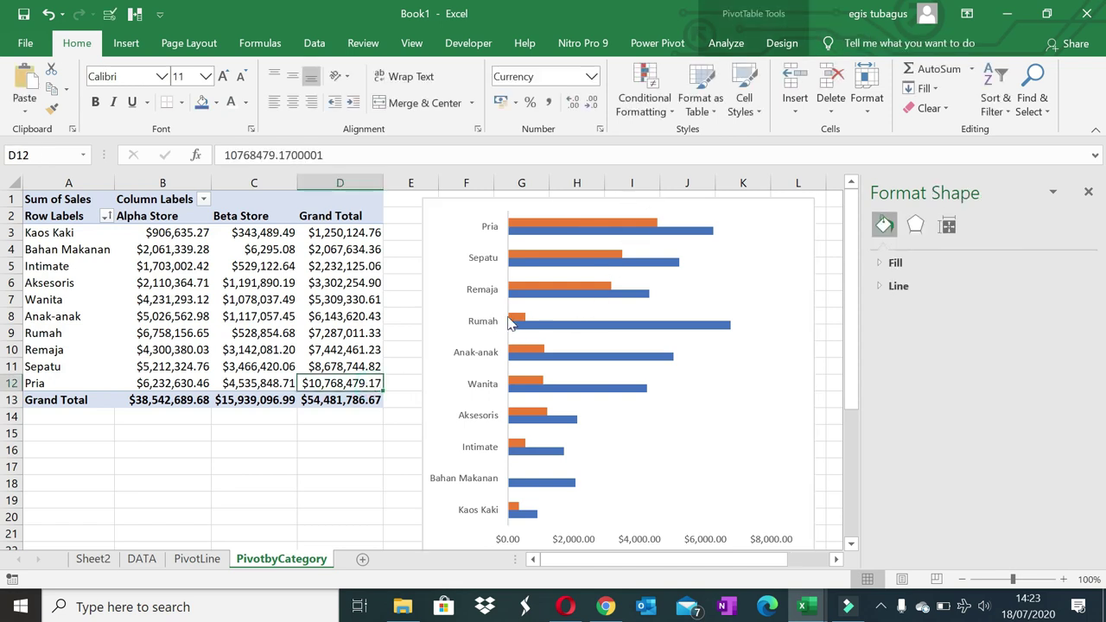
- View the sales dashboard on Sheet2
scroll(406, 389, down, 1)
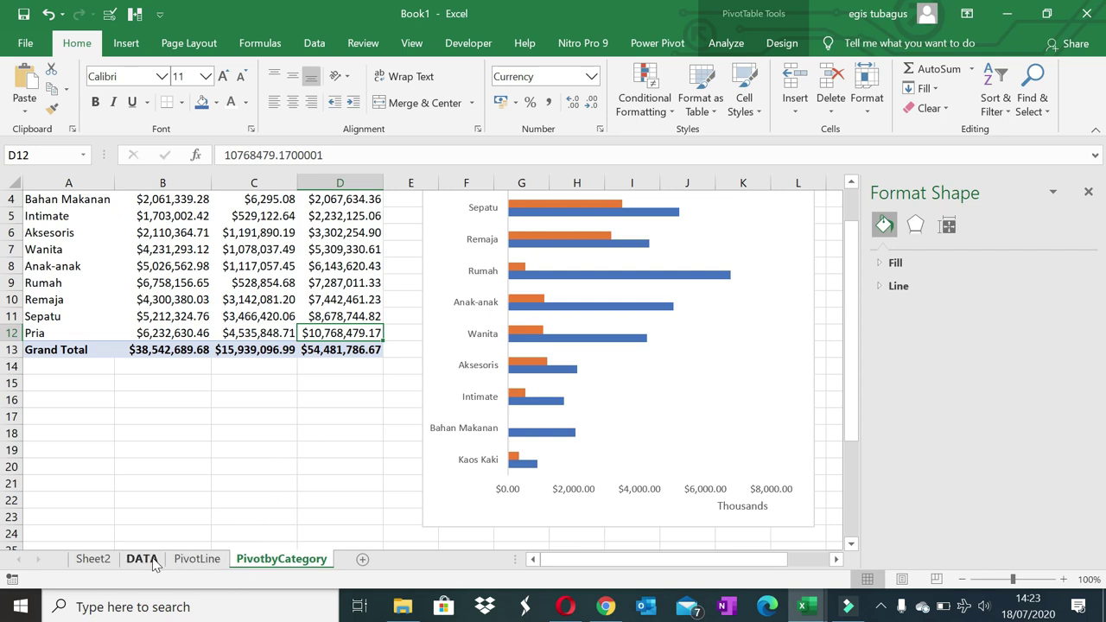
click(94, 560)
scroll(700, 392, up, 4)
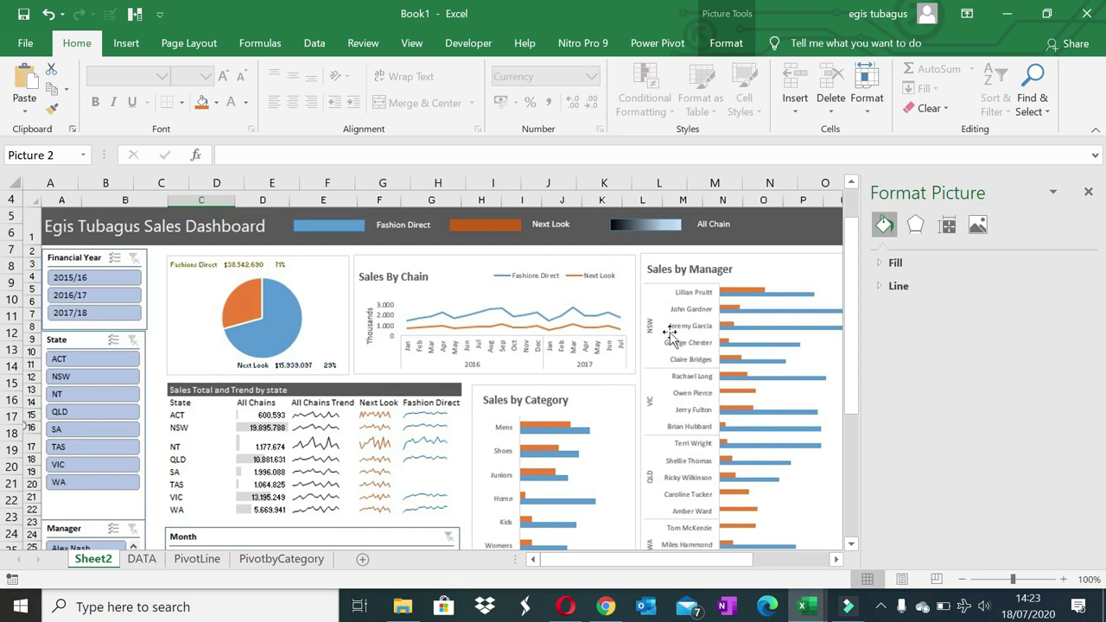
- Copy PivotbyCategory to the end of the workbook, keeping the name PivotbyCategory (2)
click(256, 562)
right_click(257, 562)
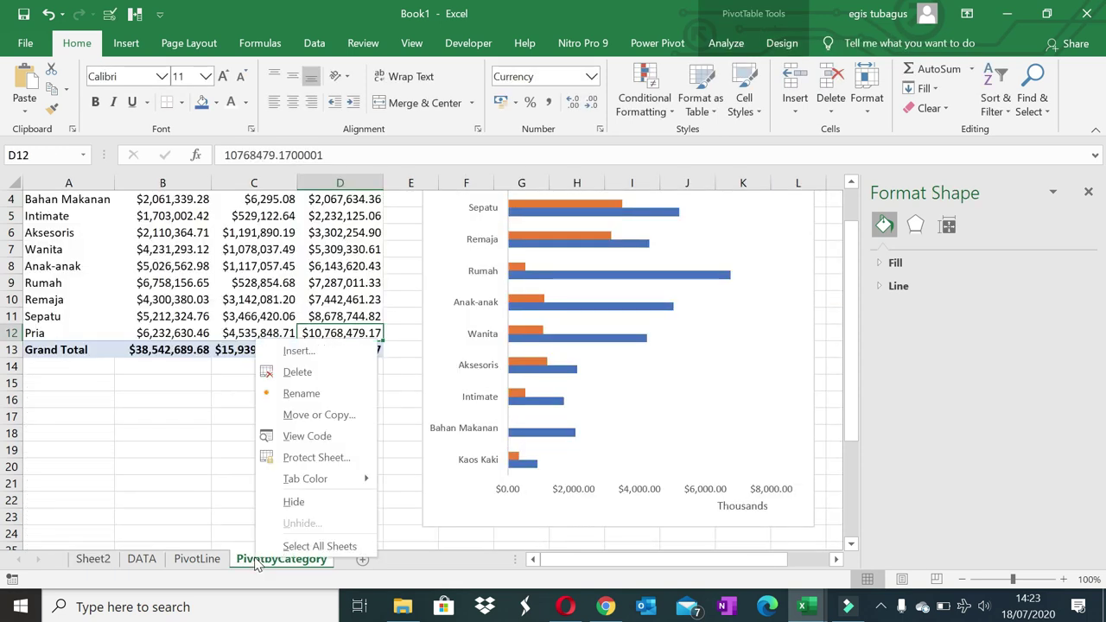
click(307, 415)
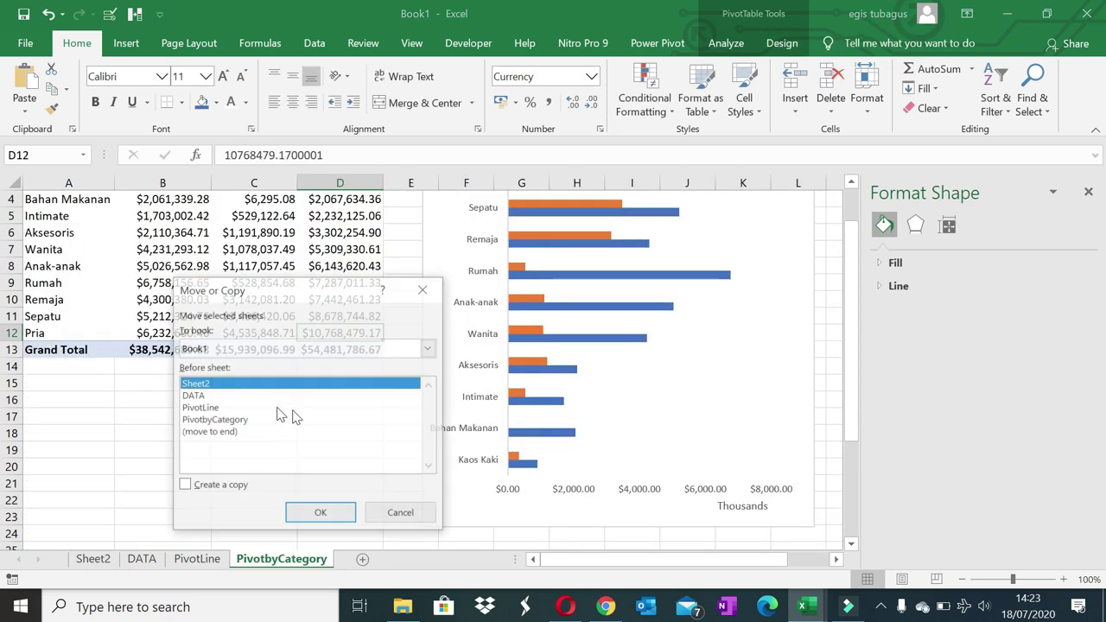
click(183, 486)
click(207, 432)
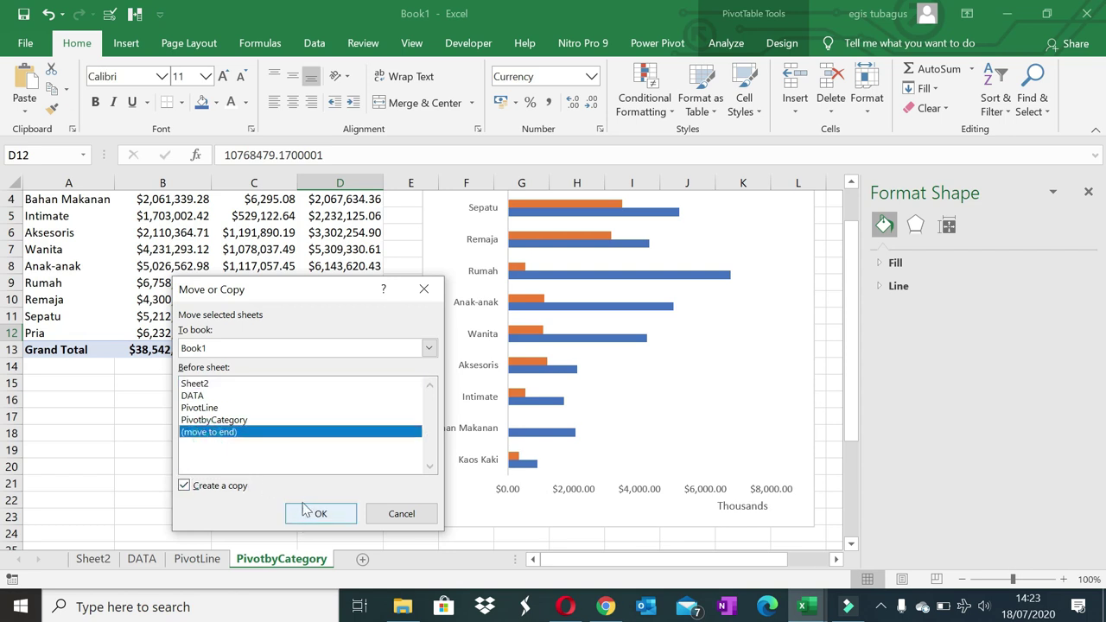
click(299, 512)
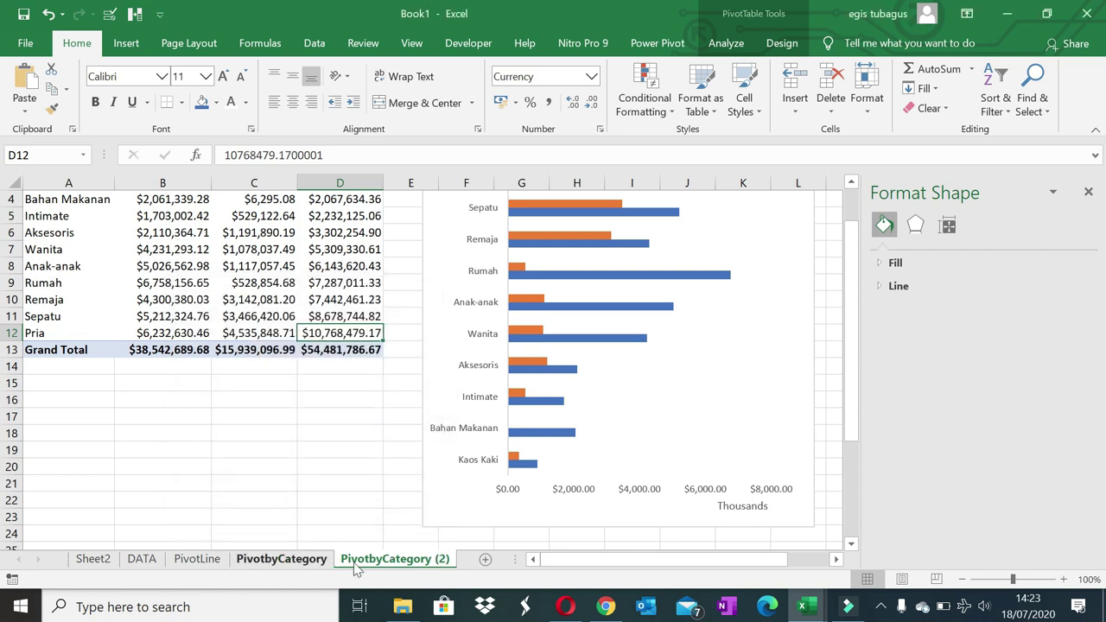
double_click(378, 562)
click(300, 518)
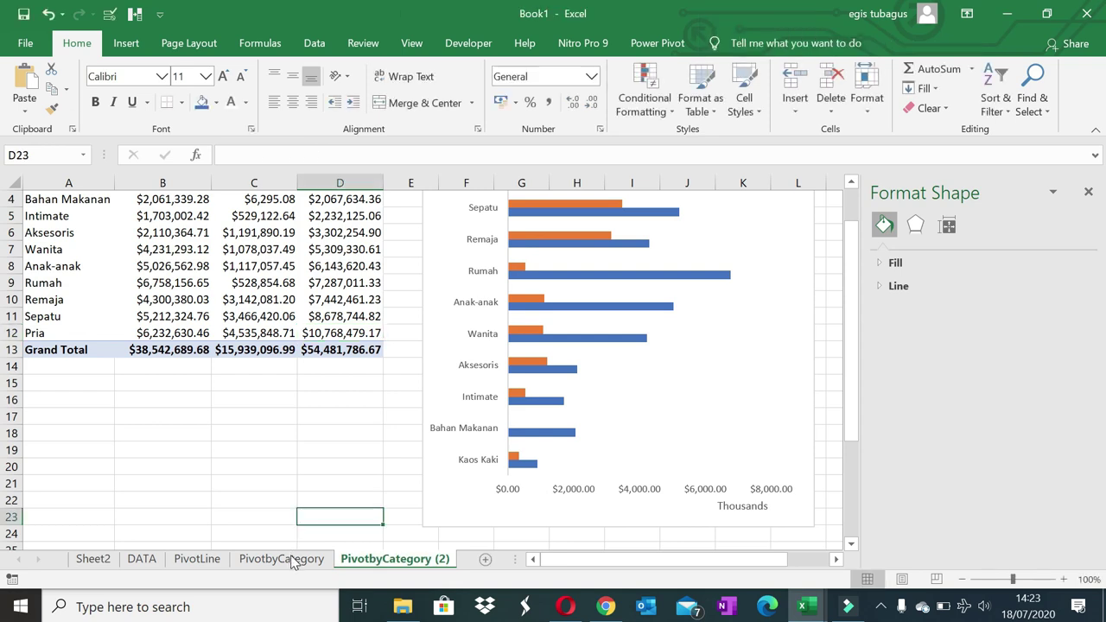
click(447, 513)
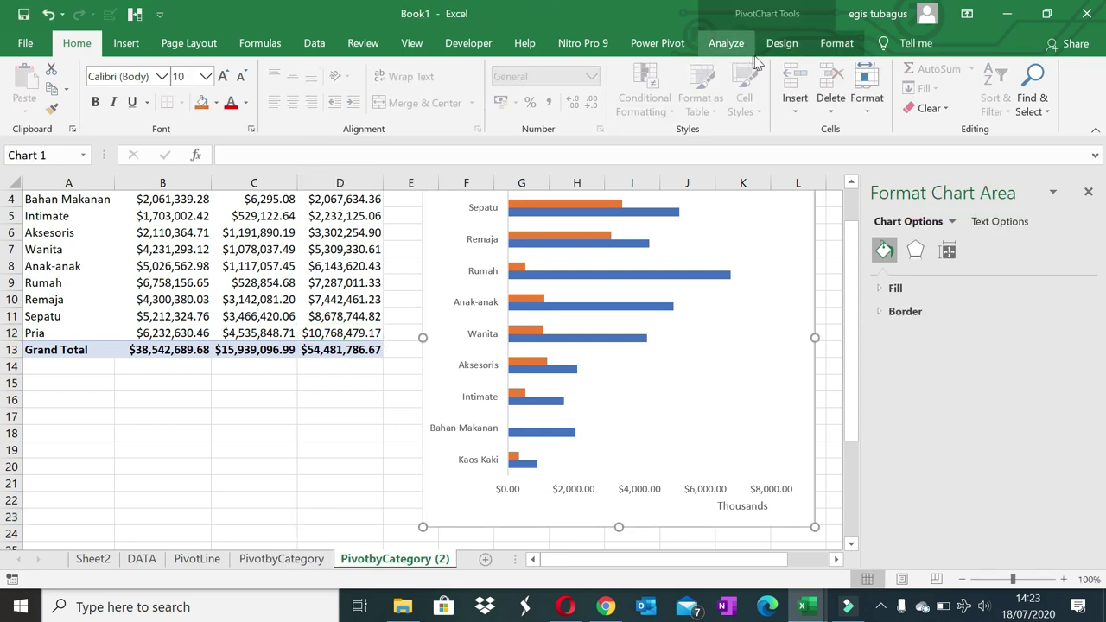
click(724, 43)
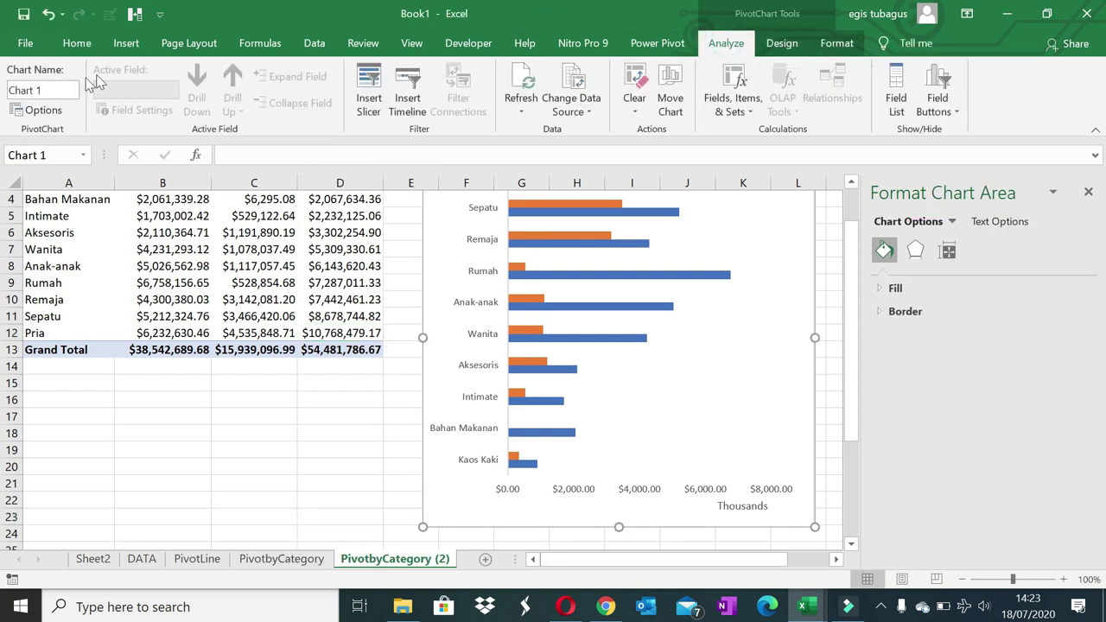
- Type a new name into the copied chart's Chart Name box
click(44, 90)
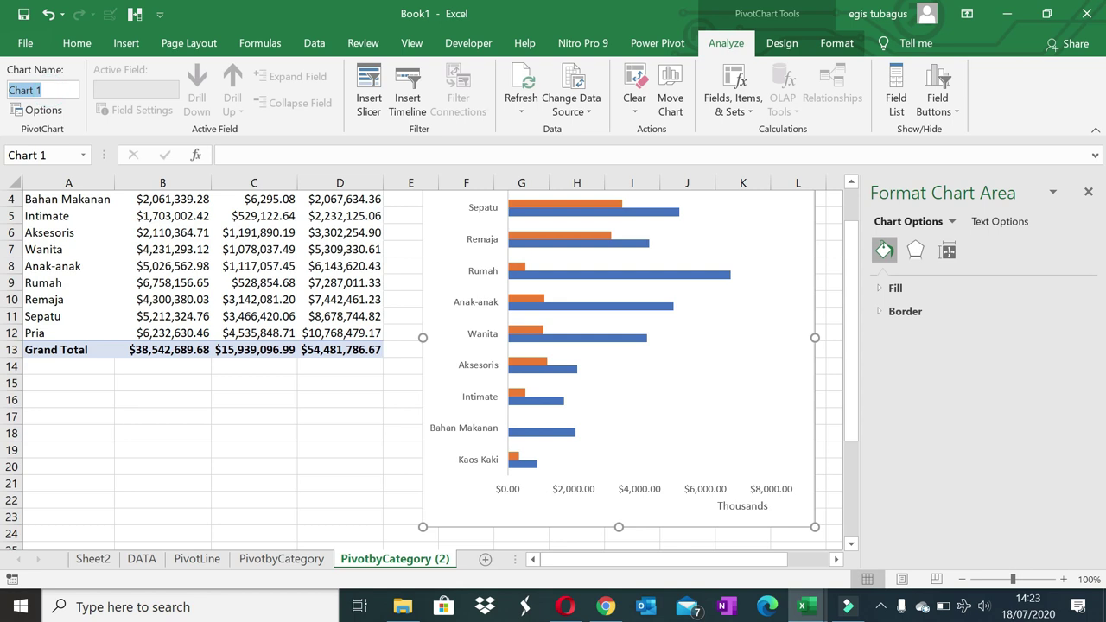
text(barCategory)
click(204, 413)
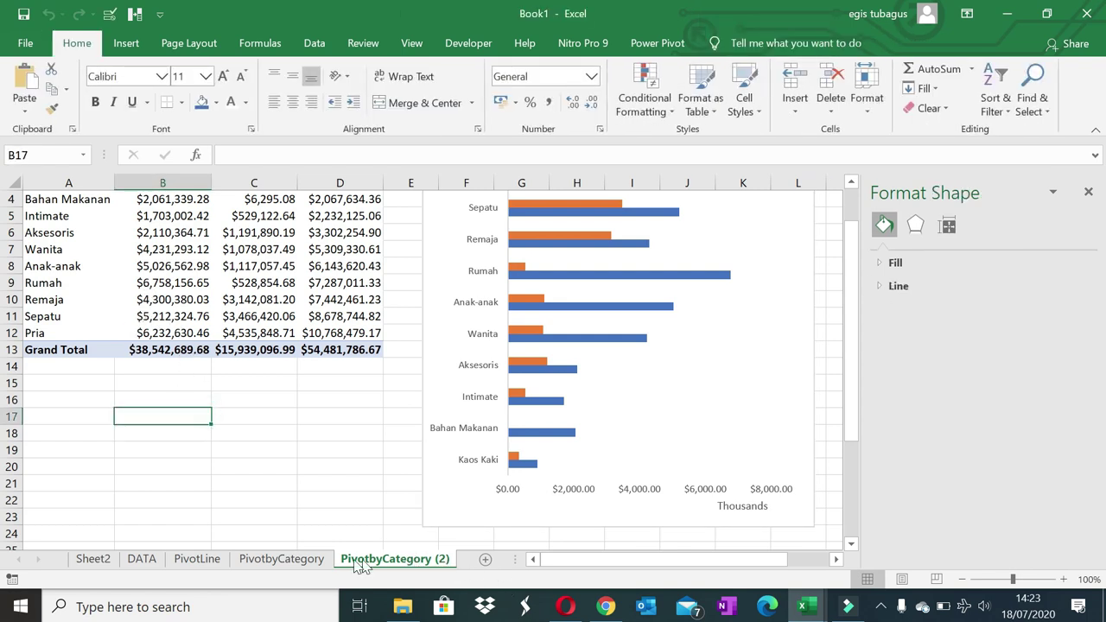
- On the original PivotbyCategory sheet, rename the bar chart to BarCategory
click(281, 559)
click(51, 249)
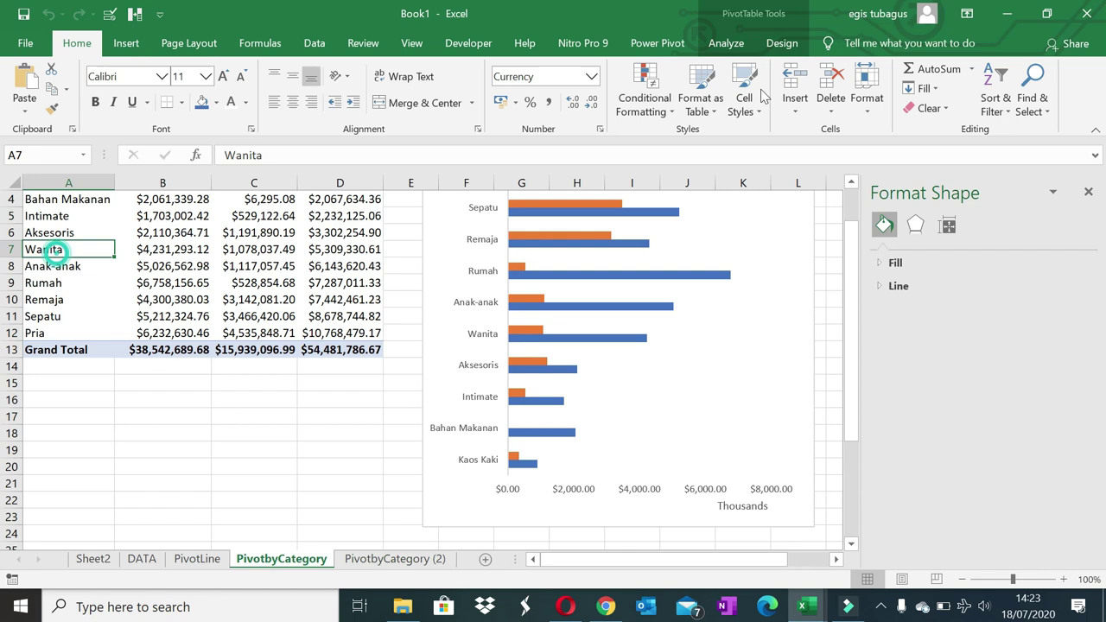
click(726, 43)
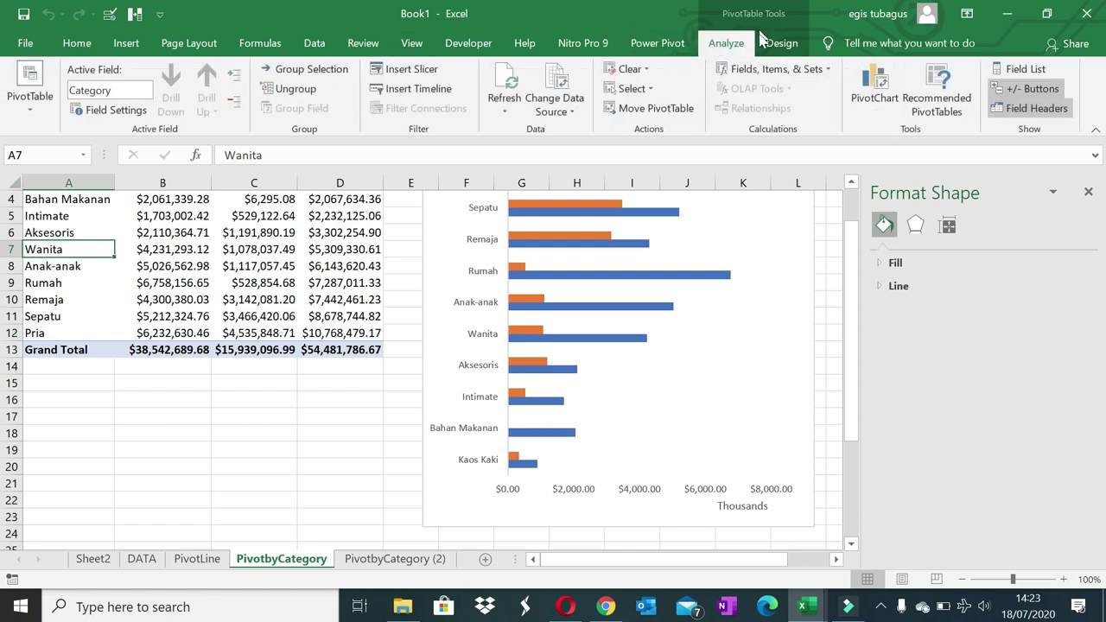
click(478, 255)
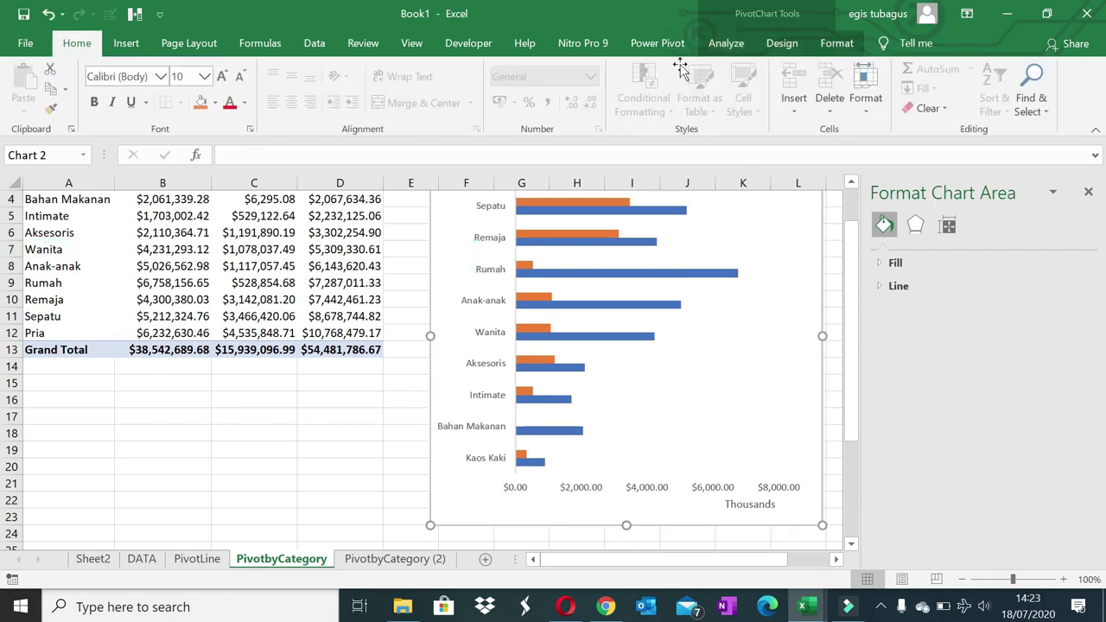
click(725, 43)
click(47, 90)
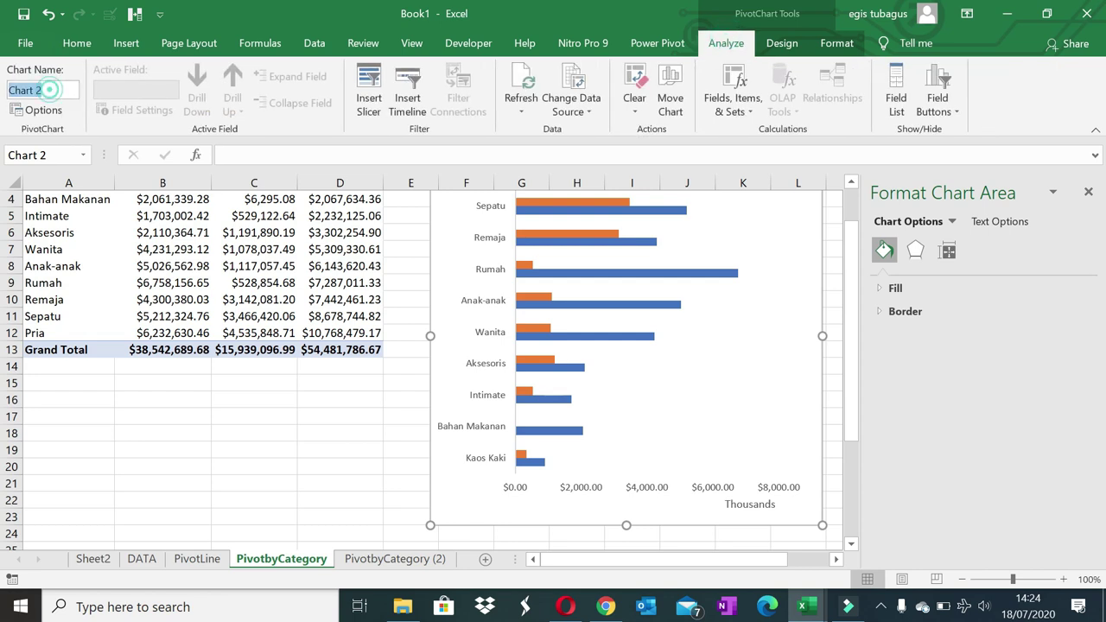
text(BarCategory)
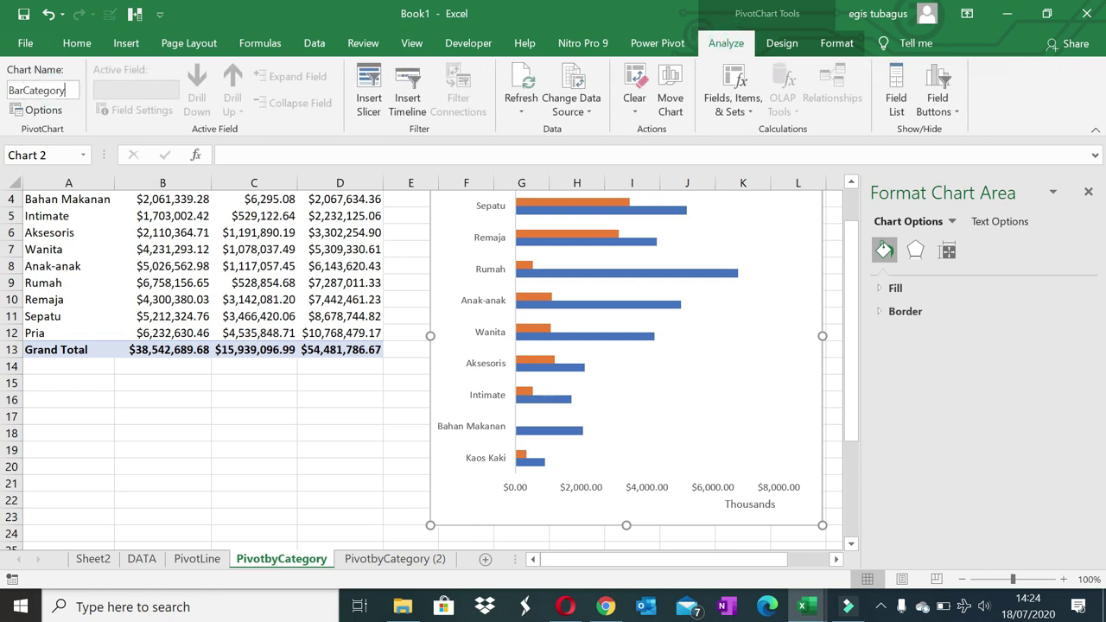
- Delete the bar chart from the PivotbyCategory (2) sheet
click(357, 565)
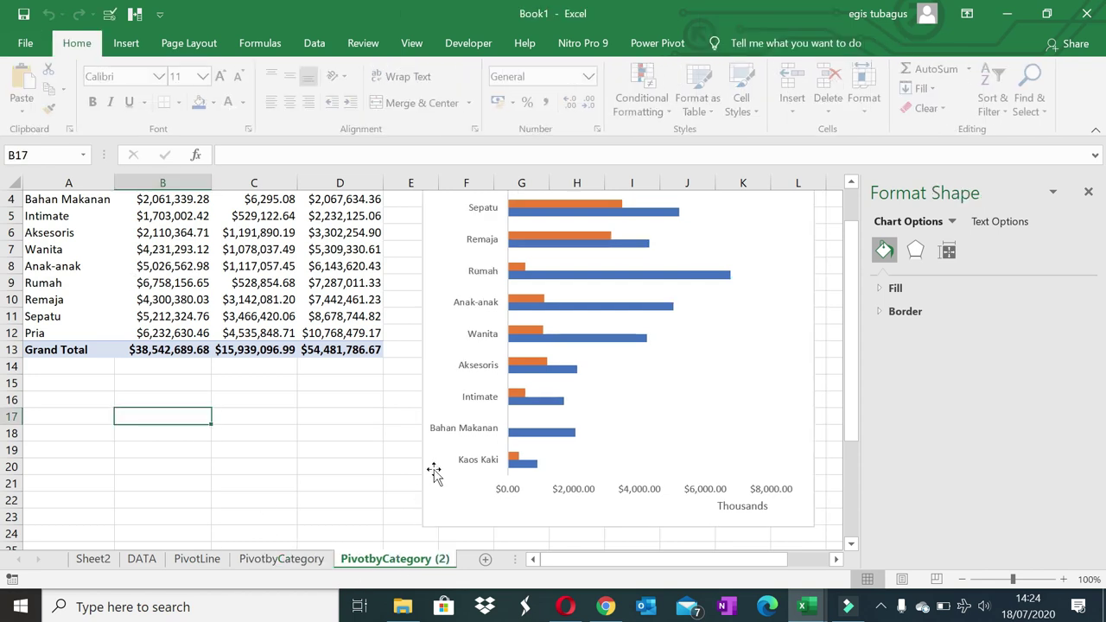
click(436, 463)
key(Delete)
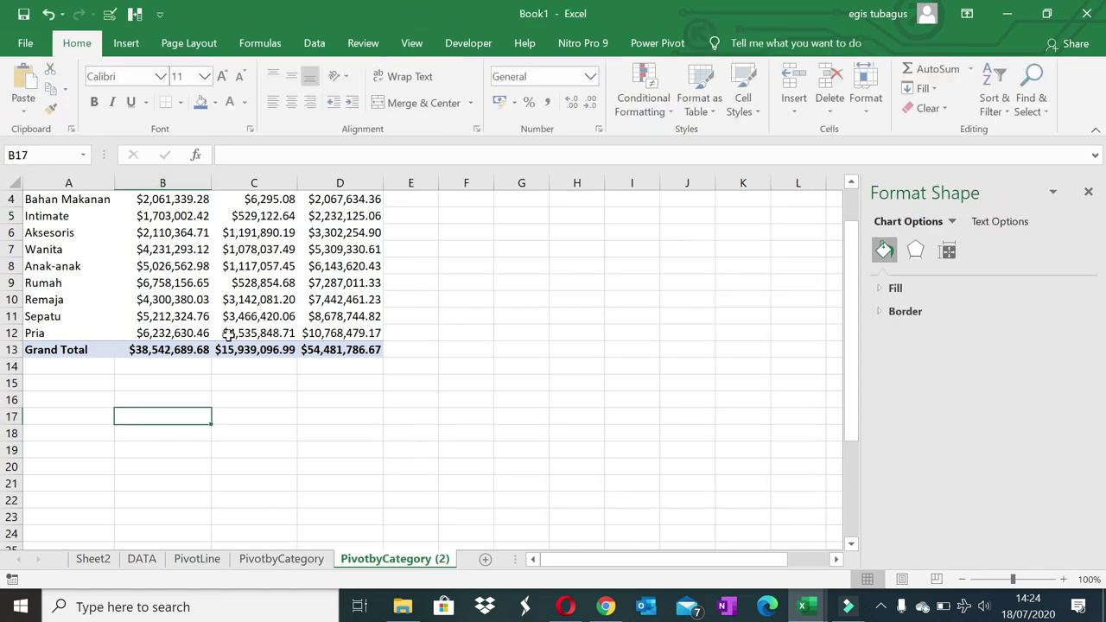
scroll(99, 323, up, 1)
click(97, 322)
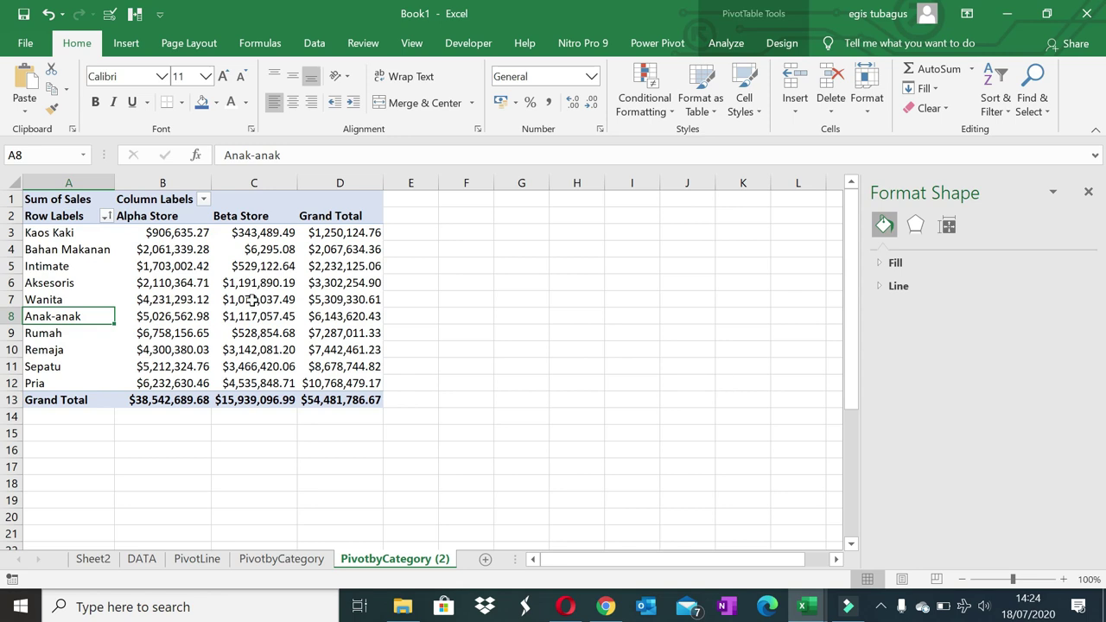
click(1088, 192)
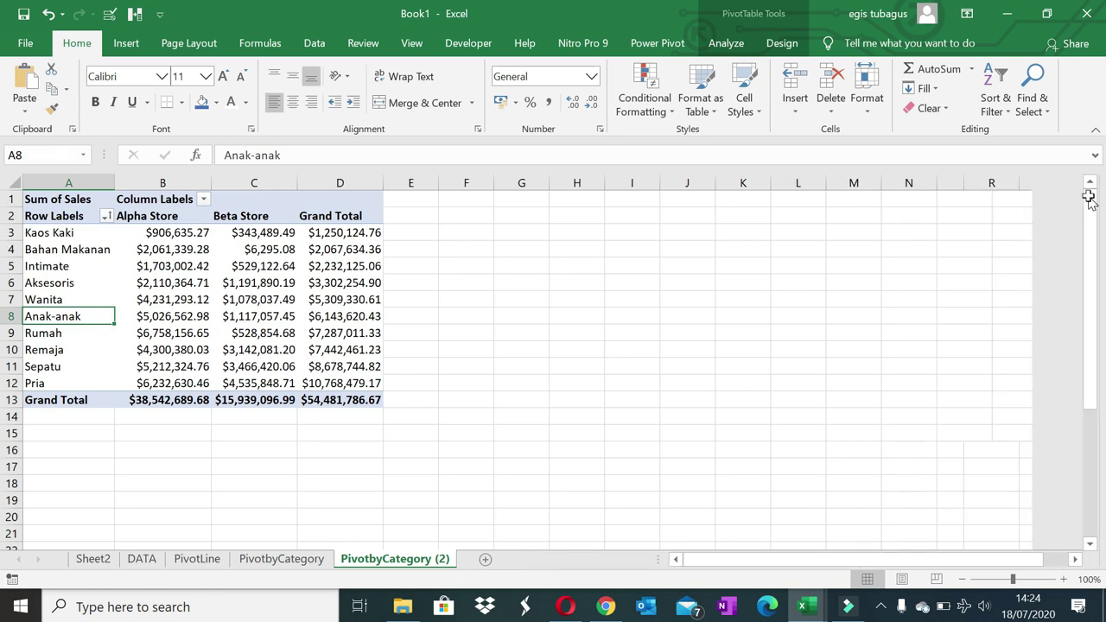
- Show the PivotTable field list and add Provinsi to the pivot rows
right_click(262, 283)
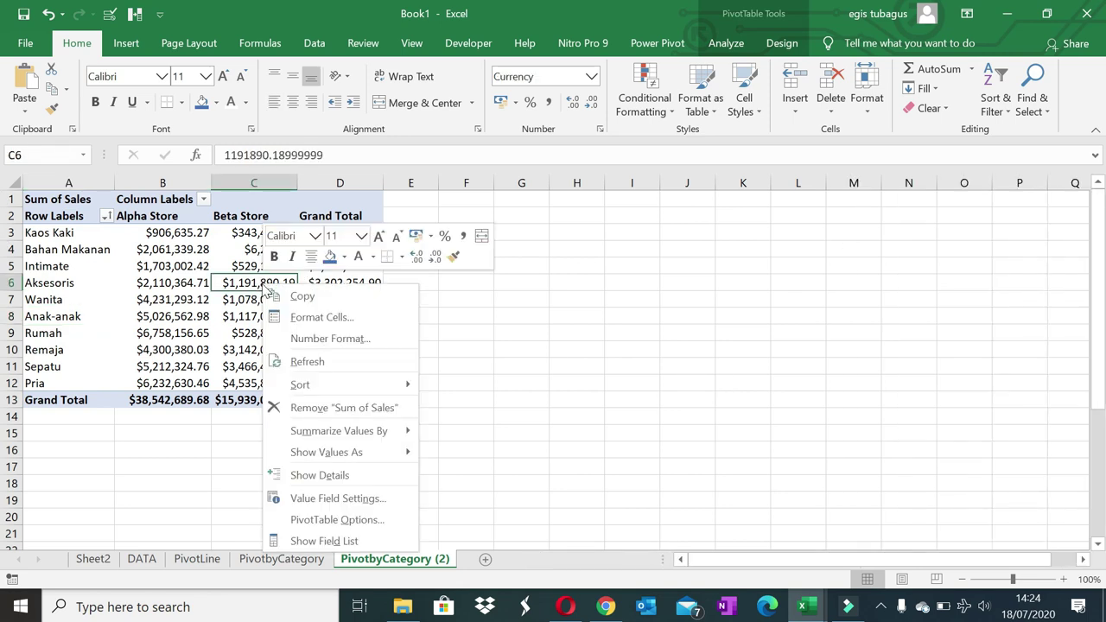
click(334, 534)
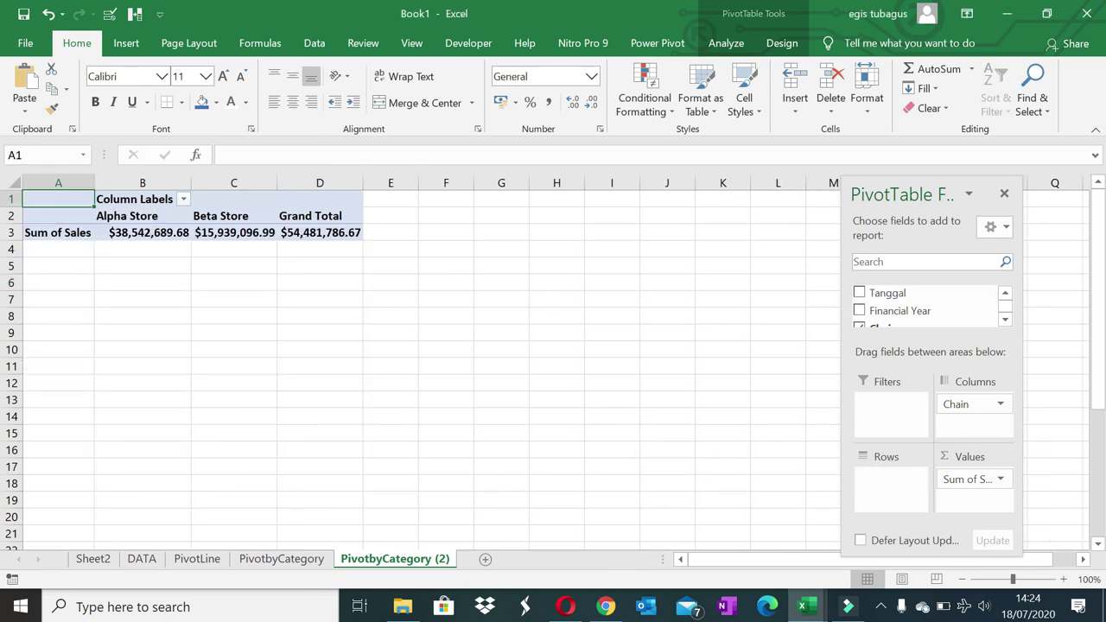
click(884, 262)
text(prov)
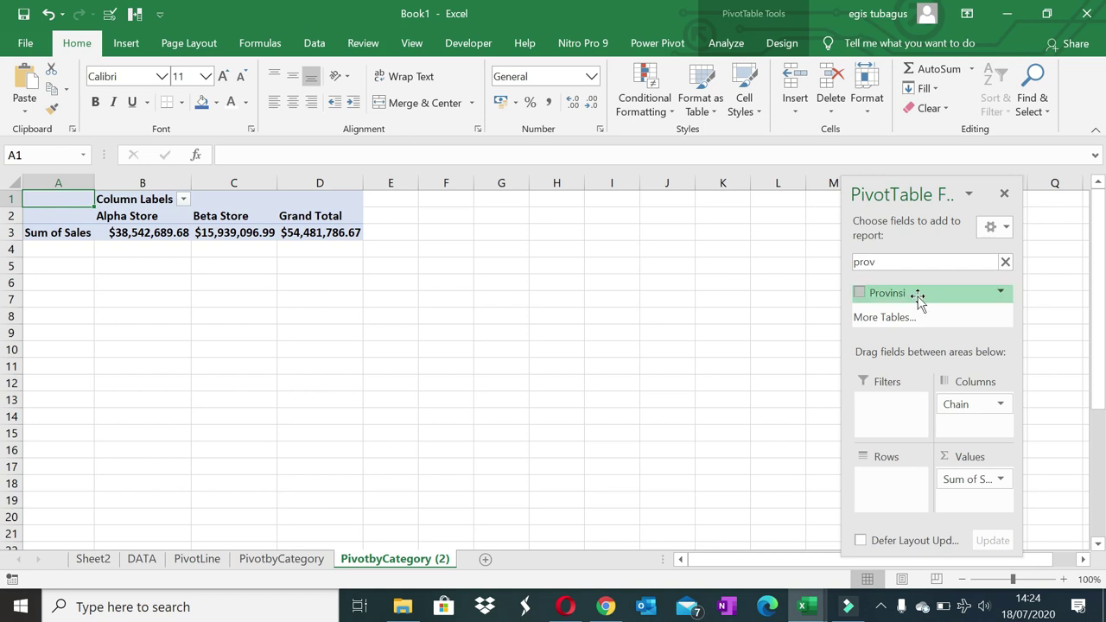
drag(918, 295, 904, 483)
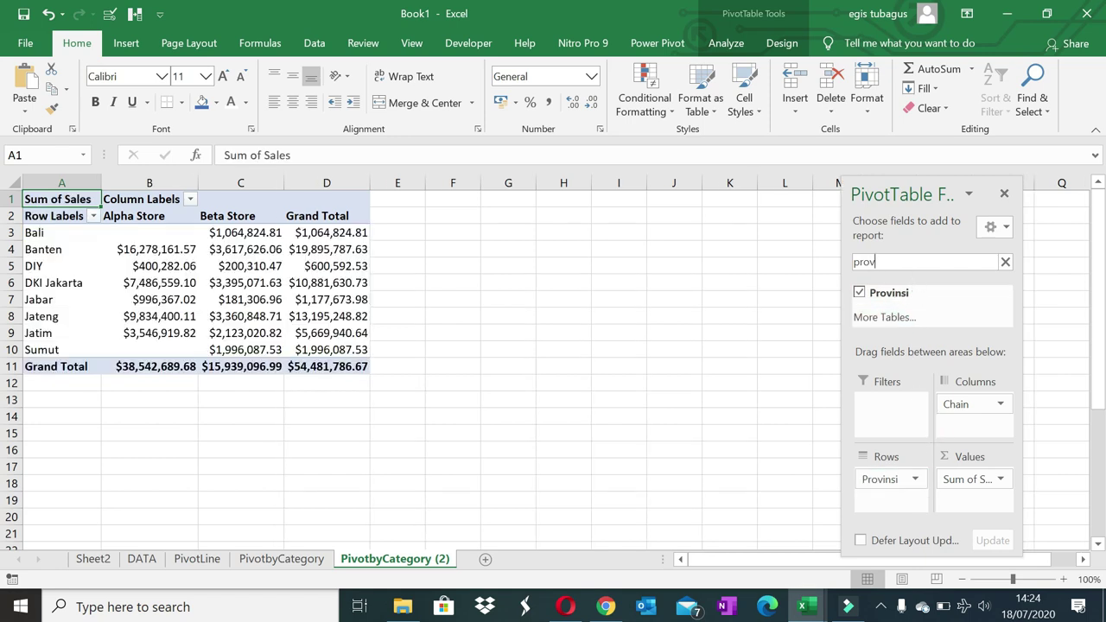
text(sales)
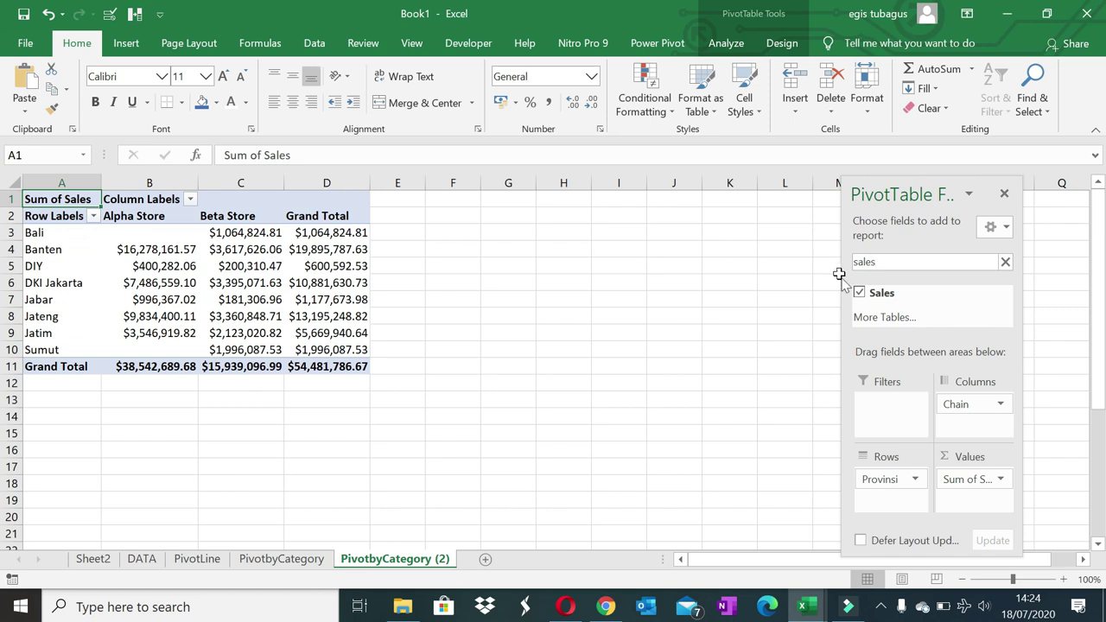
drag(881, 293, 901, 491)
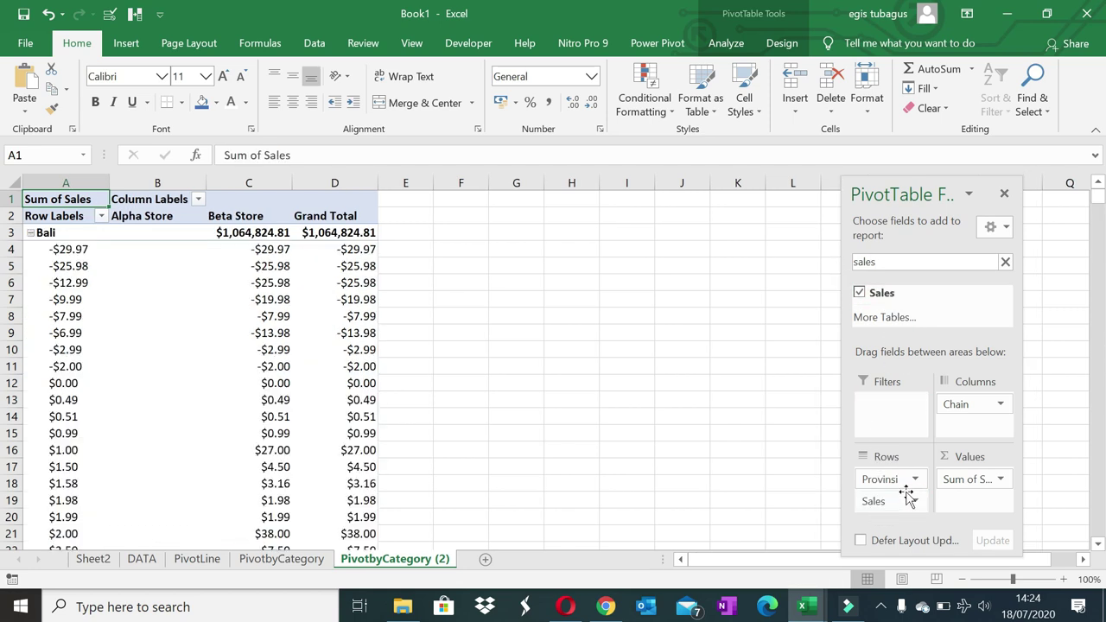
drag(896, 508, 807, 432)
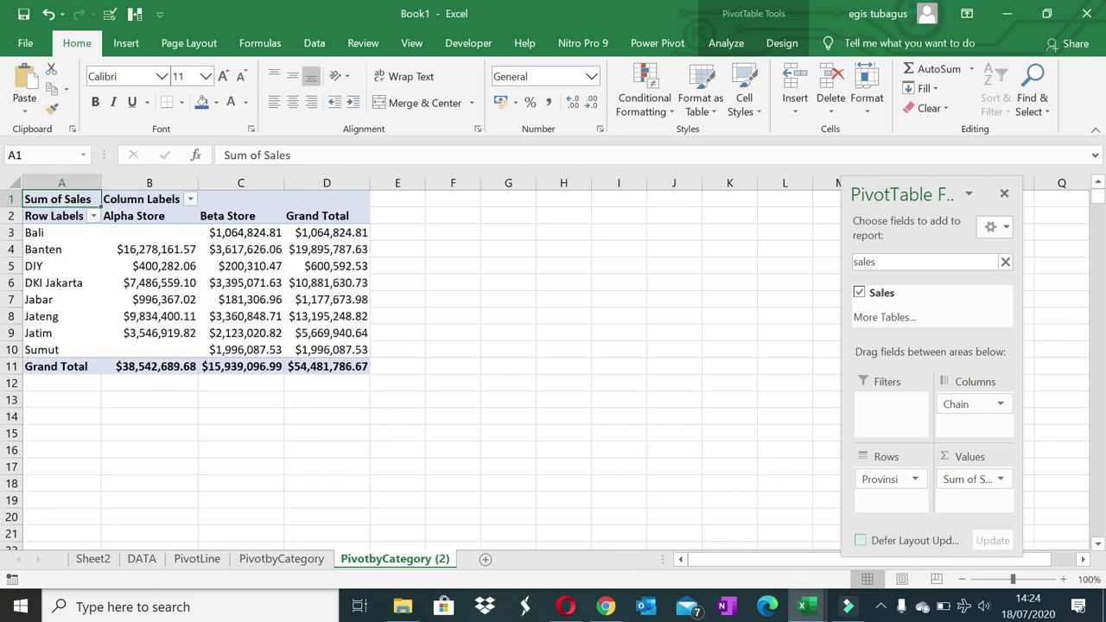
- Nest Manager under Provinsi in the pivot rows
click(143, 560)
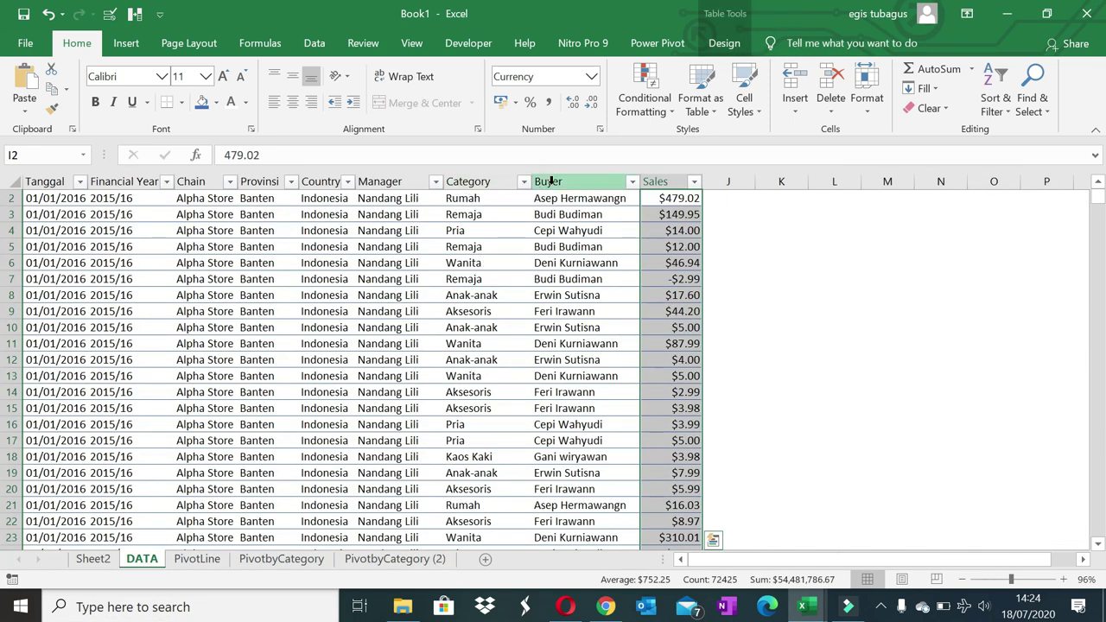
click(371, 562)
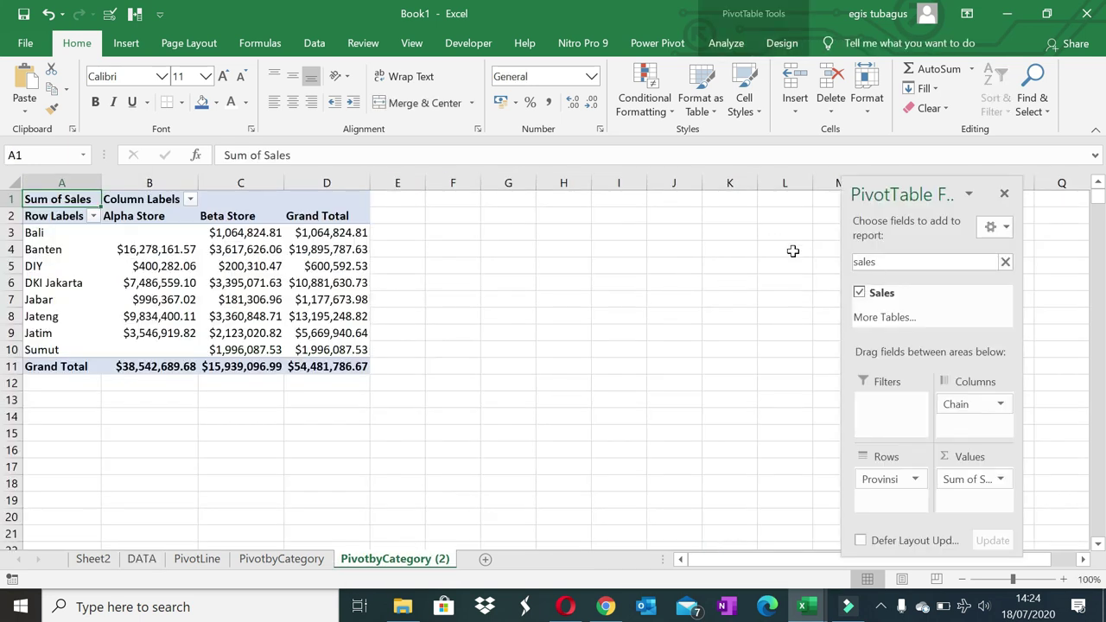
key(ctrl+a)
text(mana)
mouse_move(889, 293)
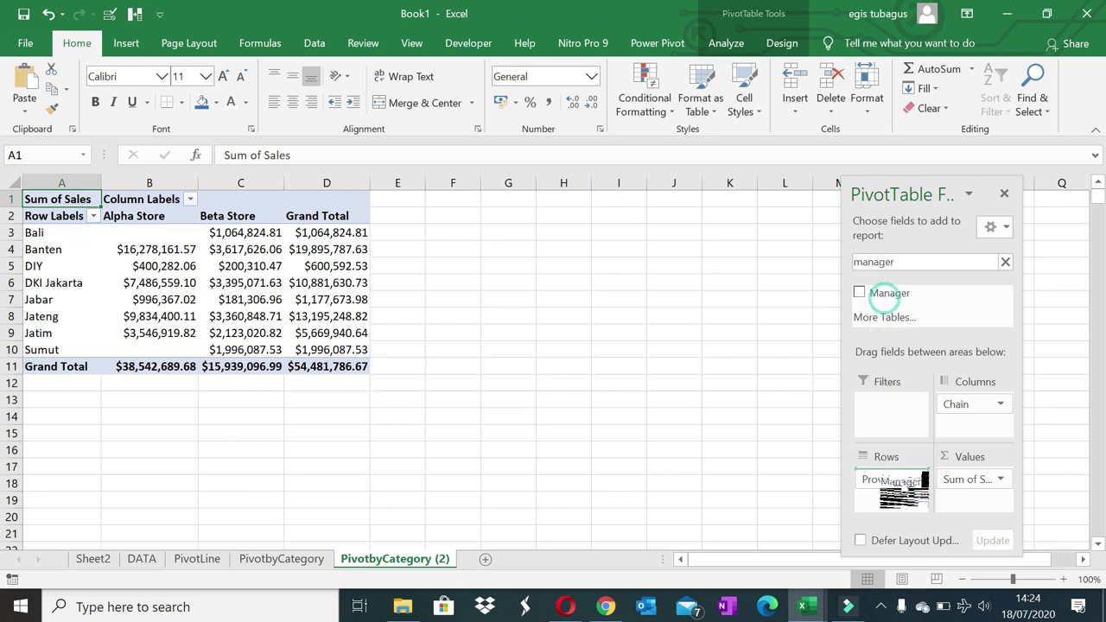
drag(885, 294, 904, 502)
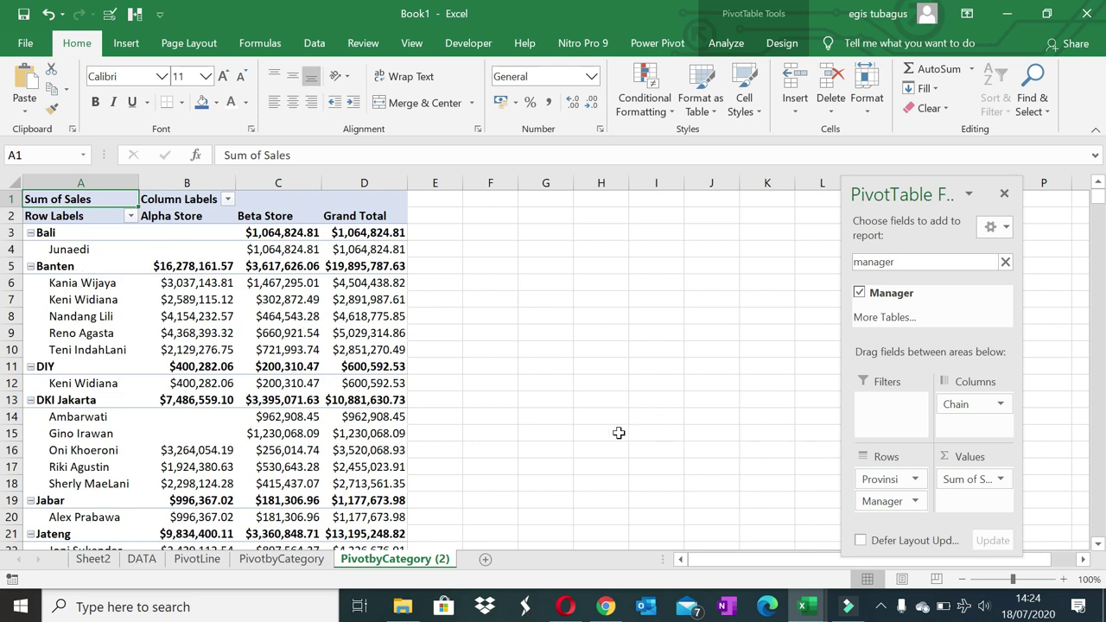
- Insert a clustered bar PivotChart and place it, enlarged, right of the pivot table
click(318, 317)
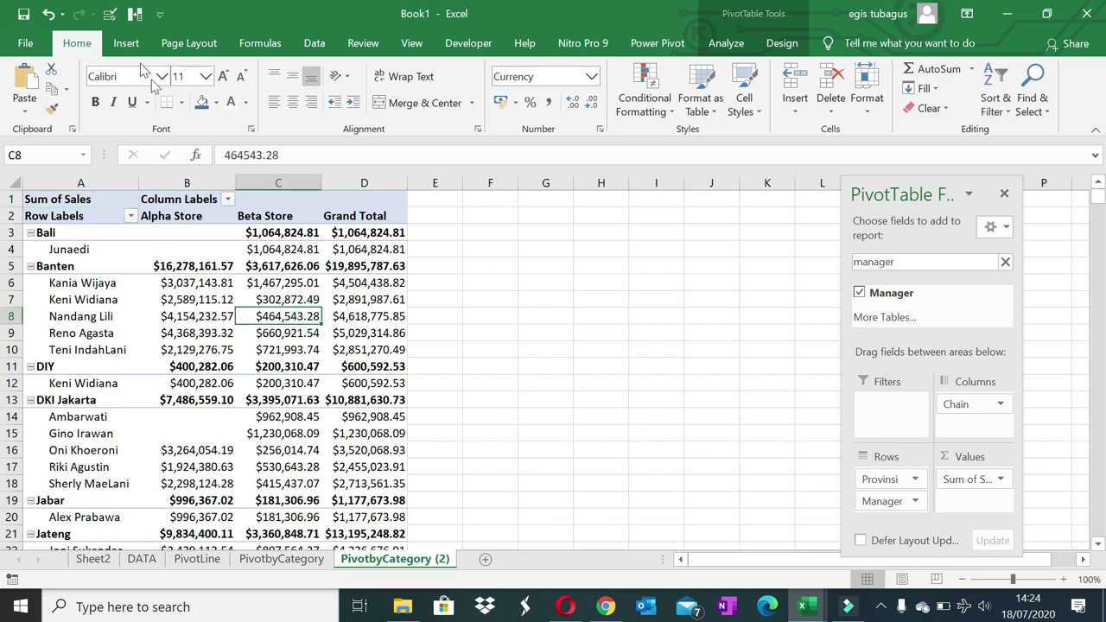
click(123, 44)
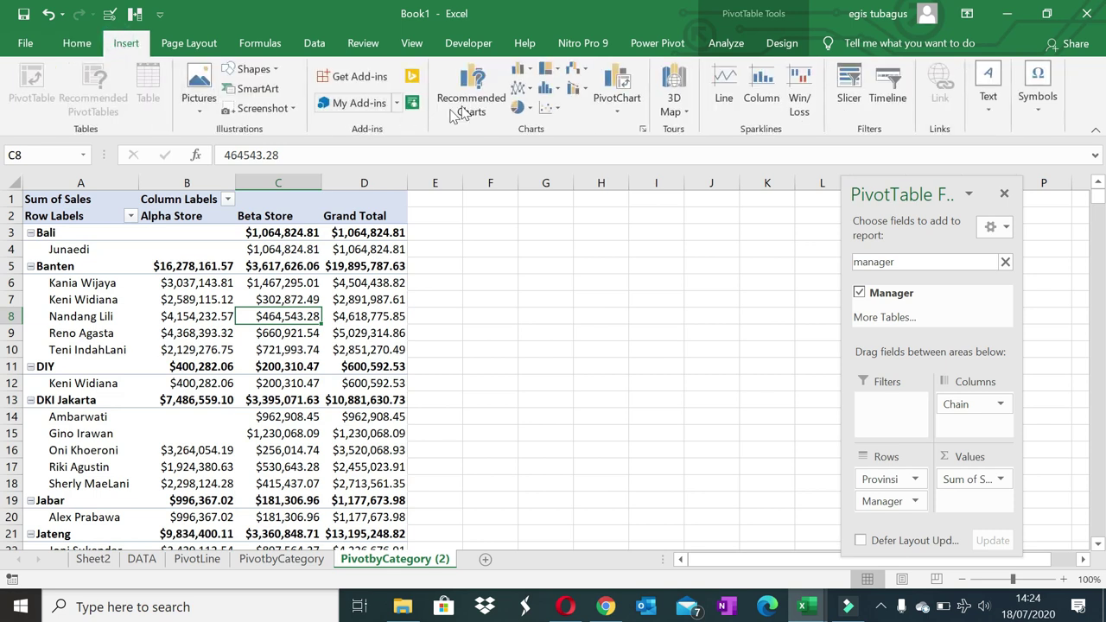
click(497, 99)
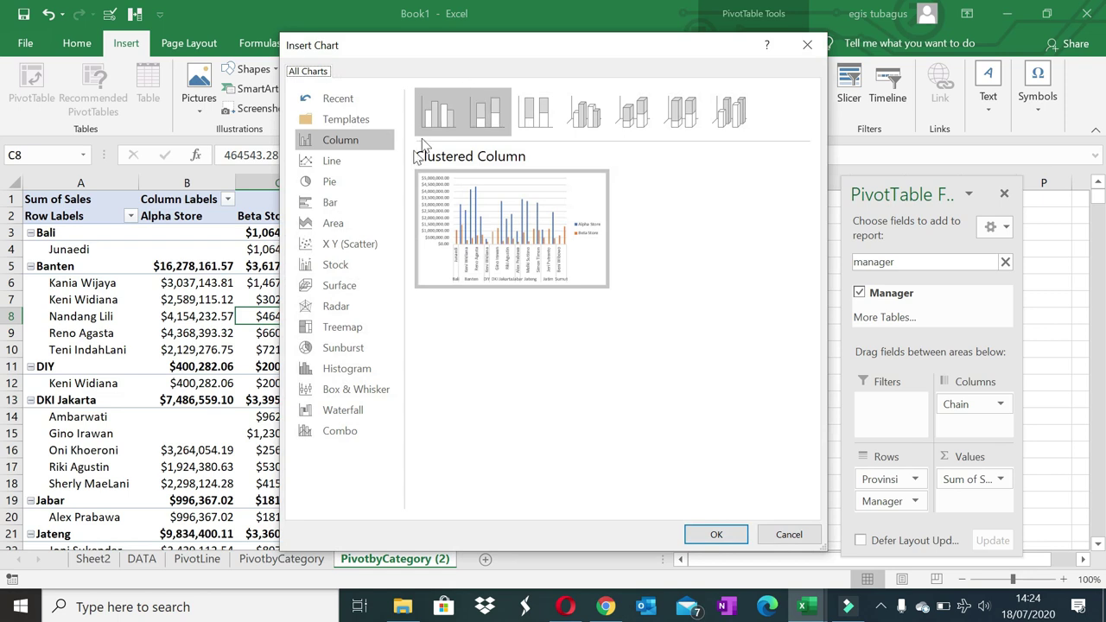
click(337, 204)
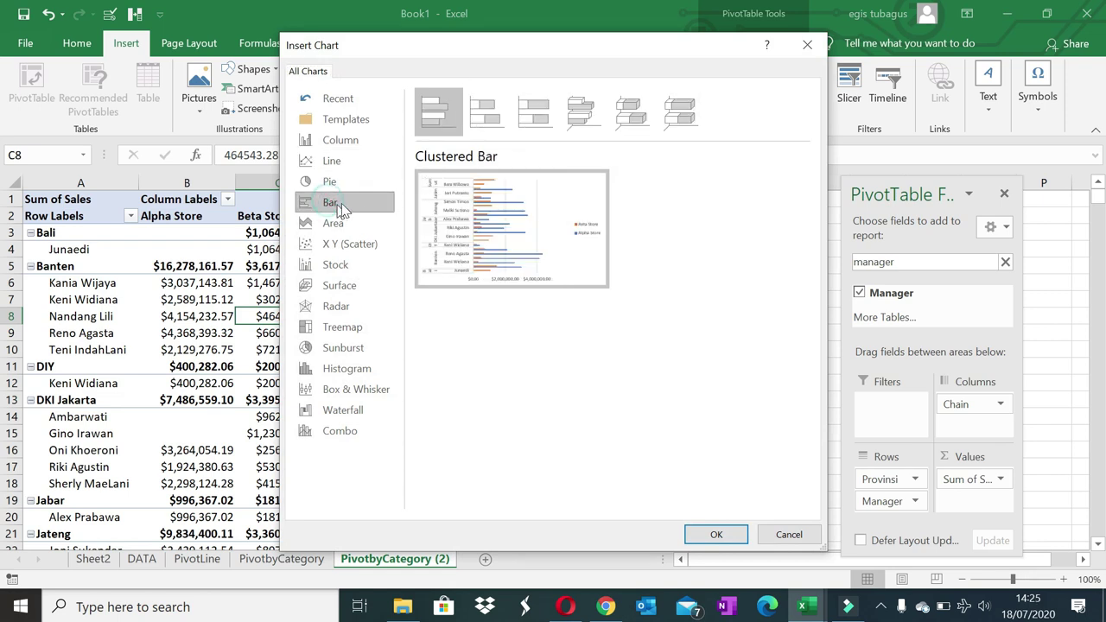
click(717, 533)
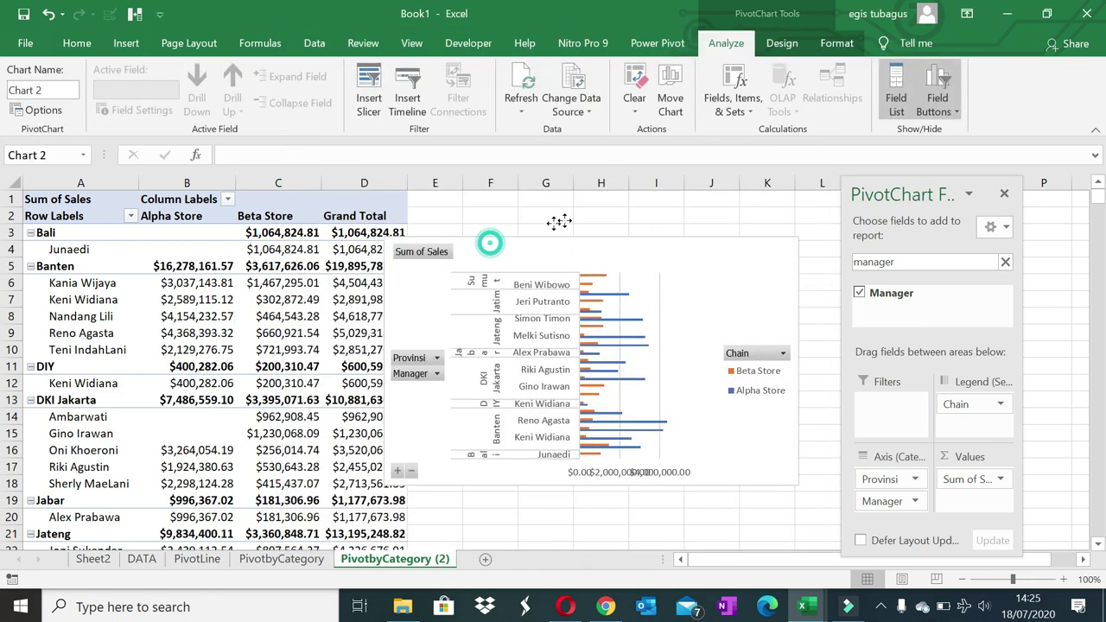
drag(490, 250, 580, 223)
drag(642, 470, 679, 600)
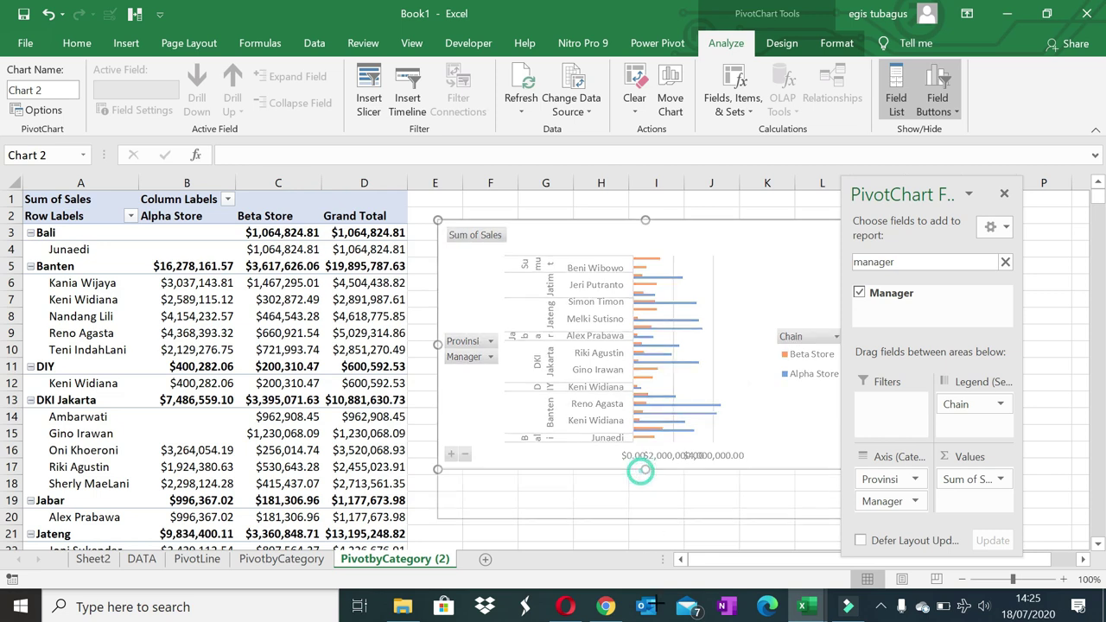
- Delete the chart's legend and select its vertical gridlines
click(1004, 196)
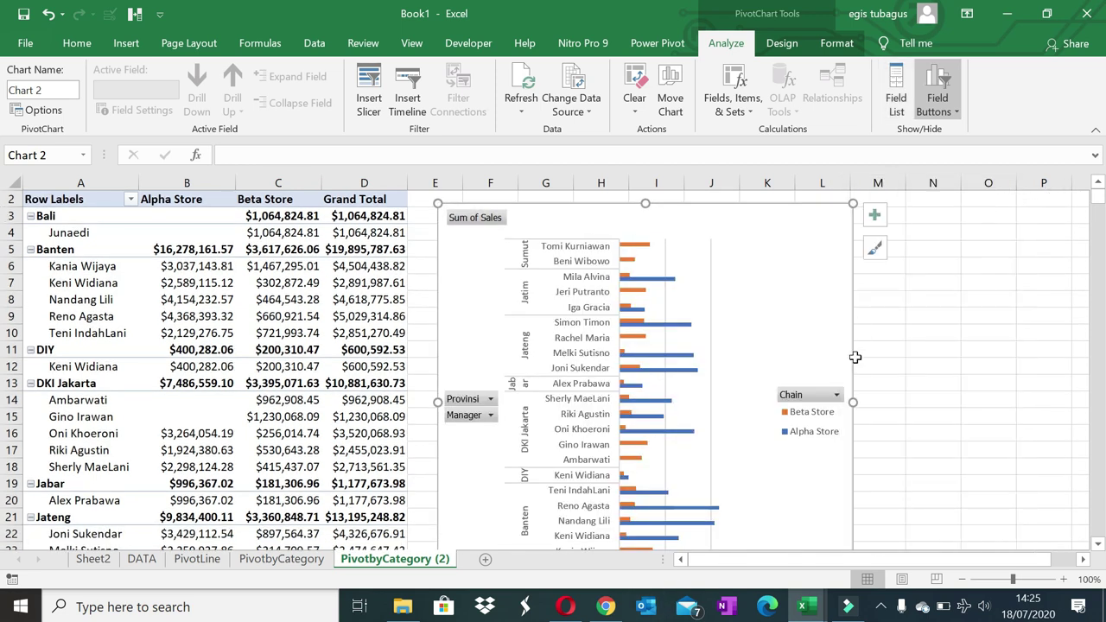
click(805, 437)
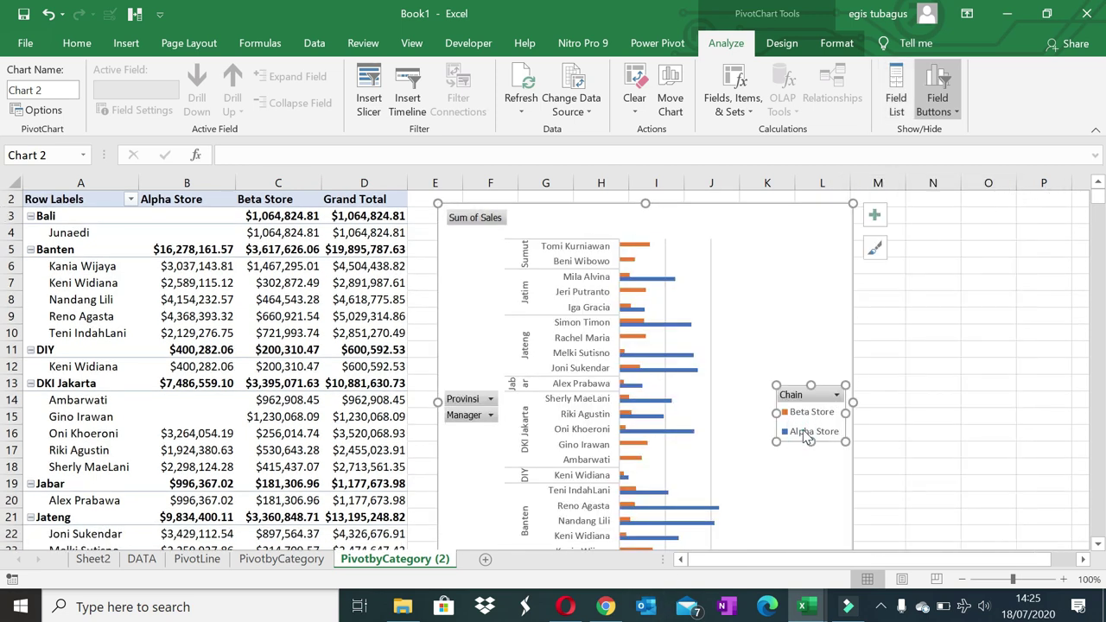
key(Delete)
right_click(487, 413)
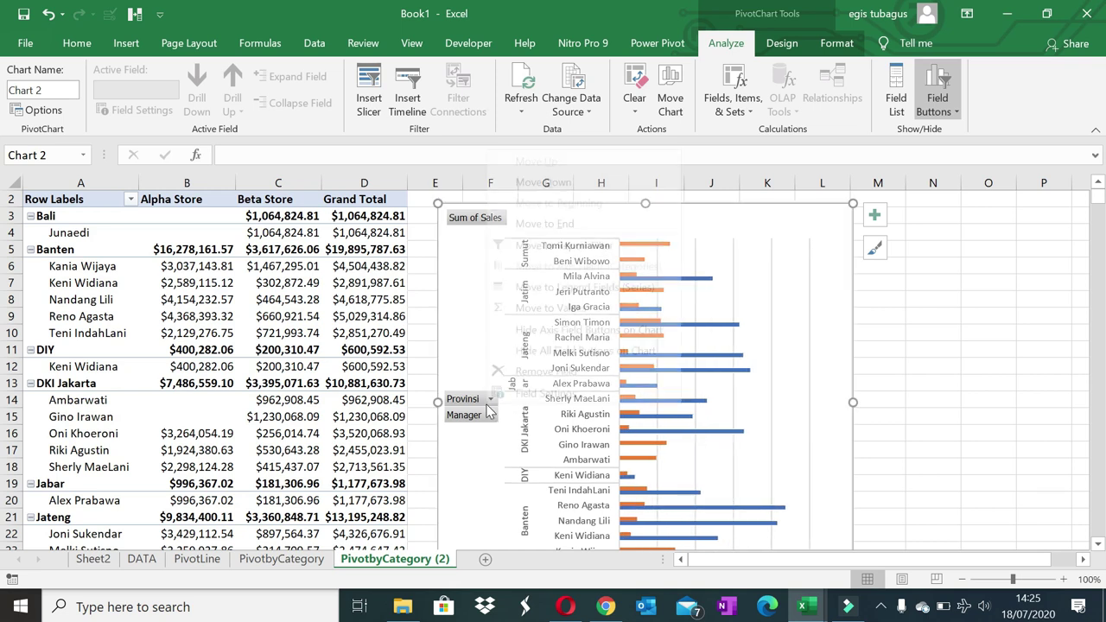
click(557, 358)
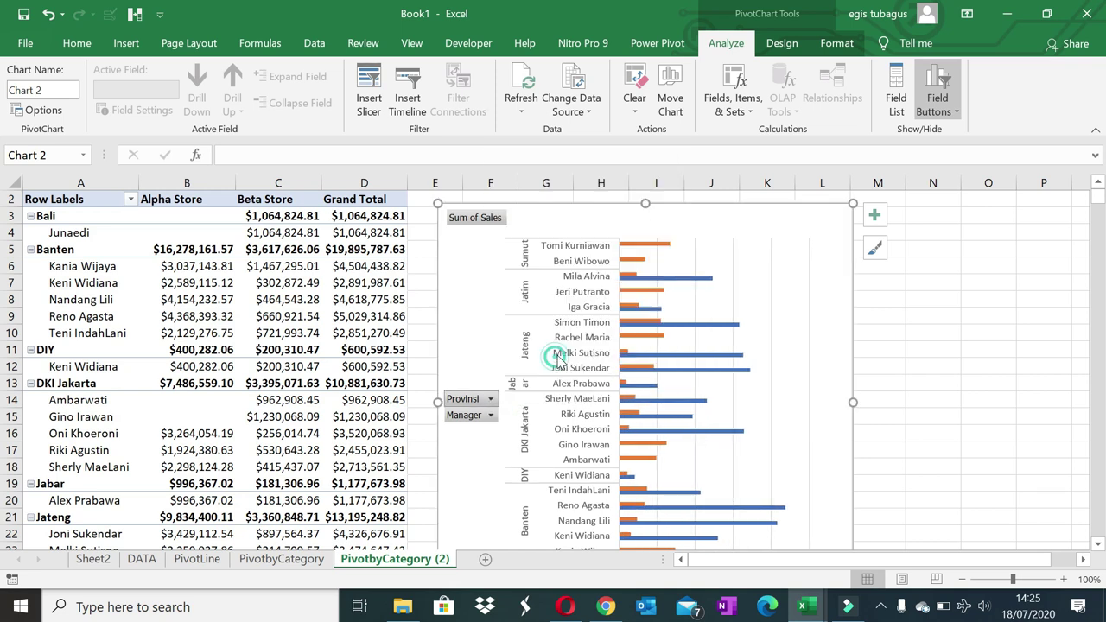
click(759, 340)
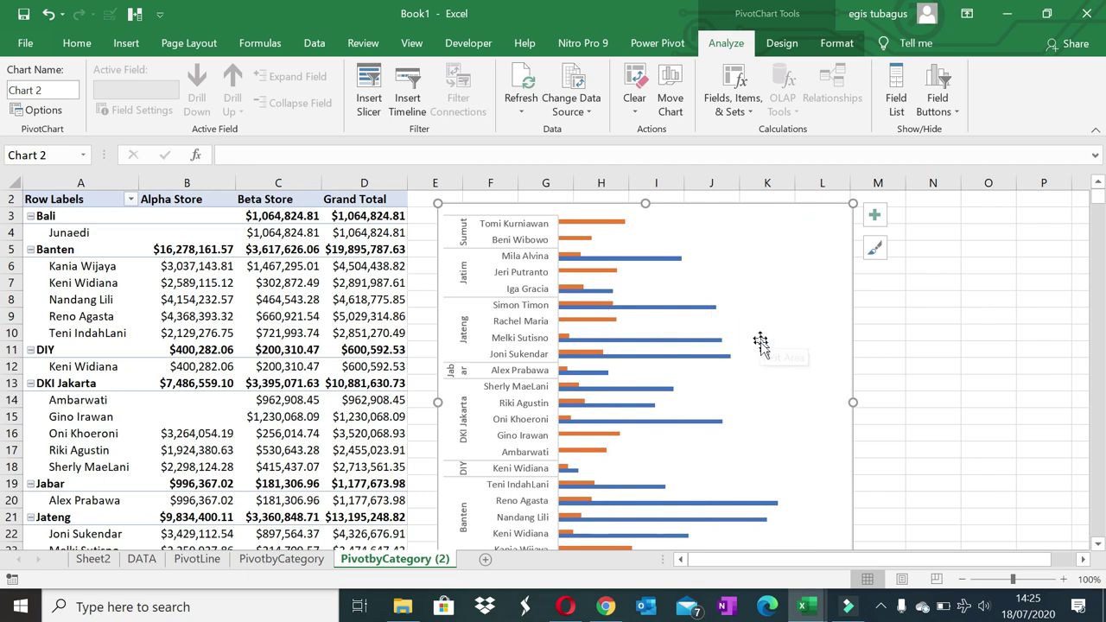
scroll(760, 346, down, 3)
- Set the value axis display units to Thousands with the label shown, and enlarge the chart
right_click(713, 440)
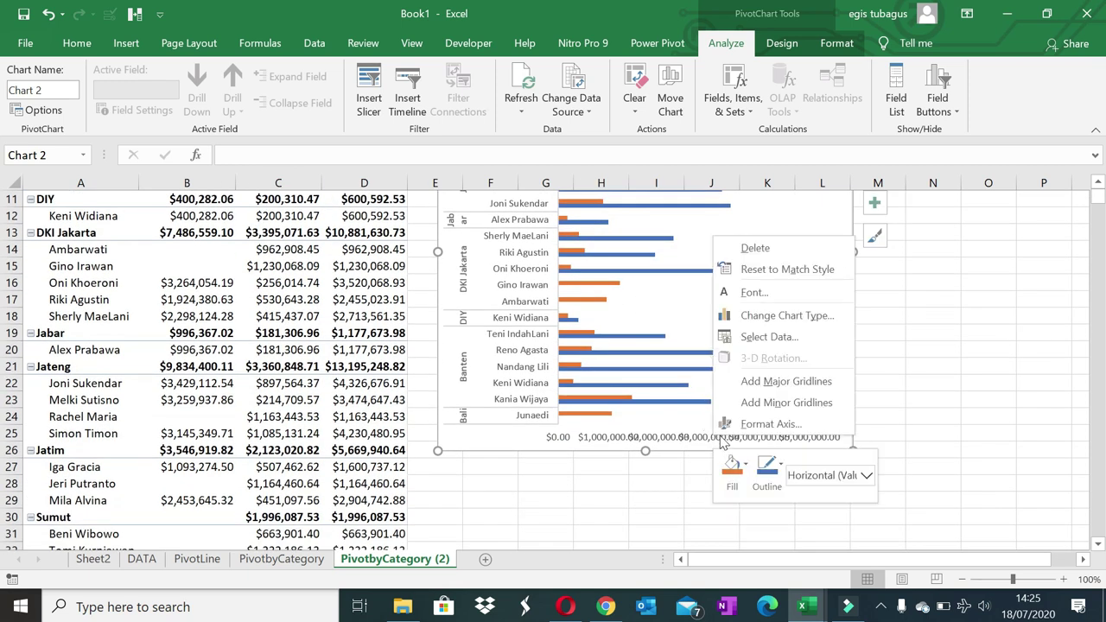
click(745, 424)
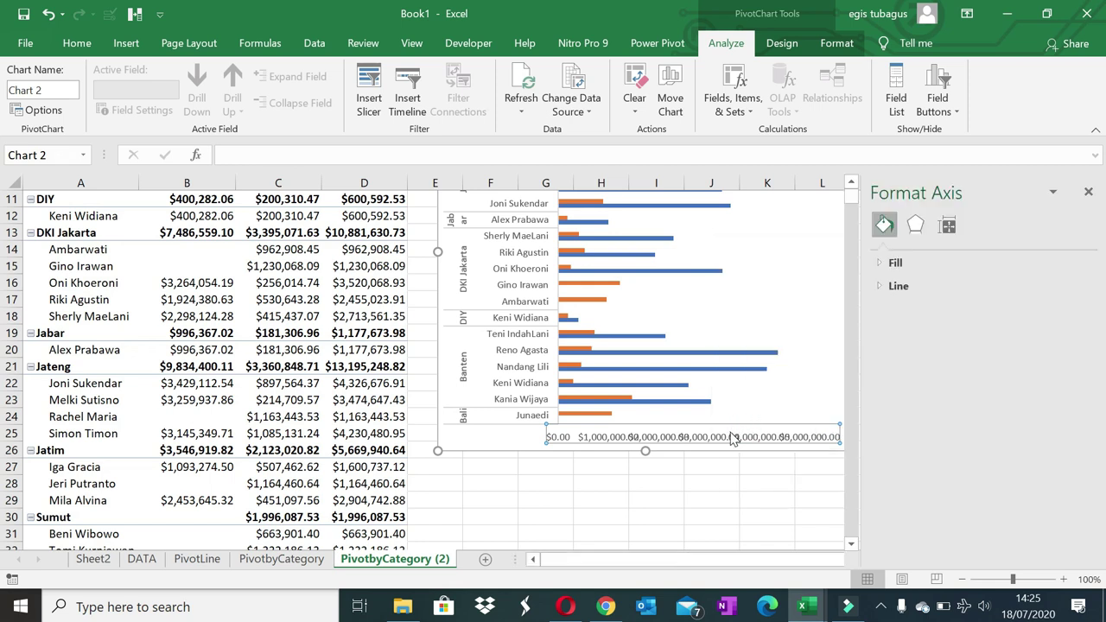
scroll(985, 475, down, 2)
scroll(991, 492, down, 1)
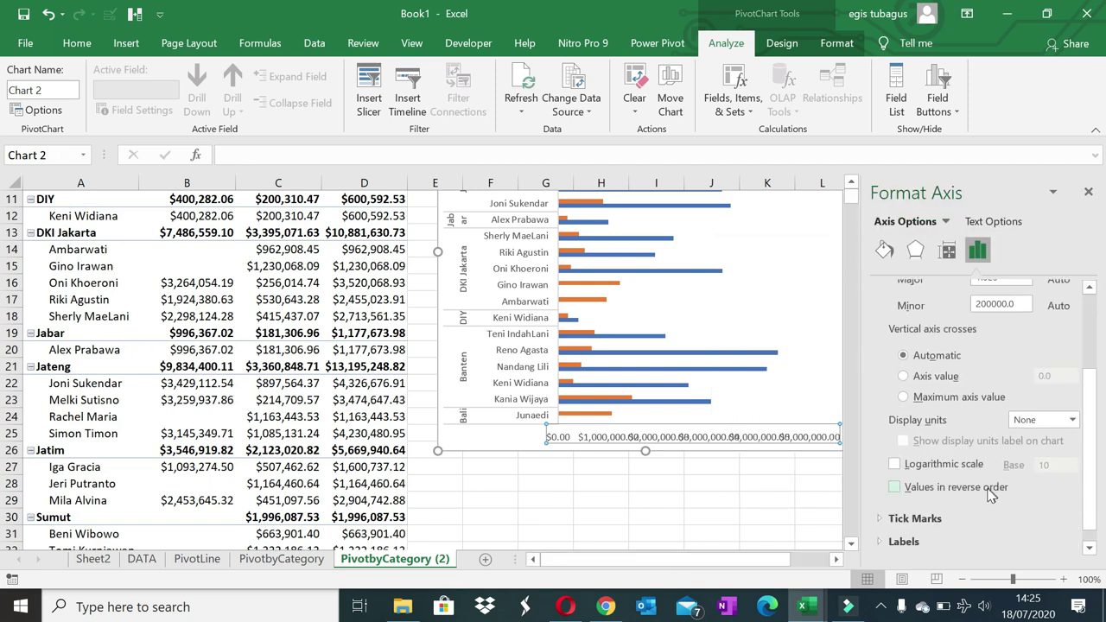
click(1072, 420)
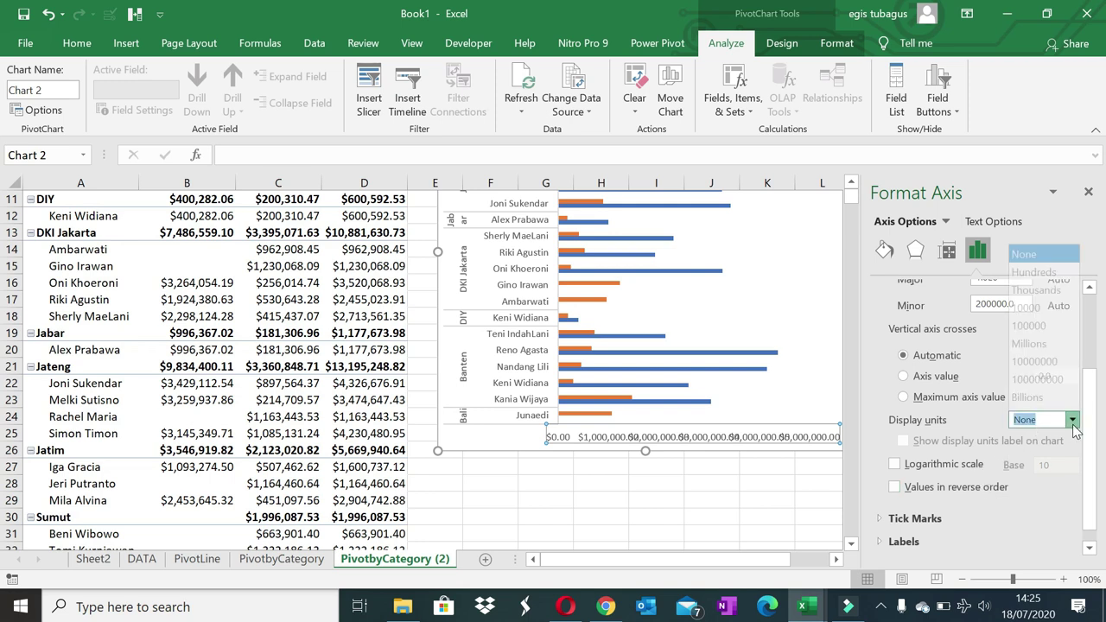
click(1036, 276)
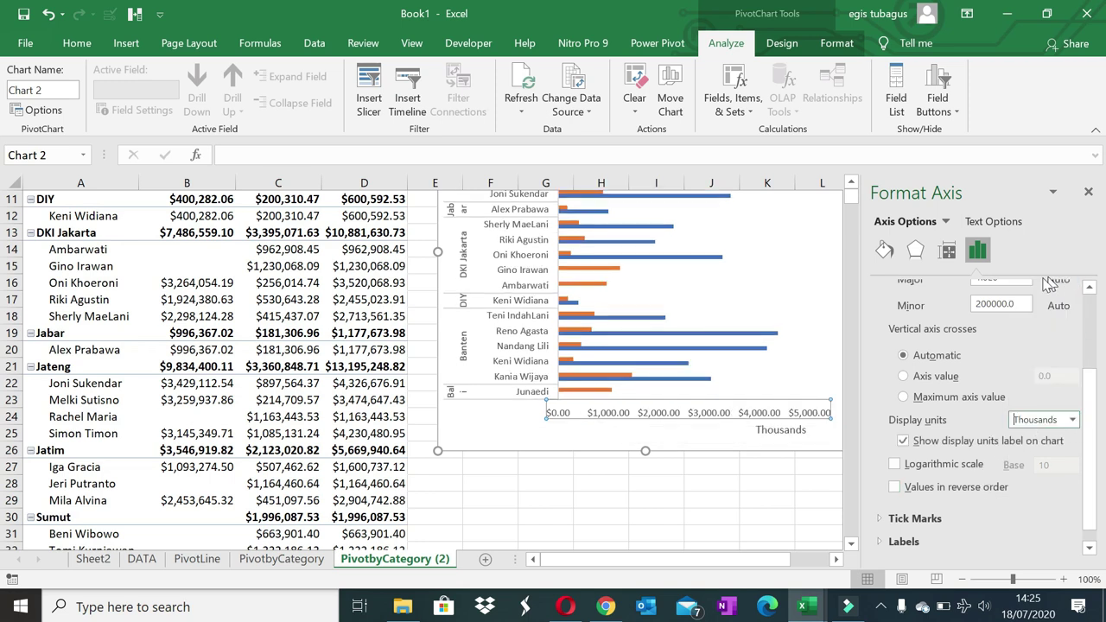
click(782, 488)
click(780, 430)
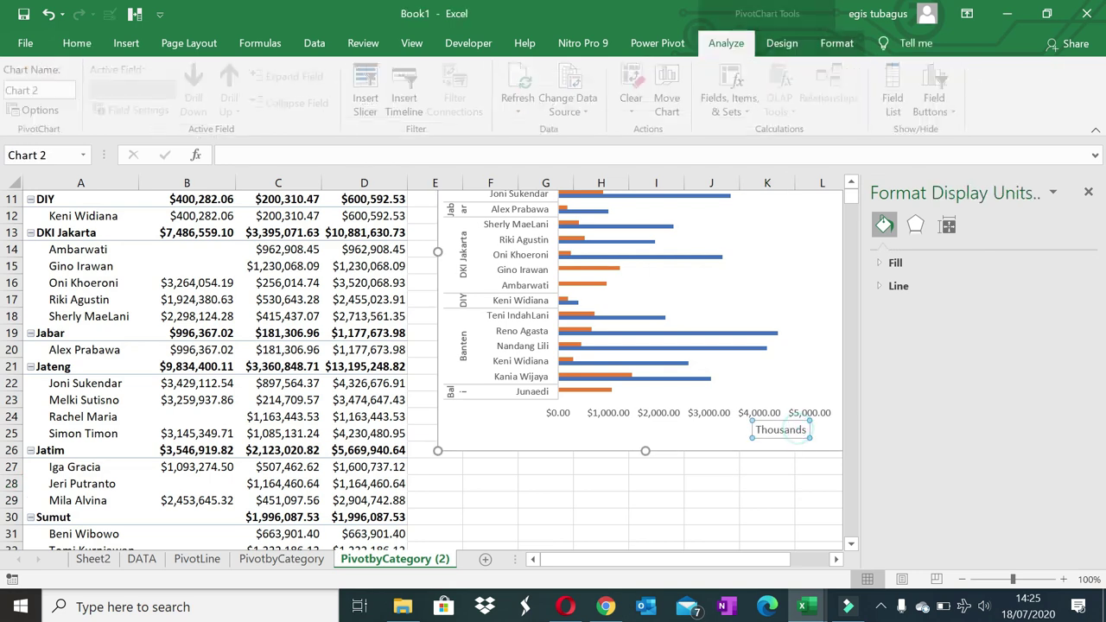
drag(700, 559, 763, 568)
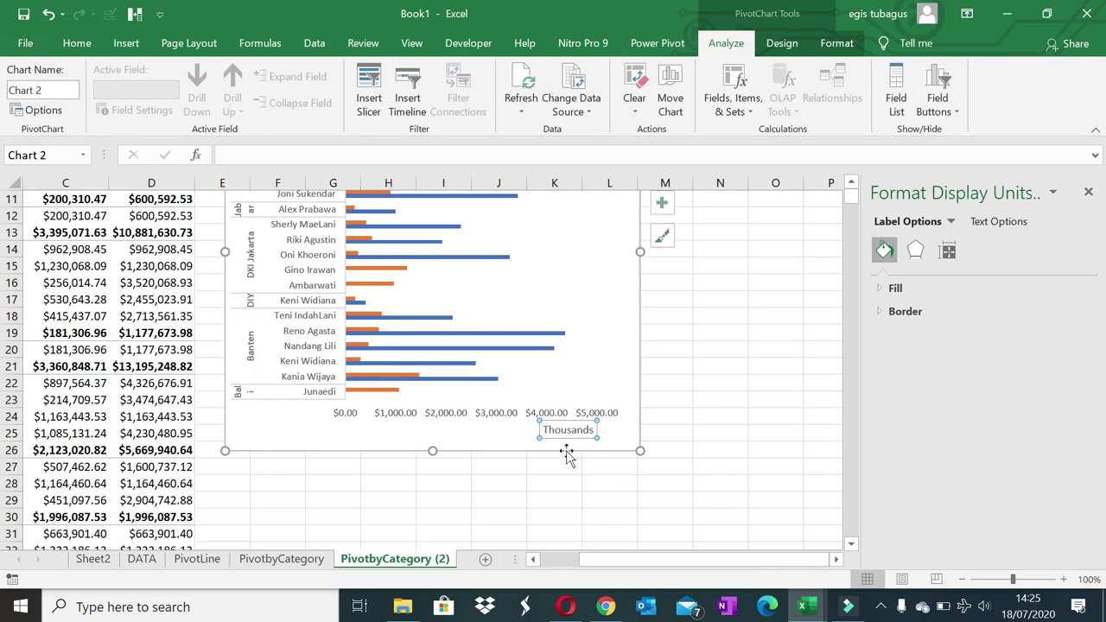
scroll(564, 456, up, 1)
scroll(560, 452, up, 2)
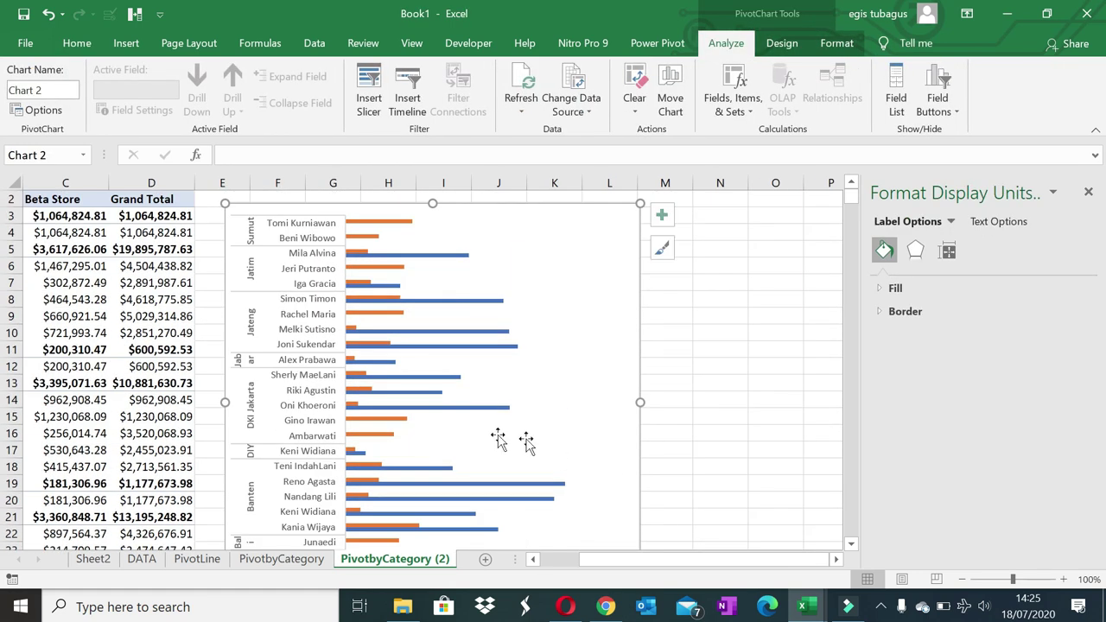
scroll(526, 443, down, 2)
scroll(527, 444, down, 1)
- Sort the managers by Grand Total sales, smallest to largest
right_click(149, 320)
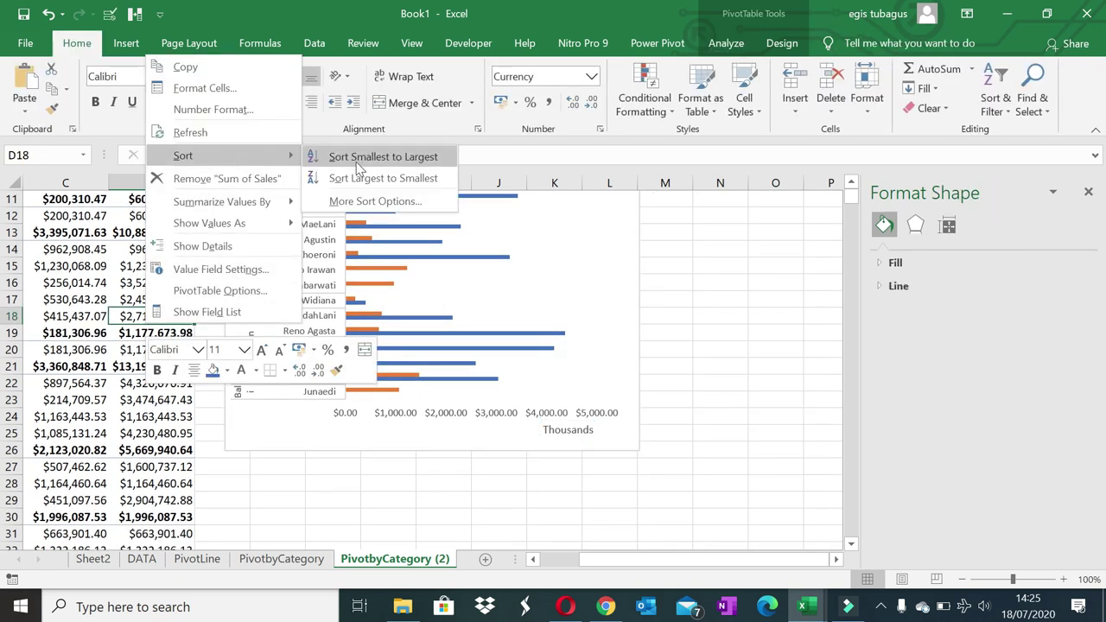
click(367, 157)
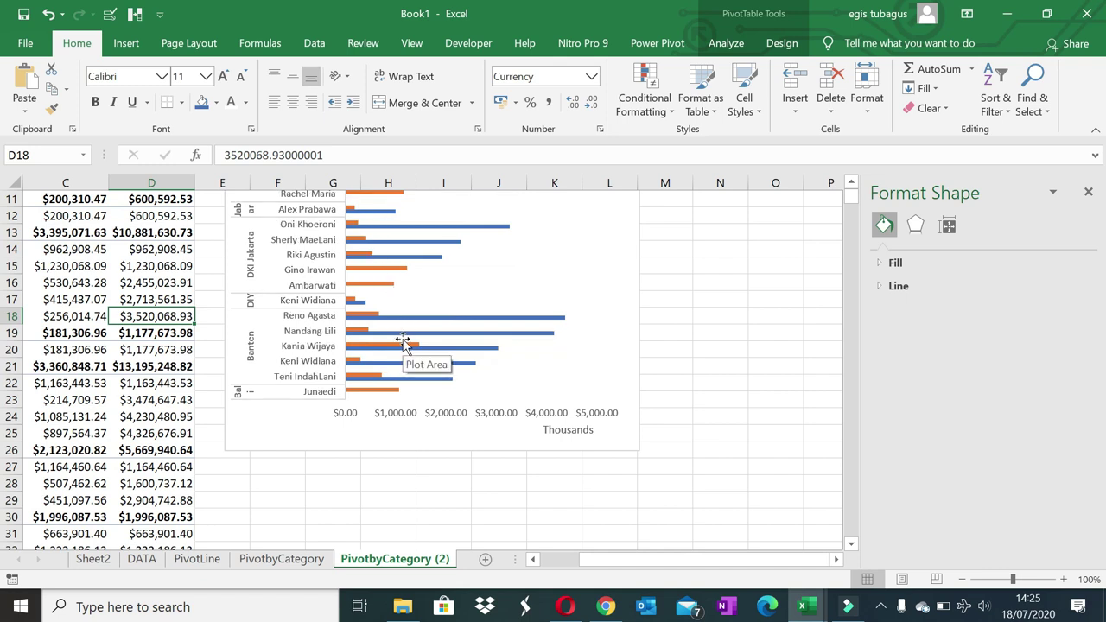
scroll(424, 346, up, 1)
scroll(436, 349, up, 2)
scroll(435, 352, up, 1)
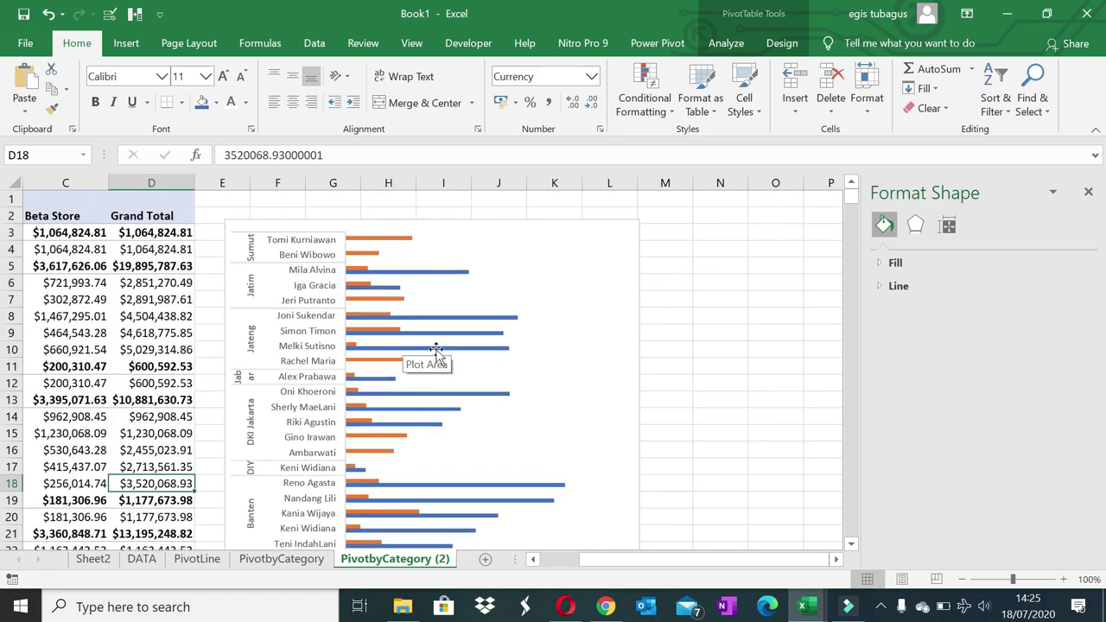
scroll(434, 355, down, 1)
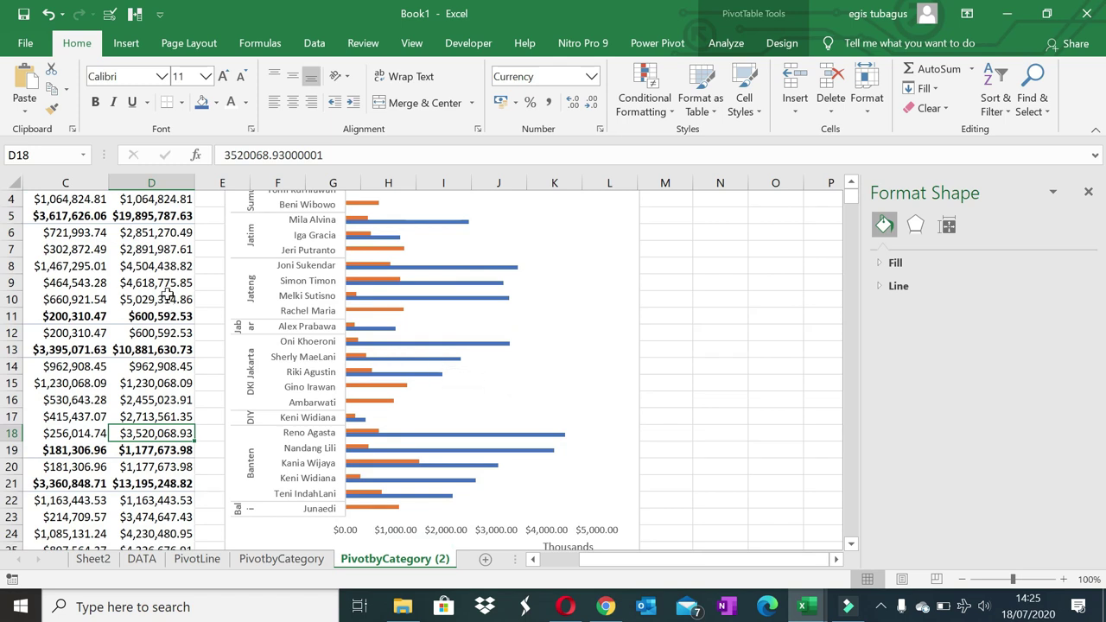
scroll(162, 287, up, 1)
- Sort the provinces by Grand Total from cell D3, smallest to largest
click(165, 230)
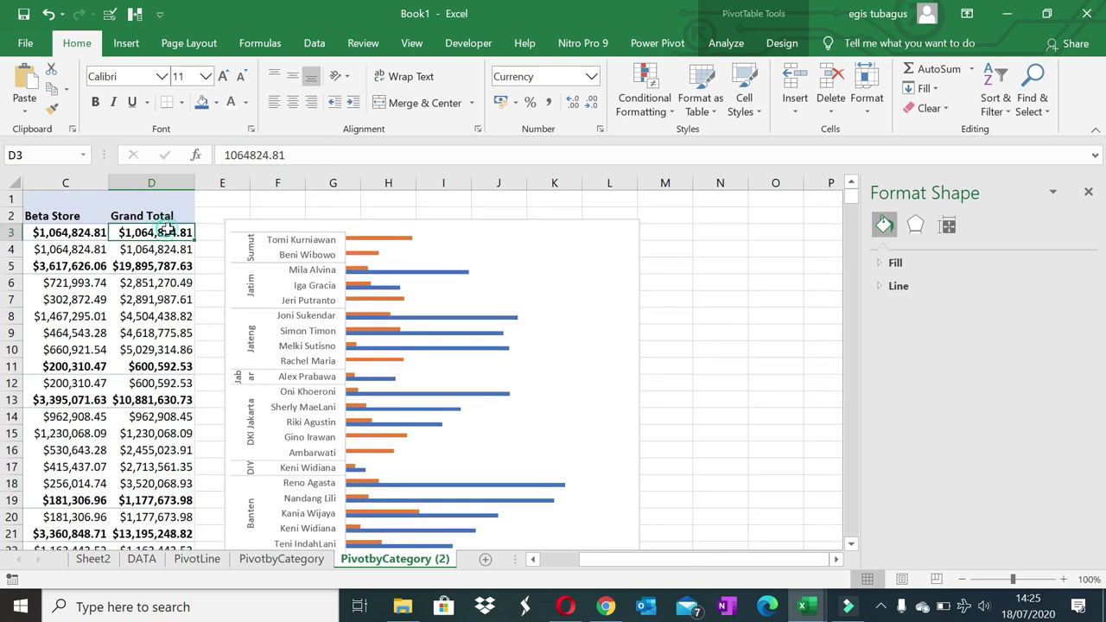
right_click(166, 232)
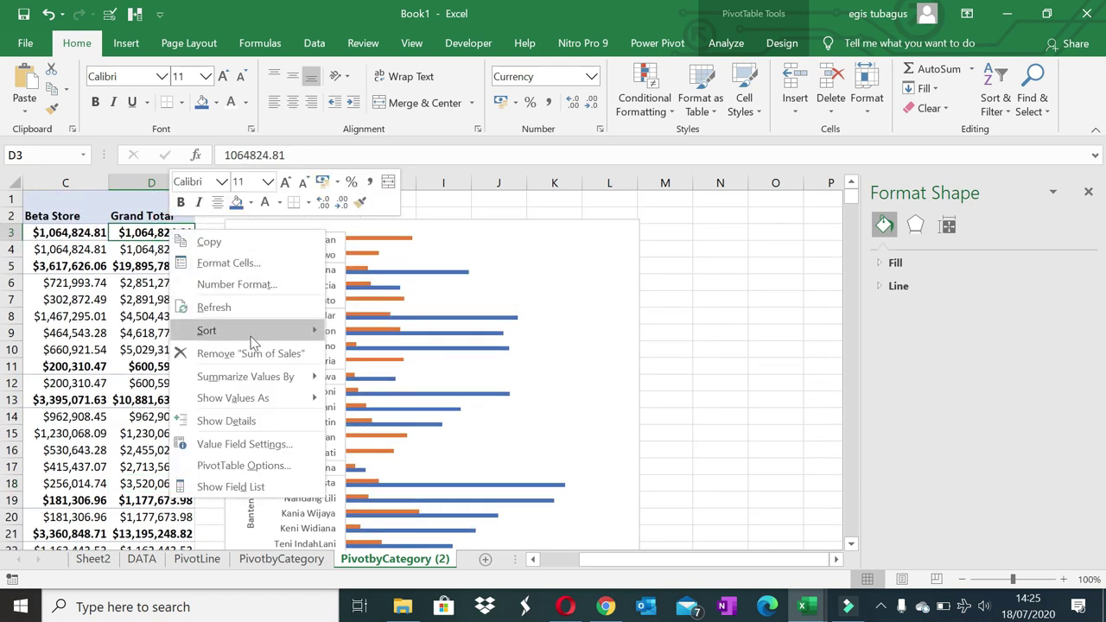
click(365, 332)
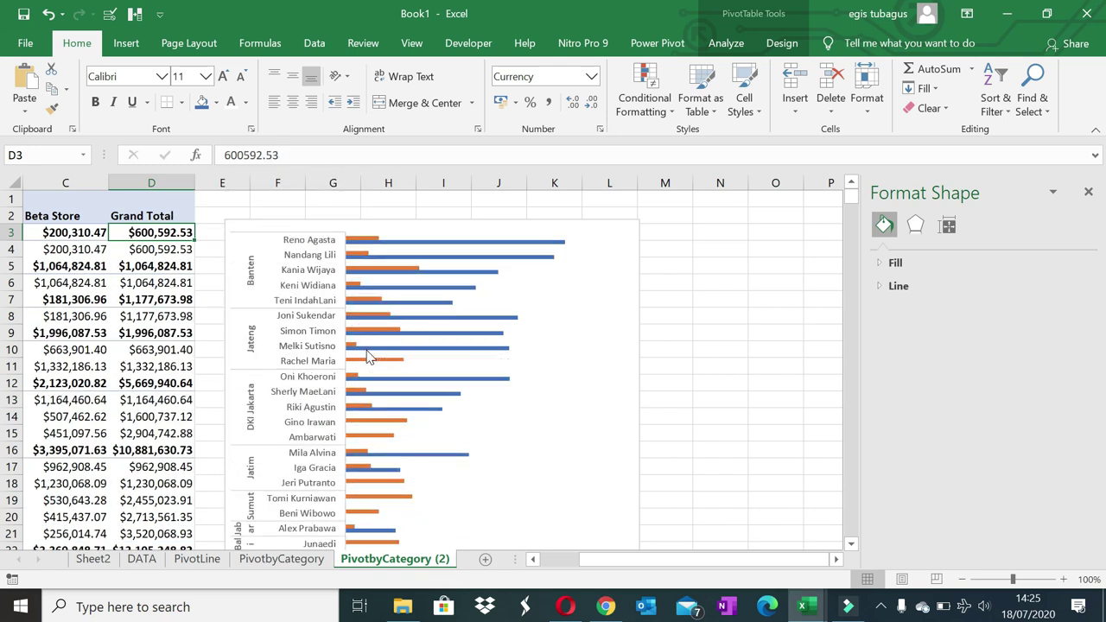
scroll(372, 359, down, 2)
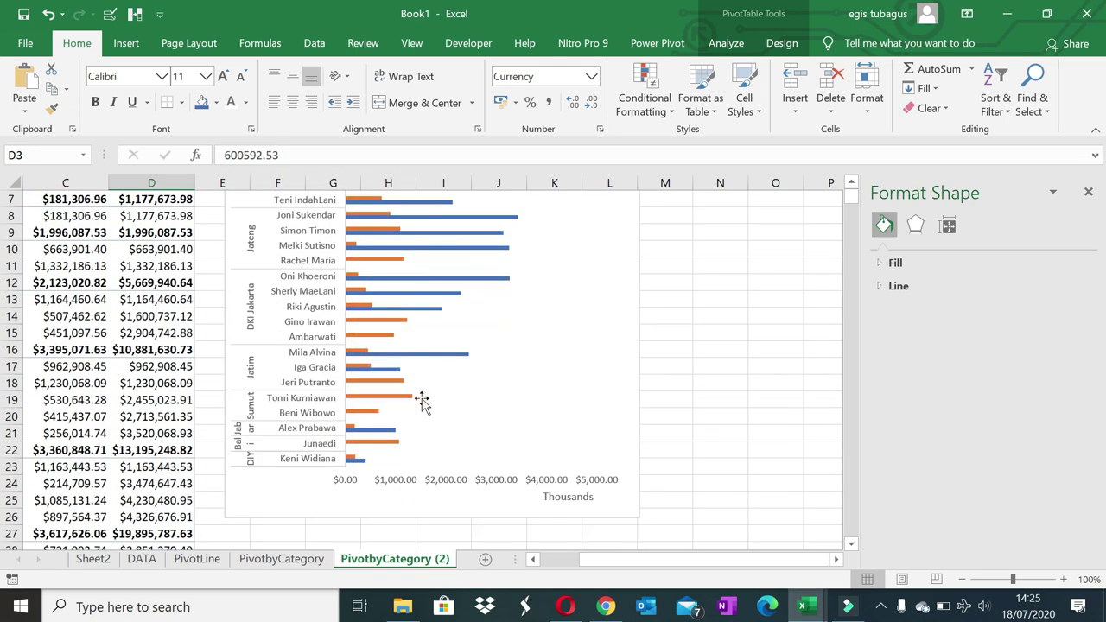
scroll(423, 402, up, 2)
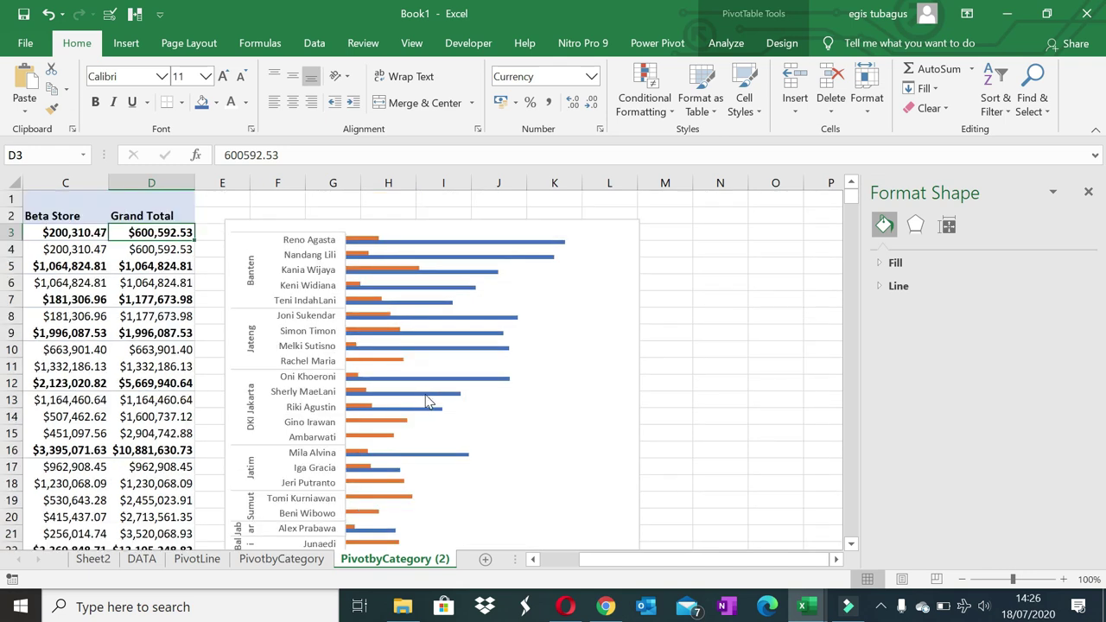
scroll(424, 399, down, 2)
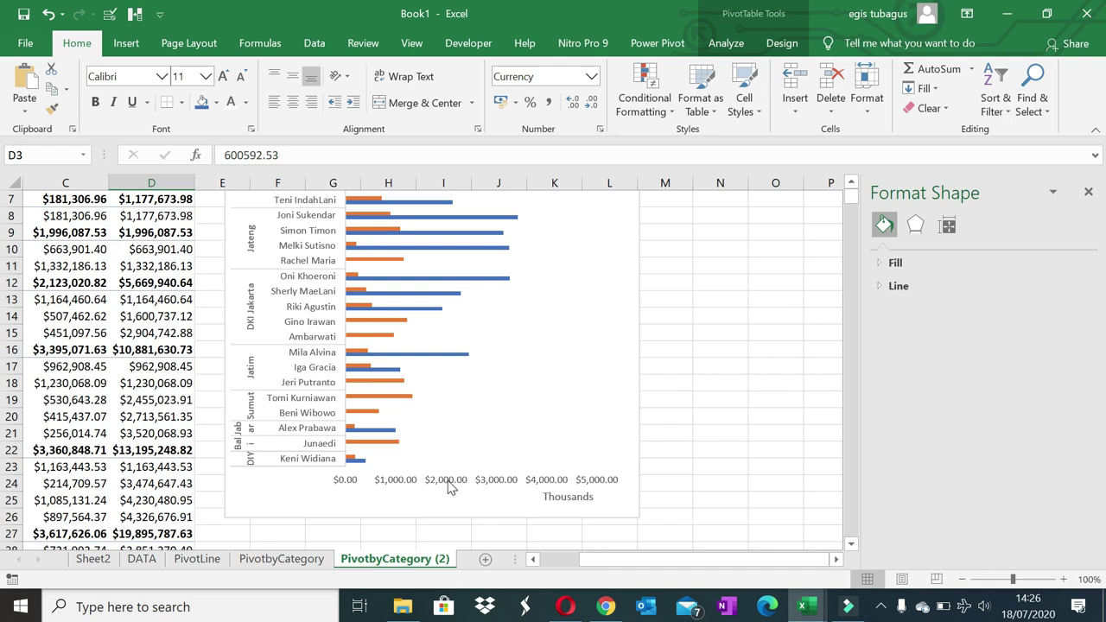
scroll(448, 484, up, 2)
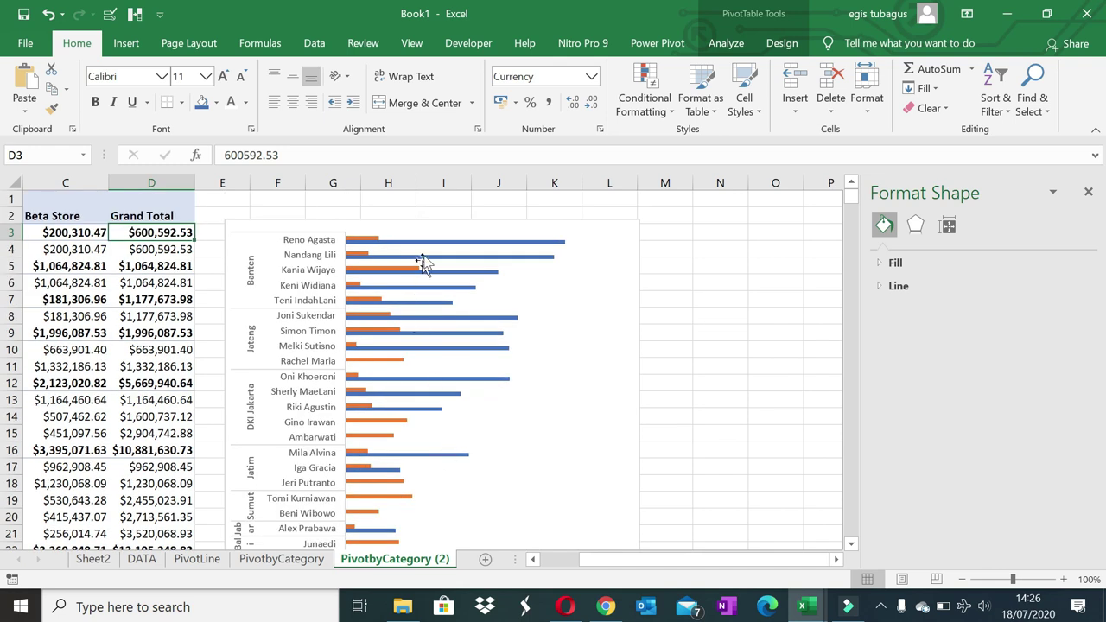
- On the PivotbyCategory sheet, give the category bar chart the title 'Sales By Category'
click(197, 559)
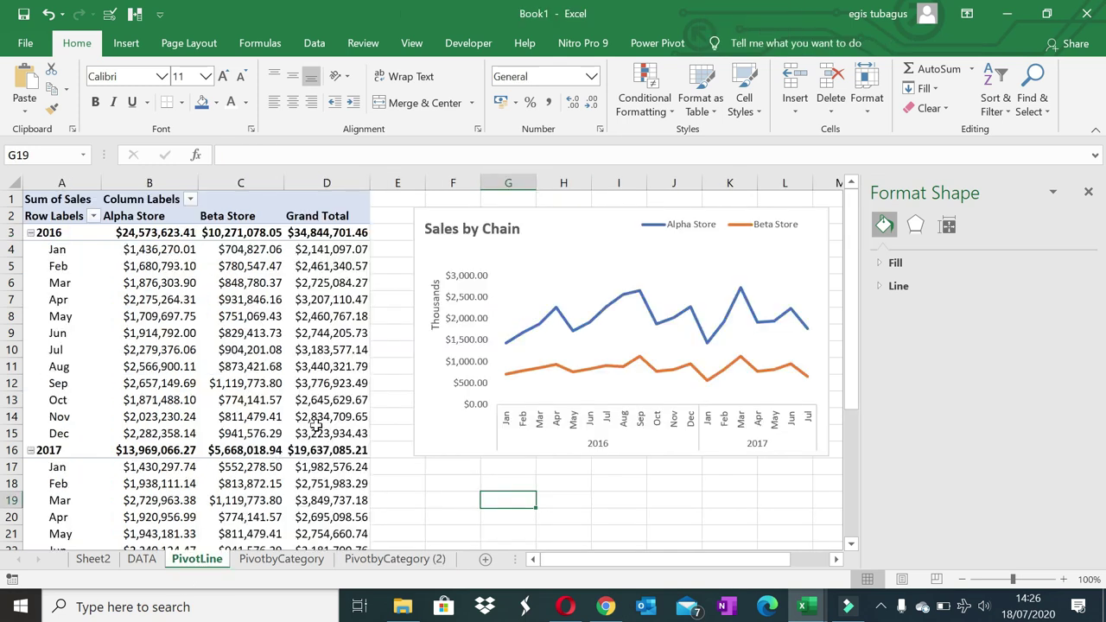
click(281, 559)
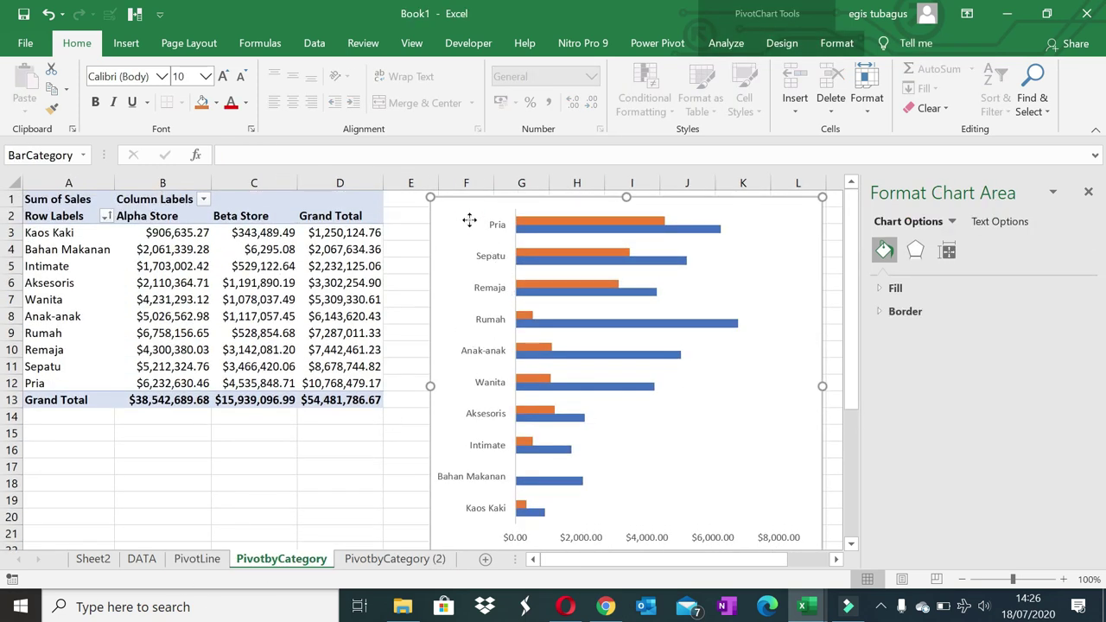
click(1089, 192)
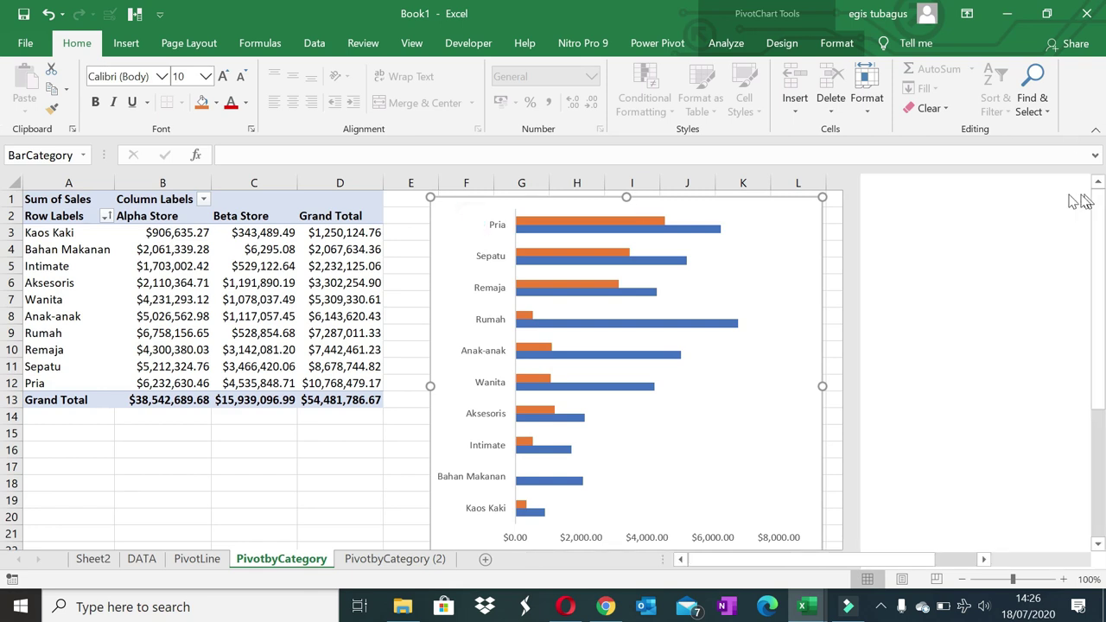
click(844, 213)
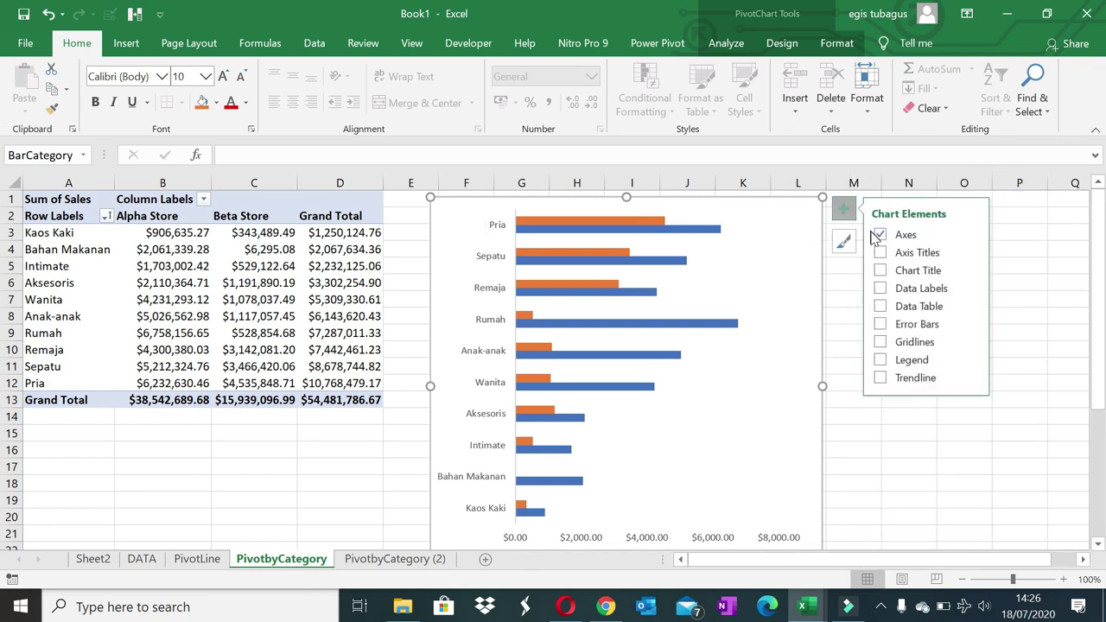
click(880, 271)
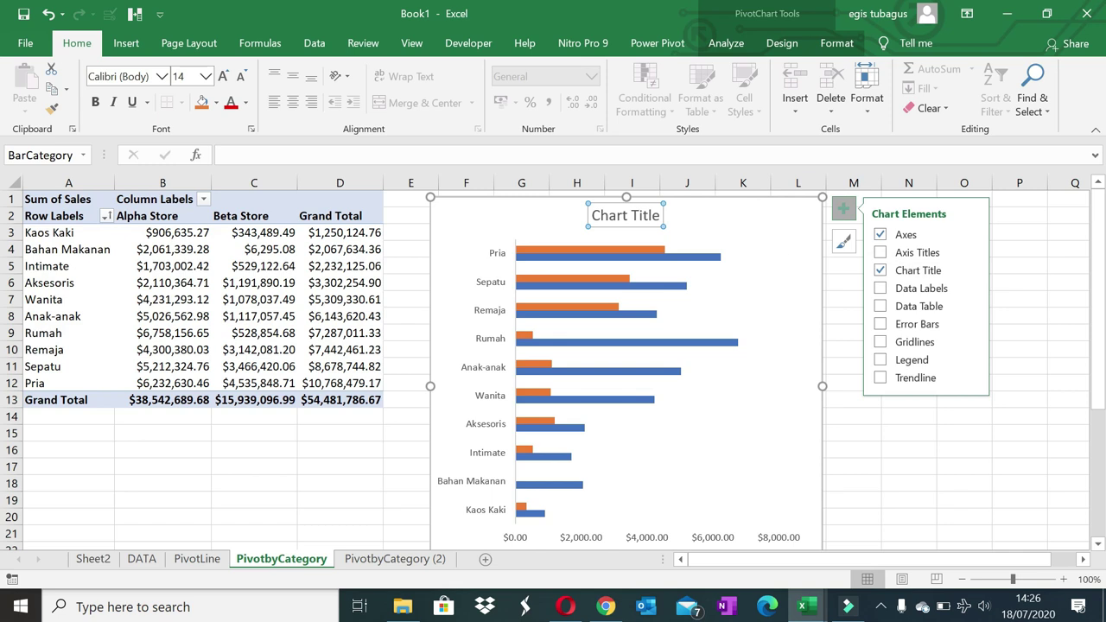
click(626, 216)
triple_click(629, 216)
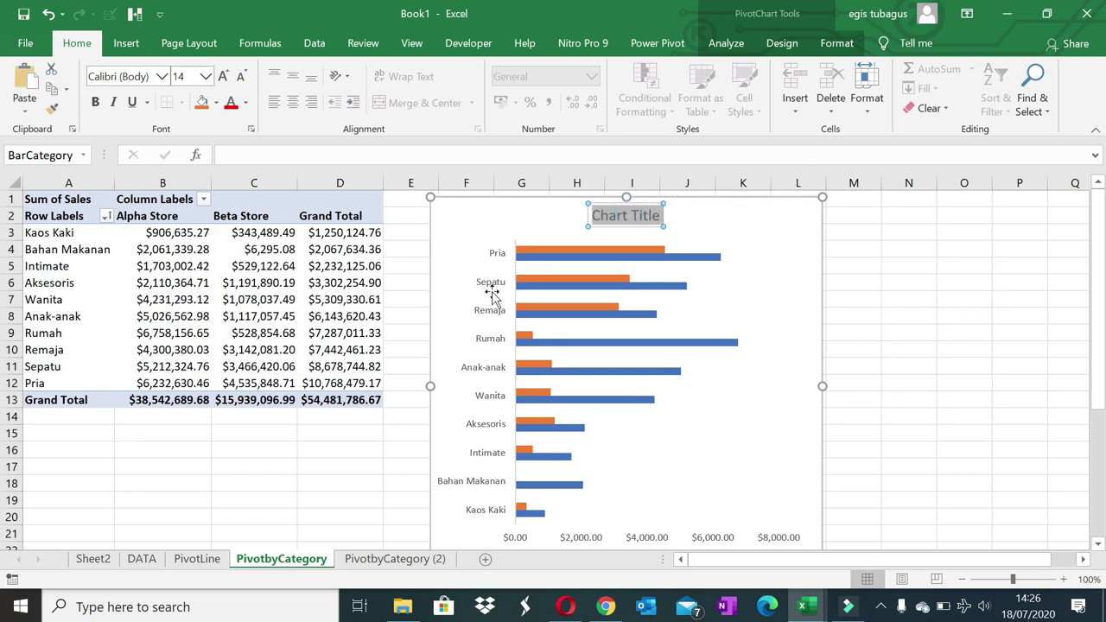
text(Sales)
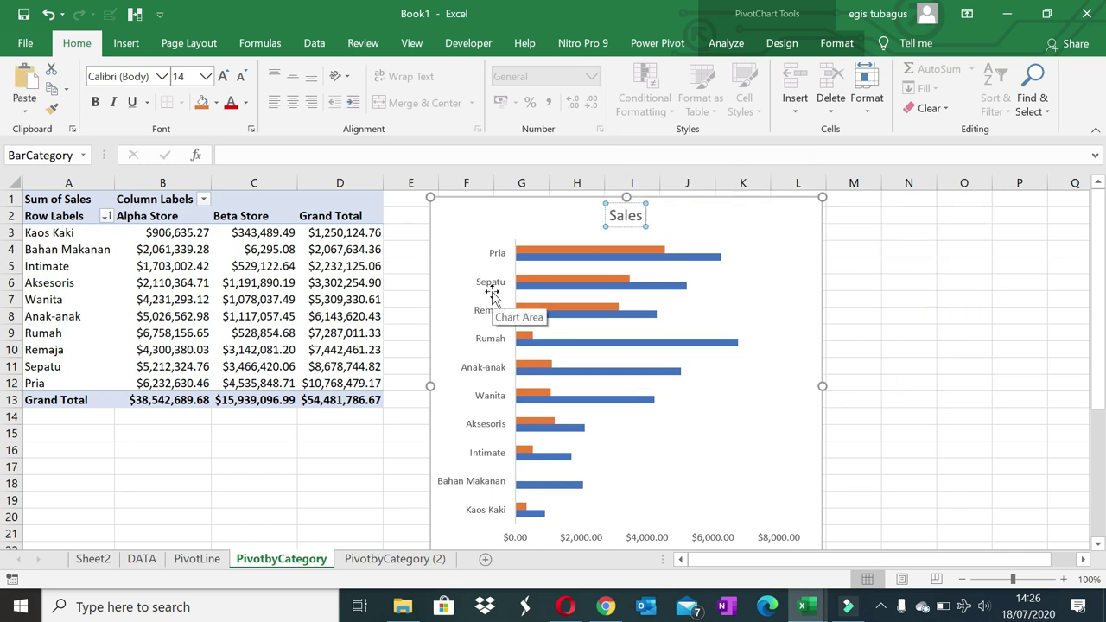
text( By Cat)
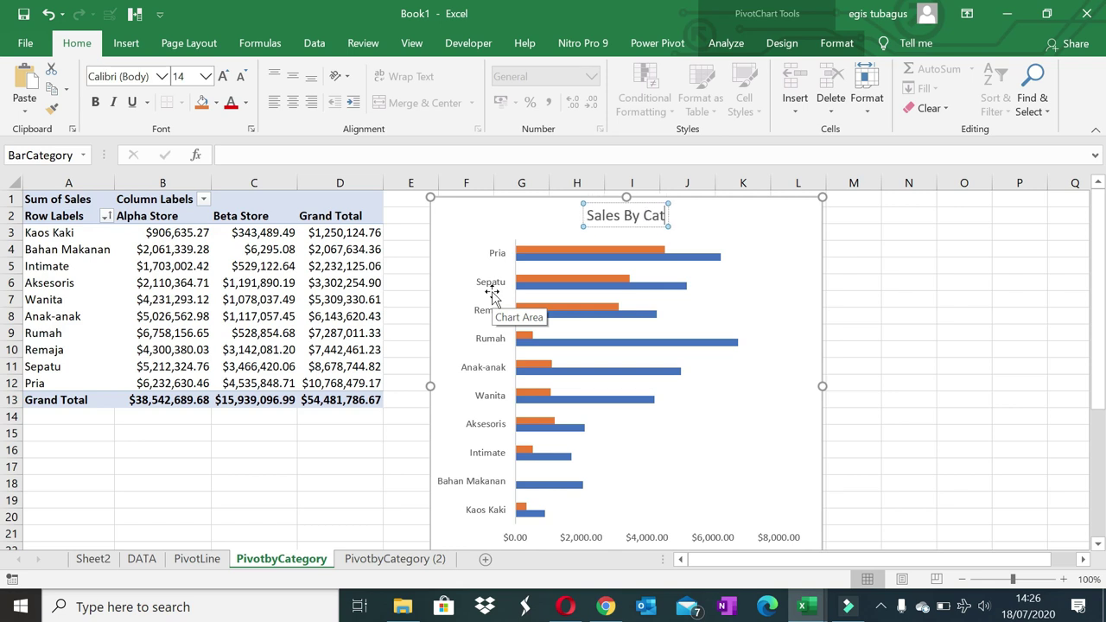
text(egory)
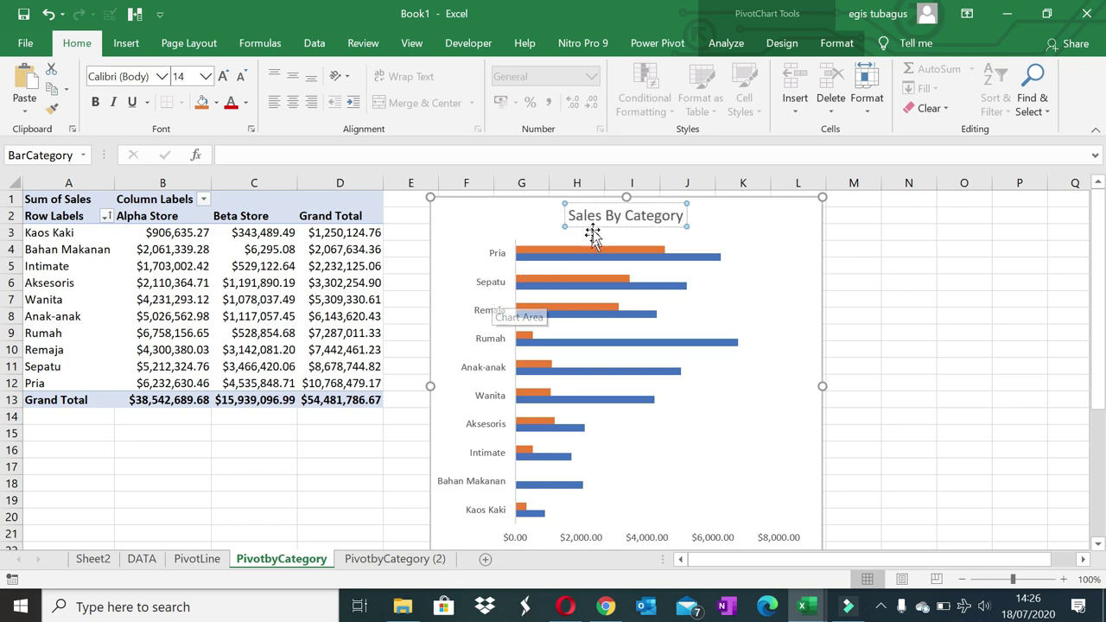
- Make the Sales By Category title bold, shift it left, then go to PivotbyCategory (2)
double_click(593, 222)
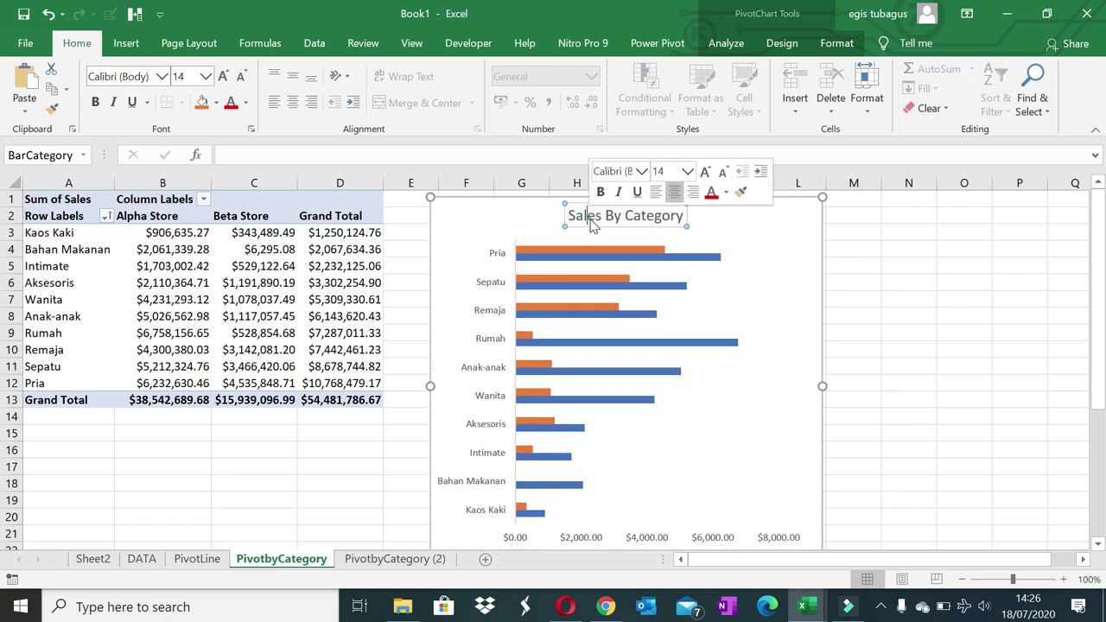
triple_click(594, 222)
click(602, 190)
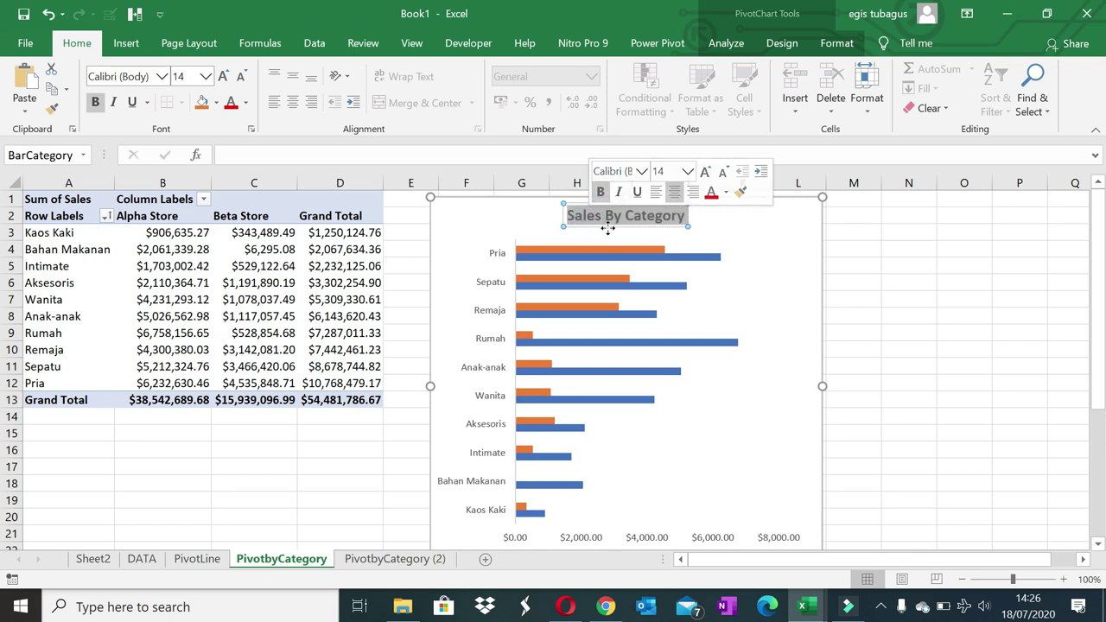
drag(608, 228, 494, 232)
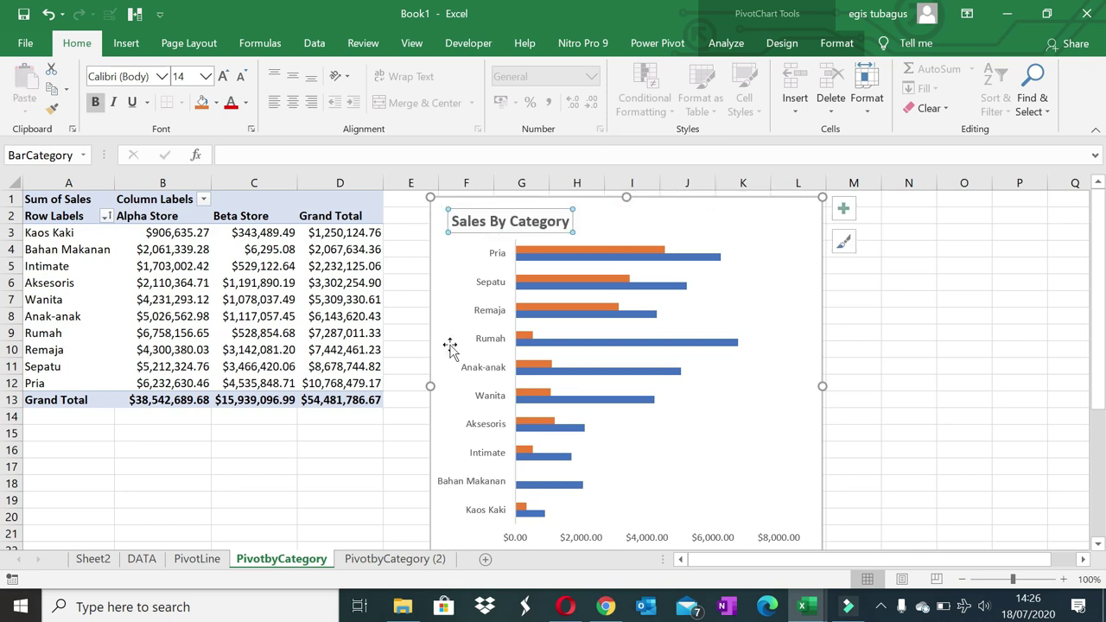
click(400, 562)
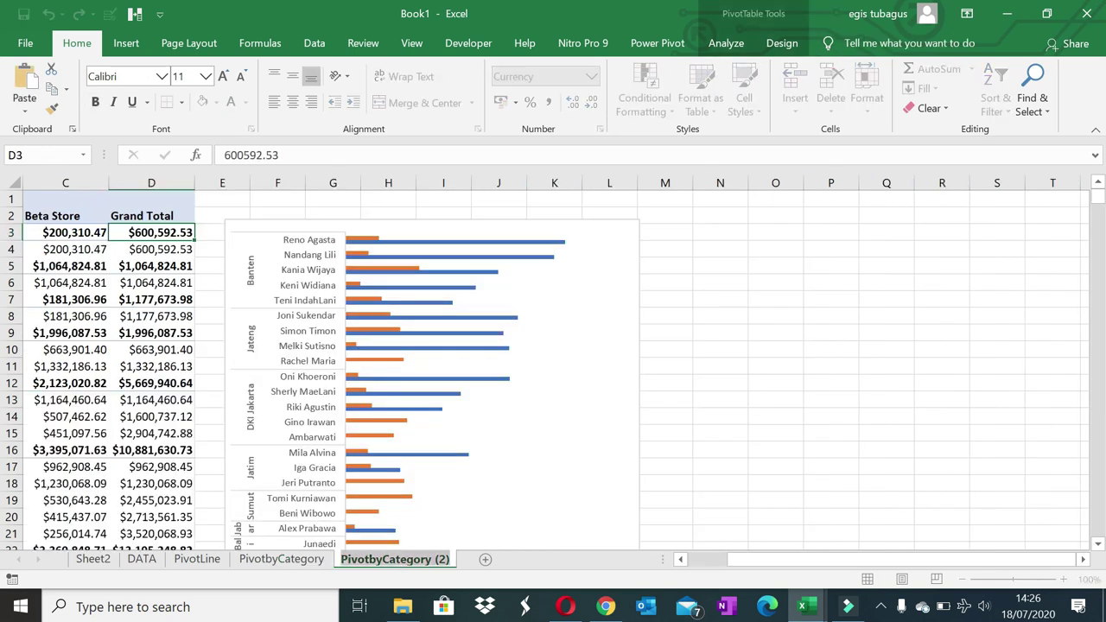
- Rename the copied sheet to PivotbyManager and add a chart title to its bar chart
double_click(400, 562)
text(Pivot)
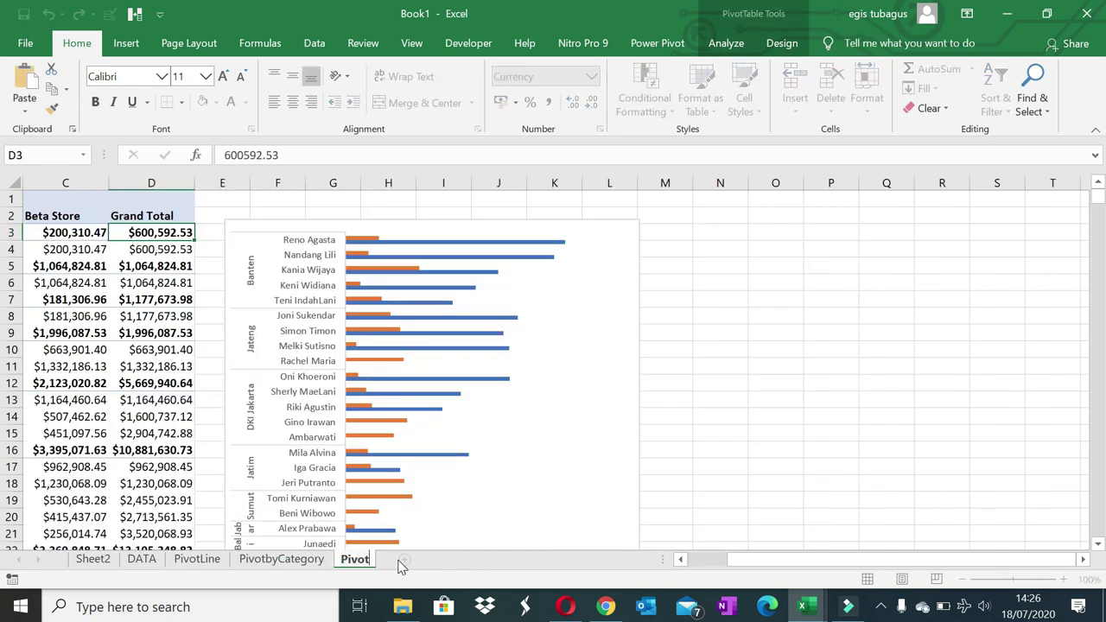
text(byM)
text(anager)
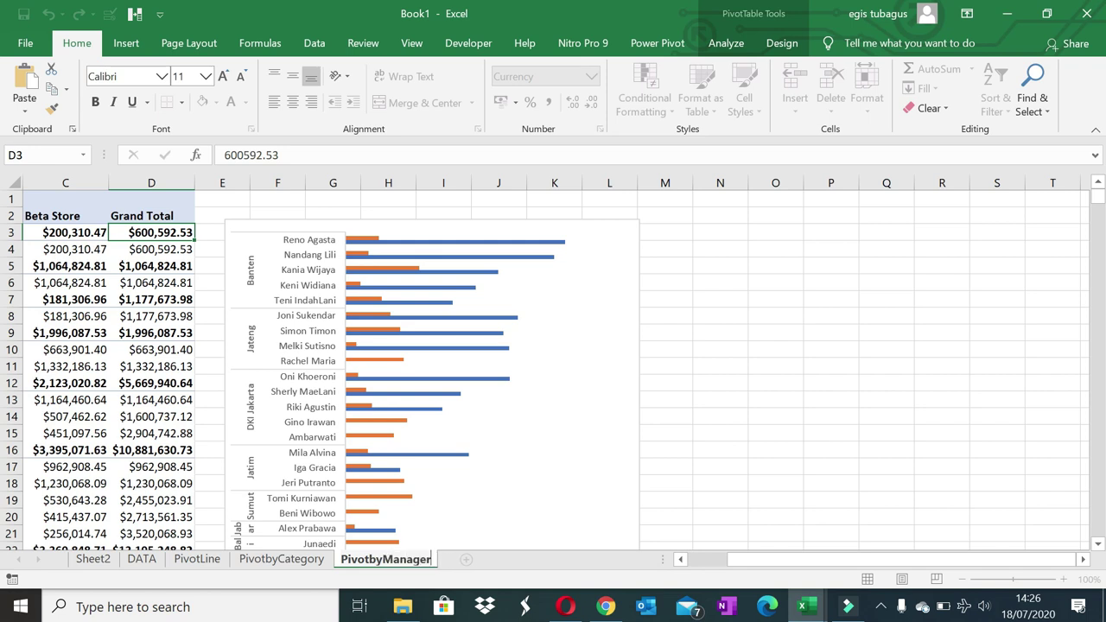
click(403, 230)
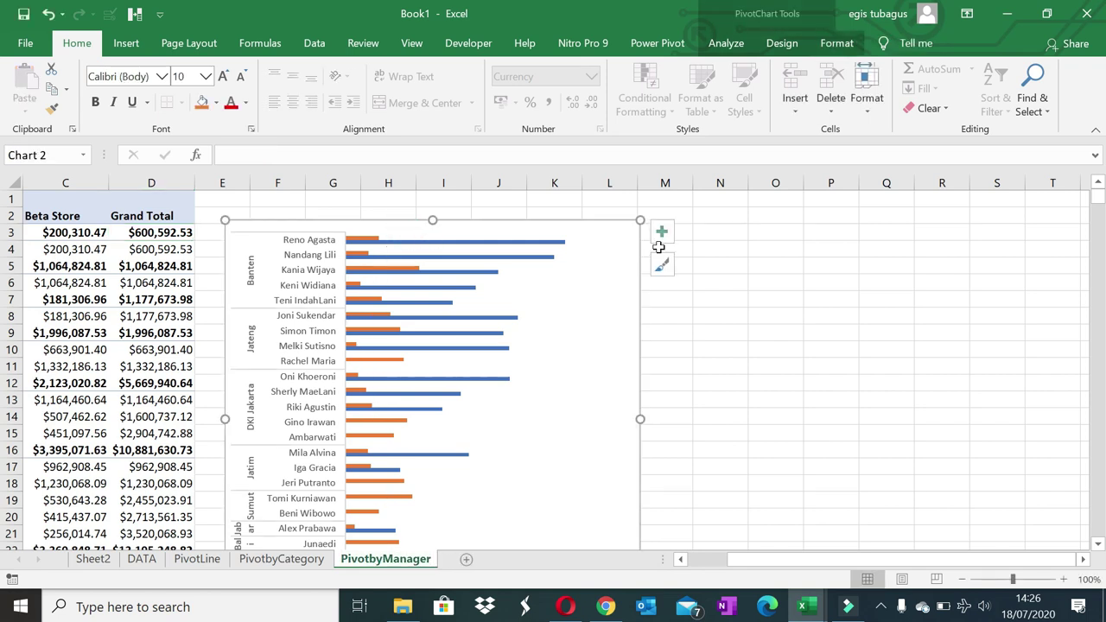
click(662, 233)
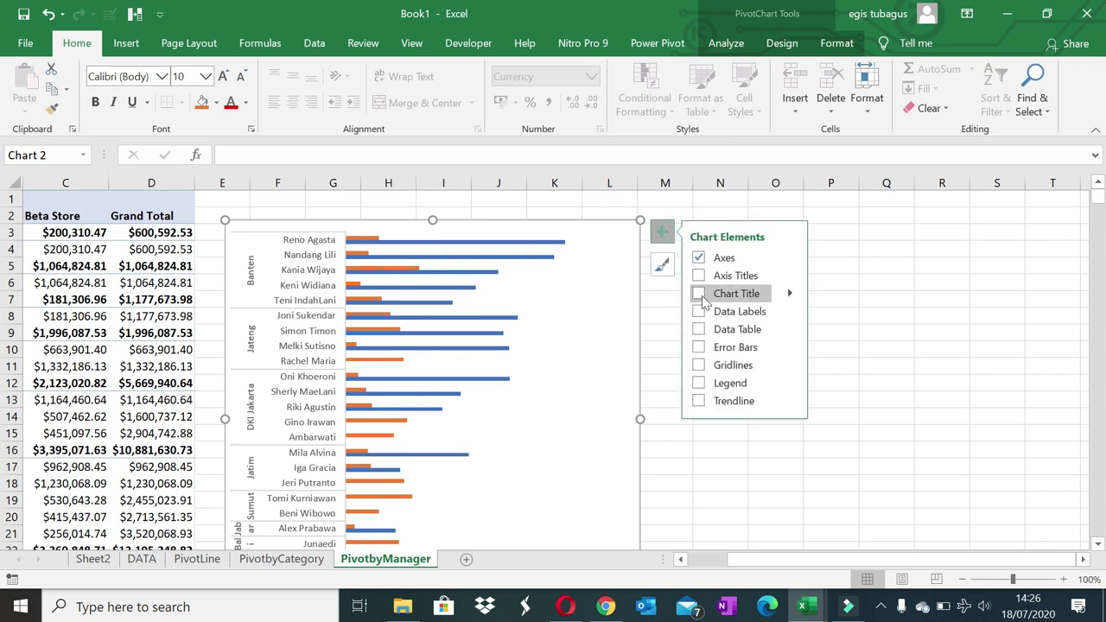
click(699, 294)
- Replace the placeholder with 'Sales By Manager' and place the title at the chart's top left
click(433, 238)
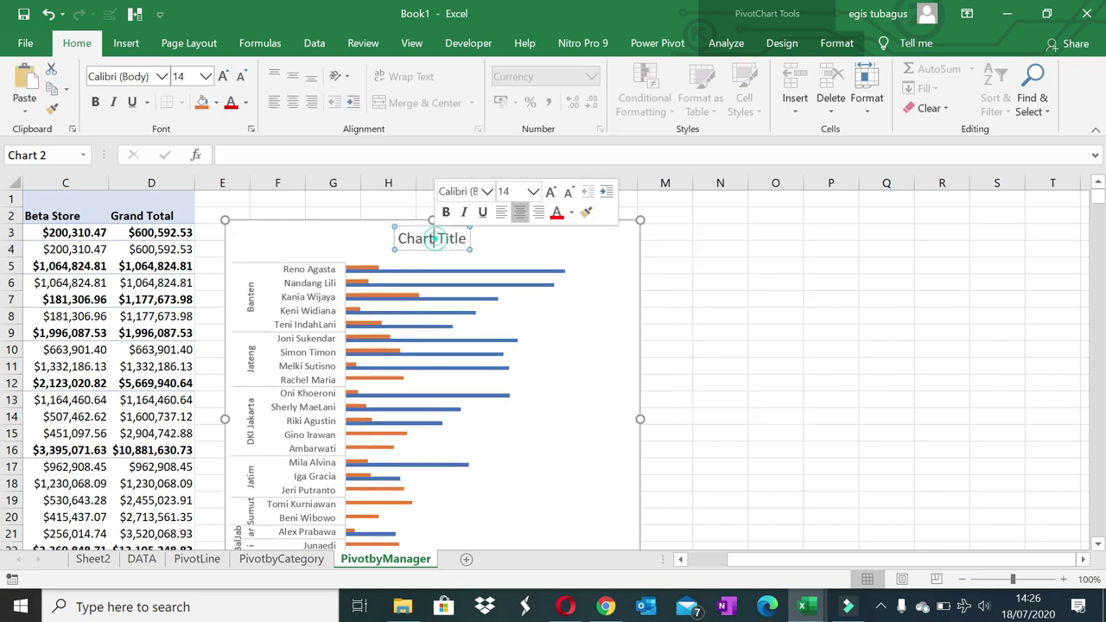
double_click(435, 241)
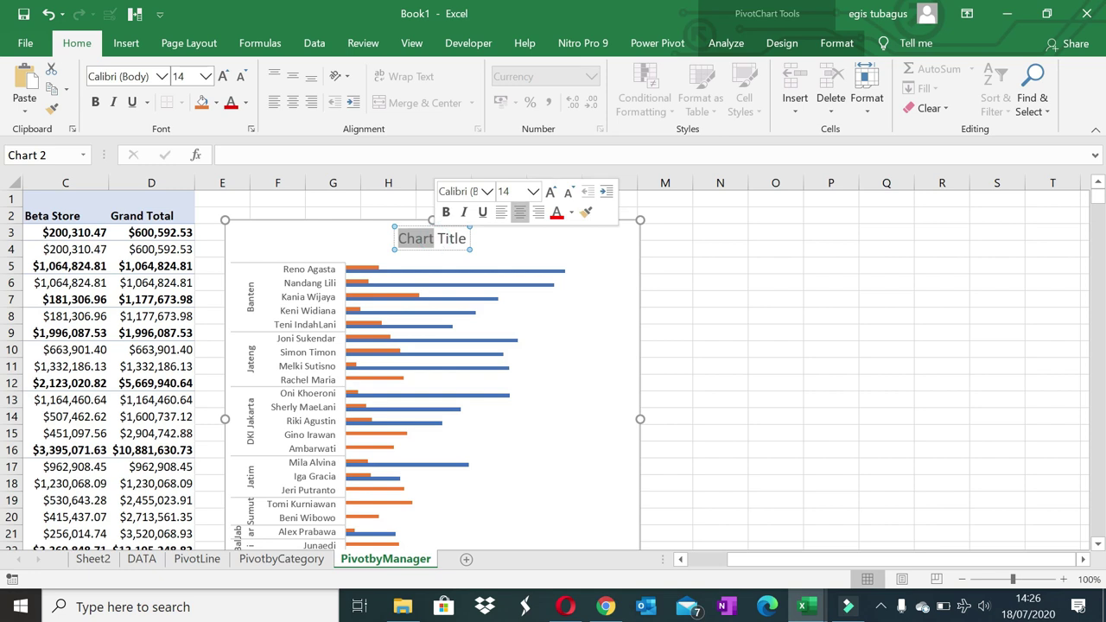
key(shift+End)
text(Sales)
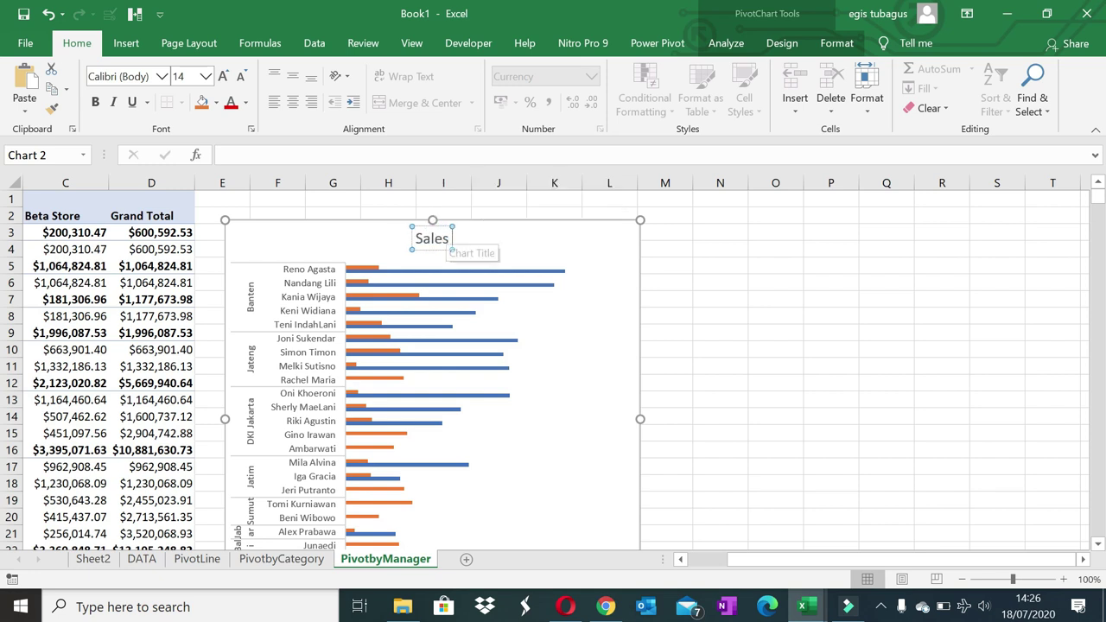
text( By)
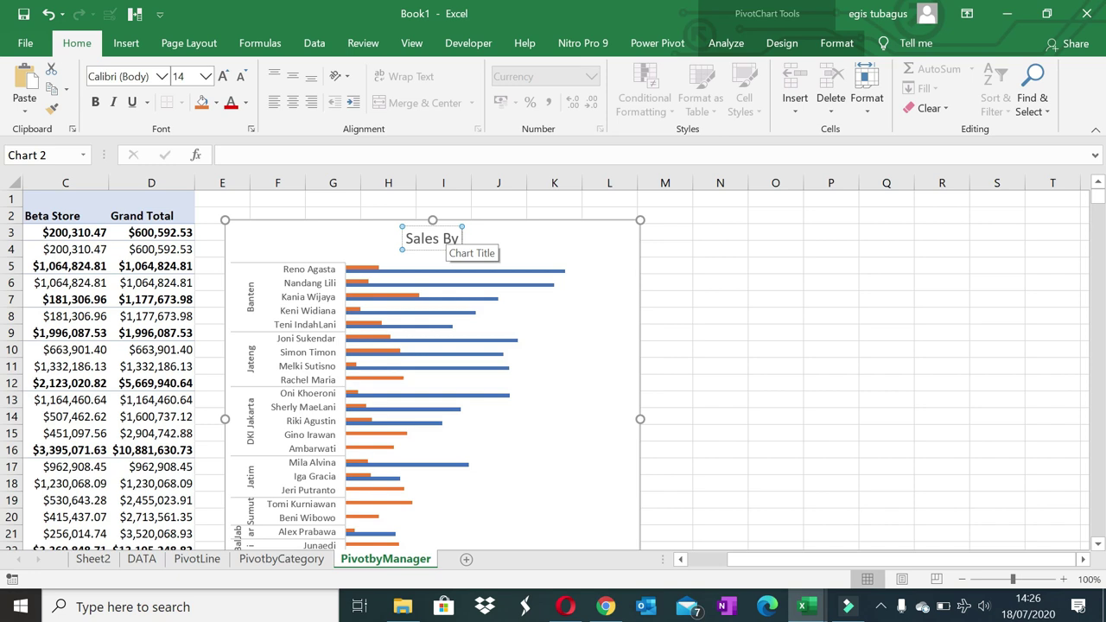
text(Manage)
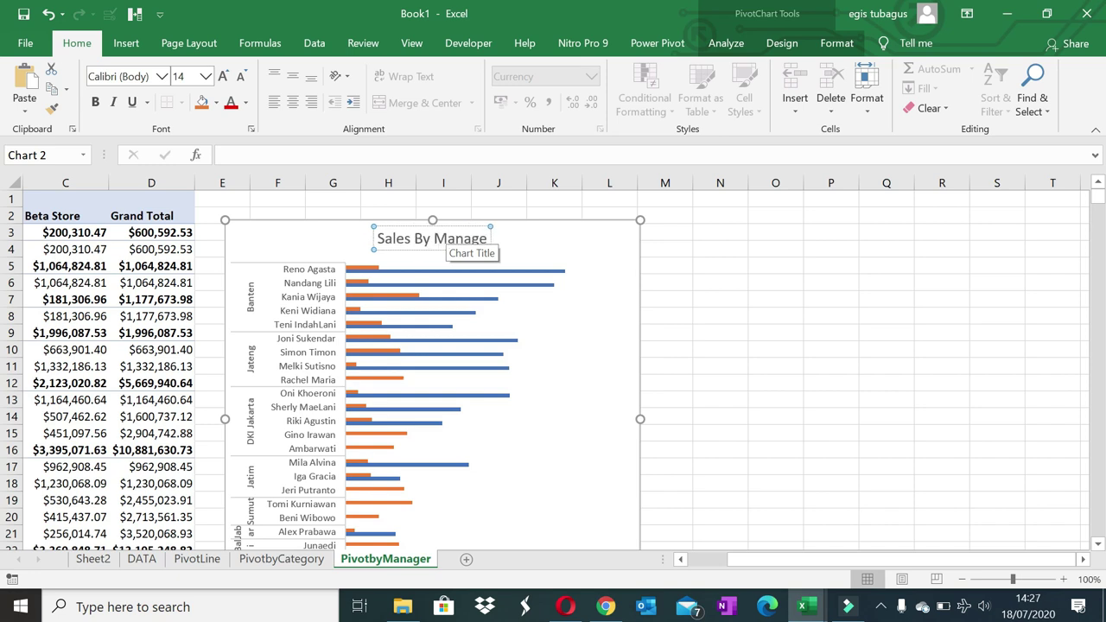
text(r)
drag(424, 250, 403, 249)
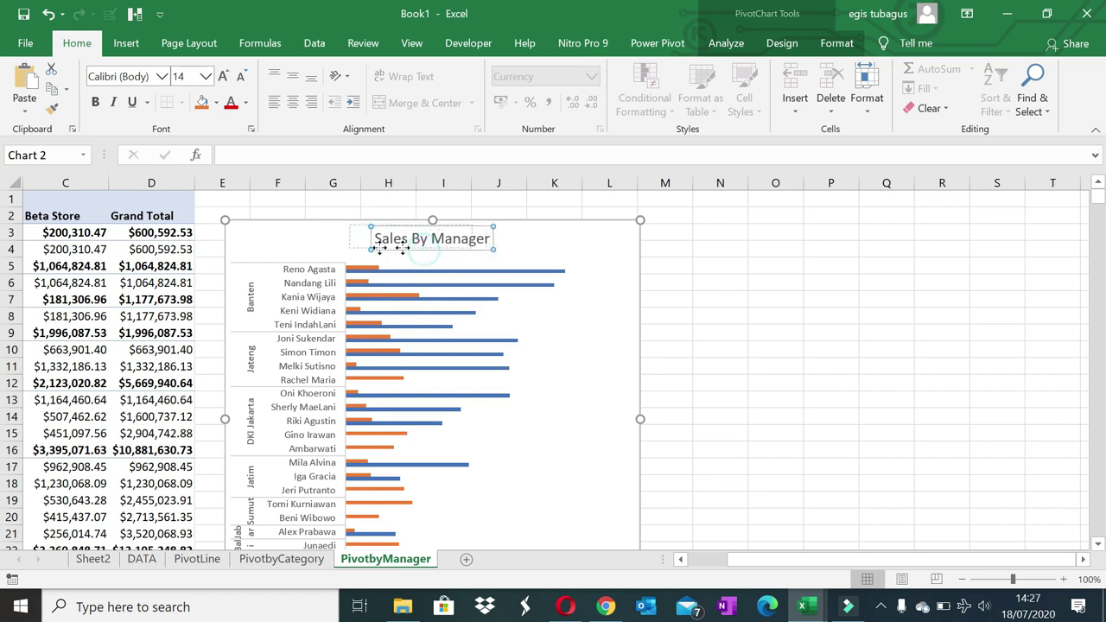
drag(299, 249, 299, 249)
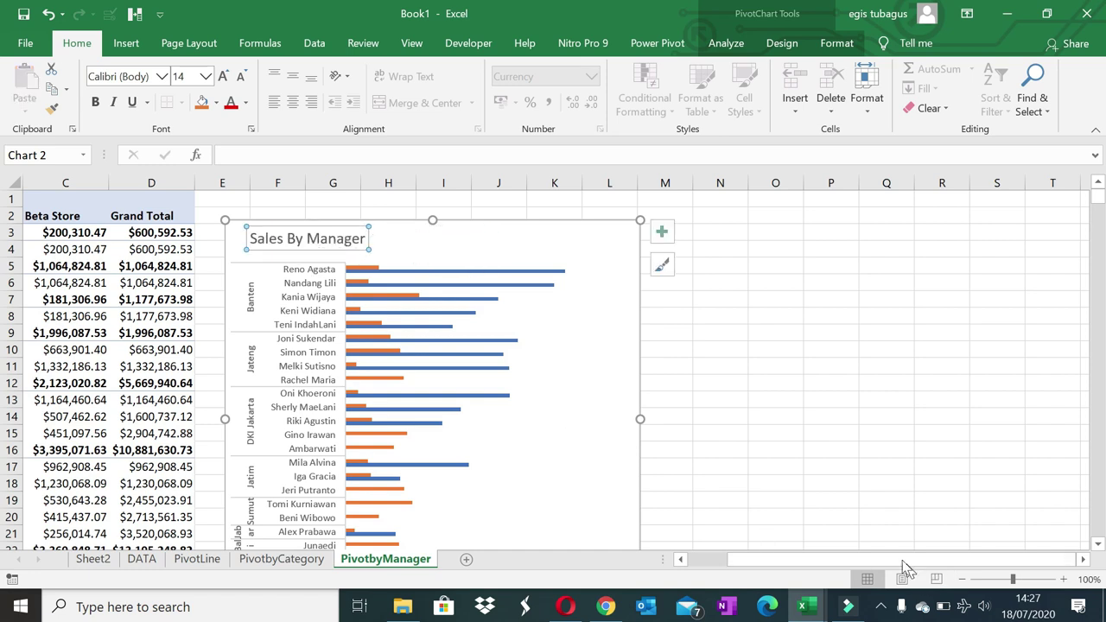
drag(703, 562, 689, 562)
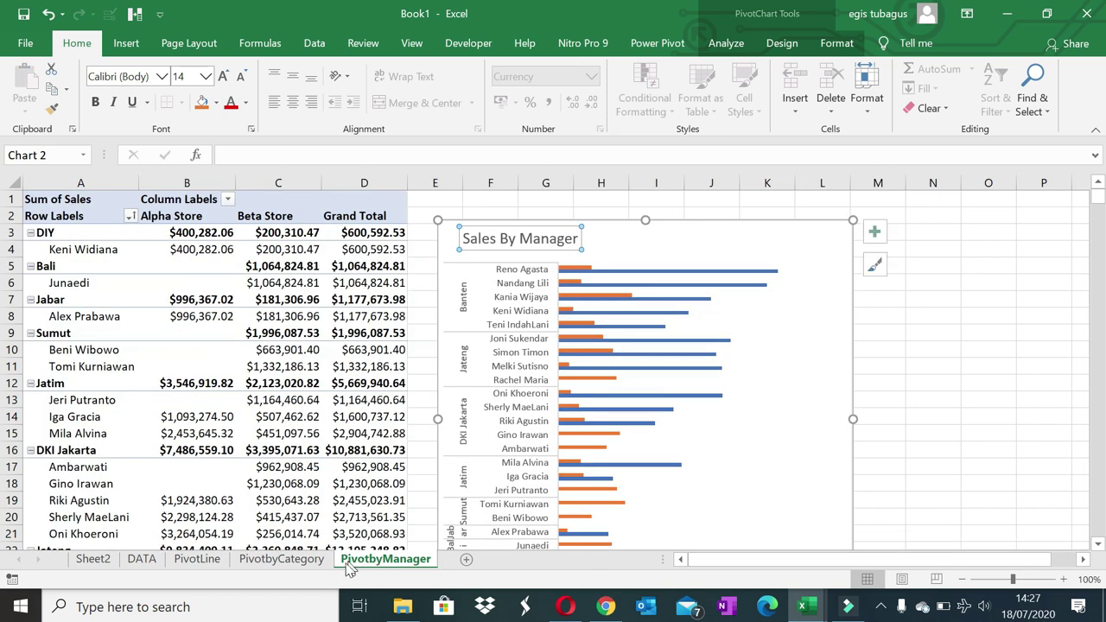
- On PivotbyCategory, enable 'Show items with no data' for the Category field, then return to PivotbyManager
click(292, 562)
click(58, 250)
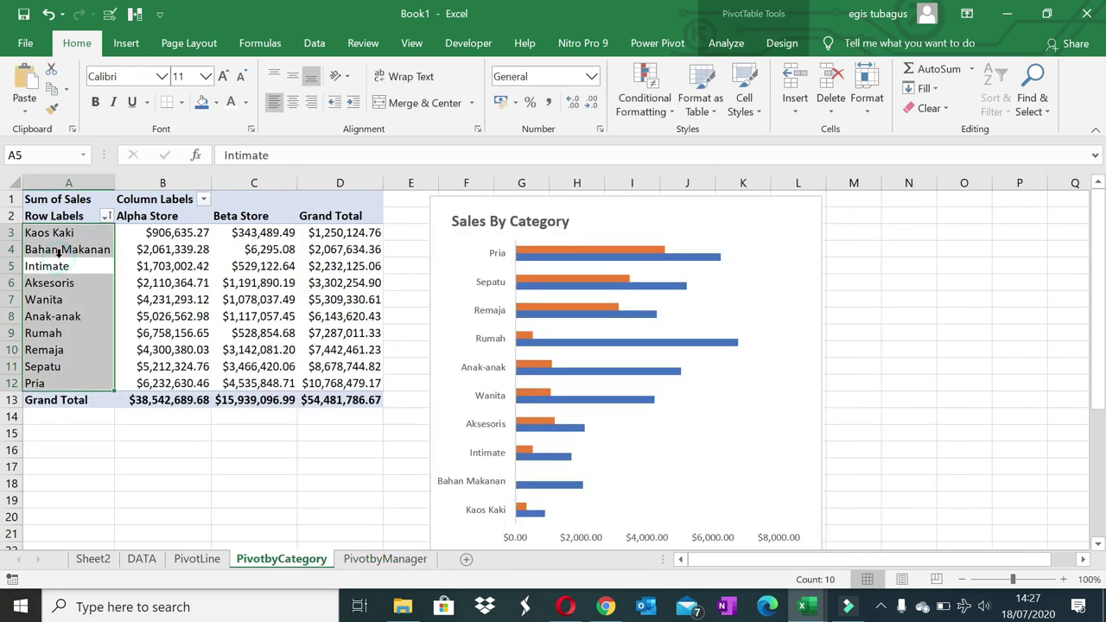
click(59, 249)
right_click(59, 249)
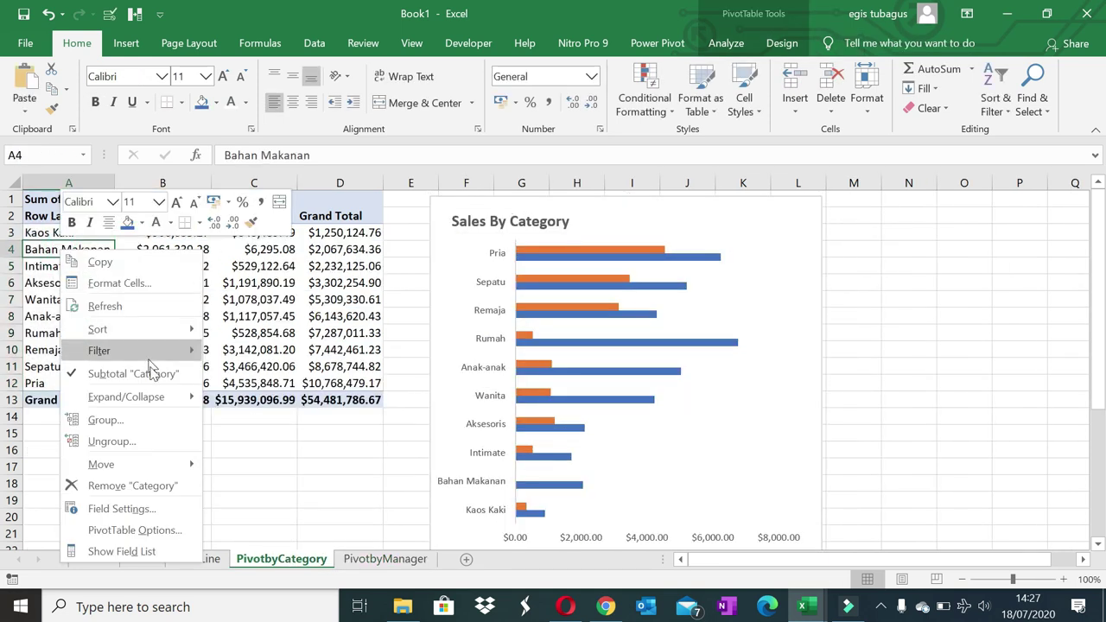
click(162, 509)
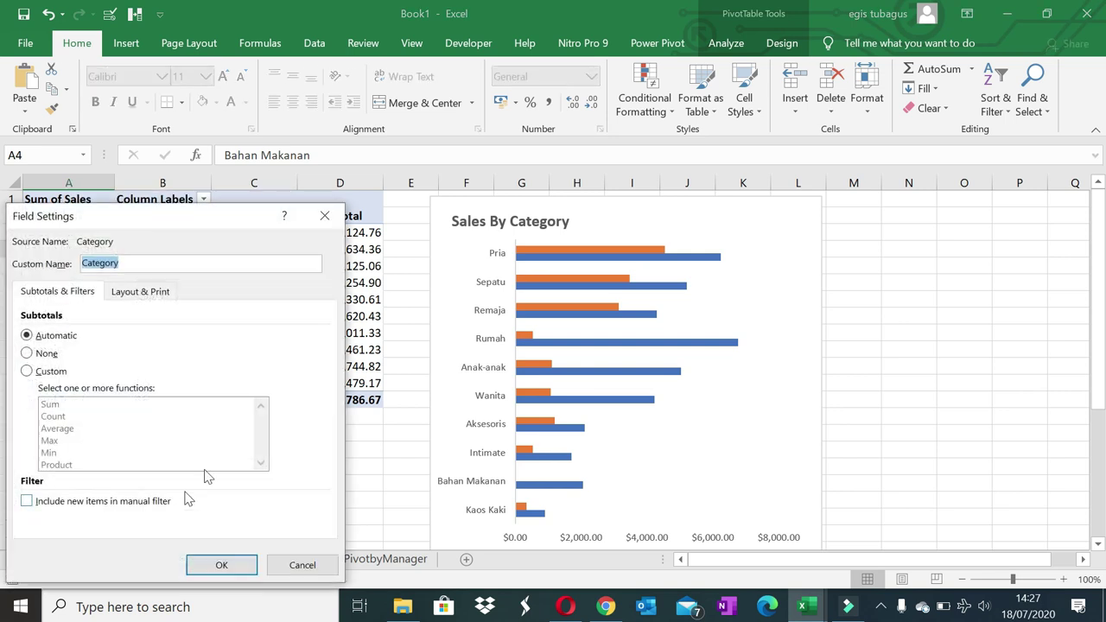
click(141, 294)
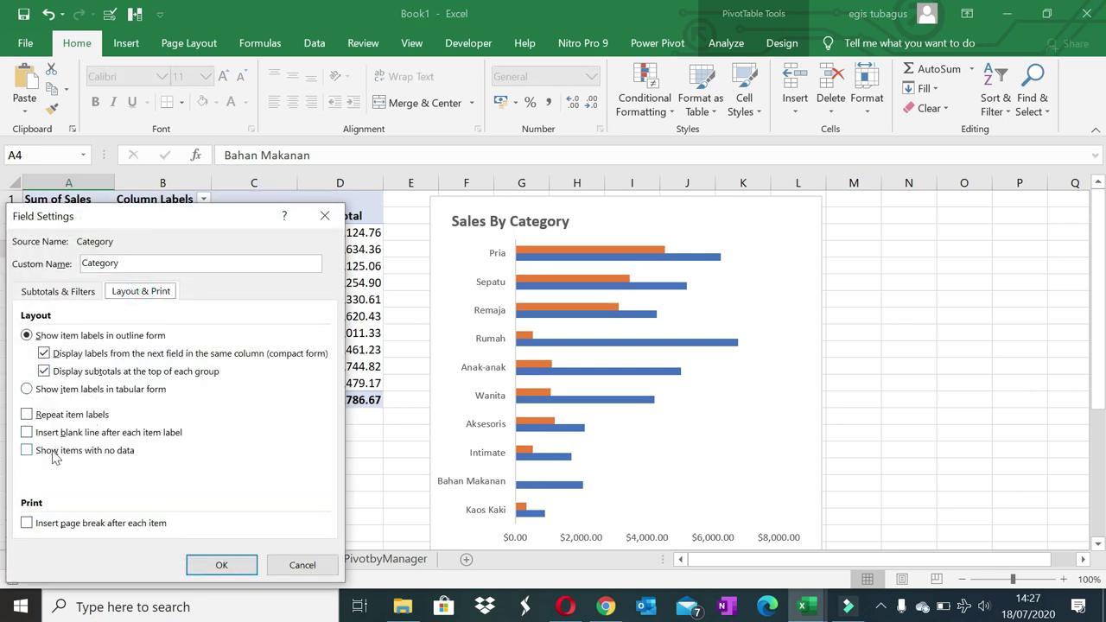
click(25, 457)
click(32, 454)
click(219, 564)
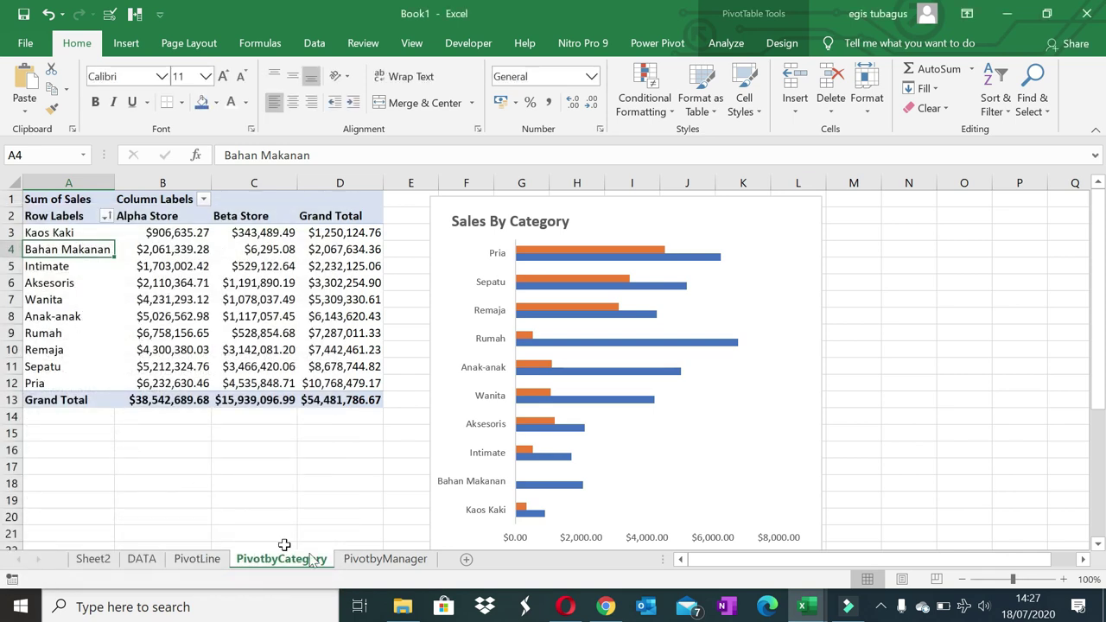
click(384, 559)
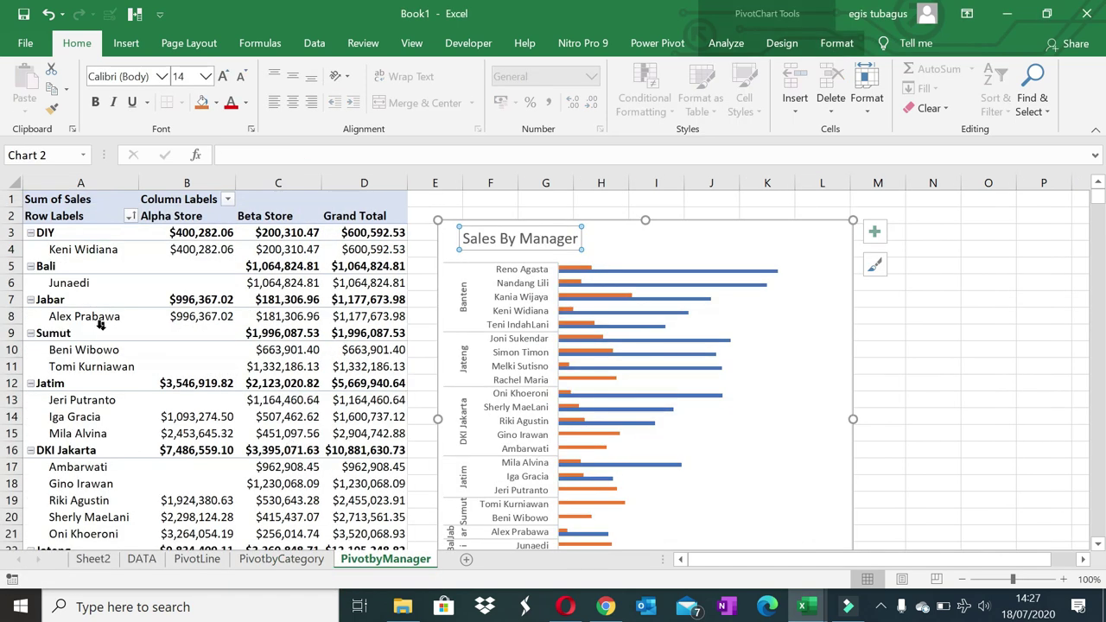
- Turn on 'Show items with no data' in the Manager field's Layout & Print settings
click(62, 249)
right_click(62, 249)
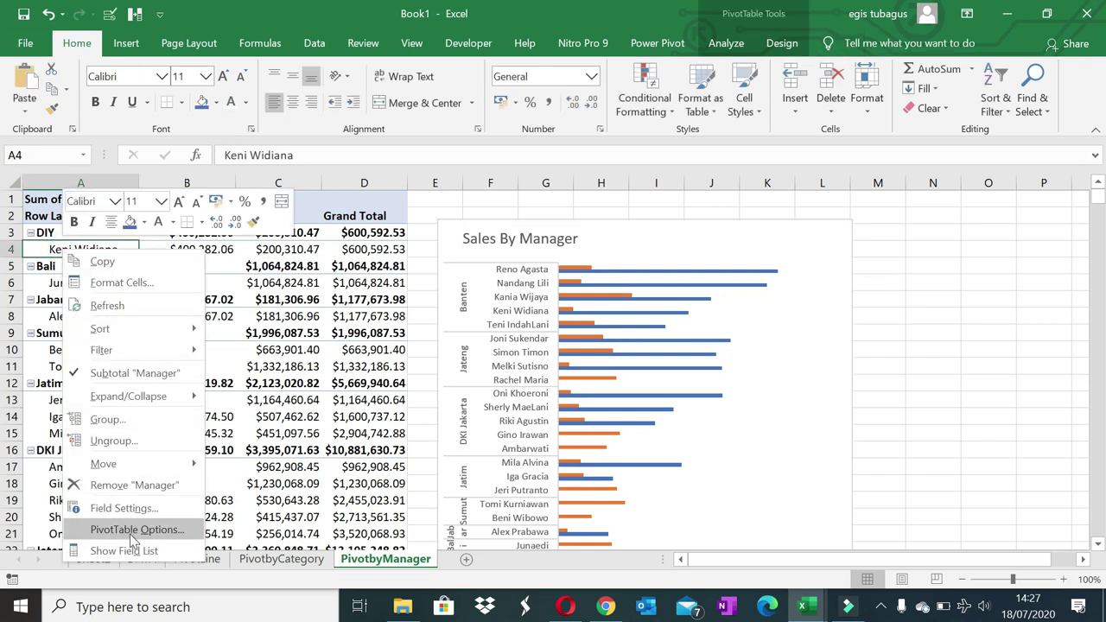
click(123, 509)
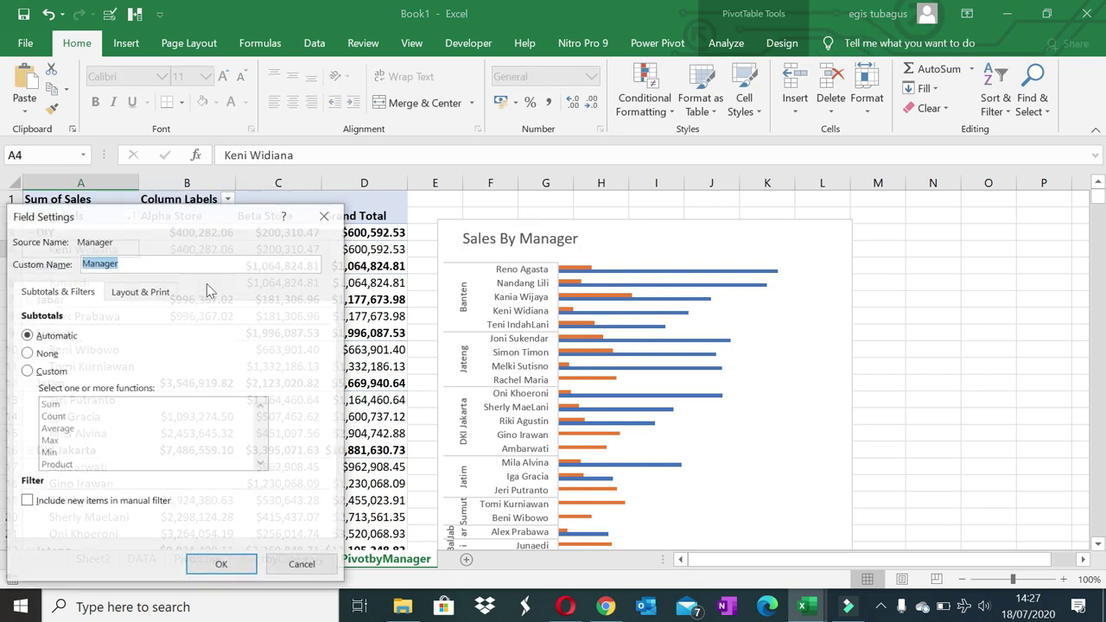
click(147, 292)
click(27, 450)
click(245, 564)
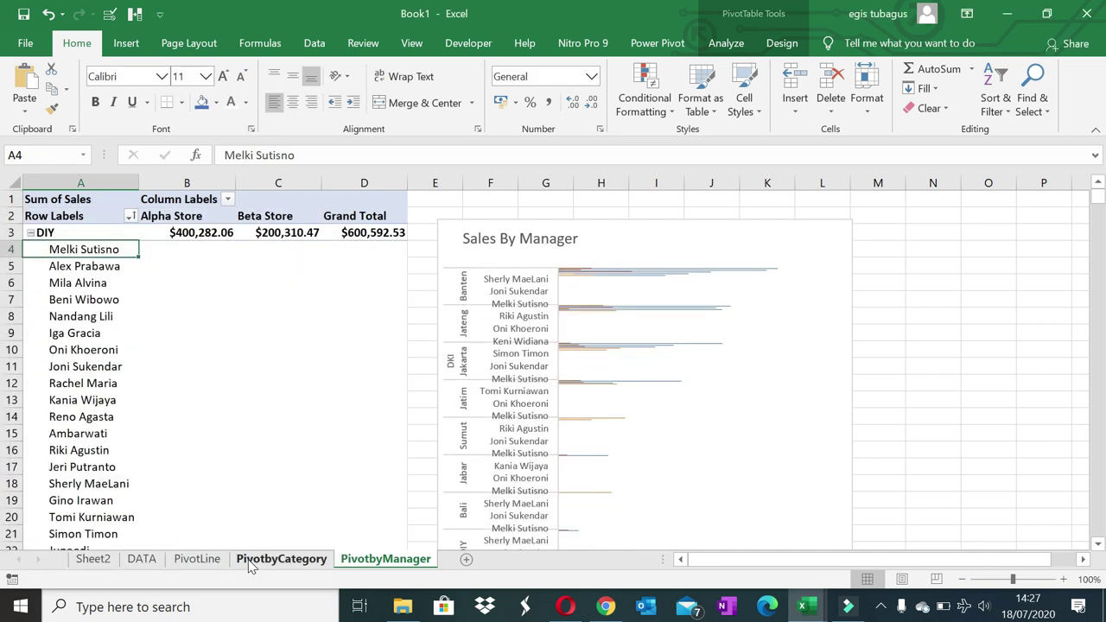
- Show the PivotTable Field List and switch 'Show items with no data' back off for Manager
right_click(83, 248)
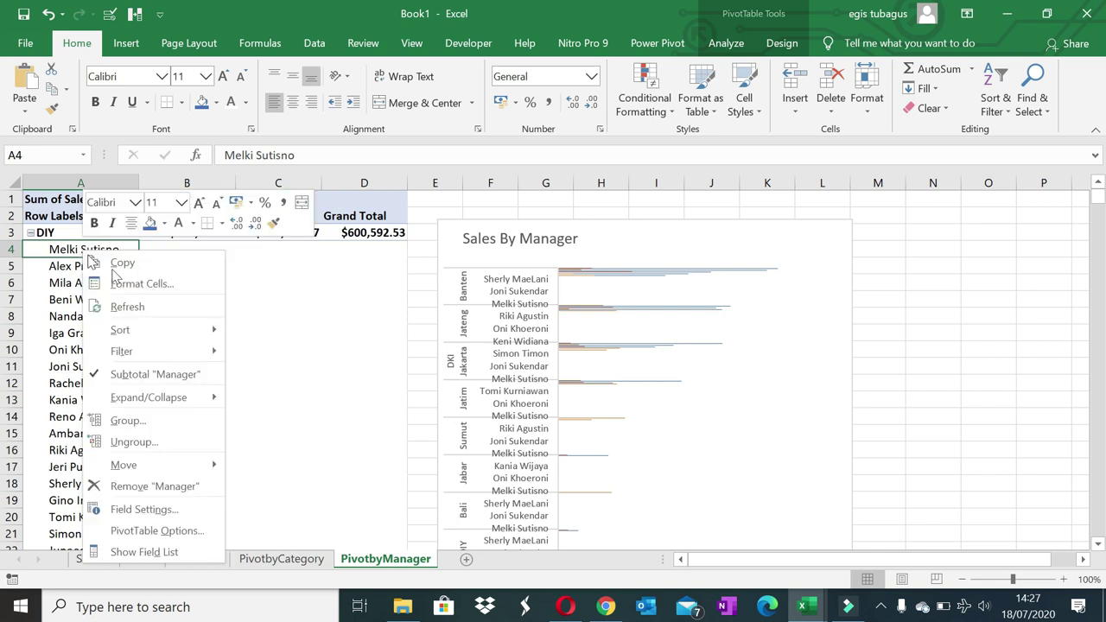
click(170, 552)
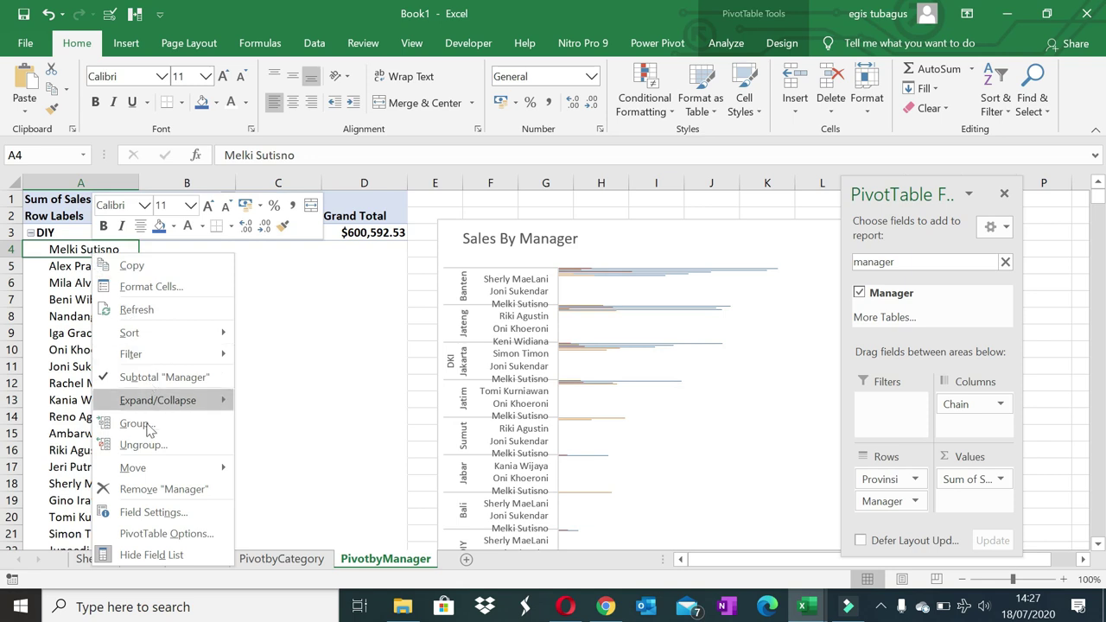
click(157, 517)
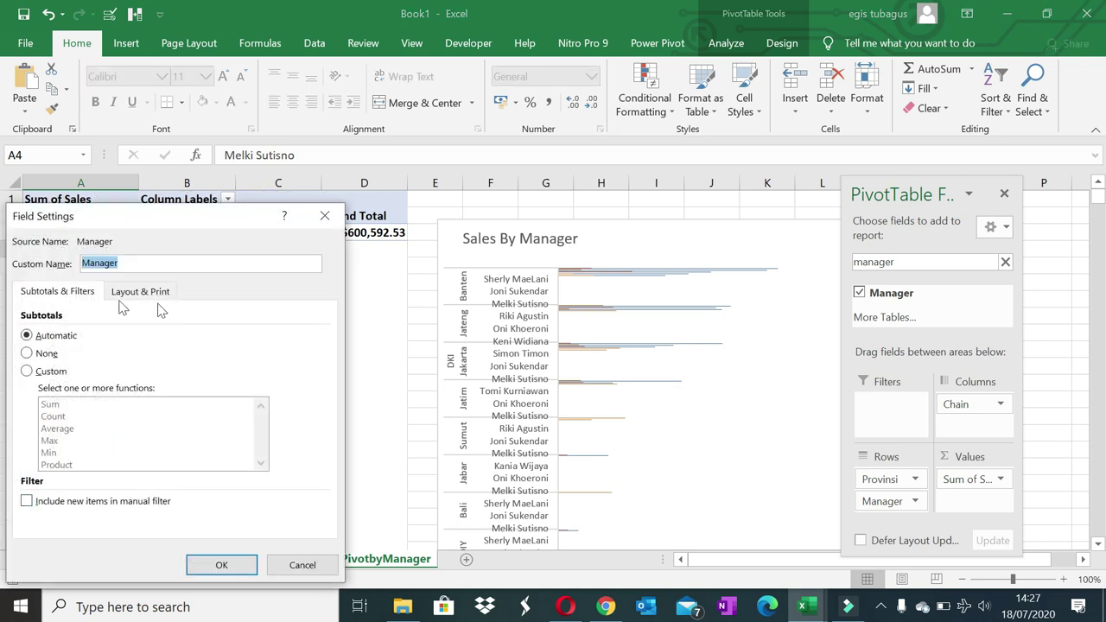
click(141, 291)
click(27, 450)
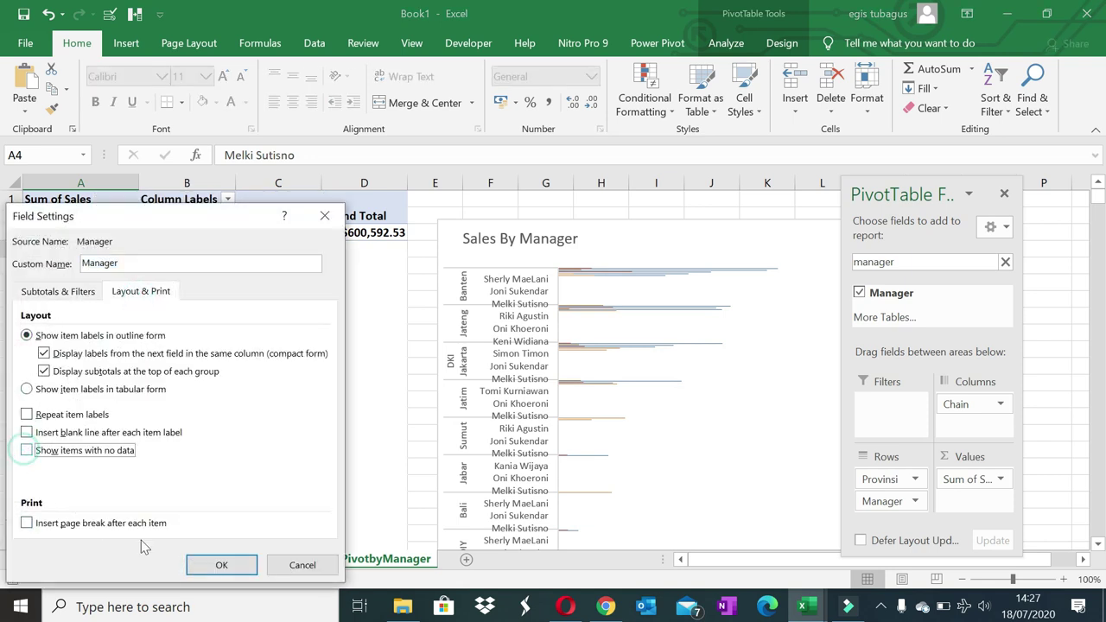
click(218, 565)
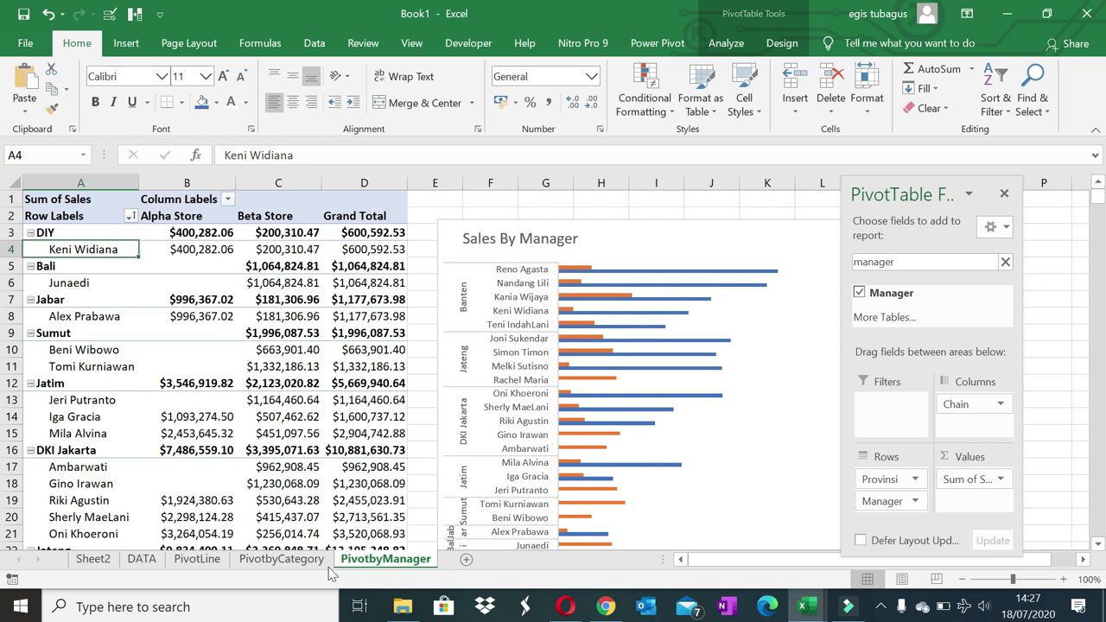
- Copy the PivotbyManager sheet to the end and name the copy PivotPie
click(93, 560)
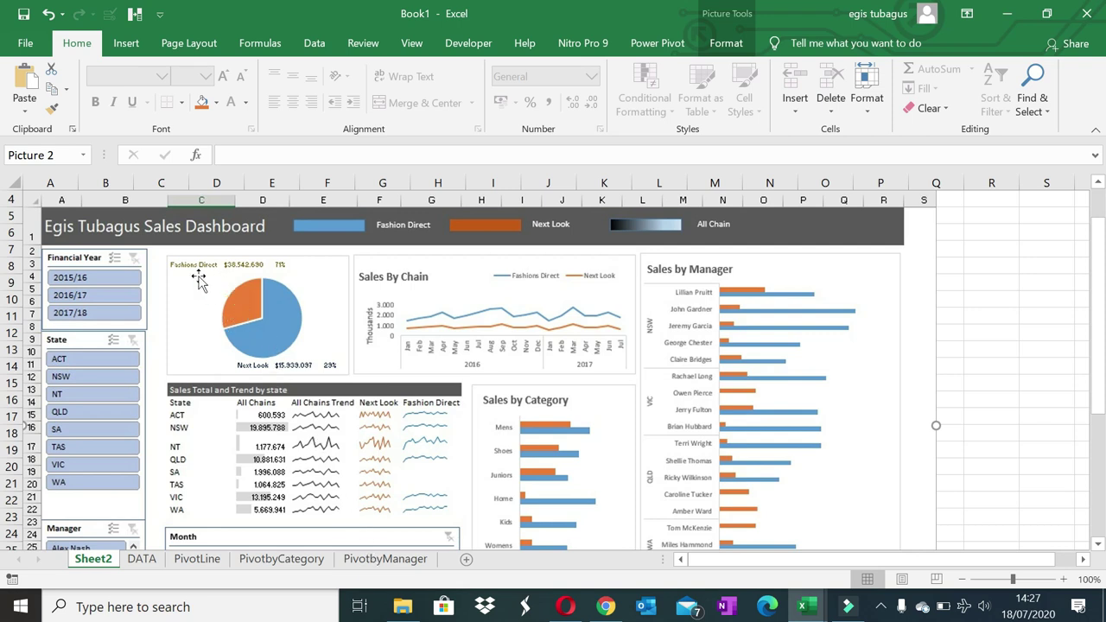
click(386, 559)
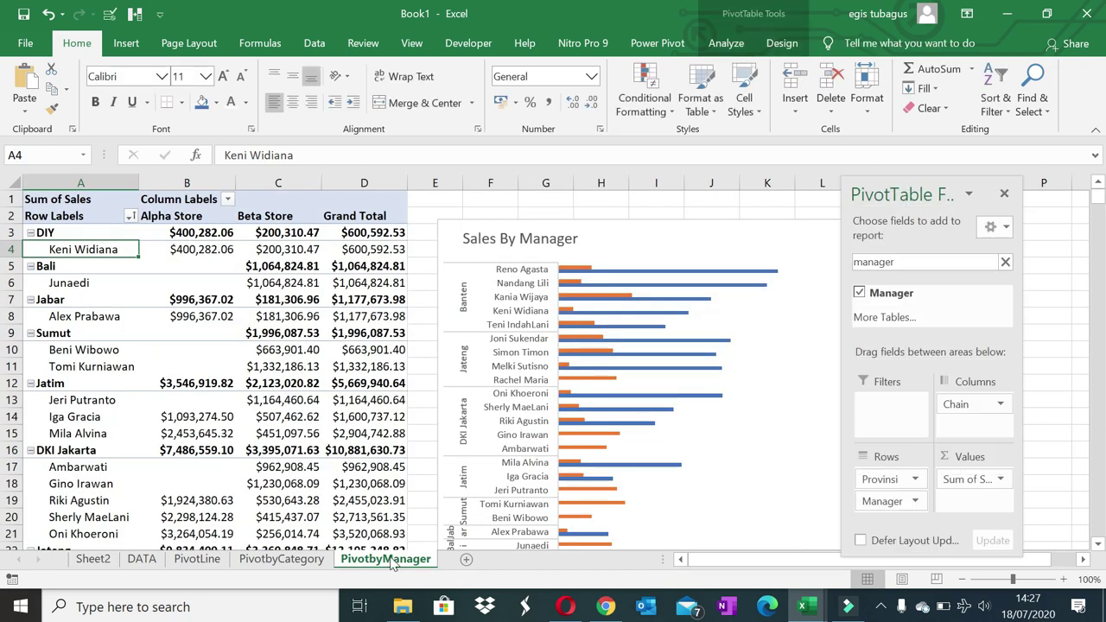
right_click(394, 560)
click(456, 416)
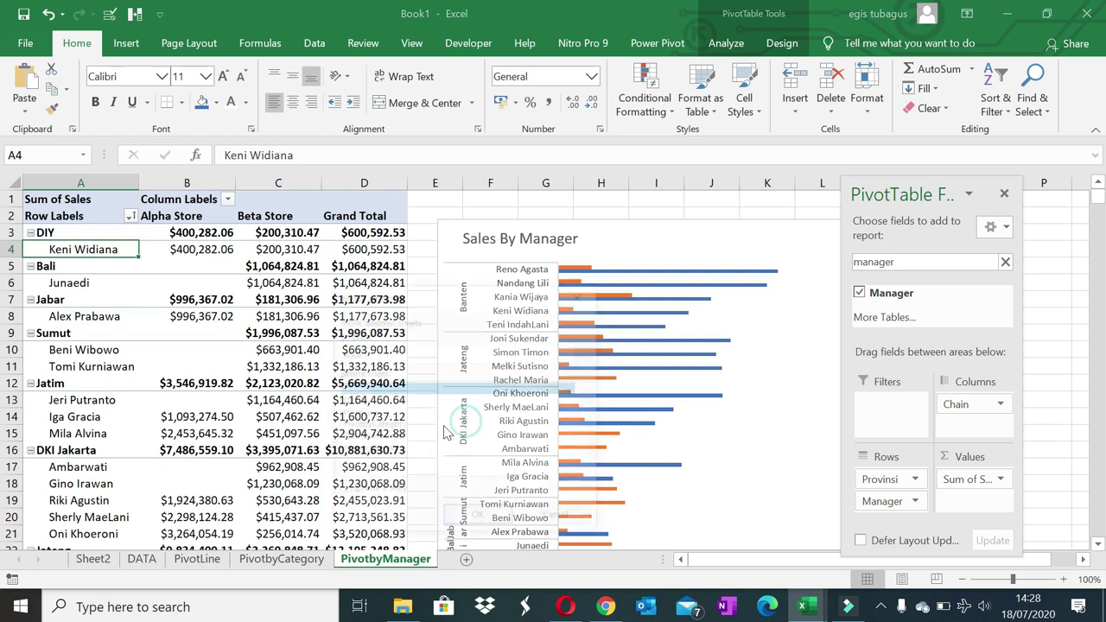
click(342, 491)
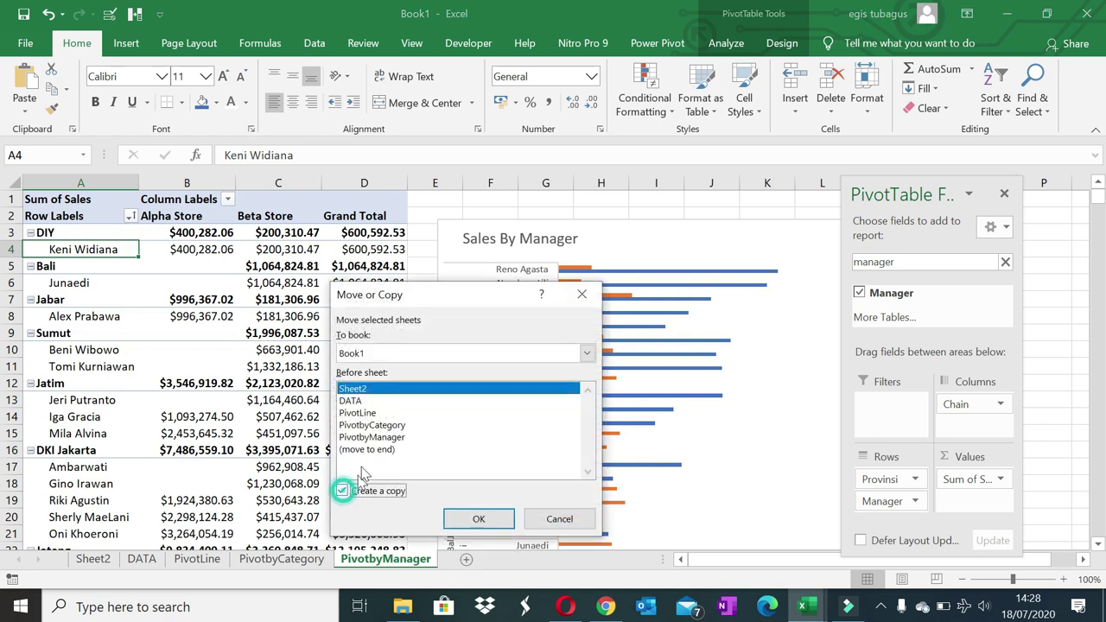
click(365, 451)
click(478, 519)
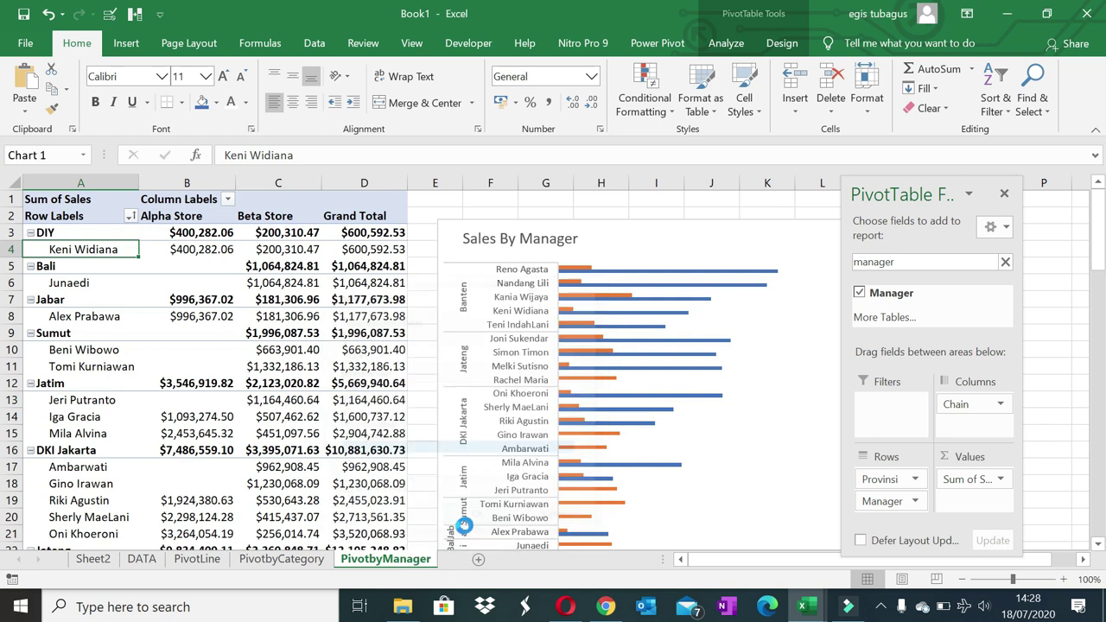
ctrl+click(425, 562)
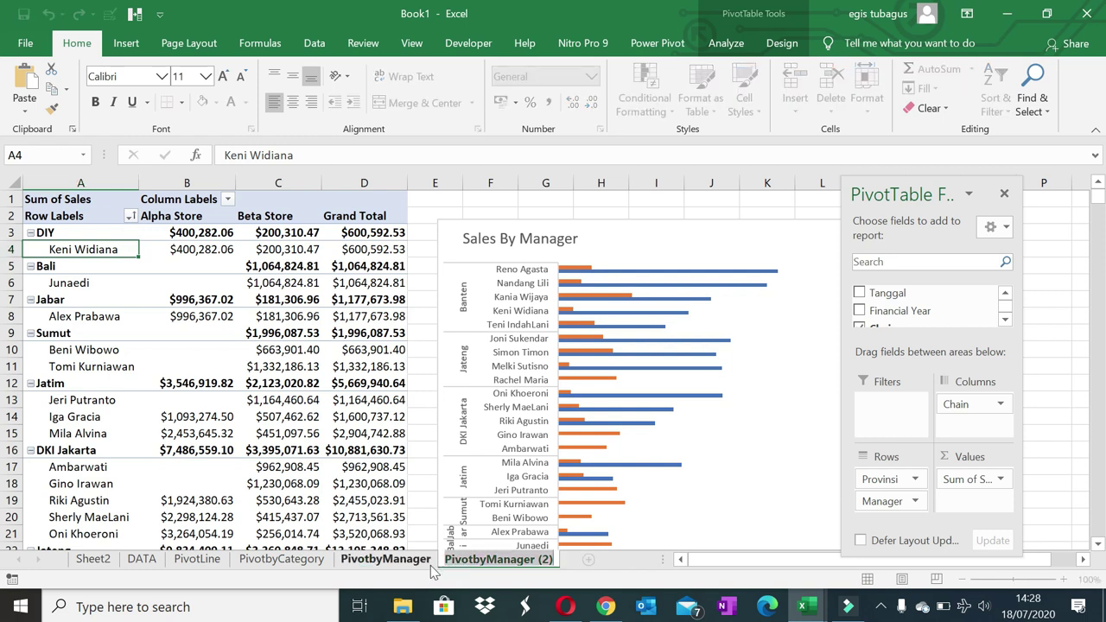
text(Pivot)
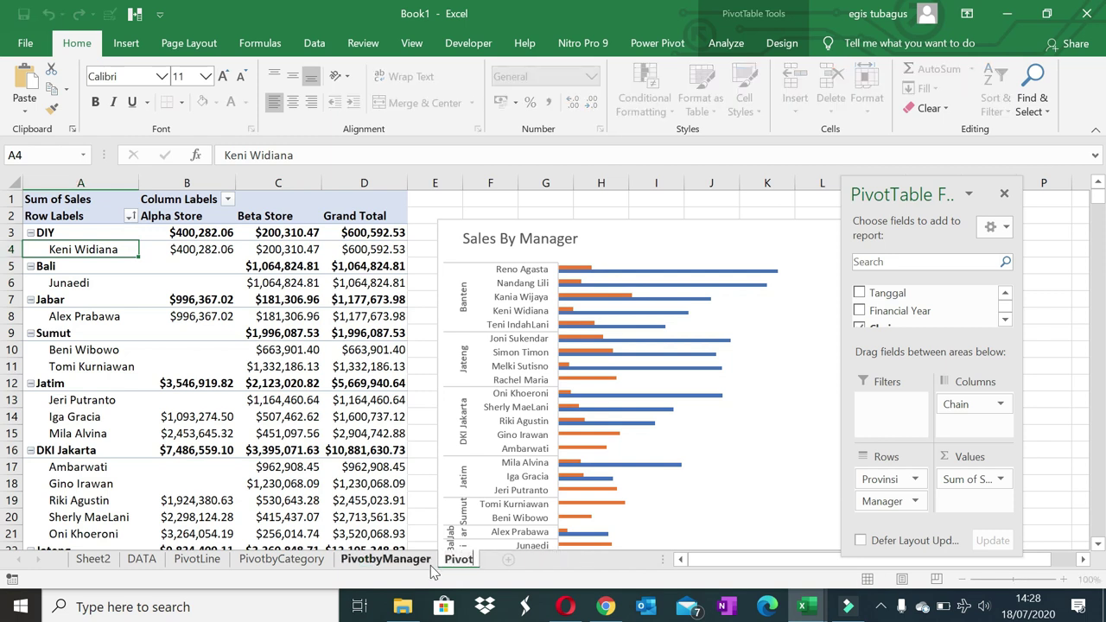
text(Pie)
key(Return)
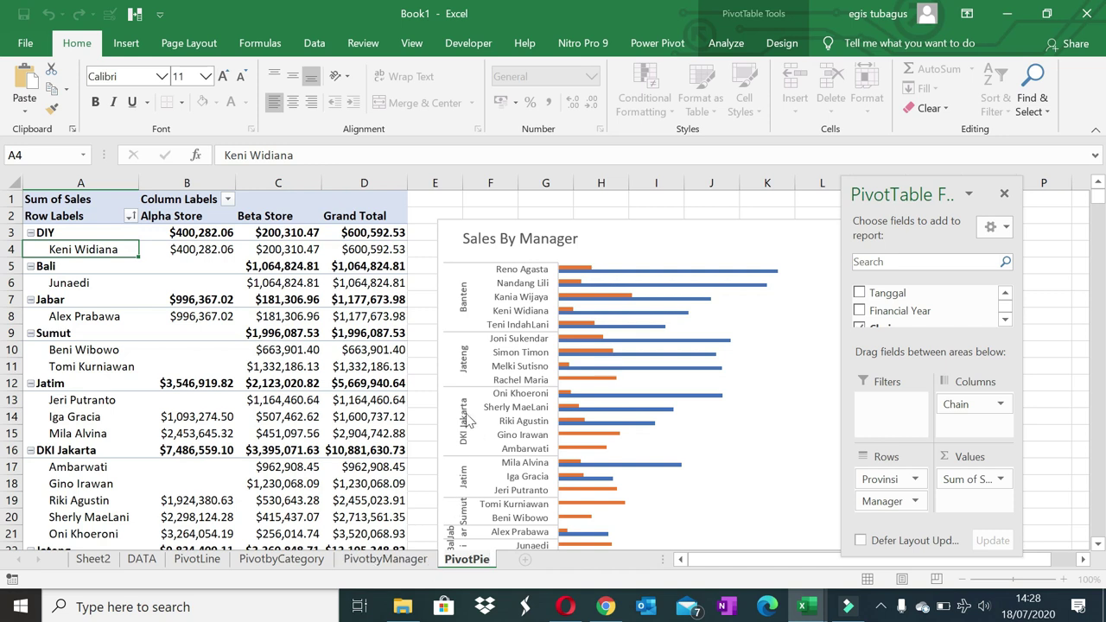
- Delete the copied chart and set the pivot rows to Chain only, showing Sum of Sales
click(474, 383)
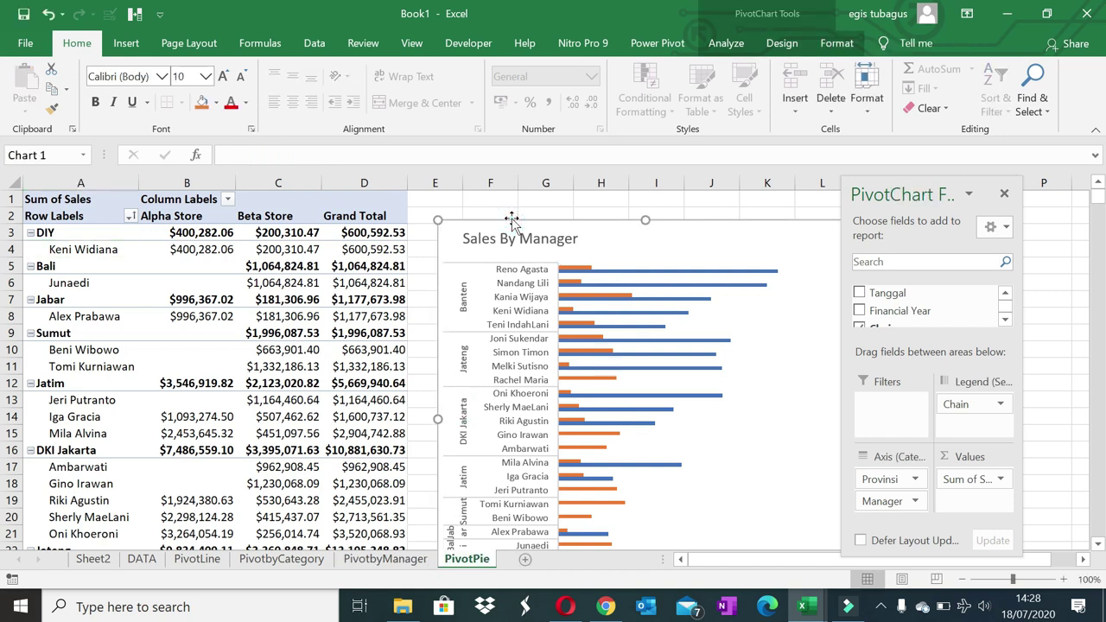
key(Delete)
click(370, 267)
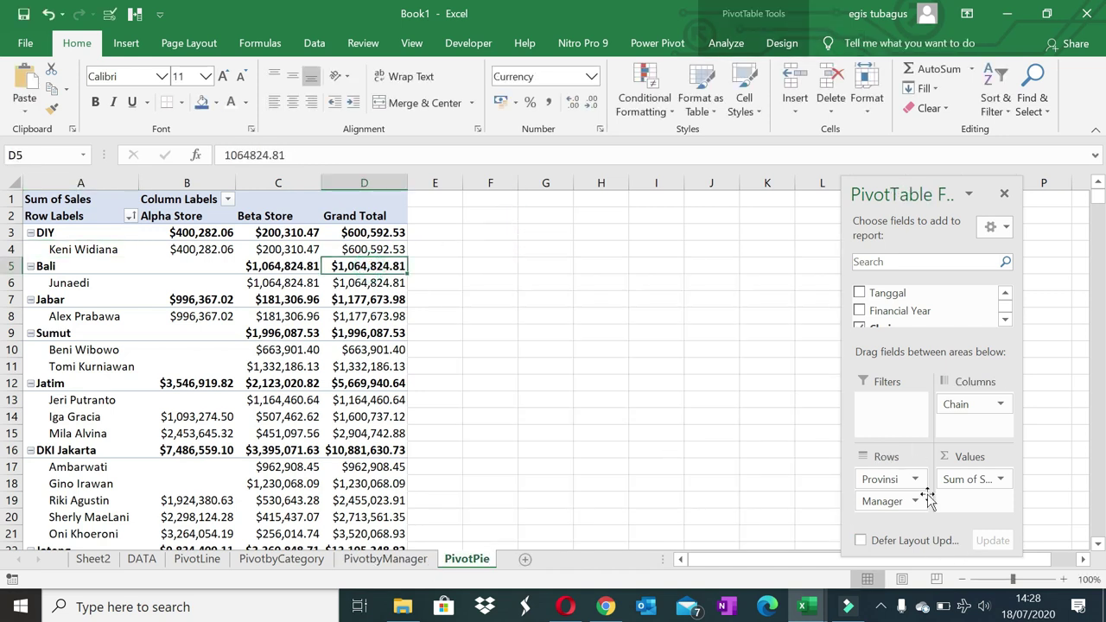
mouse_move(911, 505)
mouse_down()
mouse_move(834, 493)
mouse_move(877, 298)
mouse_up()
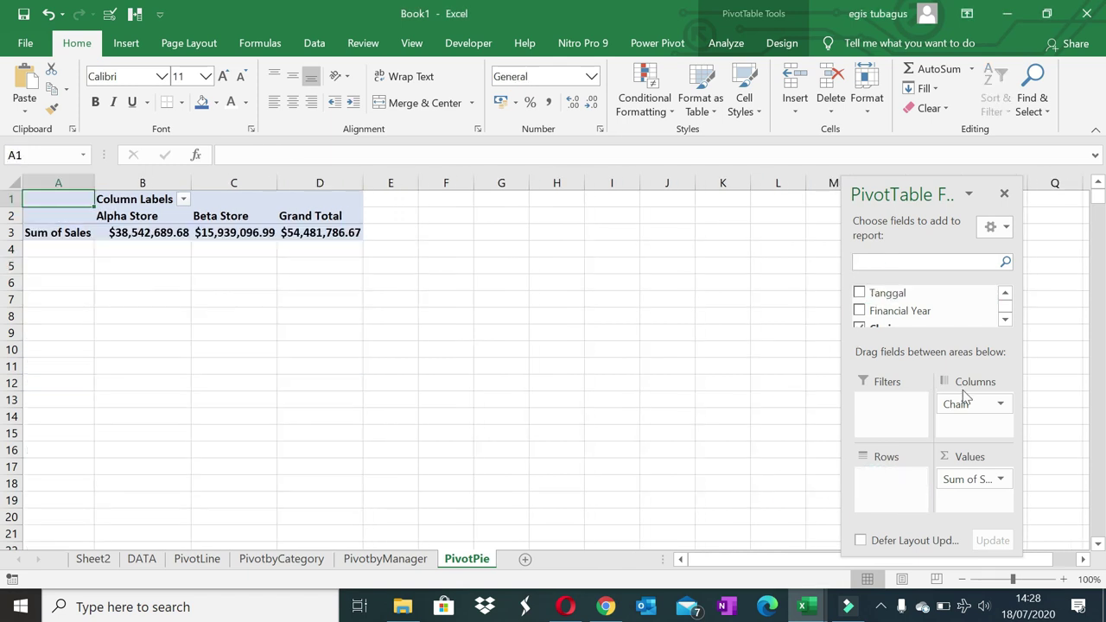
drag(961, 403, 890, 484)
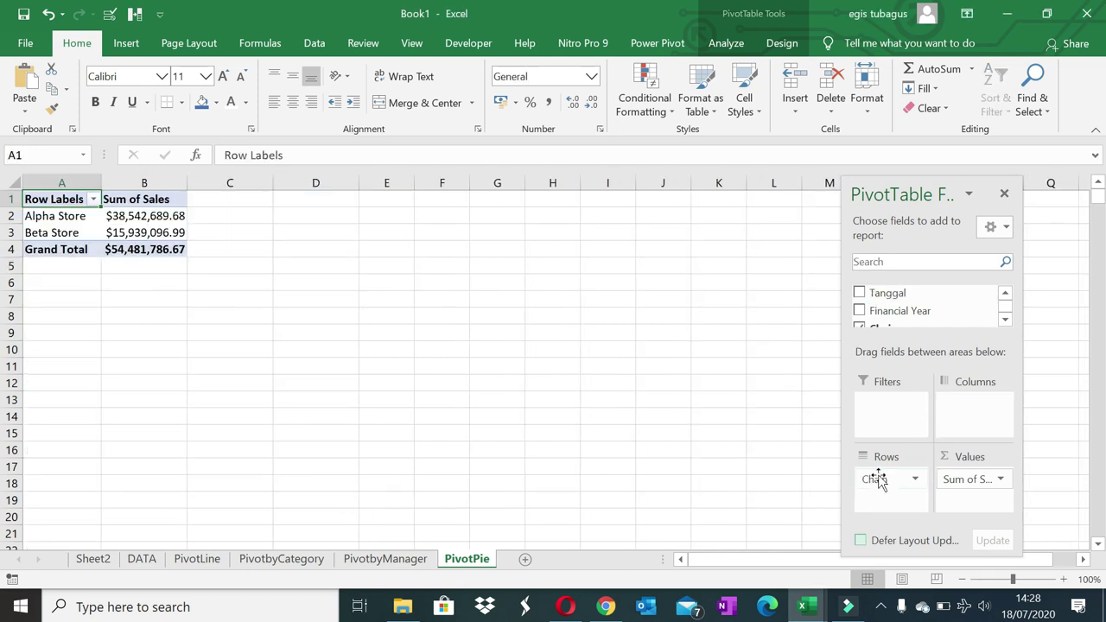
mouse_move(144, 216)
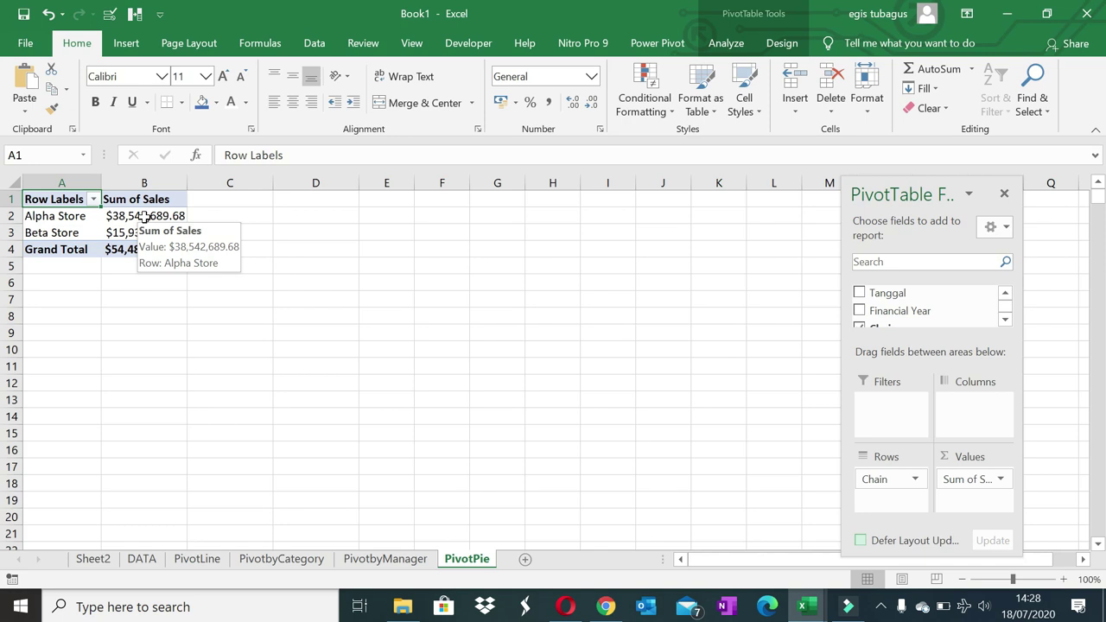
click(145, 217)
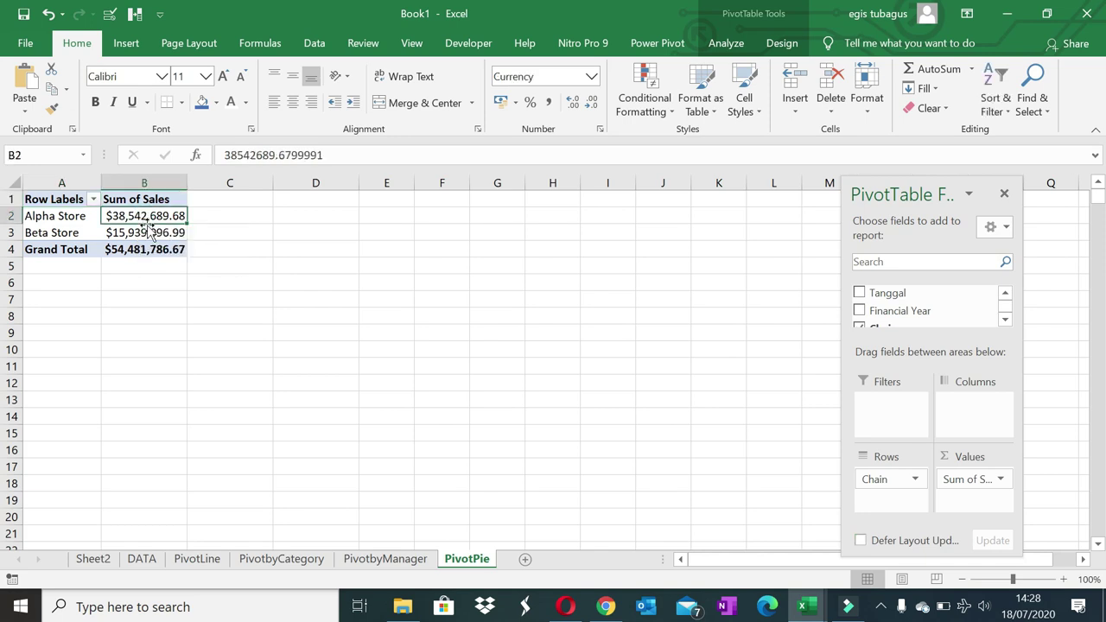
click(126, 43)
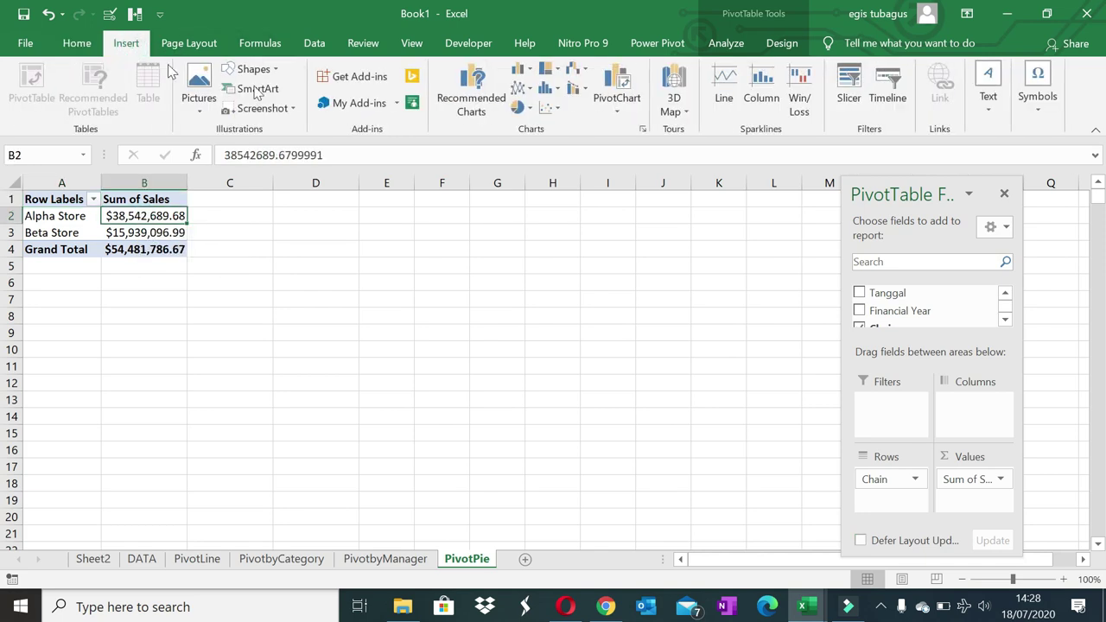
- Insert a 2-D pie PivotChart of the chain sales and remove its legend and field buttons
click(521, 108)
click(530, 161)
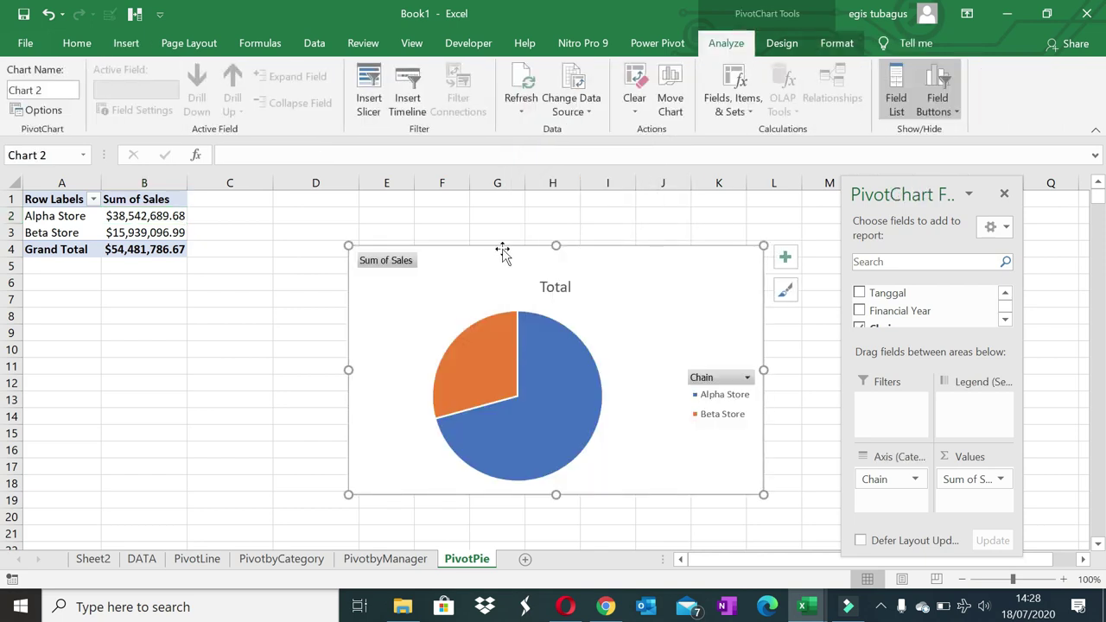
drag(502, 251, 424, 220)
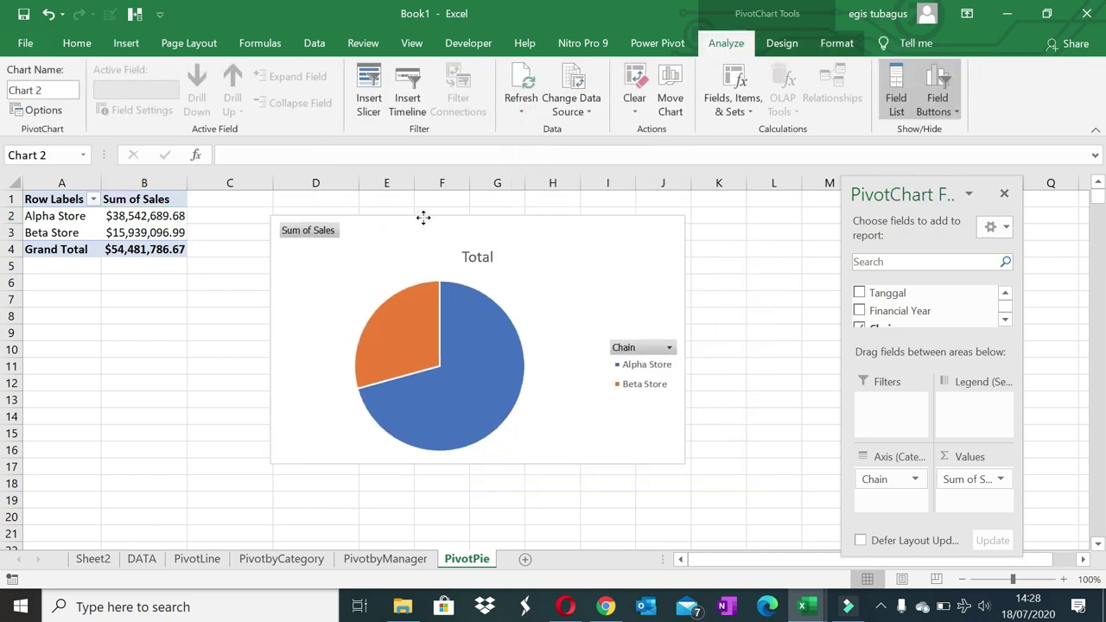
click(637, 348)
click(751, 455)
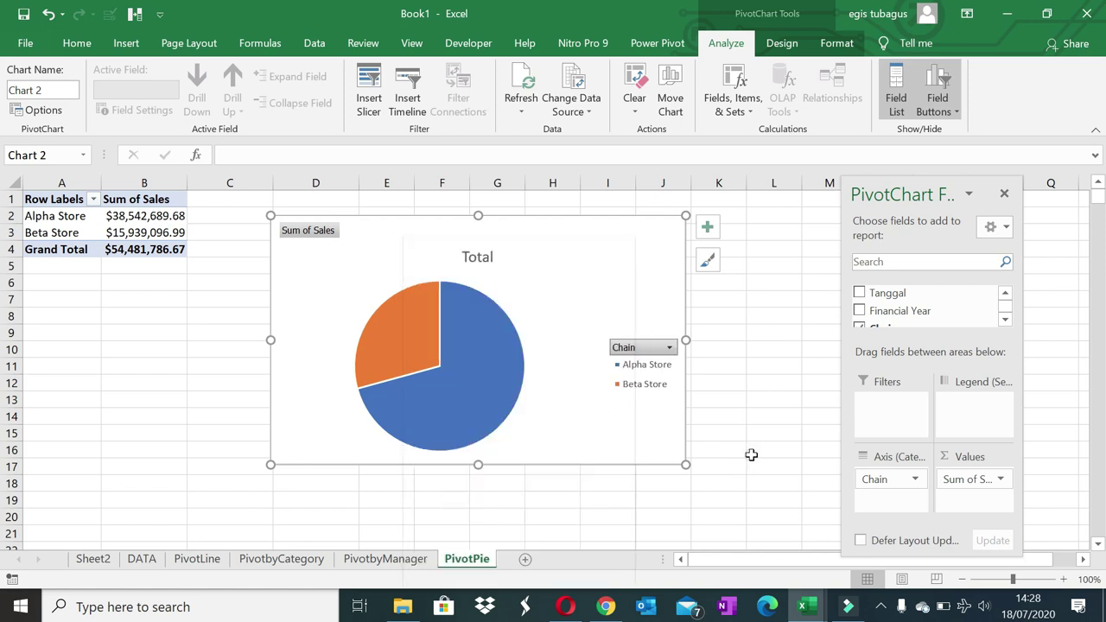
click(648, 384)
key(Delete)
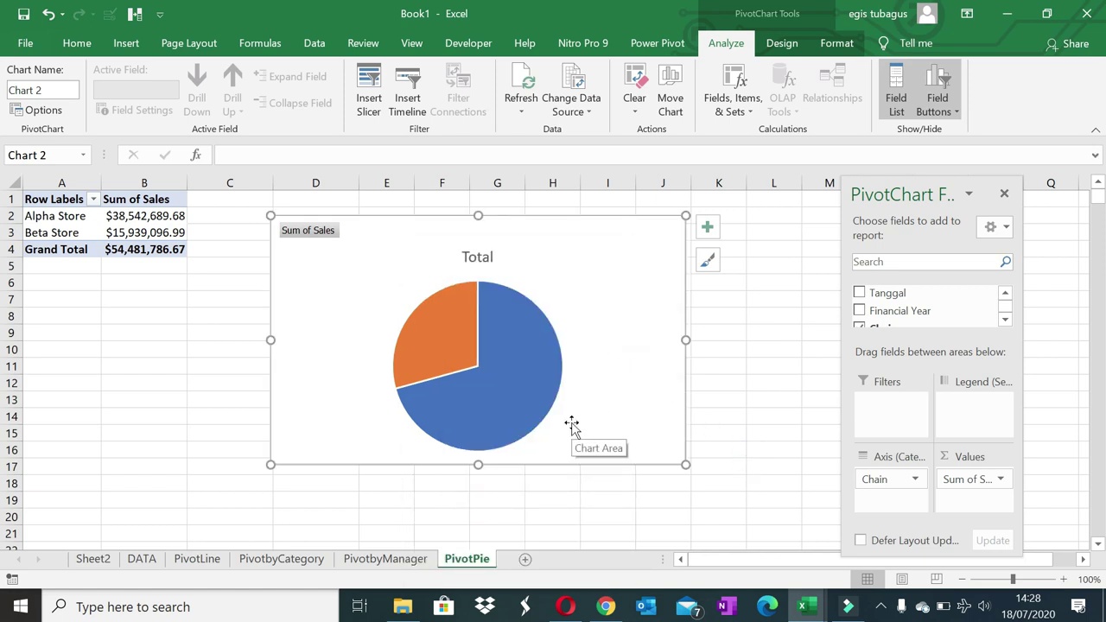
right_click(320, 242)
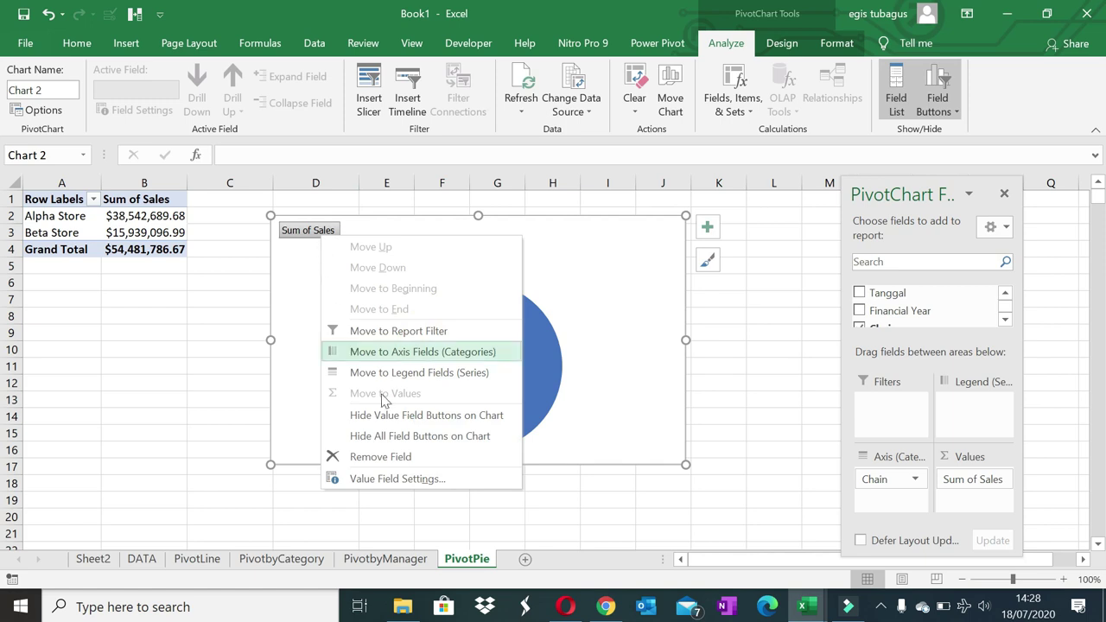
click(393, 437)
- Move the chart title to the top-left and change it to 'Sales by Chain'
drag(476, 246, 319, 245)
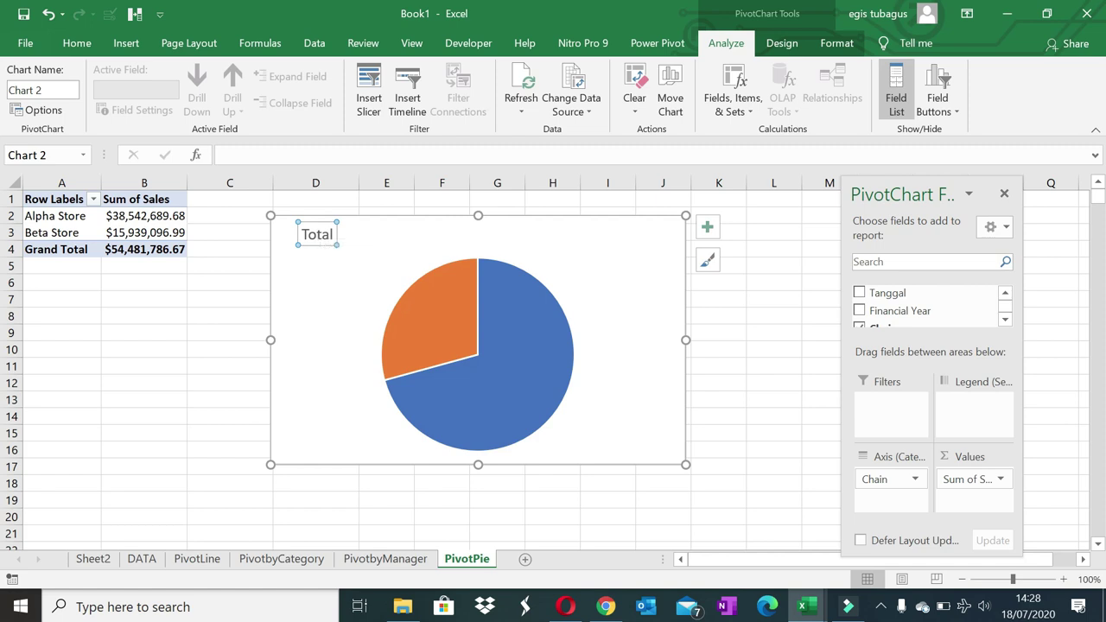
double_click(319, 245)
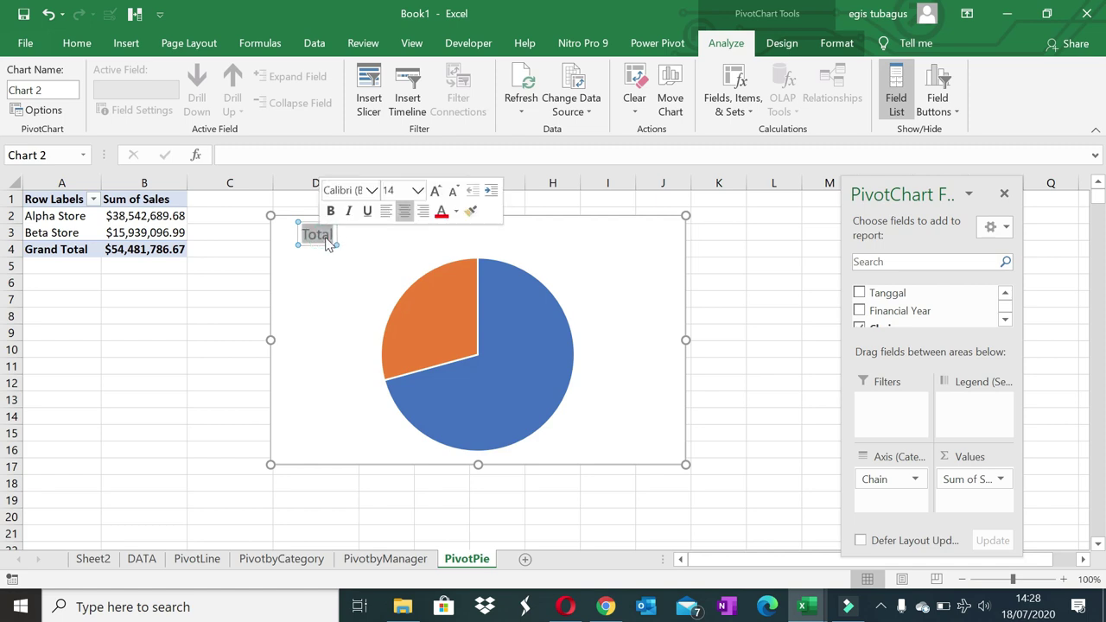
text(Sales)
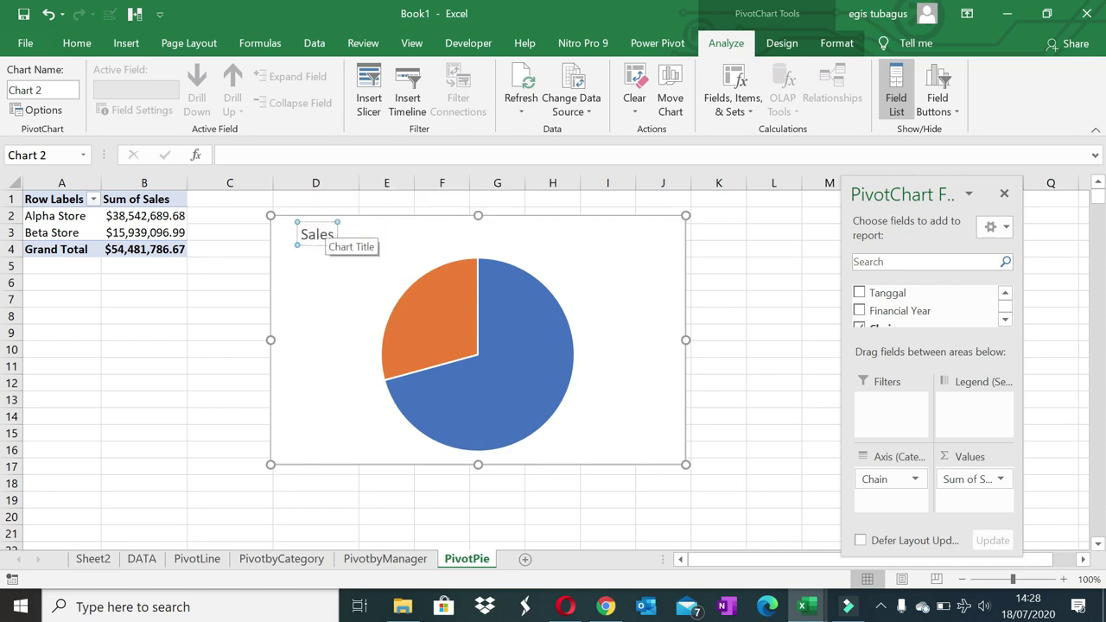
text( Prod)
key(BackSpace)
key(BackSpace)
key(BackSpace)
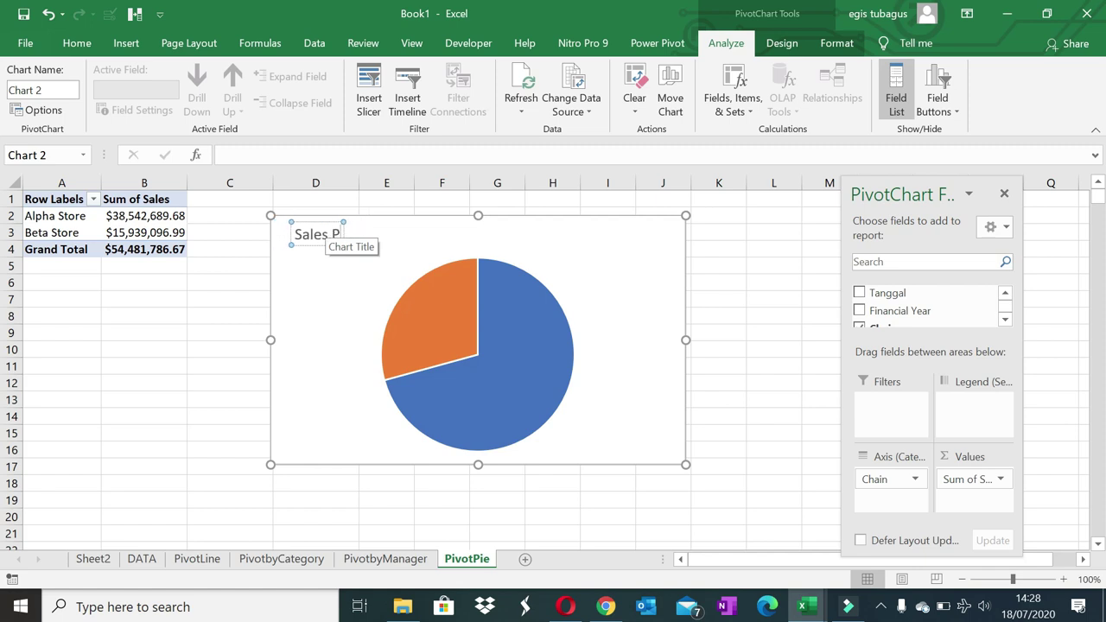
key(BackSpace)
text(by)
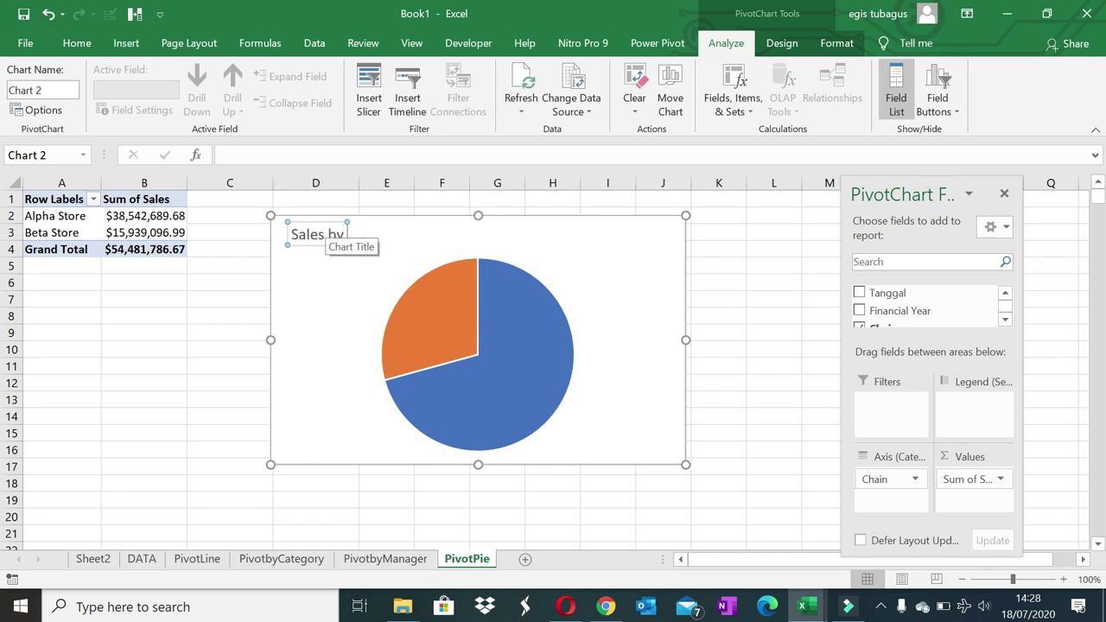
text( H)
key(BackSpace)
text(C)
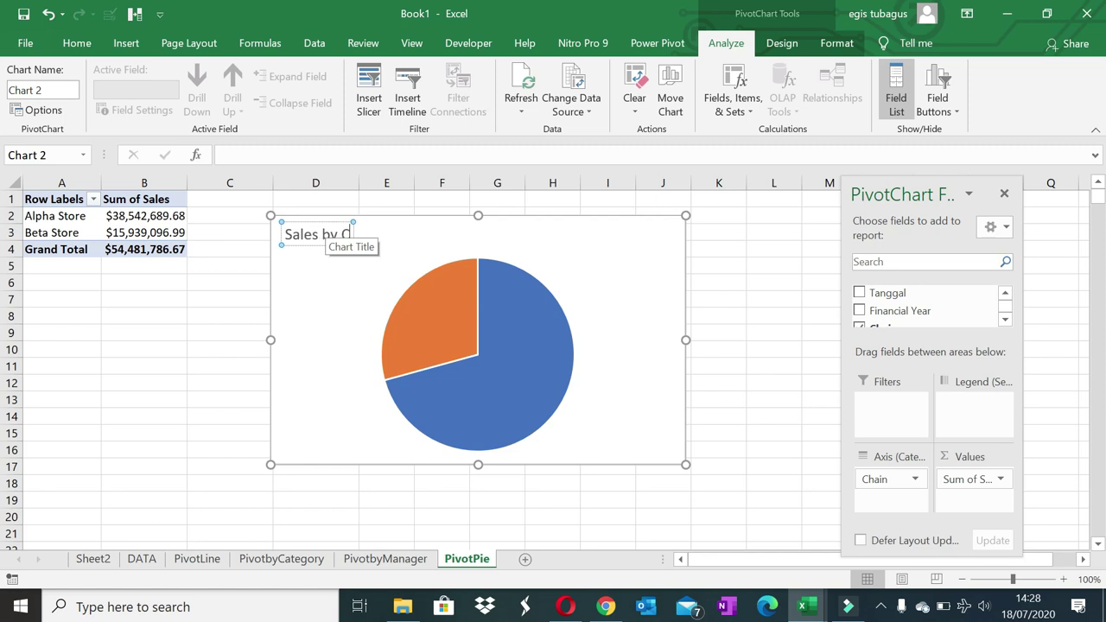
text(hain)
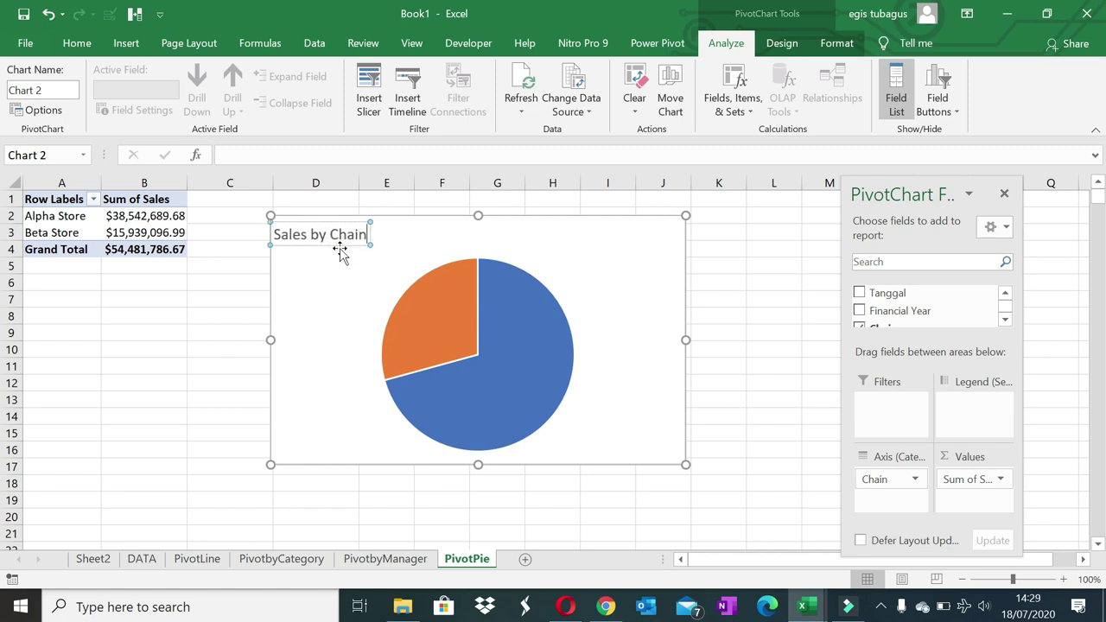
- Place the pie chart below the pivot table and make its title bold
drag(346, 248, 357, 249)
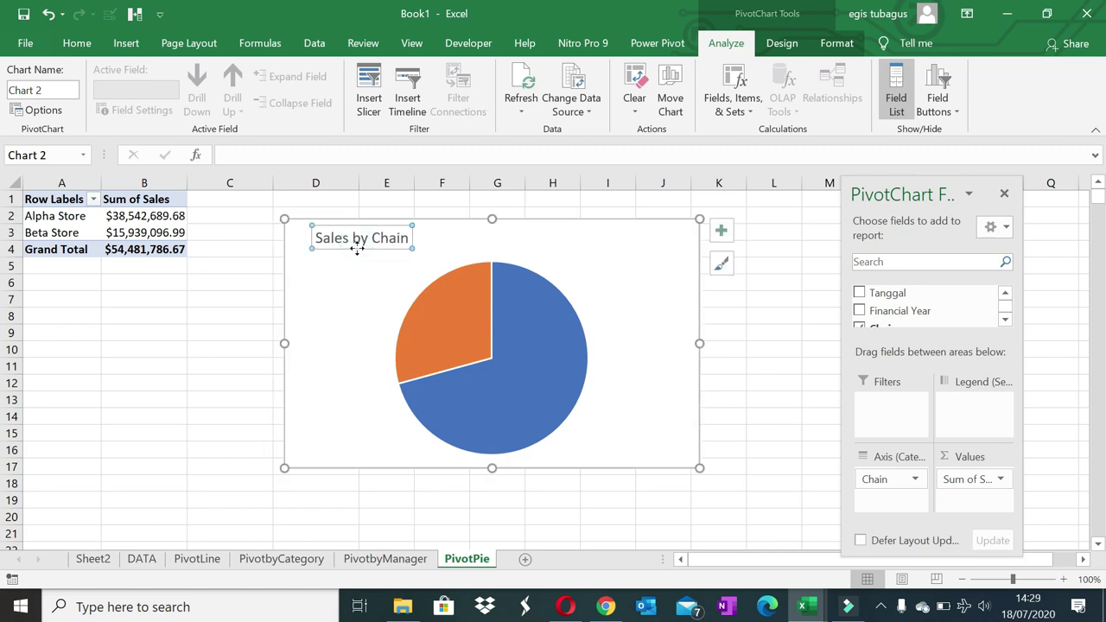
mouse_move(400, 467)
mouse_down()
mouse_move(226, 522)
mouse_move(168, 510)
mouse_up()
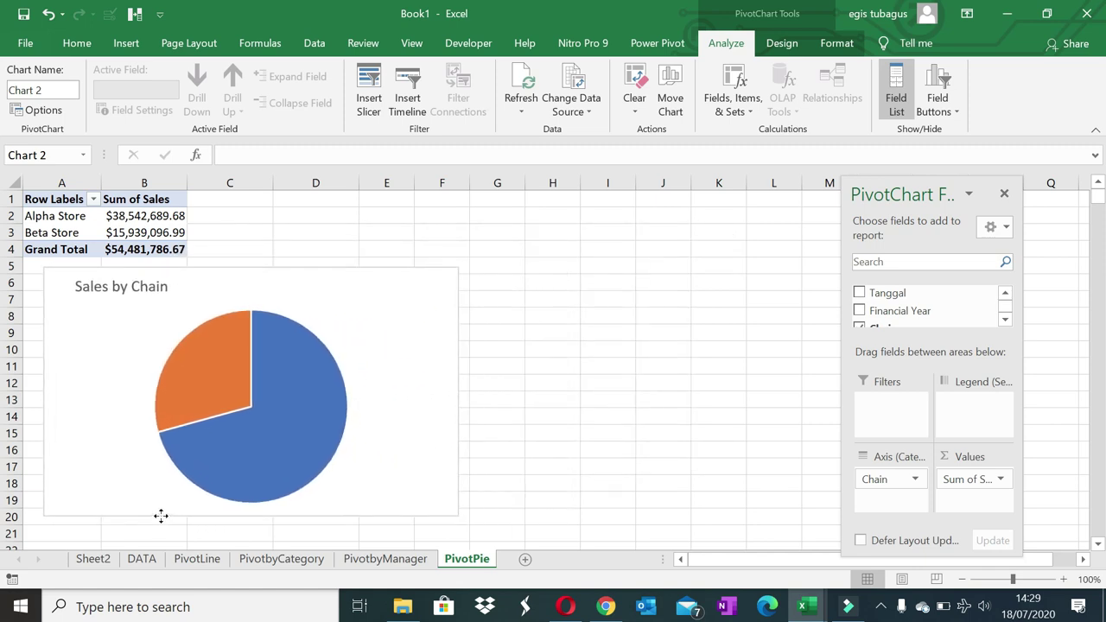
click(88, 290)
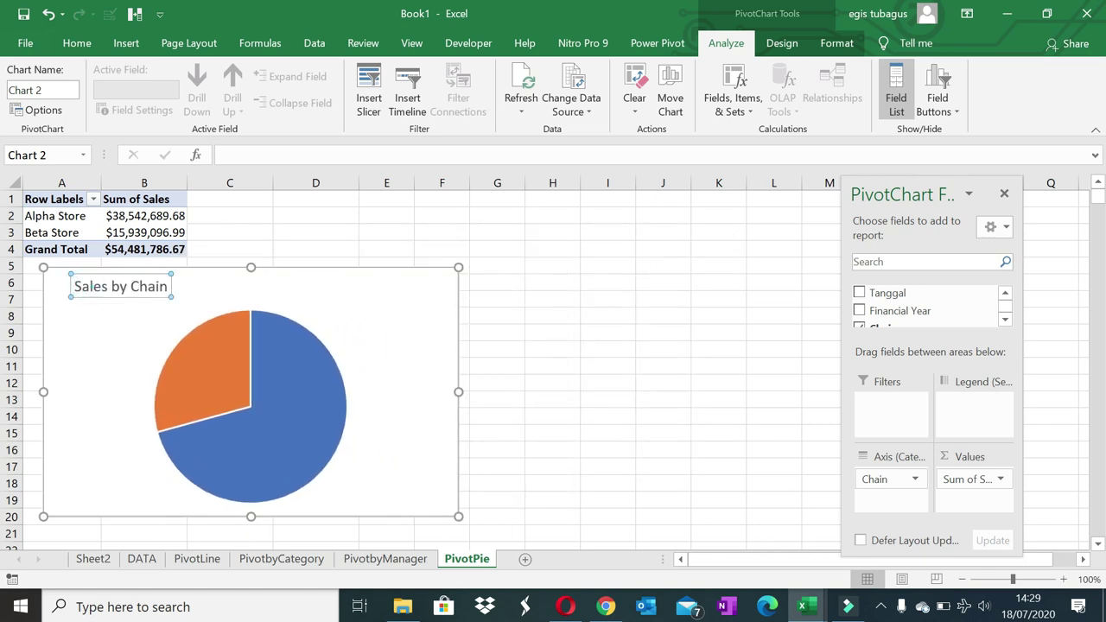
triple_click(93, 292)
click(76, 43)
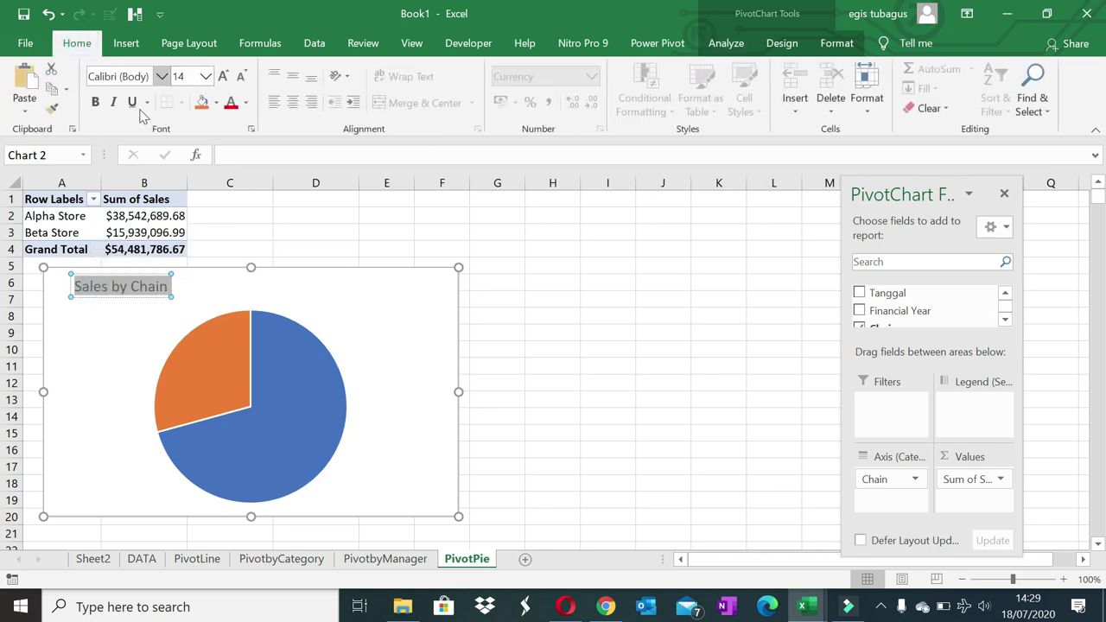
click(96, 103)
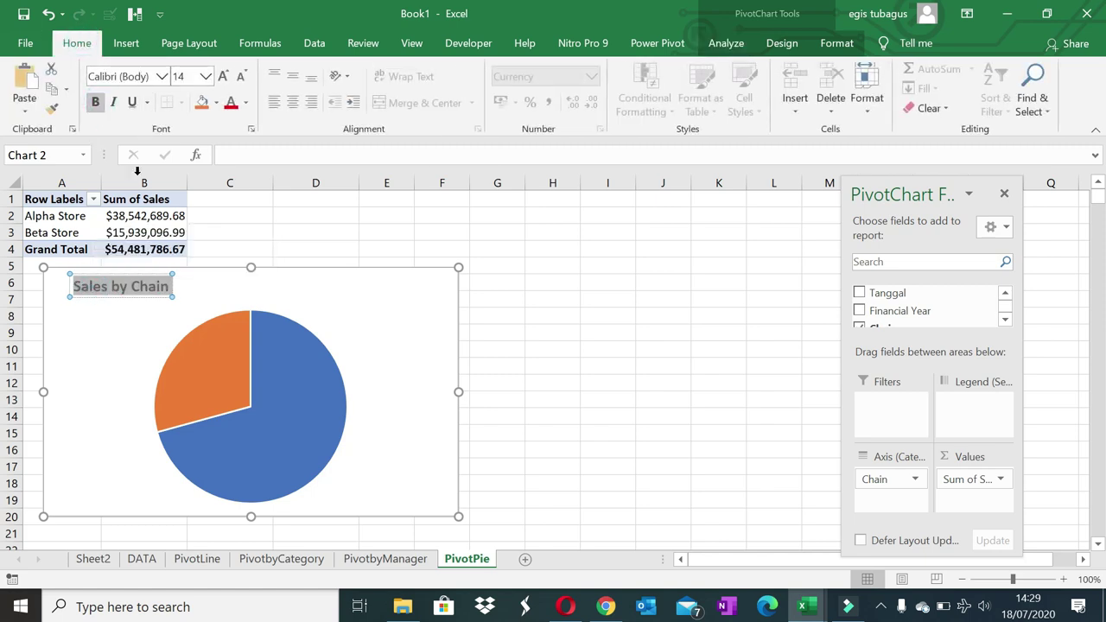
click(344, 217)
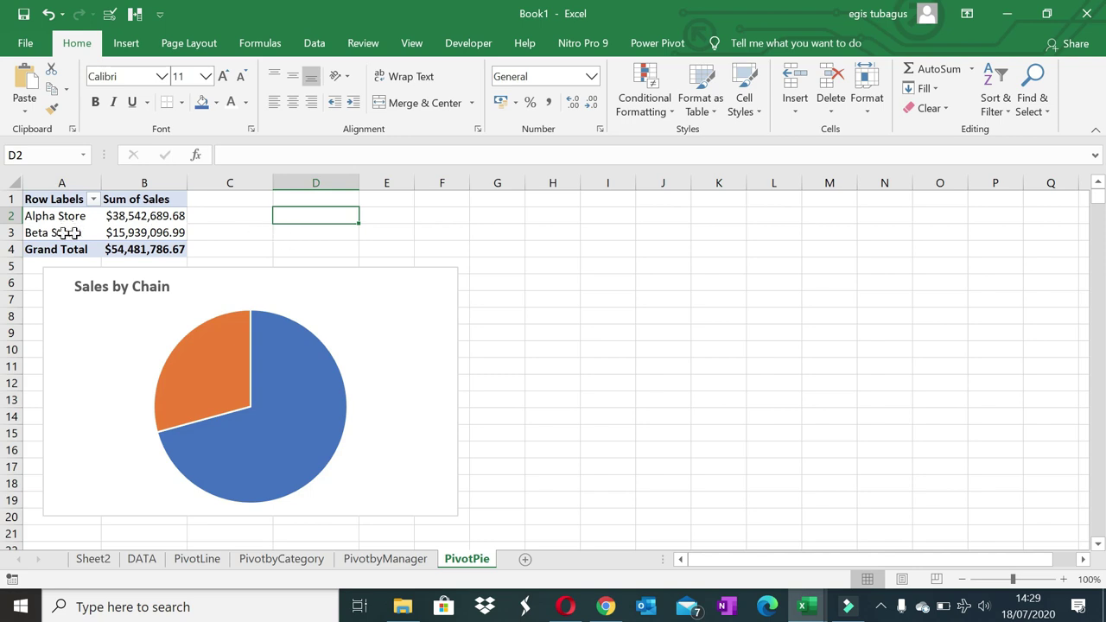
- In G2, start a CONCATENATE formula whose first piece is the chain name in A2
click(501, 217)
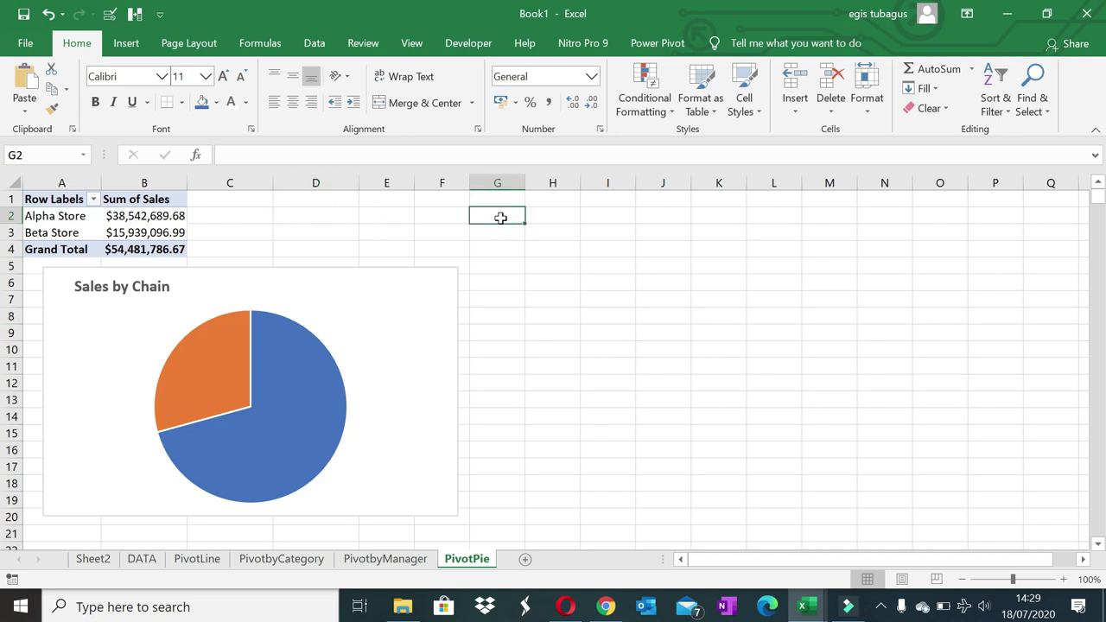
text(=)
click(51, 218)
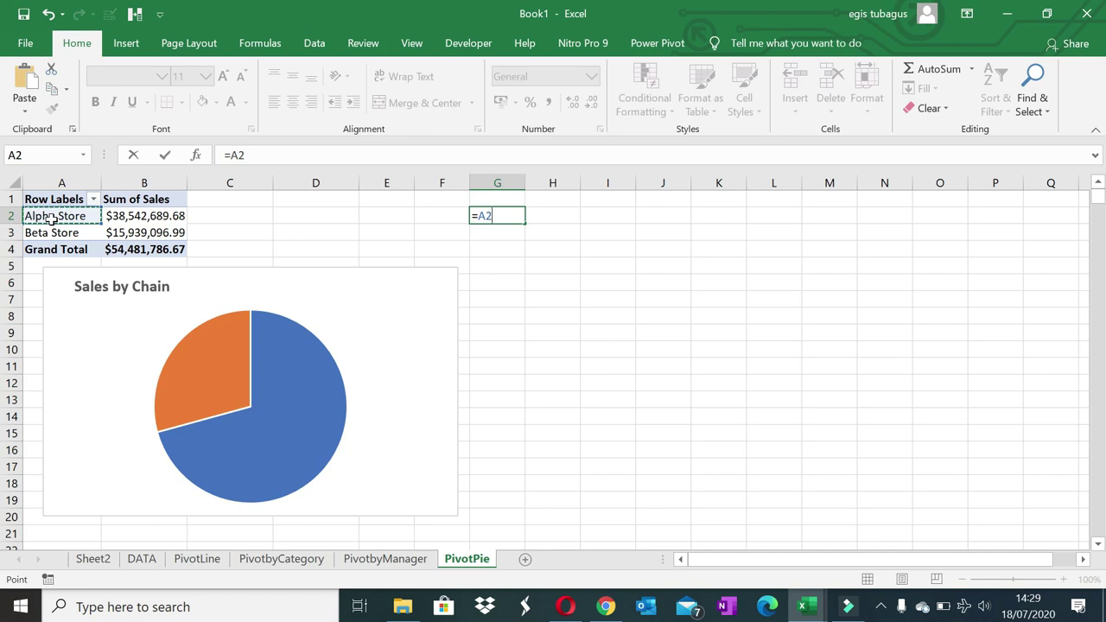
key(Escape)
text(=con)
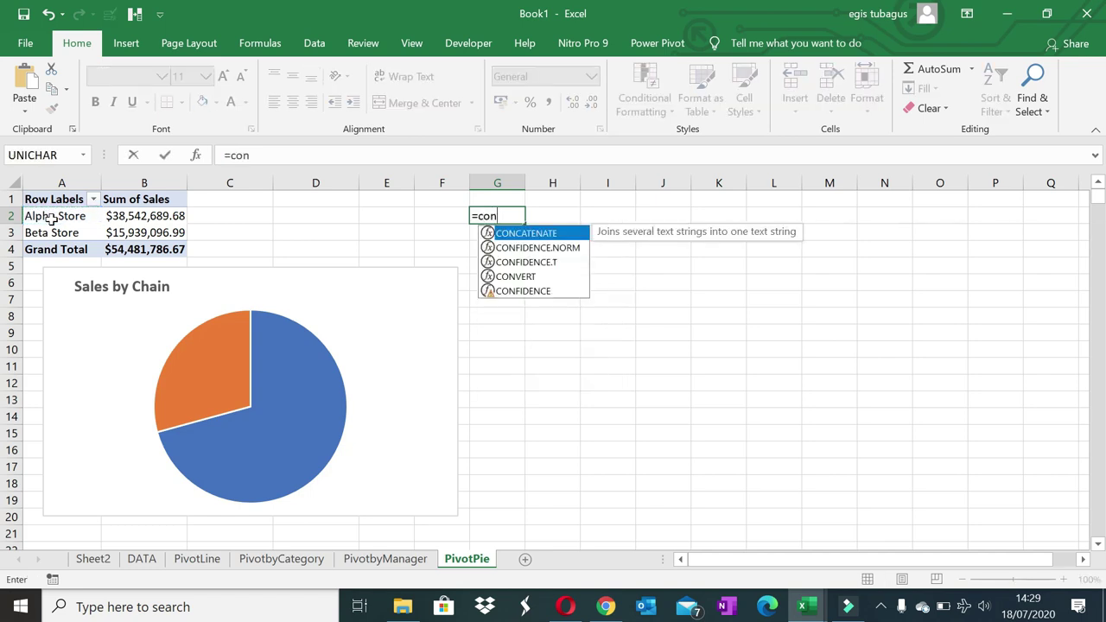
text(cat)
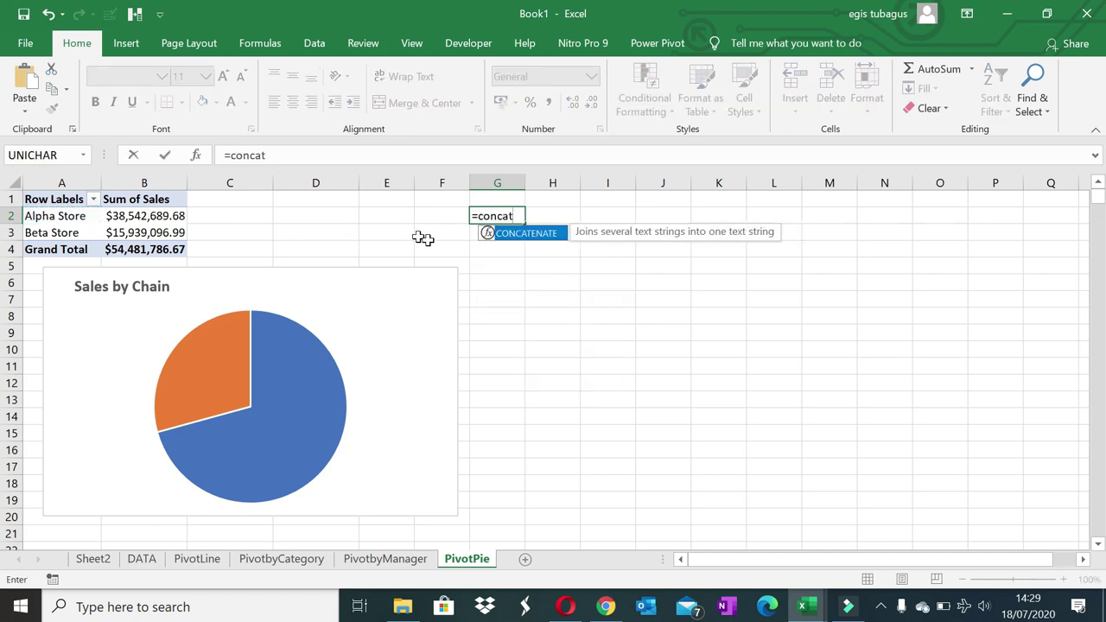
double_click(553, 234)
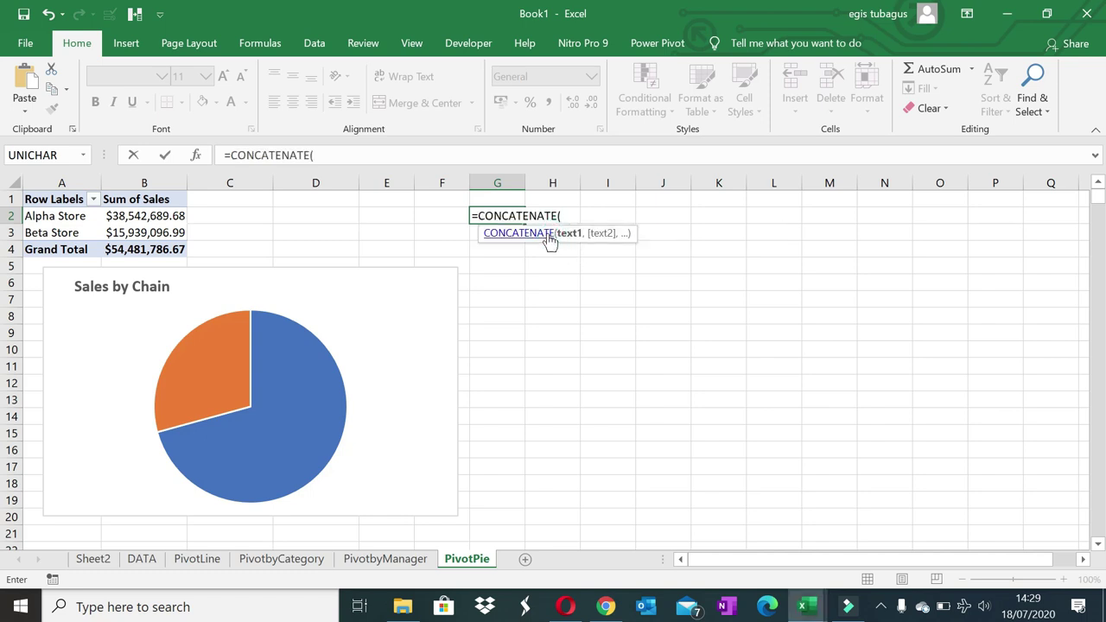
click(66, 219)
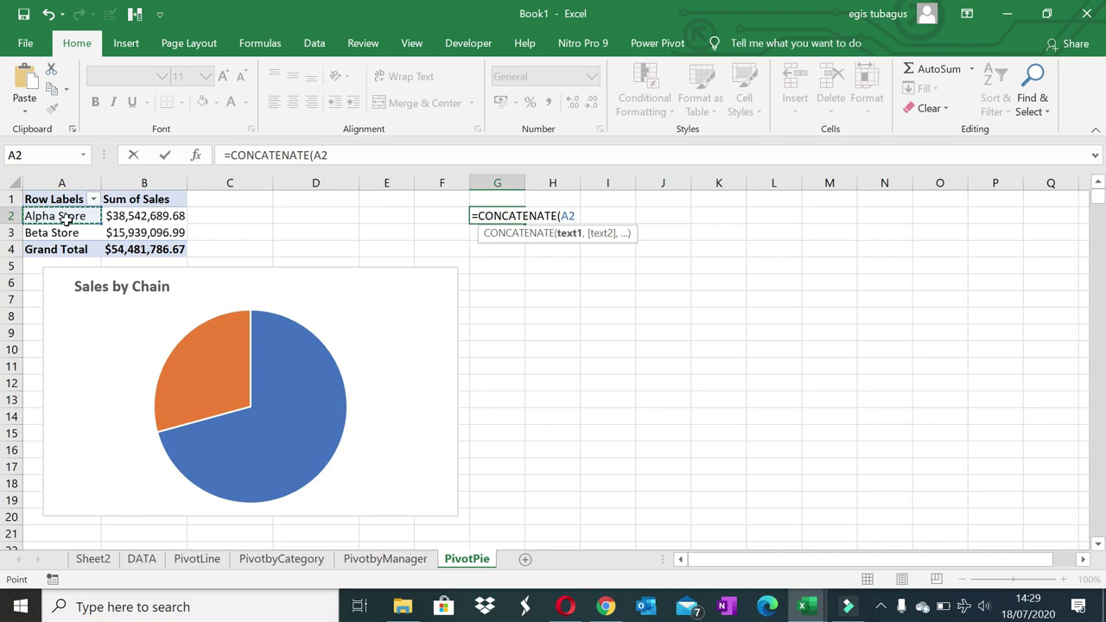
text(,)
- Add Alpha Store's GETPIVOTDATA sales total after a " " space and commit the label
click(138, 219)
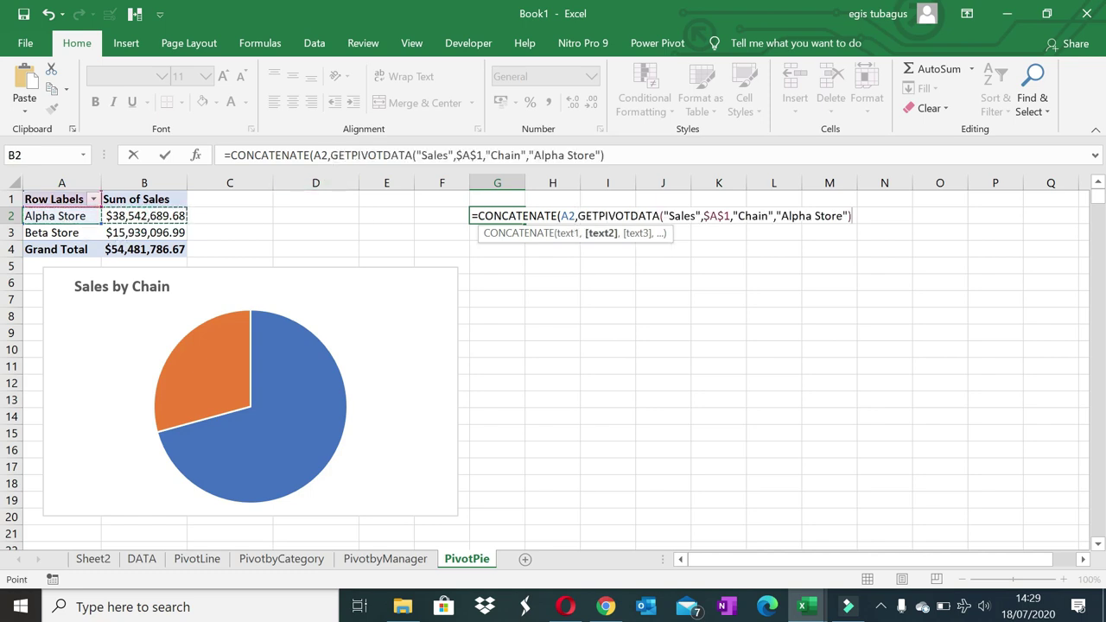
text())
click(329, 155)
click(331, 155)
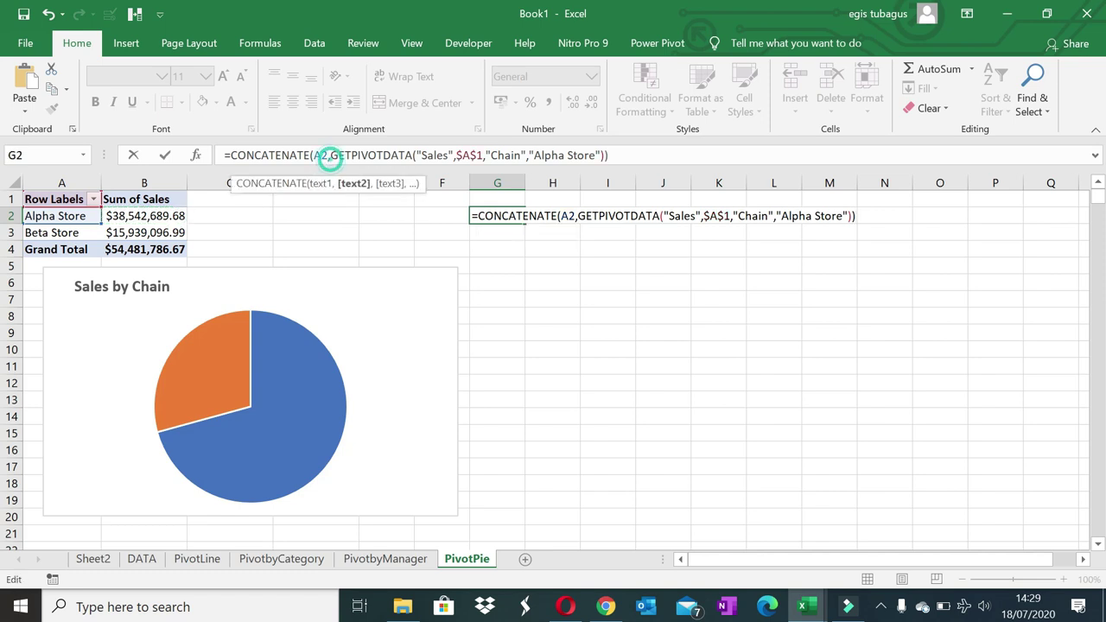
text(" )
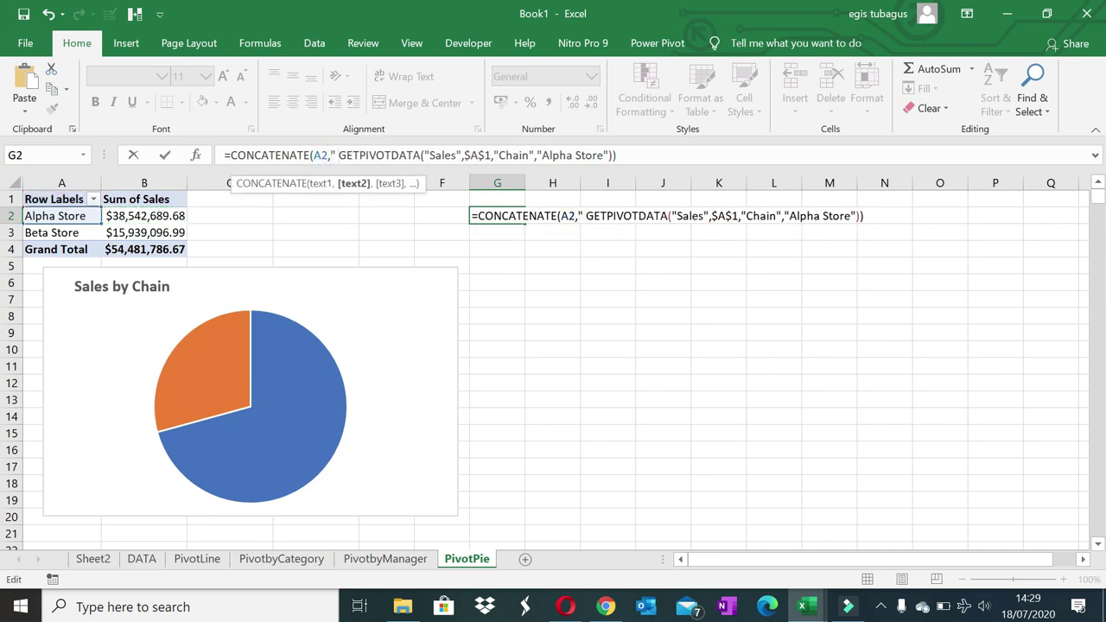
text(",)
key(Return)
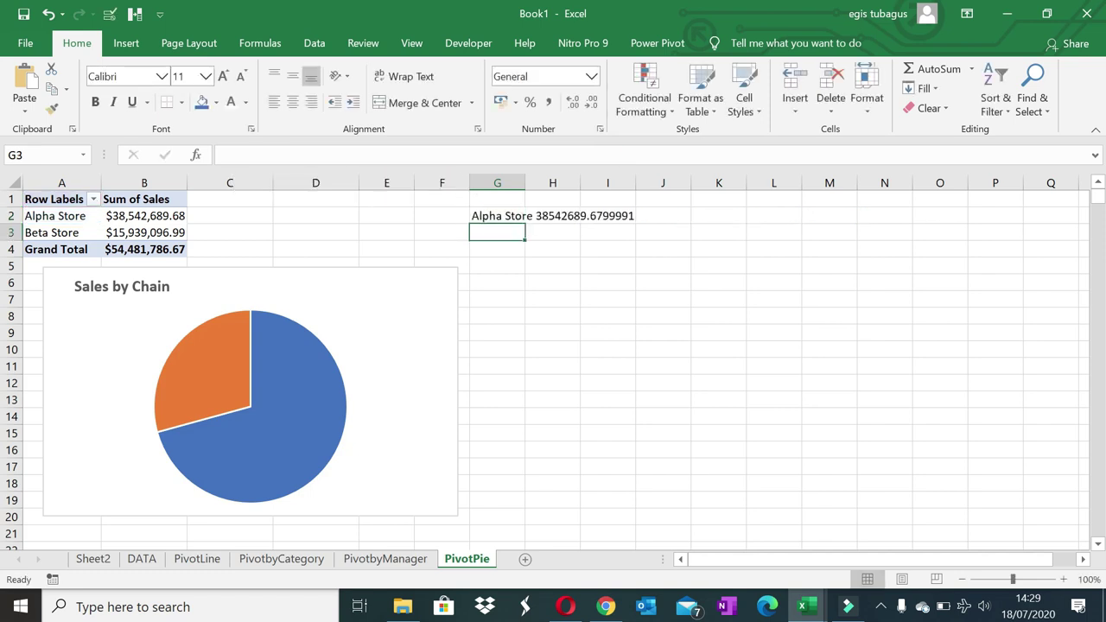
click(486, 216)
- Add Sales to Values again and show Sum of Sales2 as % of Parent Column Total
click(163, 230)
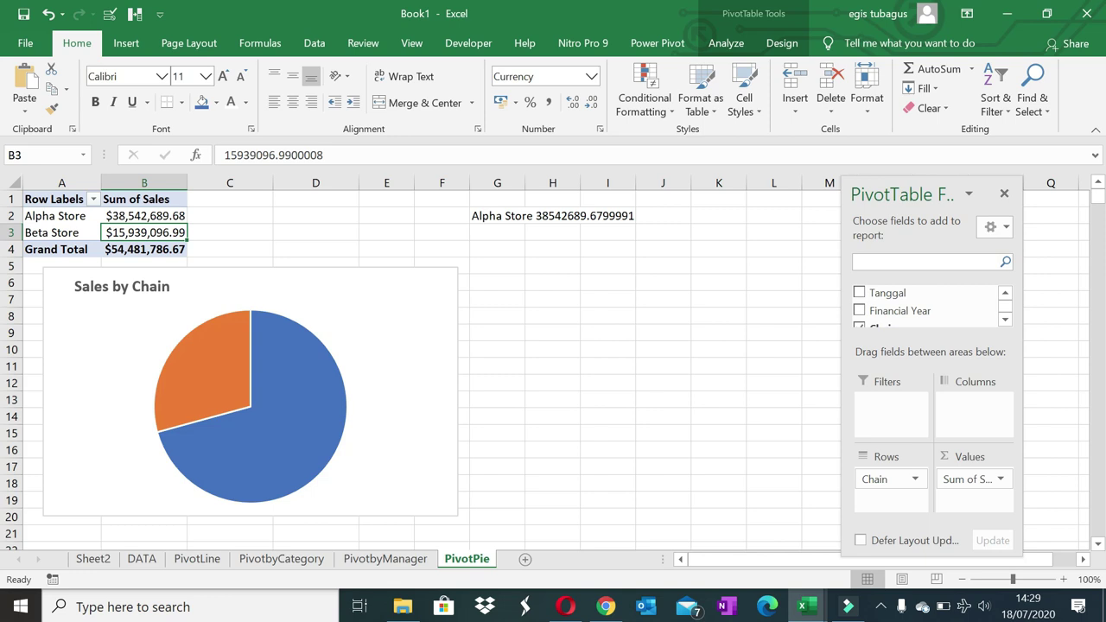
text(sales)
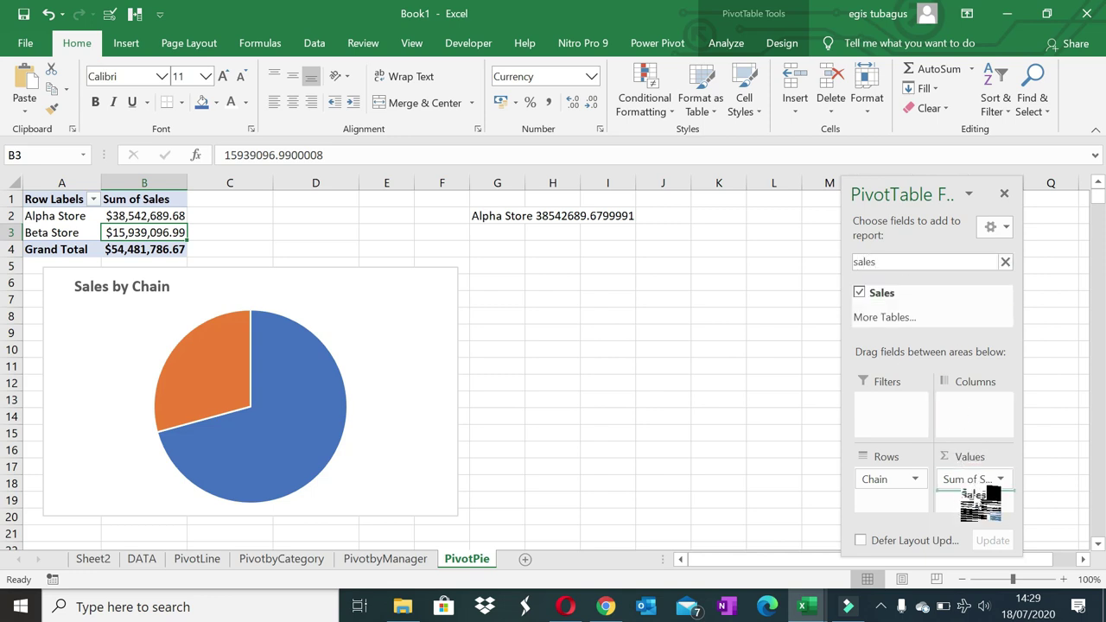
drag(881, 293, 968, 499)
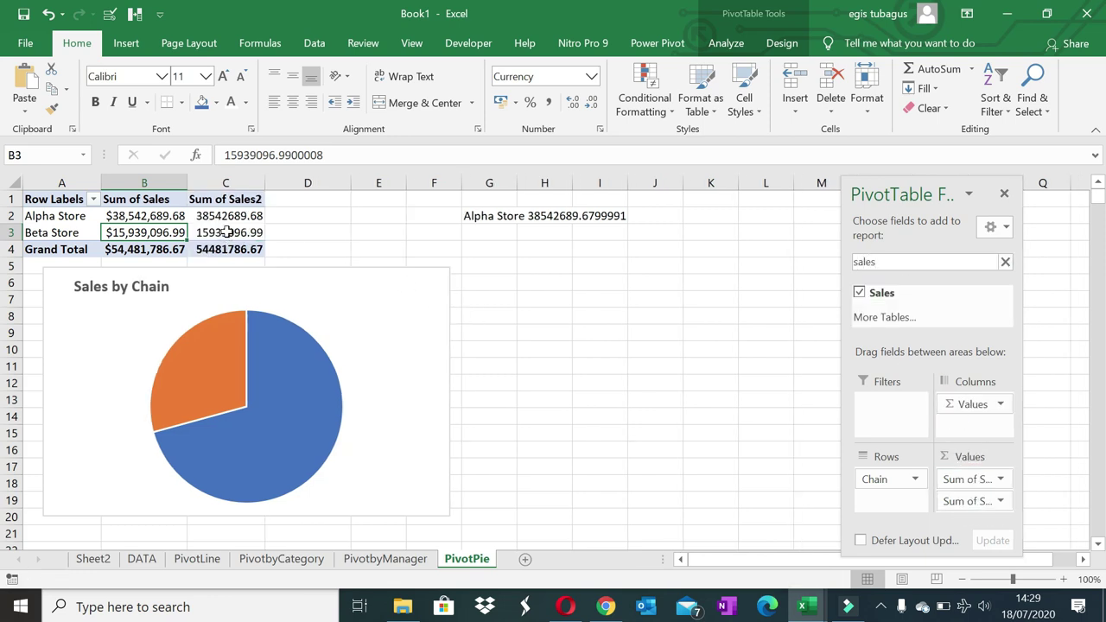
click(226, 232)
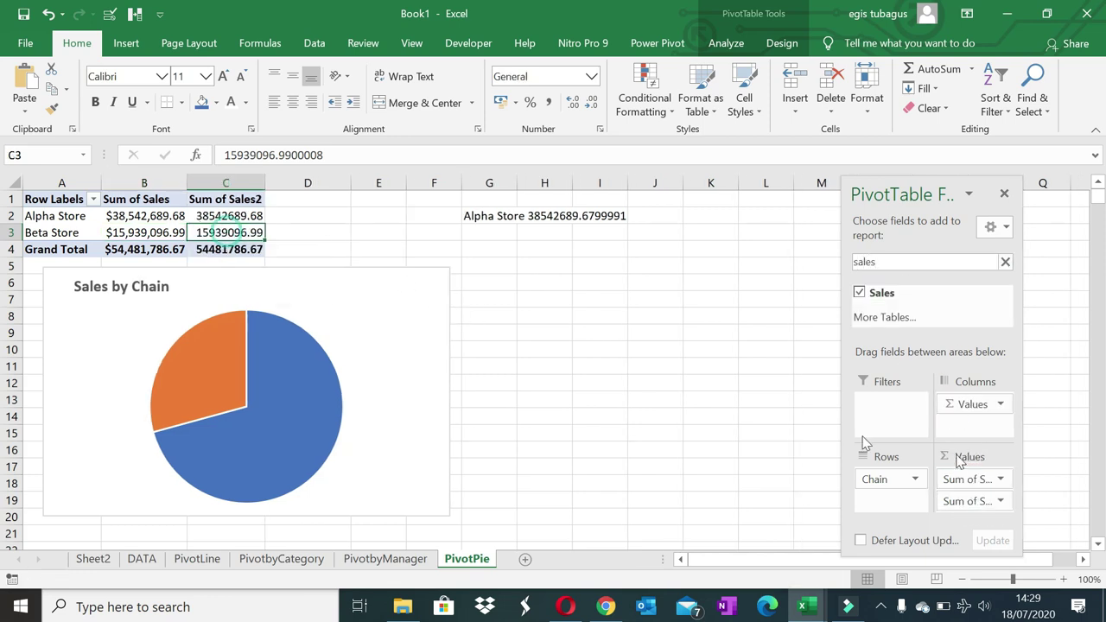
click(1001, 503)
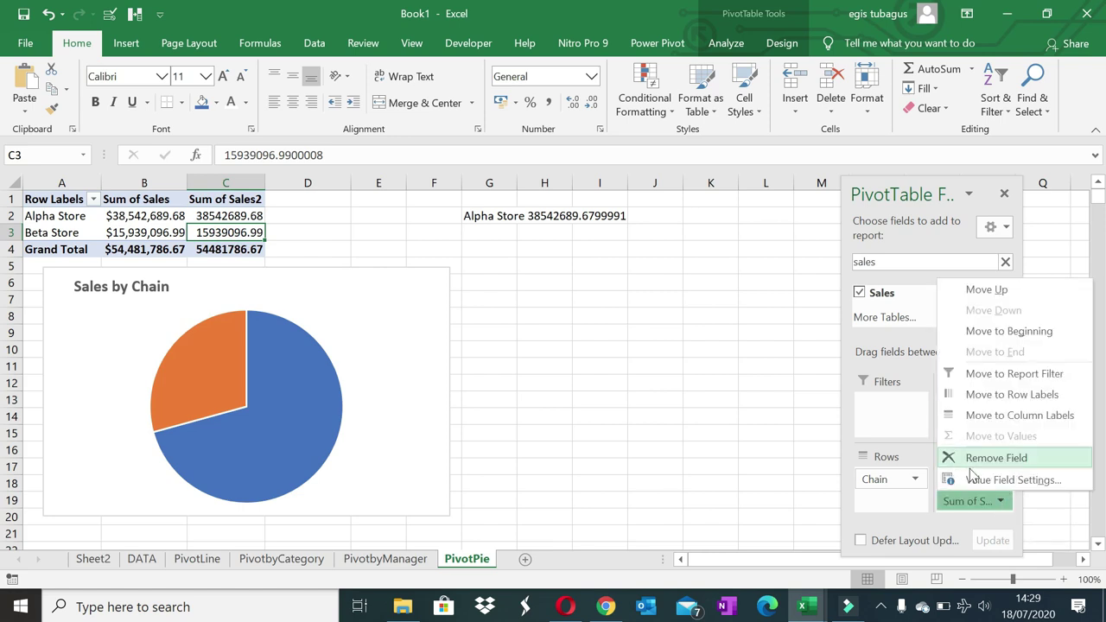
click(1004, 480)
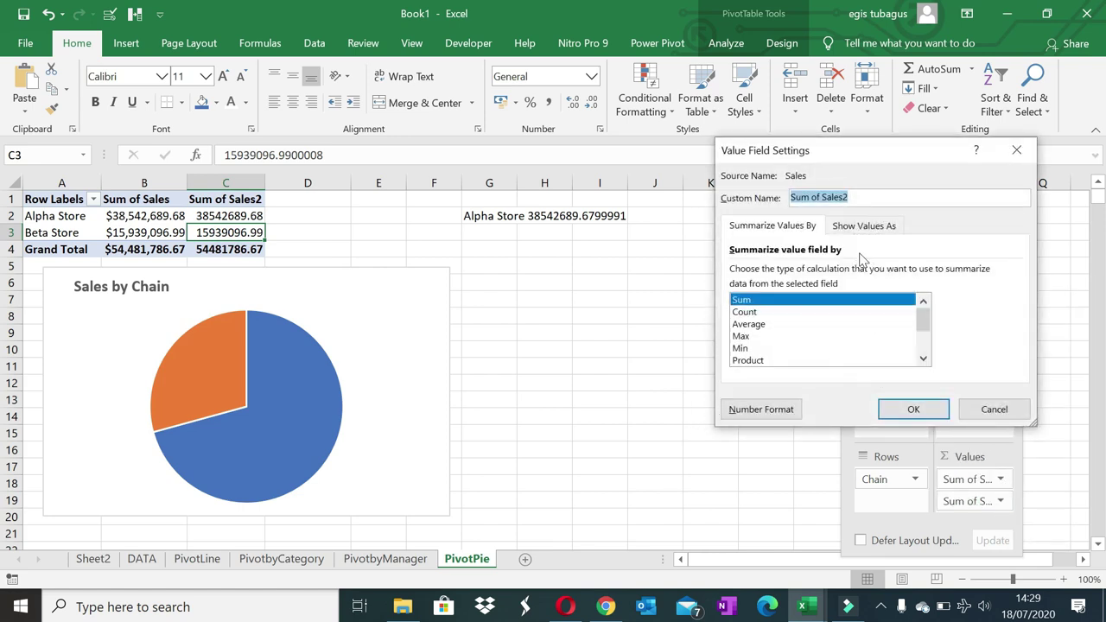
click(864, 226)
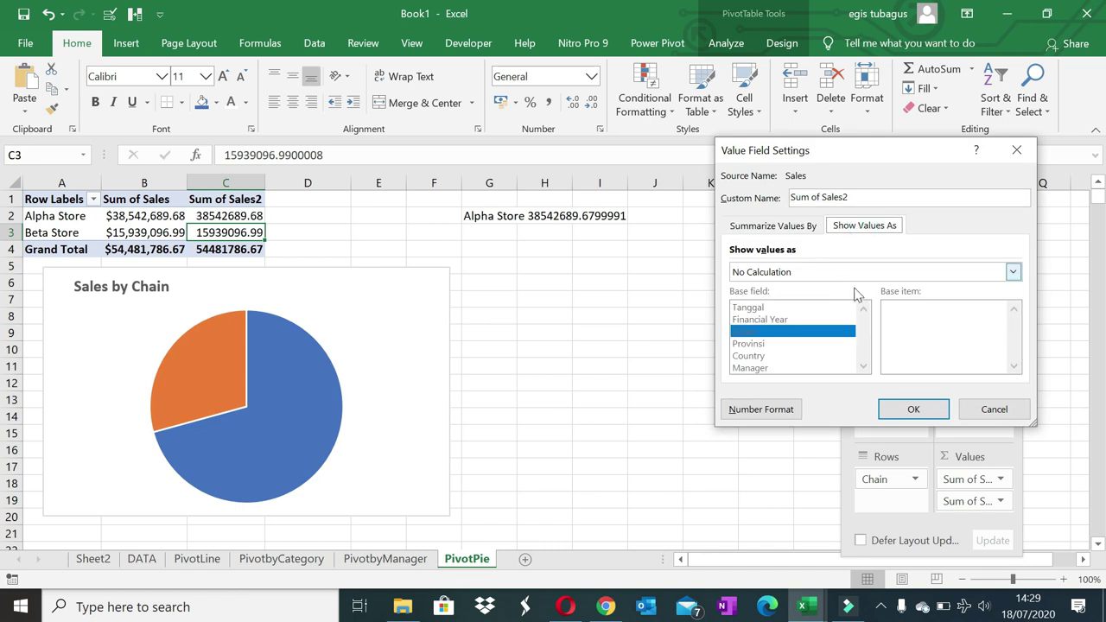
click(994, 409)
right_click(245, 218)
mouse_move(310, 389)
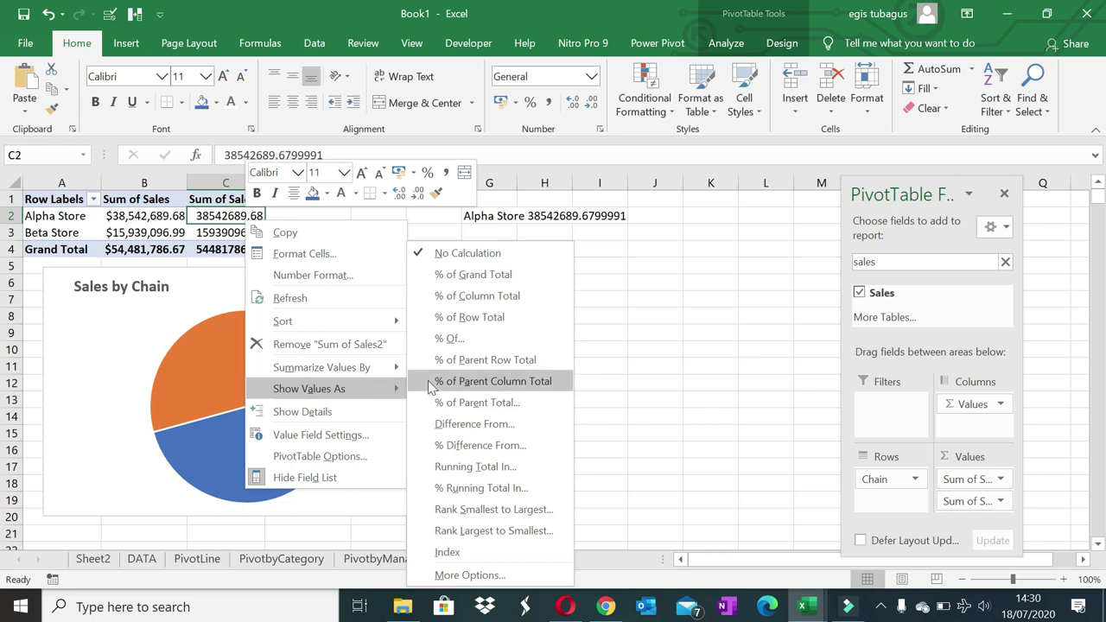
click(485, 275)
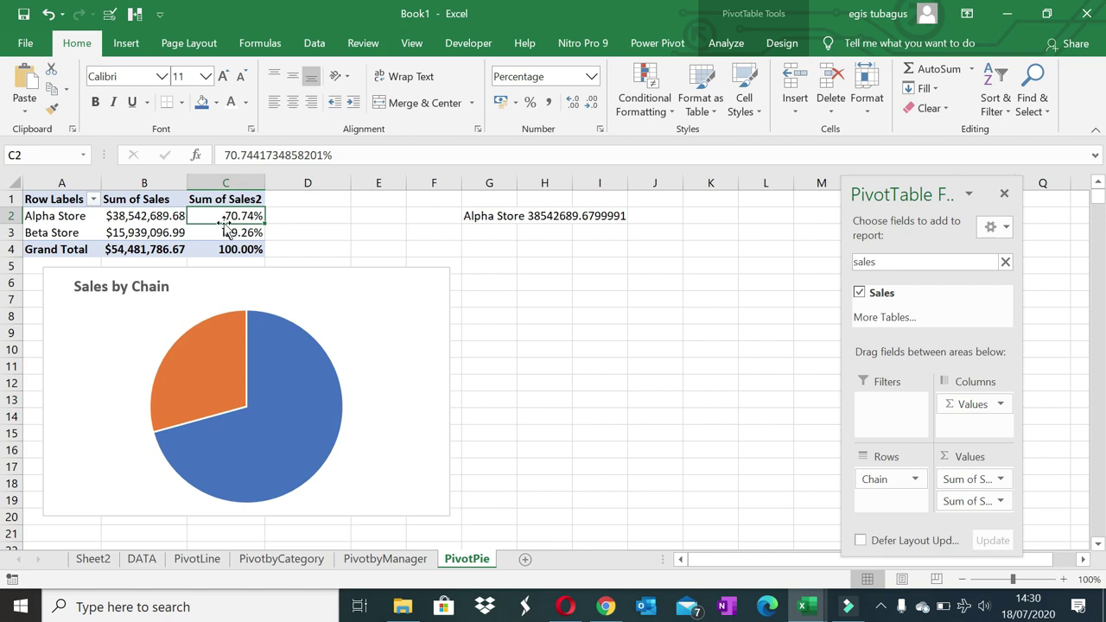
click(488, 217)
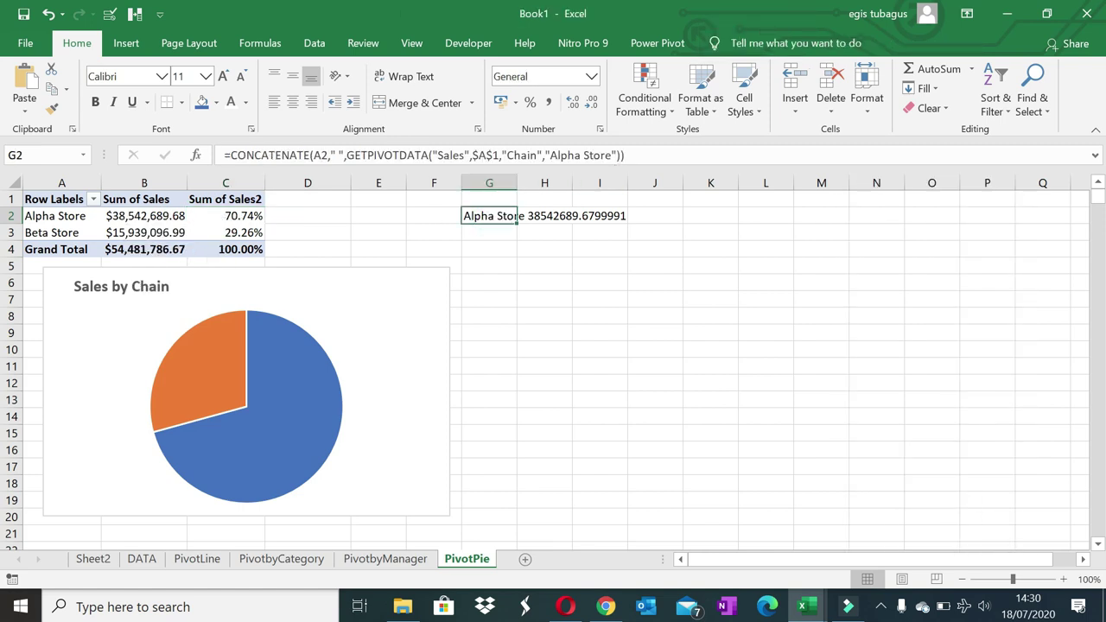
- Append Alpha Store's share from column C to the G2 label, separated by spaces
click(621, 155)
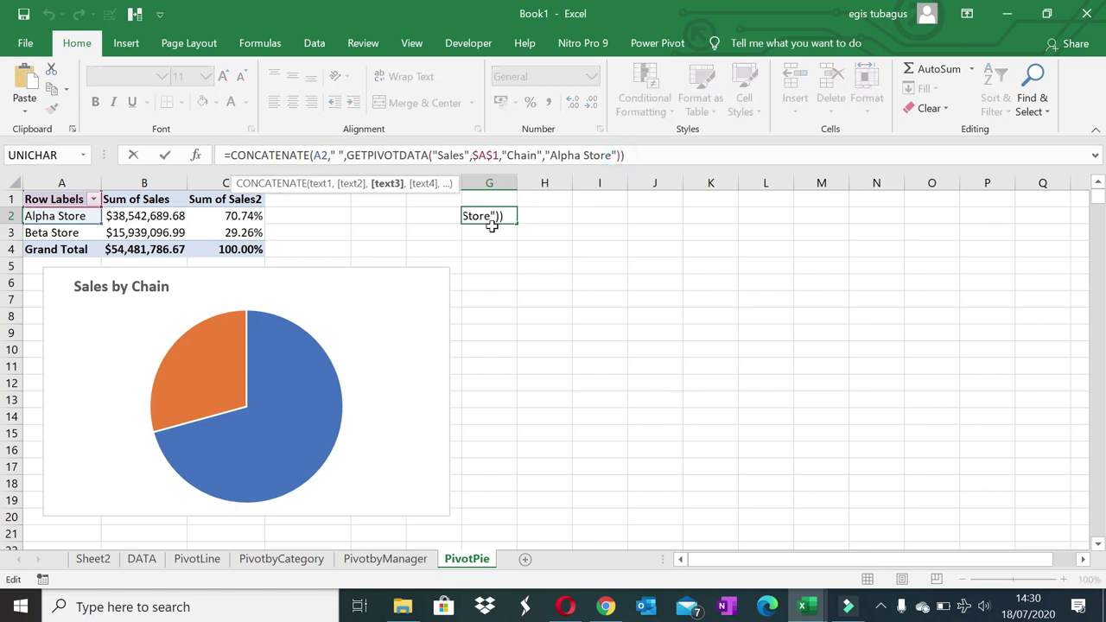
text(,")
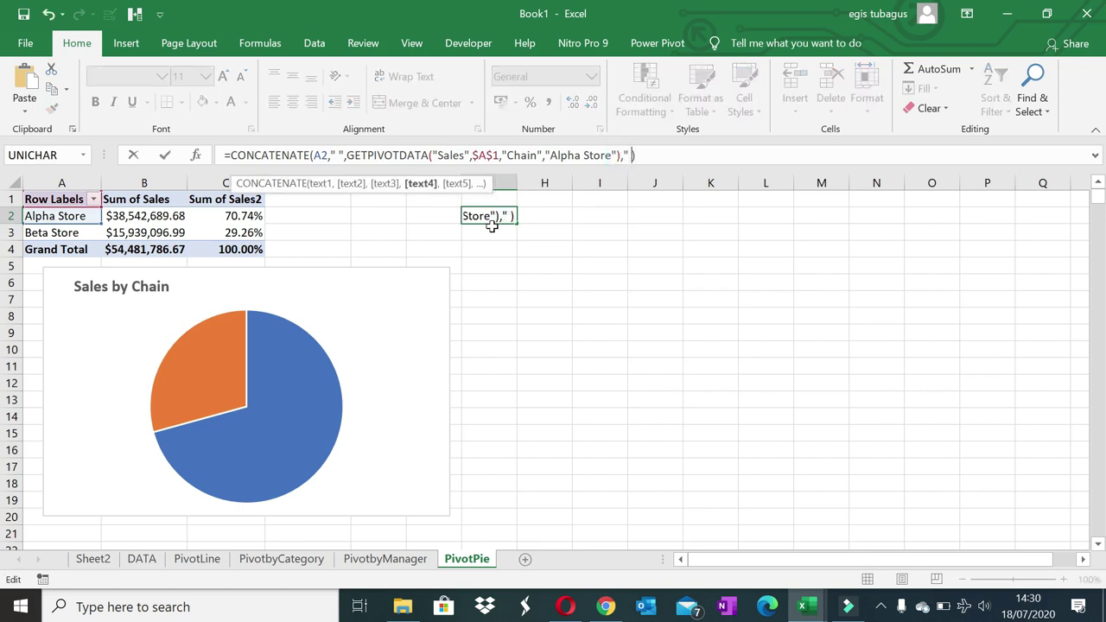
text(    ")
text(,)
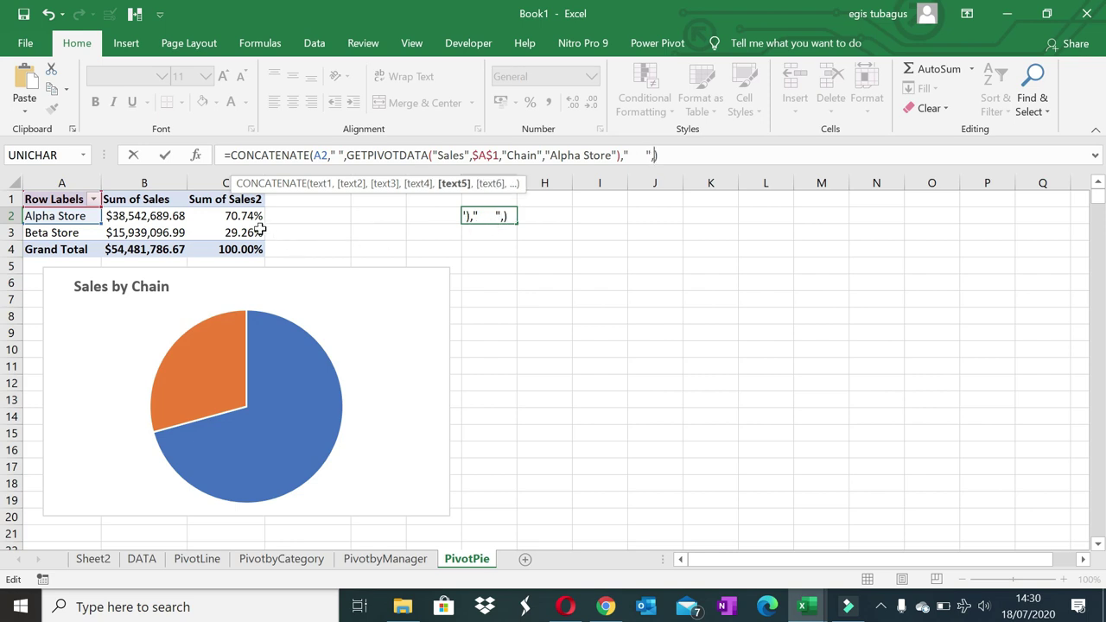
click(235, 217)
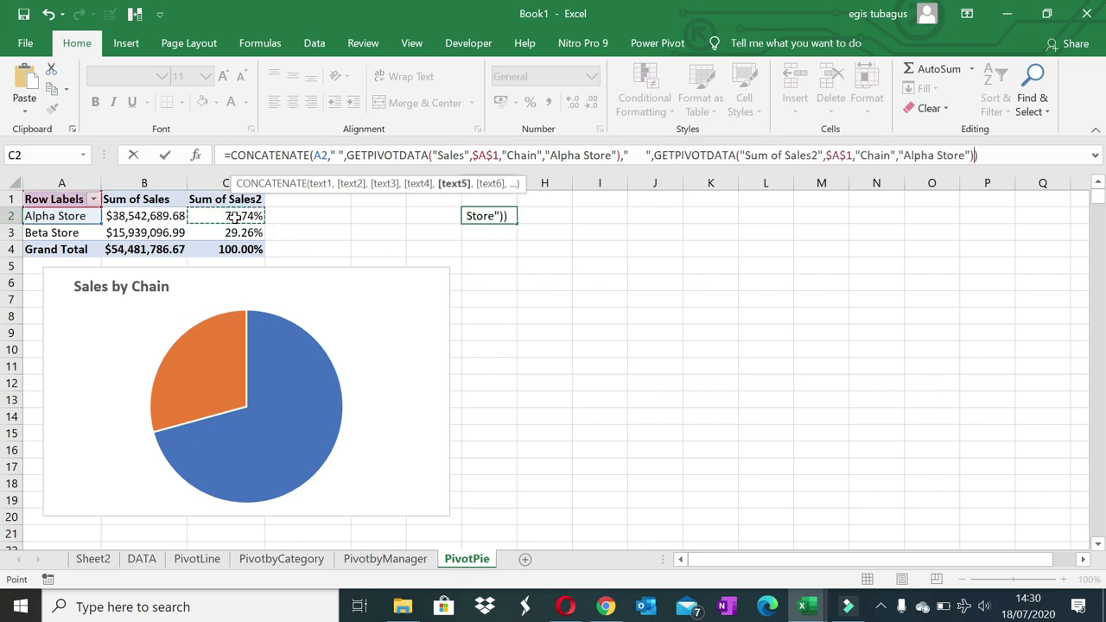
key(Return)
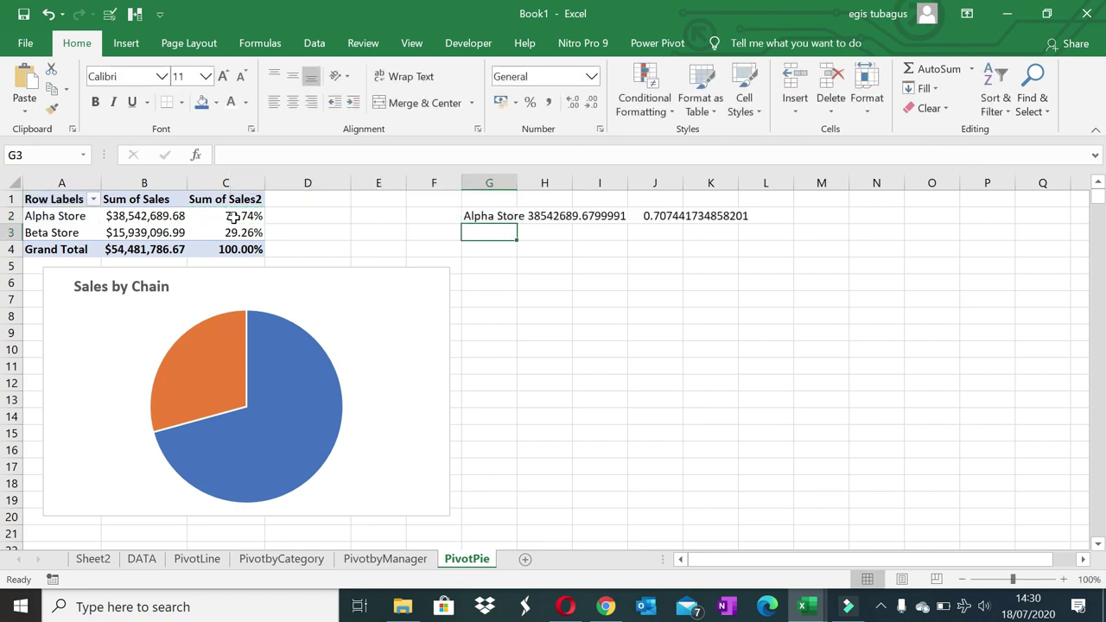
- Copy the label into G3 and clear it, then try removing G2's fixed Alpha Store item
click(467, 217)
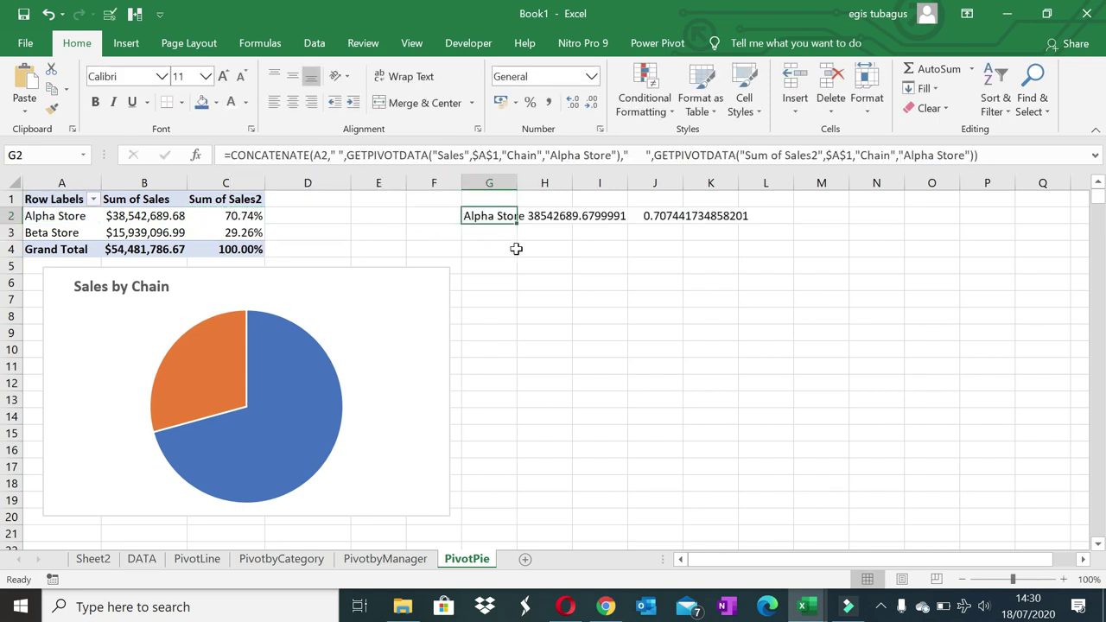
drag(517, 222, 513, 235)
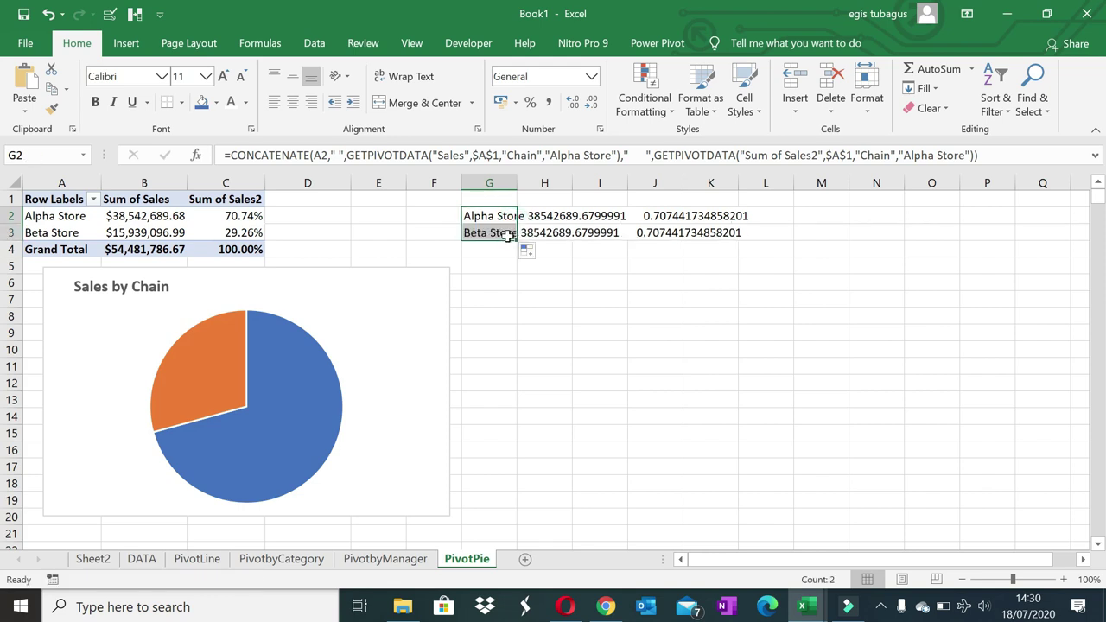
click(506, 234)
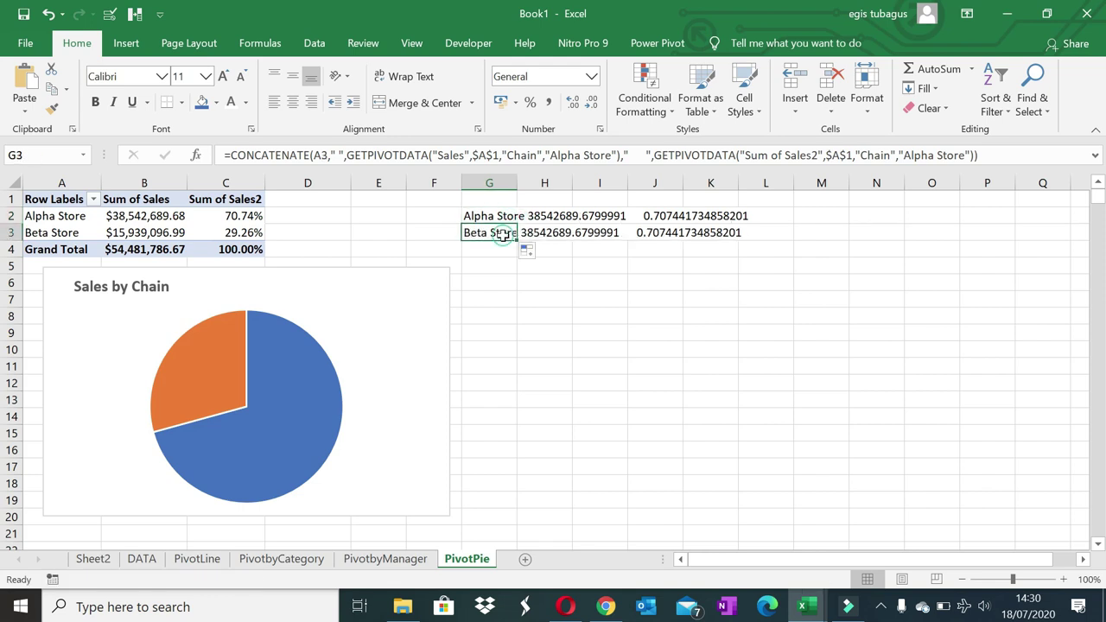
key(Delete)
click(506, 217)
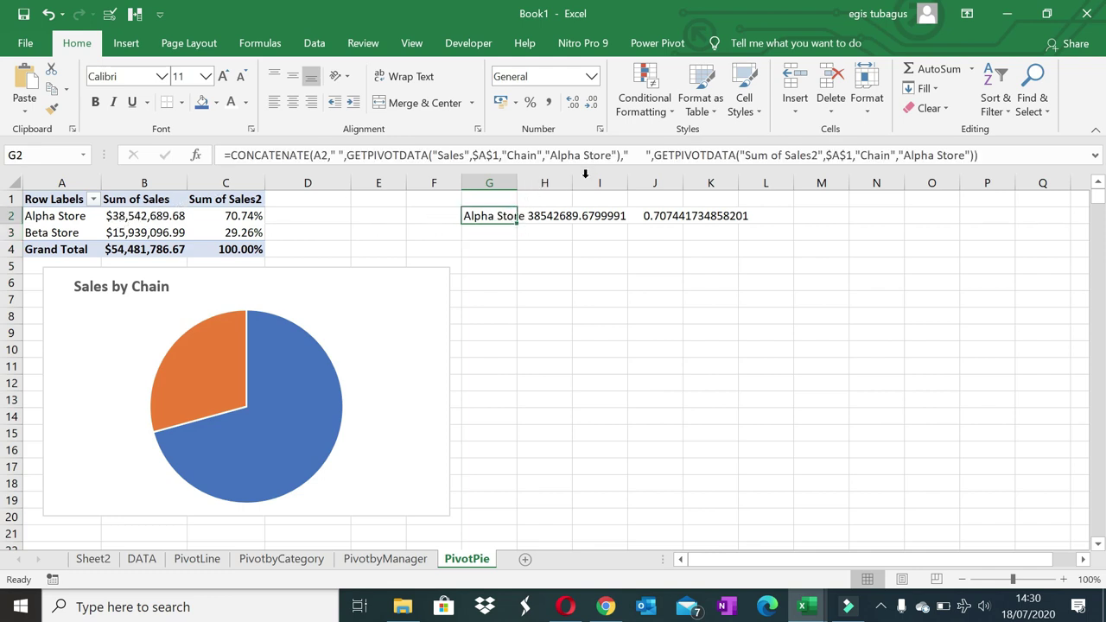
drag(614, 155, 551, 155)
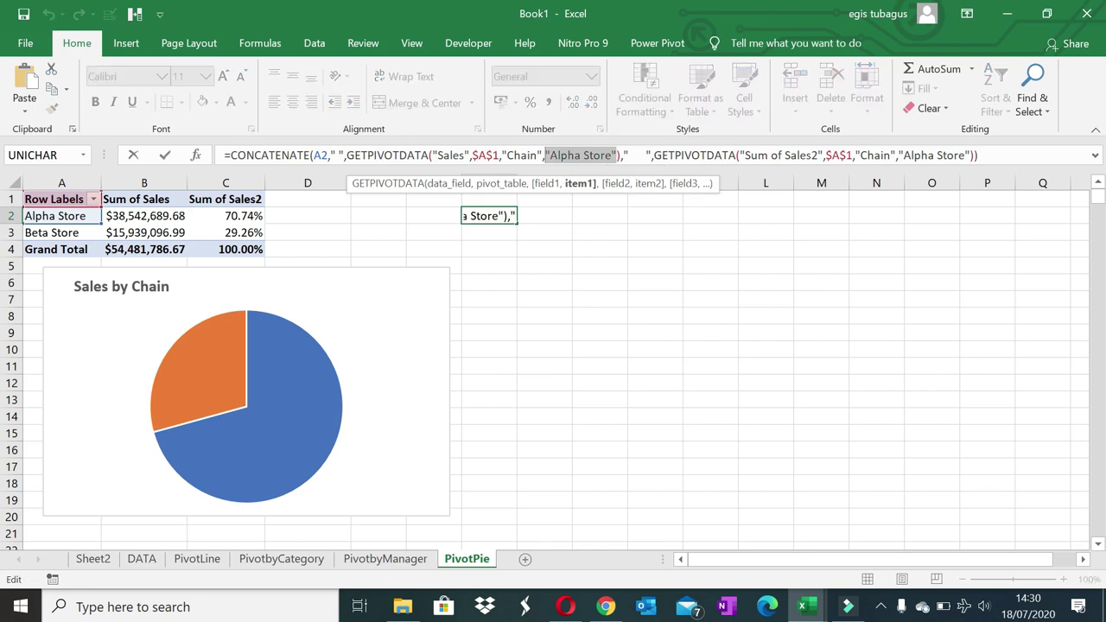
key(Delete)
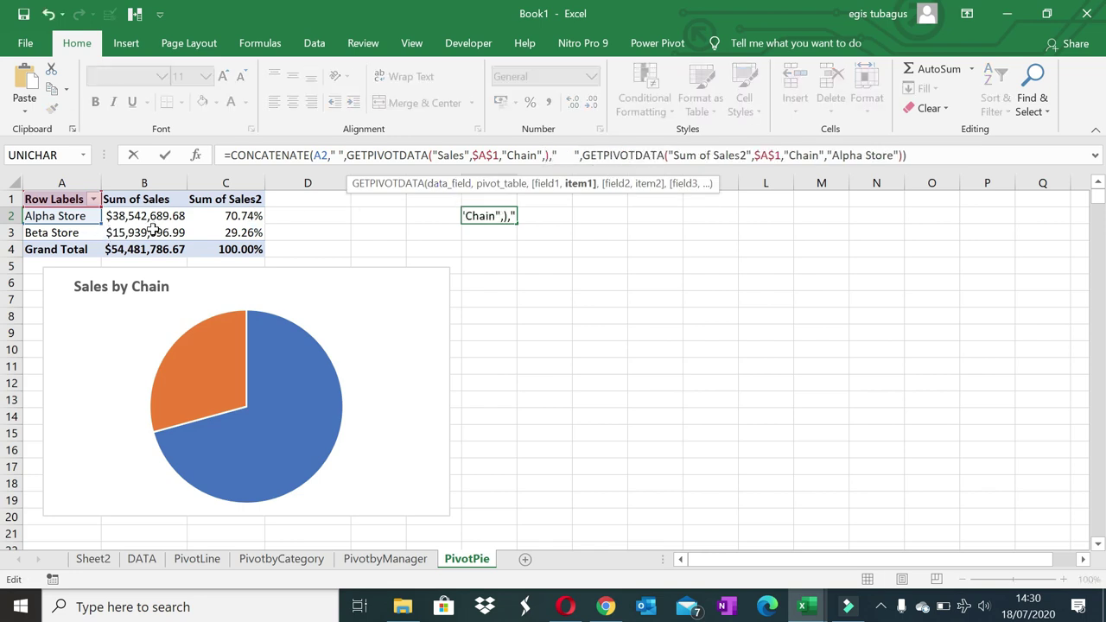
key(Escape)
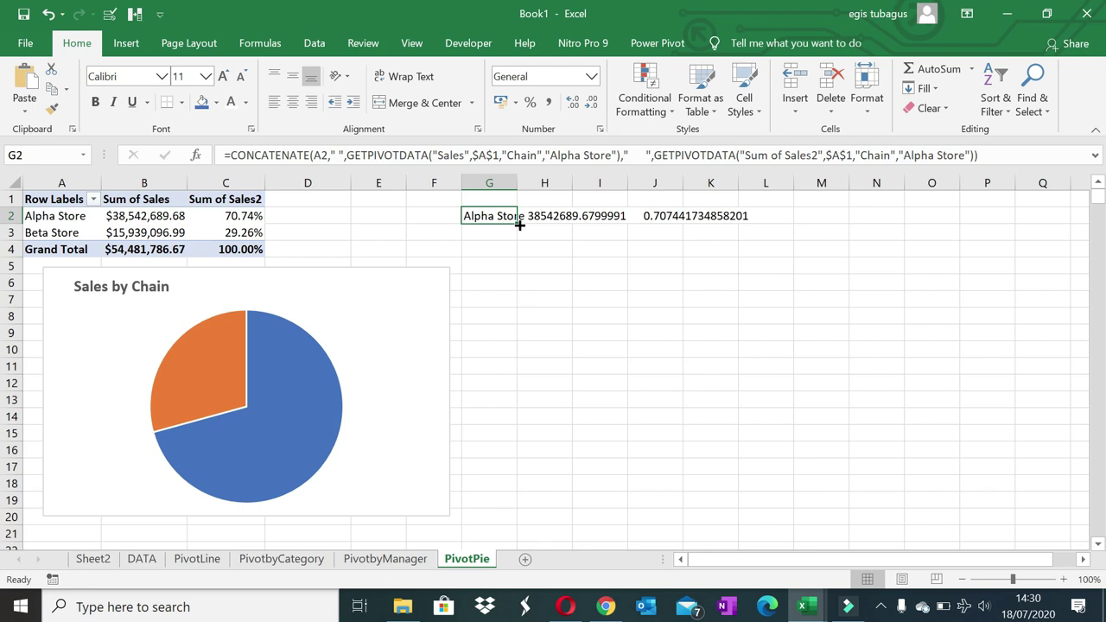
- Fill the label down to G3 and delete its fixed chain name, producing #REF!
drag(520, 224, 519, 240)
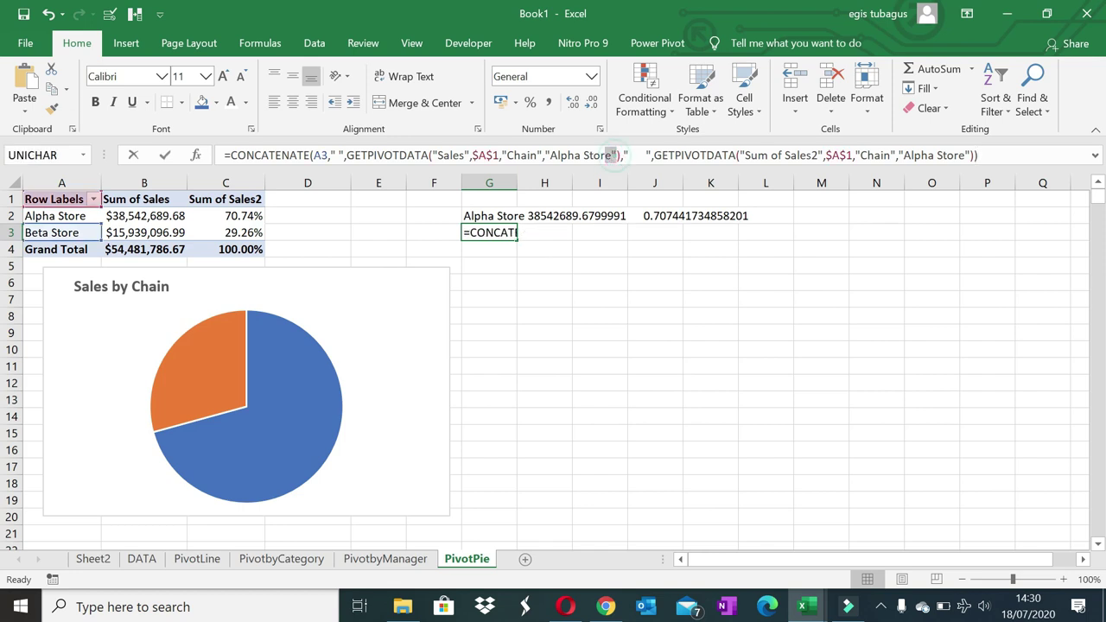
drag(544, 156, 615, 156)
key(Delete)
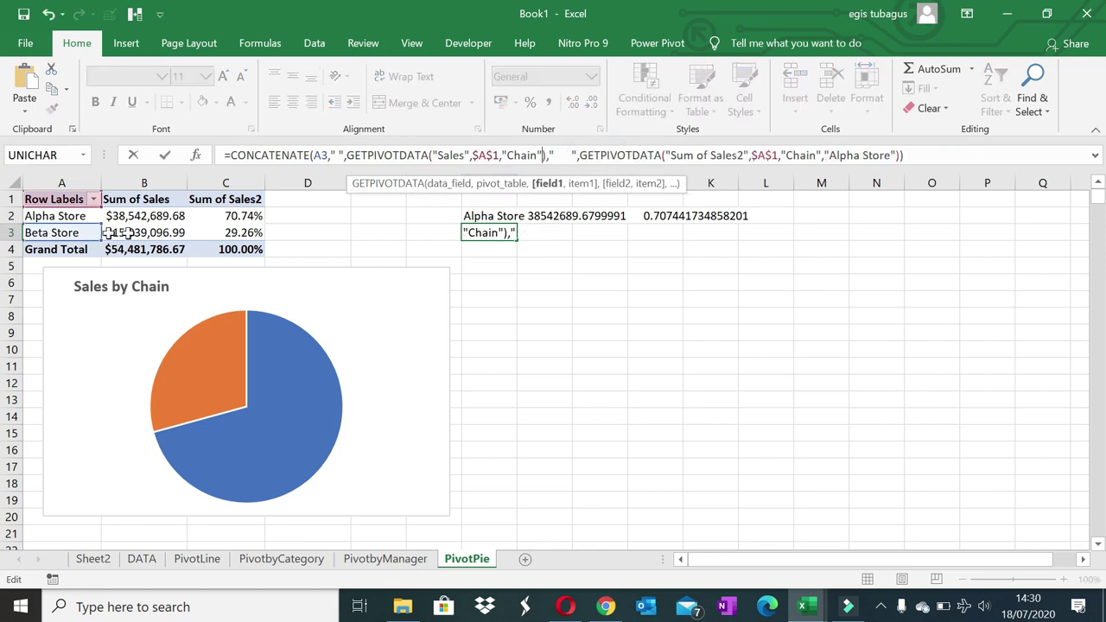
key(Return)
click(82, 232)
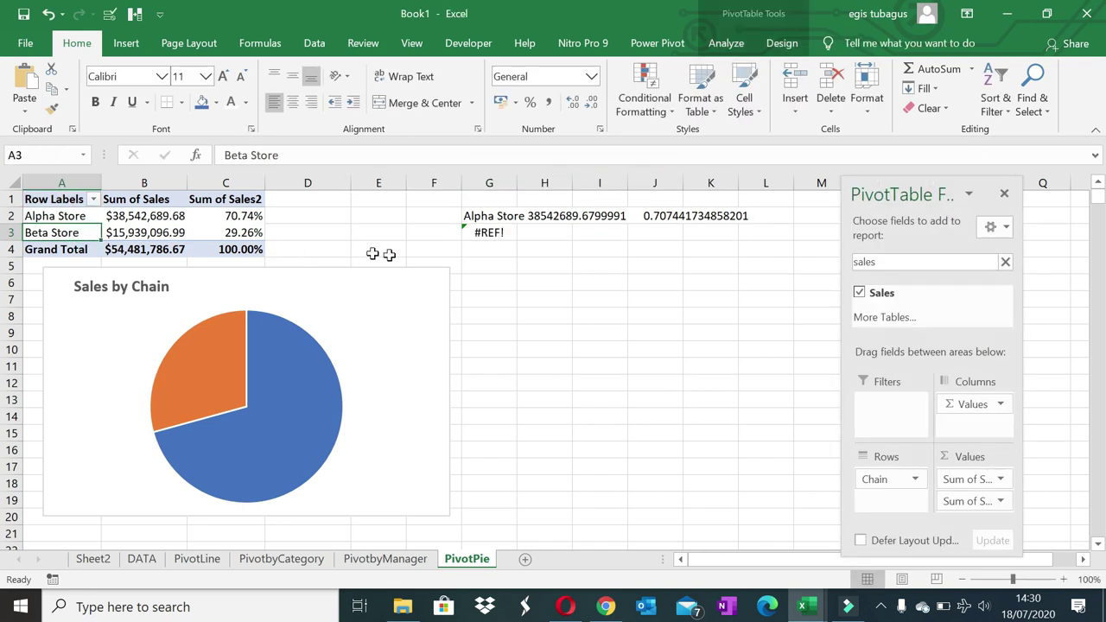
- Replace both fixed 'Alpha Store' arguments in G2's formula with A2
click(472, 215)
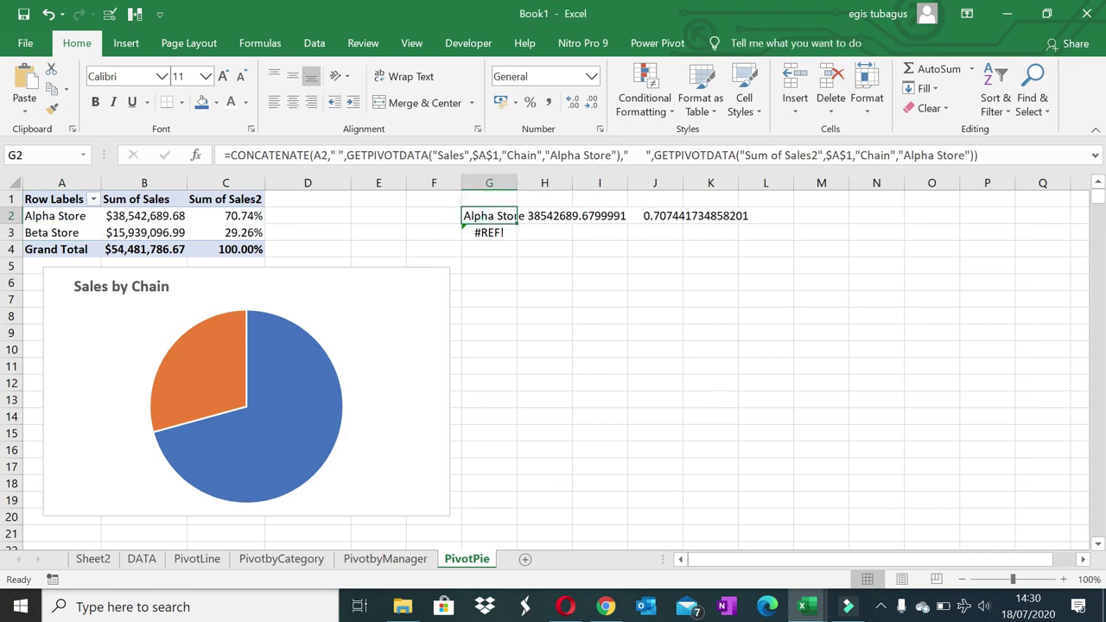
click(615, 156)
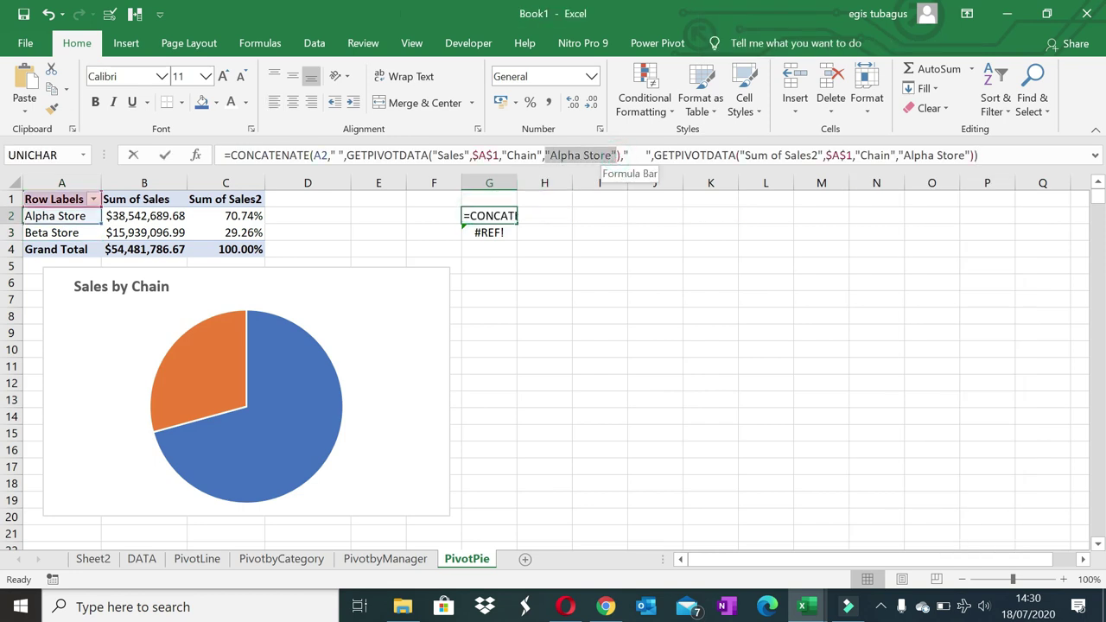
drag(547, 155, 617, 155)
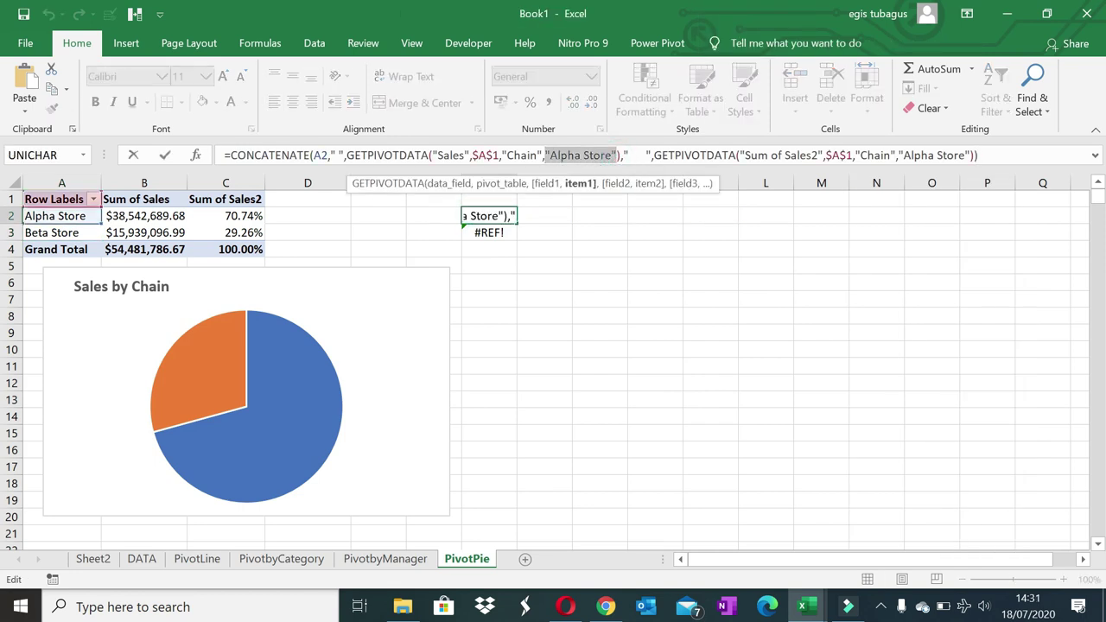
key(BackSpace)
text(a2)
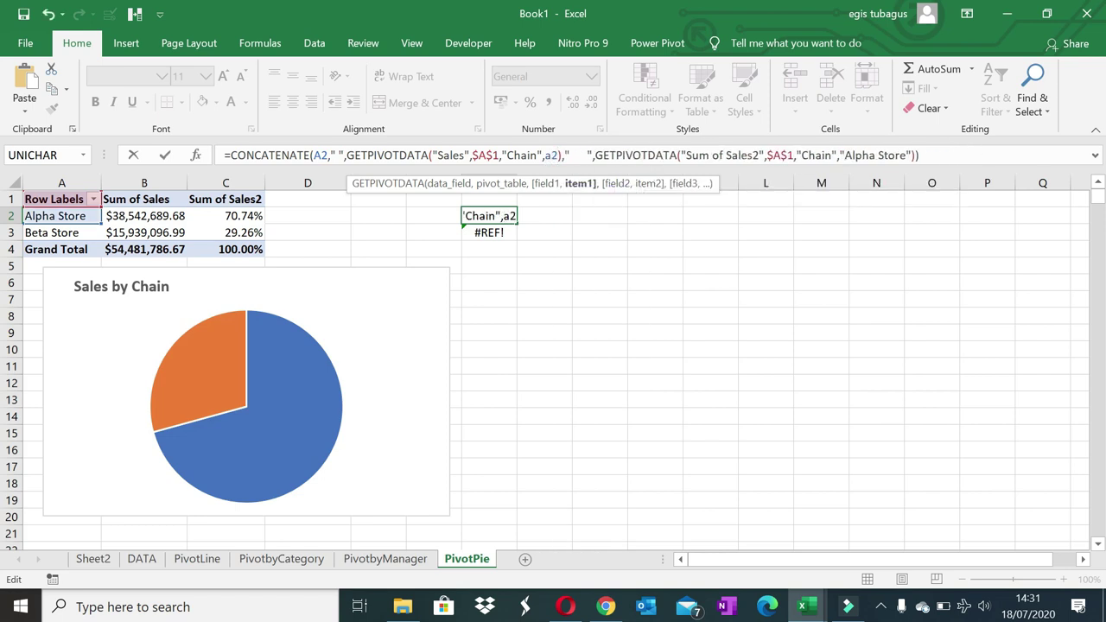
drag(912, 156, 837, 156)
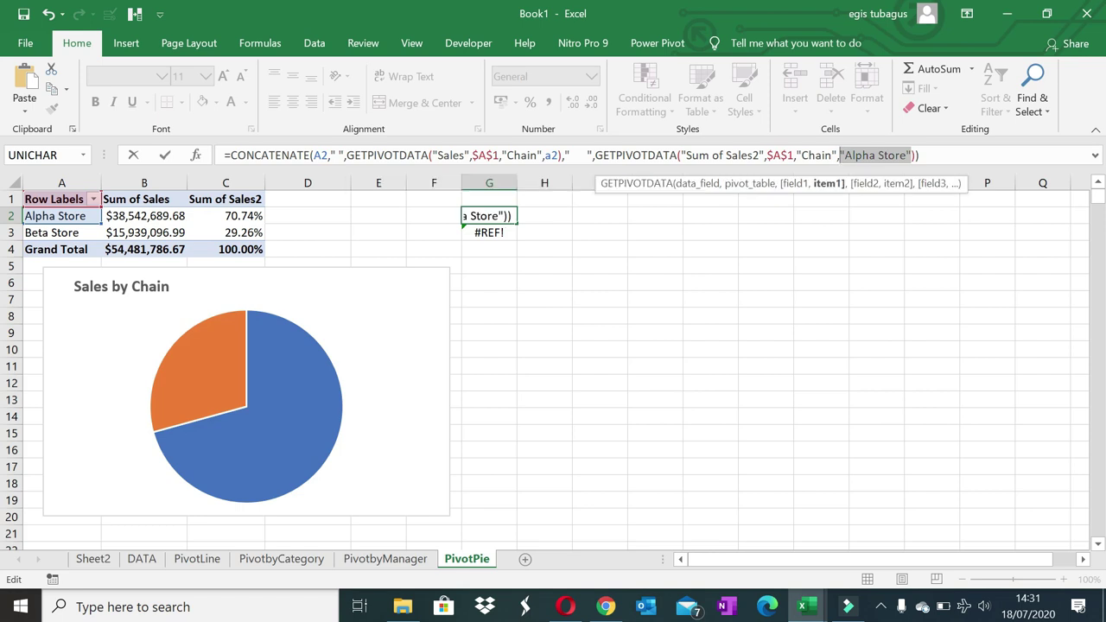
text(a2)
key(Return)
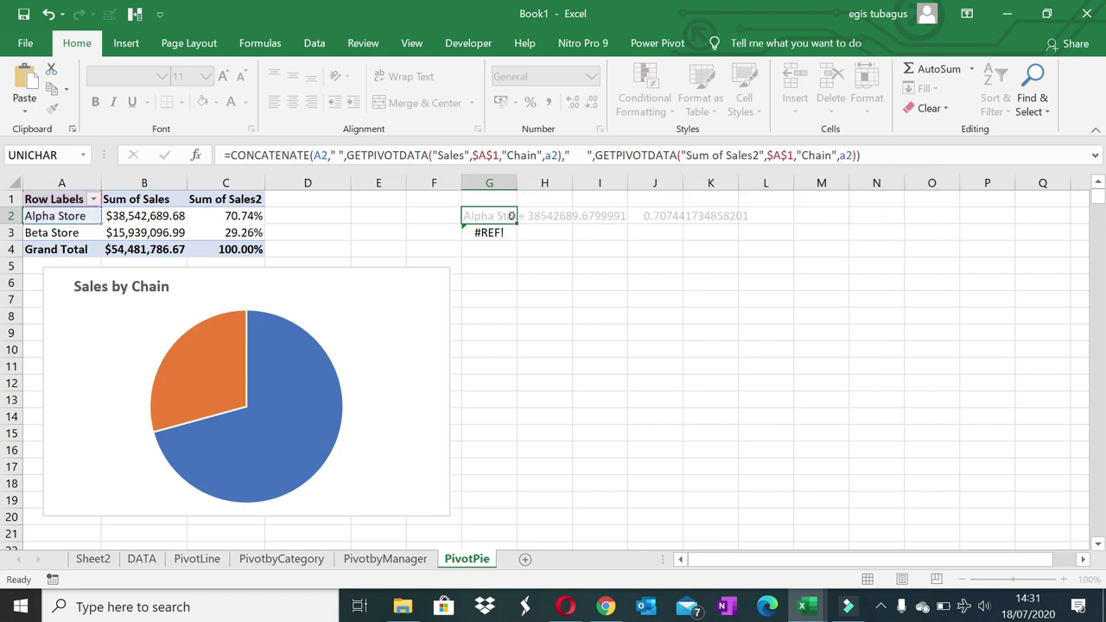
- Fill the corrected label formula from G2 down to G3 for Beta Store
click(506, 215)
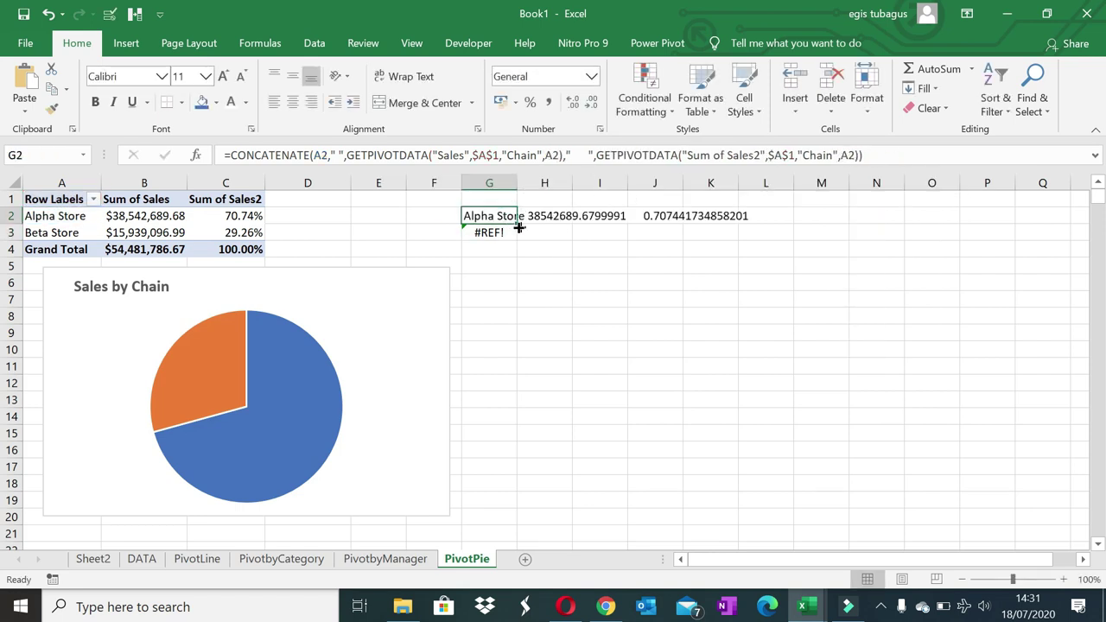
drag(517, 224, 512, 240)
click(508, 276)
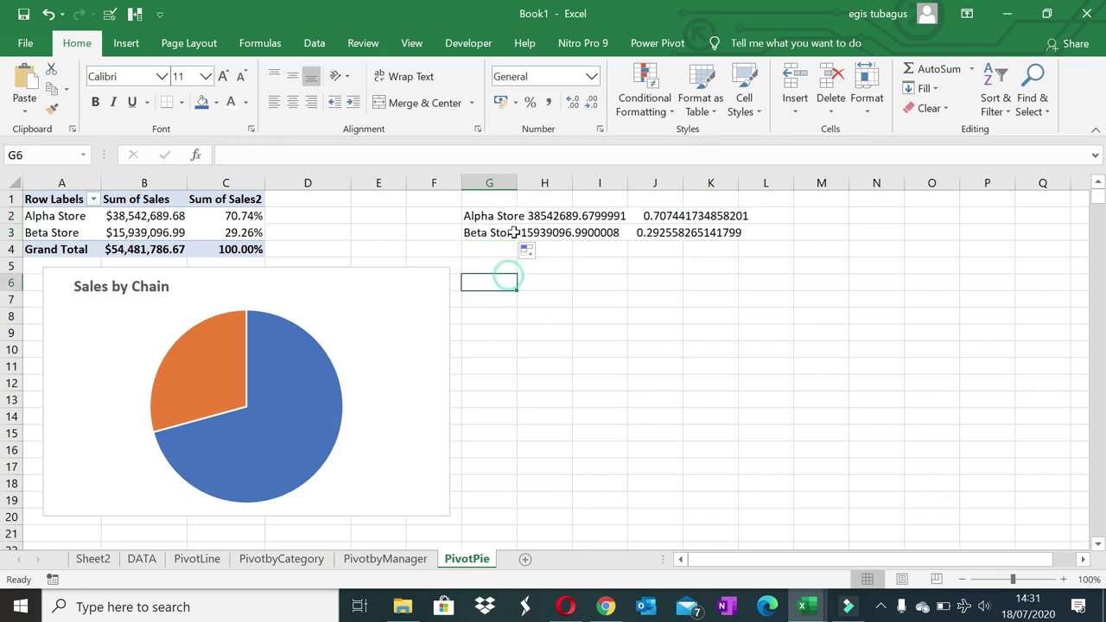
click(505, 215)
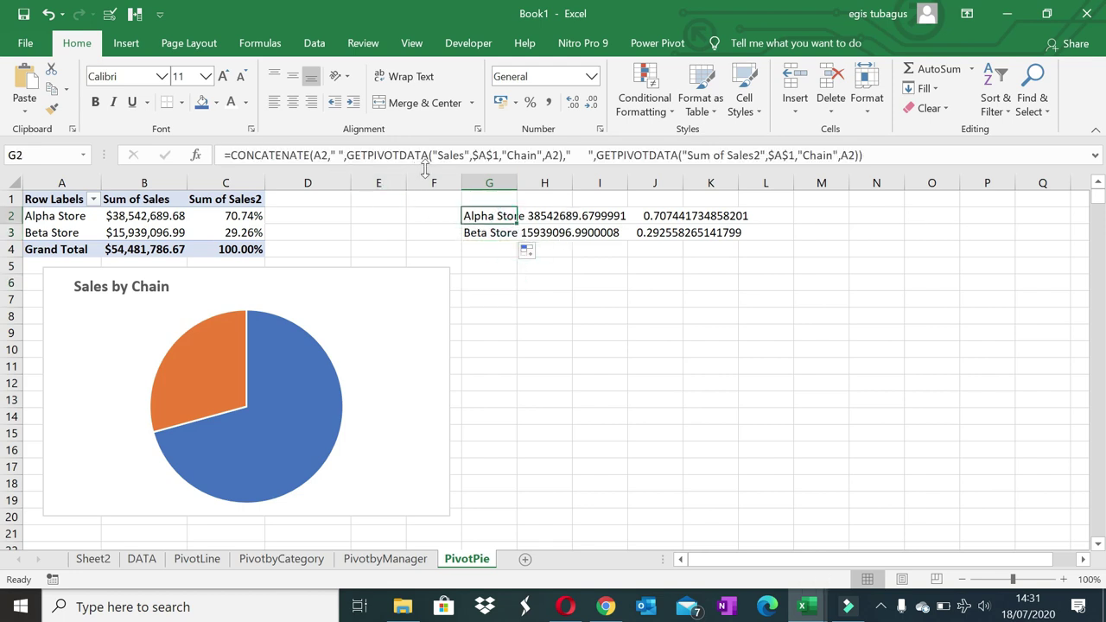
- Wrap G2's sales lookup in TEXT with format "$0,00" and fix the too-many-arguments error
click(346, 155)
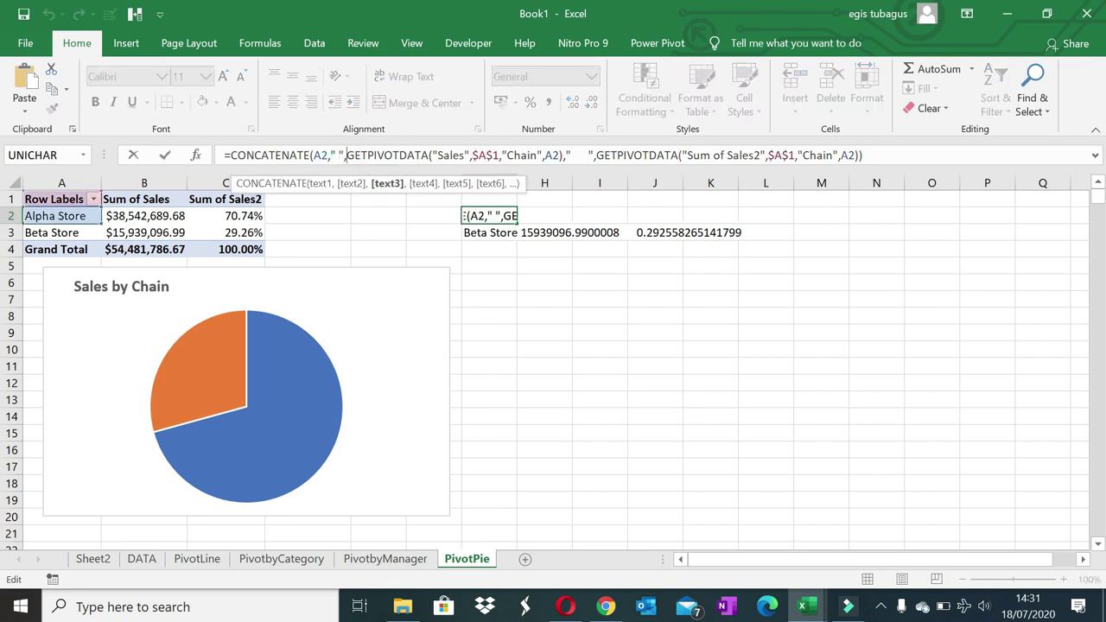
text(text)
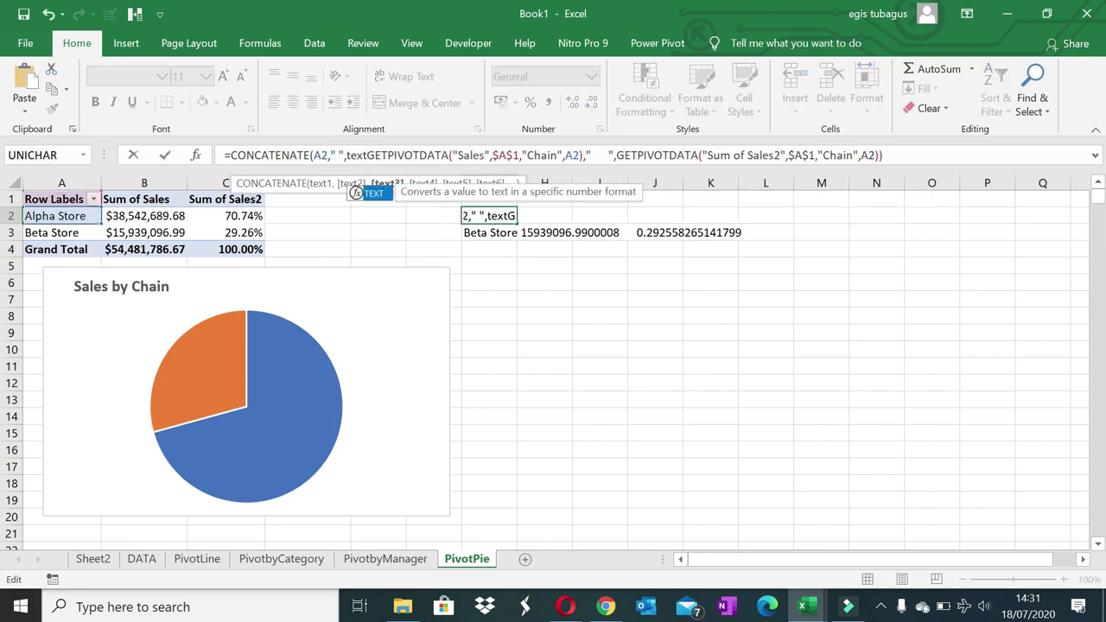
text(()
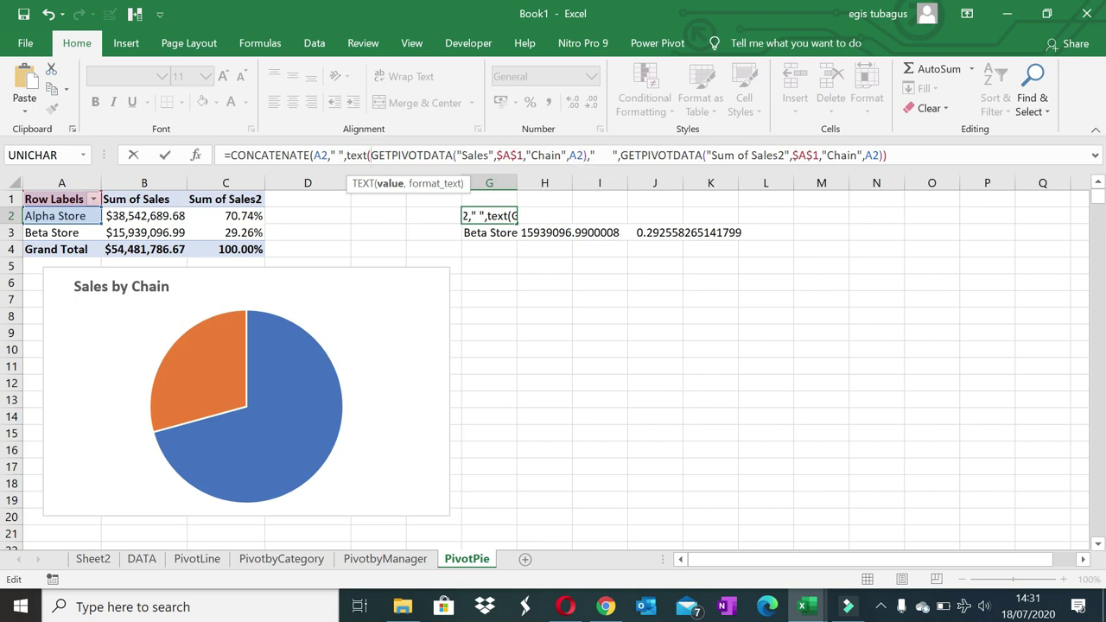
click(588, 156)
text(,)
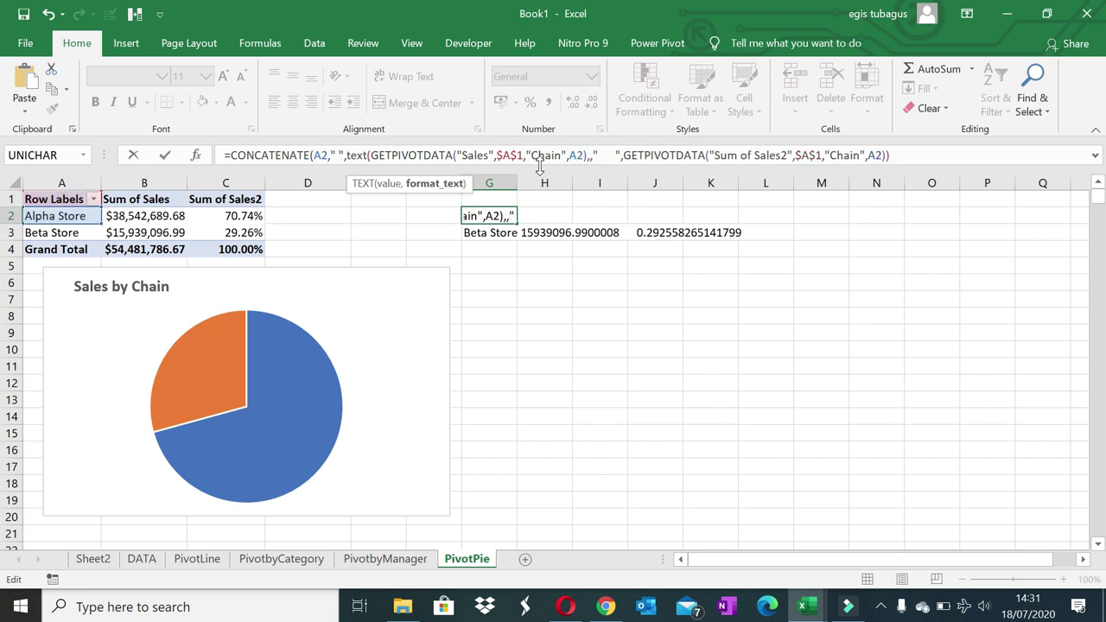
text("$)
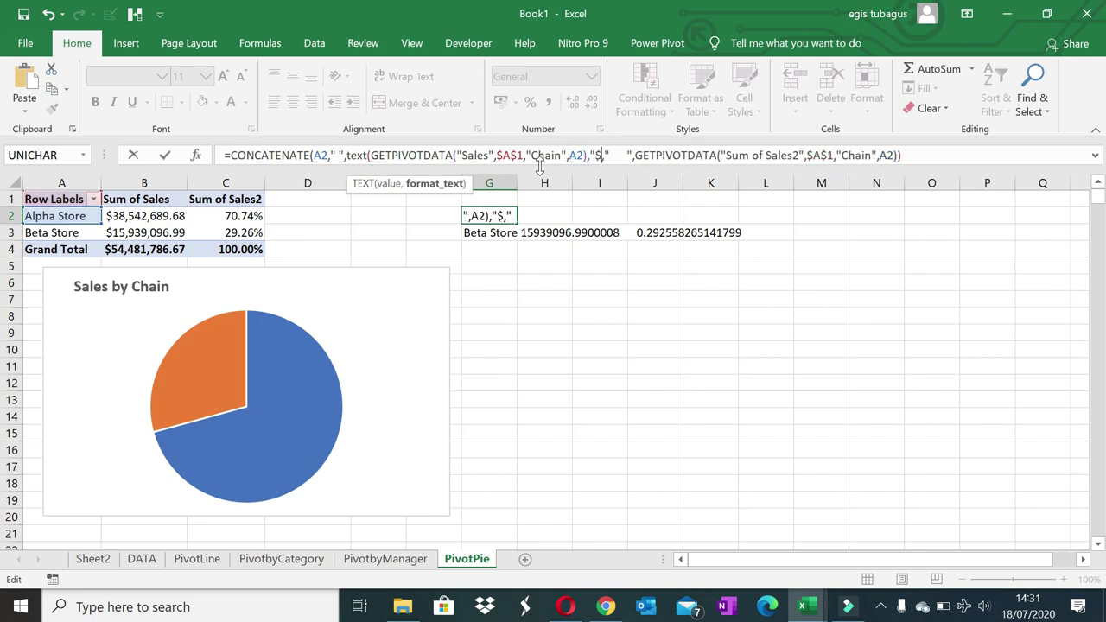
text(0,00)
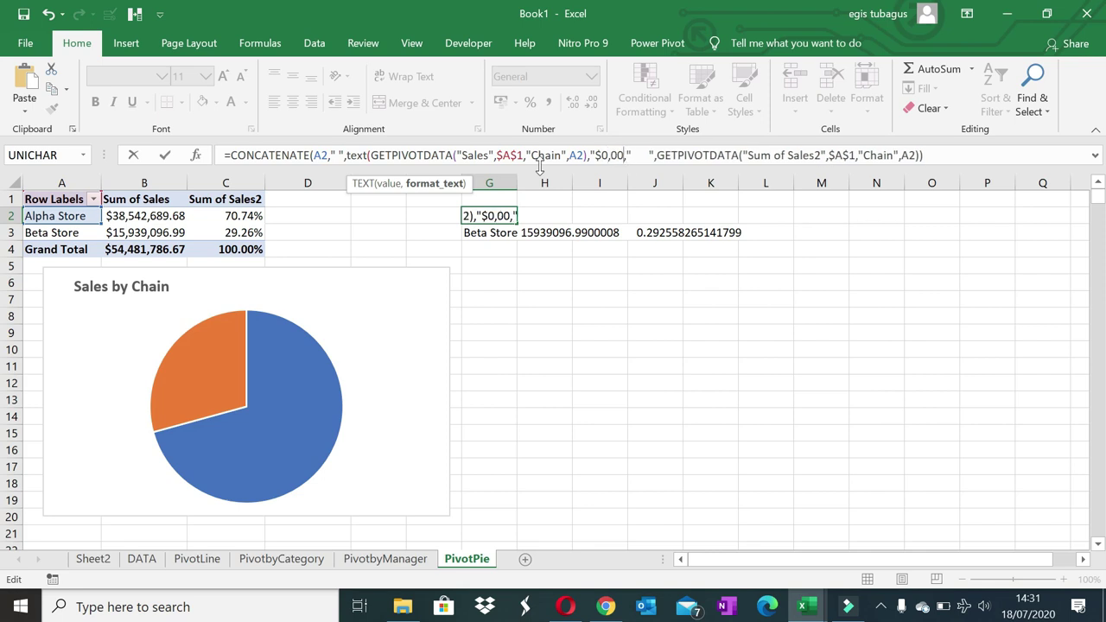
text(",)
key(Return)
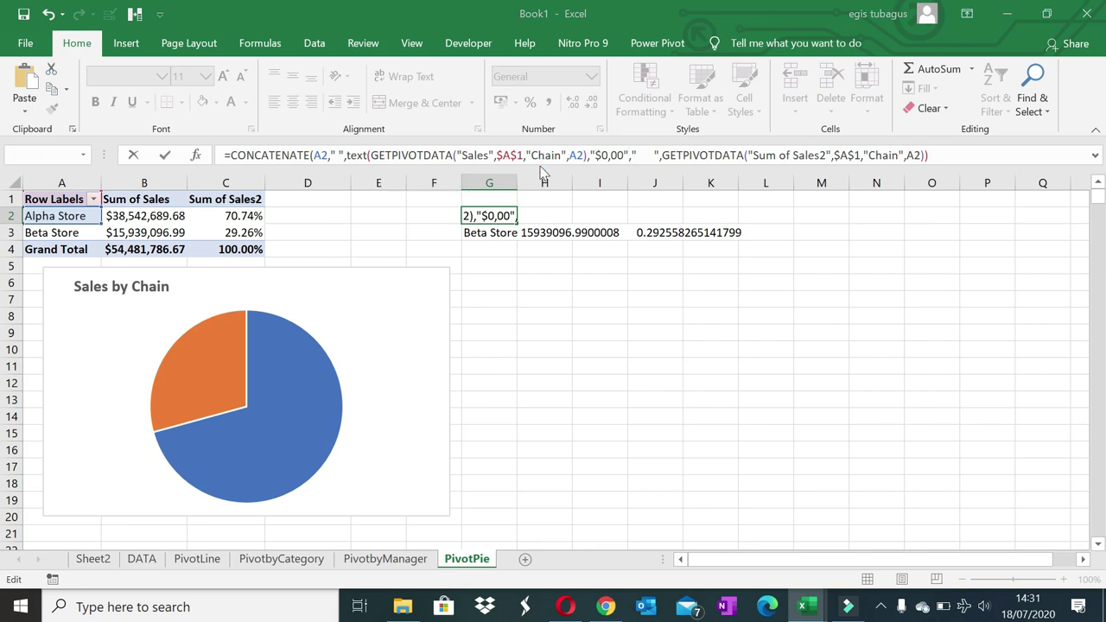
click(560, 354)
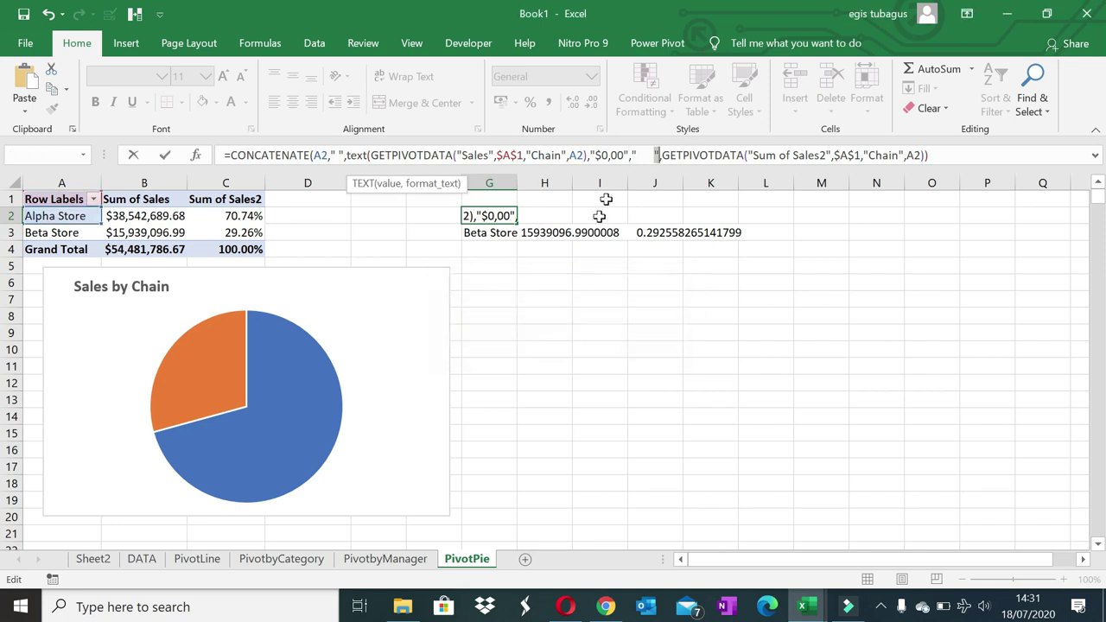
text(,)
click(629, 154)
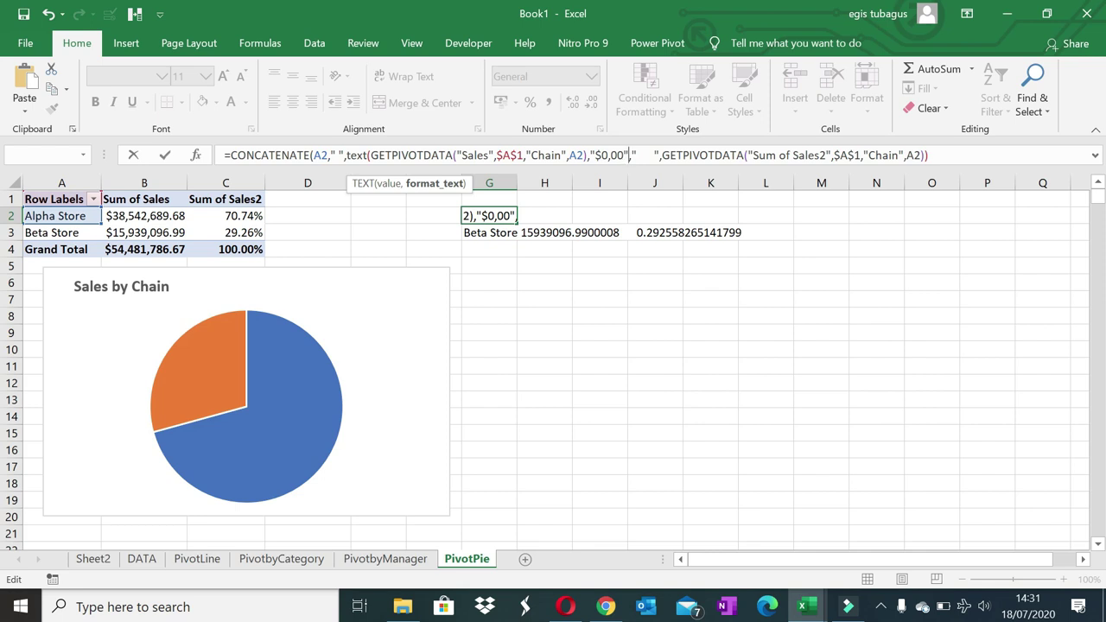
- Finish the currency fix, wrap the share lookup in TEXT as a percentage, and fill G2 to G3
text())
key(Return)
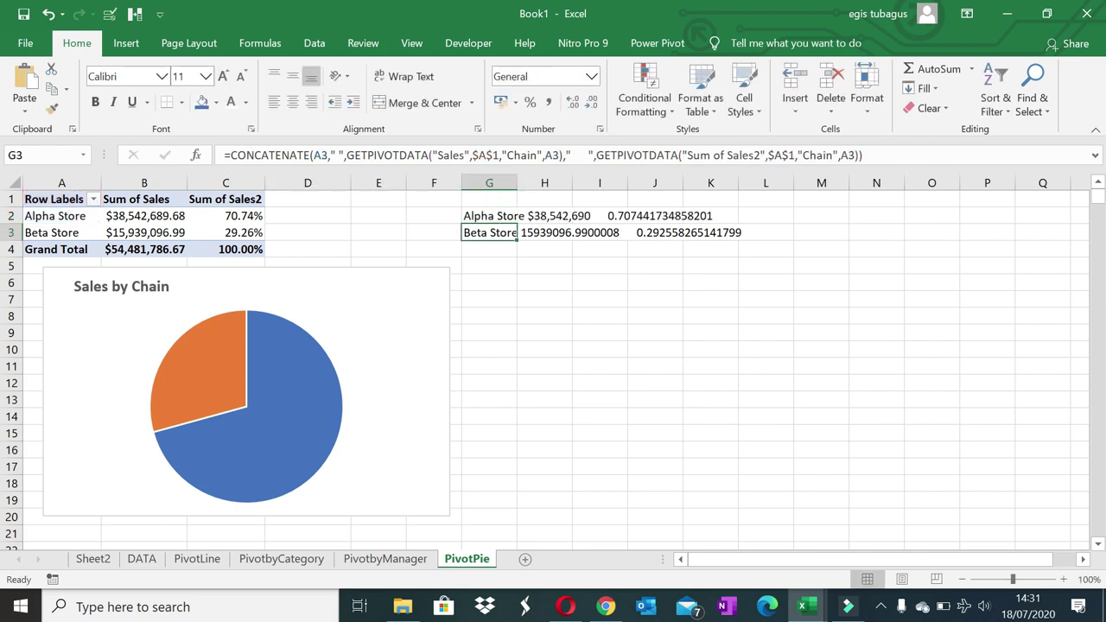
click(473, 215)
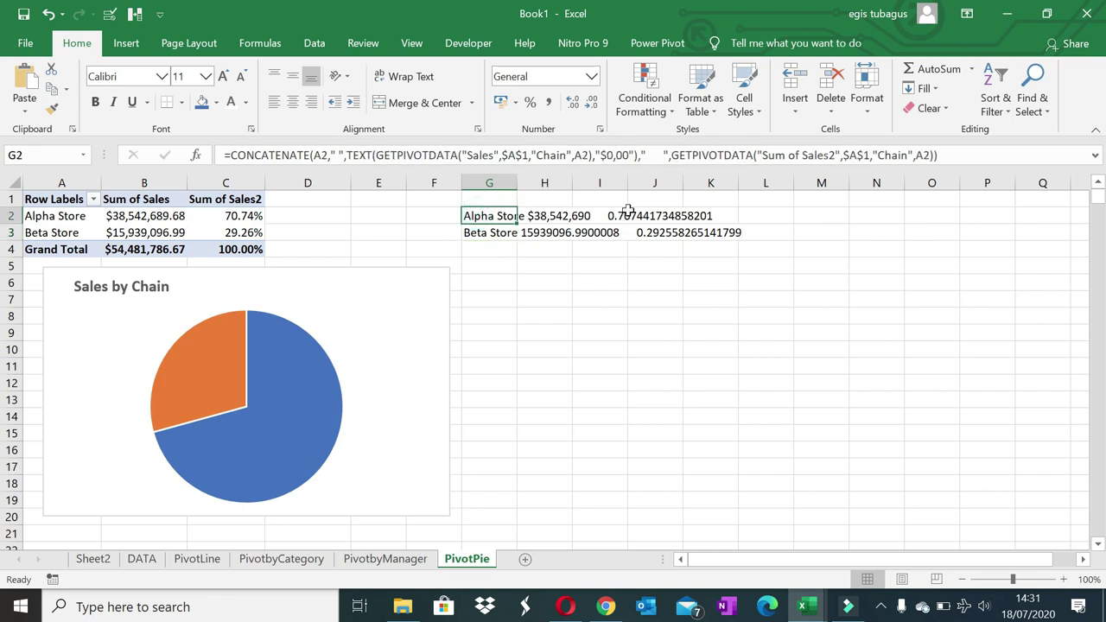
click(667, 155)
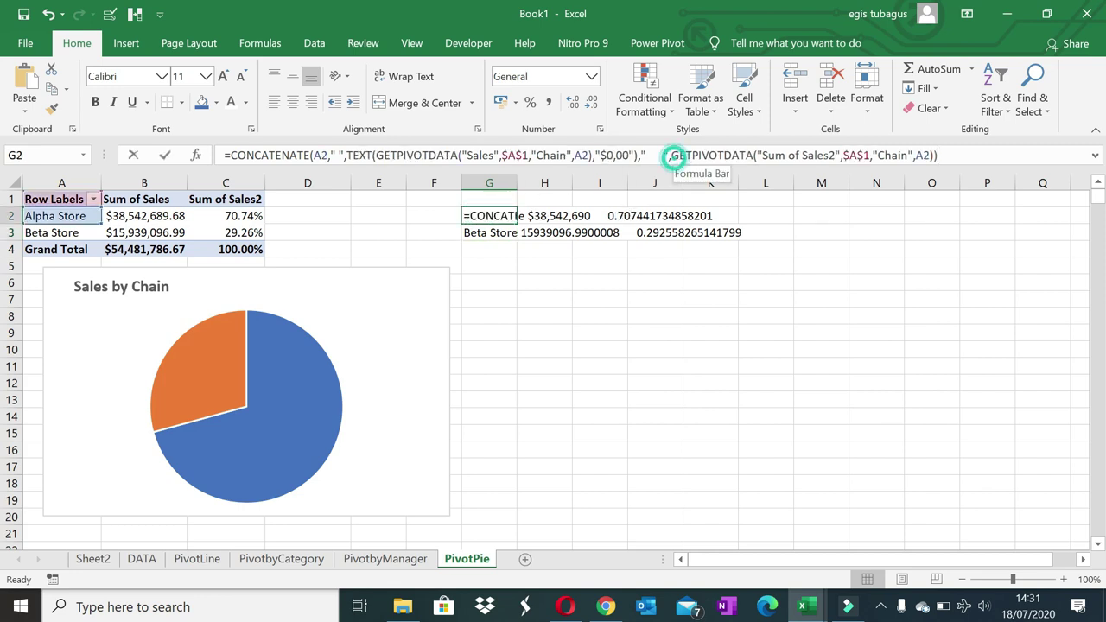
text(text)
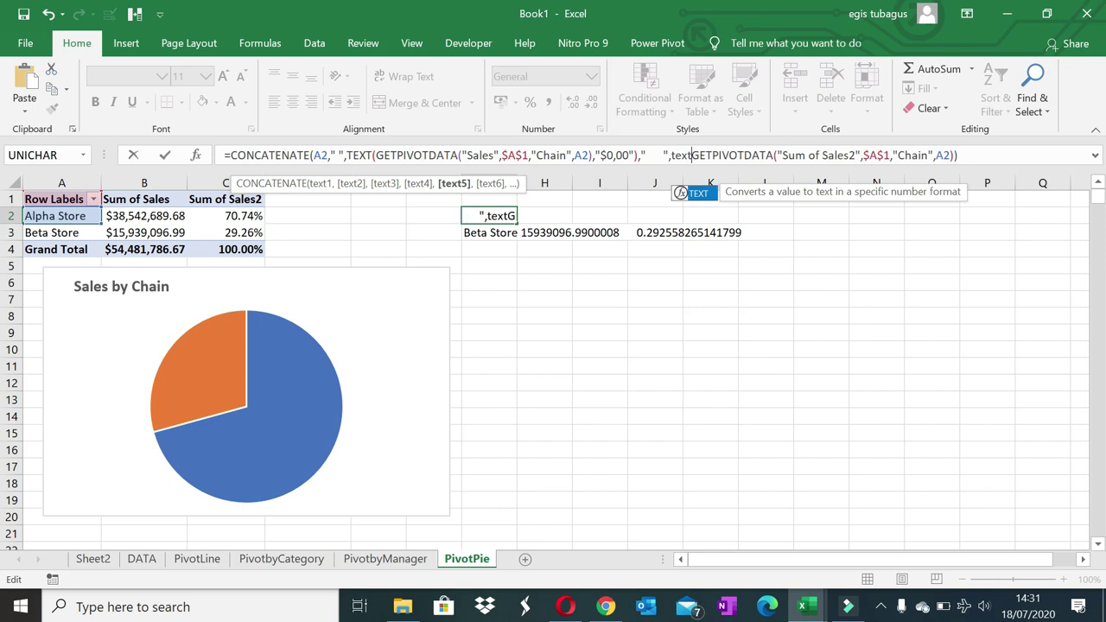
text(()
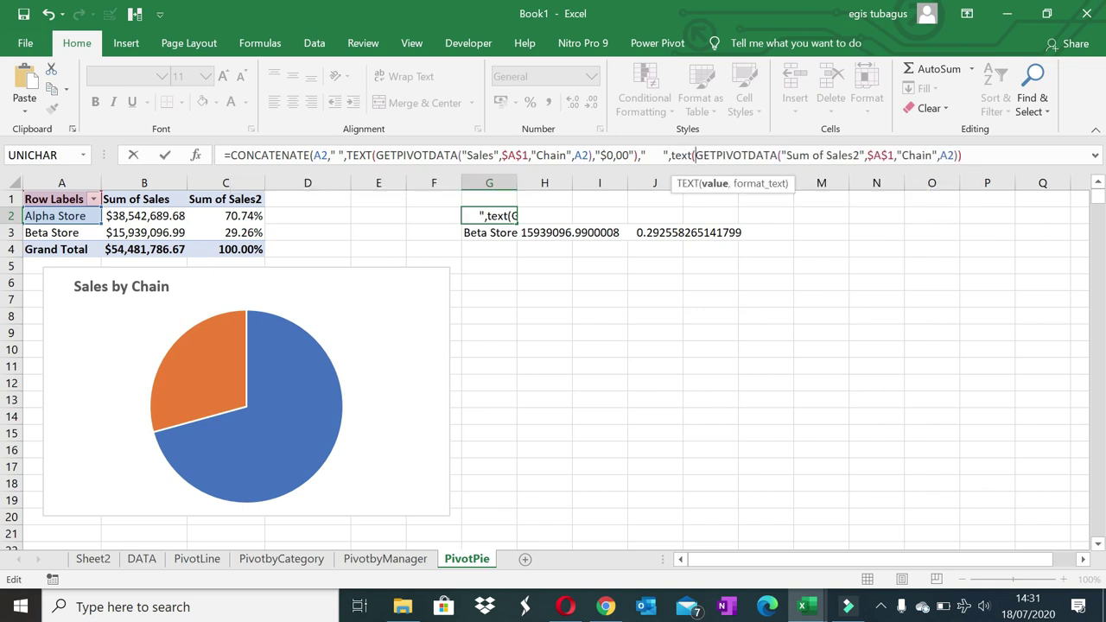
click(961, 155)
text(,")
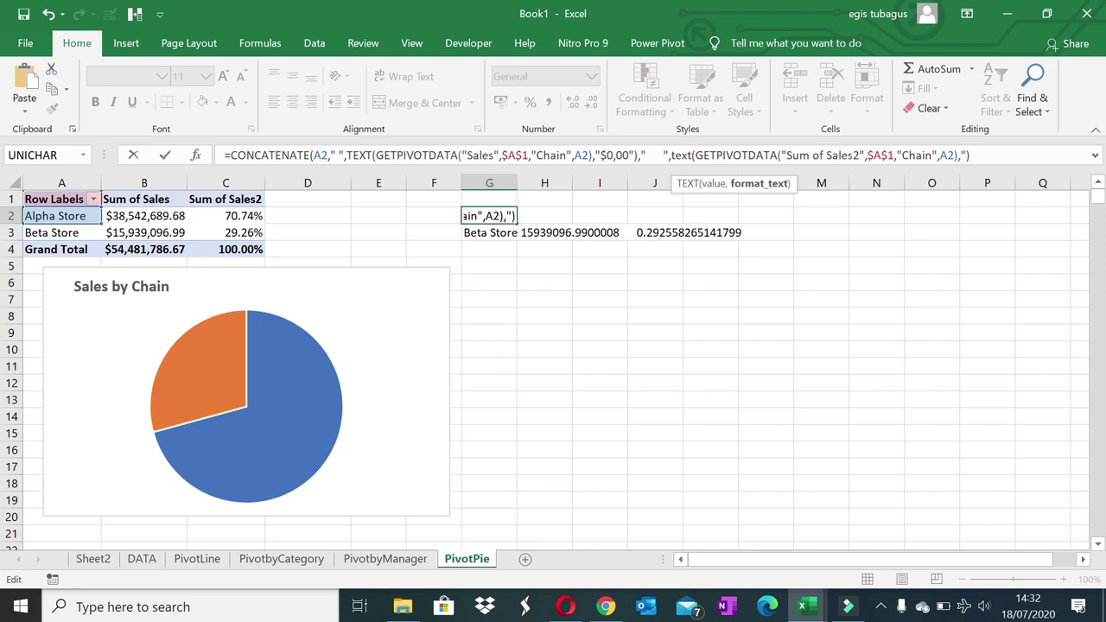
text($)
text(0,00)
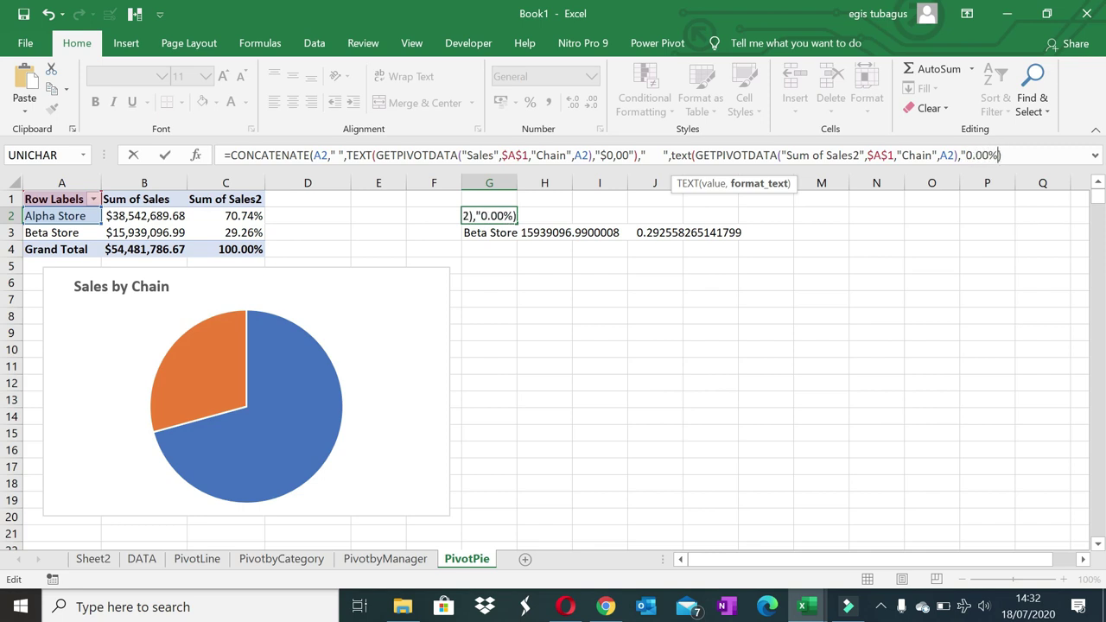
text(")
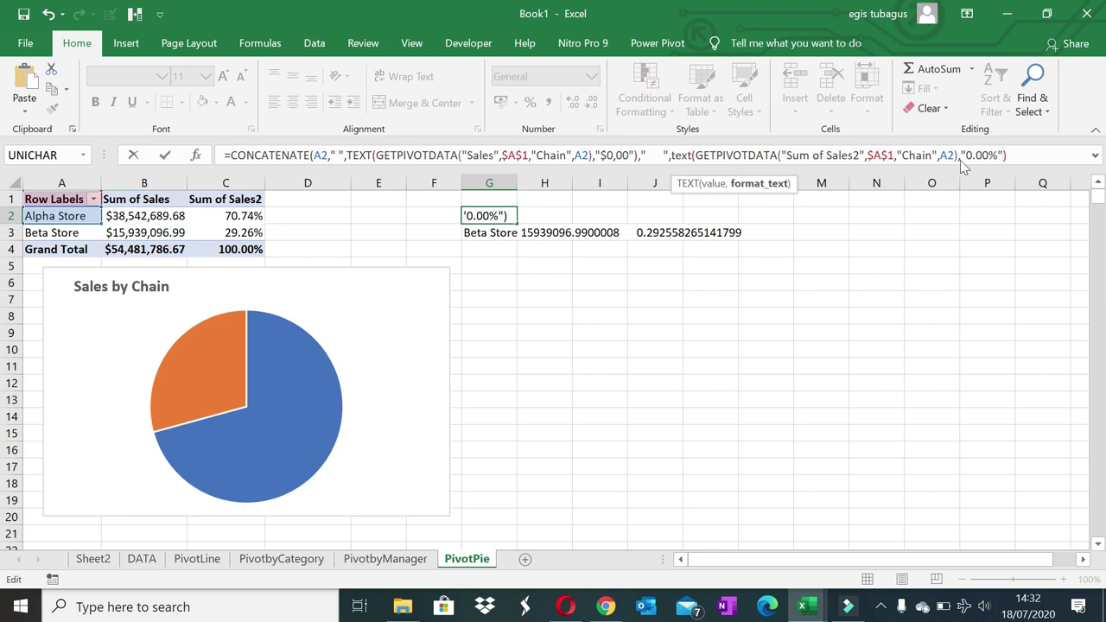
key(Return)
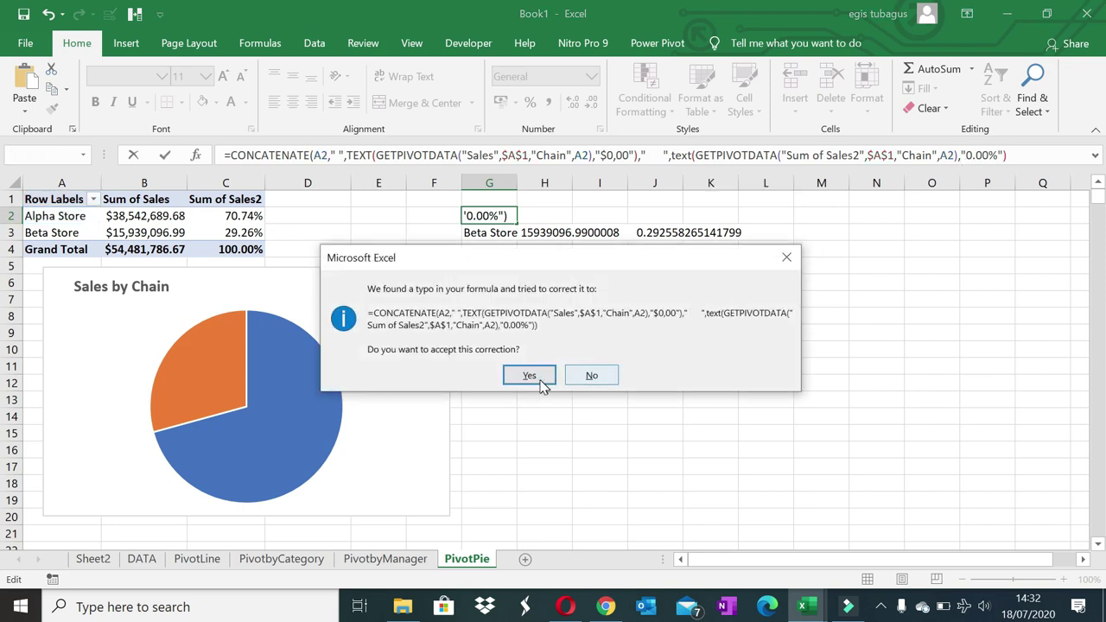
click(529, 375)
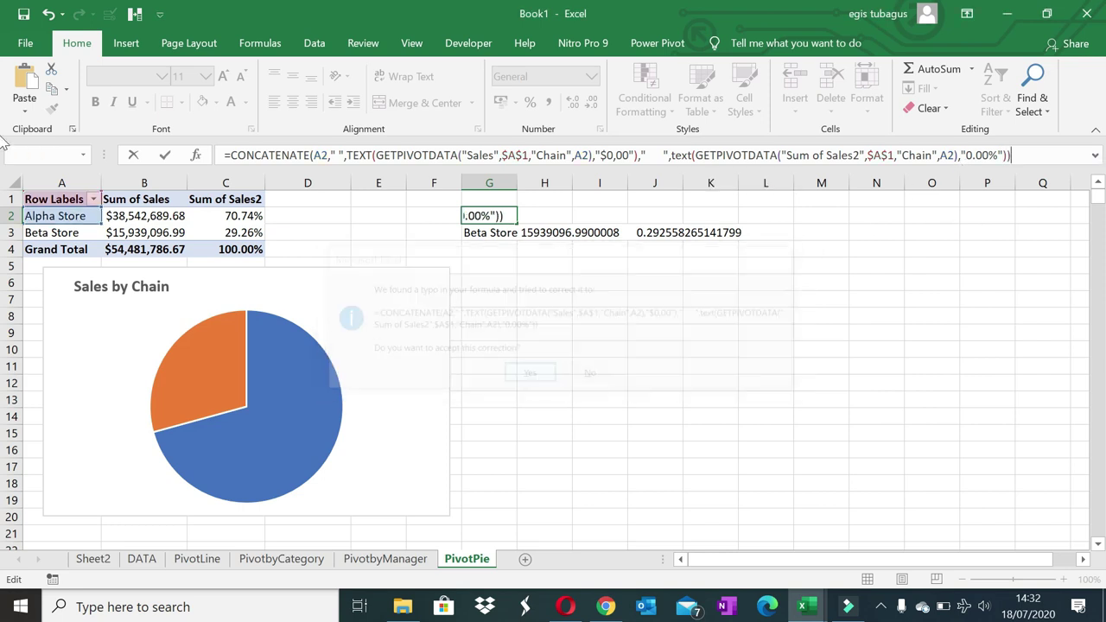
click(488, 216)
drag(517, 224, 515, 244)
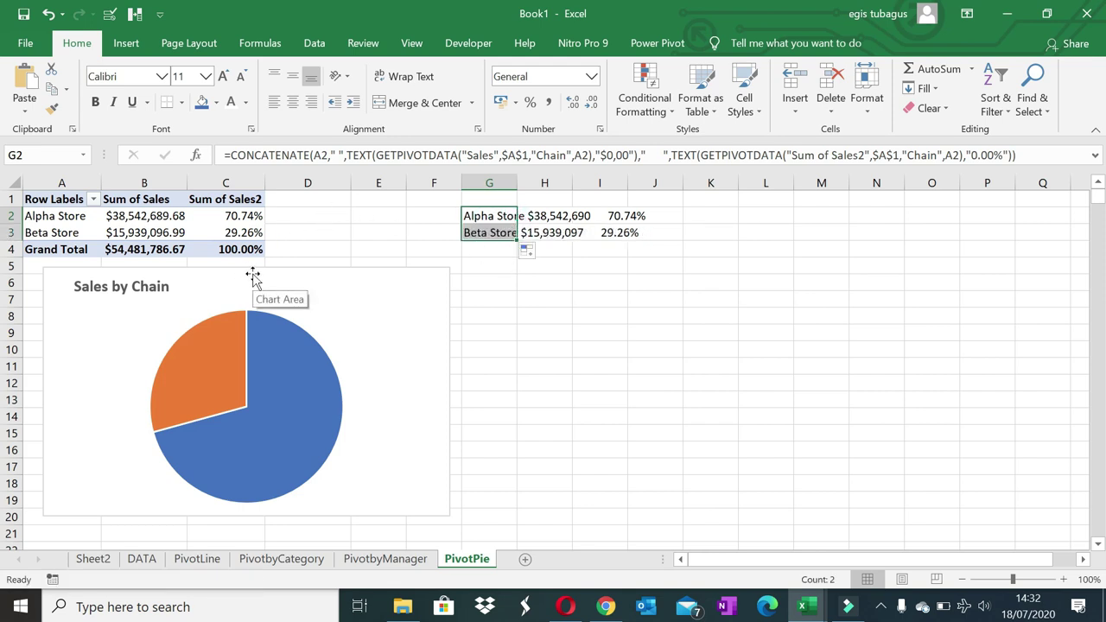
- Set the Sales by Chain pie chart's background fill to No Fill
click(366, 344)
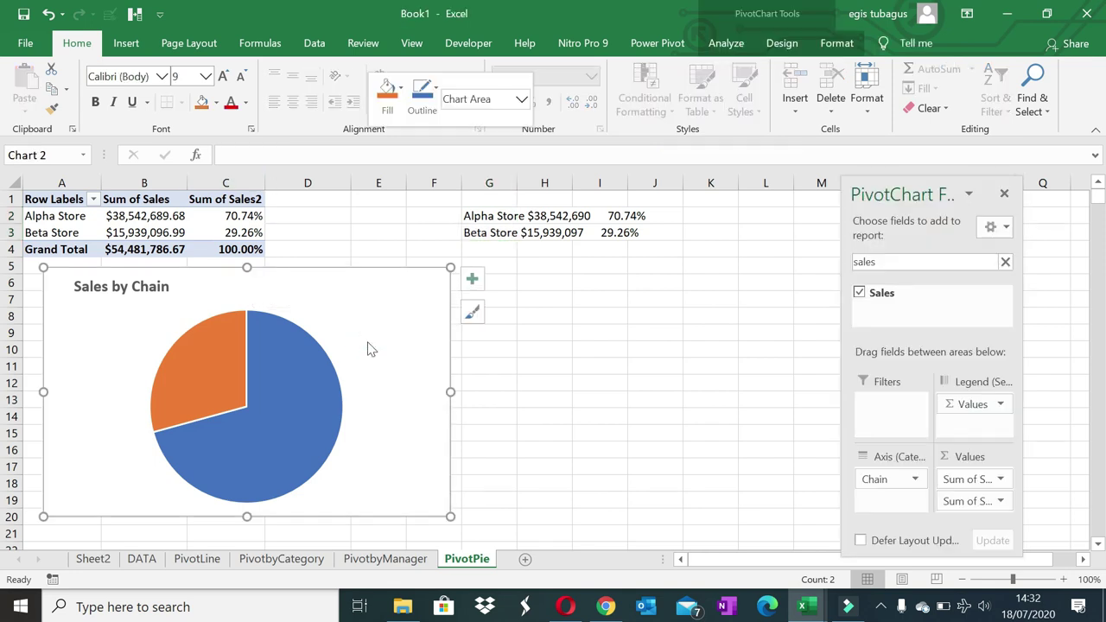
right_click(370, 348)
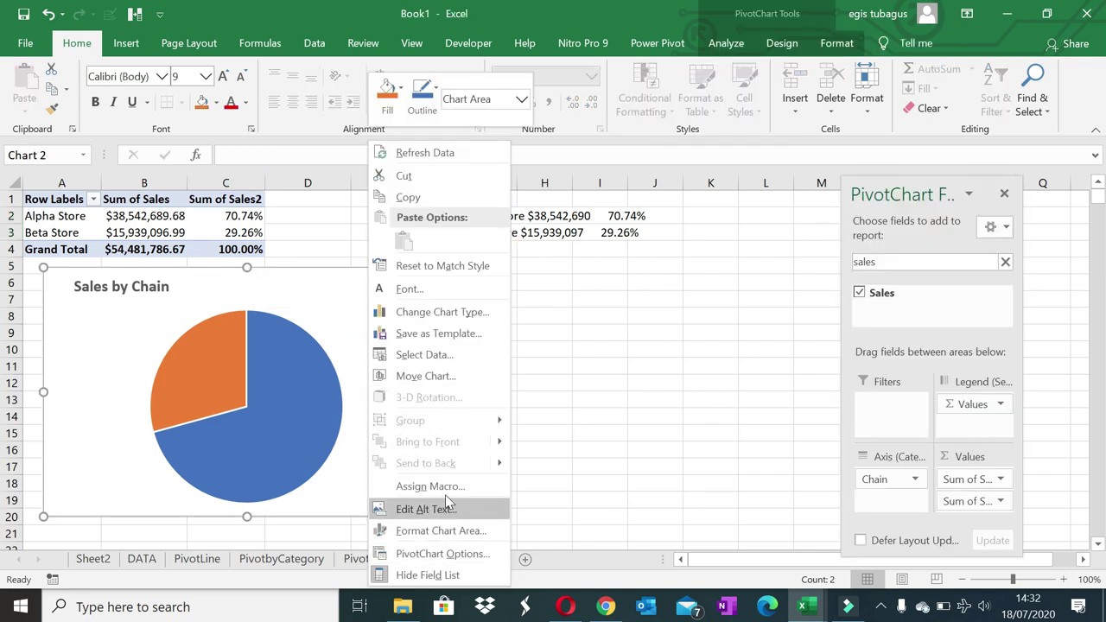
click(402, 89)
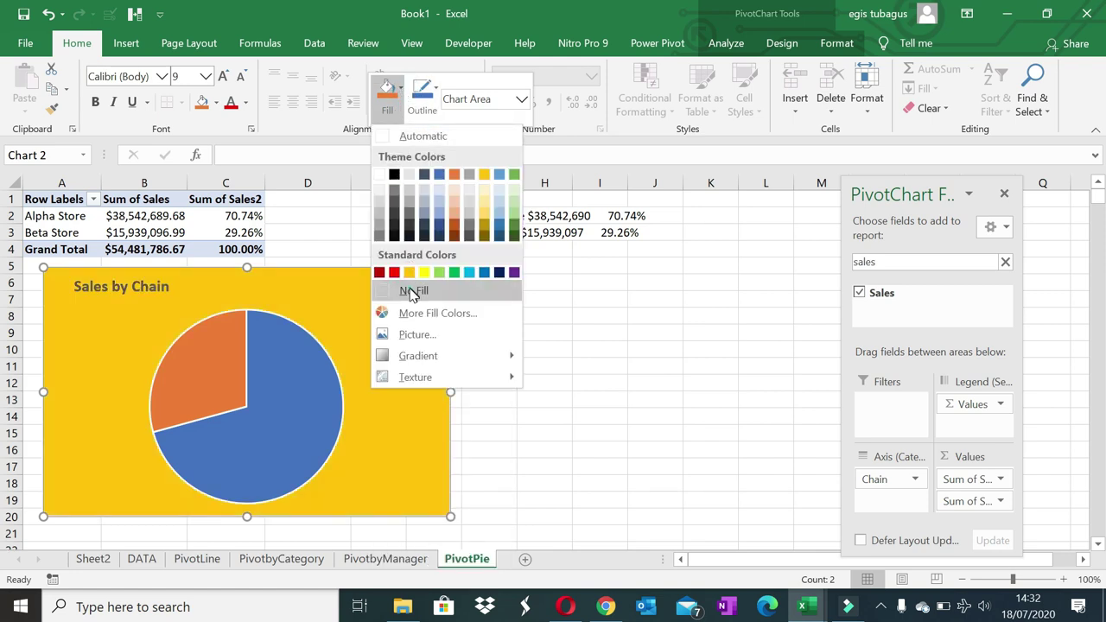
click(411, 292)
click(574, 351)
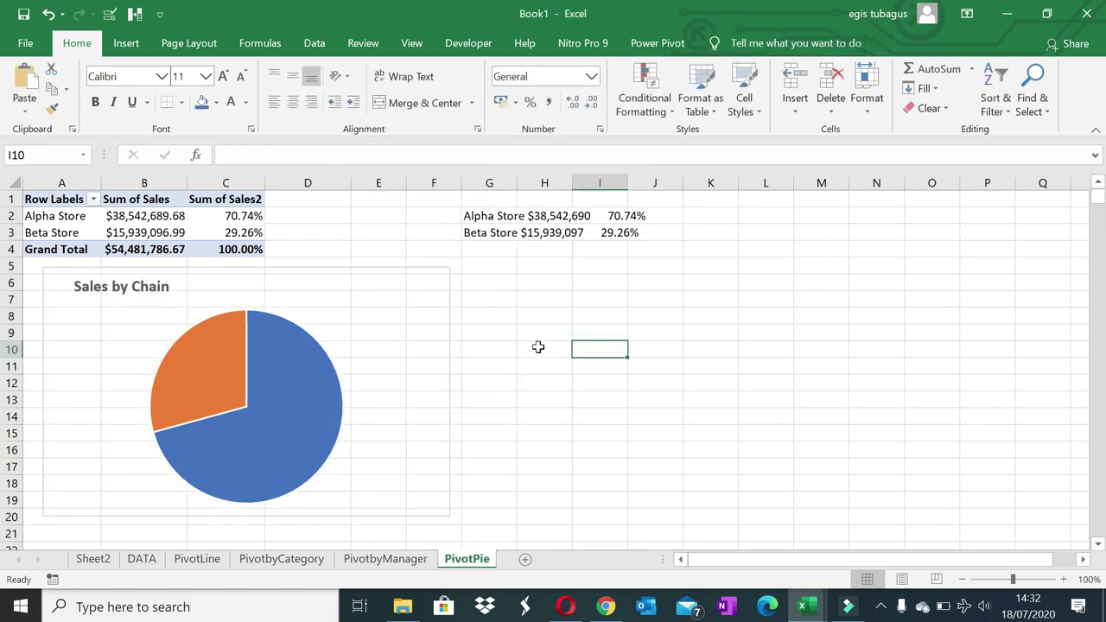
- Add a blank worksheet named Dashboard next to Sheet2, then go back to PivotPie
click(140, 560)
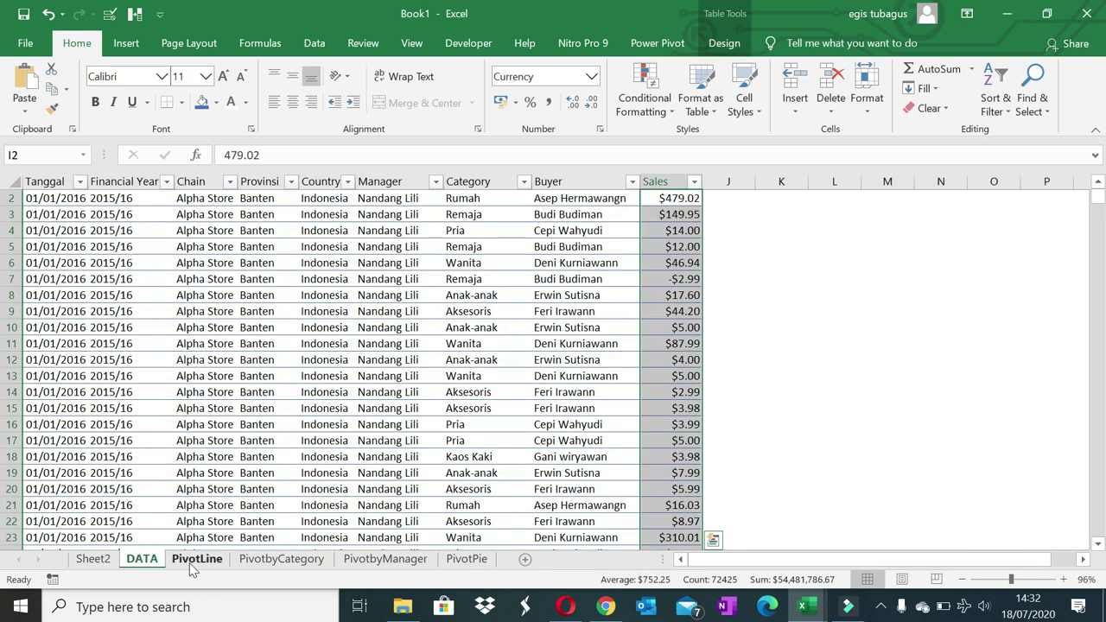
click(91, 562)
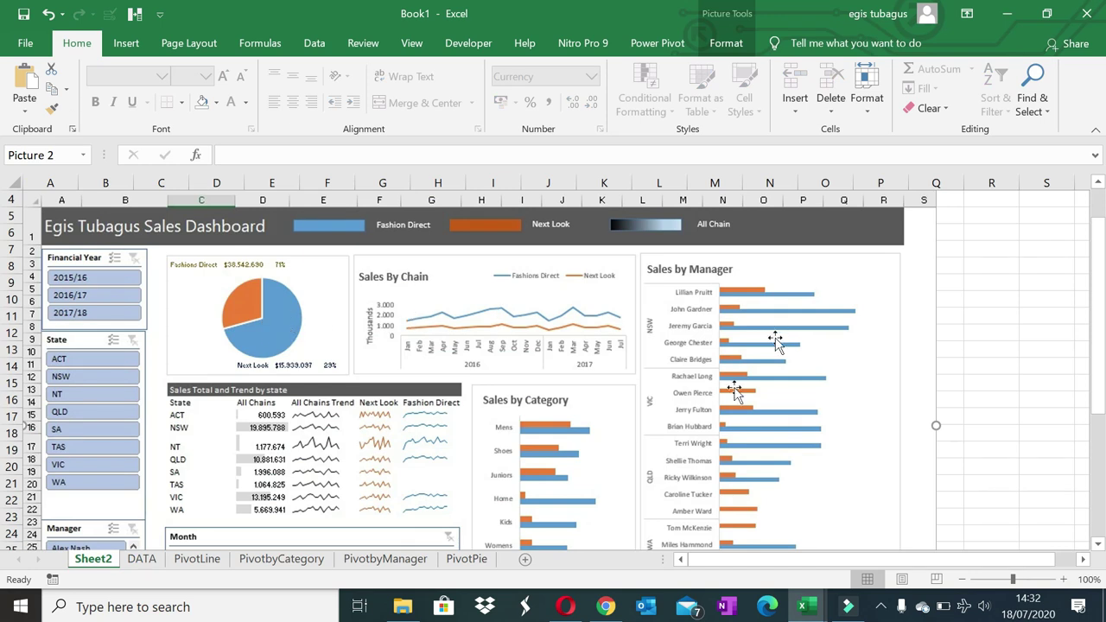
scroll(363, 437, down, 1)
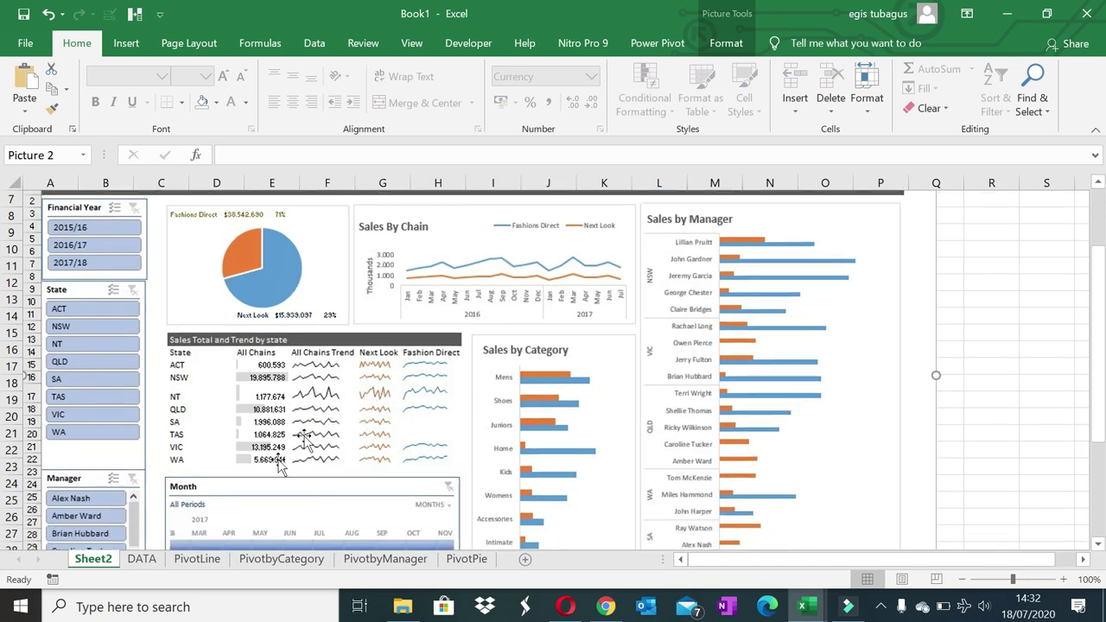
scroll(227, 511, up, 2)
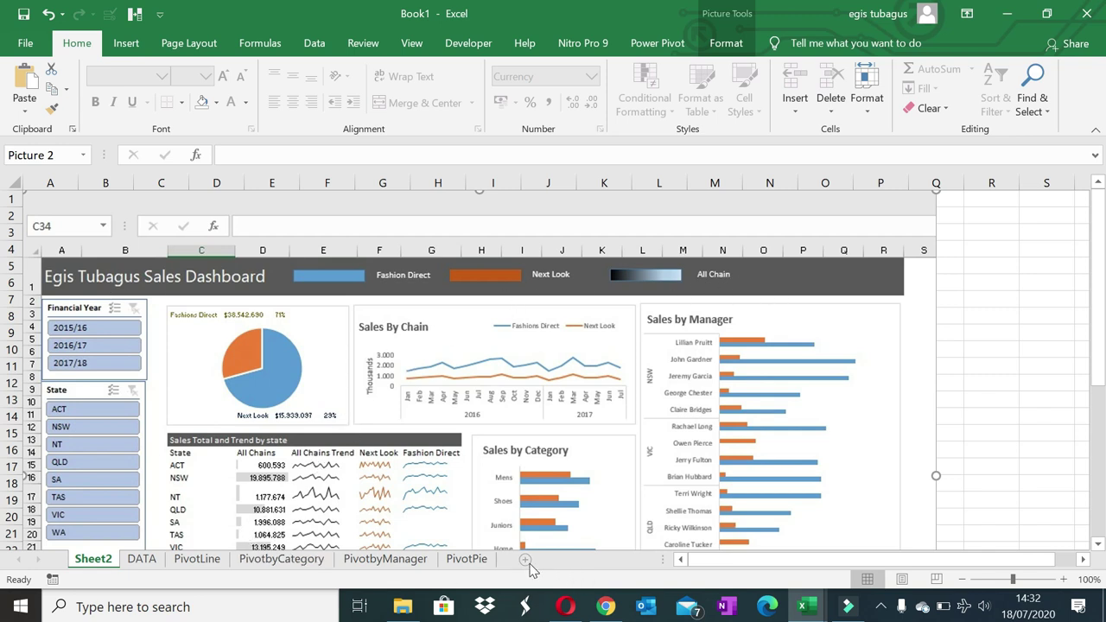
click(524, 559)
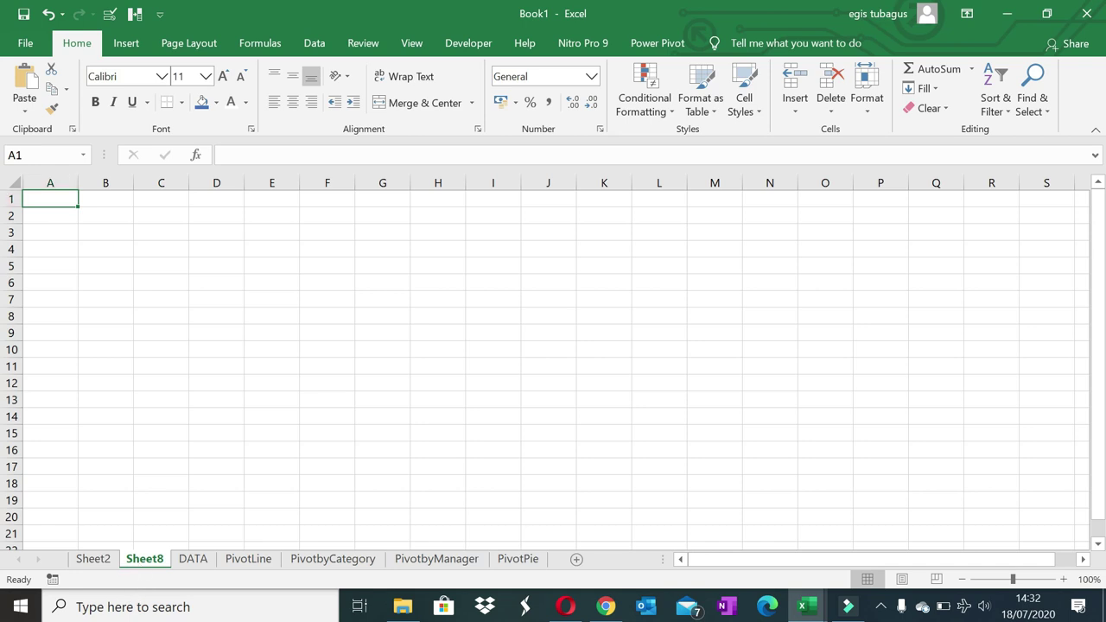
double_click(139, 561)
text(Dashboa)
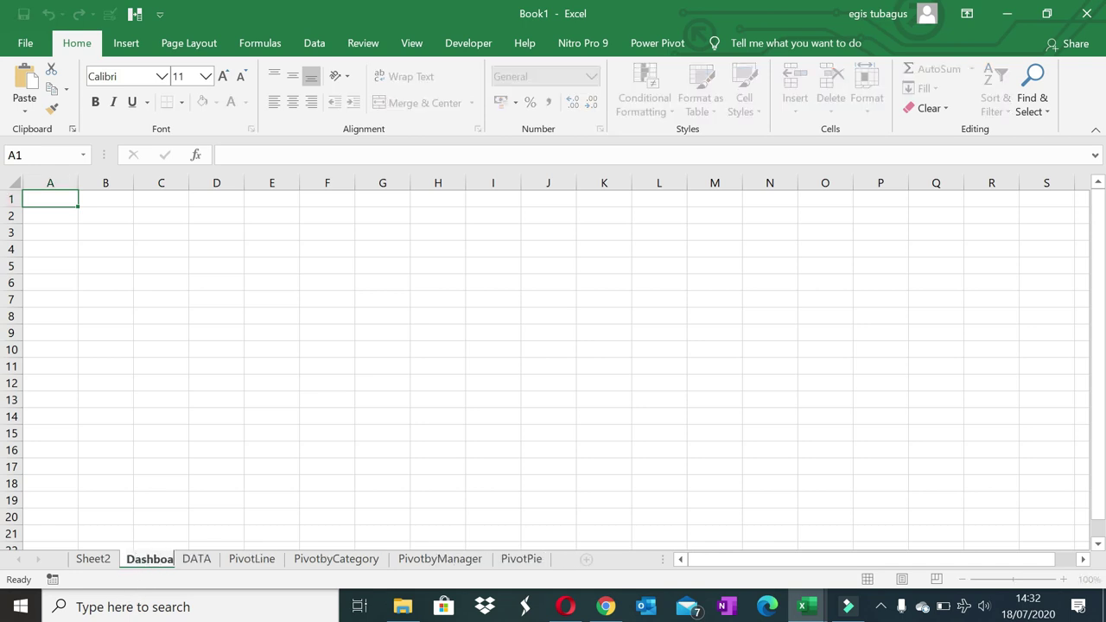
text(rd)
click(222, 530)
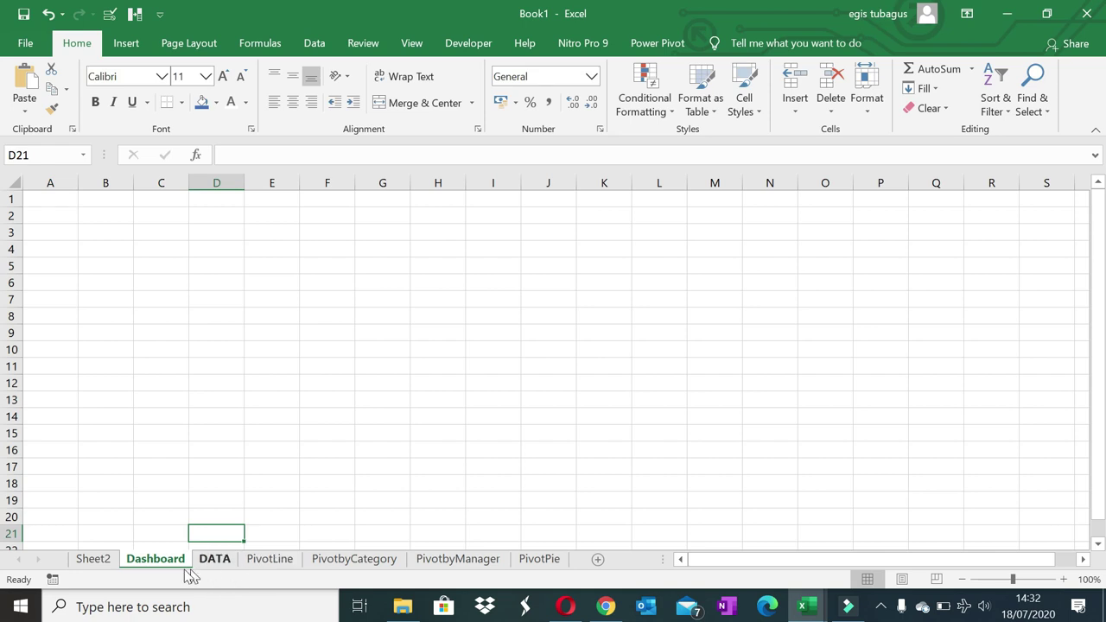
click(100, 561)
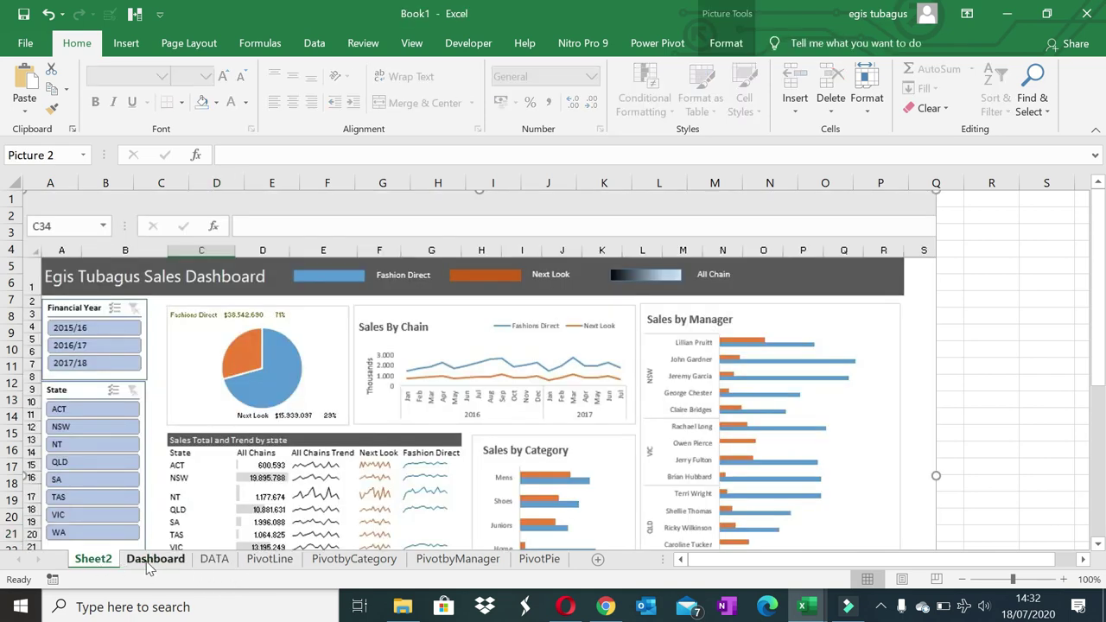
click(150, 561)
click(548, 562)
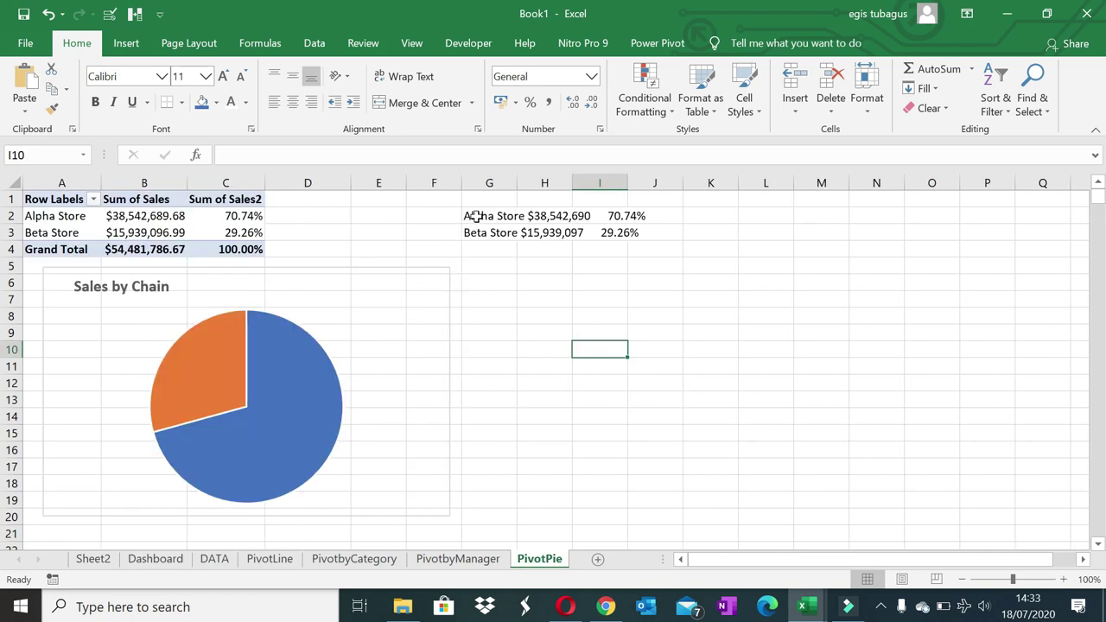
- Move the chain labels from PivotPie G2:G3 into Dashboard cells D3:D4
drag(473, 216, 477, 232)
key(ctrl+c)
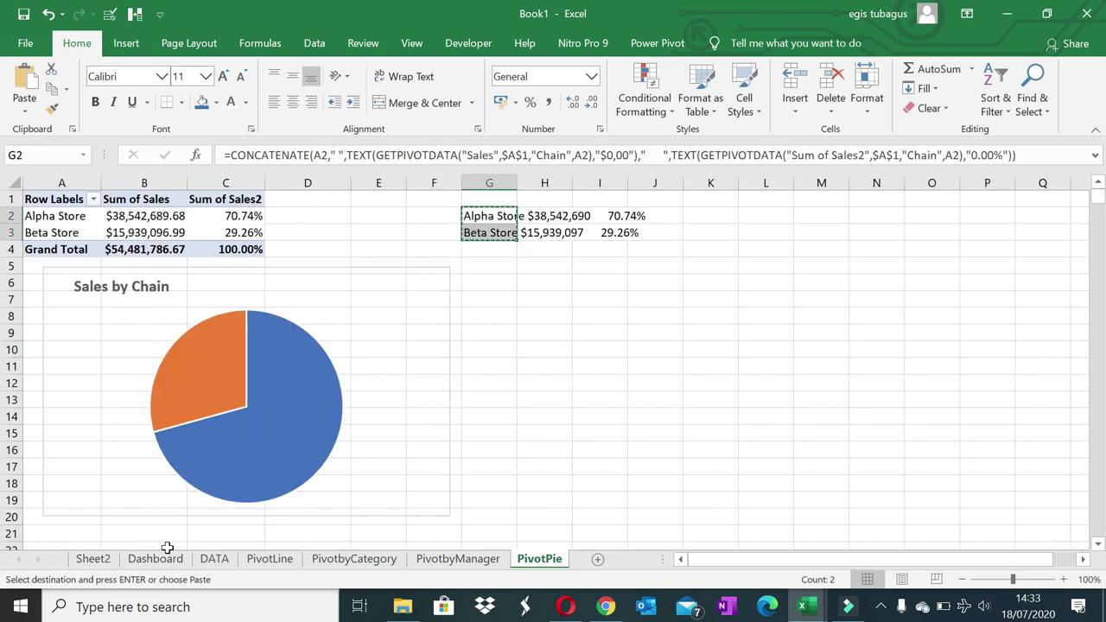
click(168, 559)
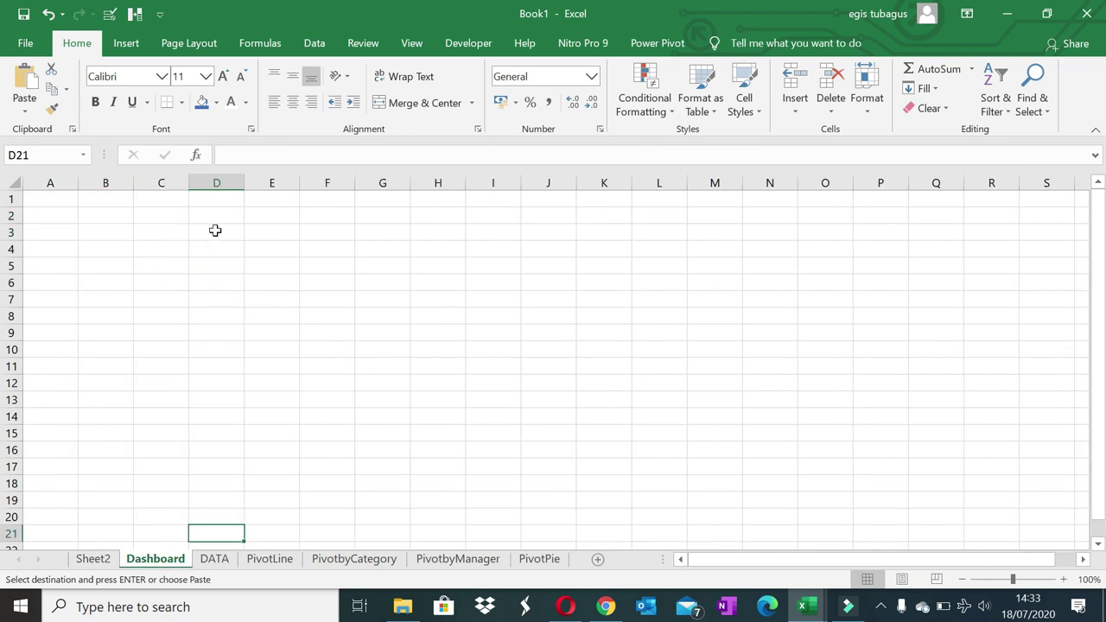
click(215, 232)
key(Return)
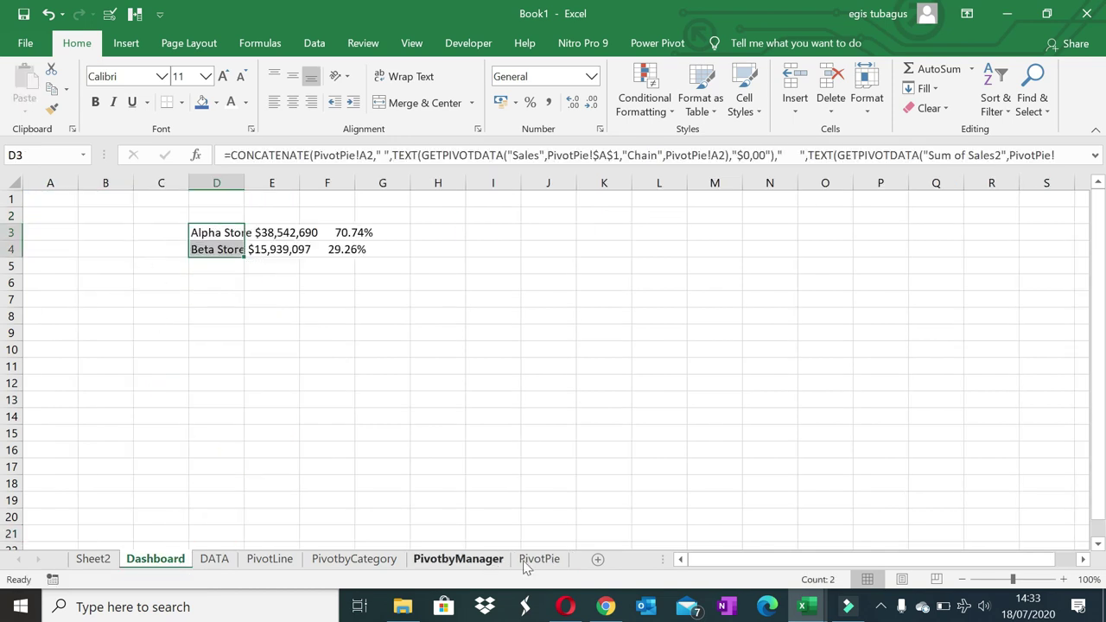
- Cut the Sales by Chain pie chart from PivotPie and paste it at Dashboard cell B7
click(539, 559)
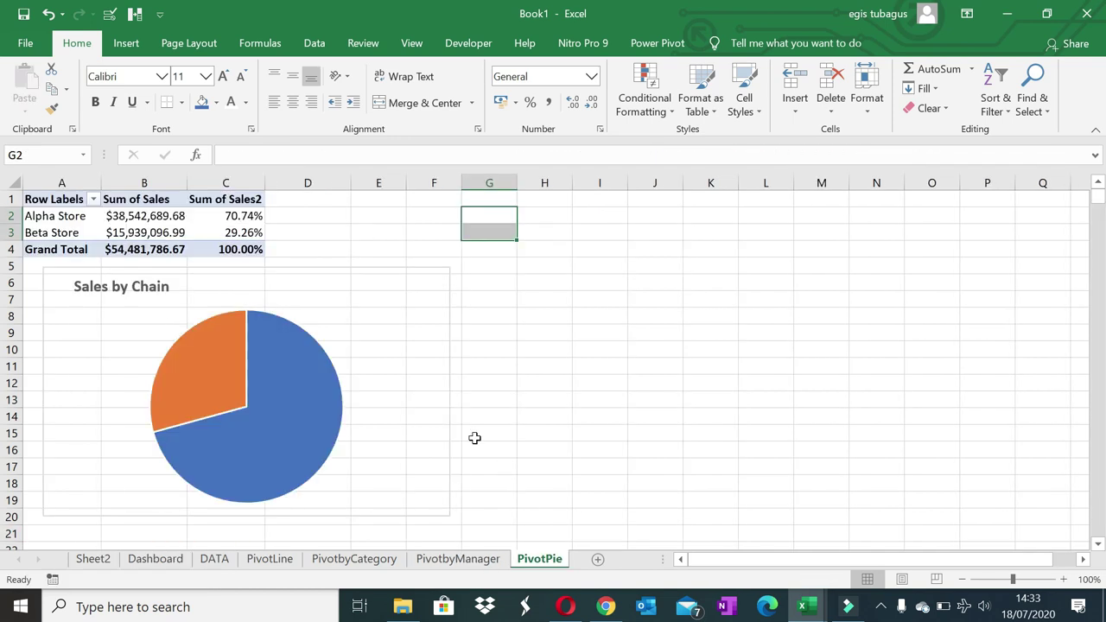
right_click(361, 277)
click(398, 176)
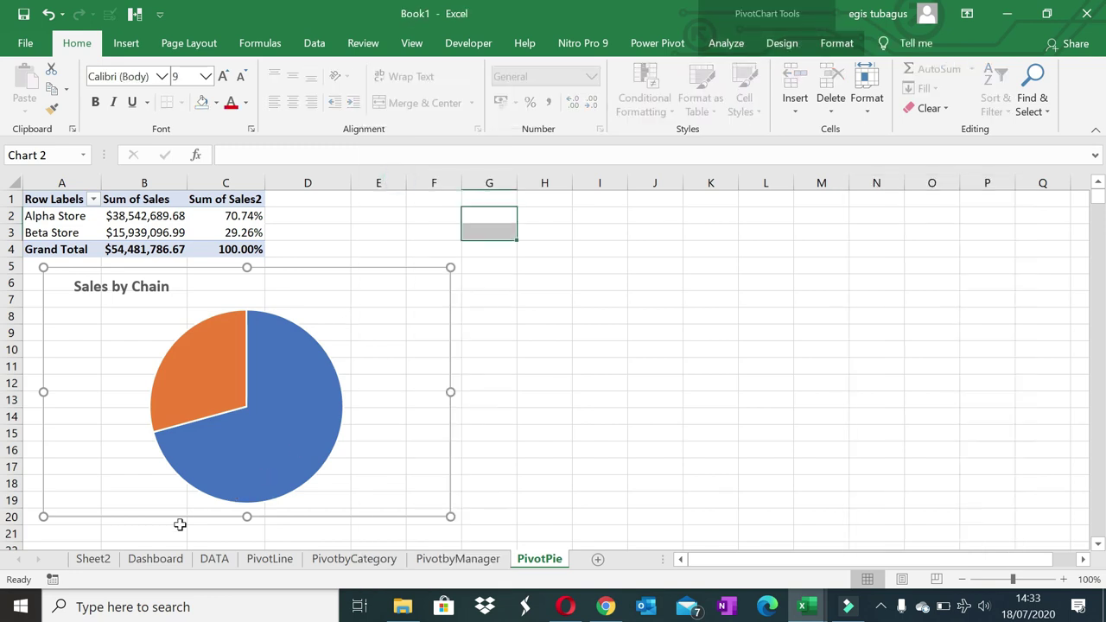
click(156, 559)
click(130, 296)
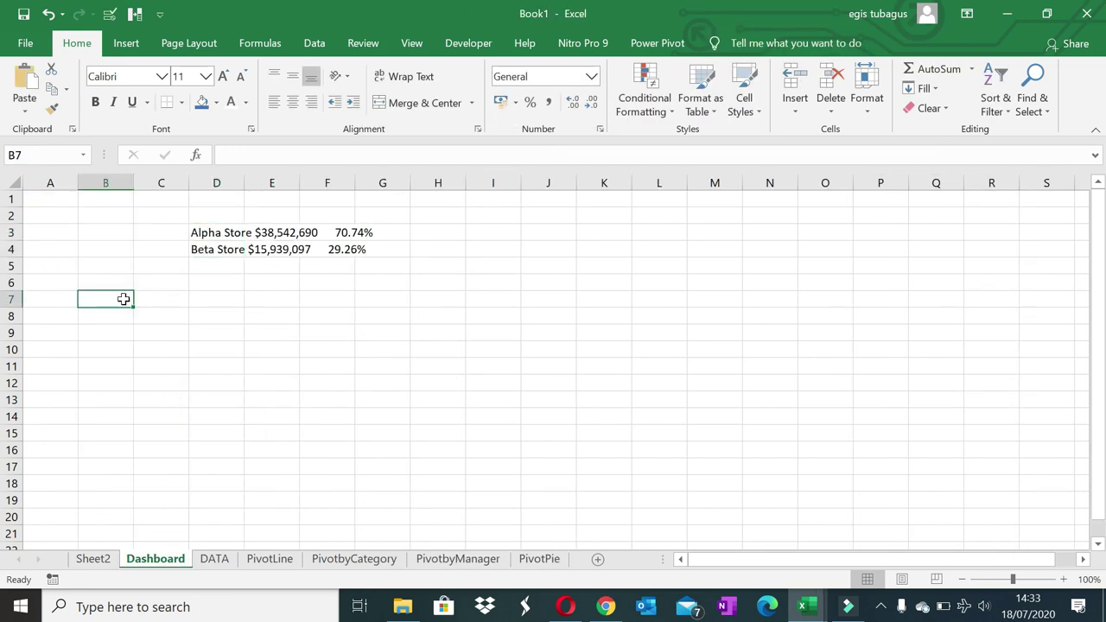
key(ctrl+v)
- Position the pie chart below the chain labels on the Dashboard
drag(161, 288, 177, 199)
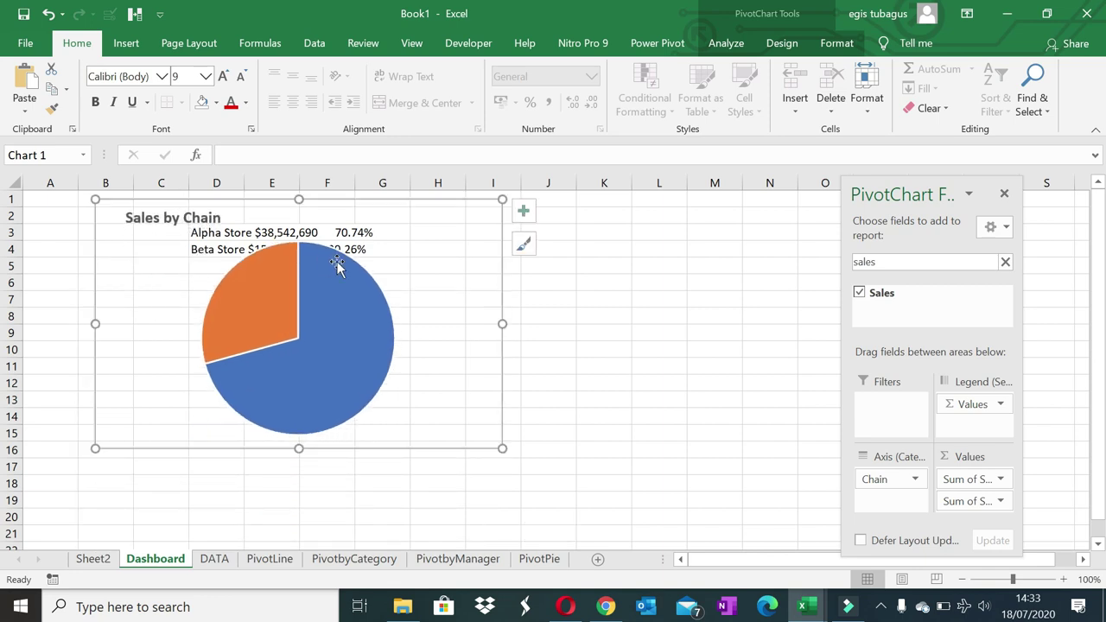
drag(328, 451, 231, 540)
key(ctrl+z)
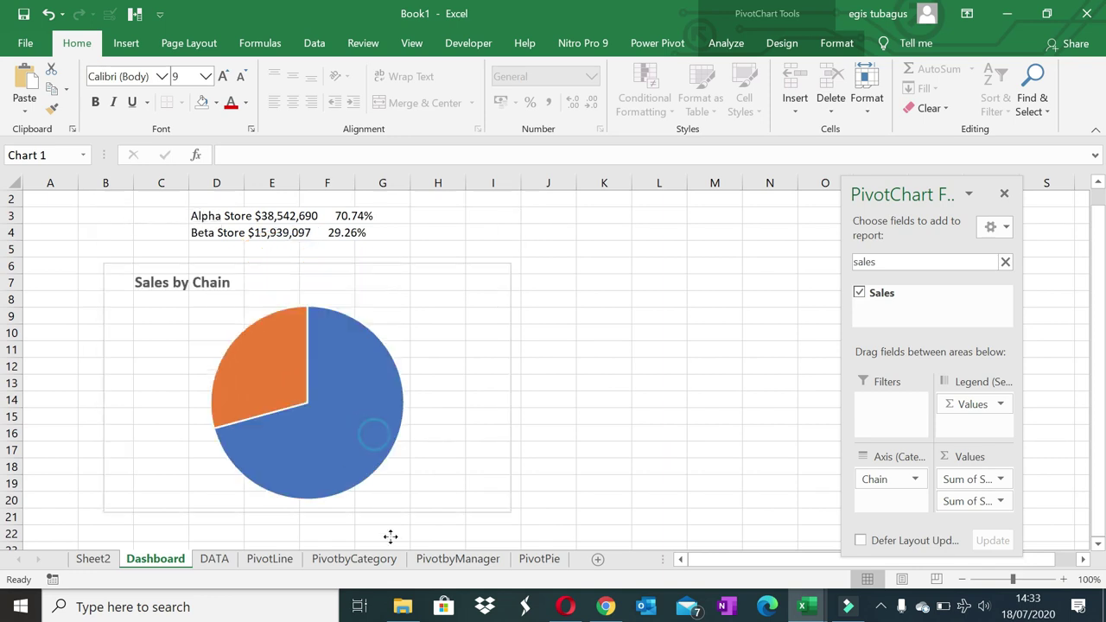
drag(374, 438, 354, 553)
key(ctrl+z)
scroll(395, 233, up, 1)
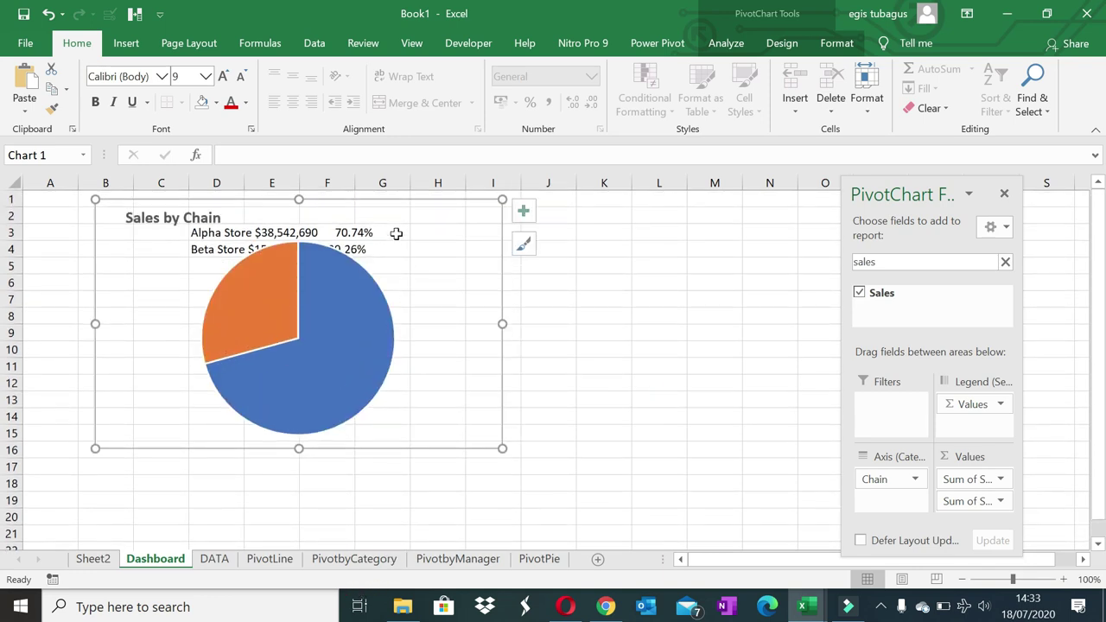
drag(396, 203, 330, 362)
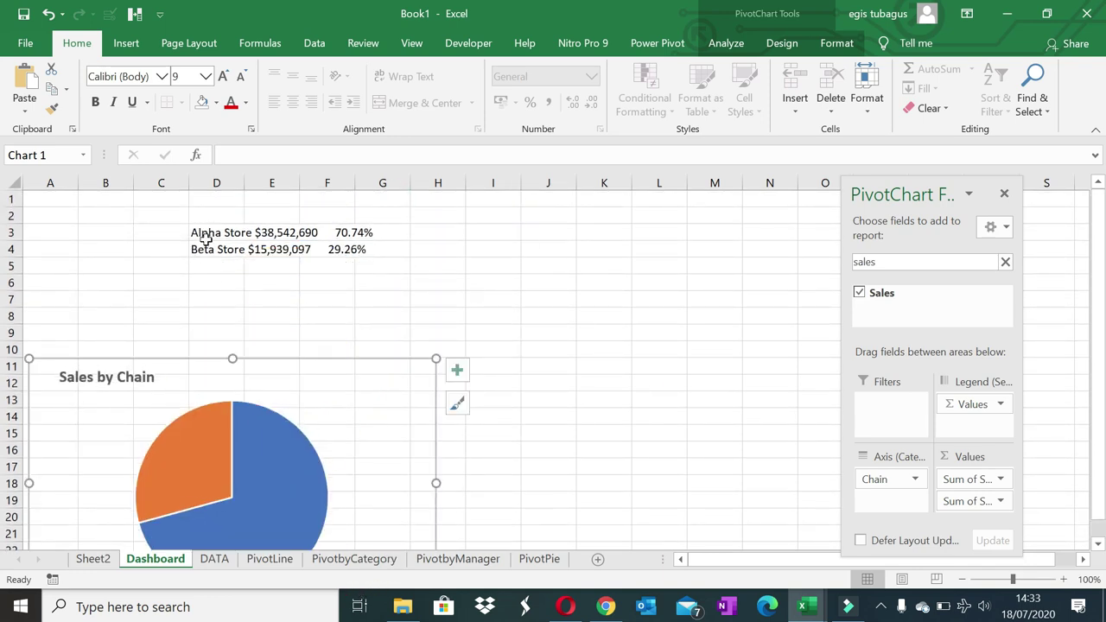
drag(205, 233, 205, 248)
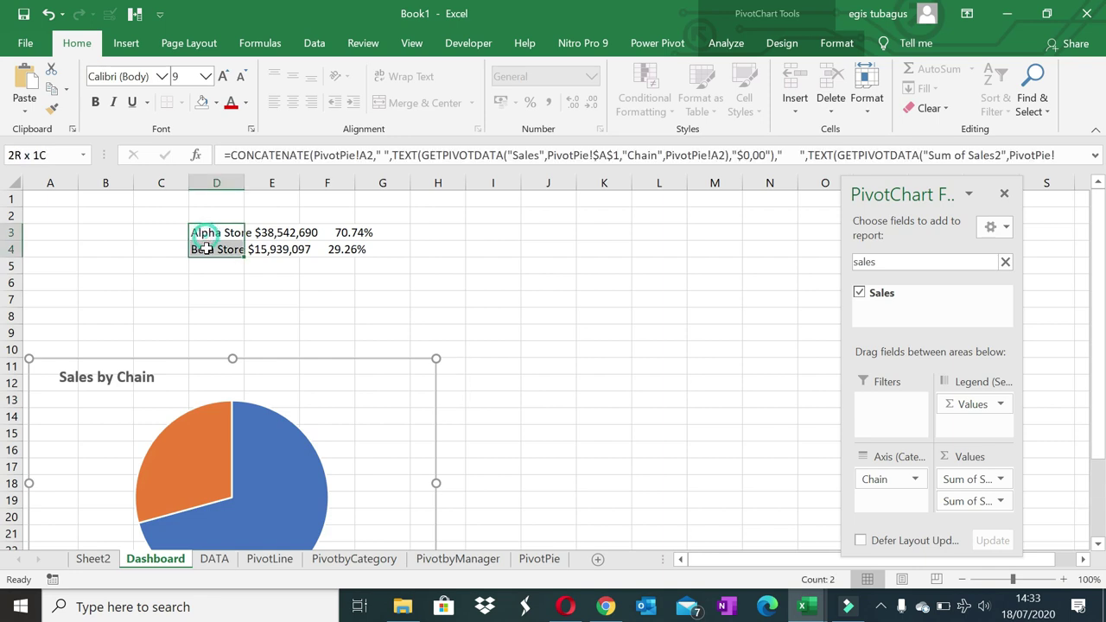
- Shift the chain labels via F9:F10 to H18:H19, moving the pie chart up and shrinking it
key(ctrl+c)
click(336, 337)
key(ctrl+v)
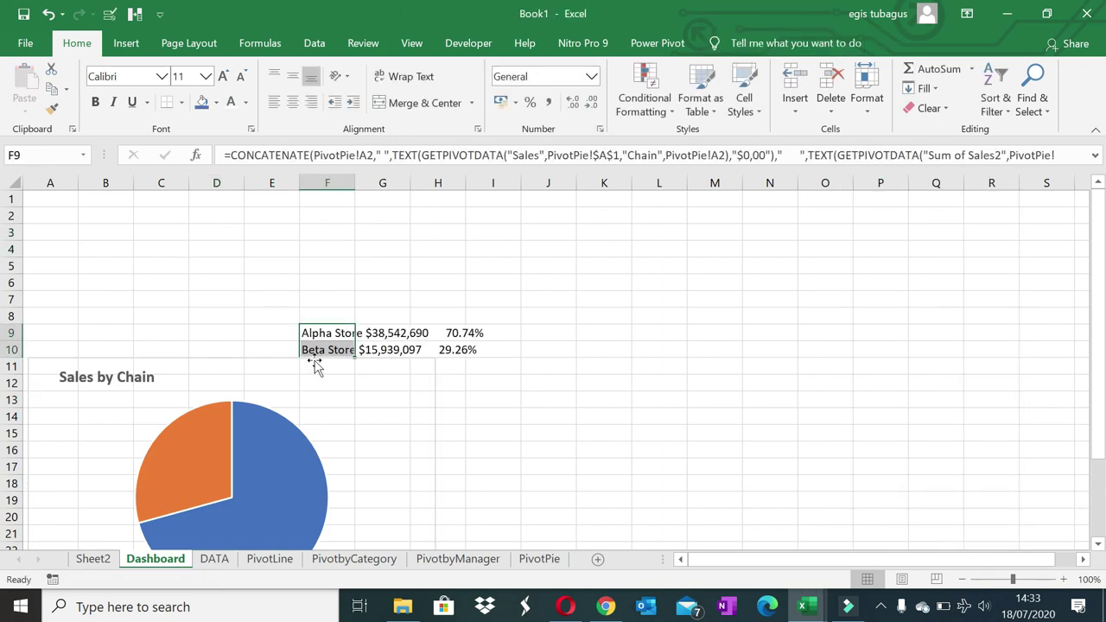
mouse_move(293, 356)
mouse_down()
mouse_move(378, 213)
mouse_move(309, 350)
mouse_up()
key(ctrl+c)
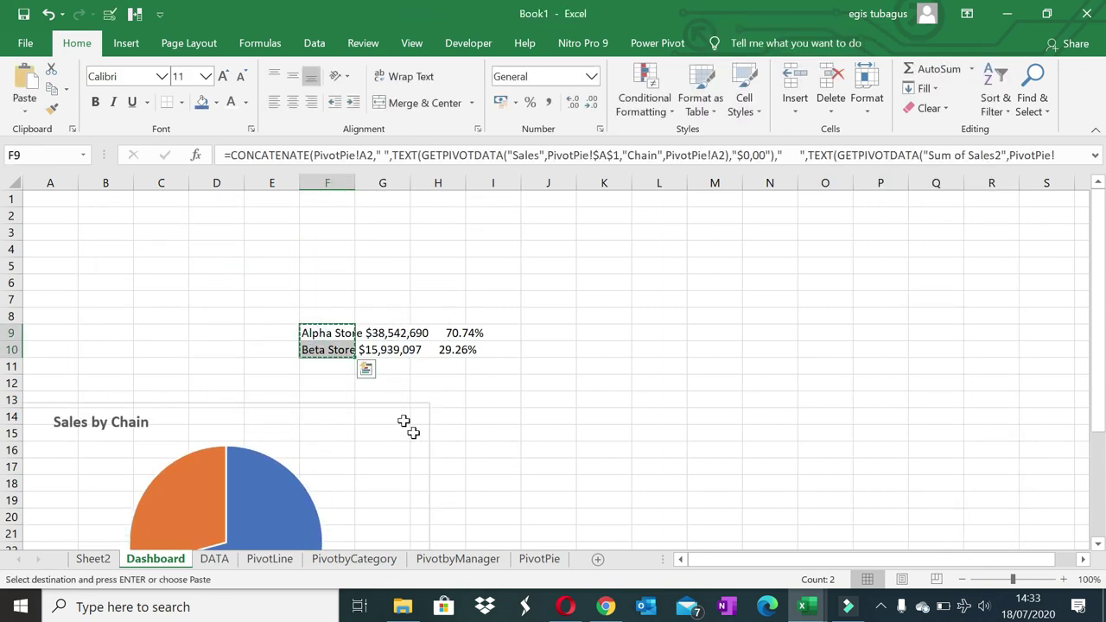
click(447, 486)
key(ctrl+v)
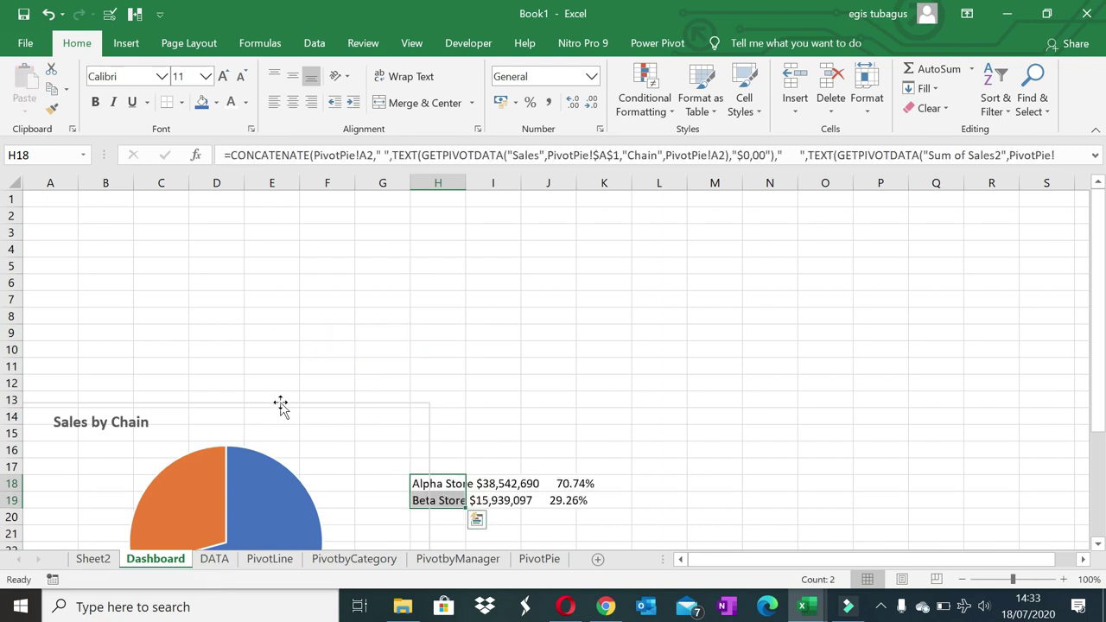
drag(281, 406, 447, 207)
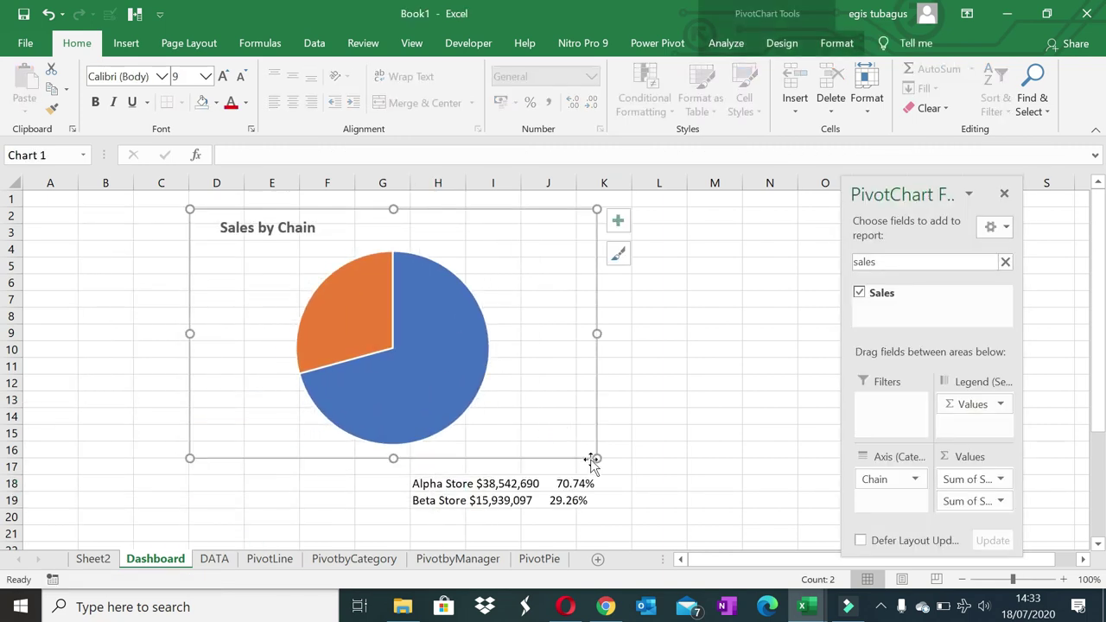
drag(595, 459, 420, 363)
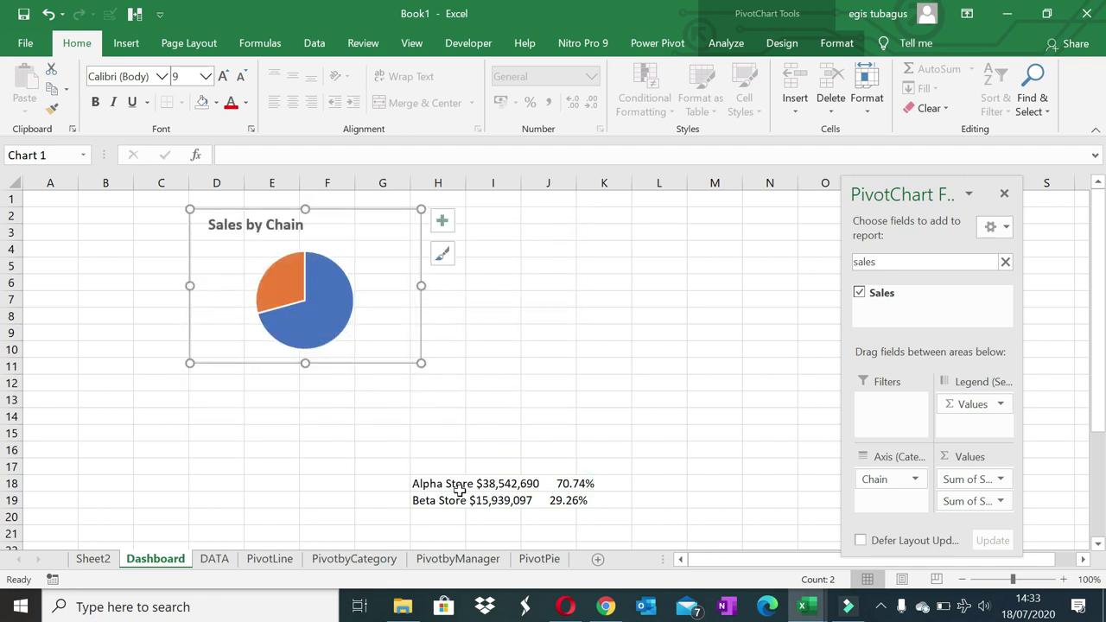
- Move the chain labels to H7:H8 and shift the pie chart left
drag(428, 488, 422, 502)
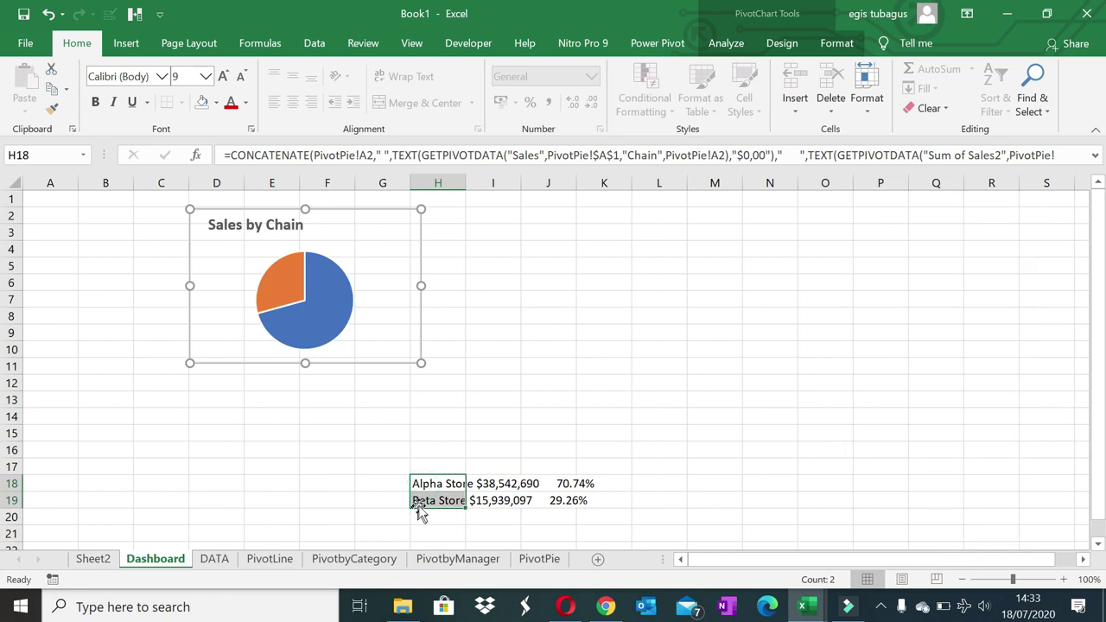
key(ctrl+c)
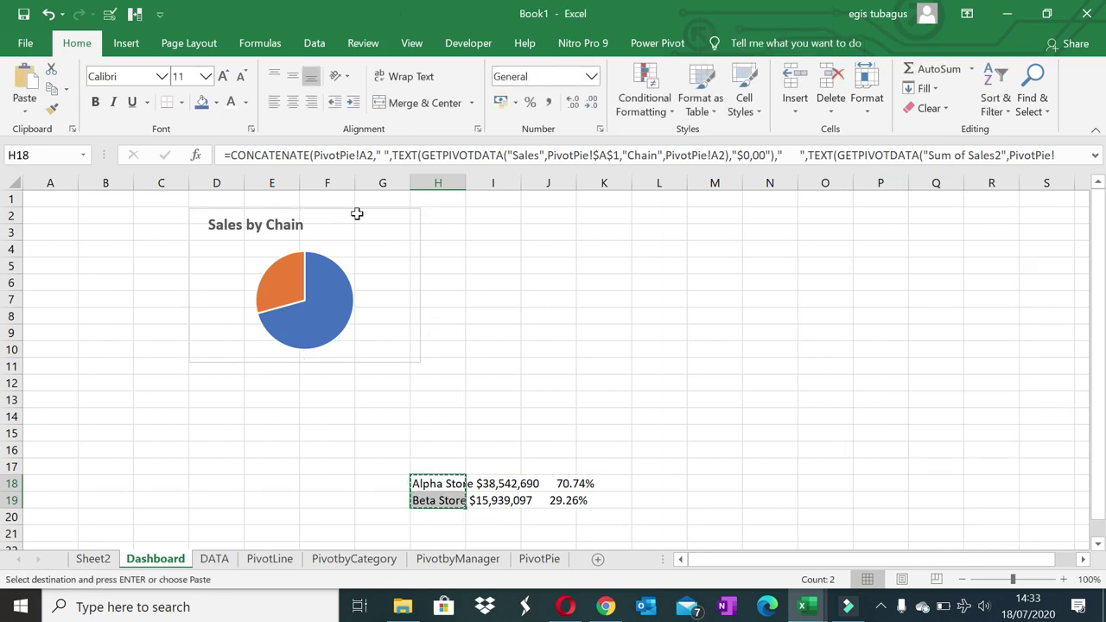
click(442, 299)
key(ctrl+v)
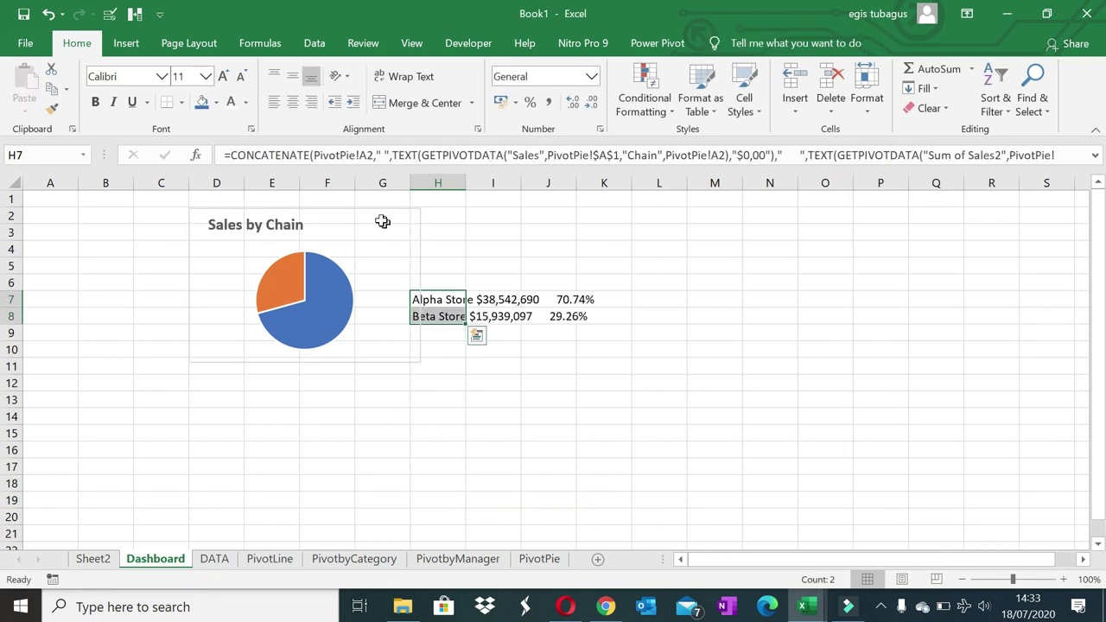
drag(344, 209, 258, 209)
- Move the labels one column left to G7:G8 and nudge the pie chart beside them
drag(414, 299, 417, 317)
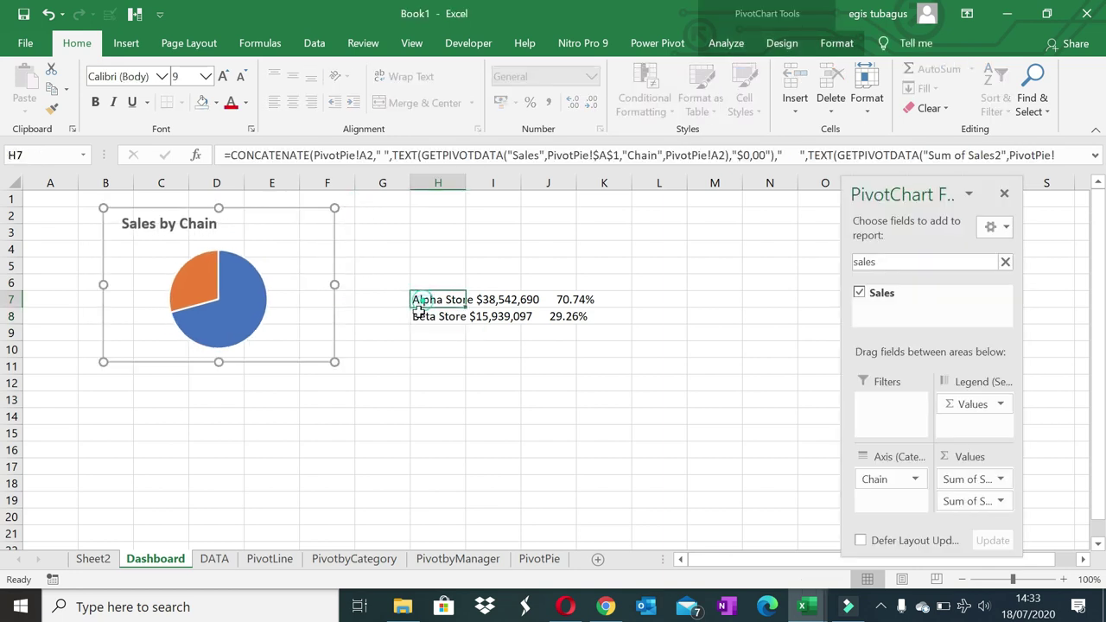
key(ctrl+x)
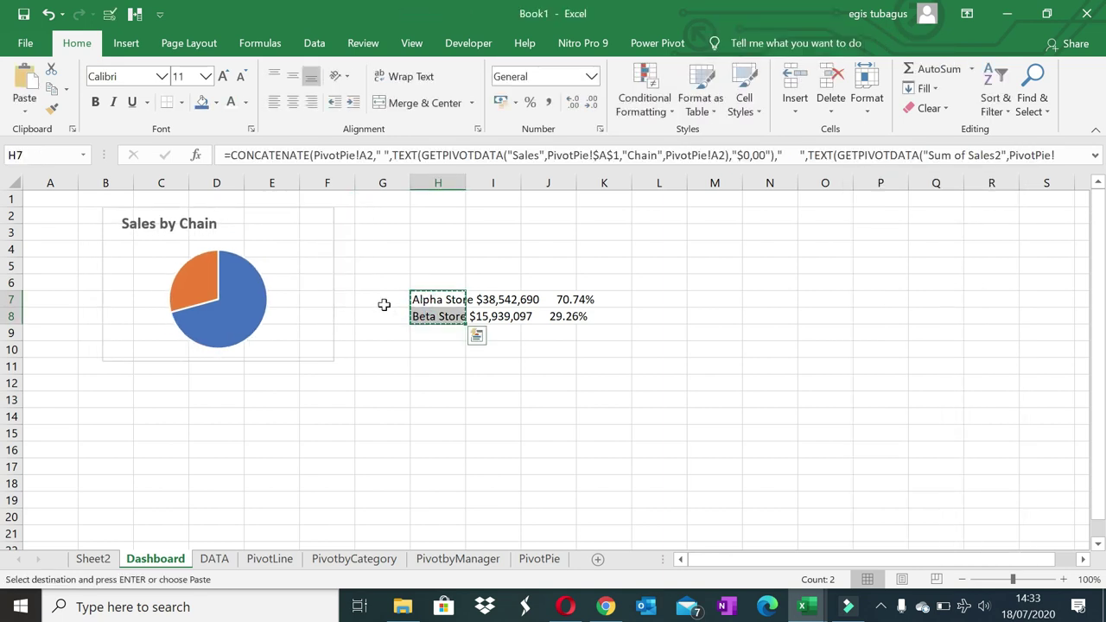
click(383, 300)
key(ctrl+v)
drag(291, 210, 346, 215)
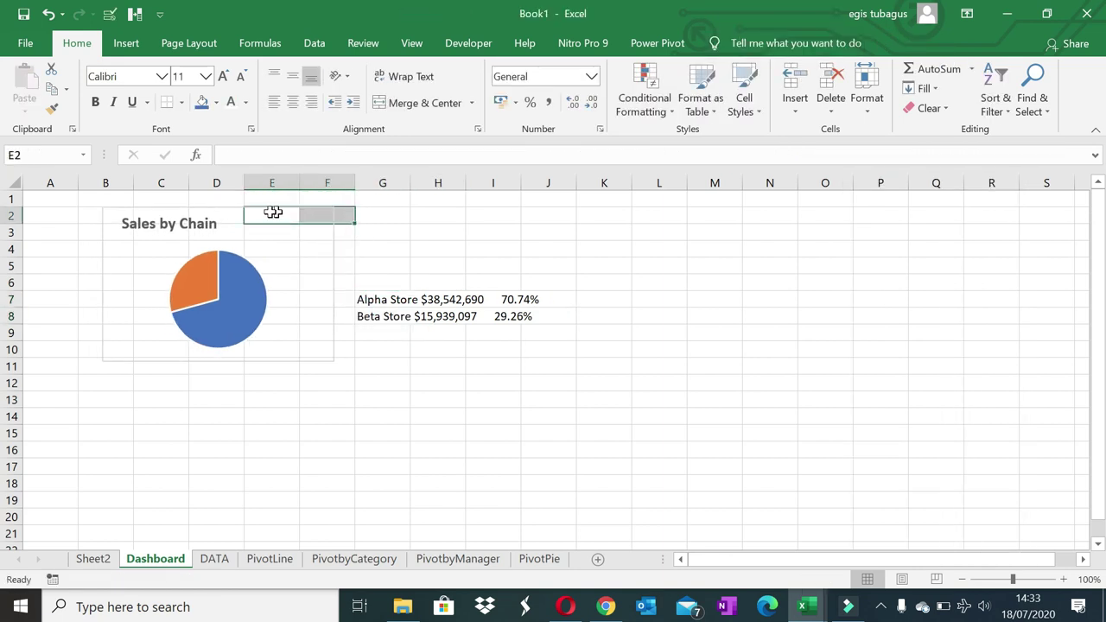
mouse_move(239, 210)
mouse_down()
mouse_move(303, 216)
mouse_move(252, 207)
mouse_up()
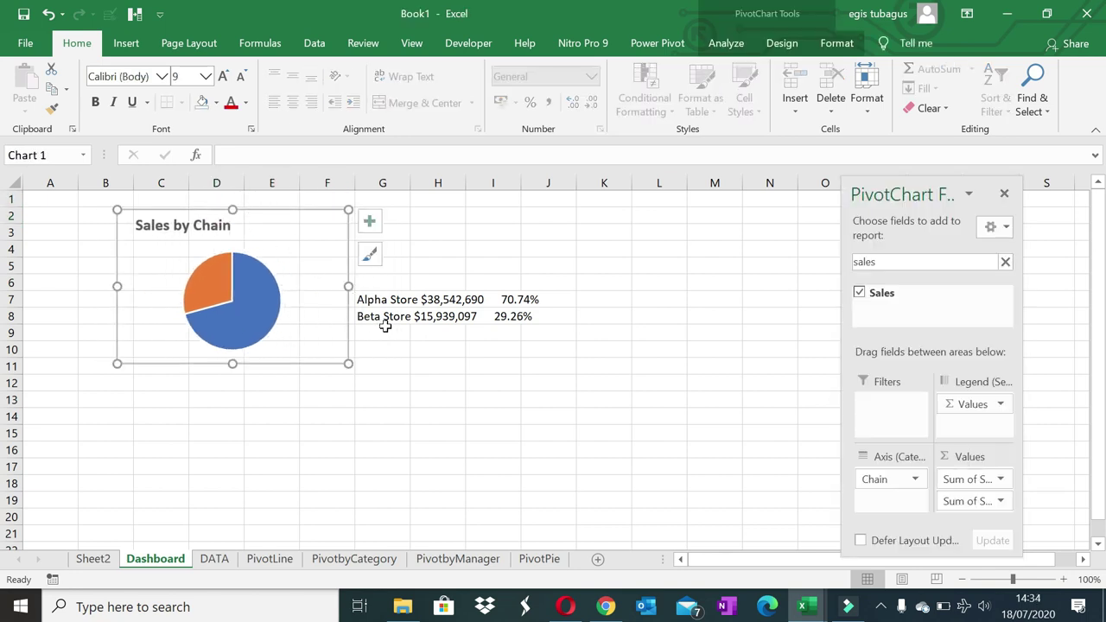
click(368, 301)
- Set the Alpha Store label font to dark blue and the Beta Store label to orange
click(201, 102)
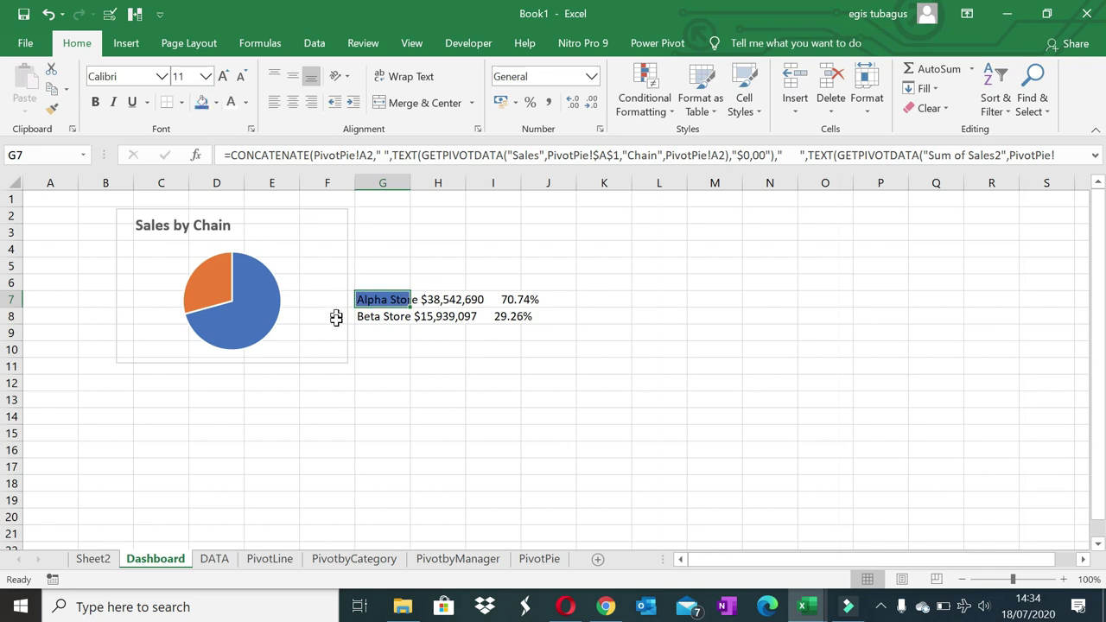
key(ctrl+z)
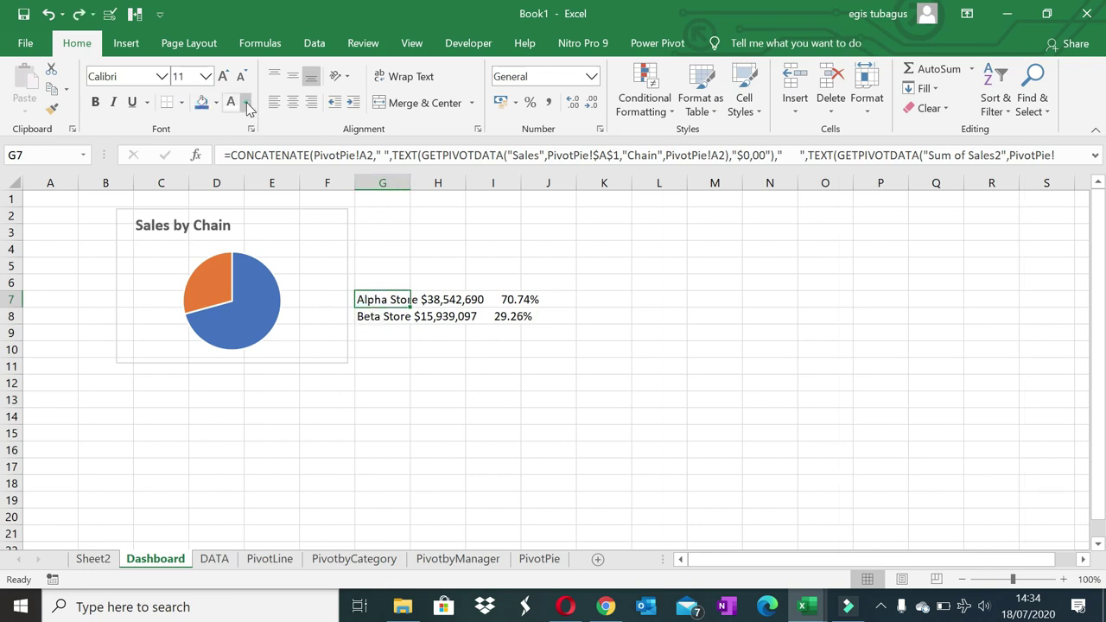
click(246, 102)
click(291, 225)
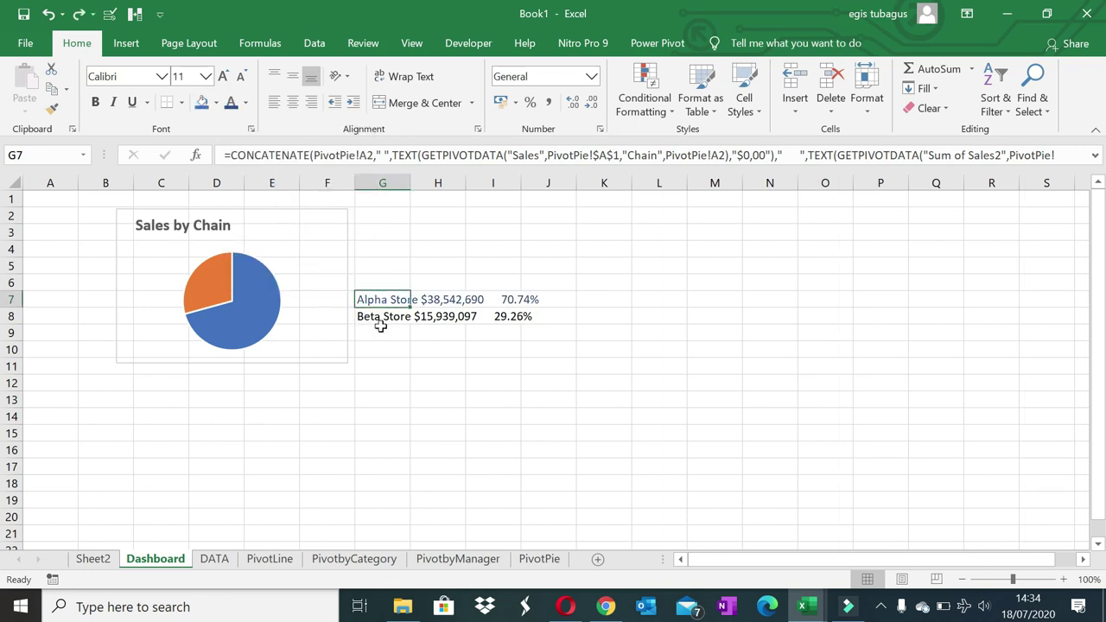
click(378, 318)
click(245, 102)
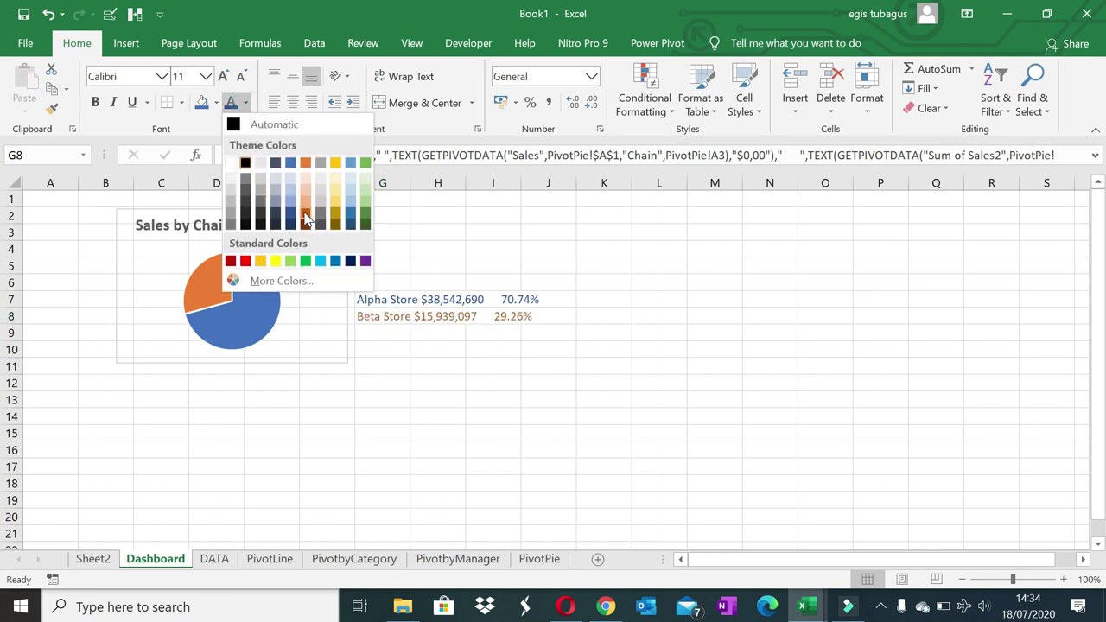
click(304, 214)
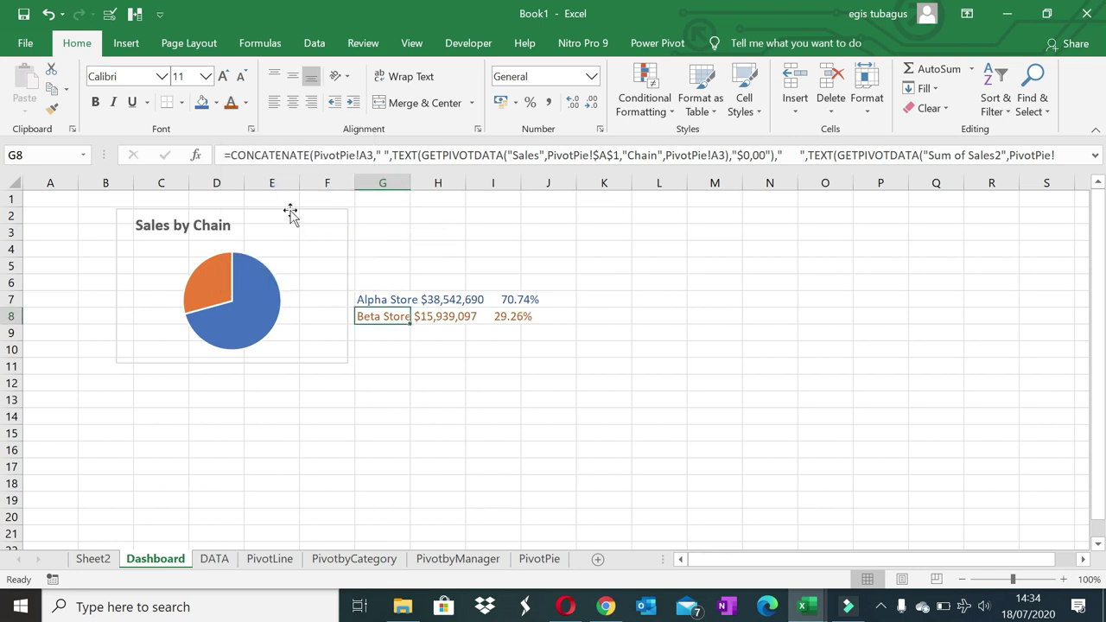
drag(291, 214, 348, 208)
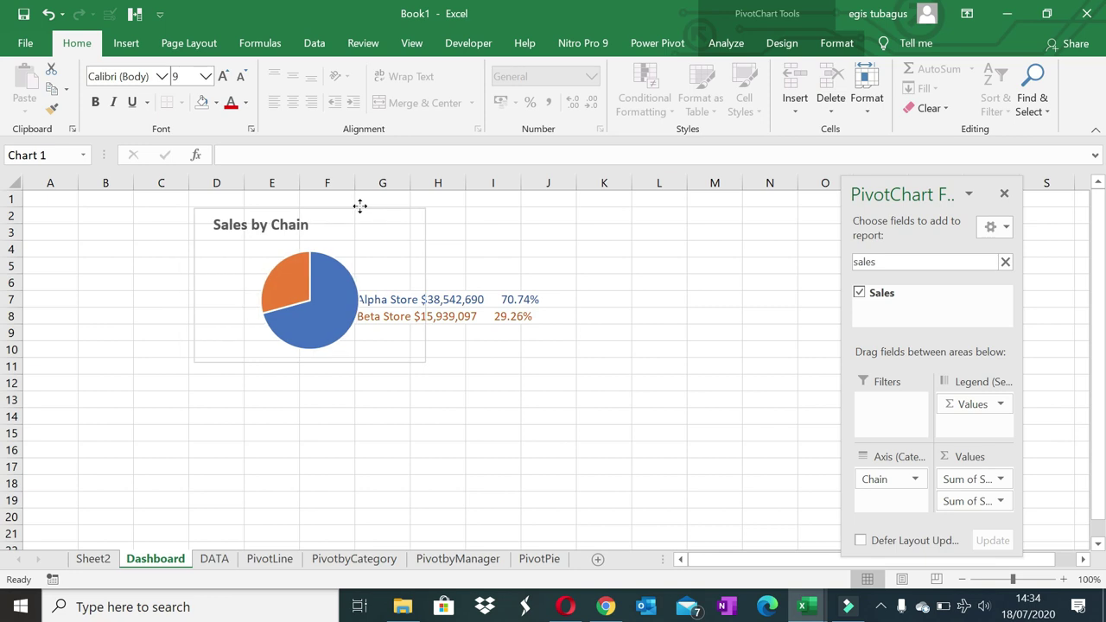
- Reposition the Sales by Chain pie chart slightly on the Dashboard
click(359, 211)
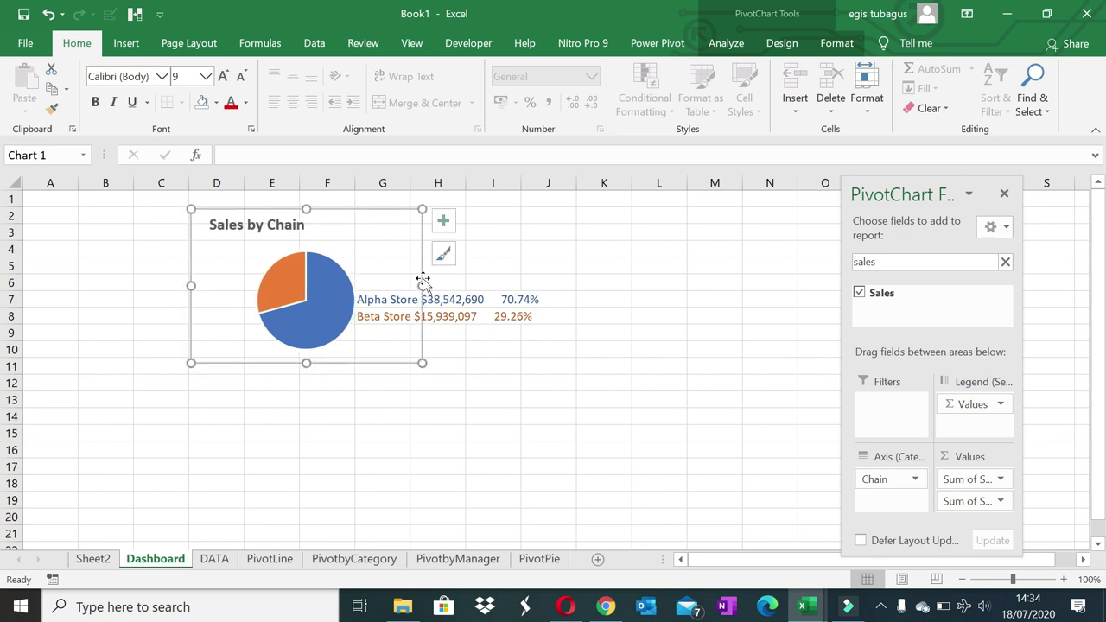
drag(329, 213, 326, 210)
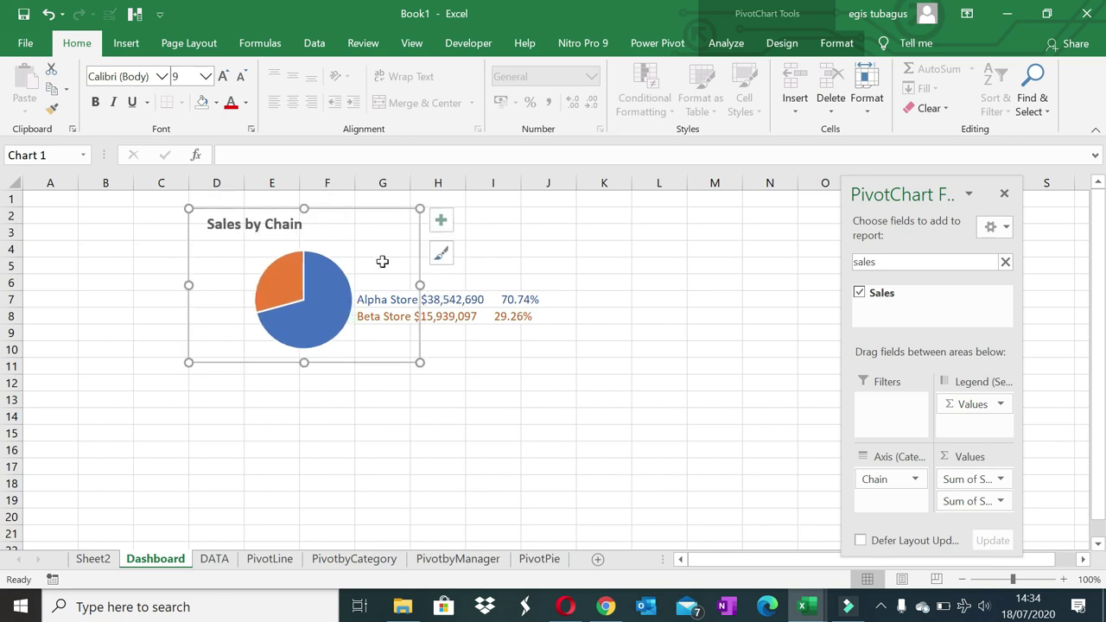
click(455, 299)
key(super+Tab)
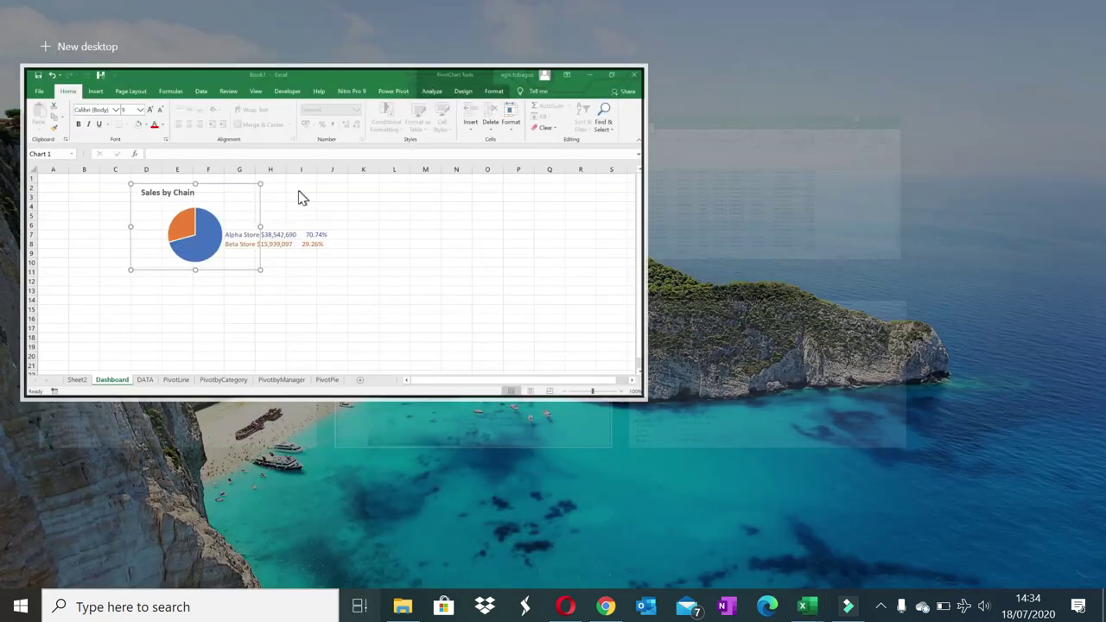
key(Escape)
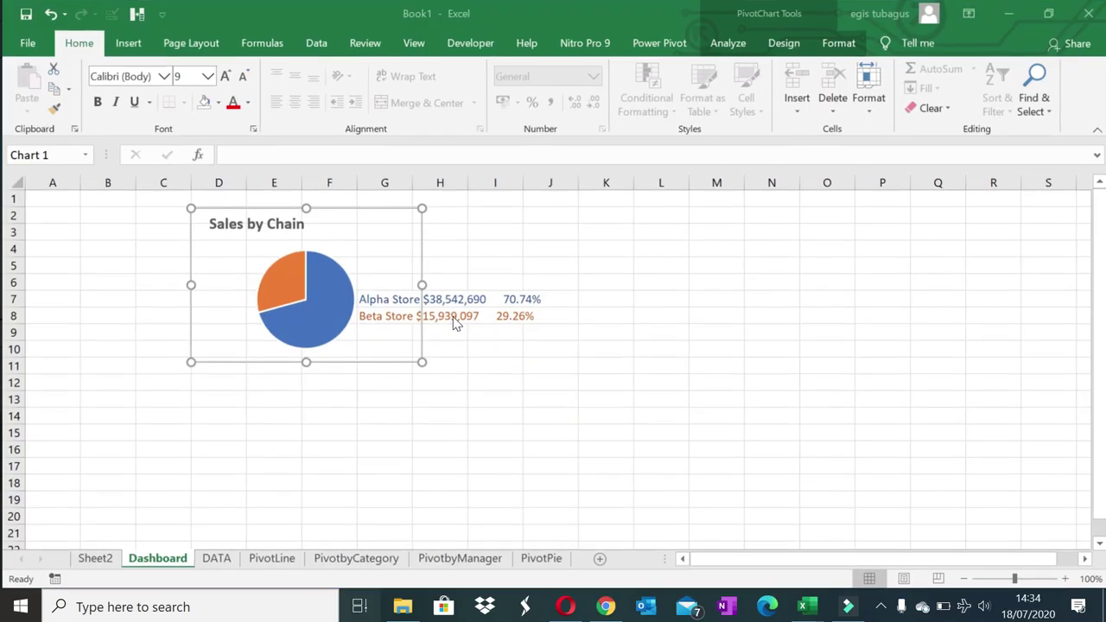
click(456, 300)
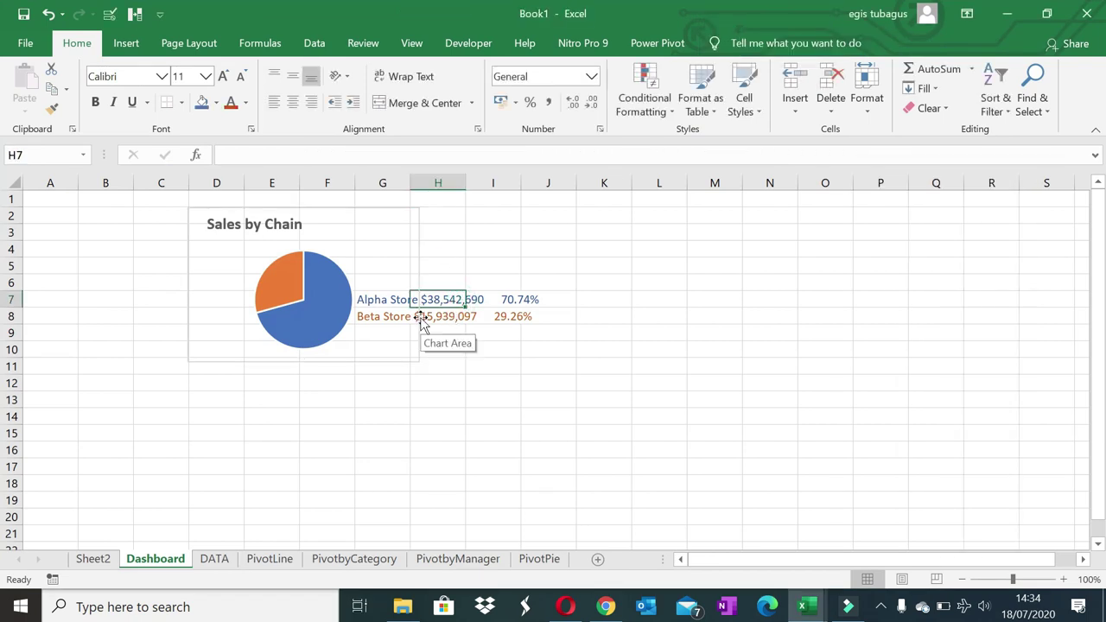
- Move the Alpha Store and Beta Store labels into D11:D12 beneath the pie chart
key(Left)
key(shift+Down)
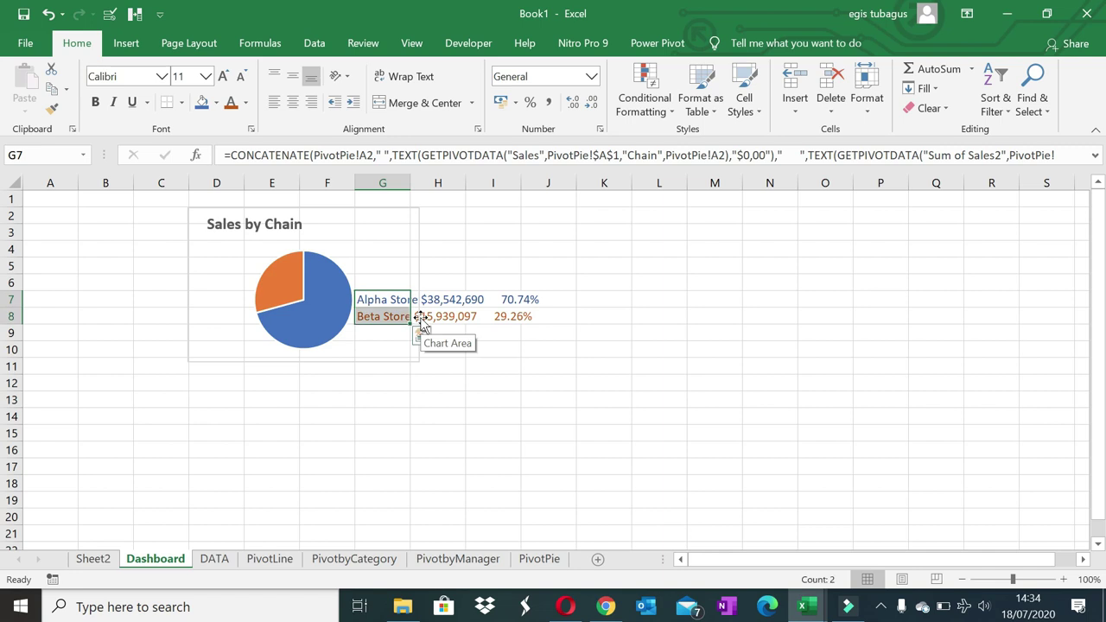
key(ctrl+c)
key(Down)
key(Down)
key(Down)
key(Down)
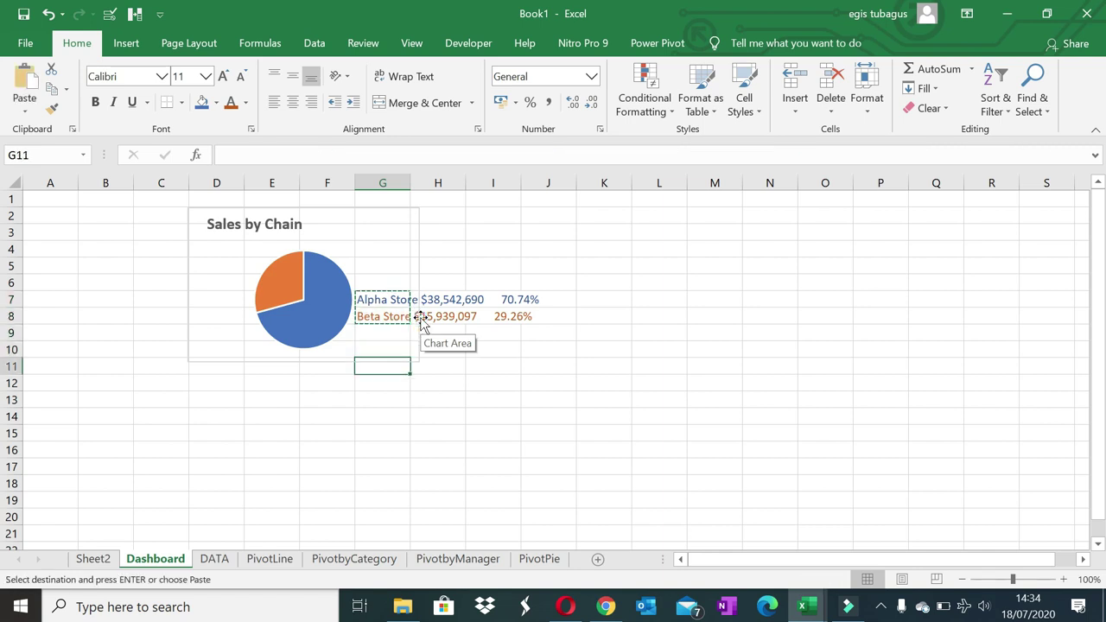
key(Left)
key(Left)
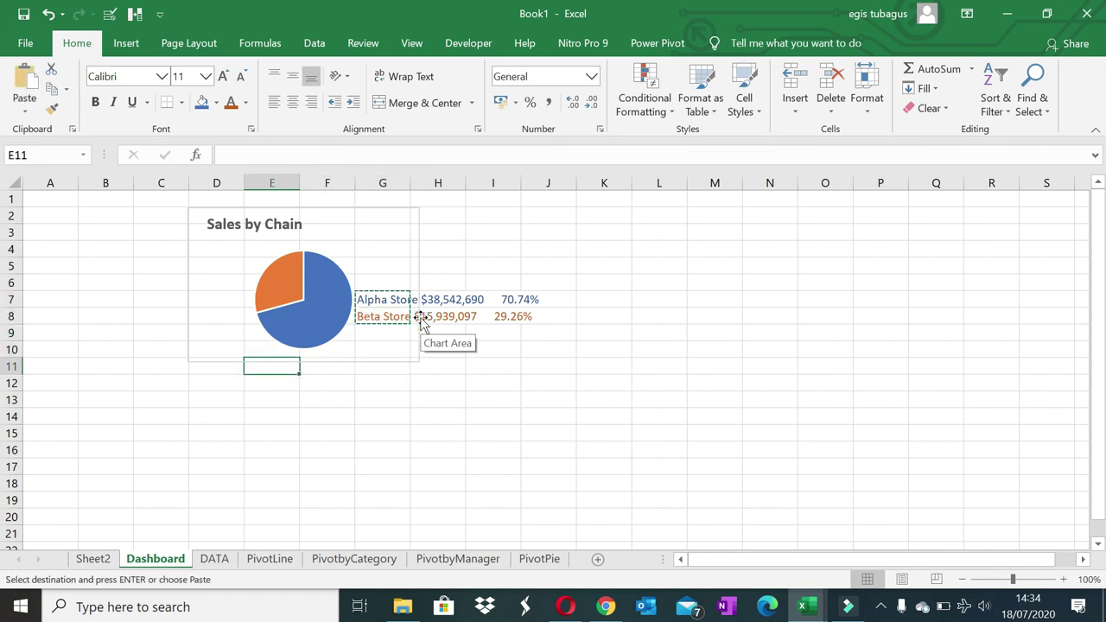
key(Left)
key(ctrl+v)
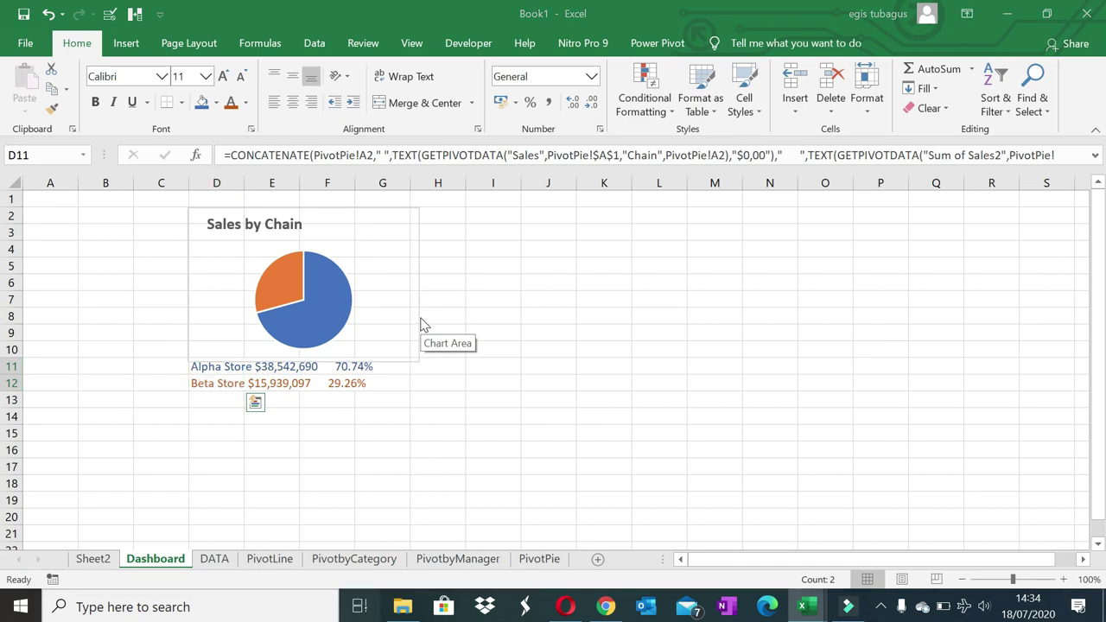
key(super+Tab)
key(Escape)
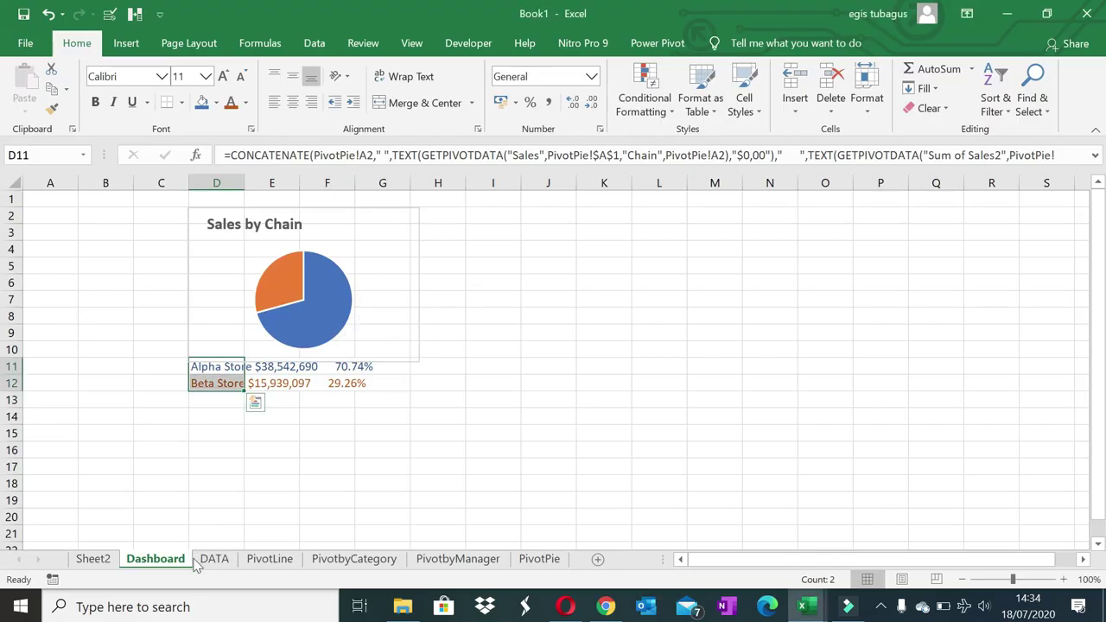
click(112, 561)
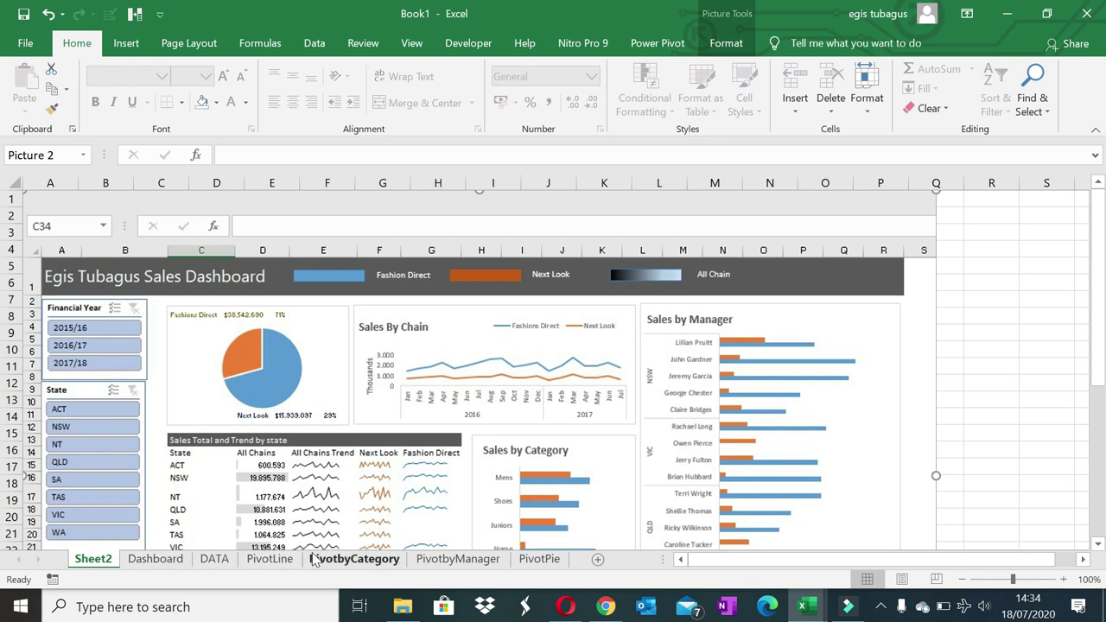
- Copy the PivotLine Sales by Chain line chart beside the pie, shortened to the pie's height
click(282, 562)
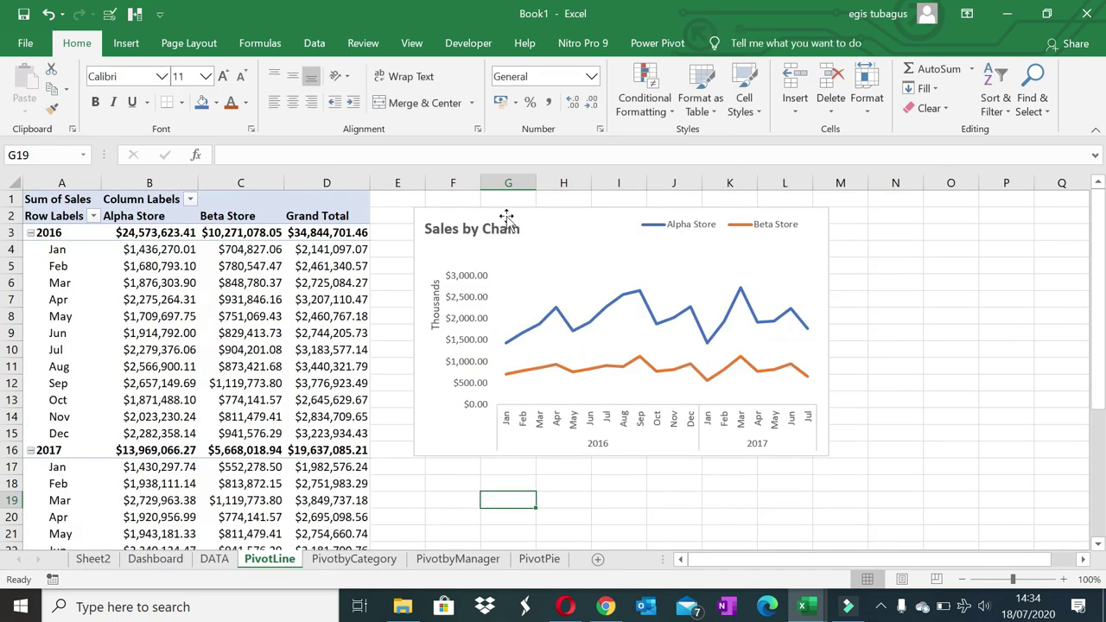
click(507, 210)
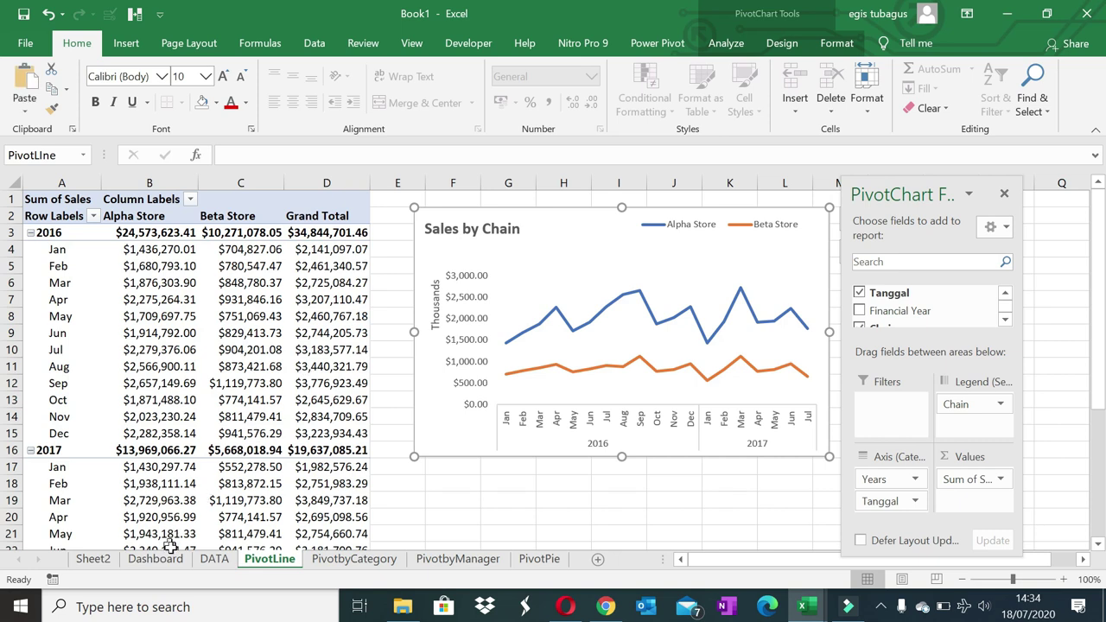
click(213, 563)
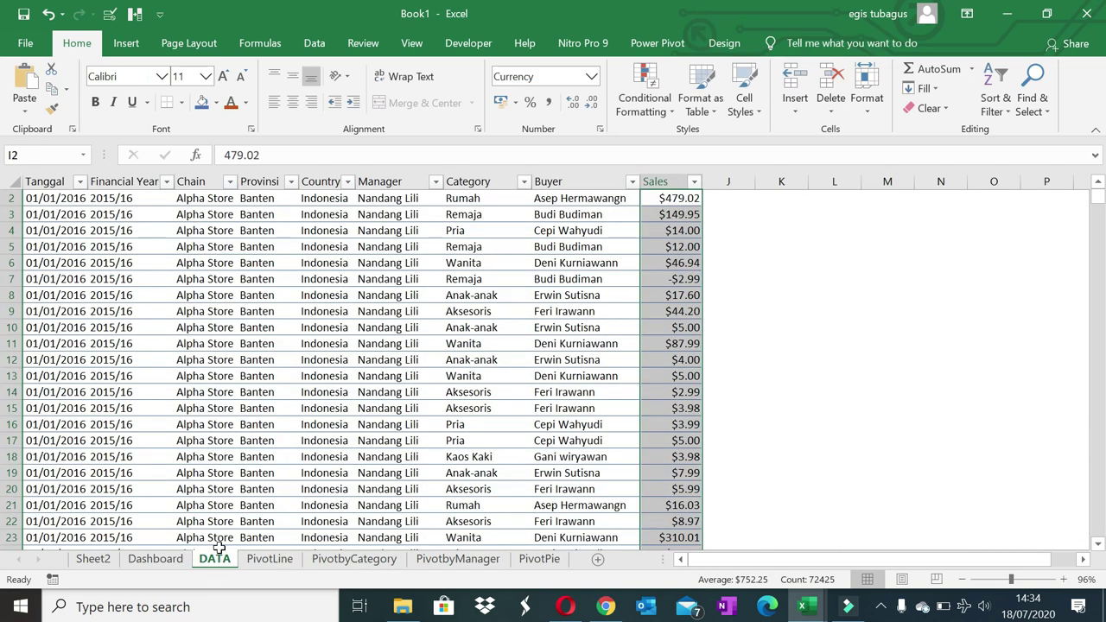
click(175, 561)
key(ctrl+v)
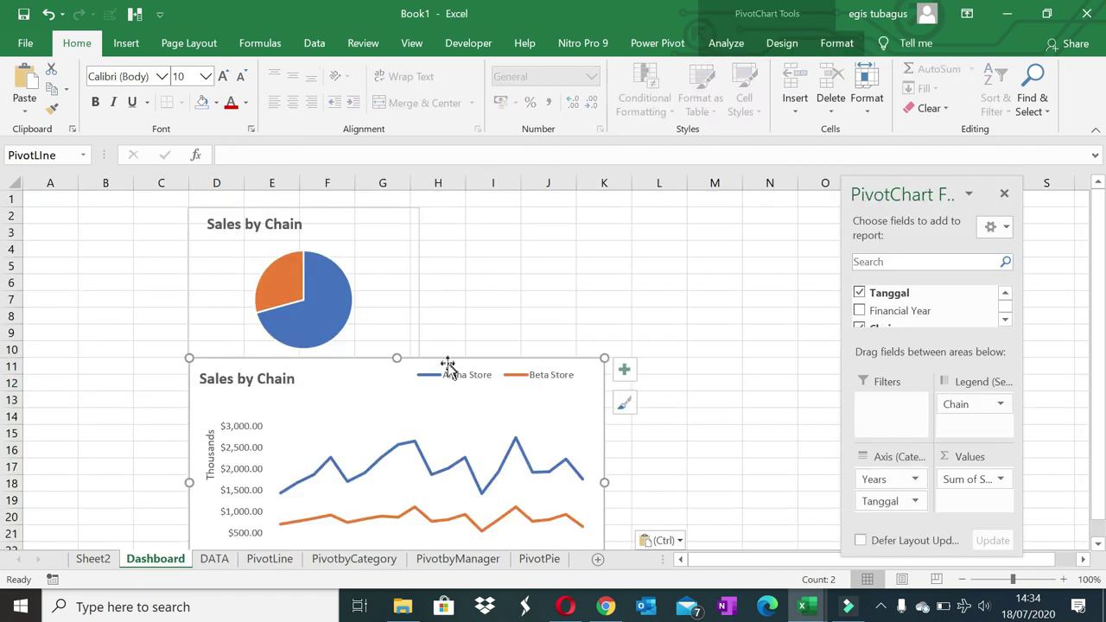
click(448, 364)
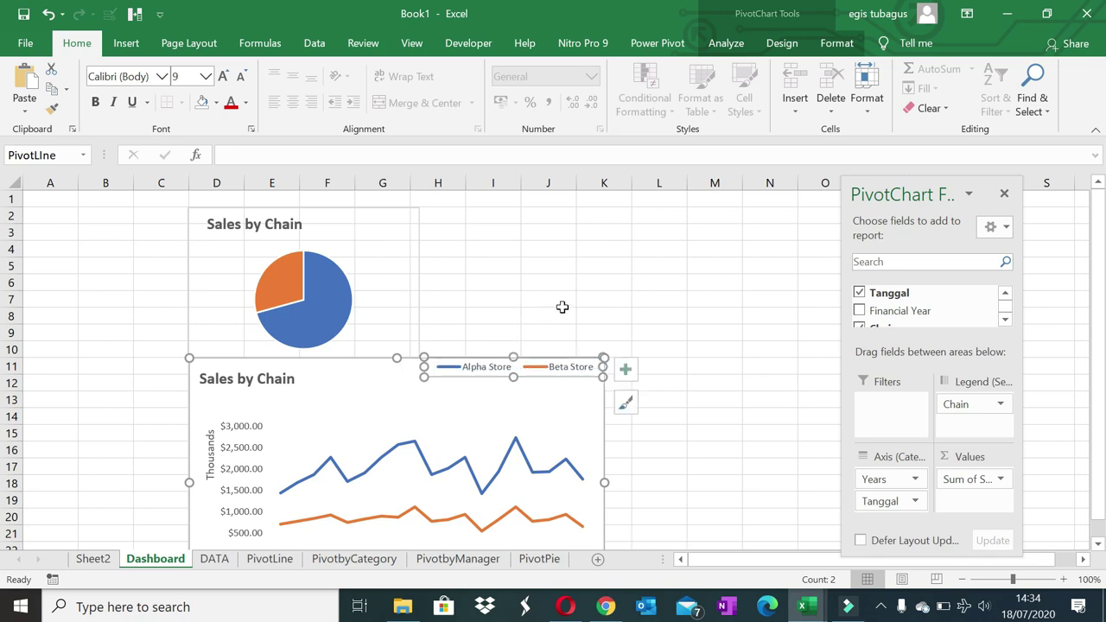
click(555, 297)
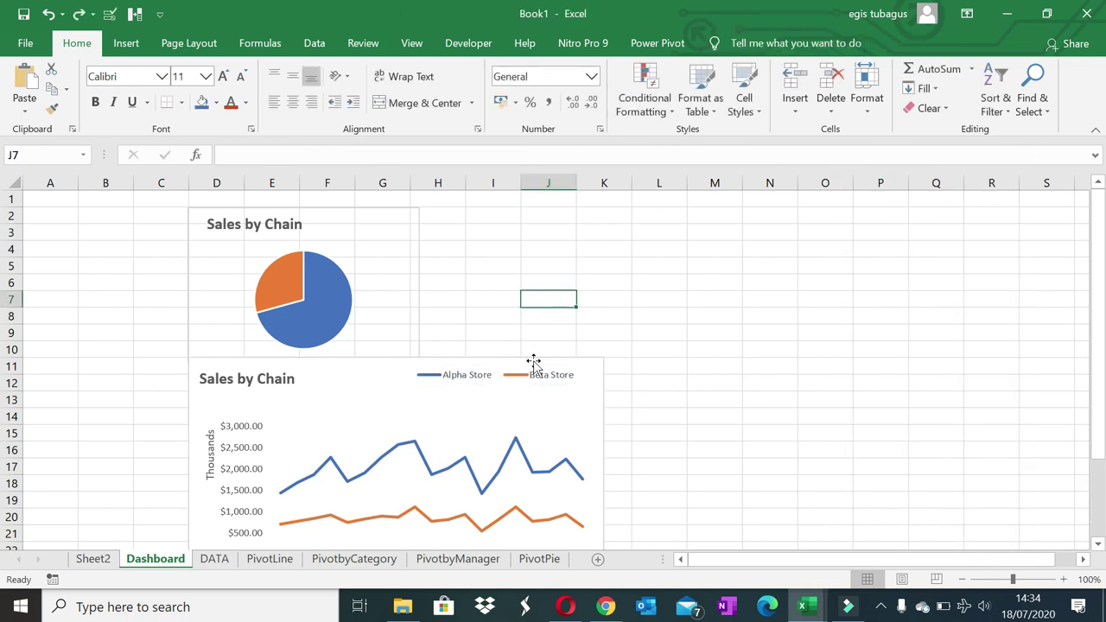
drag(535, 358, 768, 210)
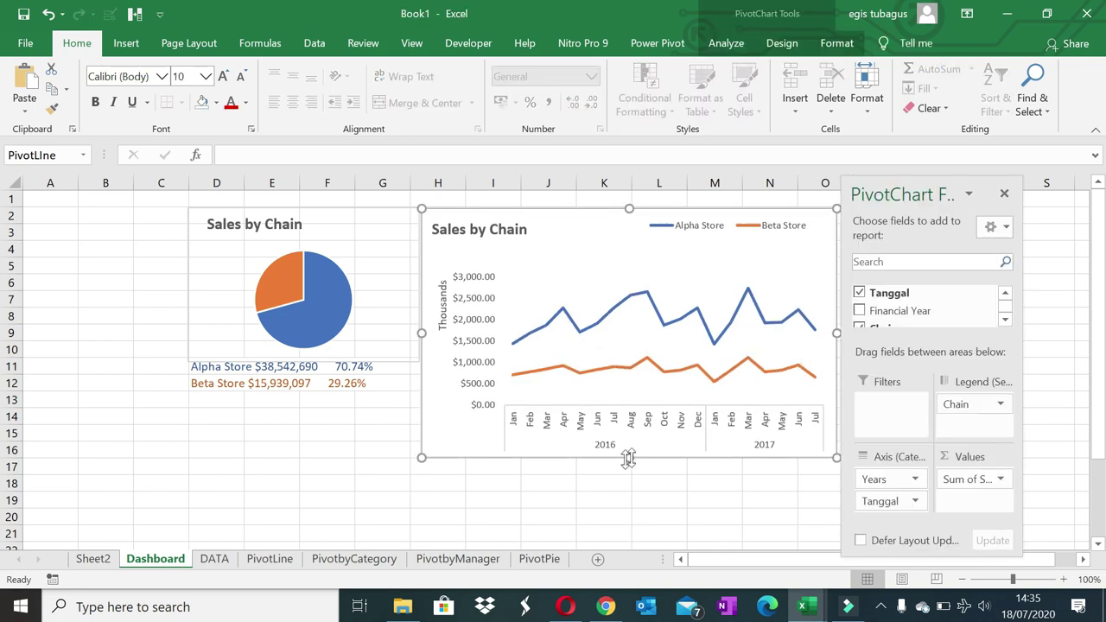
drag(632, 457, 653, 366)
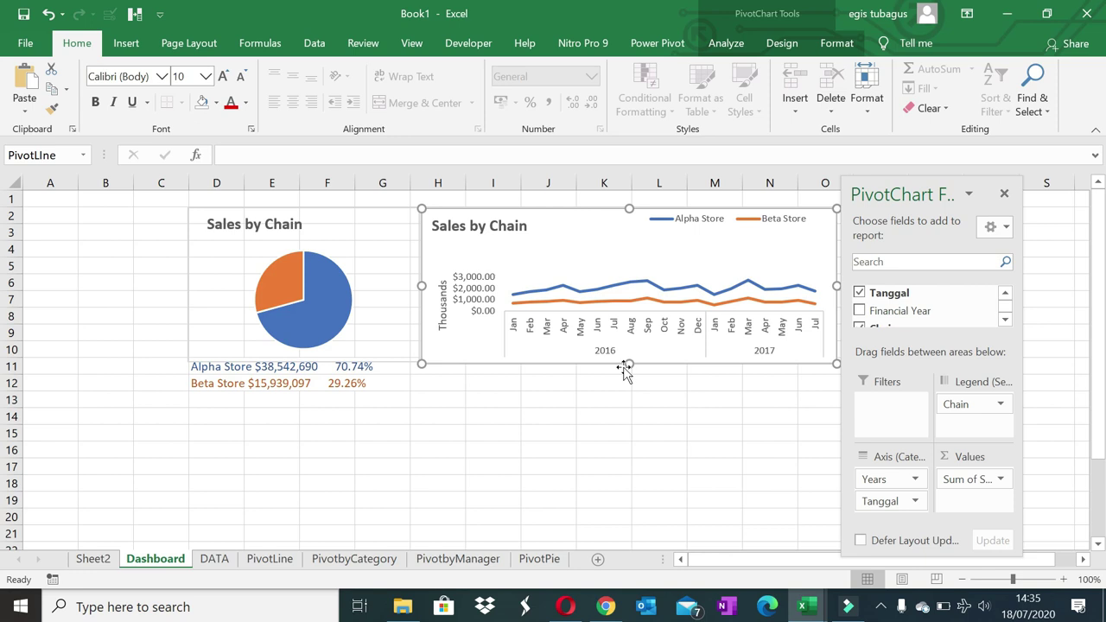
click(635, 378)
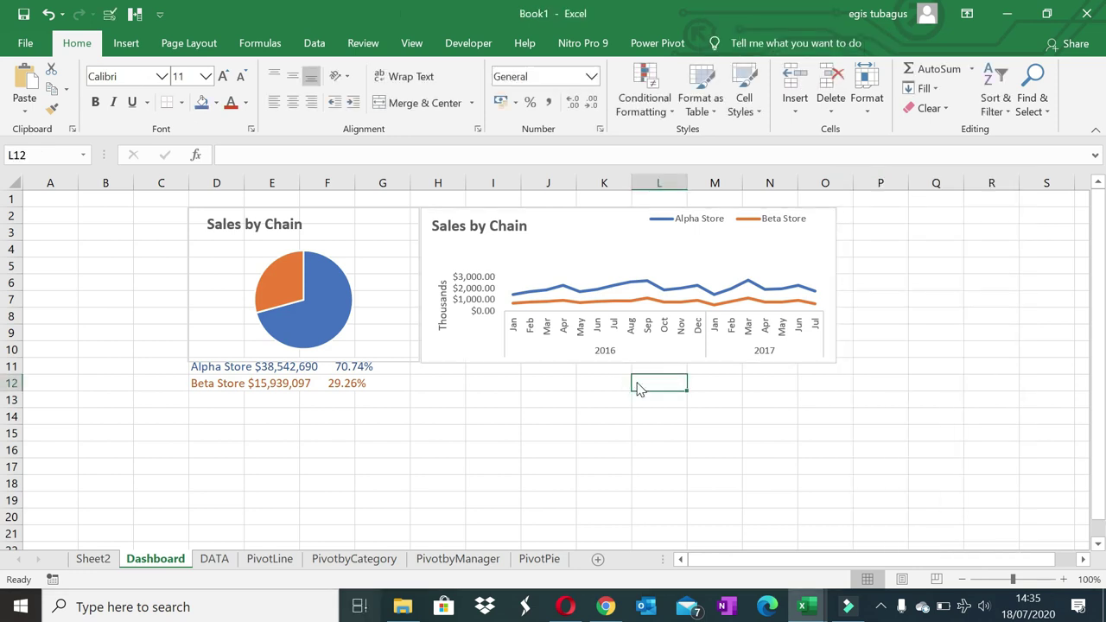
key(super+Tab)
- Try pasting the category chart at H17, then delete the line chart that got pasted instead
key(Escape)
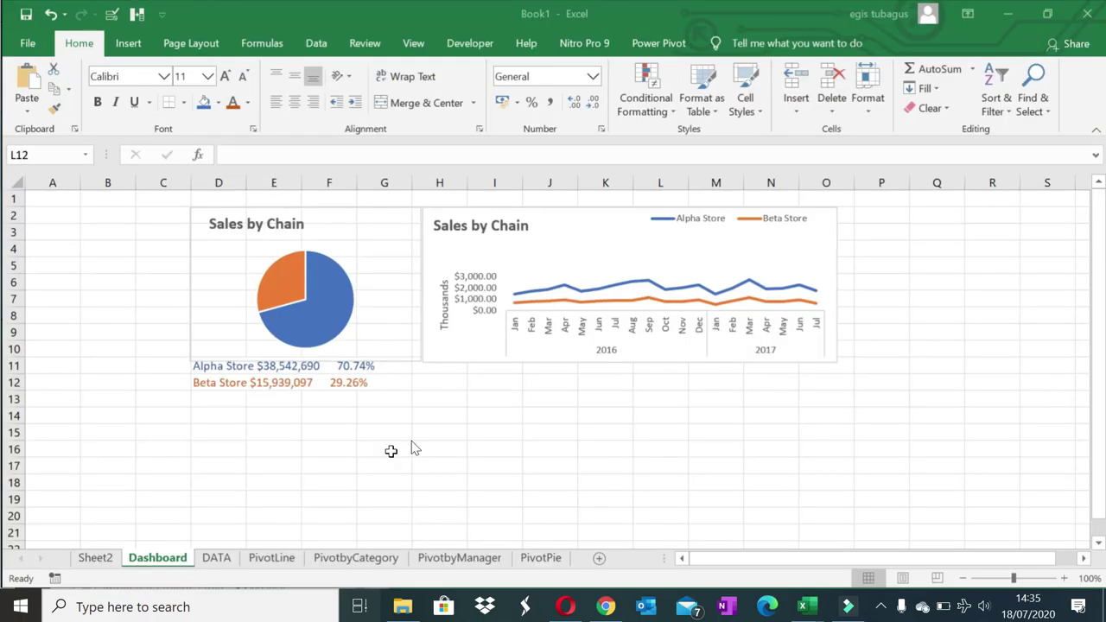
click(216, 562)
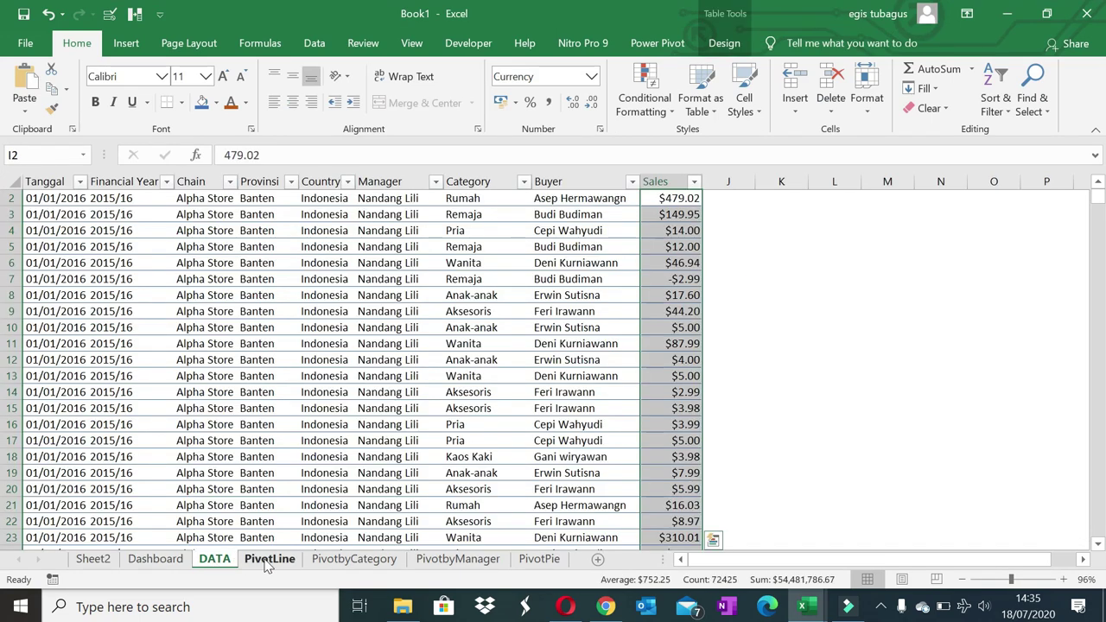
click(93, 559)
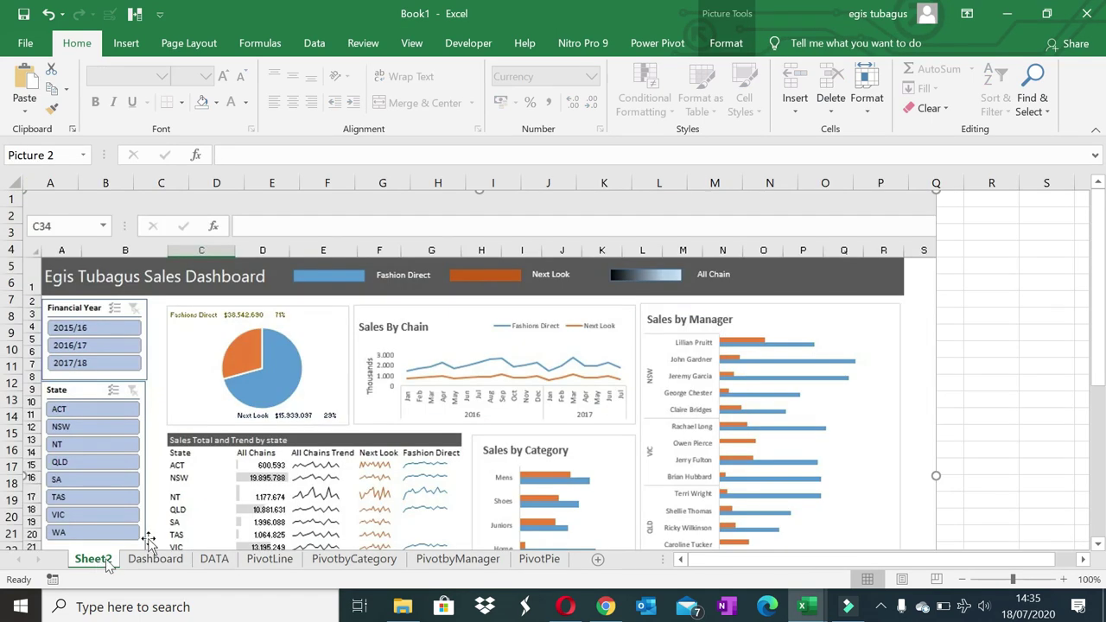
scroll(410, 489, down, 1)
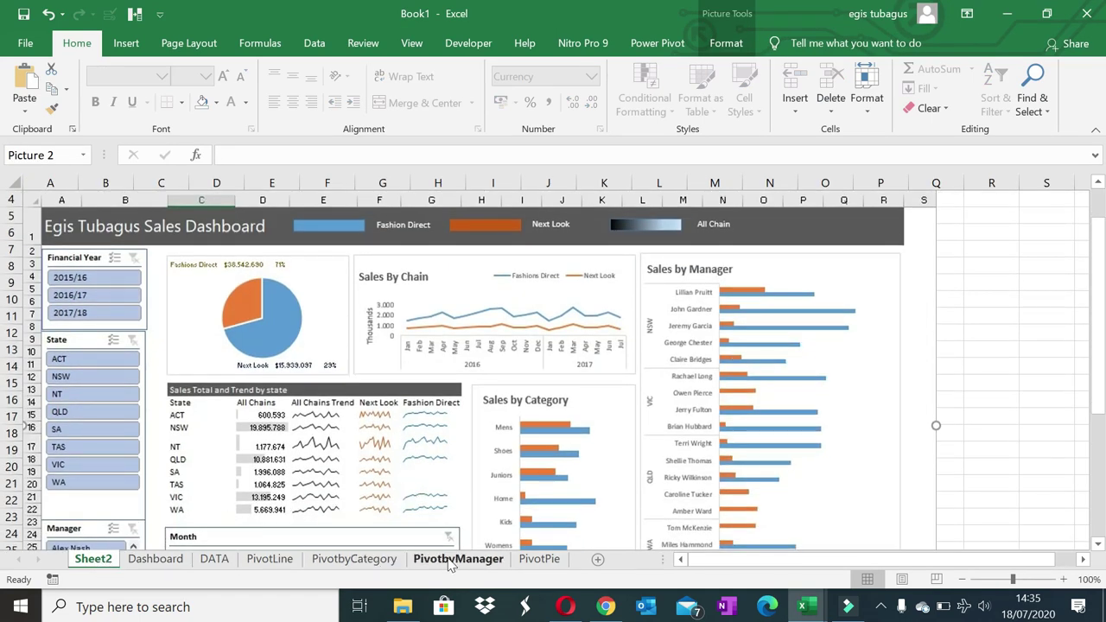
click(359, 560)
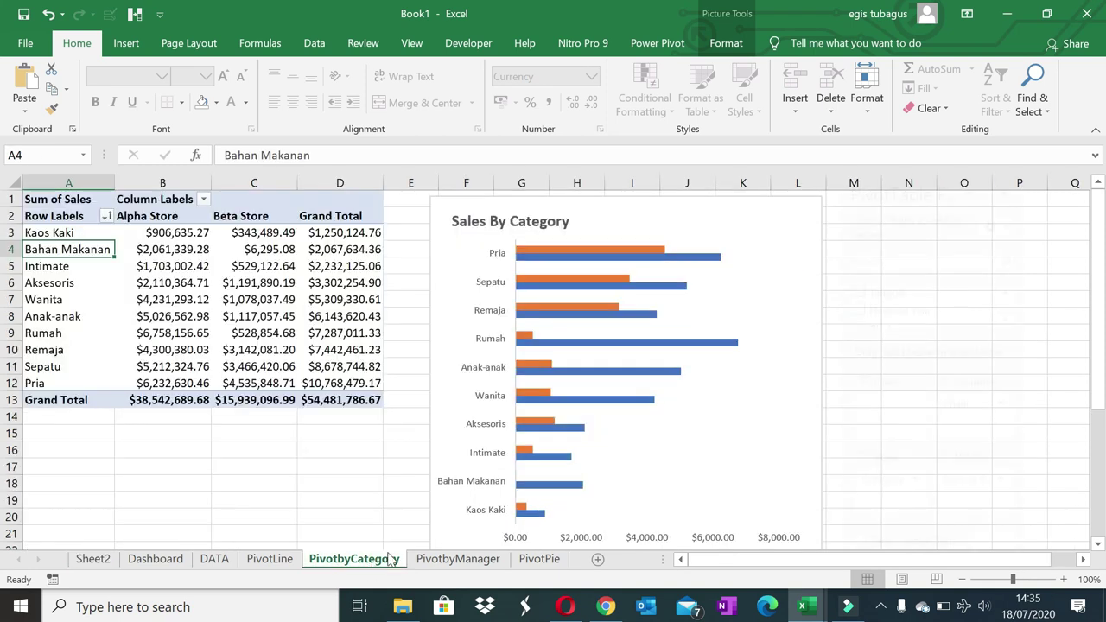
click(778, 197)
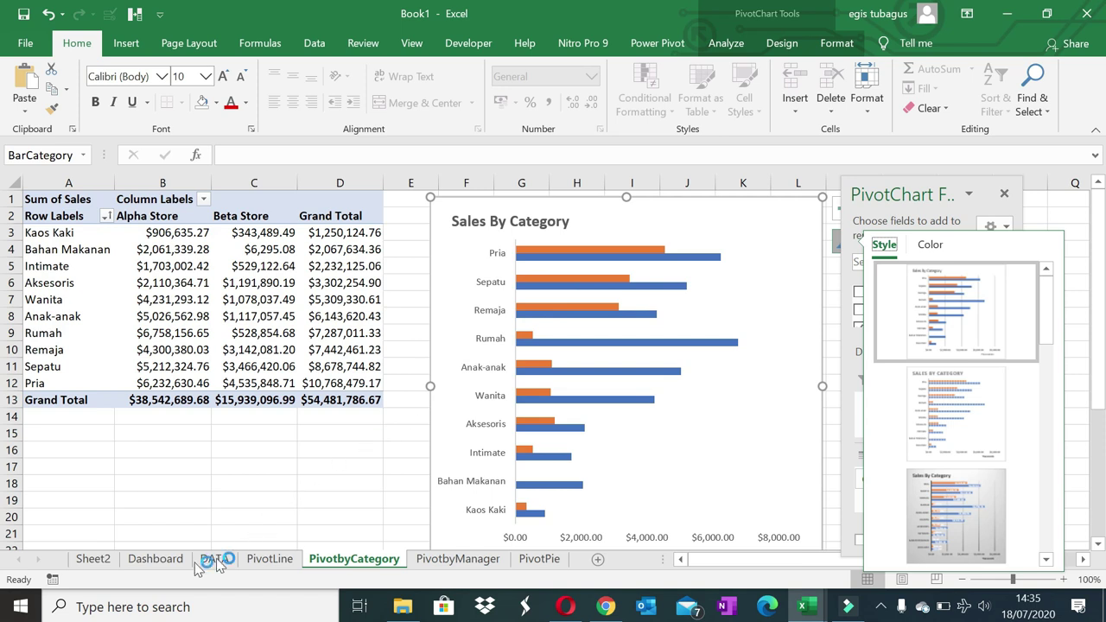
click(166, 566)
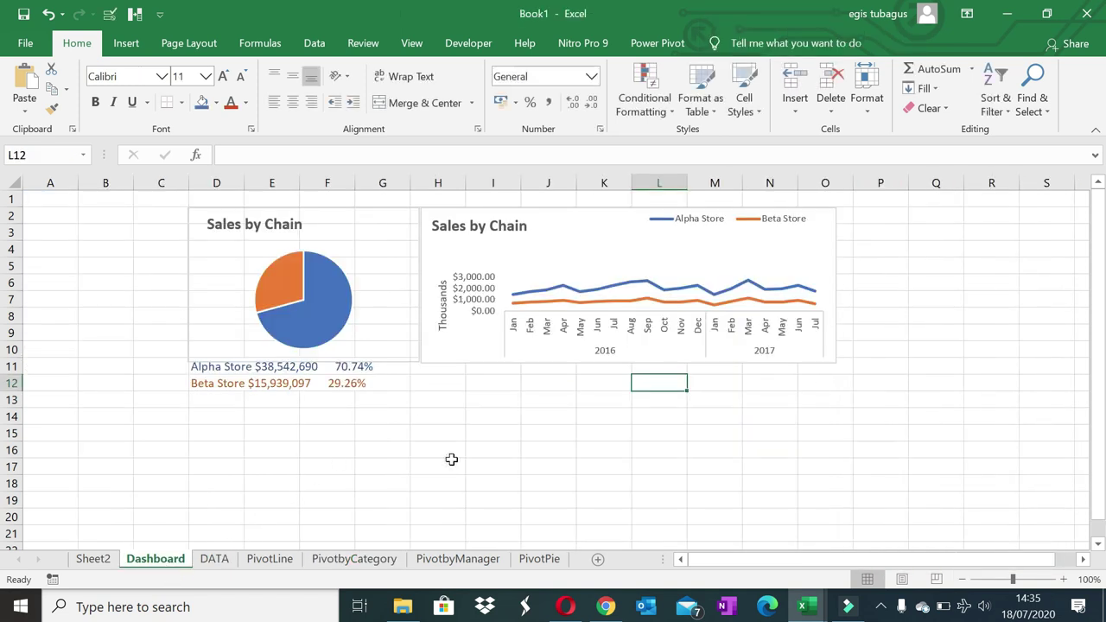
click(450, 459)
key(ctrl+v)
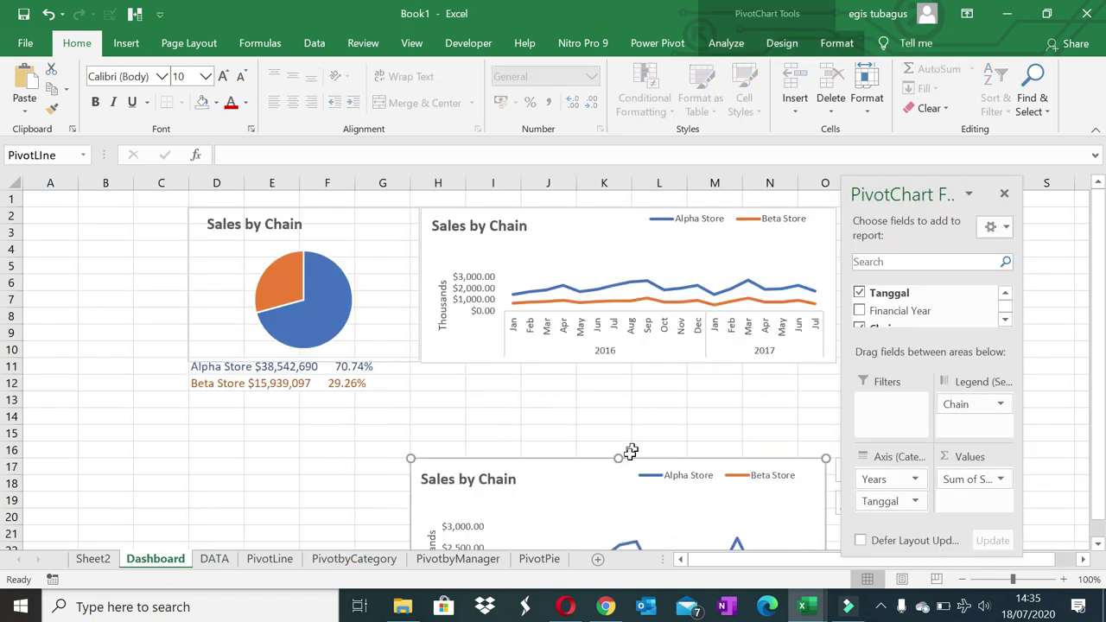
drag(637, 459, 644, 373)
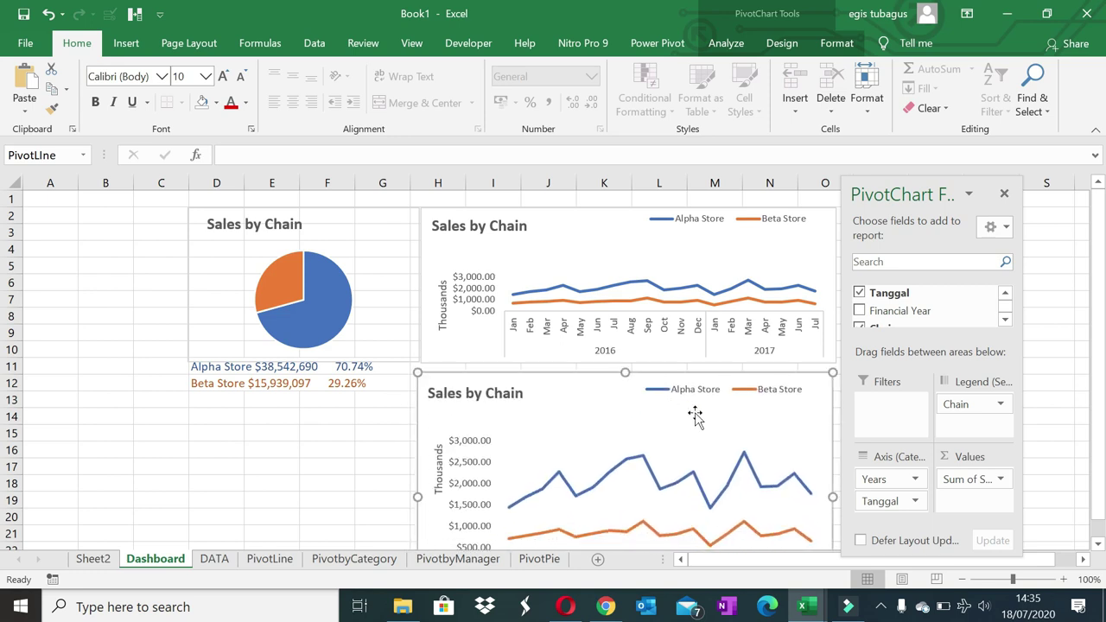
key(Delete)
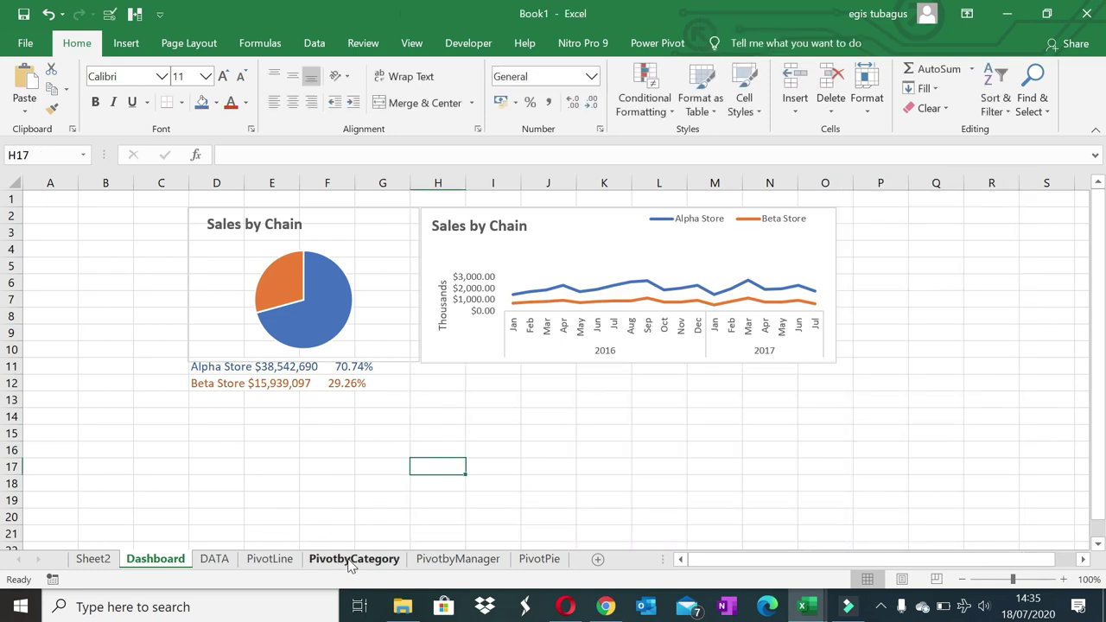
- Paste the Sales By Category chart on the Dashboard and move it under the line chart's right end
click(354, 560)
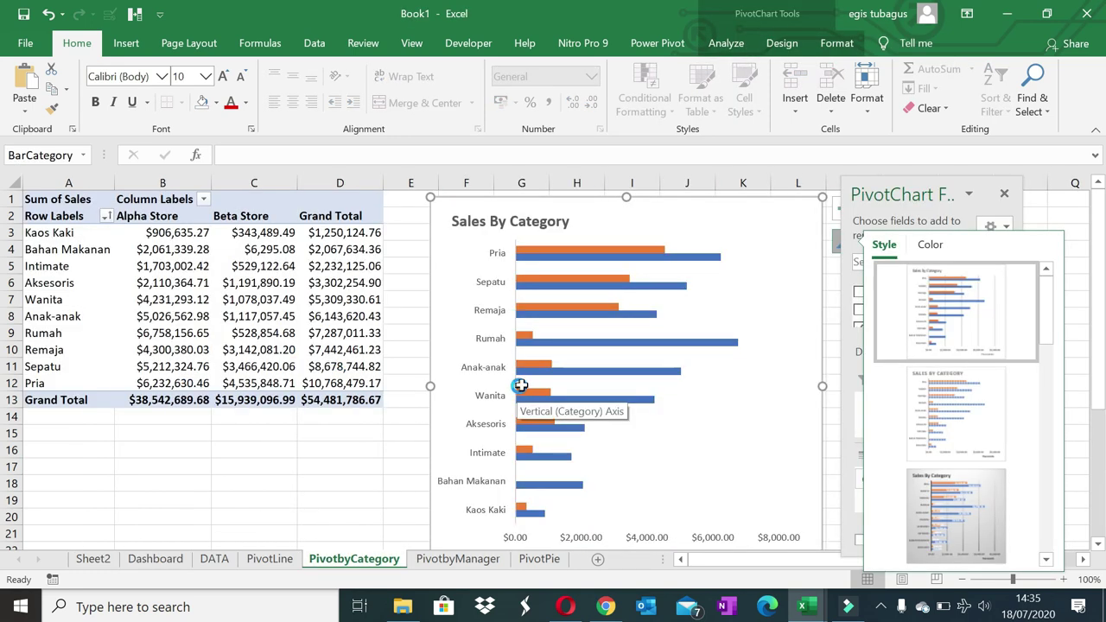
key(Delete)
click(156, 559)
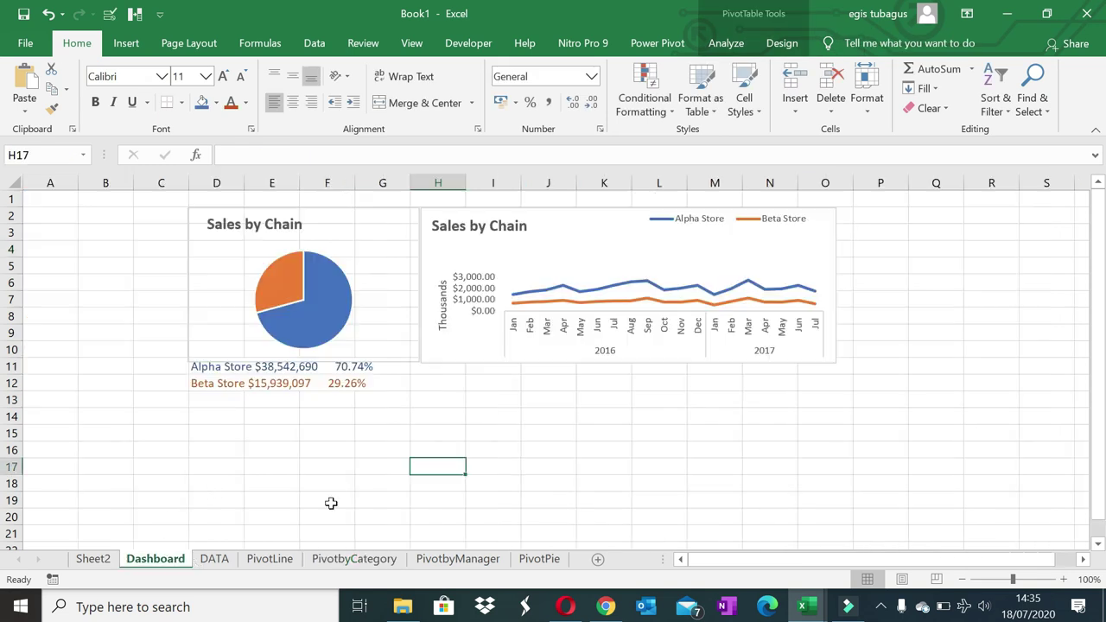
key(ctrl+v)
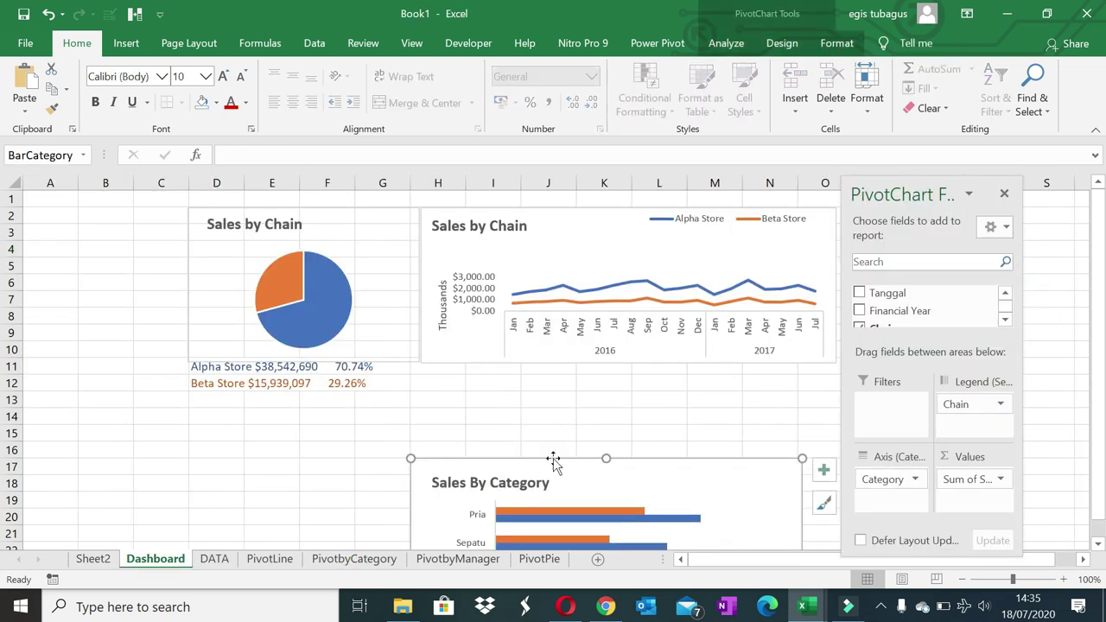
drag(553, 458, 566, 369)
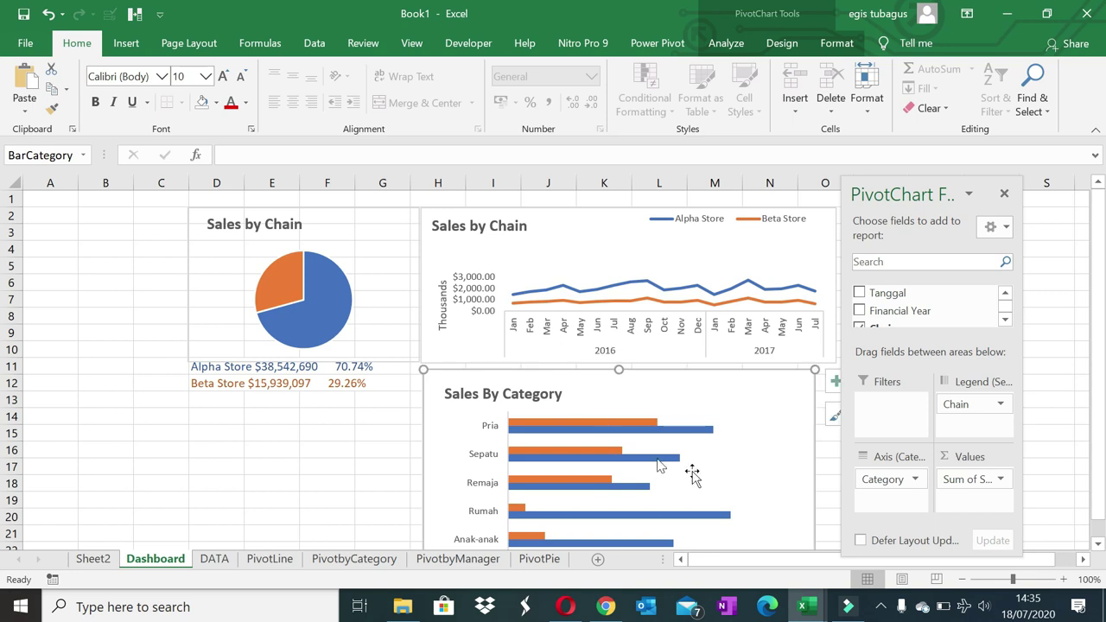
scroll(810, 513, down, 1)
drag(815, 508, 634, 497)
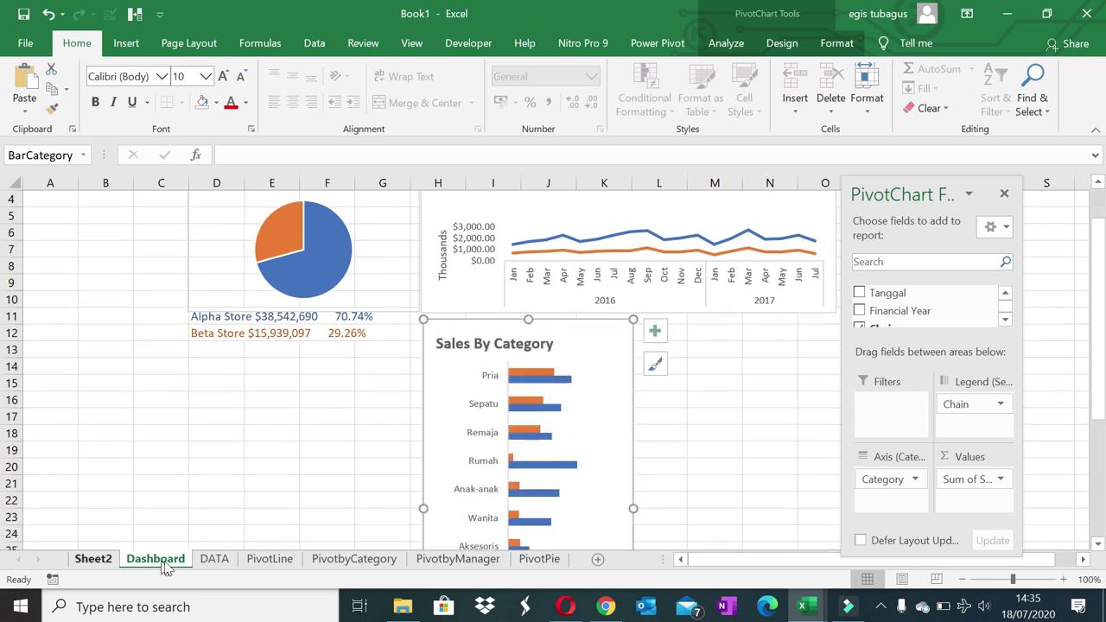
click(93, 560)
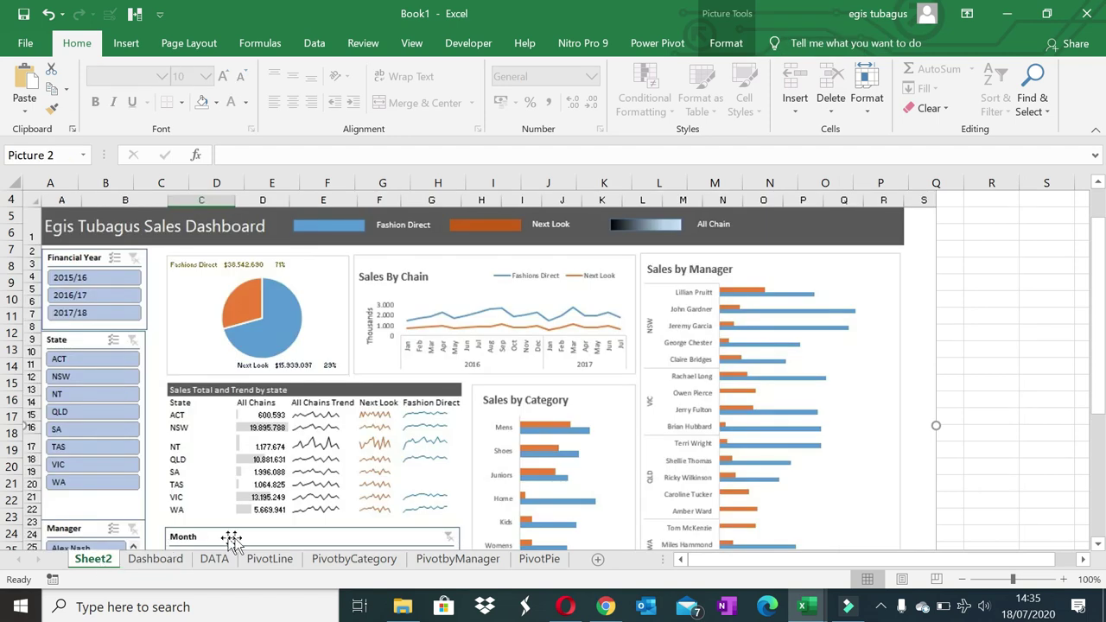
click(215, 559)
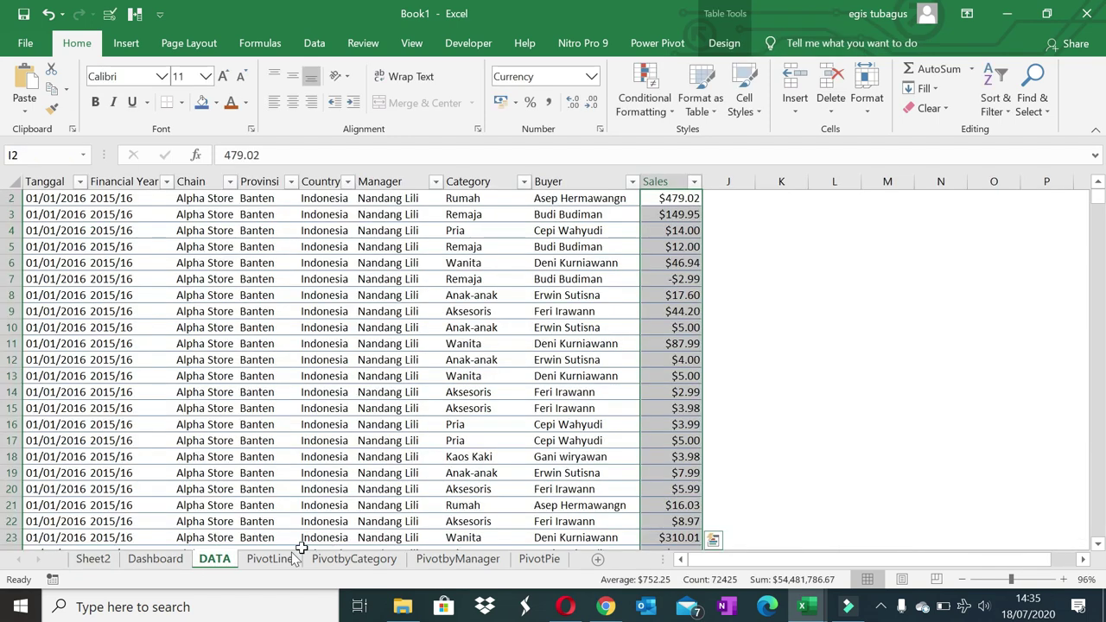
click(154, 559)
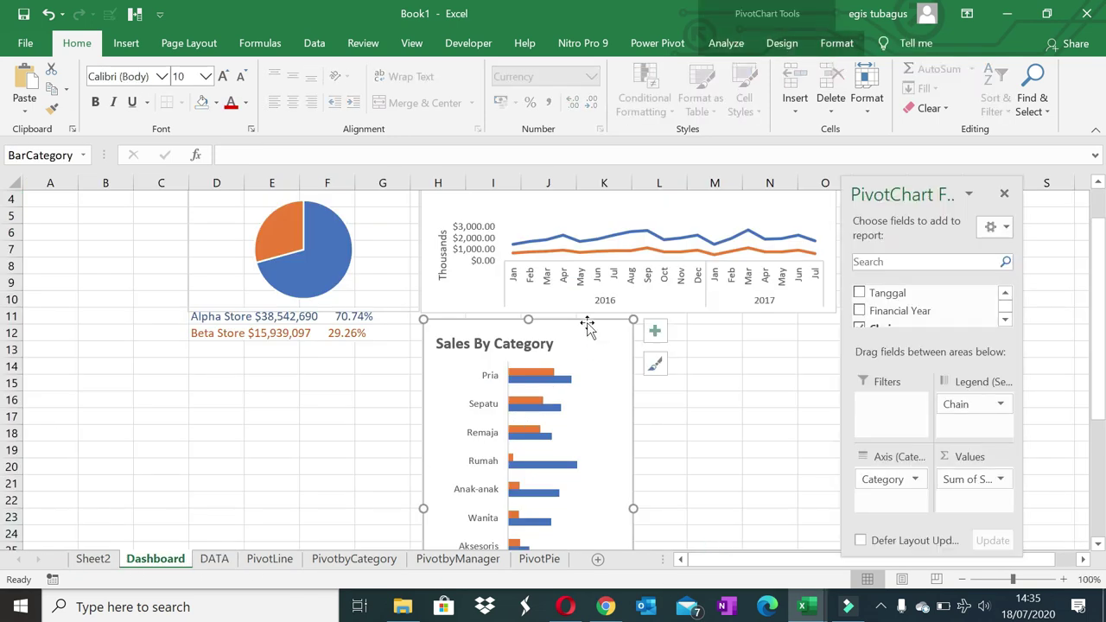
drag(587, 327, 791, 322)
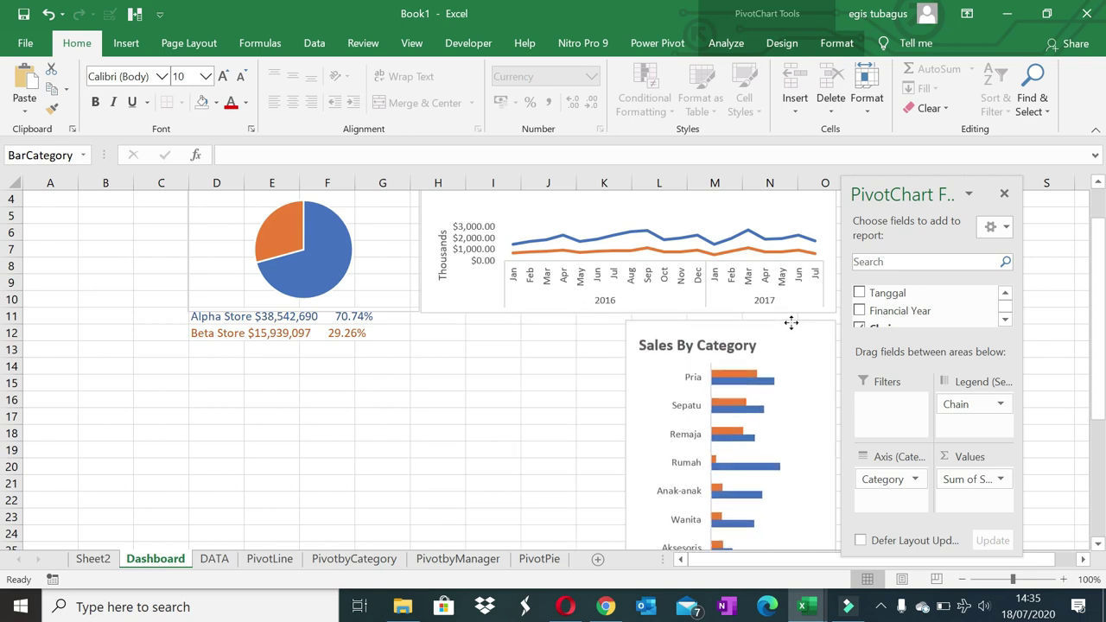
scroll(541, 380, up, 1)
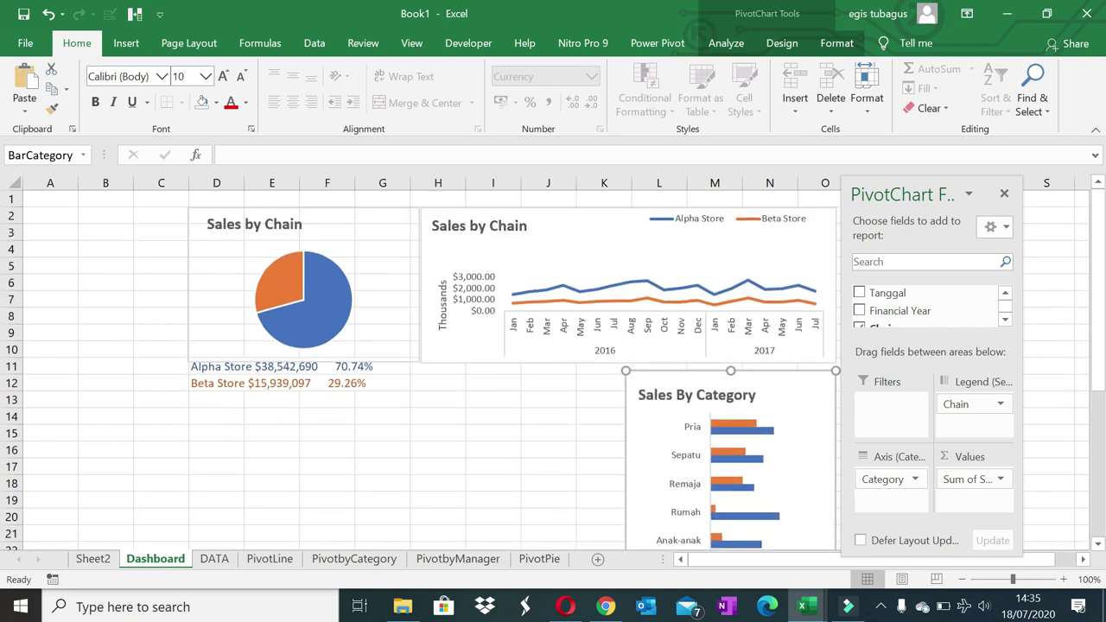
click(1004, 194)
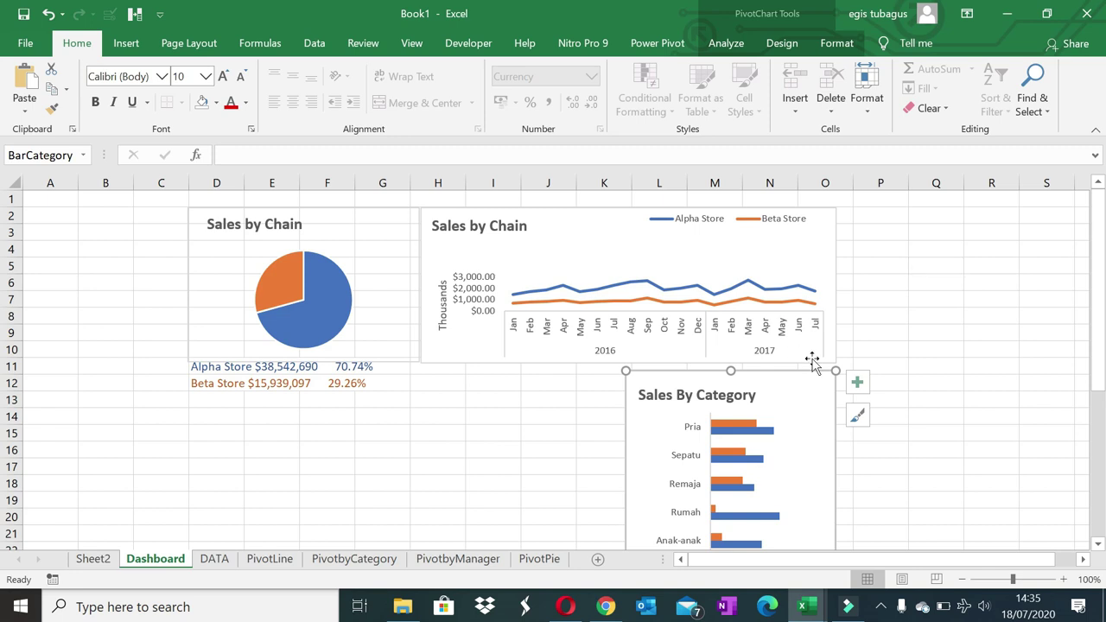
- Copy the Sales By Manager chart from PivotbyManager and paste it at Dashboard cell P2
click(470, 562)
click(693, 222)
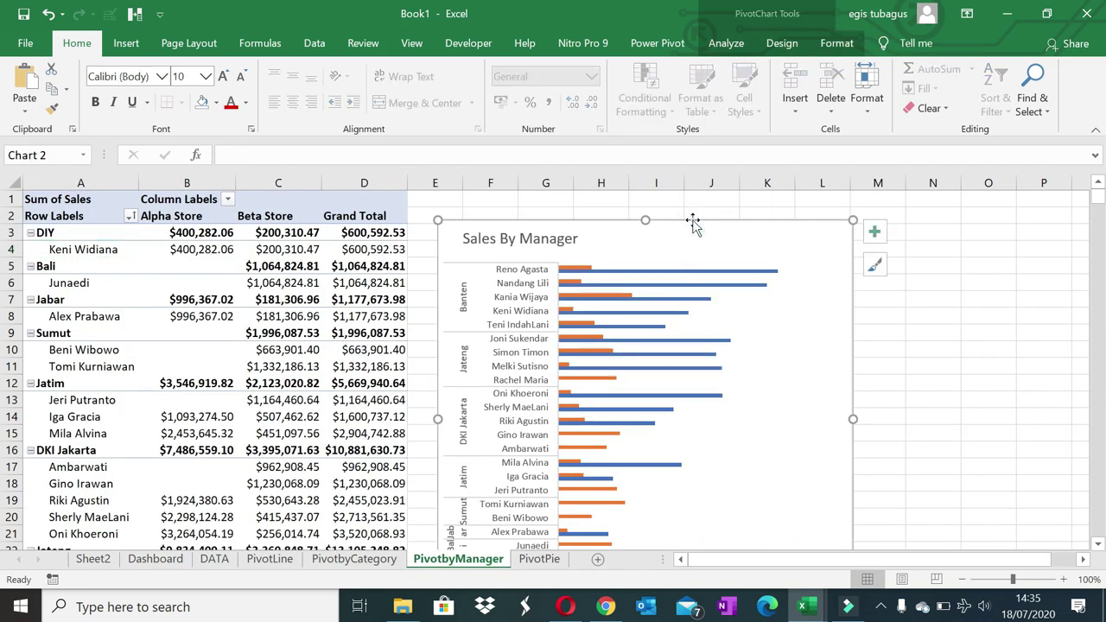
key(Escape)
click(148, 560)
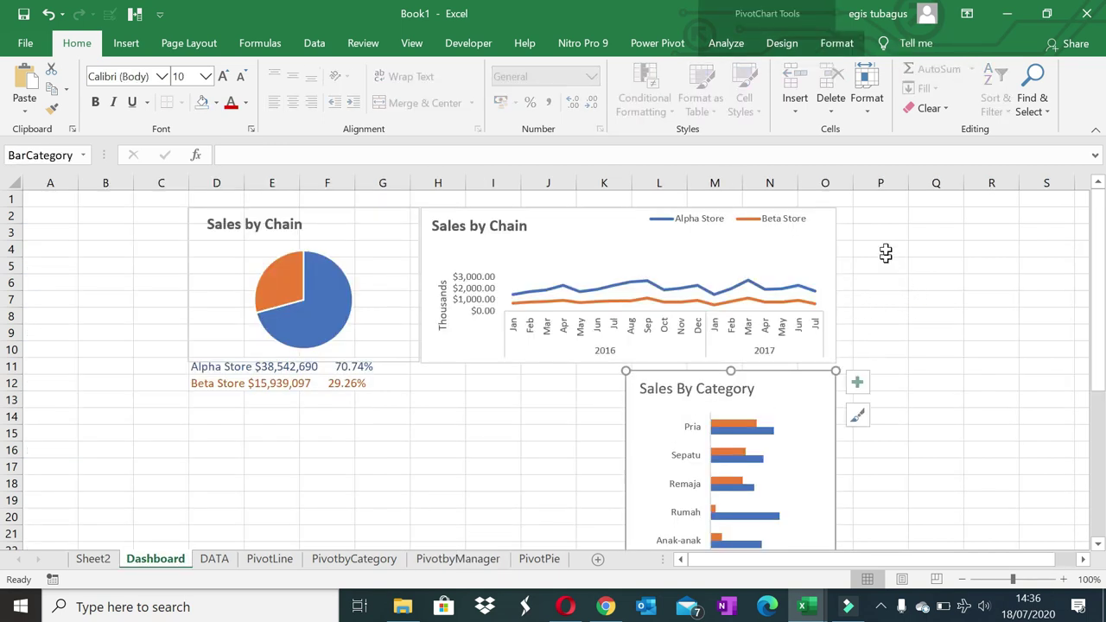
click(874, 213)
key(ctrl+v)
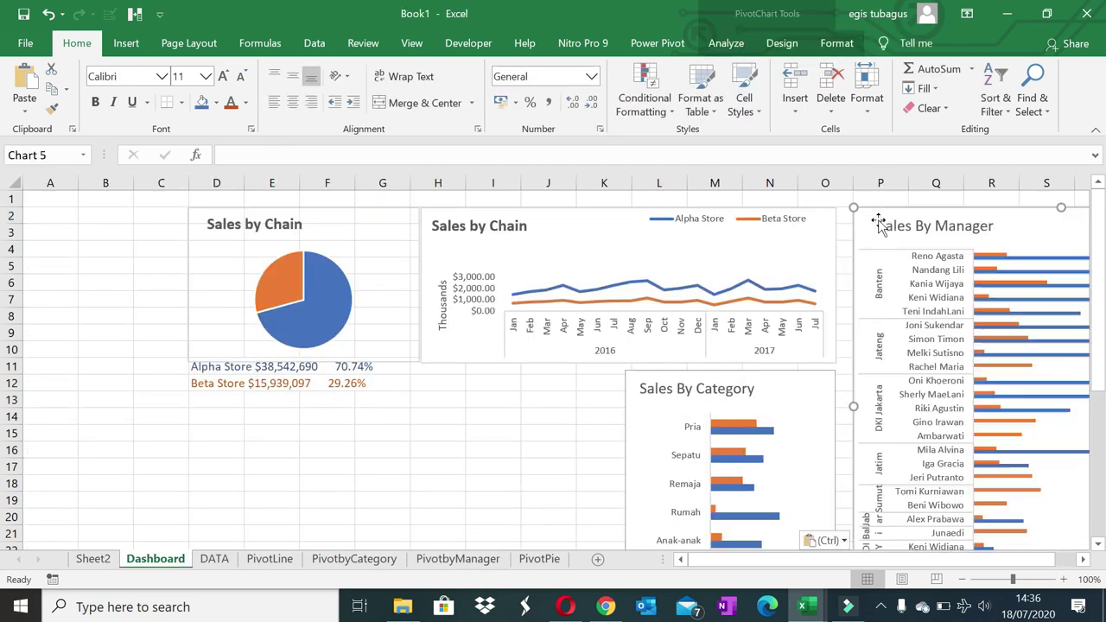
click(392, 343)
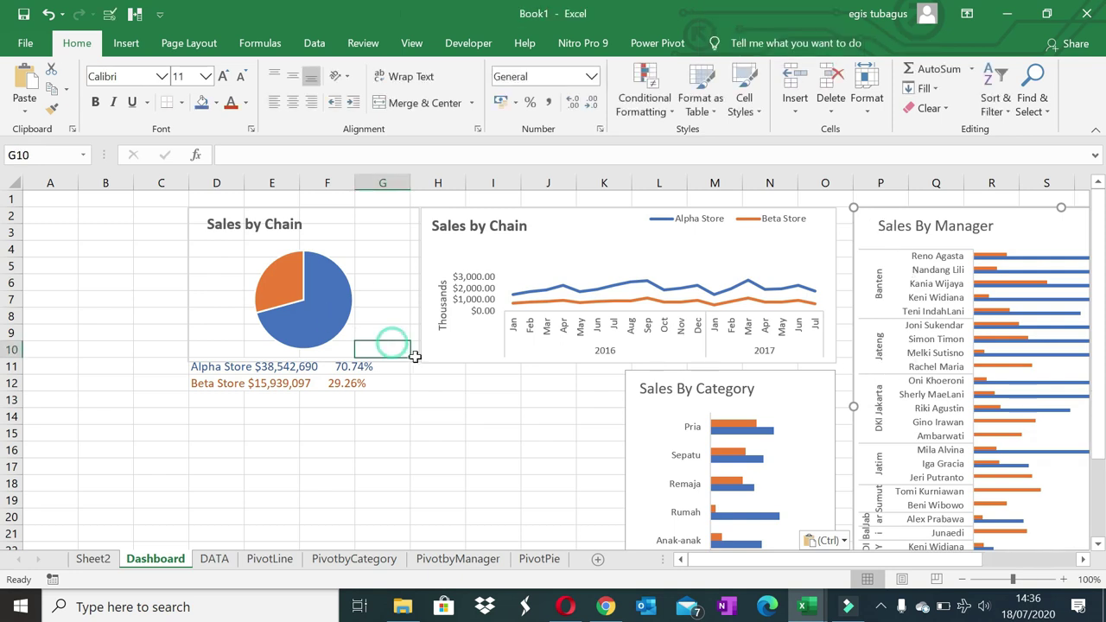
click(413, 363)
click(401, 358)
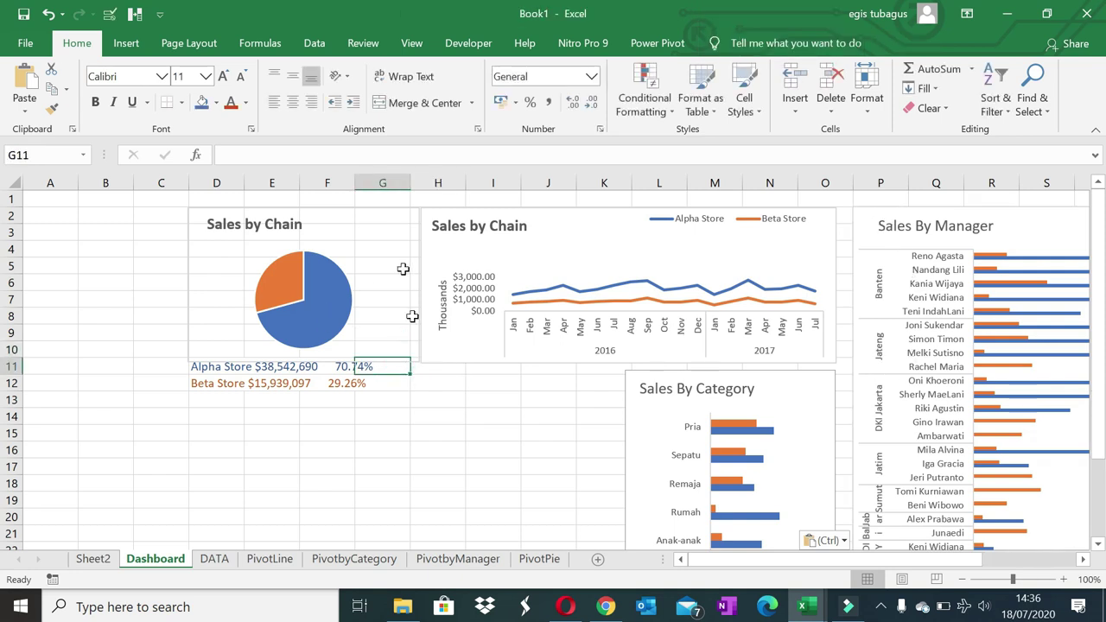
click(390, 212)
- Shrink the pie chart and shift the line and Sales By Category charts left beside it
click(303, 221)
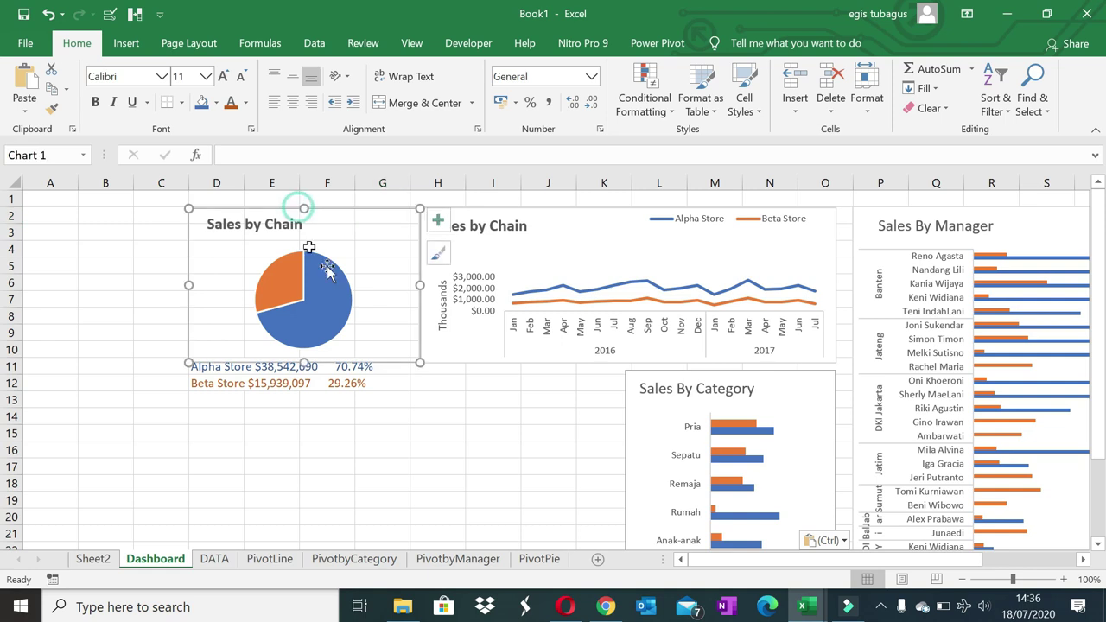
drag(392, 343, 375, 332)
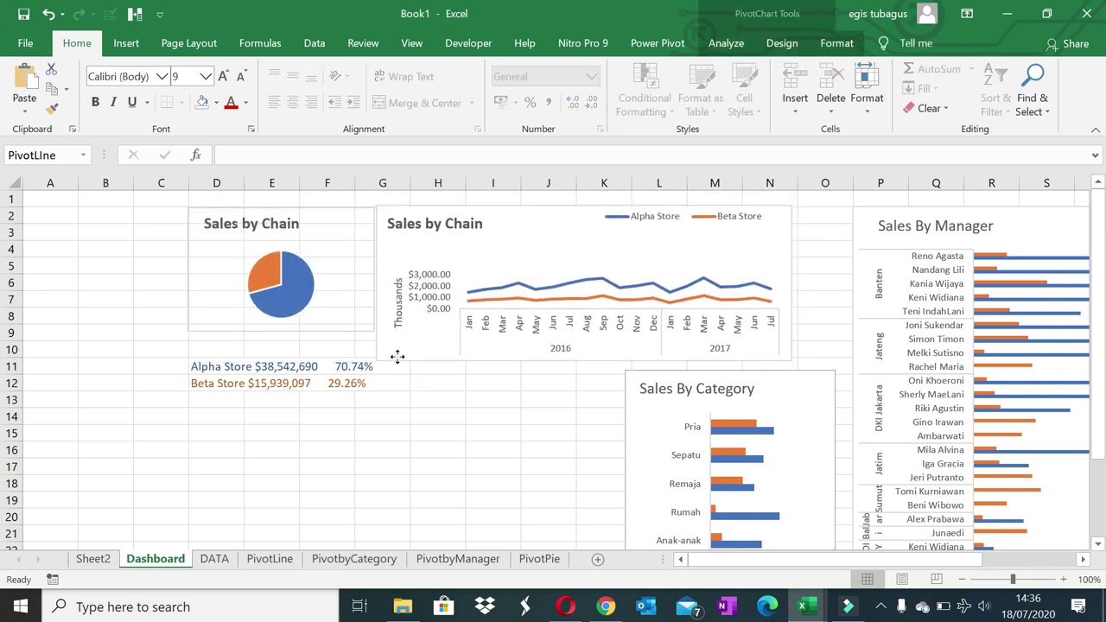
drag(441, 362, 395, 360)
click(587, 344)
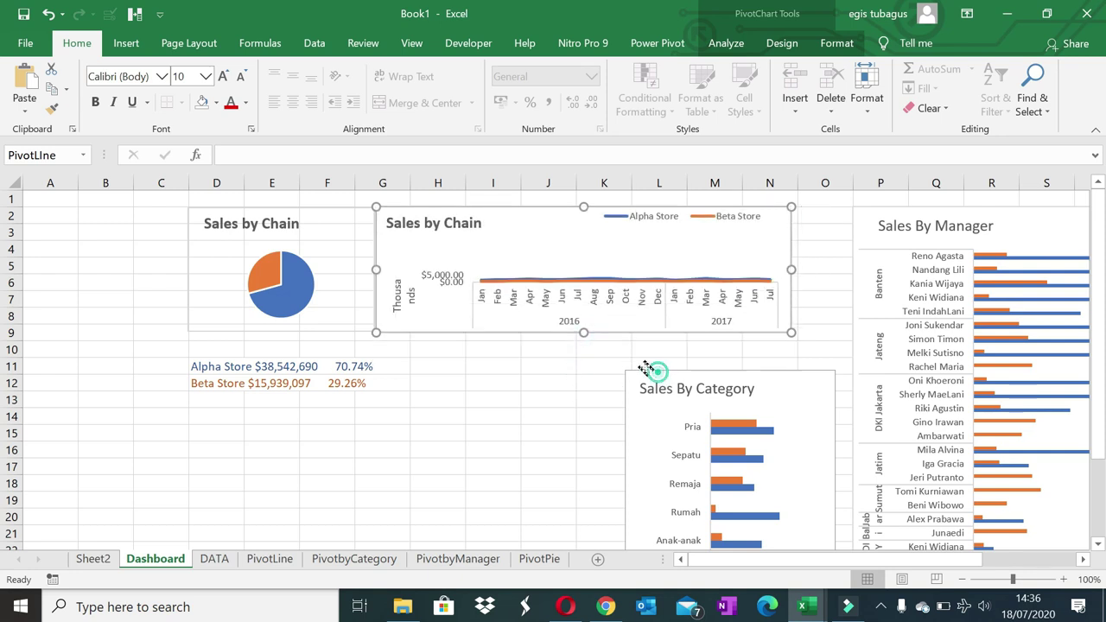
drag(650, 371, 602, 336)
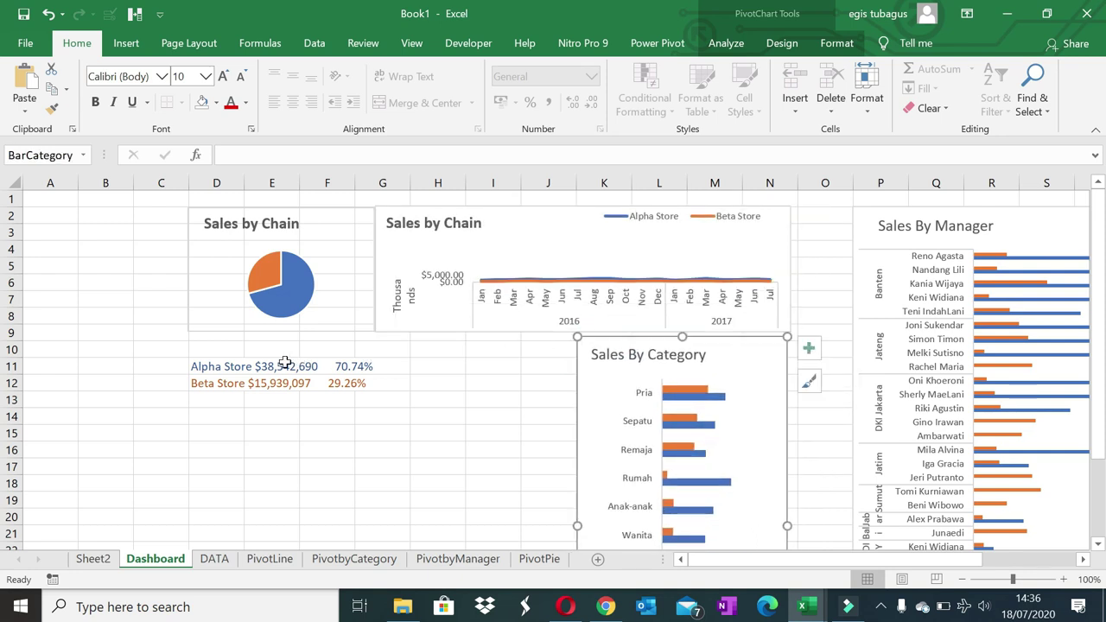
- Move the Alpha Store and Beta Store labels up into D9:D10 directly under the pie chart
drag(208, 367, 207, 378)
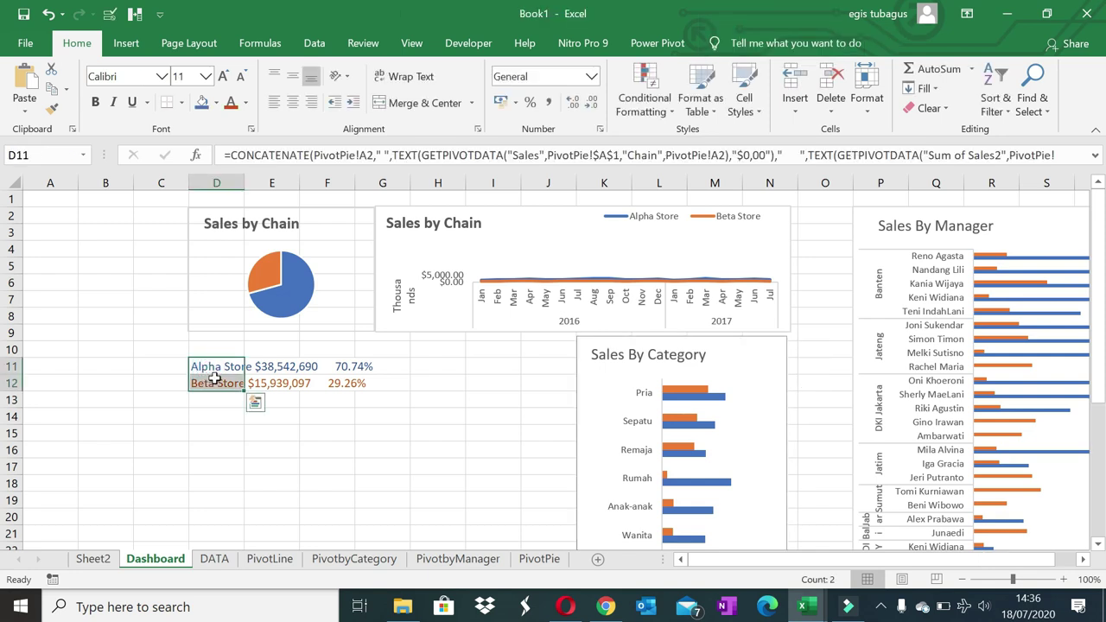
key(ctrl+c)
key(ctrl+q)
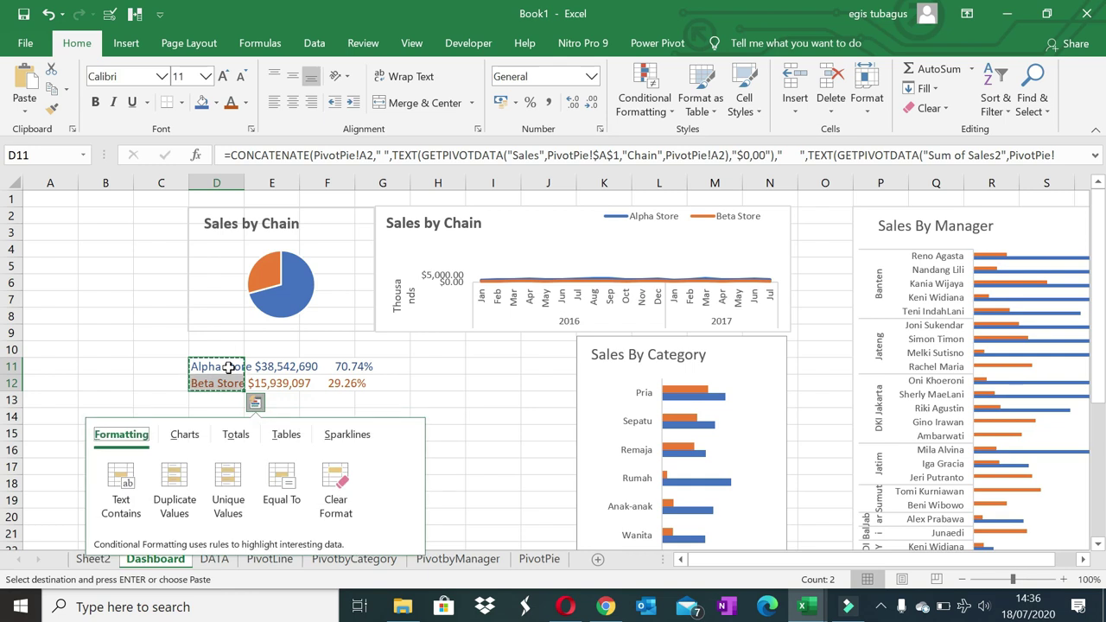
key(Escape)
click(219, 347)
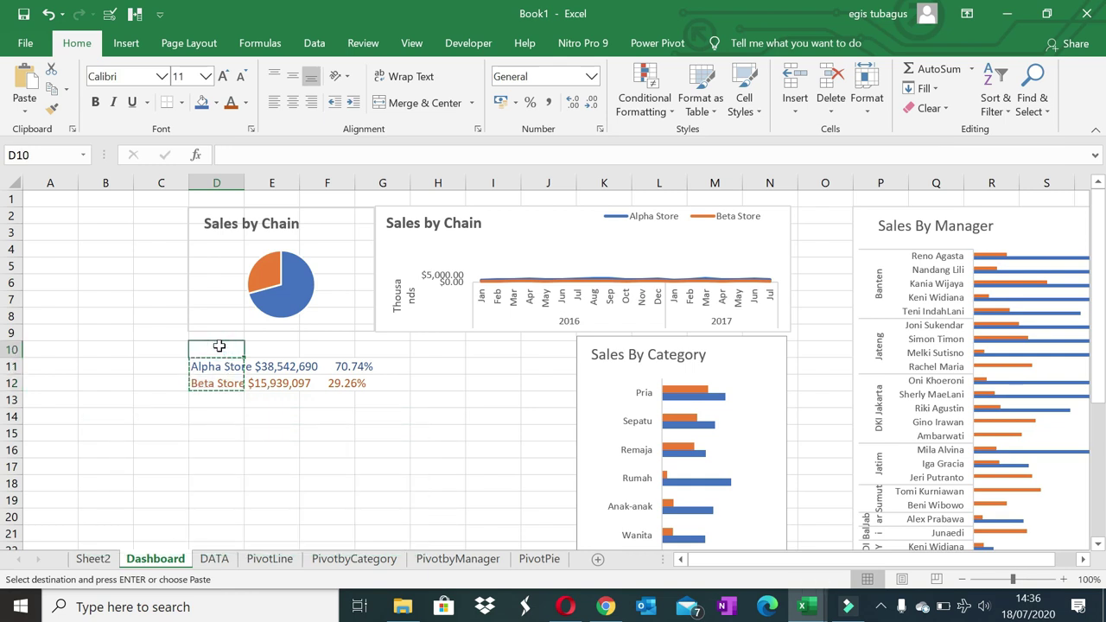
key(Up)
key(ctrl+v)
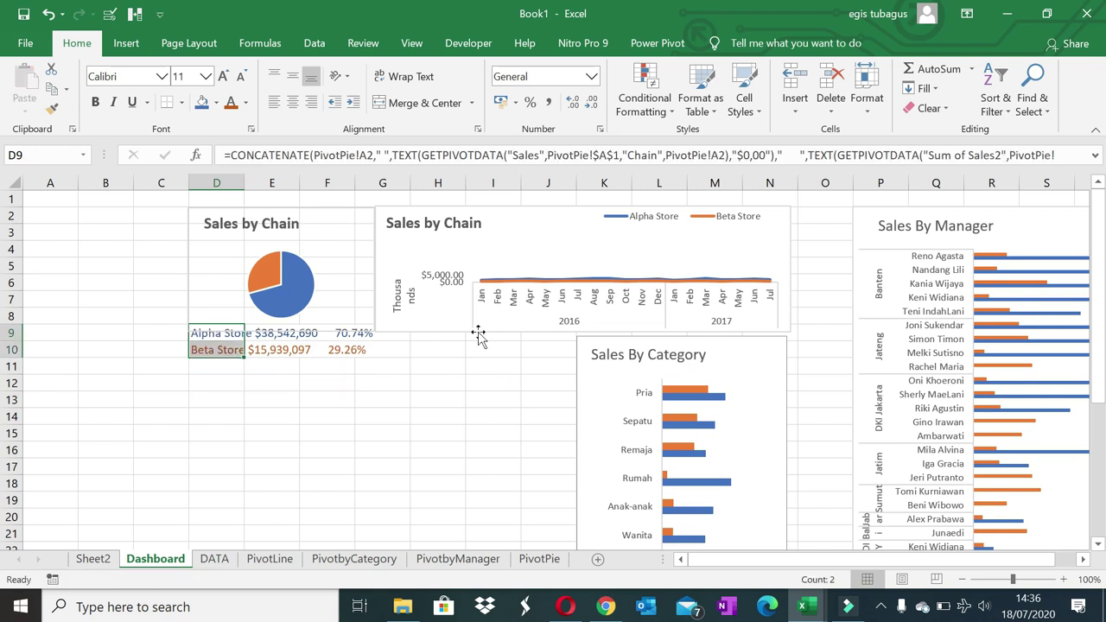
drag(462, 328, 469, 330)
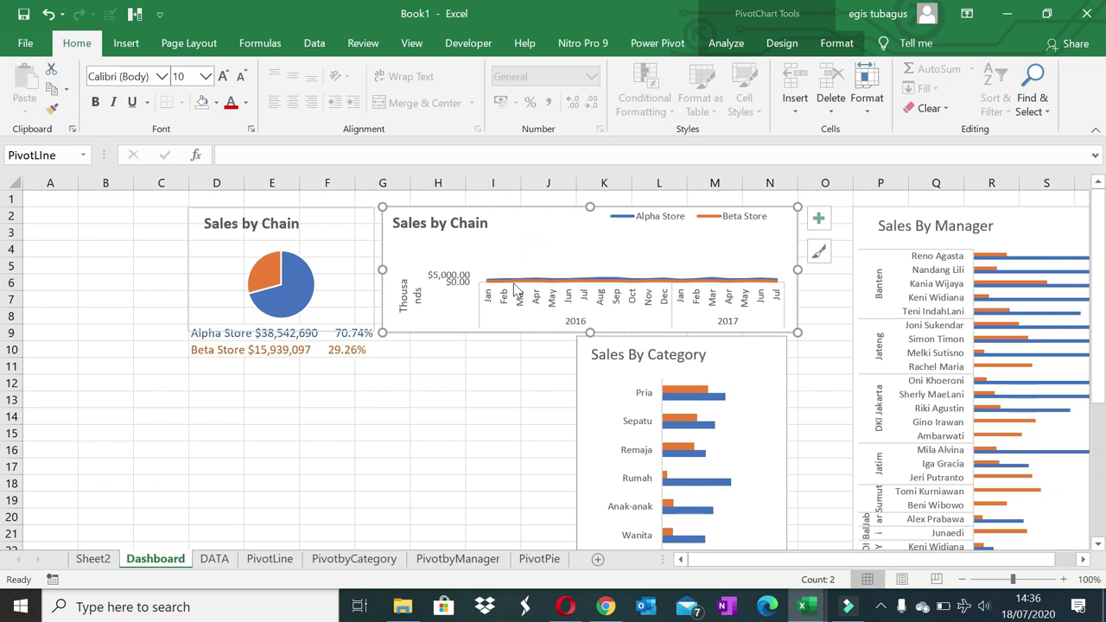
- Nudge the Sales By Category chart down and trial a taller line chart, undoing that resize
click(461, 282)
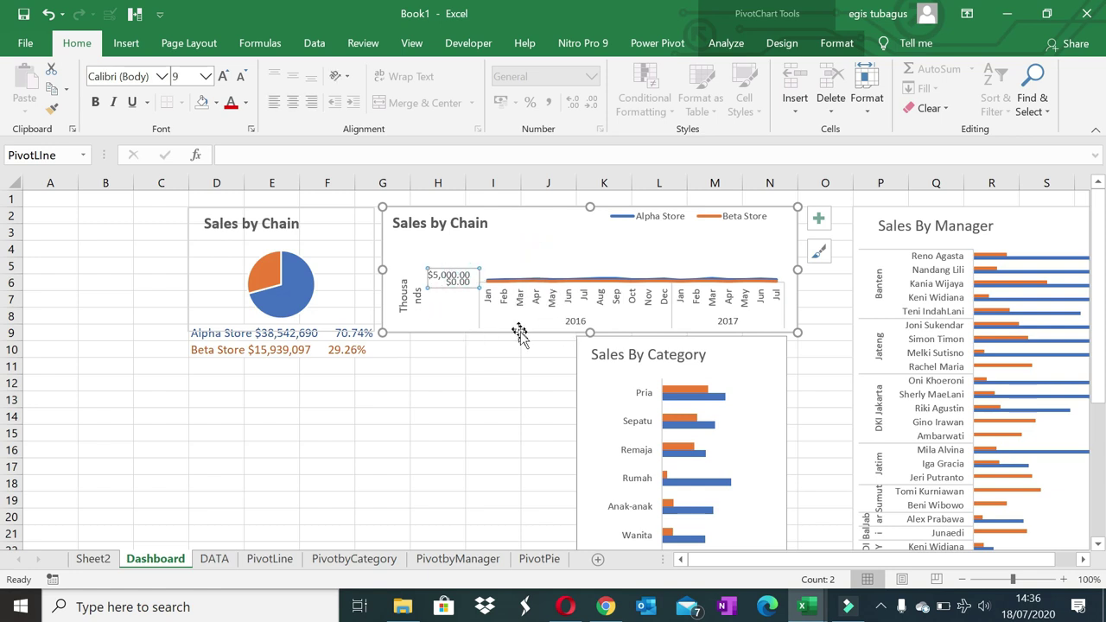
drag(620, 347, 622, 373)
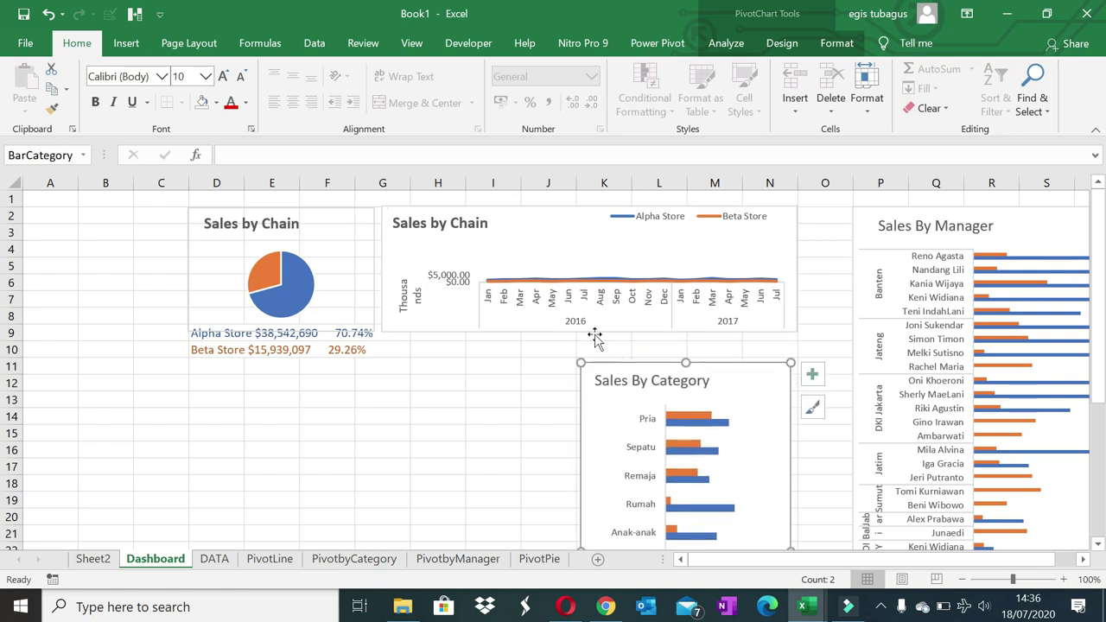
click(596, 333)
drag(589, 333, 587, 362)
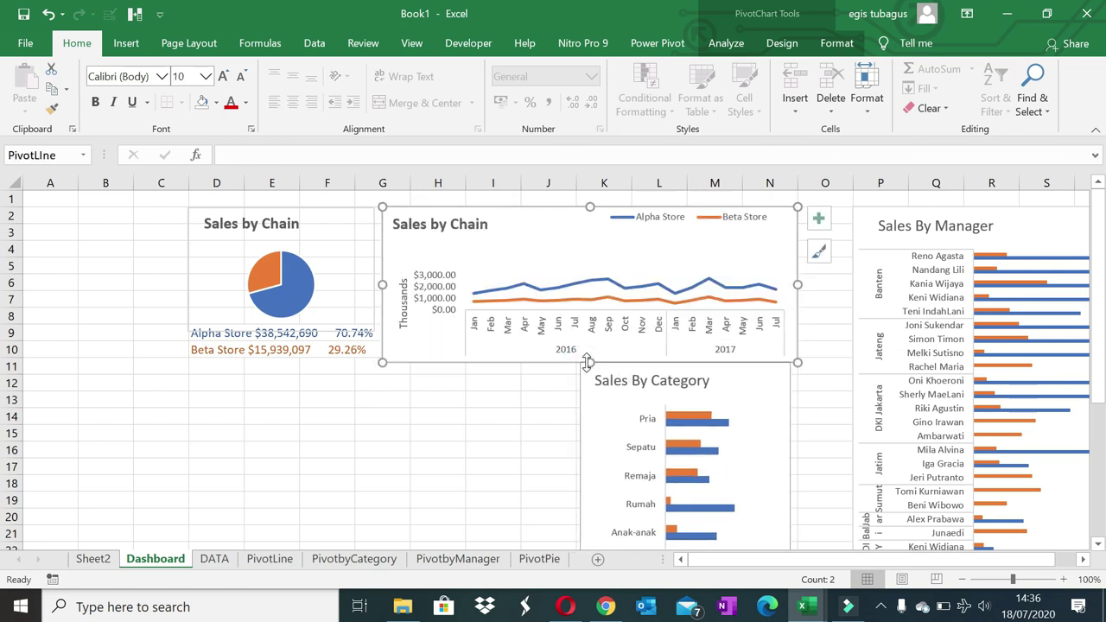
click(565, 278)
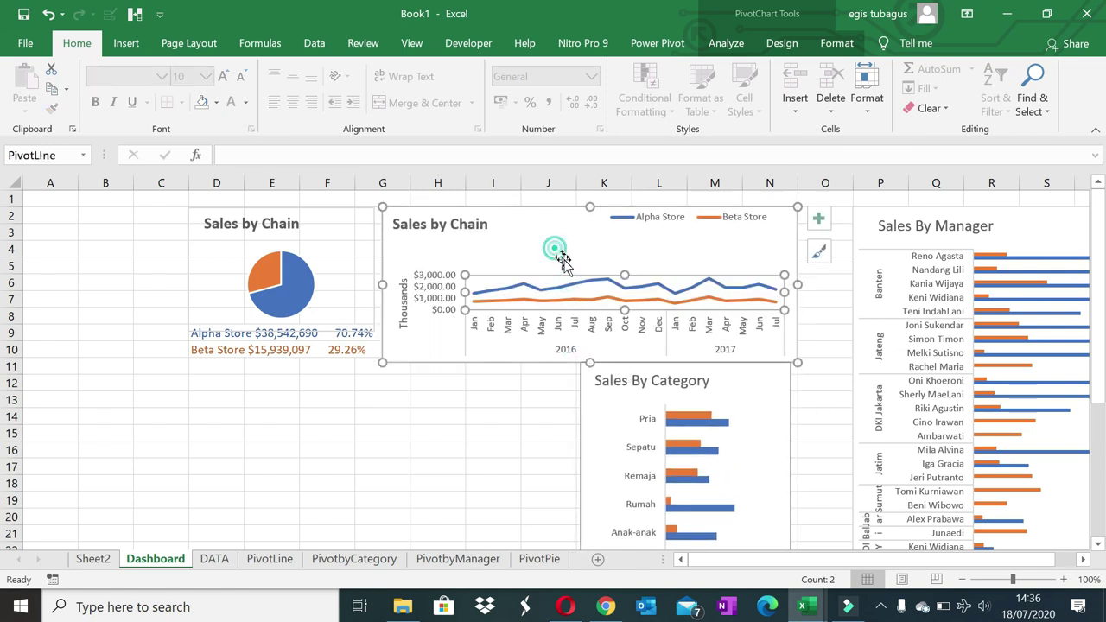
click(557, 259)
key(ctrl+z)
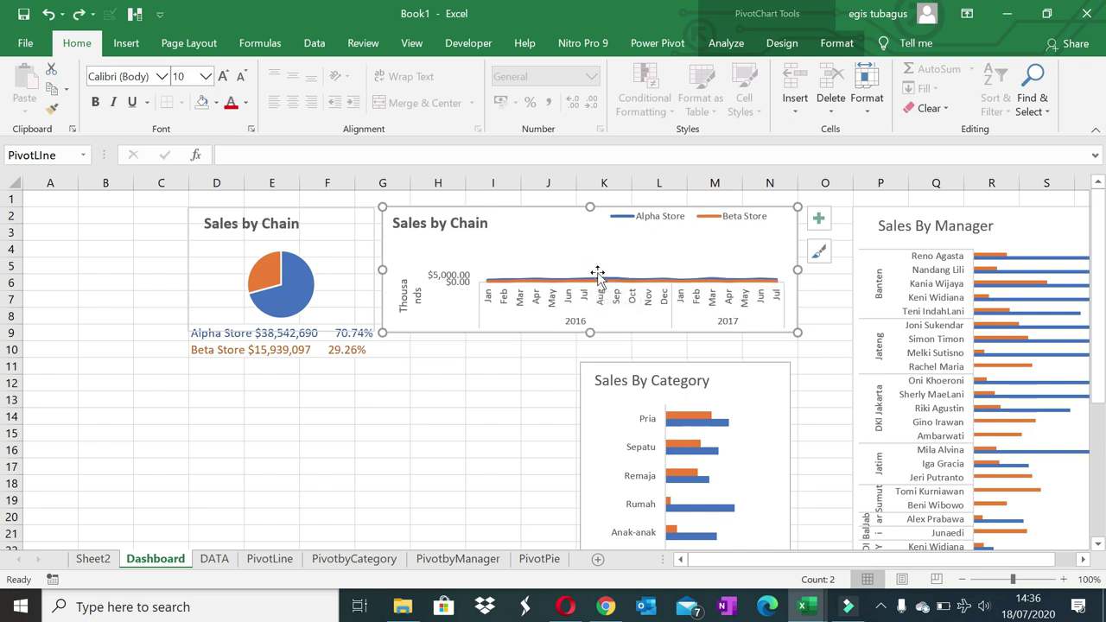
- Inspect the line chart's series, plot area, chart elements and style options without changing them
click(601, 276)
click(573, 268)
click(818, 217)
click(819, 251)
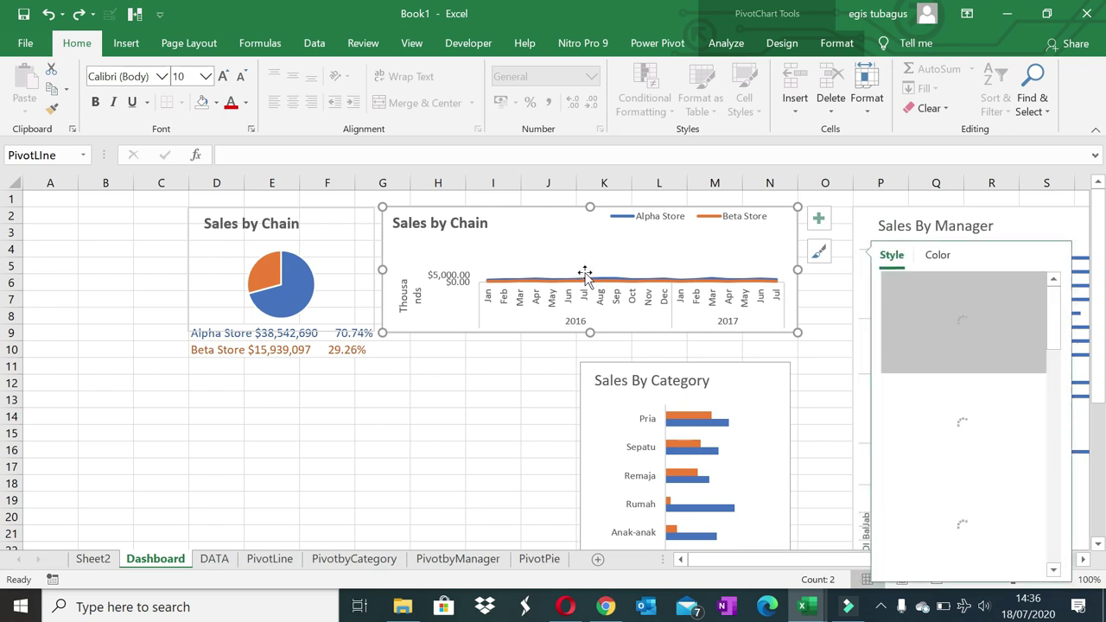
click(500, 373)
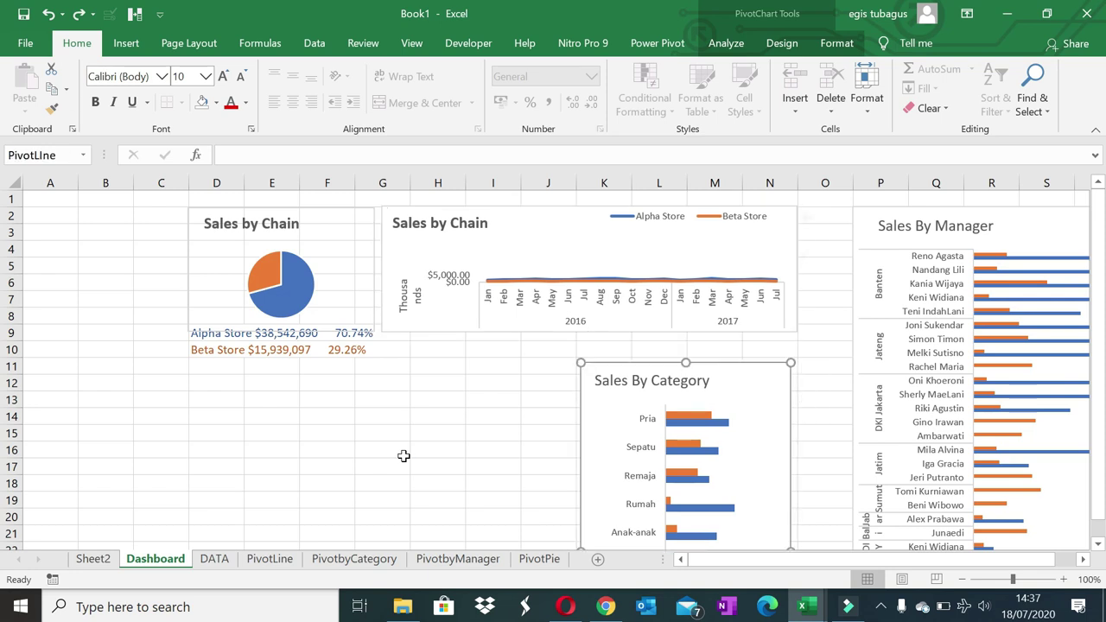
- Enlarge the line chart's plot area so the Thousands axis reads clearly, keeping the chart height
click(638, 286)
click(447, 275)
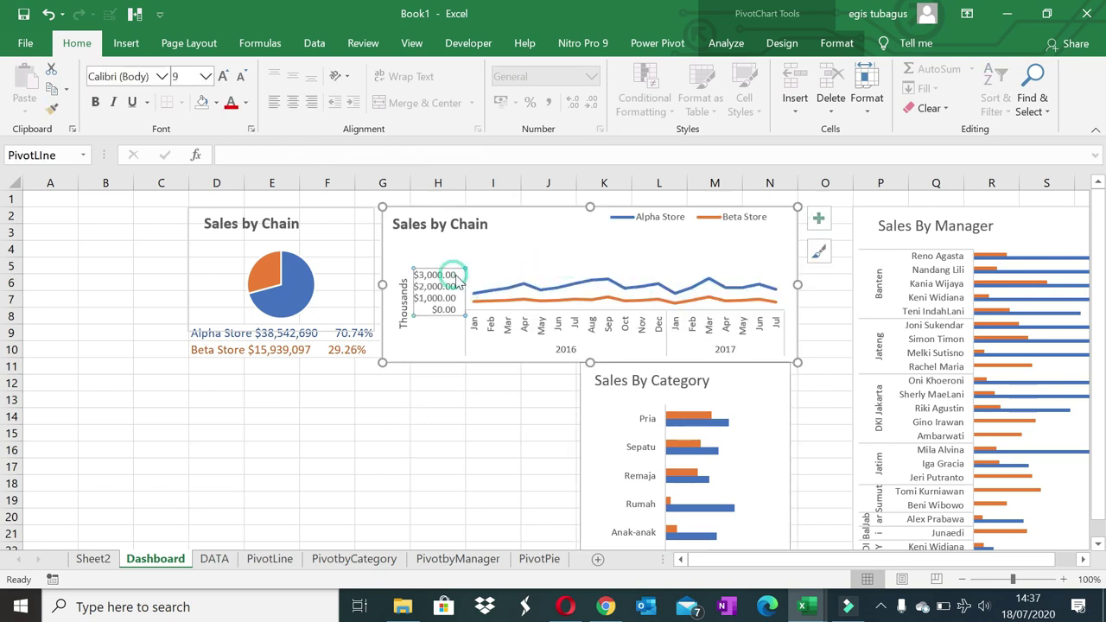
click(700, 276)
drag(624, 276, 628, 239)
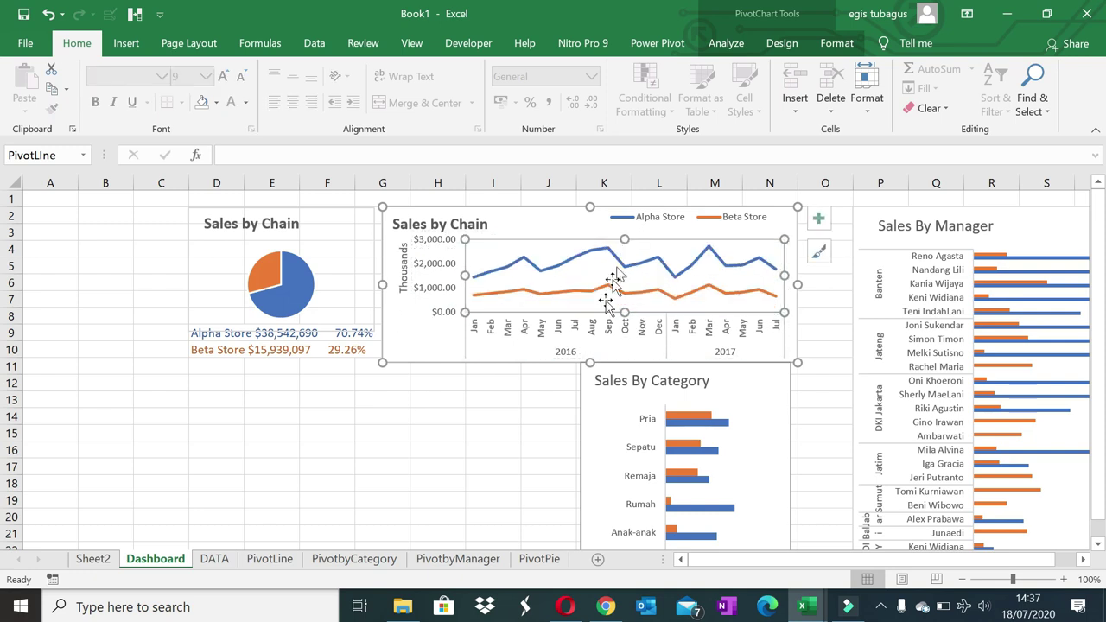
drag(589, 360, 591, 309)
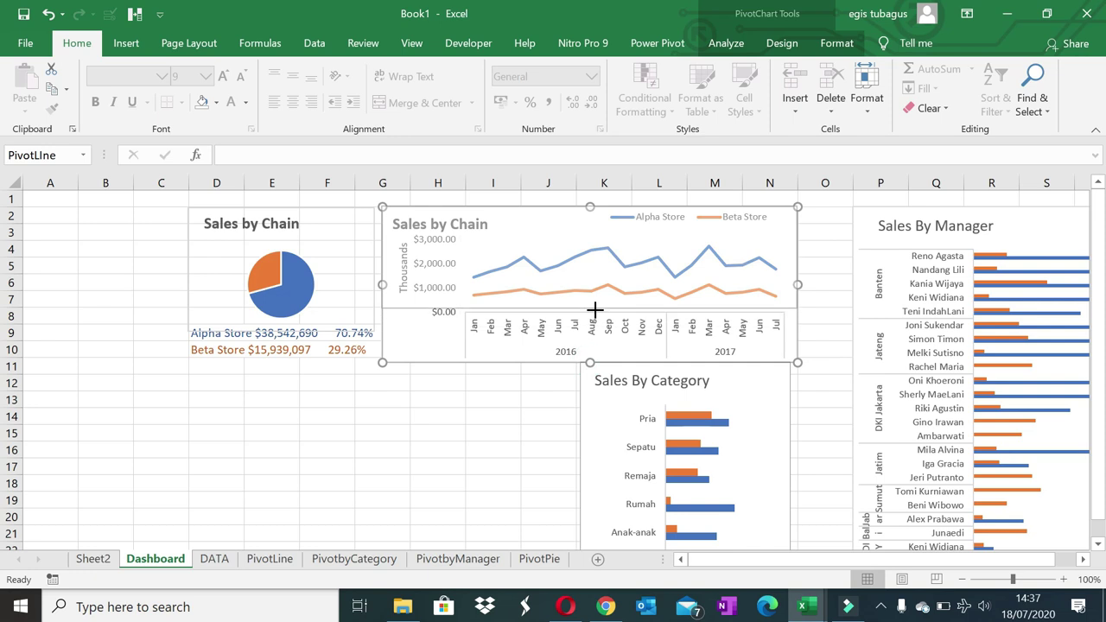
click(360, 300)
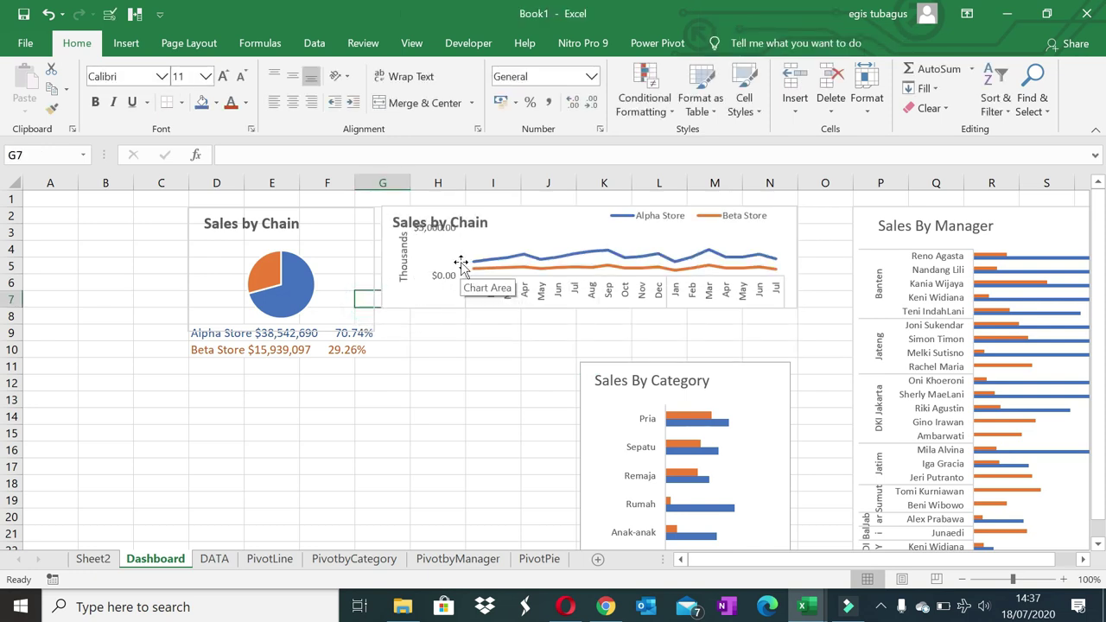
key(ctrl+z)
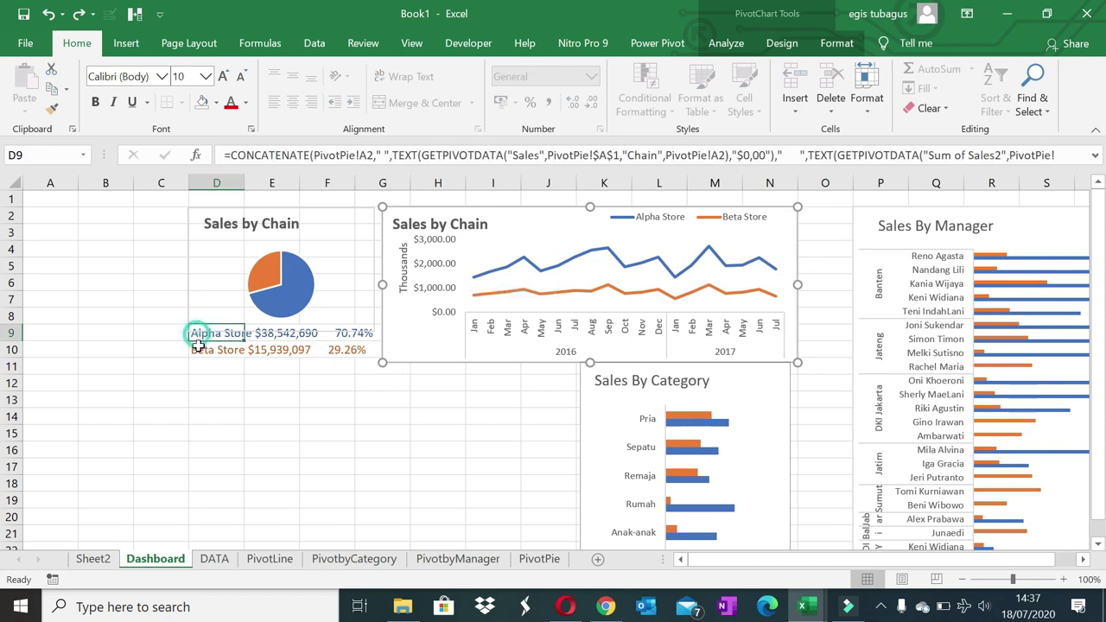
- Move the Alpha/Beta Store labels from D9:D10 to D12:D13 and make the pie chart taller
drag(198, 335, 204, 350)
key(ctrl+c)
click(212, 377)
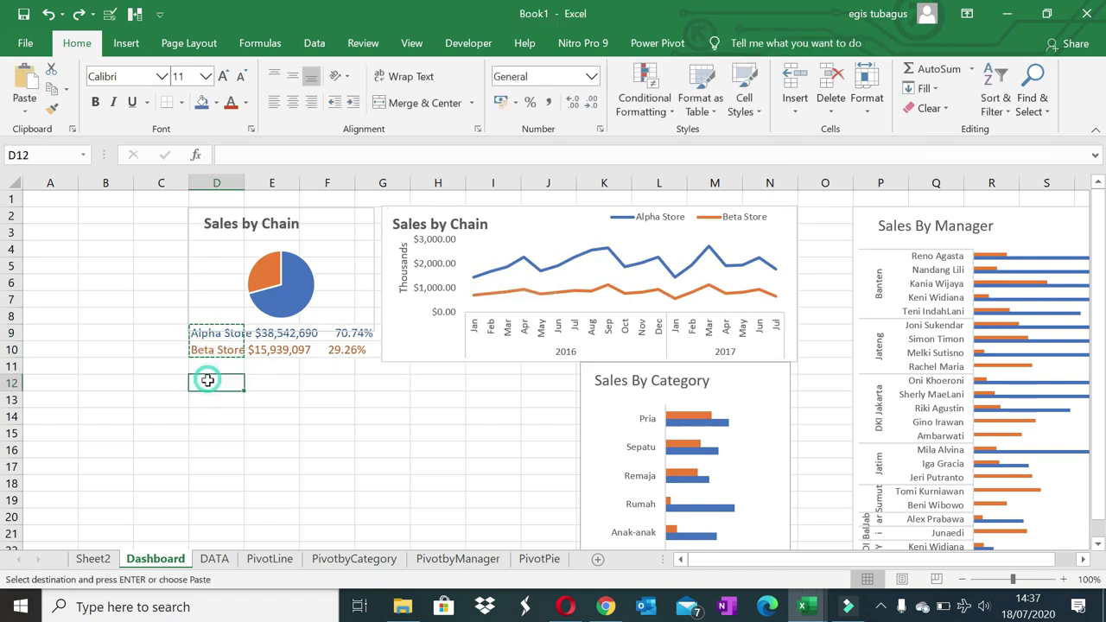
key(Return)
click(270, 313)
drag(287, 327, 384, 359)
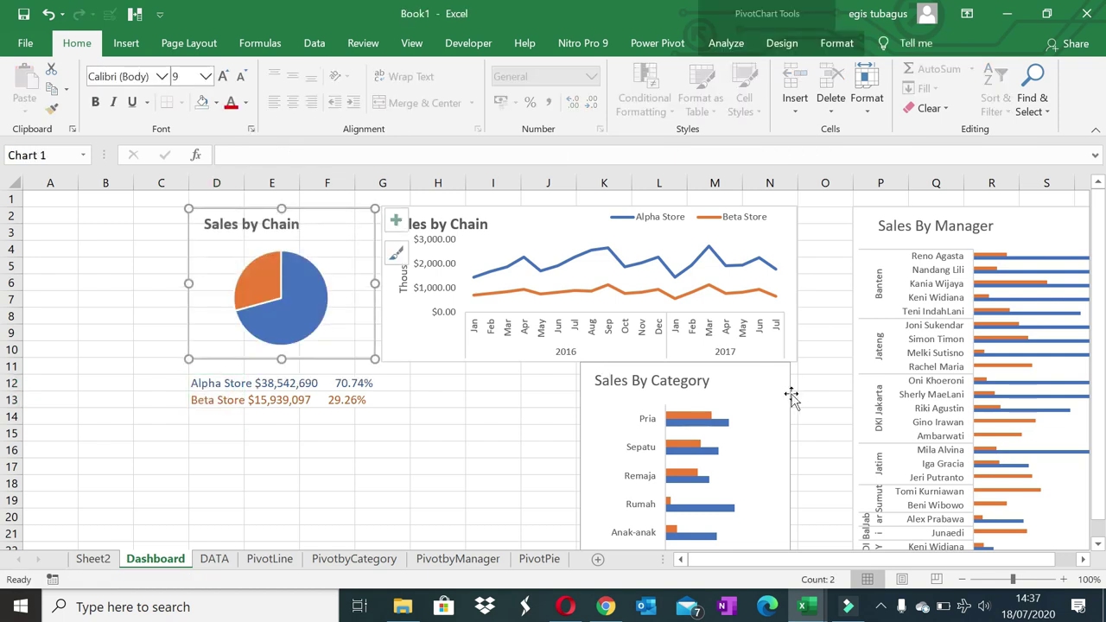
- Align the Sales By Category and Sales By Manager charts, stretching Sales By Manager down to about row 36
drag(792, 396, 796, 398)
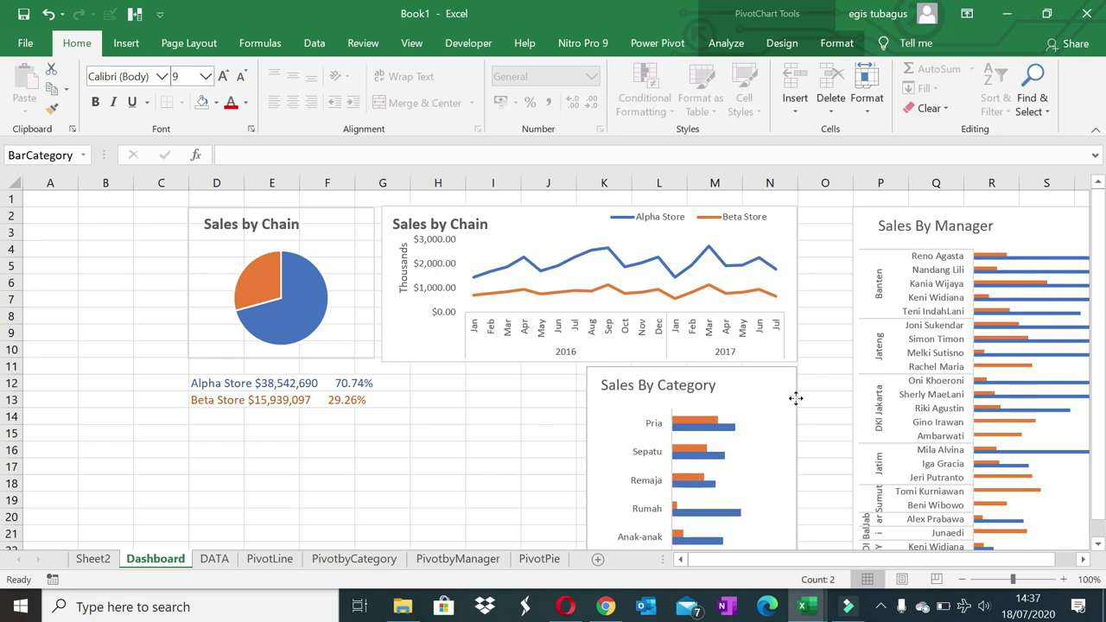
drag(921, 213, 872, 209)
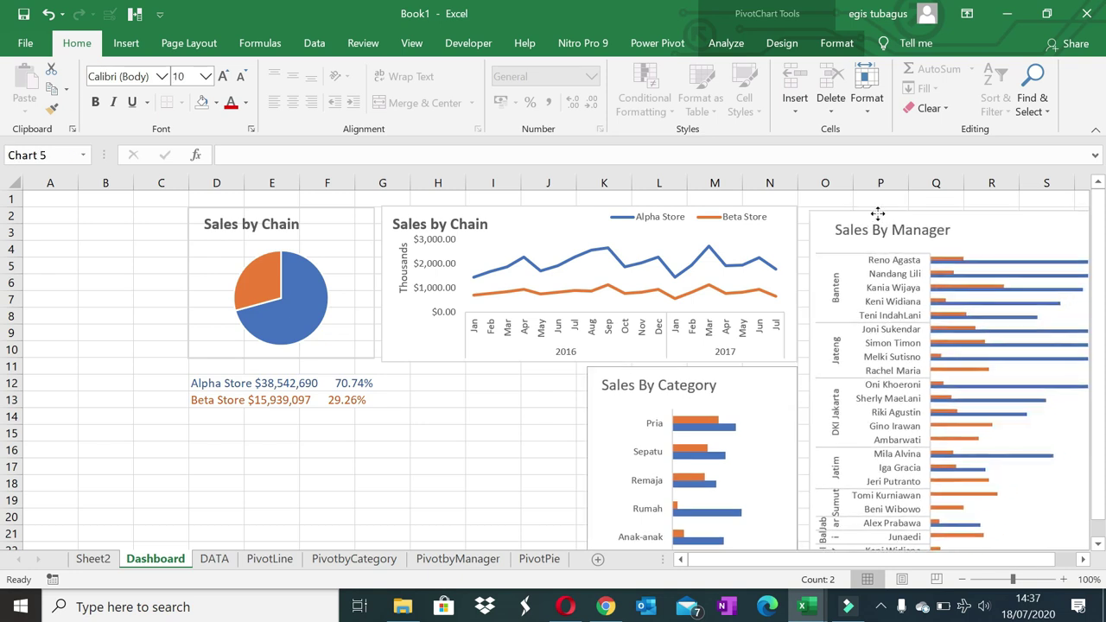
scroll(926, 350, down, 2)
scroll(968, 416, down, 3)
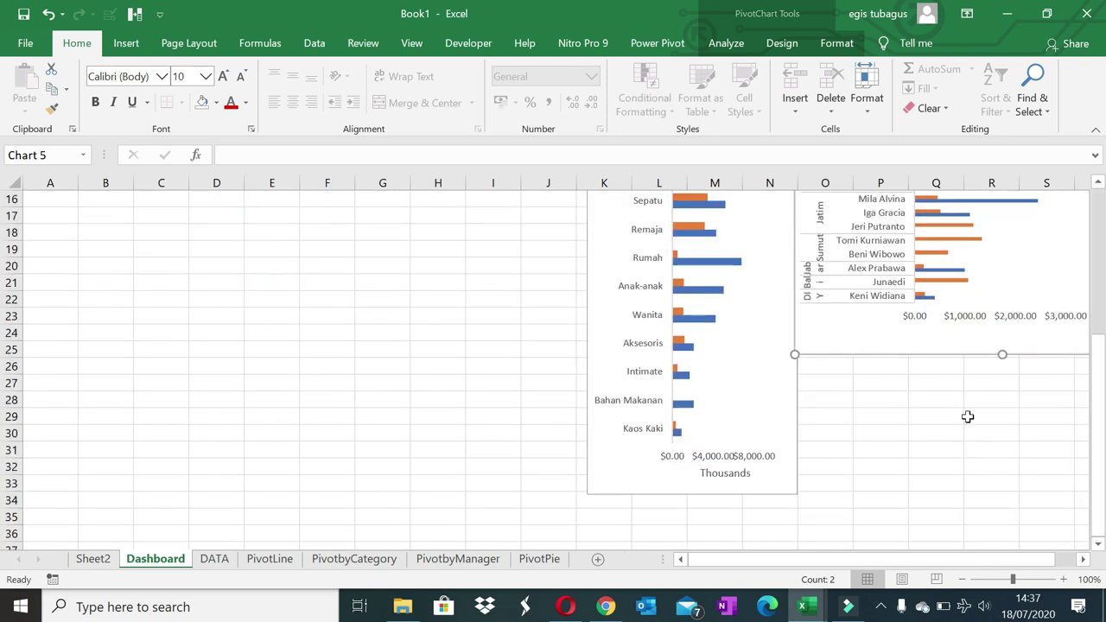
drag(1001, 354, 1005, 494)
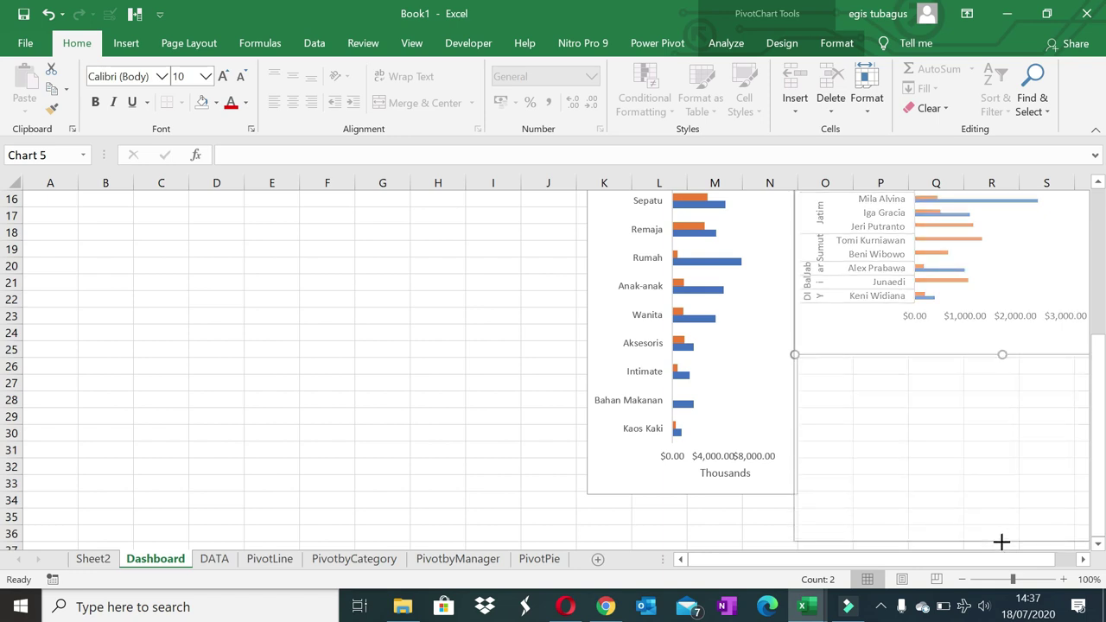
drag(1001, 542, 1001, 542)
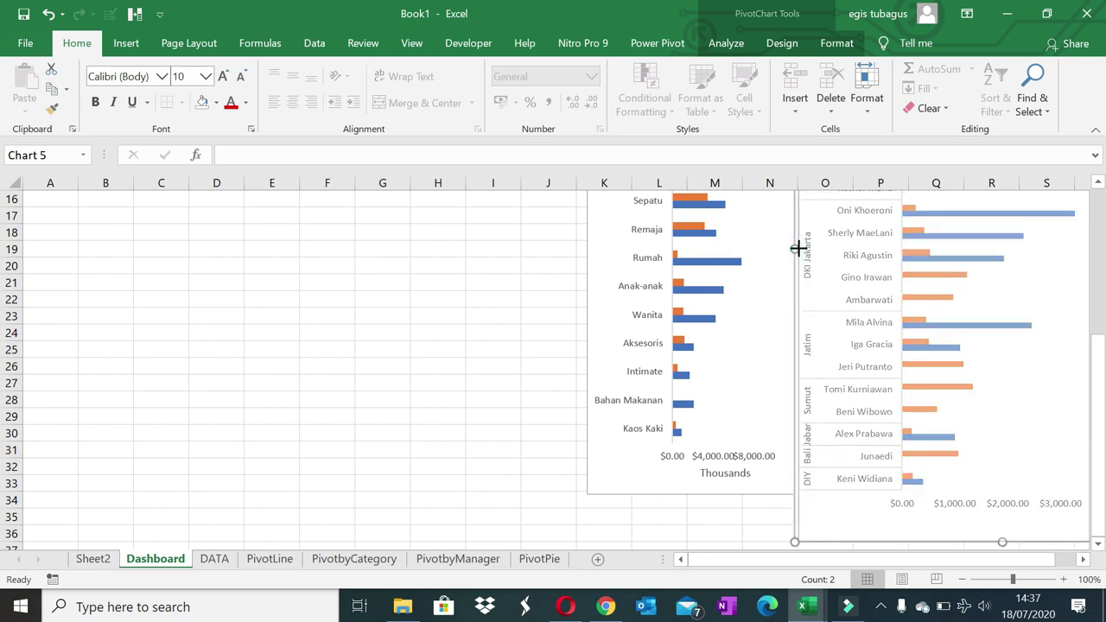
drag(792, 249, 798, 248)
- Stretch the Sales By Category chart taller to match
click(698, 500)
drag(698, 499, 694, 539)
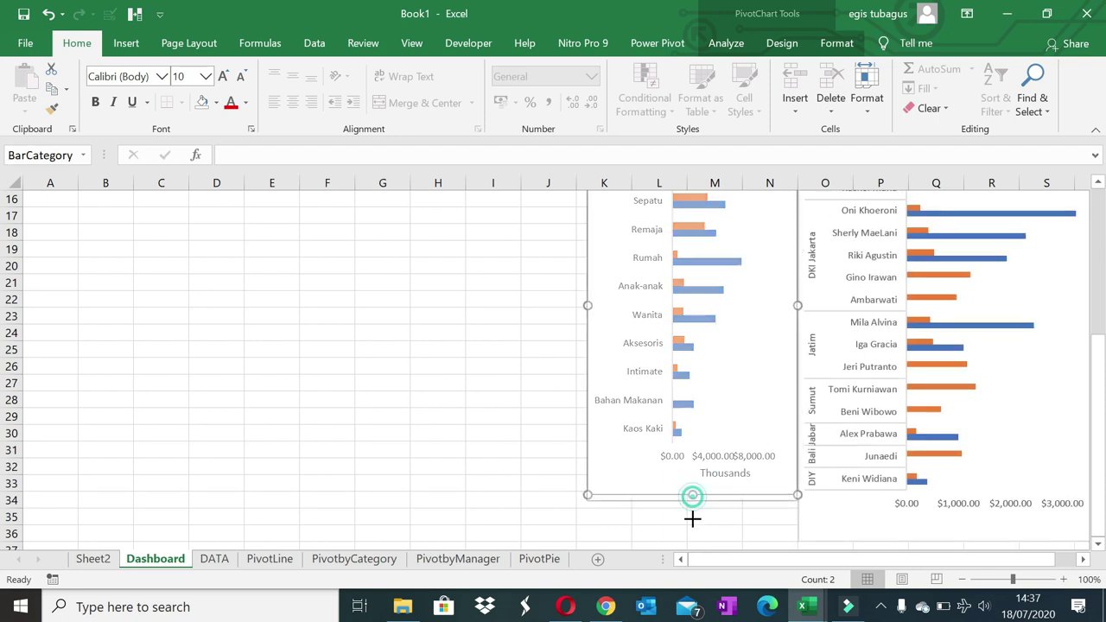
scroll(642, 424, up, 3)
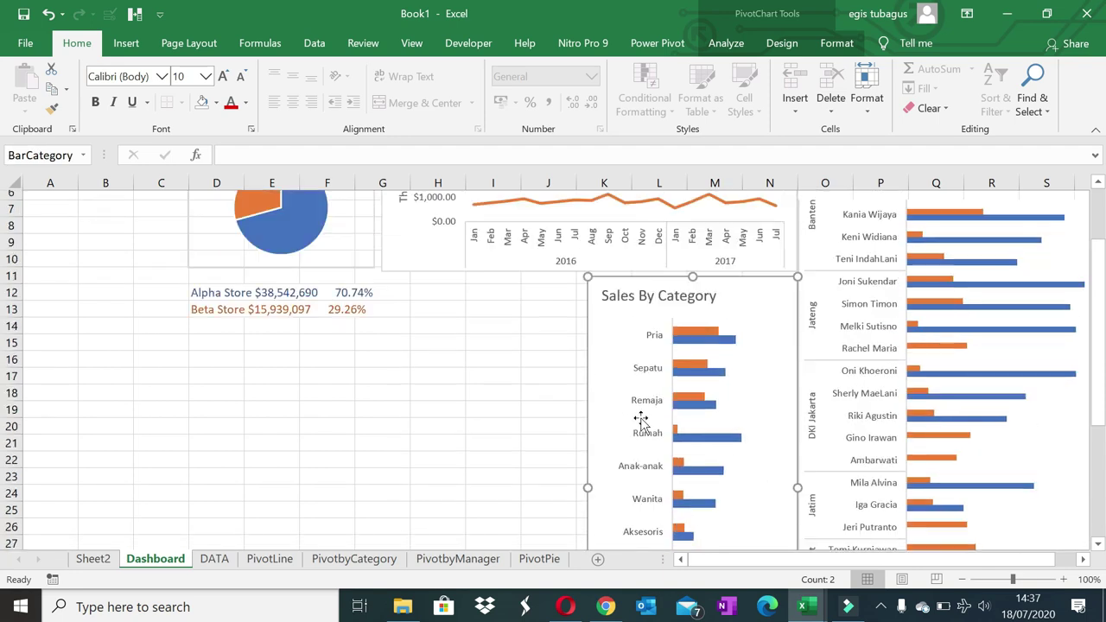
scroll(642, 424, up, 1)
scroll(642, 419, up, 2)
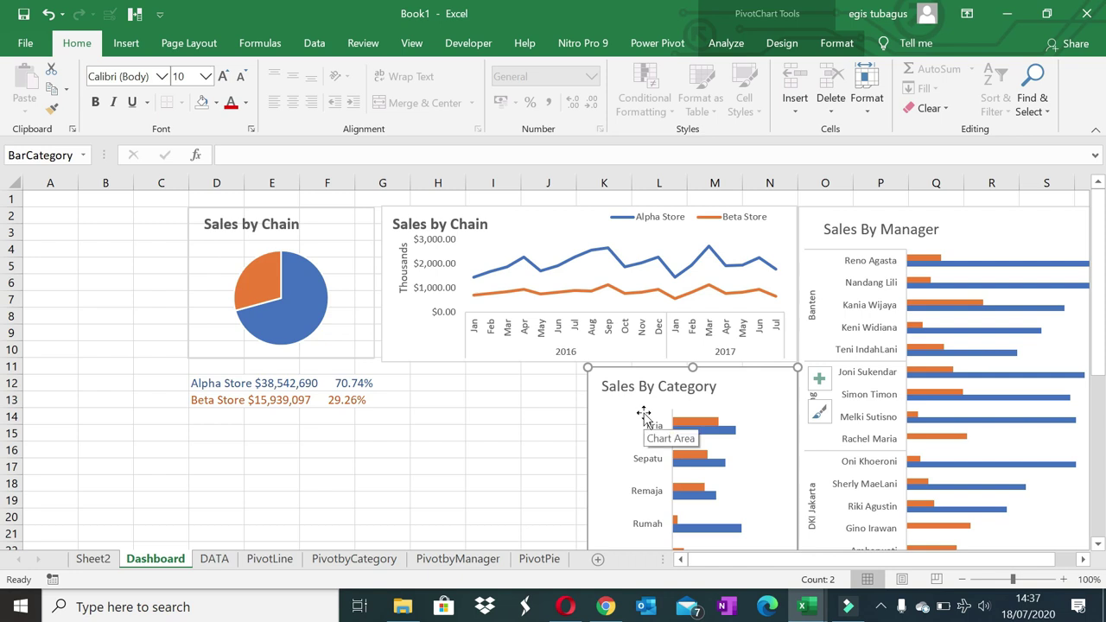
- Move the Alpha/Beta Store labels up one row from D12:D13 to D11:D12
click(553, 404)
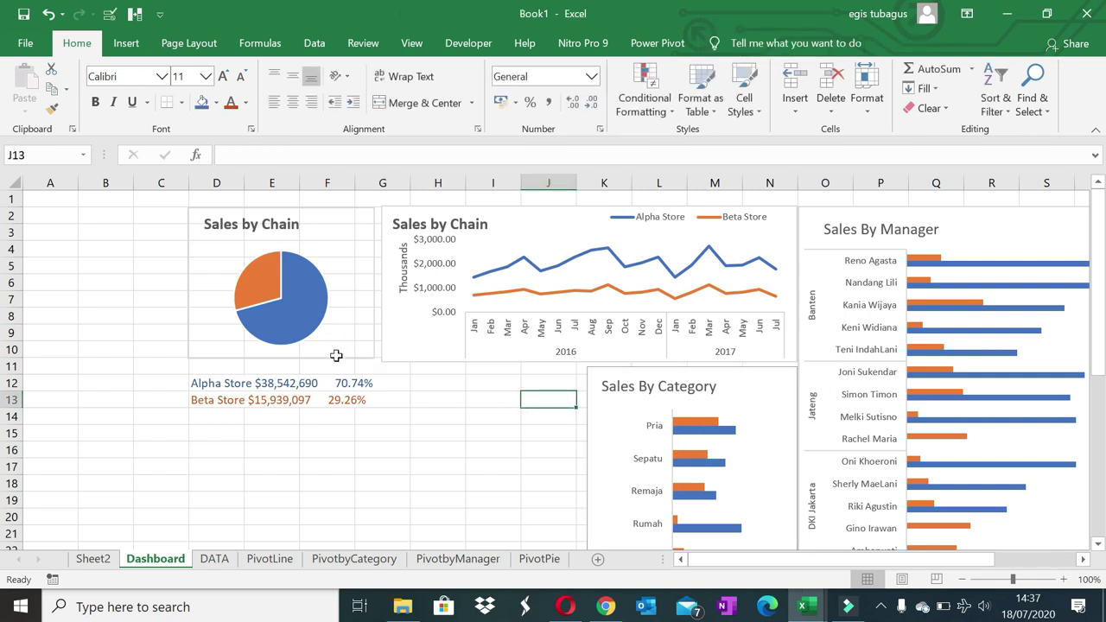
click(198, 383)
key(shift+Down)
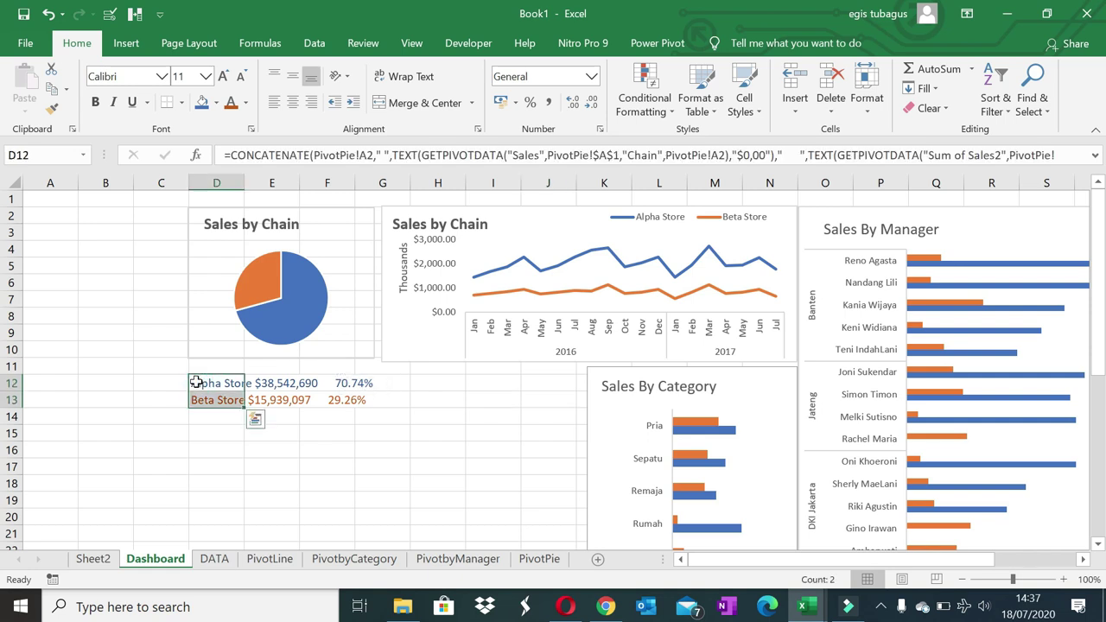
key(ctrl+x)
key(Up)
key(ctrl+v)
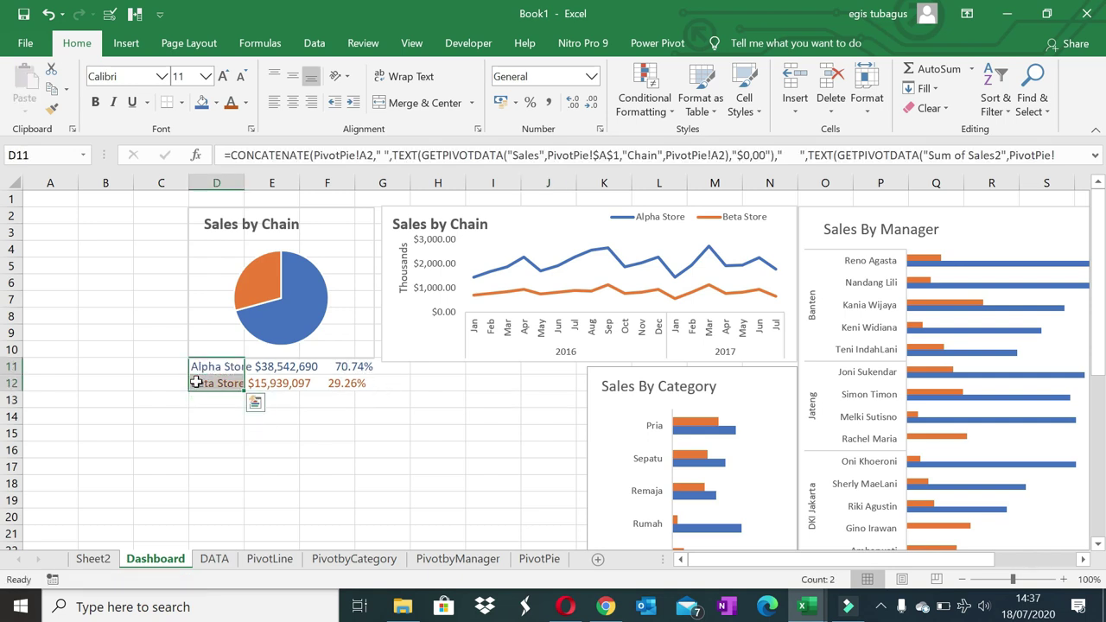
- After checking Sheet2, add a 'Sales Total per Provinsi' heading in D14, then go to PivotPie
click(95, 559)
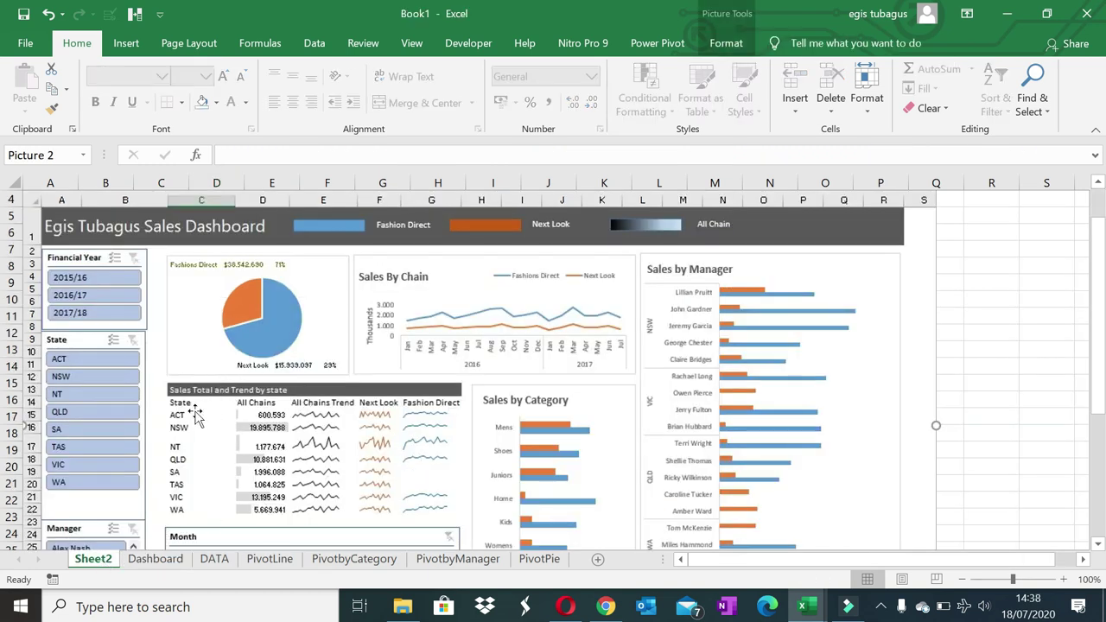
click(156, 559)
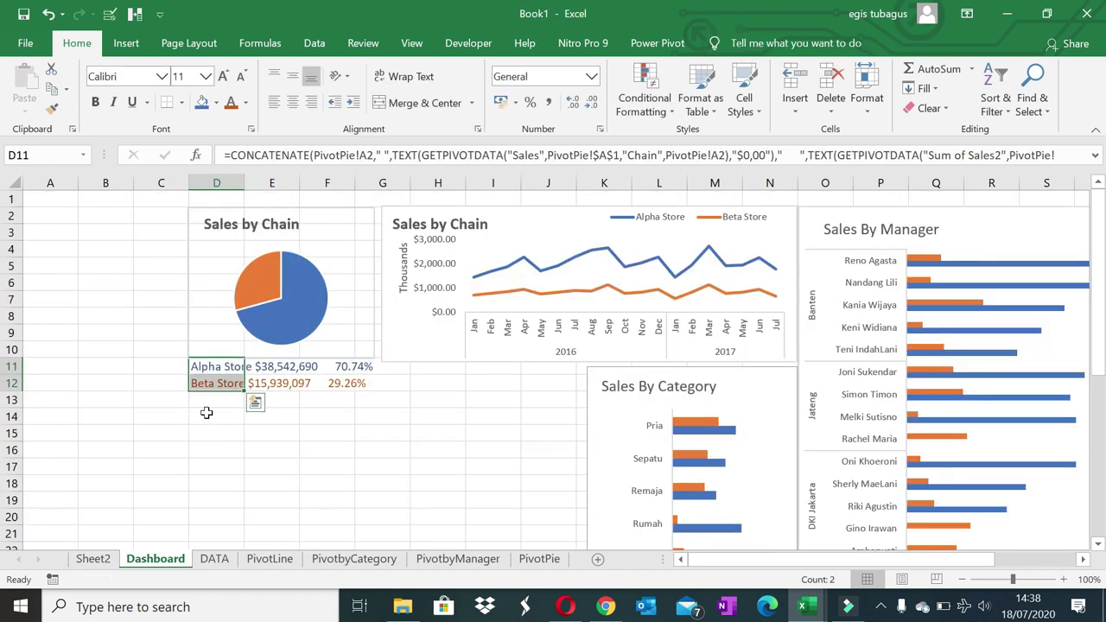
click(207, 414)
text(S)
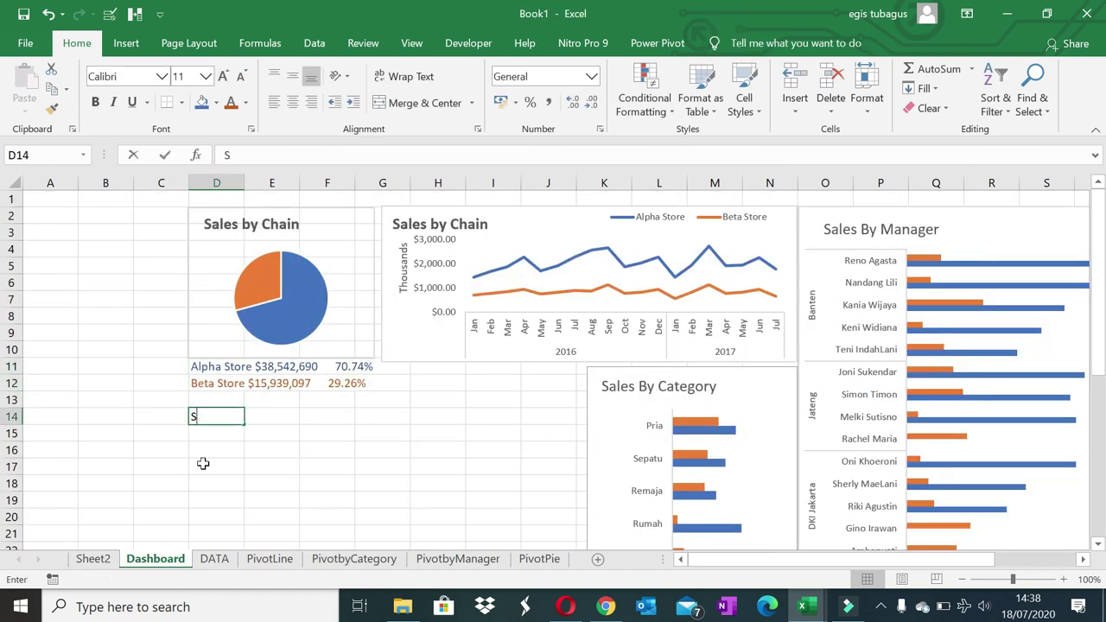
text(ales Total per Provinsi)
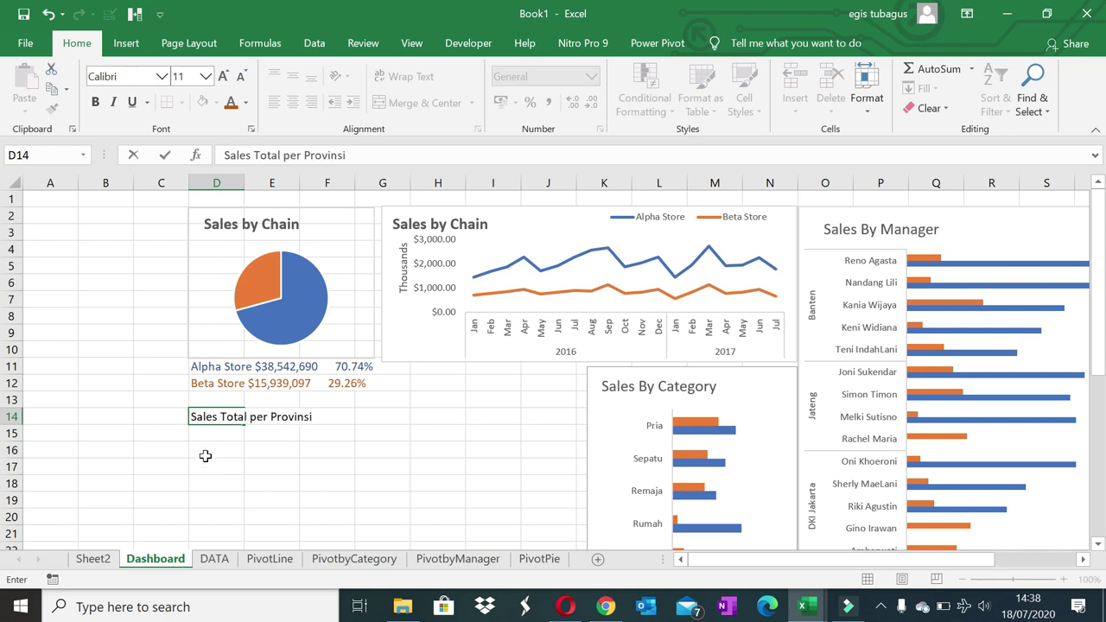
click(219, 437)
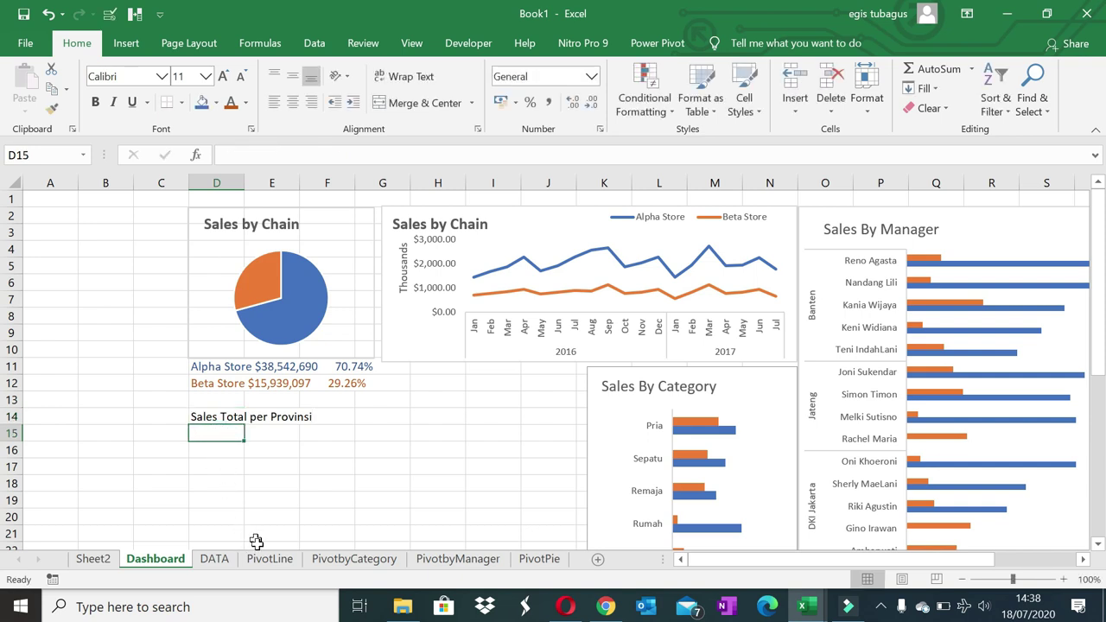
click(540, 559)
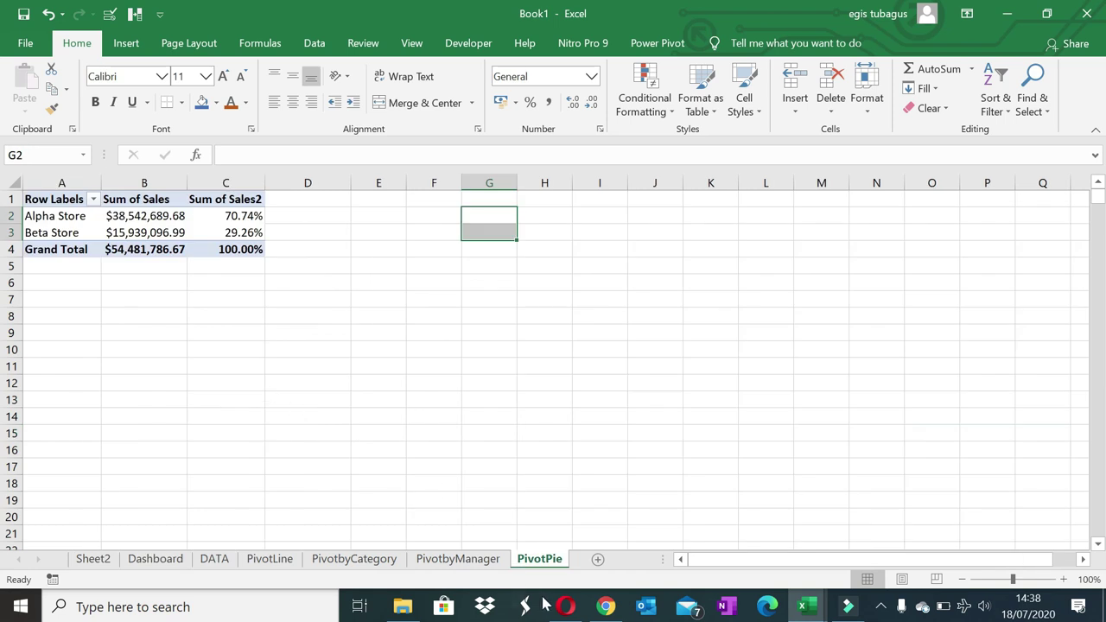
- Copy the PivotPie sheet to the end of the workbook and rename the copy 'Provinsi'
right_click(547, 567)
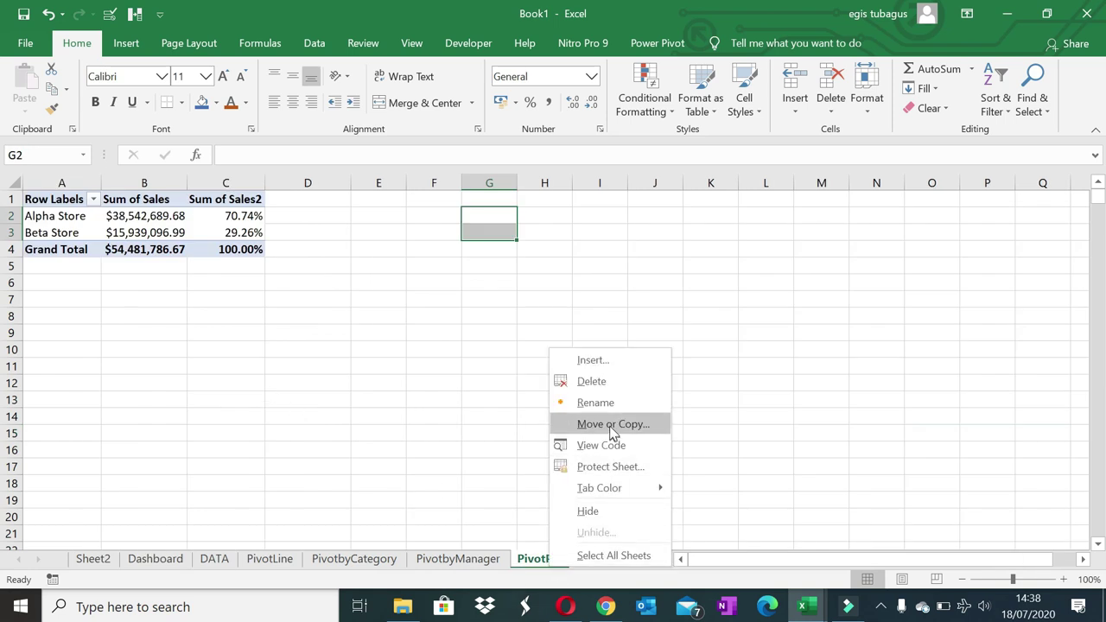
click(611, 424)
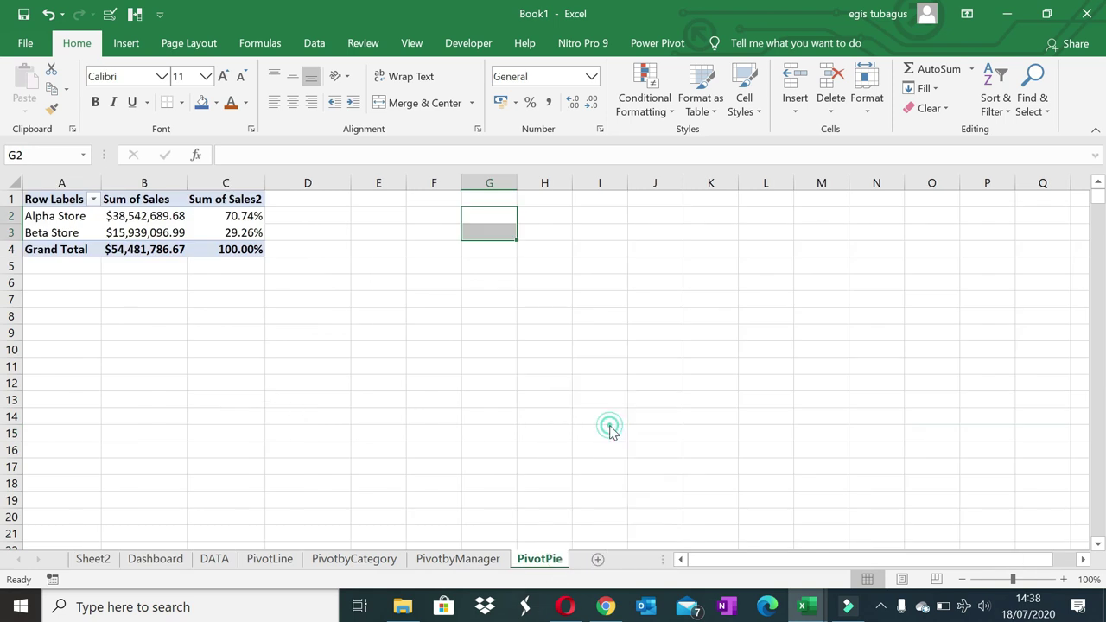
click(486, 494)
click(510, 477)
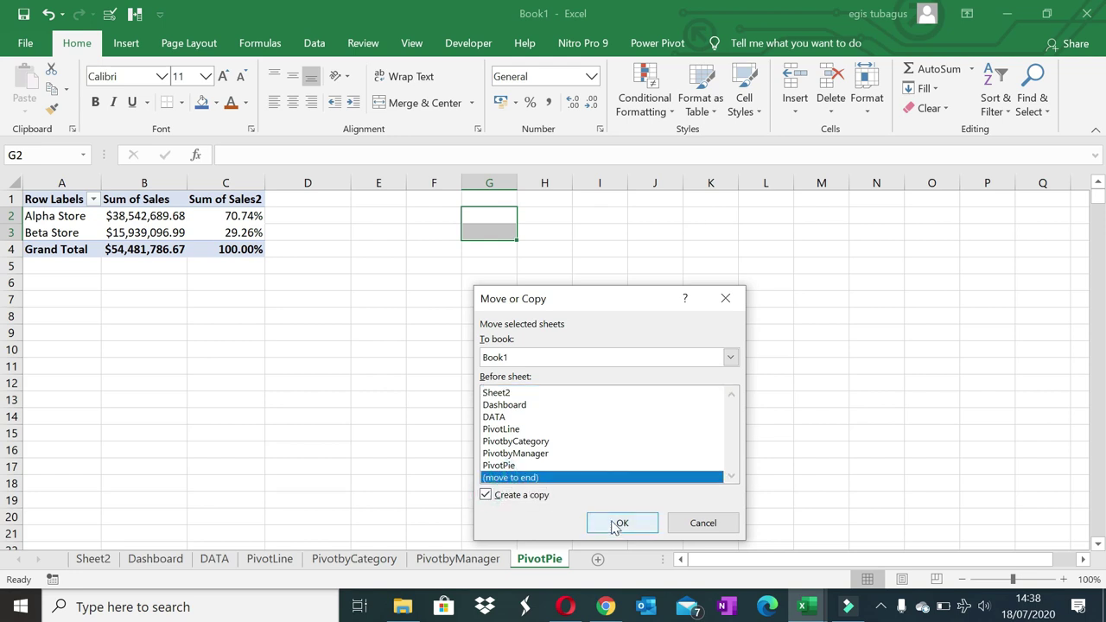
click(617, 523)
double_click(566, 564)
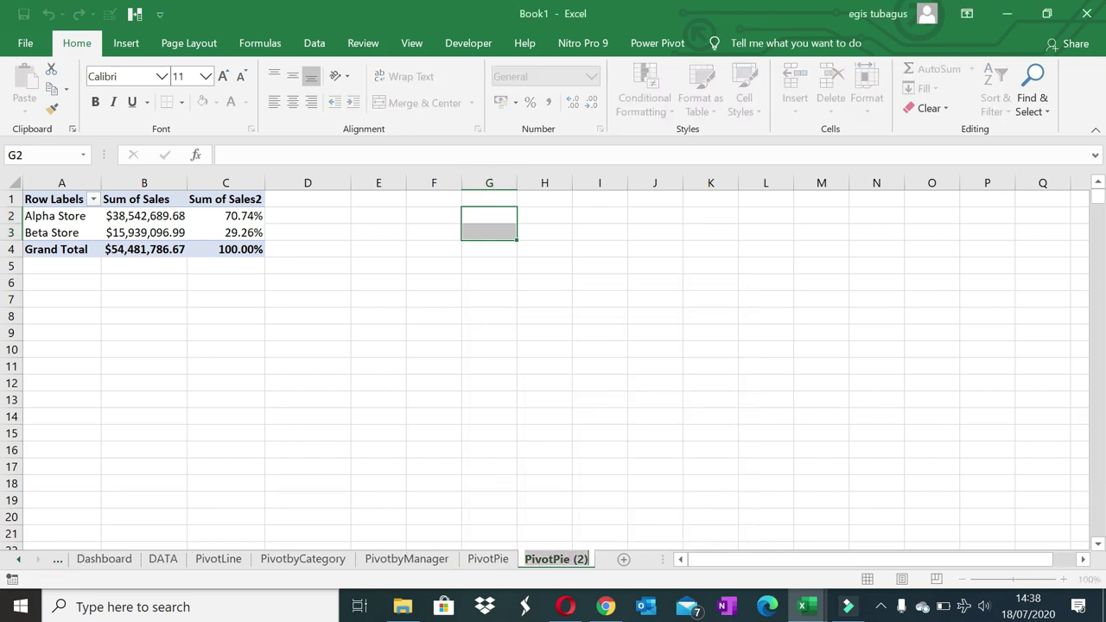
text(Provi)
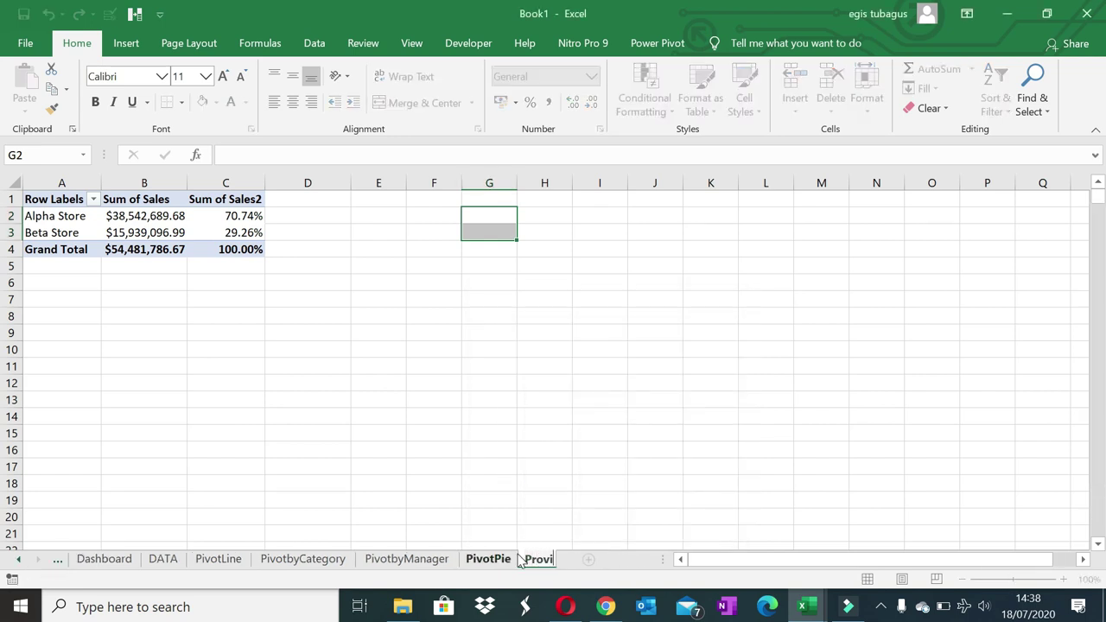
text(nsi)
key(Return)
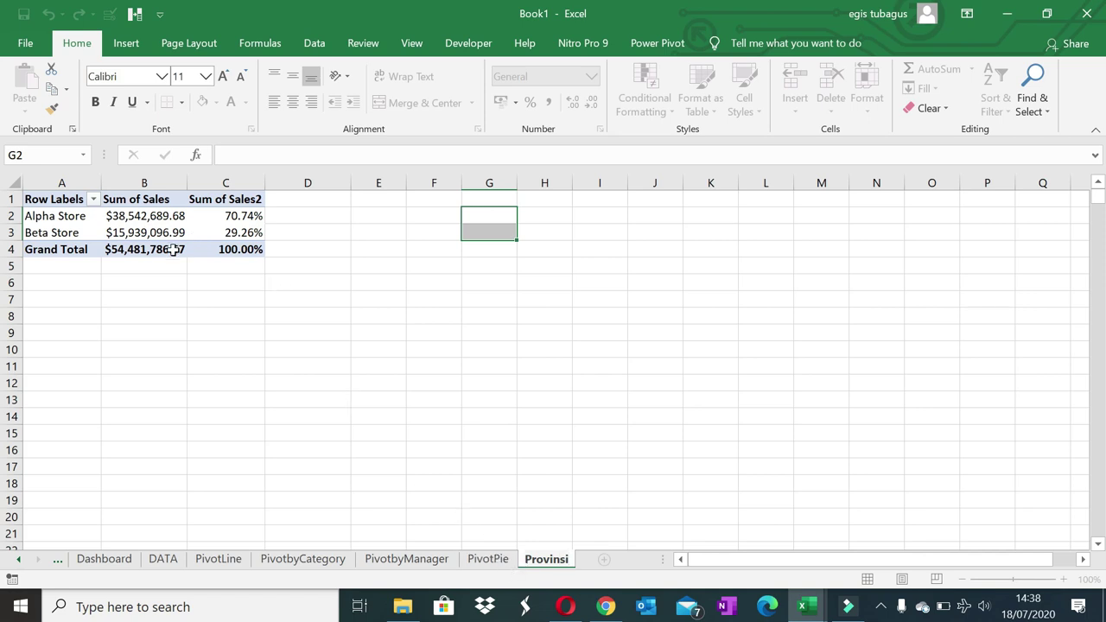
click(60, 230)
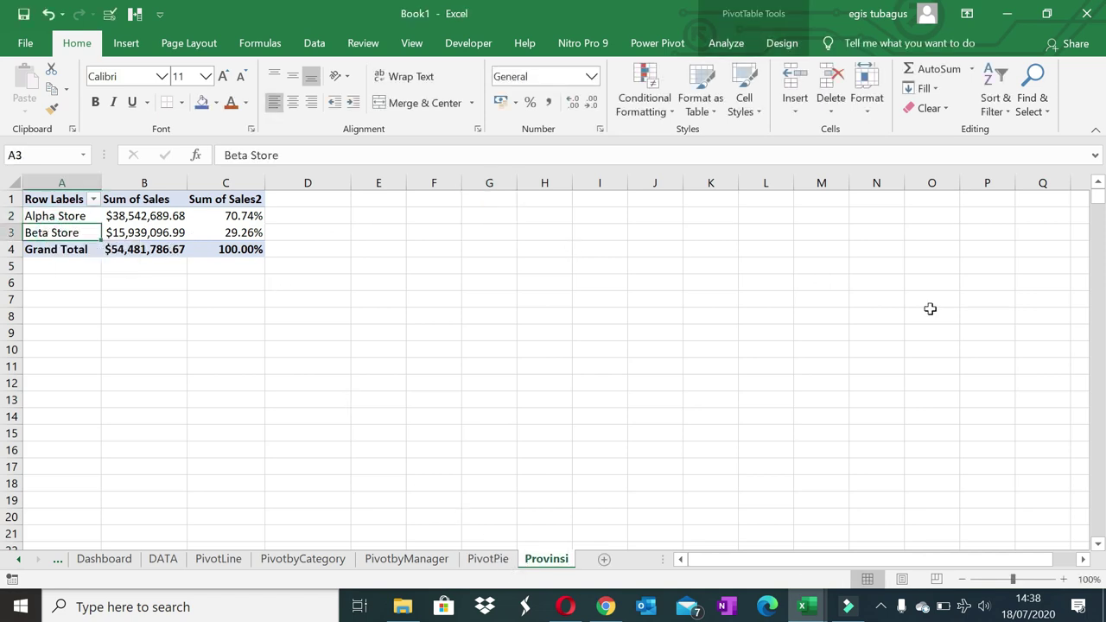
- Remove Sum of Sales2 from the pivot and replace Chain with Provinsi in Rows
right_click(87, 234)
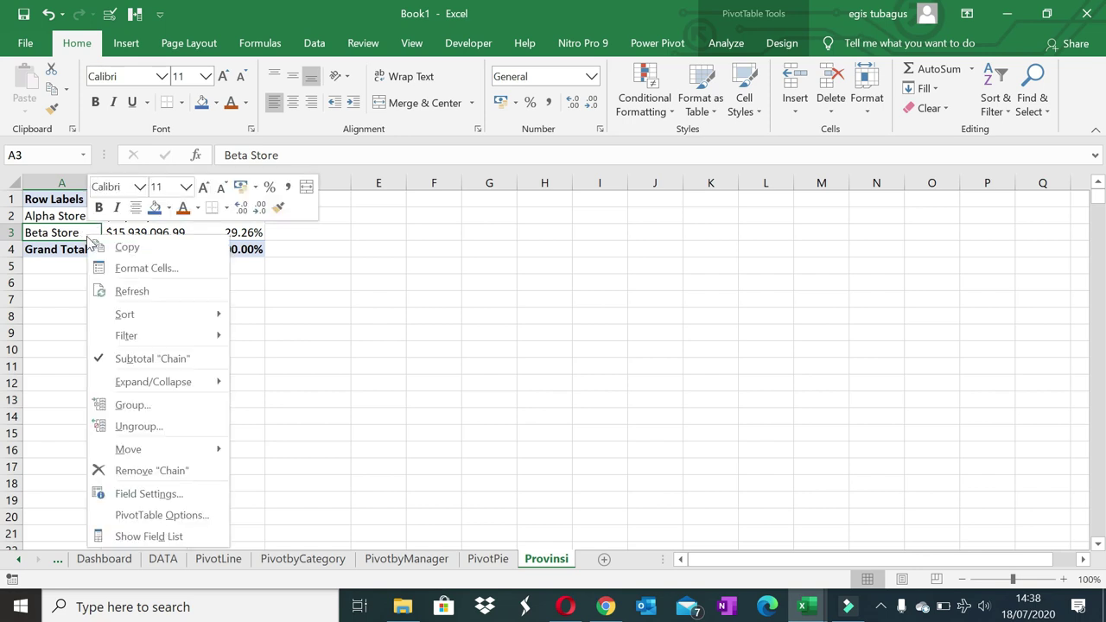
click(162, 536)
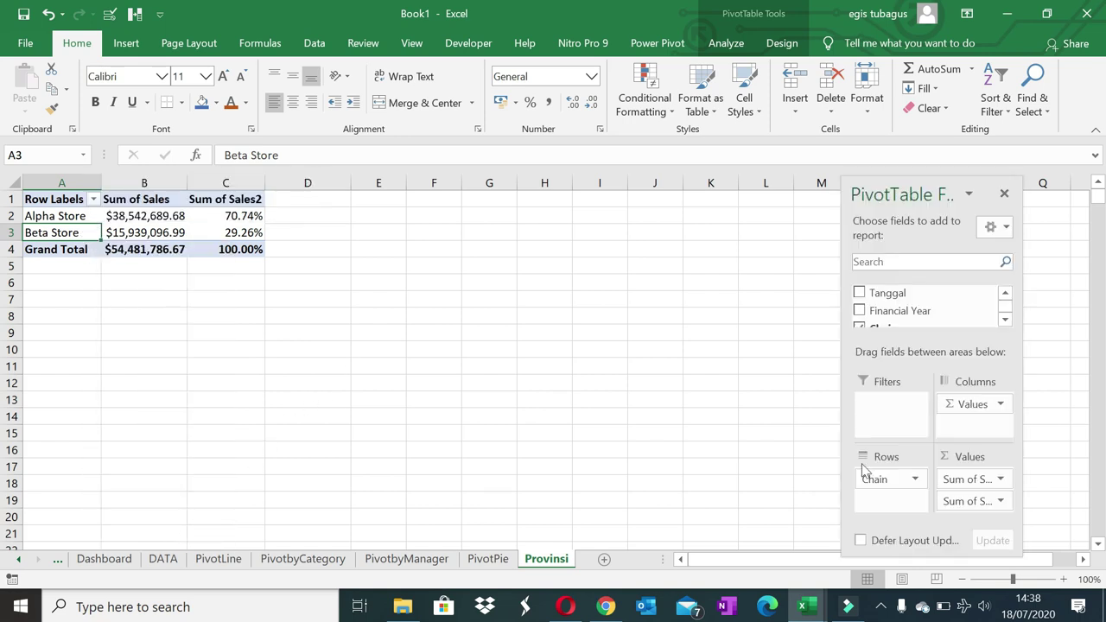
drag(973, 501, 769, 506)
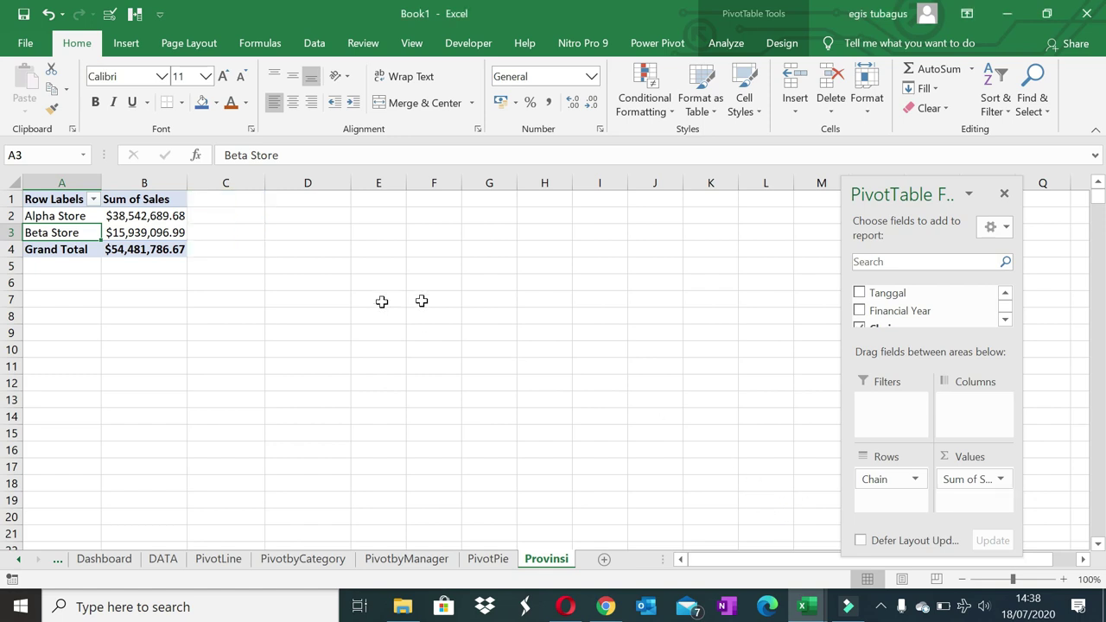
text(pro)
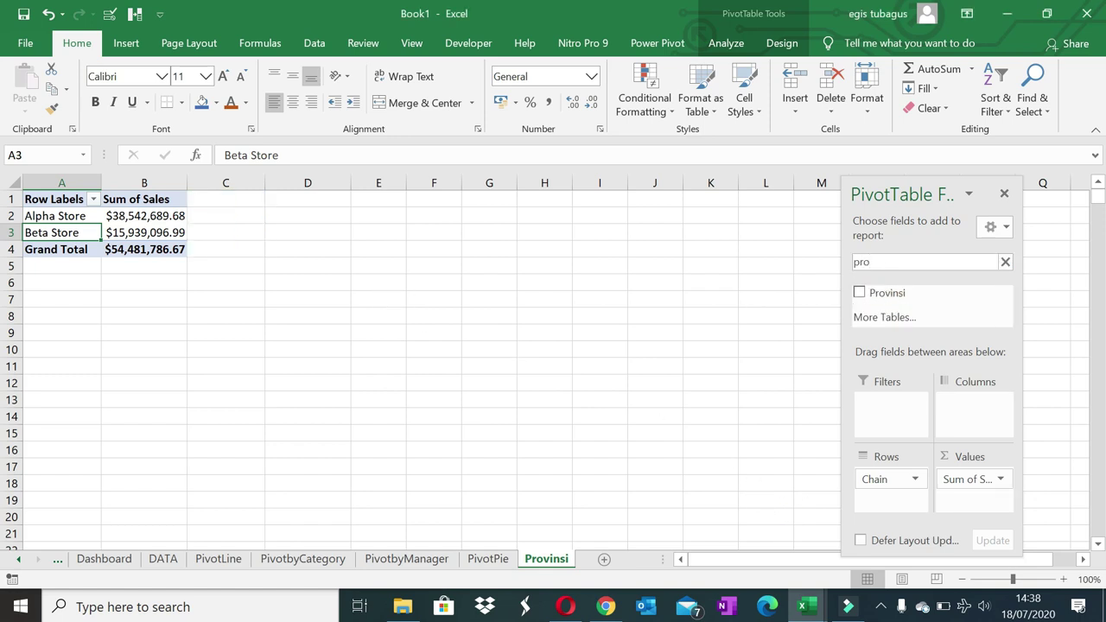
mouse_move(887, 293)
mouse_down()
mouse_move(886, 501)
mouse_move(784, 474)
mouse_up()
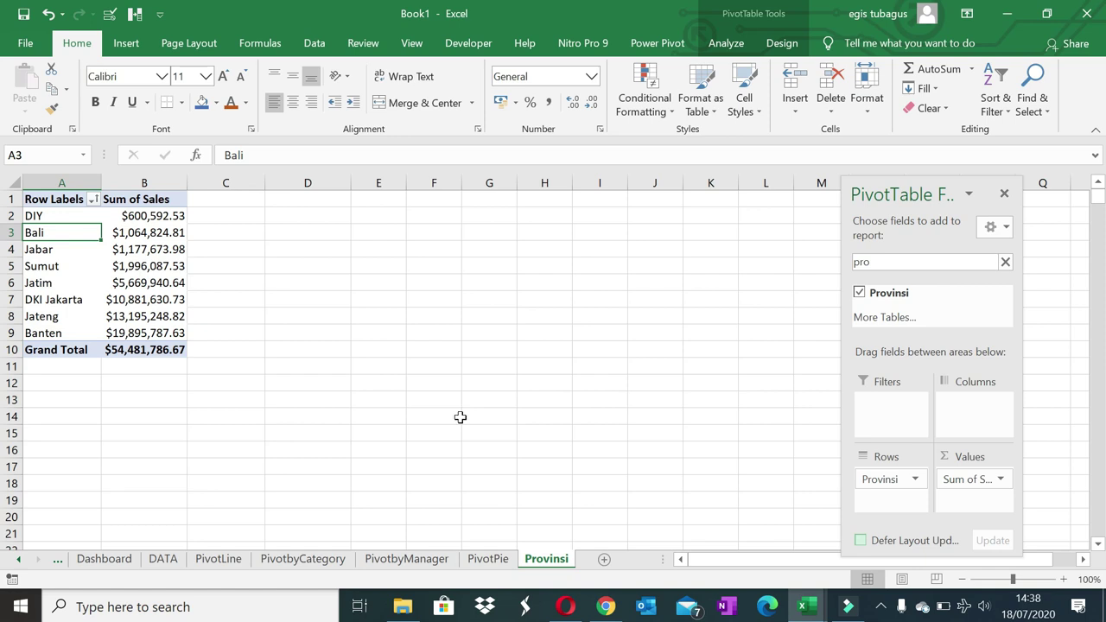
- Turn on 'Show items with no data' in the Provinsi field settings
right_click(71, 232)
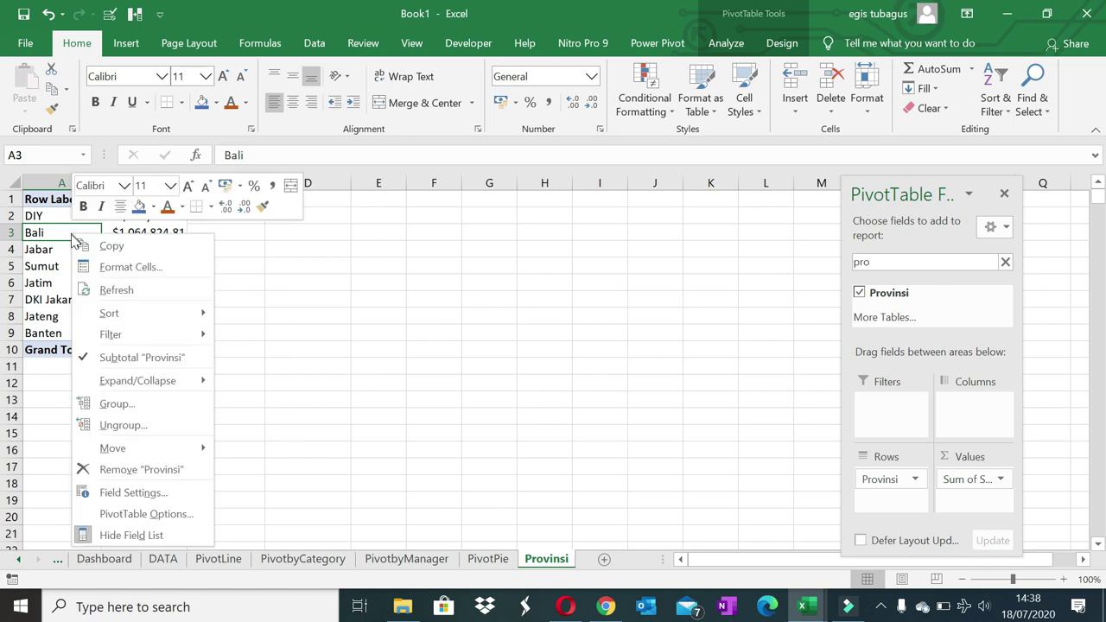
click(143, 493)
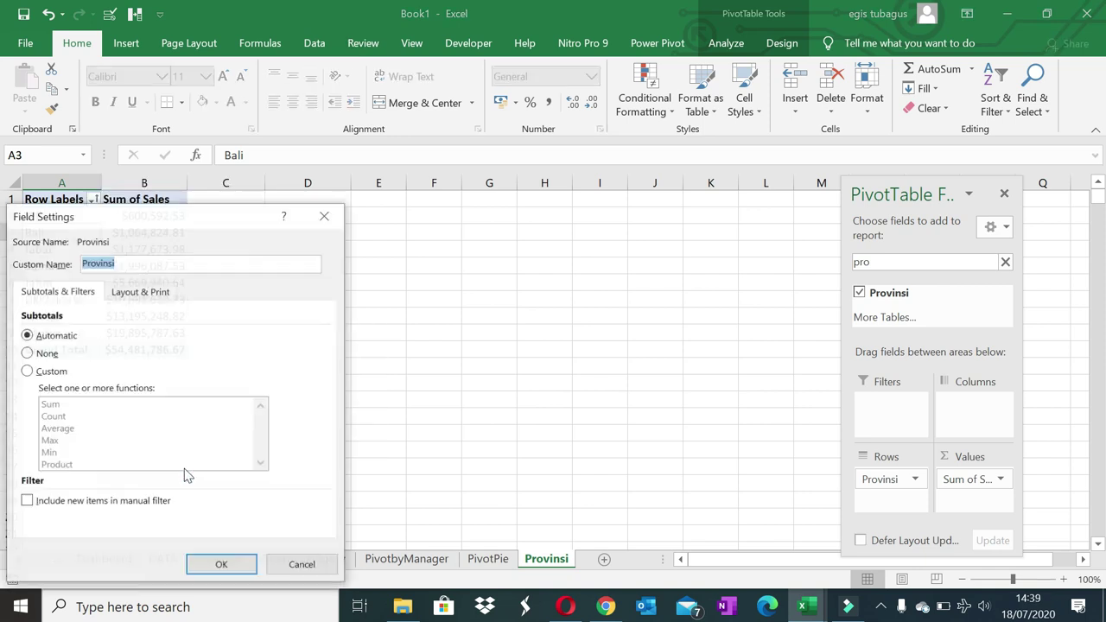
click(136, 294)
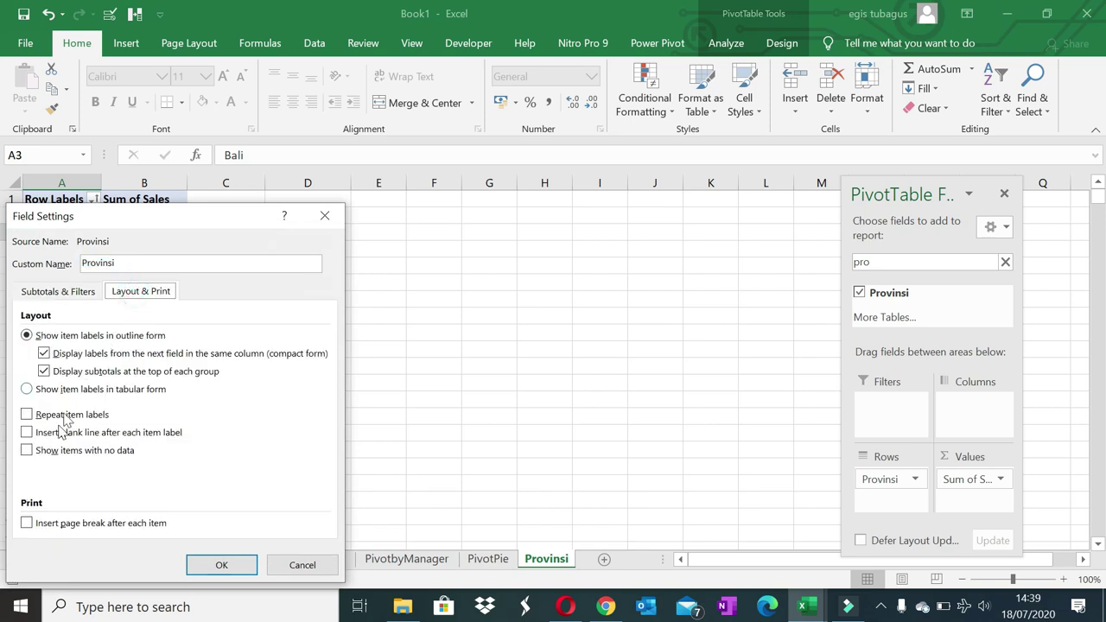
click(28, 450)
click(216, 566)
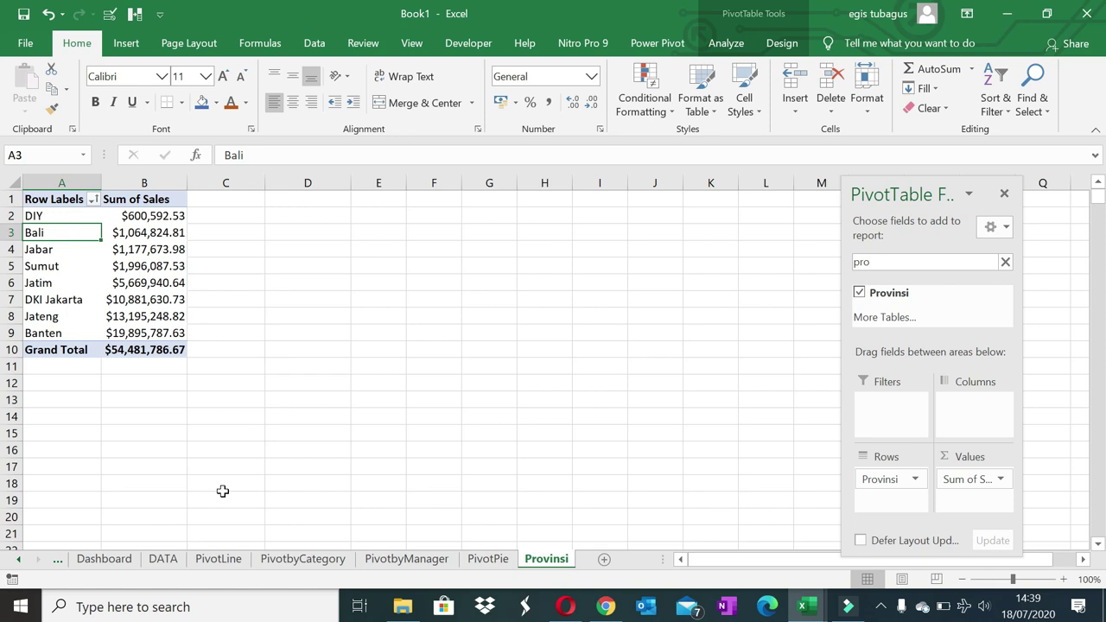
- Sort the province rows A to Z, from Bali to Sumut
click(32, 282)
click(40, 249)
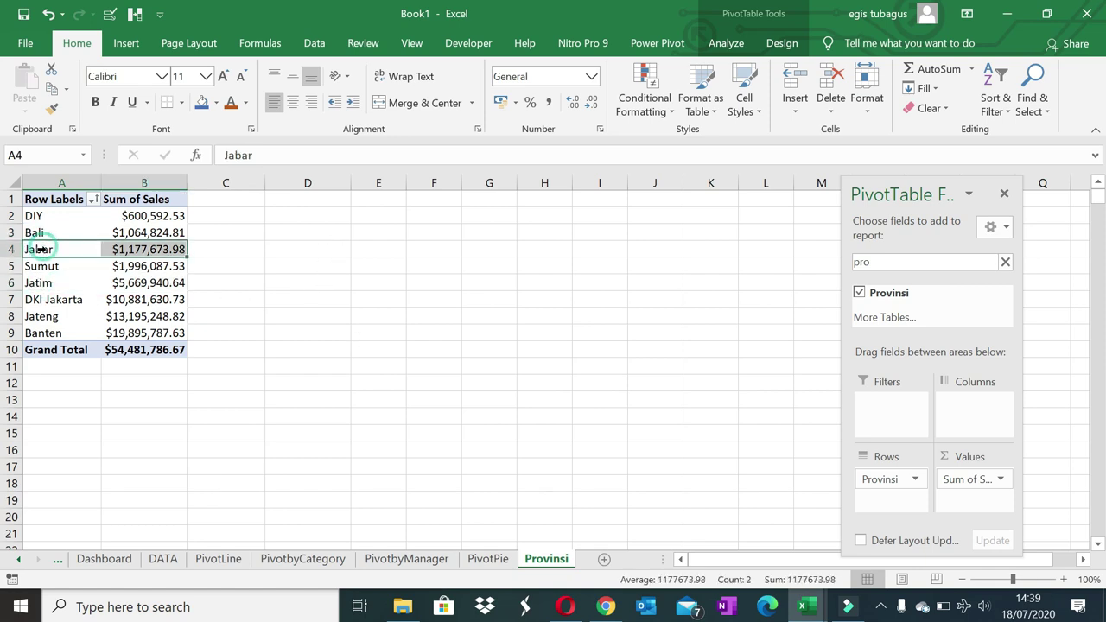
right_click(47, 250)
mouse_move(112, 330)
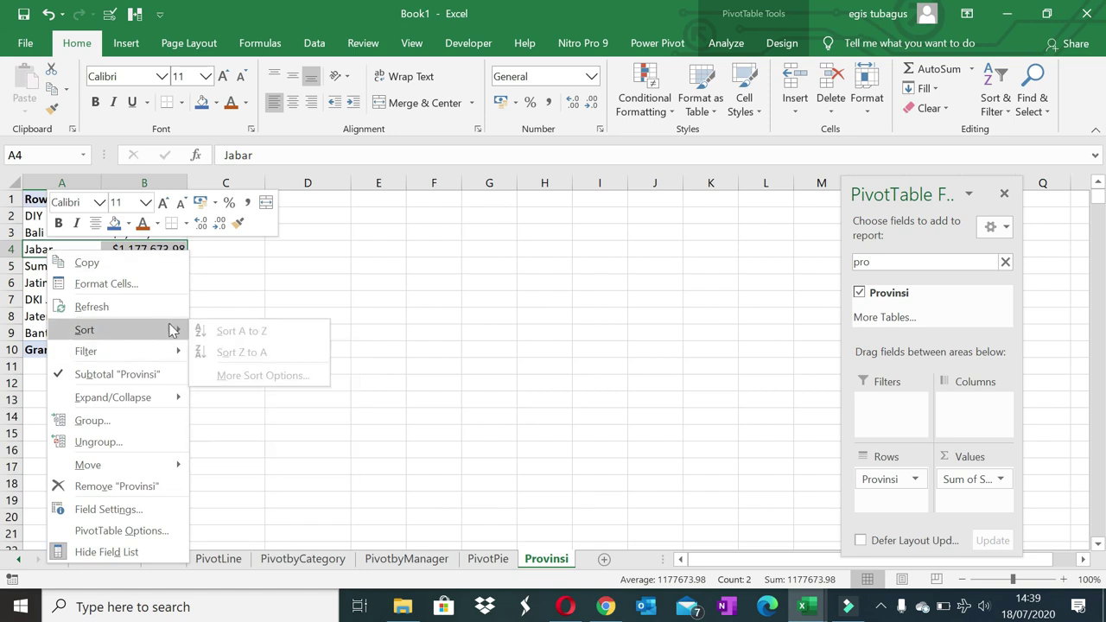
click(246, 262)
click(55, 316)
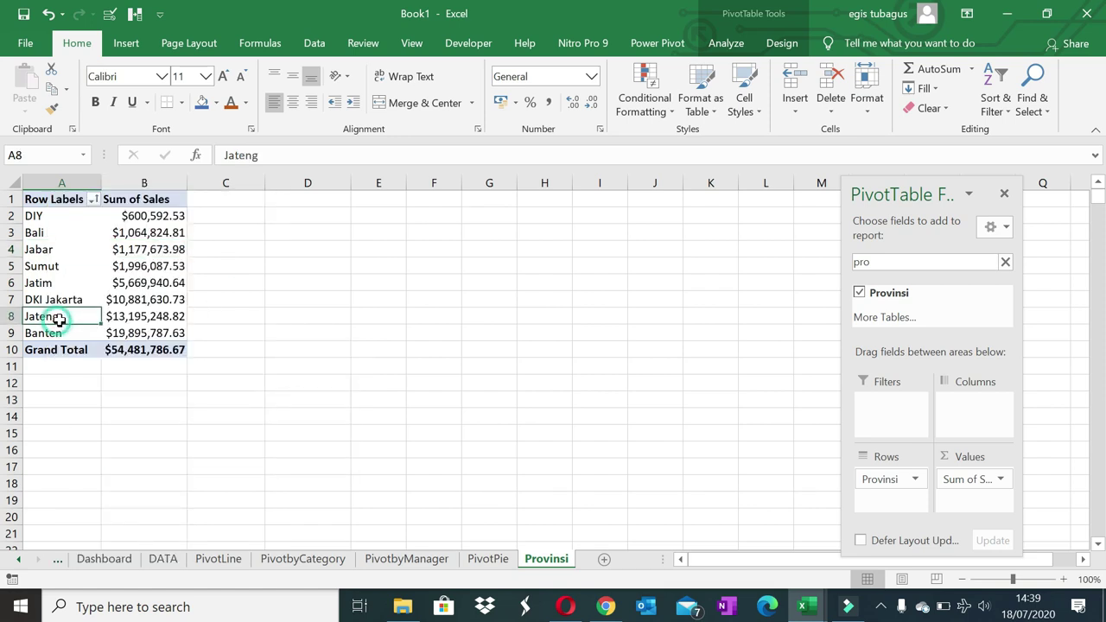
right_click(57, 317)
mouse_move(96, 83)
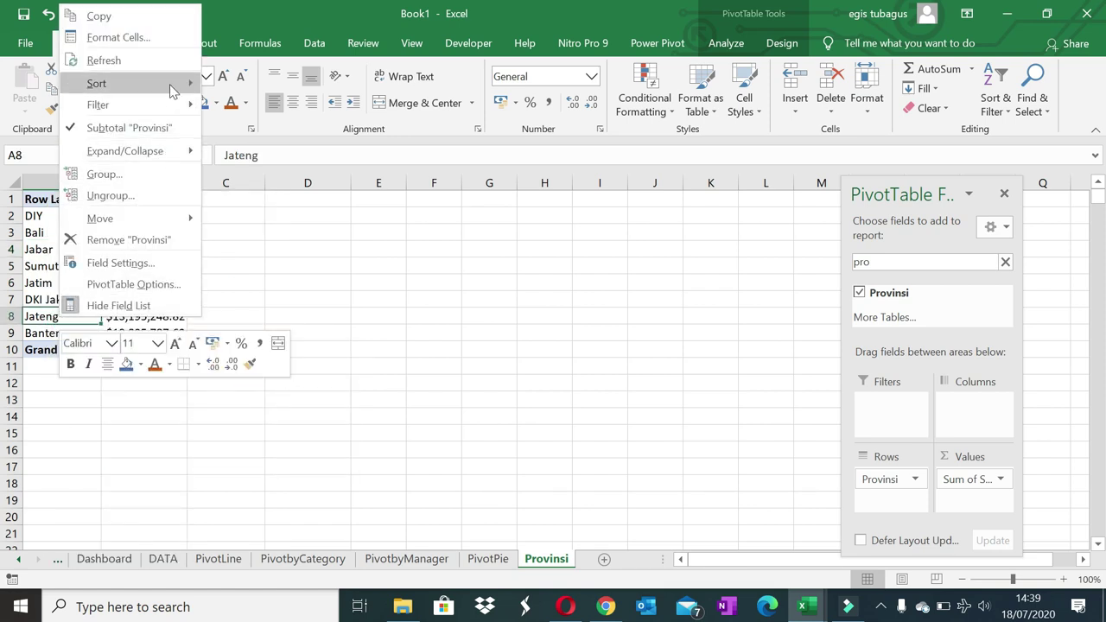
click(246, 84)
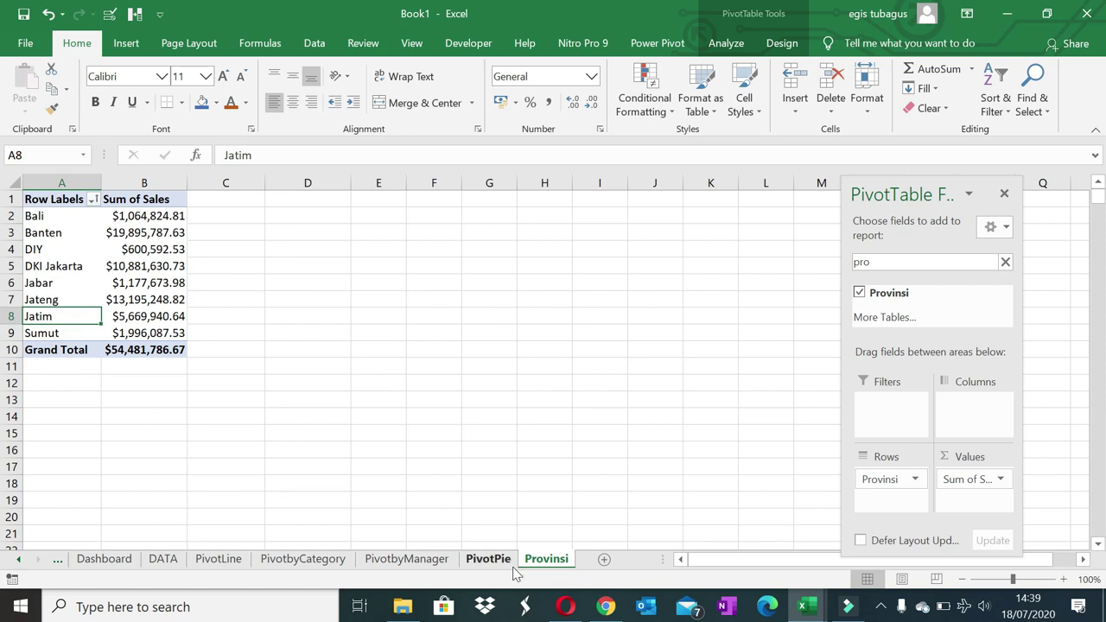
- Copy the Provinsi sheet to the end of the workbook
right_click(548, 563)
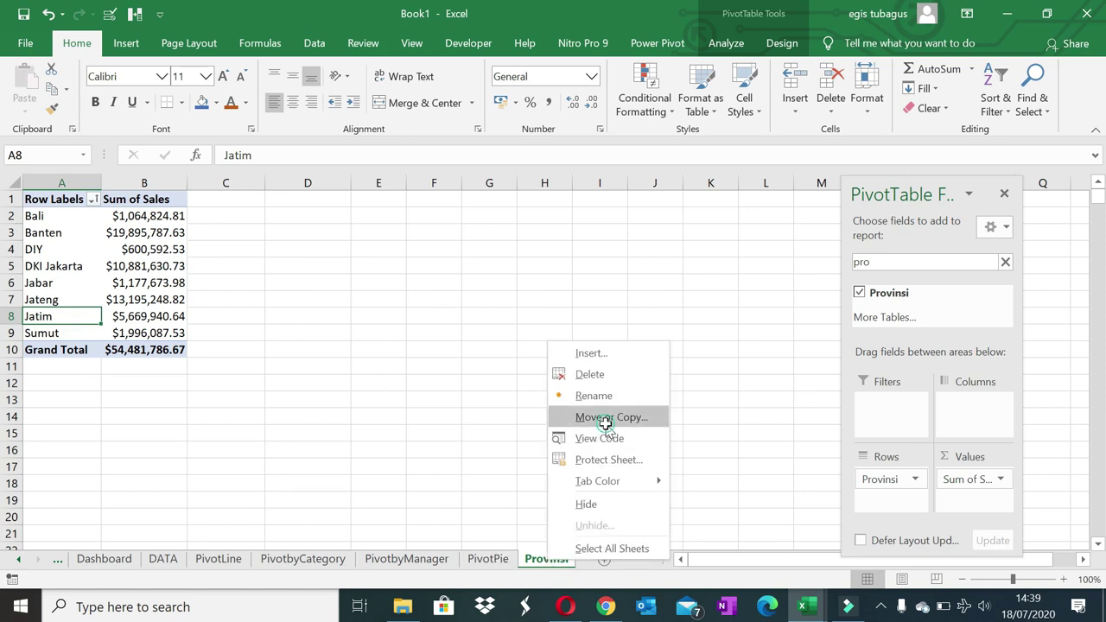
click(604, 418)
click(482, 493)
scroll(534, 460, down, 1)
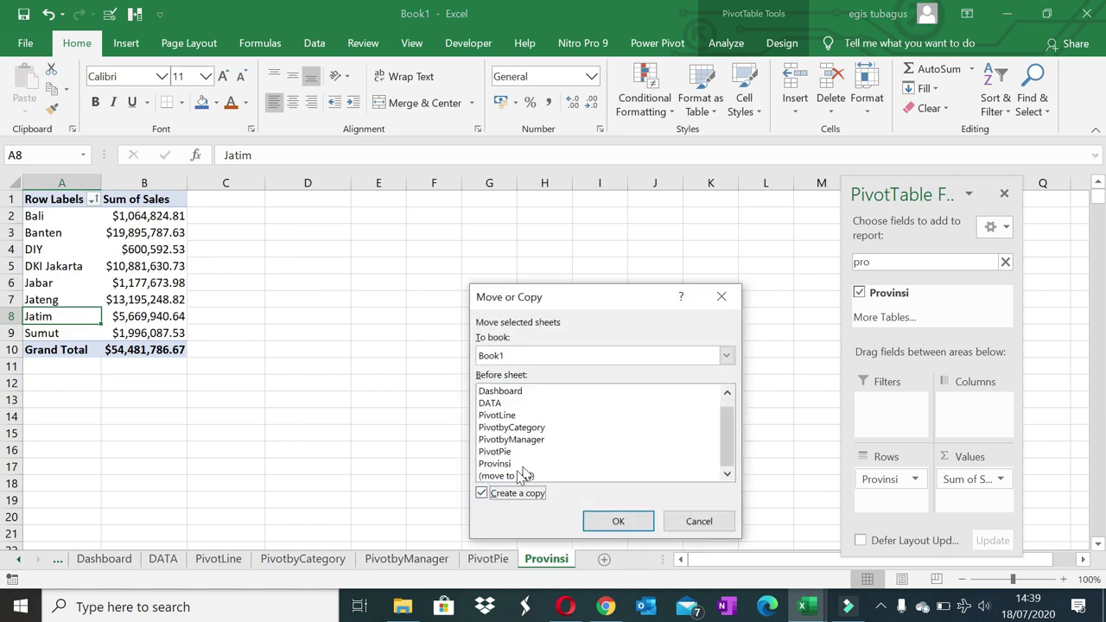
click(518, 475)
click(622, 527)
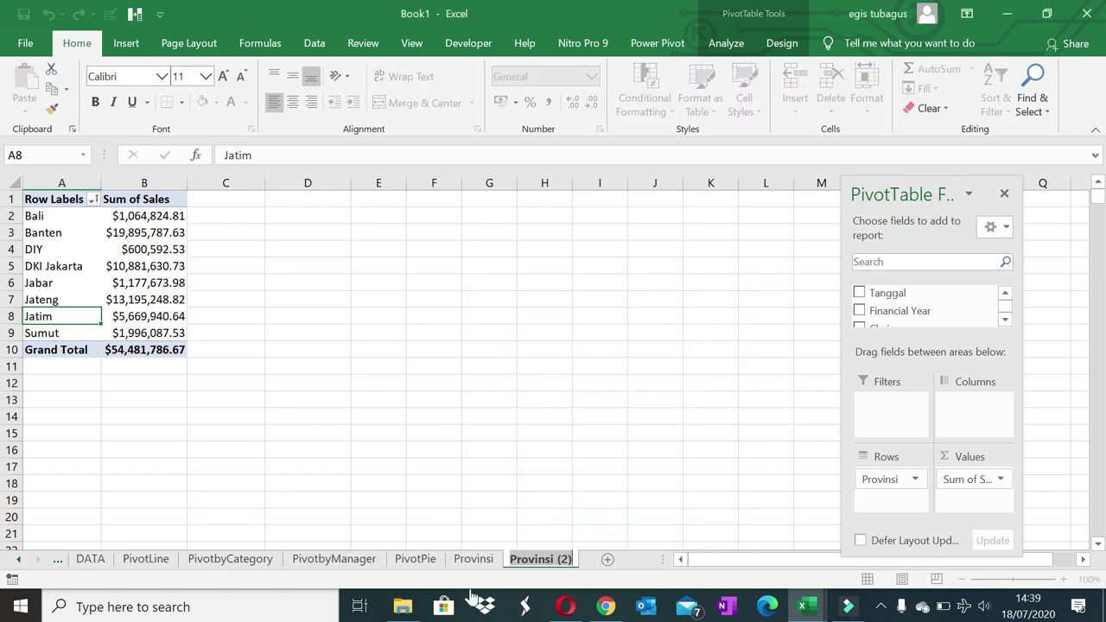
- Name the copied sheet 'Sparkline', then return to the Sheet2 sales dashboard
text(Sparkline)
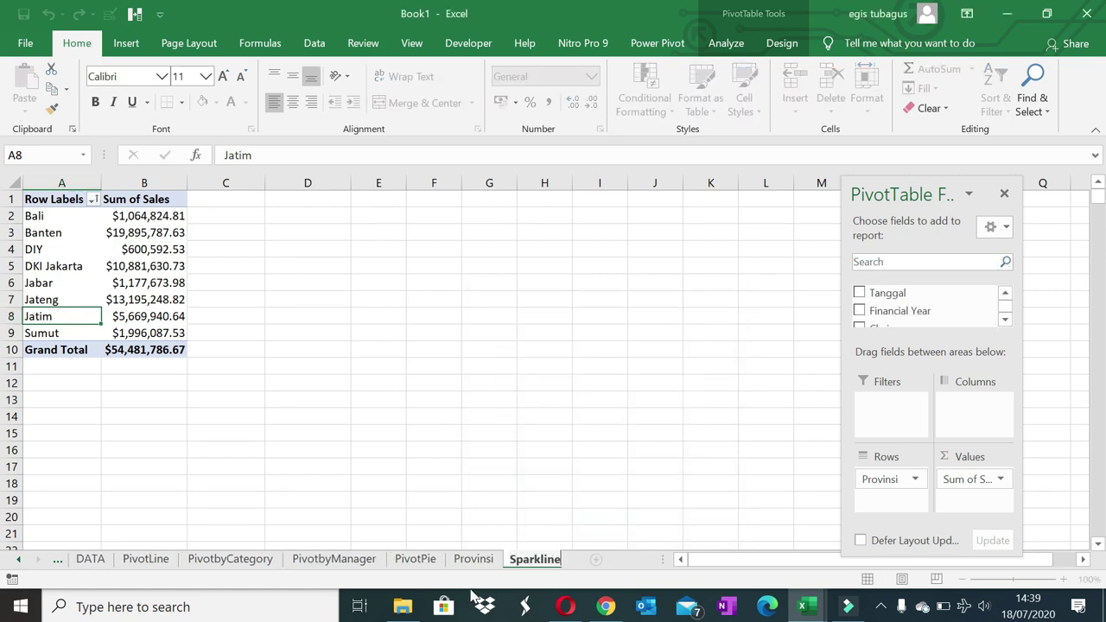
click(445, 465)
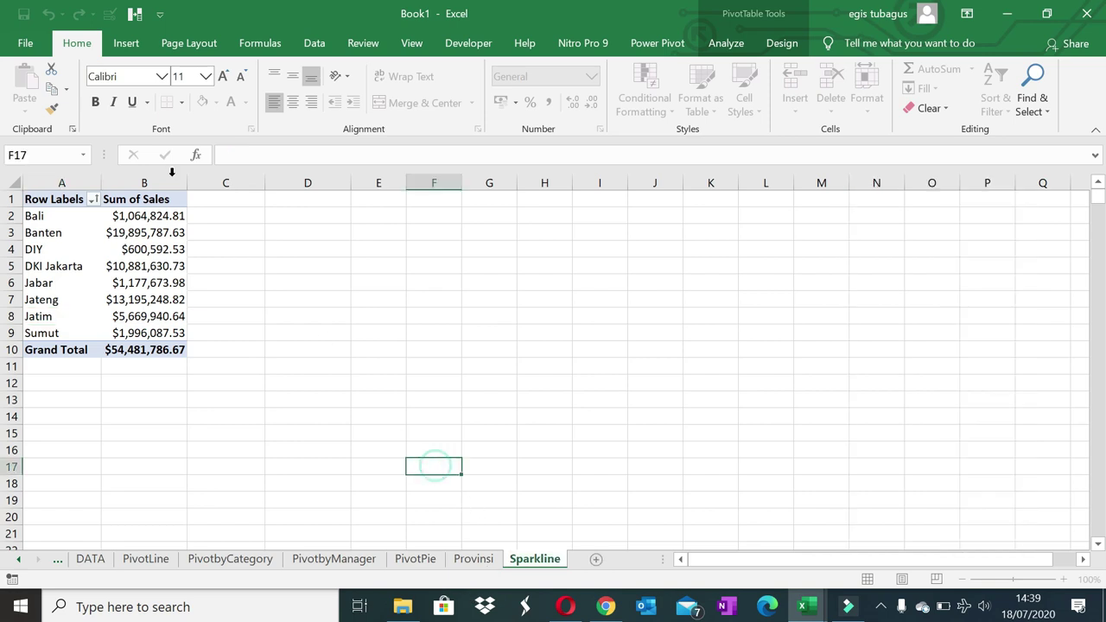
click(147, 262)
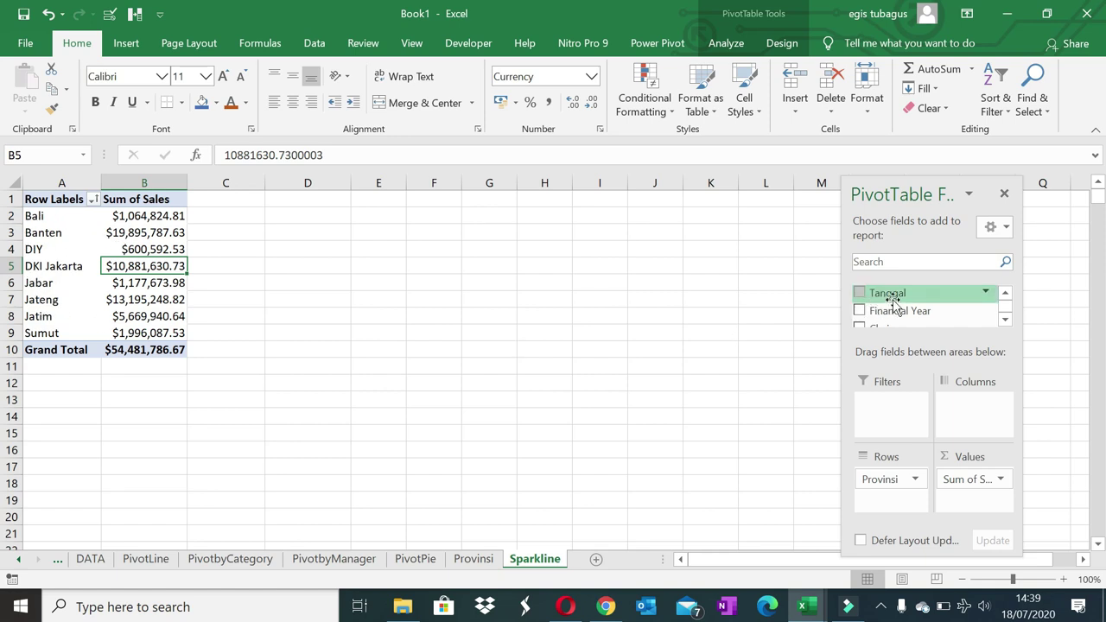
click(19, 559)
click(87, 559)
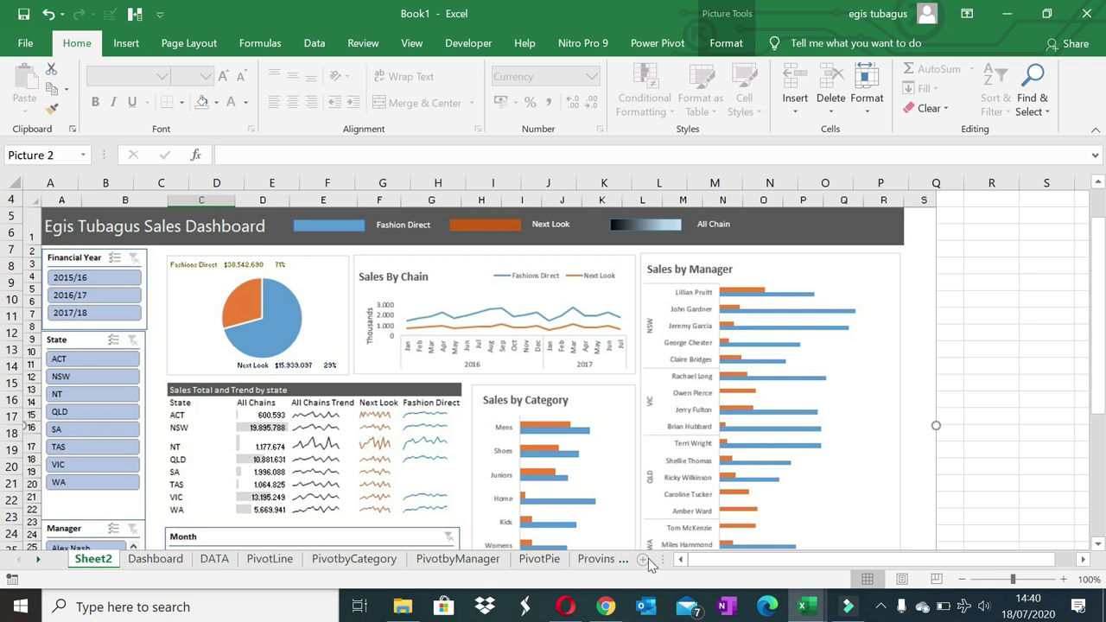
- On the Sparkline sheet, add Tanggal as a column field of the pivot table
click(38, 559)
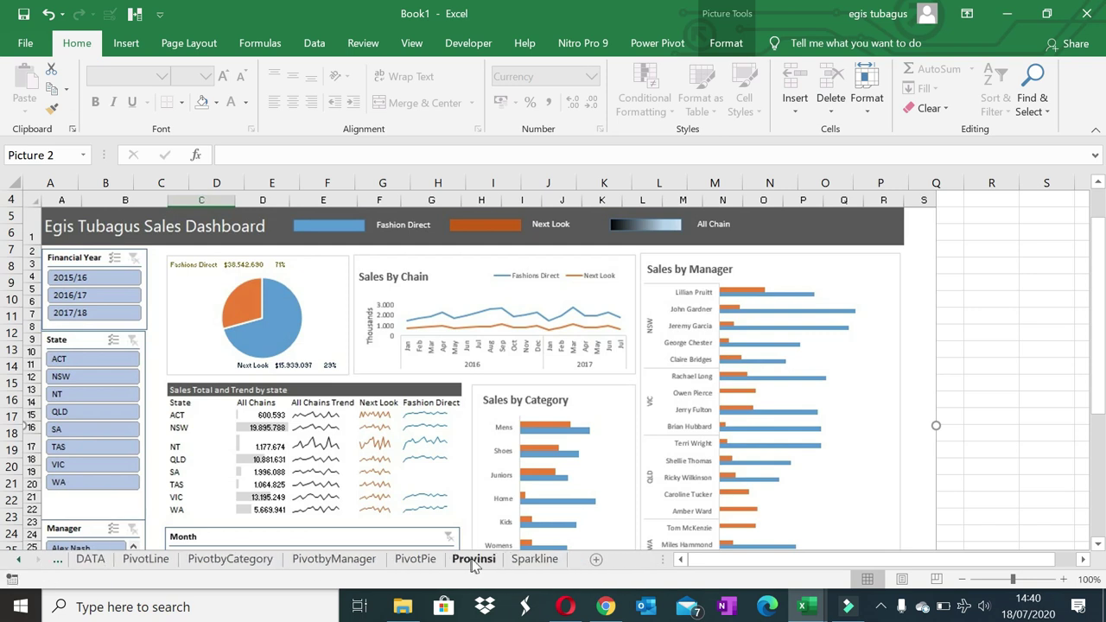
click(530, 560)
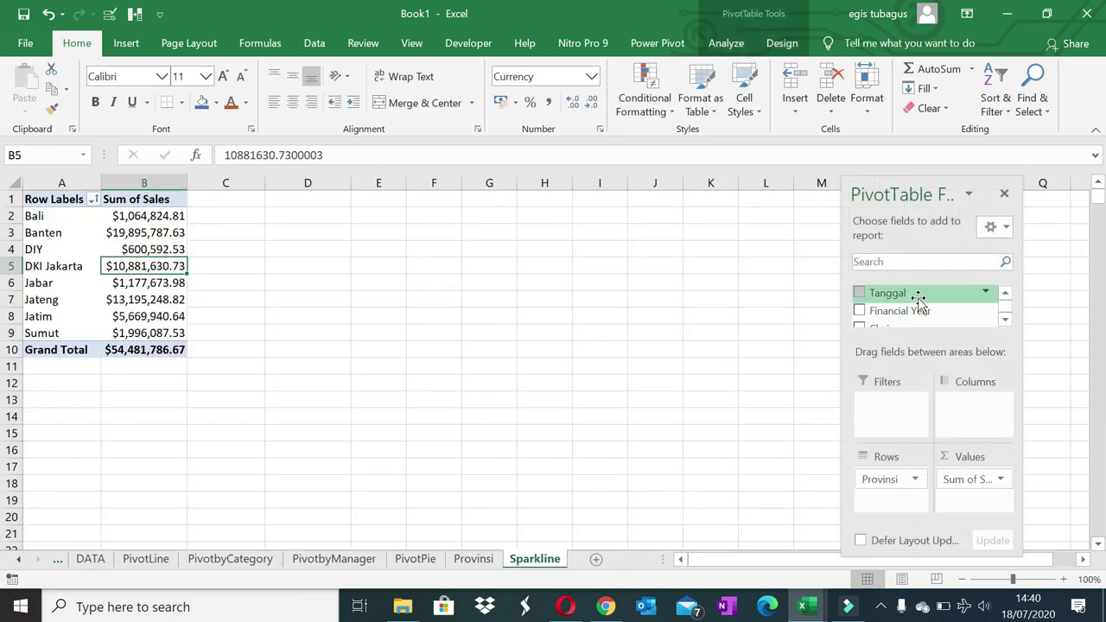
drag(903, 294, 971, 413)
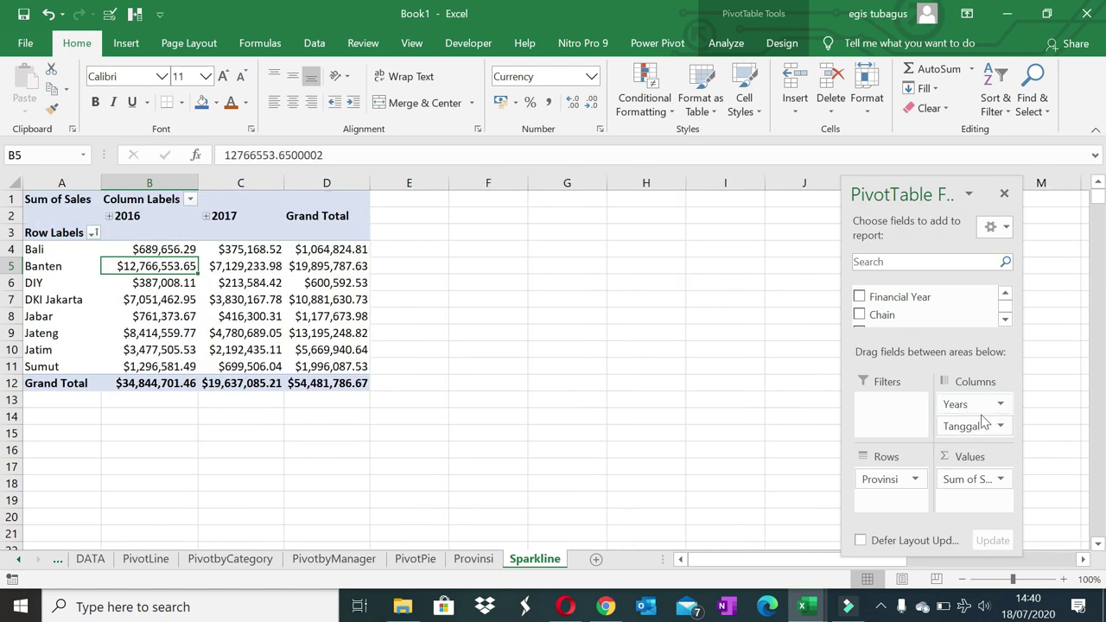
- Group the Tanggal dates in the pivot by months only
click(137, 215)
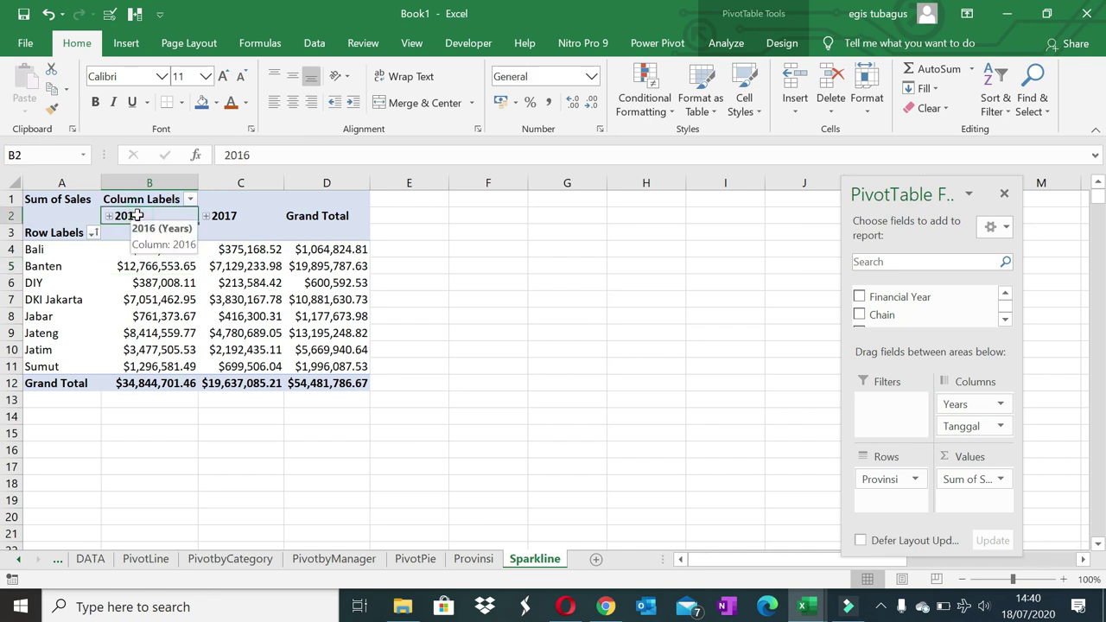
right_click(137, 215)
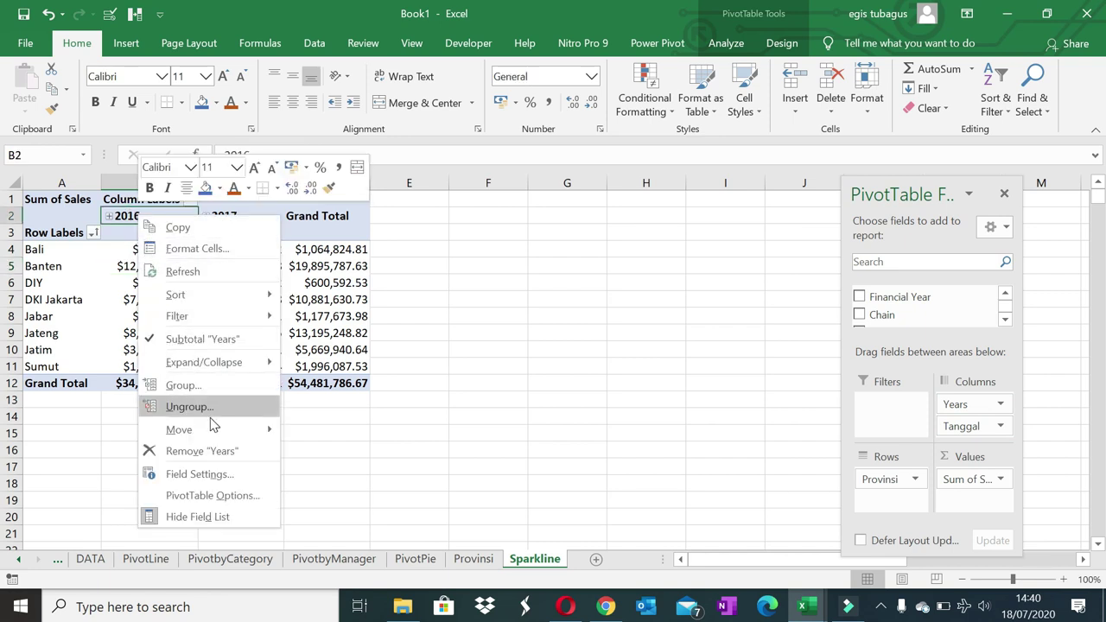
click(222, 386)
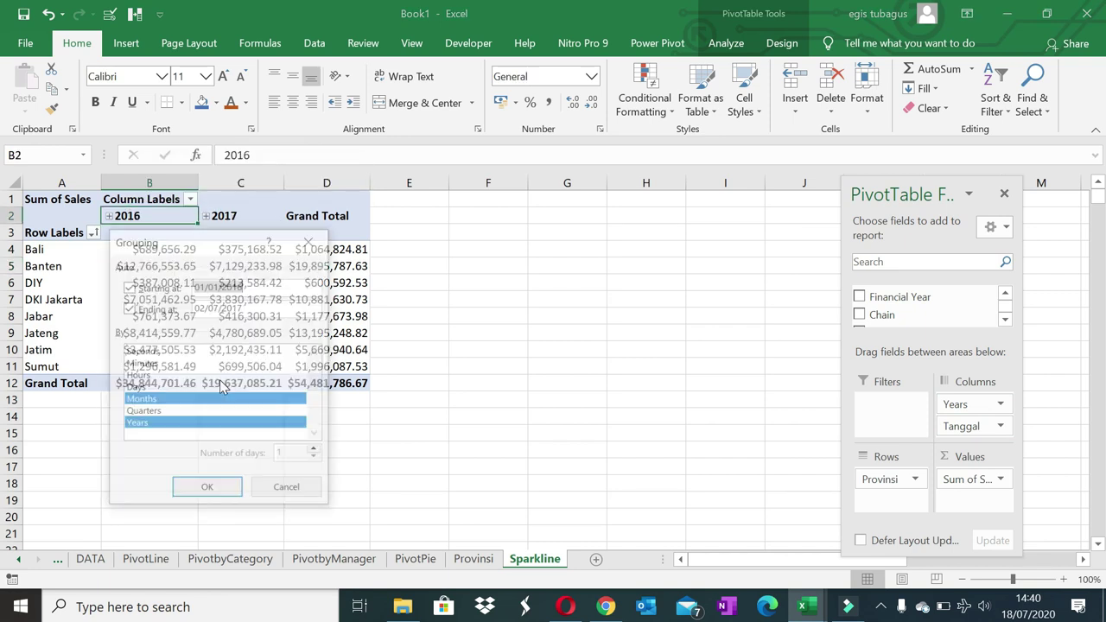
click(160, 423)
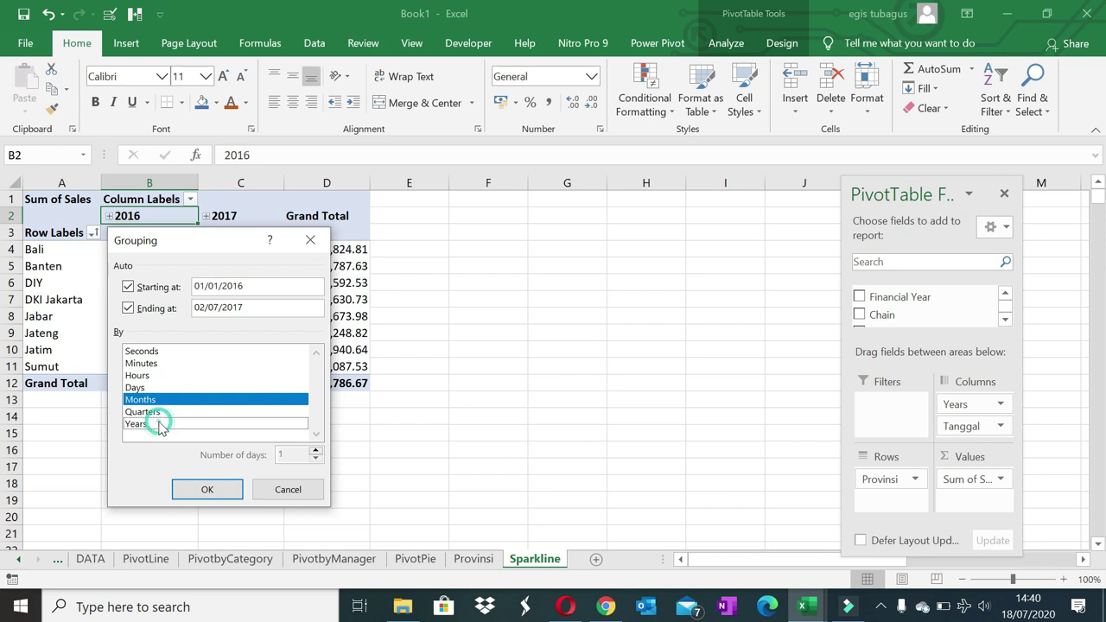
click(207, 489)
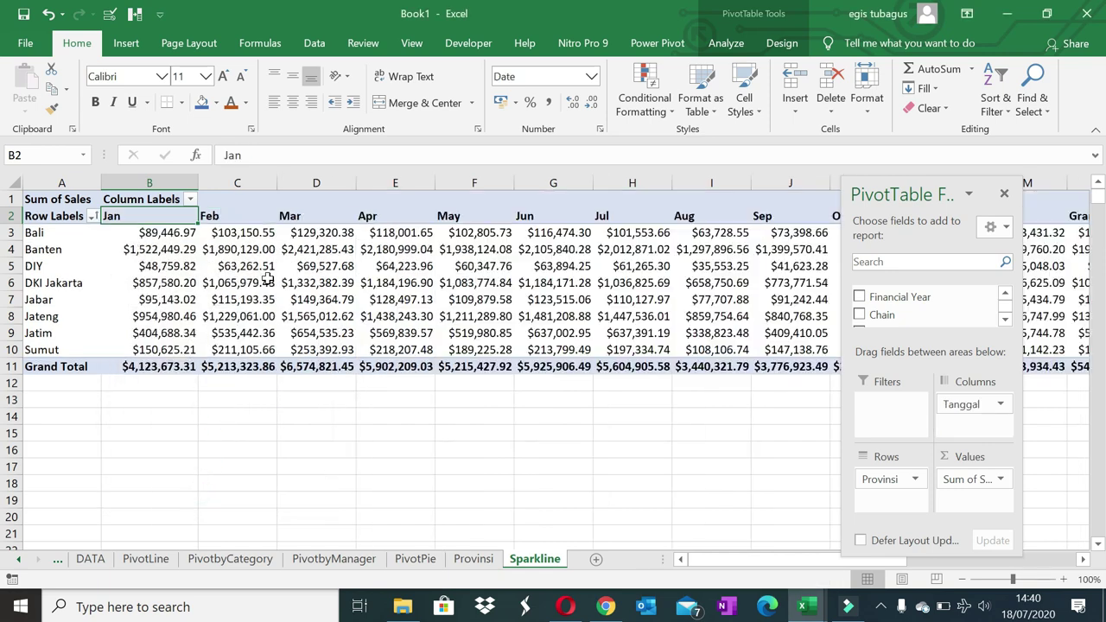
- Regroup the dates by Months and Years so months sit under 2016 and 2017
mouse_move(704, 561)
mouse_down()
mouse_move(800, 566)
mouse_move(764, 566)
mouse_up()
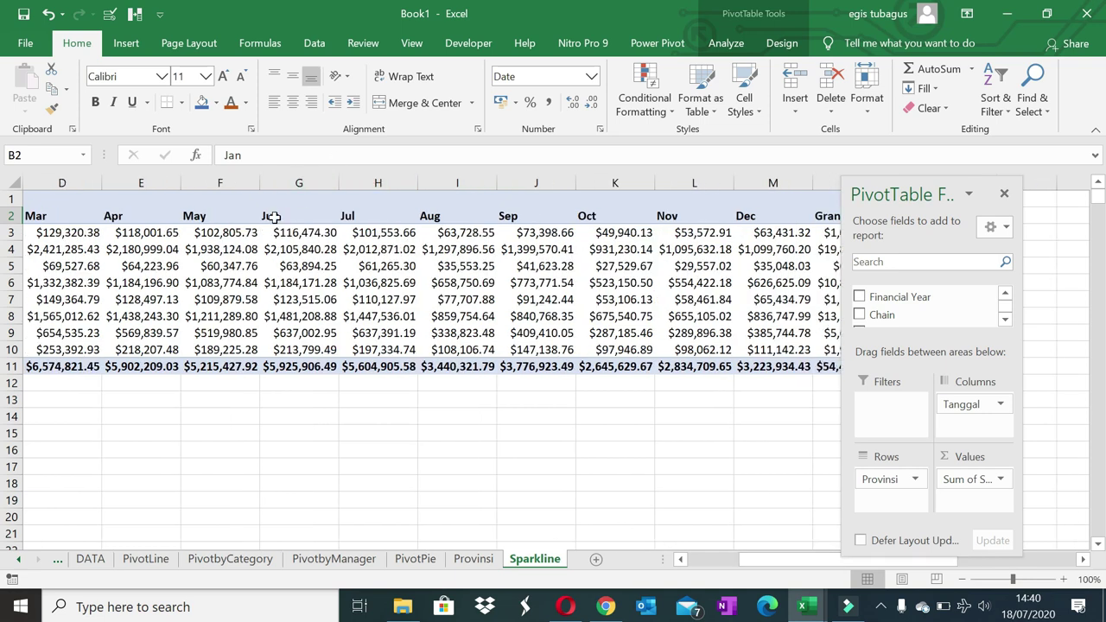
click(273, 217)
right_click(273, 217)
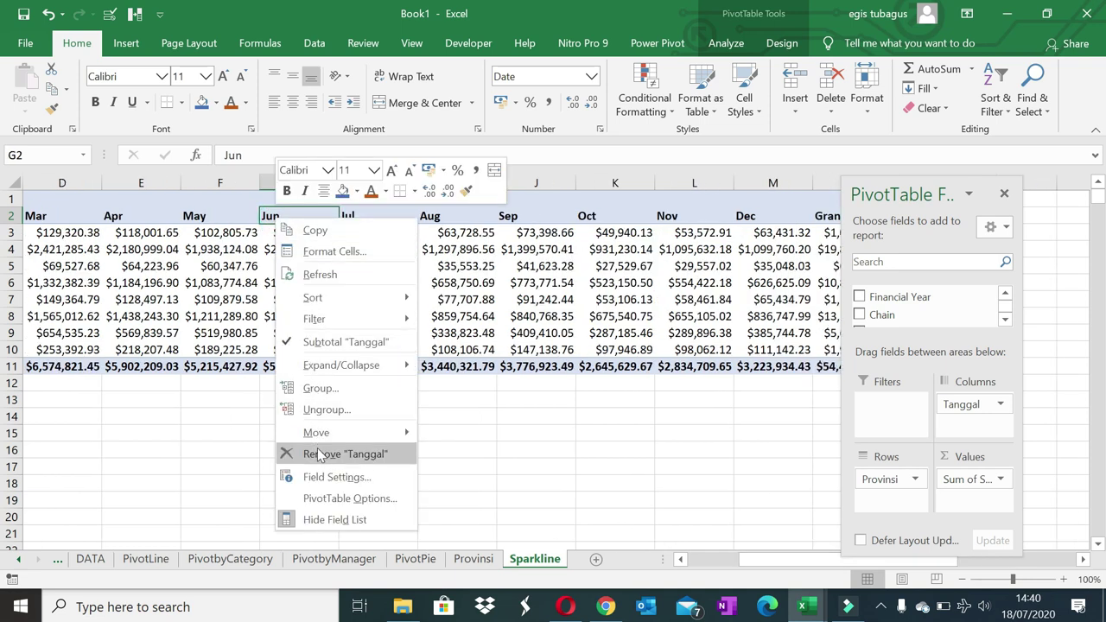
mouse_move(313, 297)
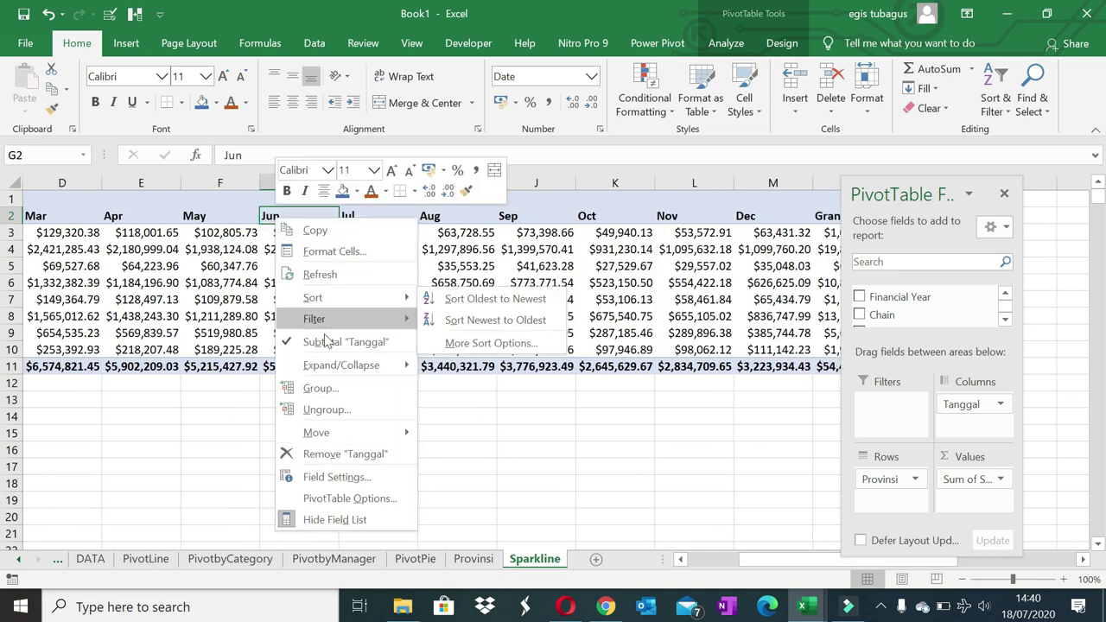
click(320, 388)
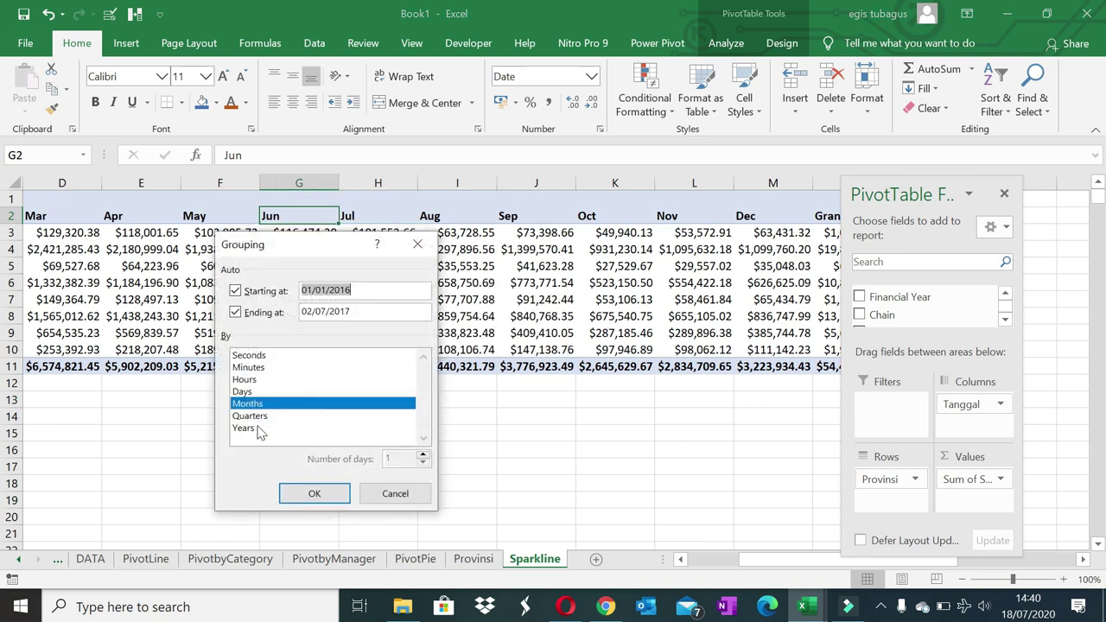
click(243, 429)
click(314, 493)
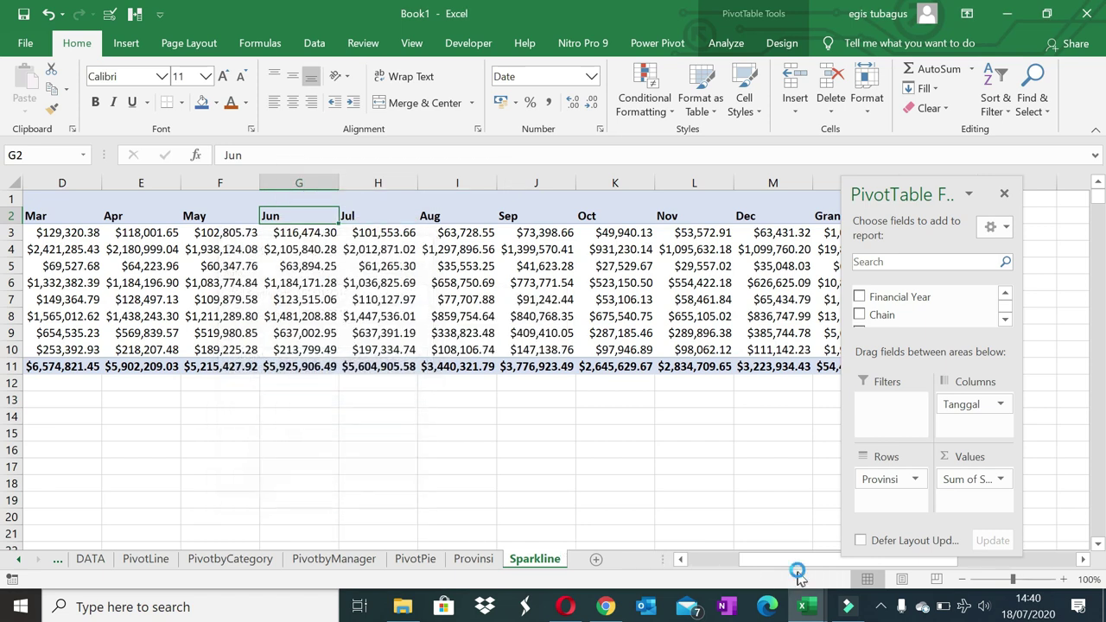
- Turn Grand Totals off for rows and columns and hide subtotals like 2016 Total
drag(797, 564, 875, 563)
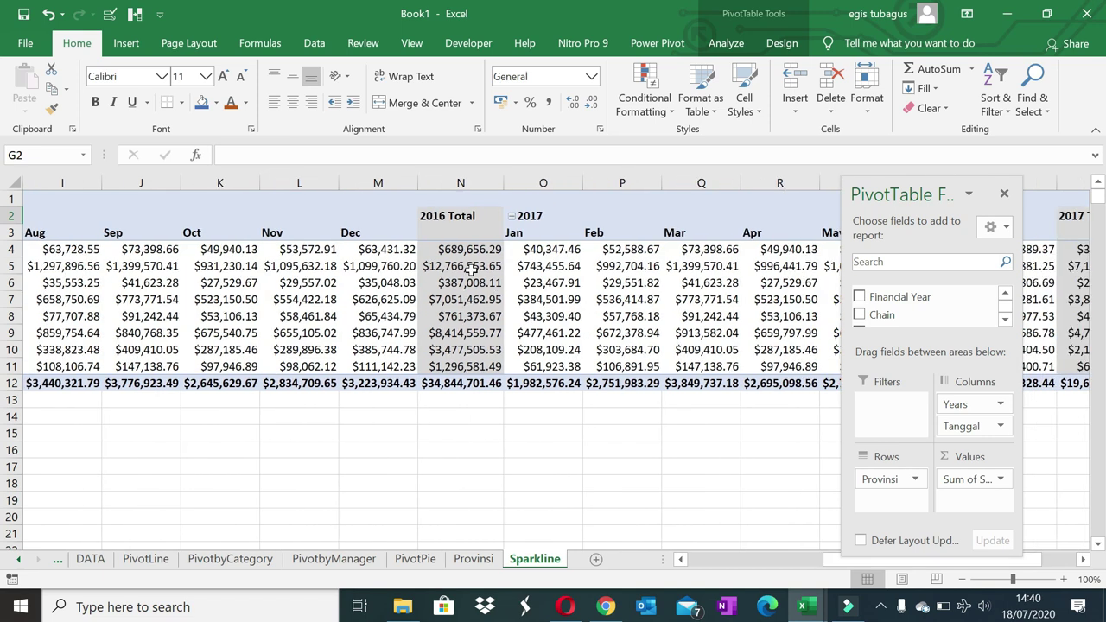
click(471, 269)
right_click(471, 270)
key(Escape)
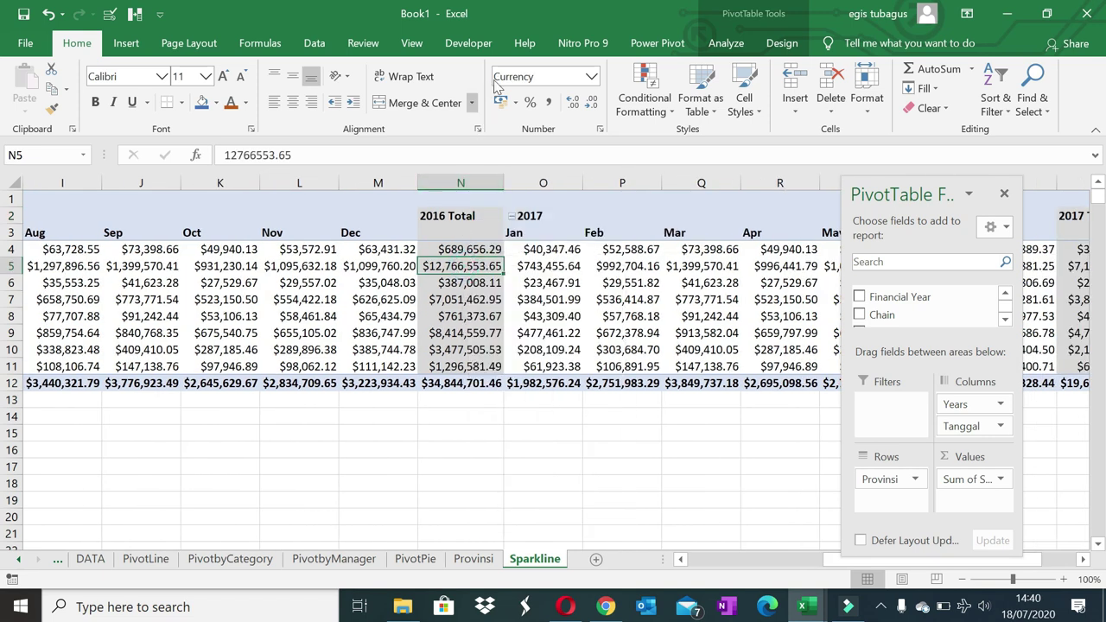
click(780, 44)
click(81, 115)
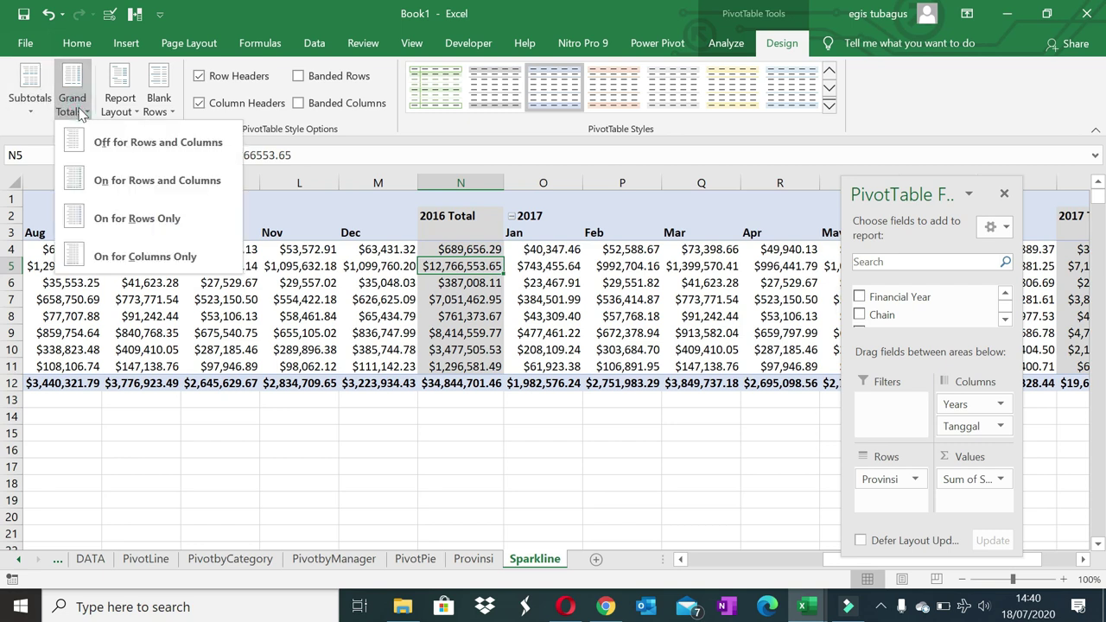
click(92, 145)
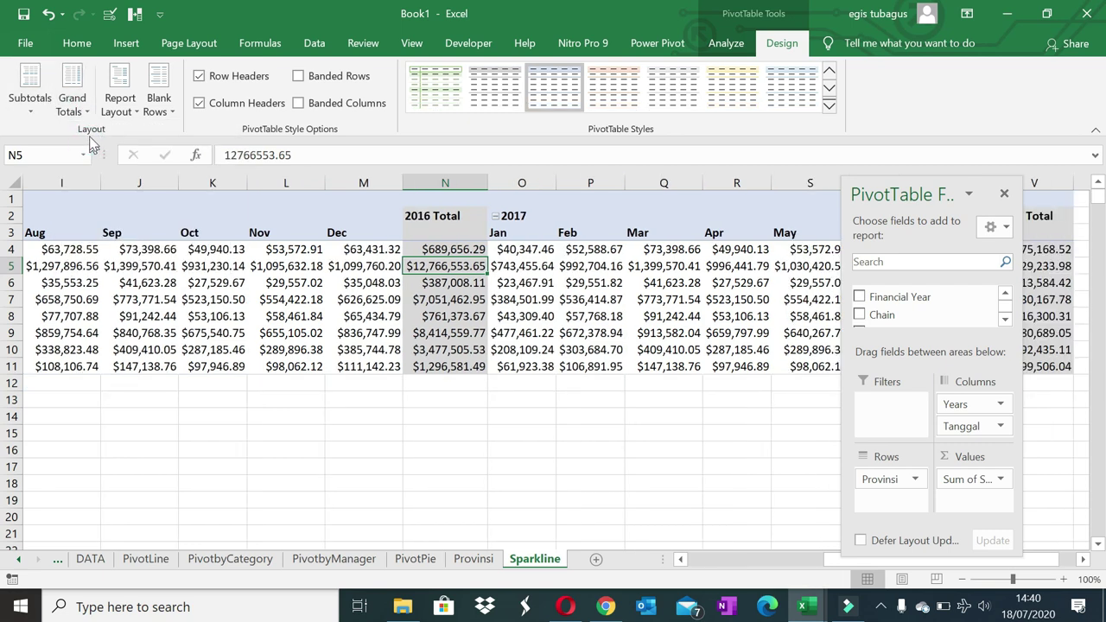
click(74, 104)
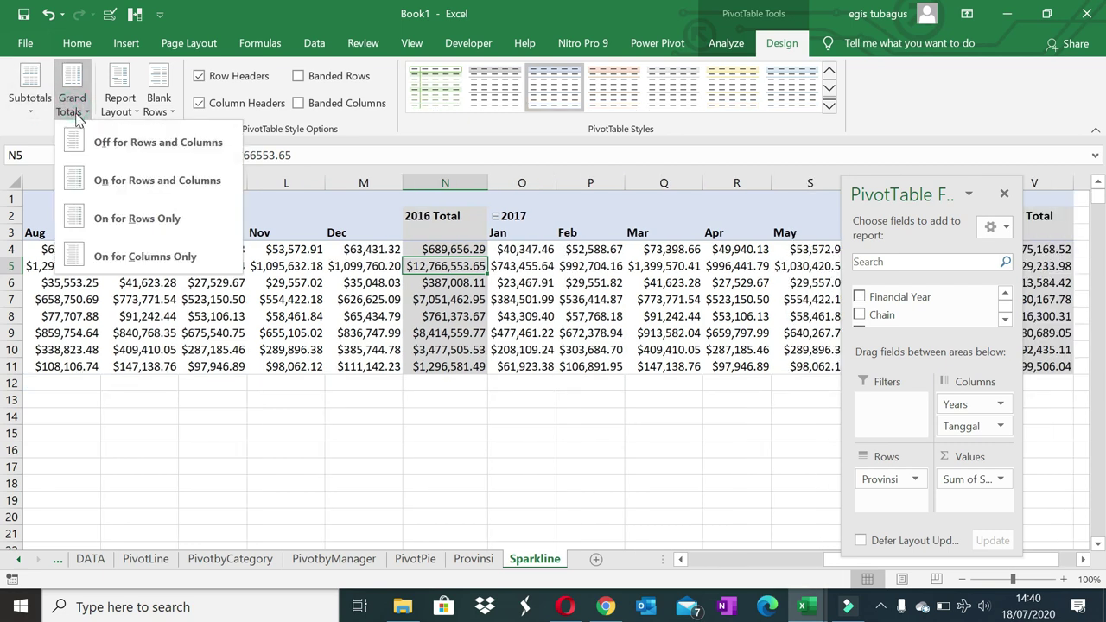
click(91, 143)
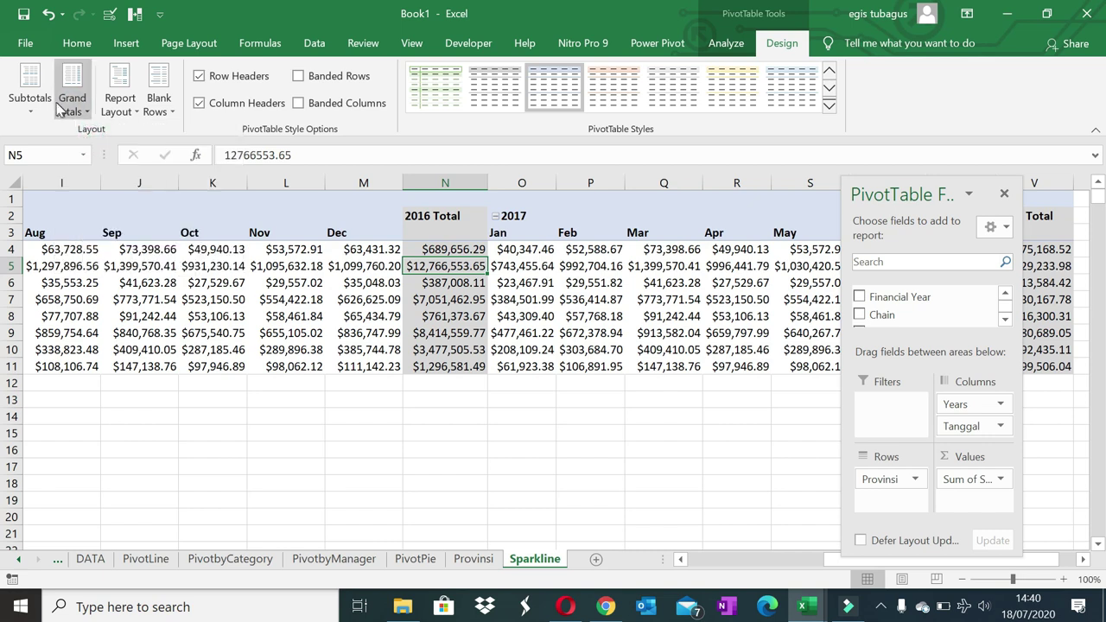
click(30, 111)
click(52, 142)
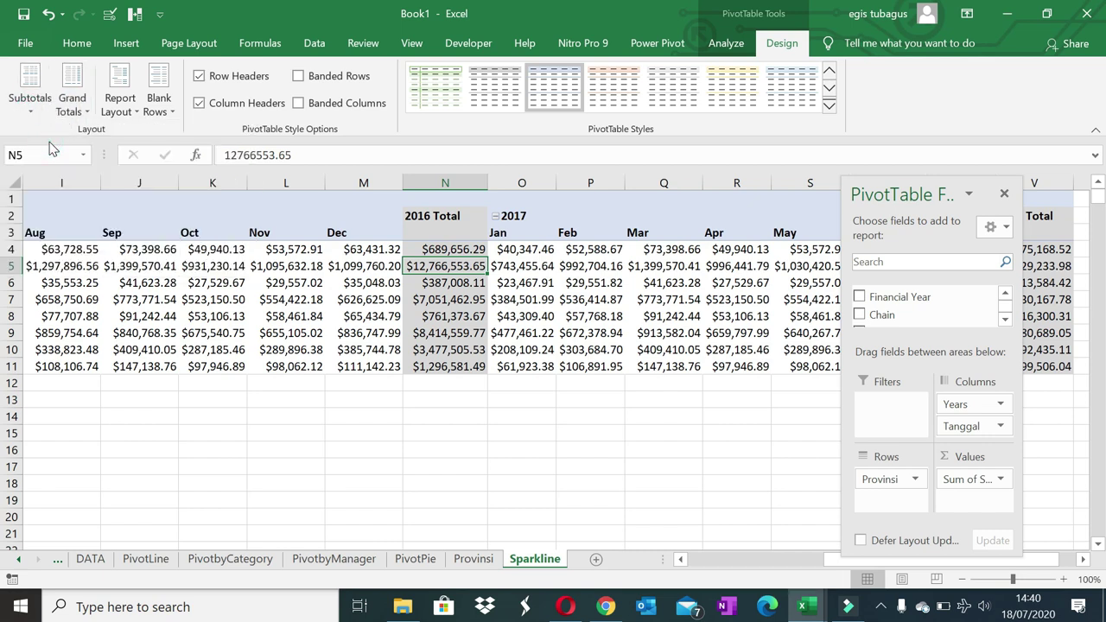
- Add Chain as a report filter of the Sparkline pivot
drag(826, 562, 886, 562)
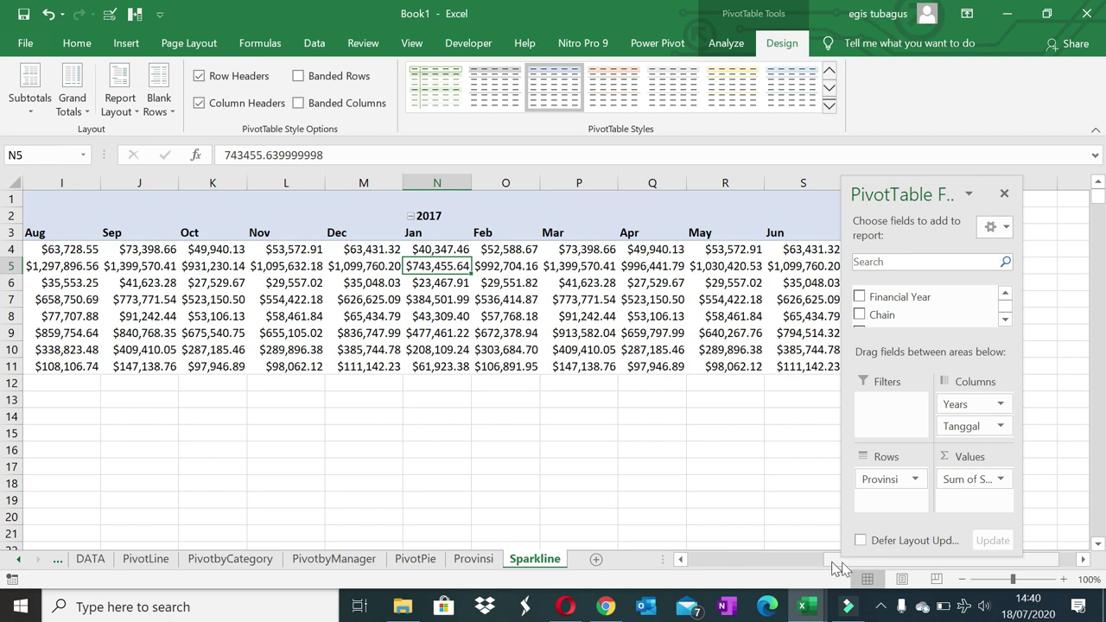
drag(620, 562, 441, 560)
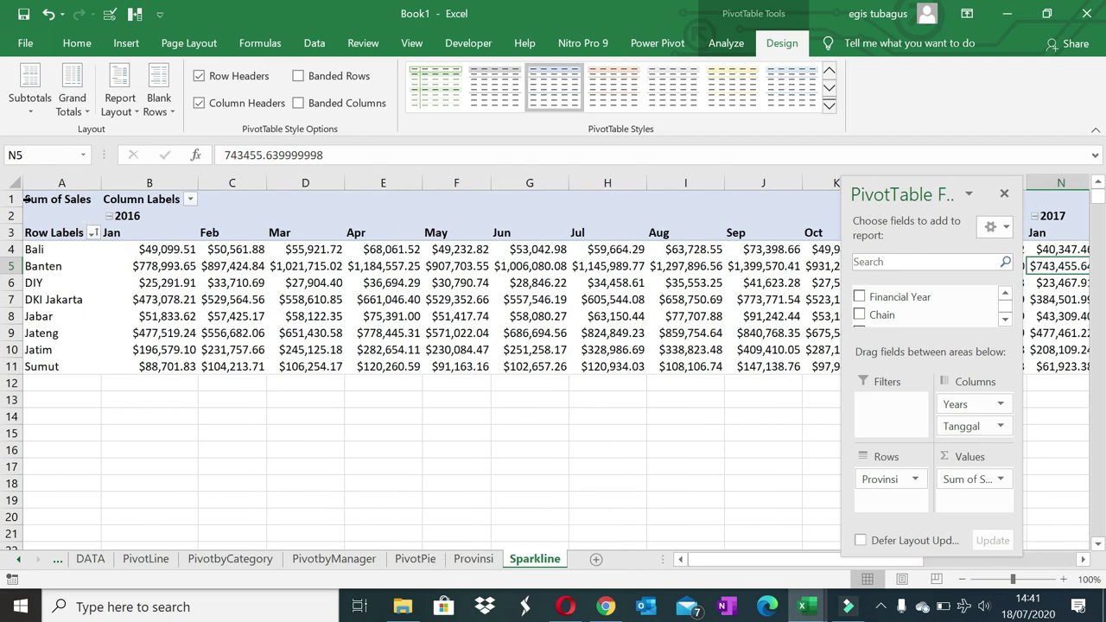
mouse_move(882, 314)
mouse_down()
mouse_move(878, 417)
mouse_move(885, 406)
mouse_up()
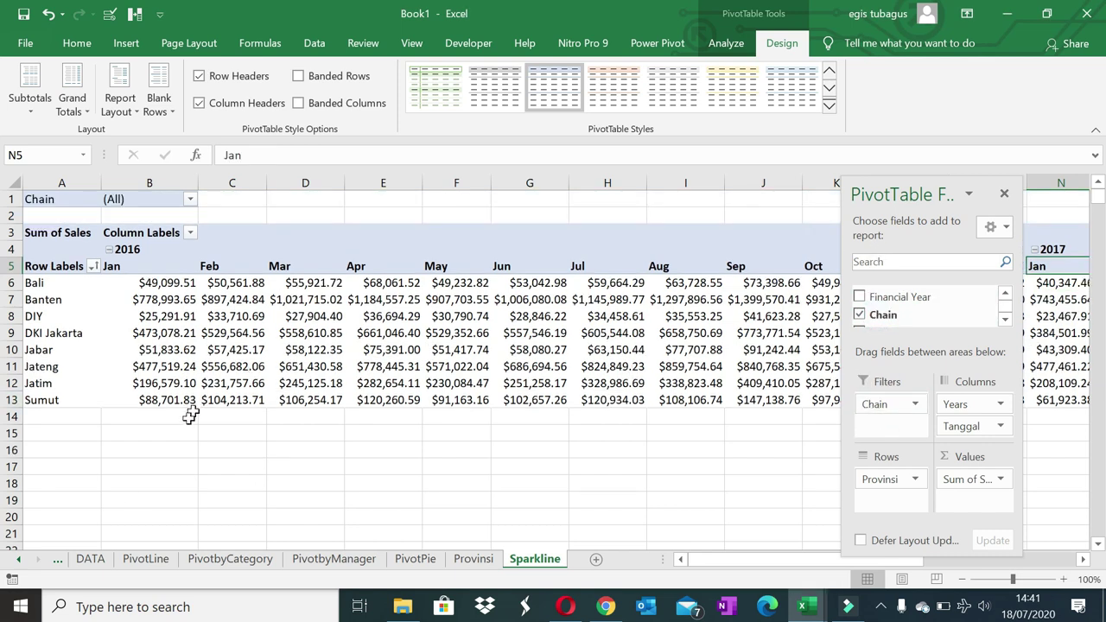
- Copy the pivot table in rows 1-13 and paste copies at rows 15 and 29
click(11, 400)
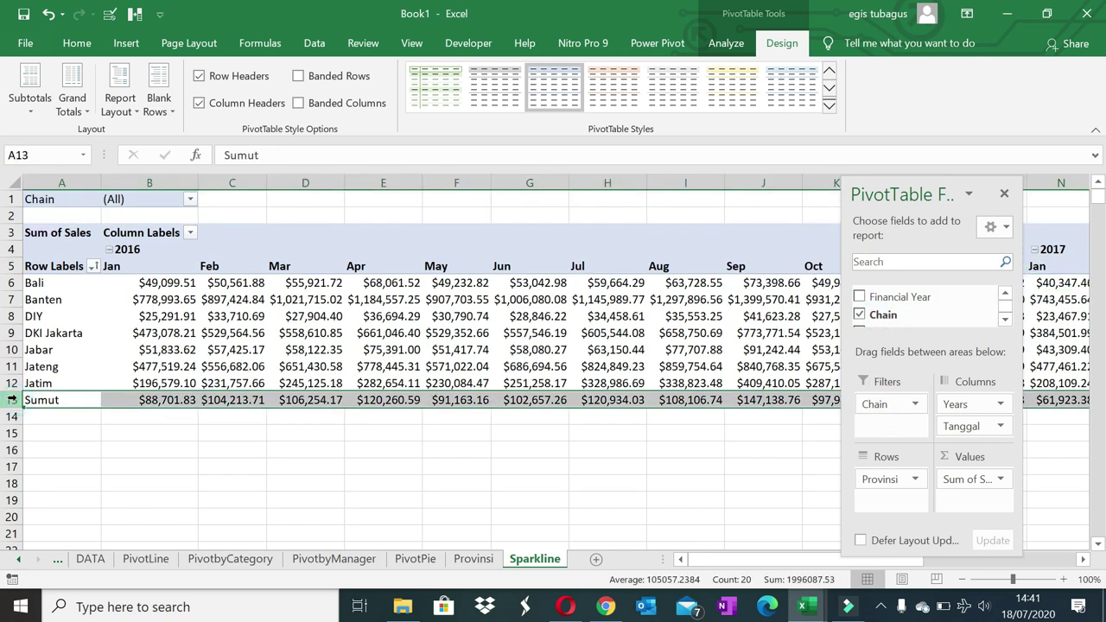
shift+click(11, 199)
key(ctrl+c)
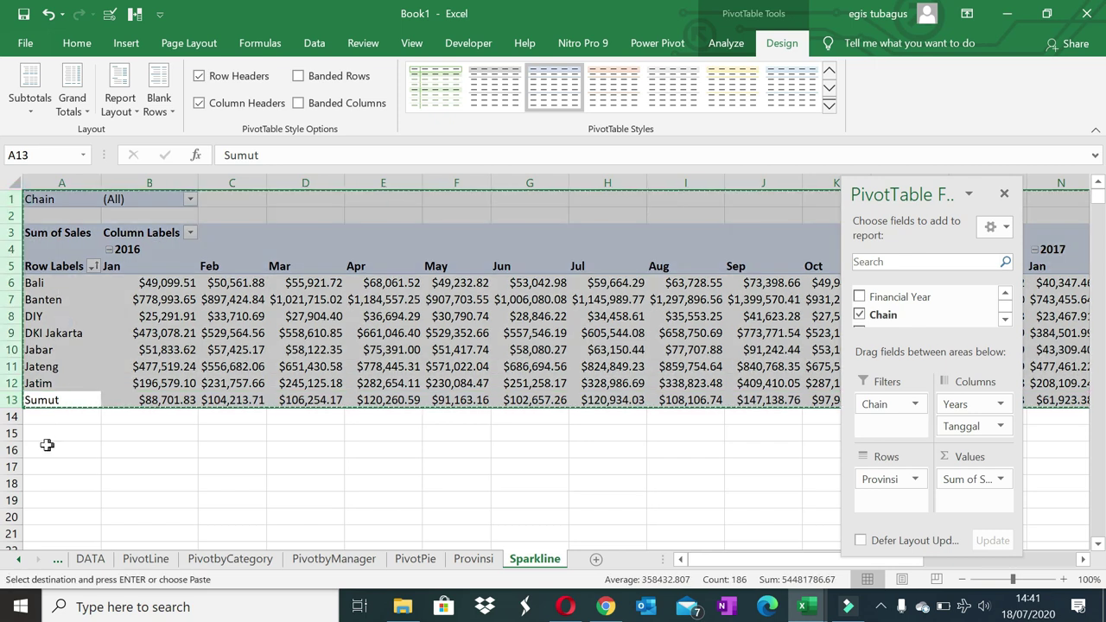
click(11, 433)
key(ctrl+v)
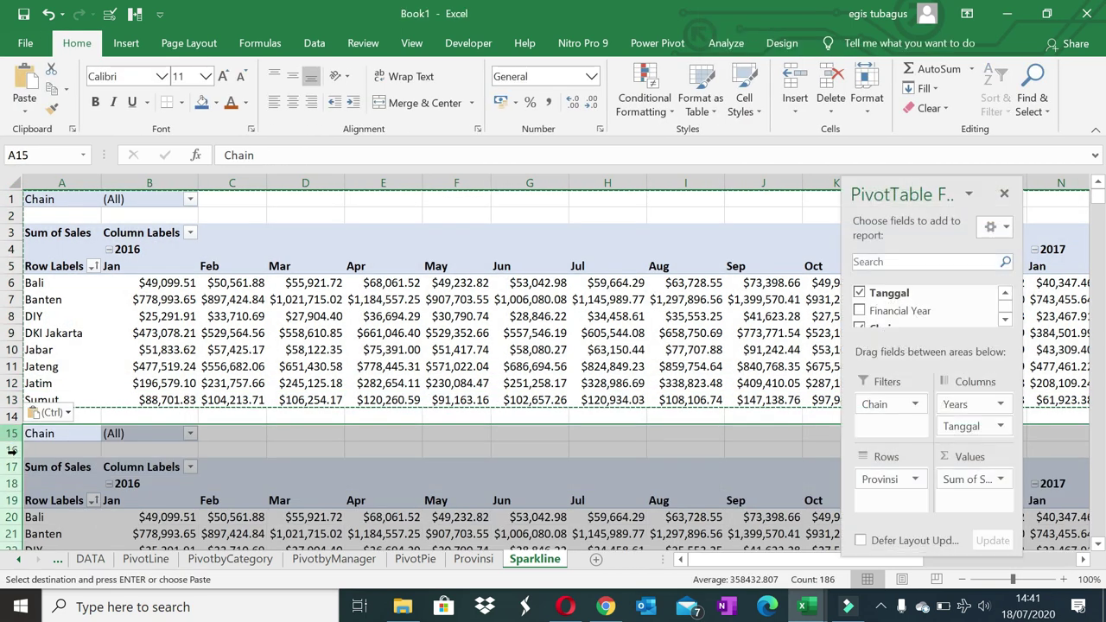
scroll(26, 467, down, 3)
scroll(26, 466, down, 1)
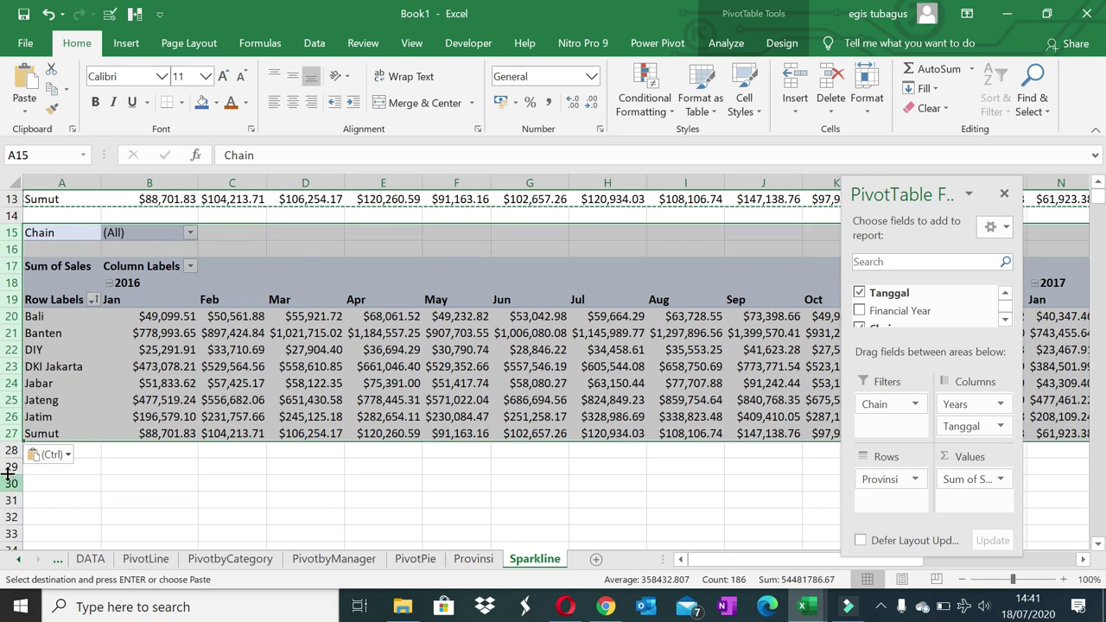
click(8, 468)
key(ctrl+v)
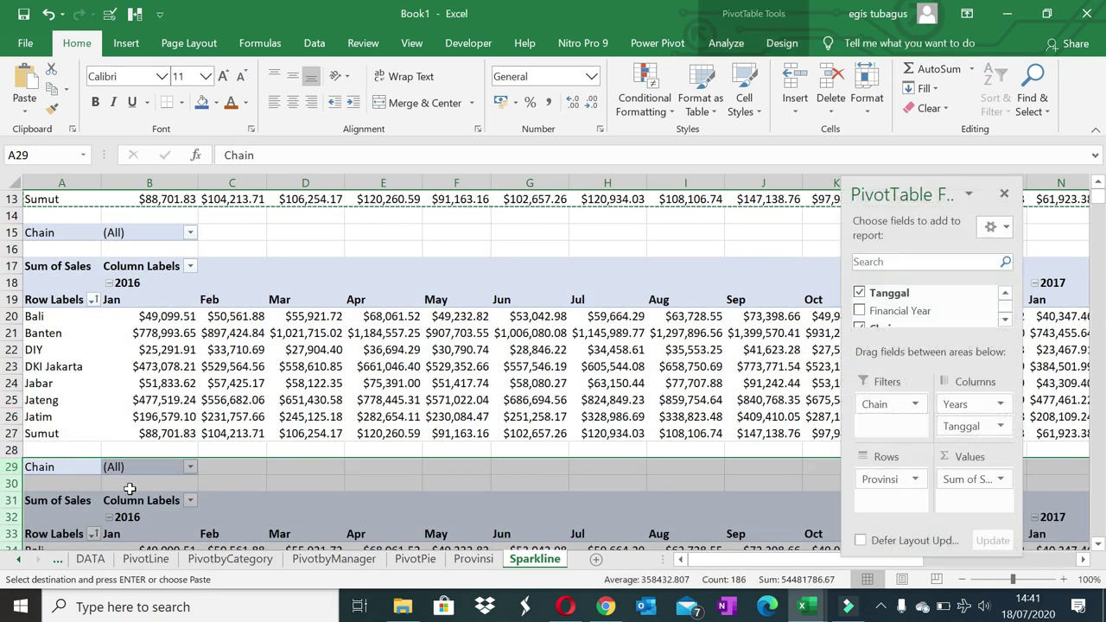
scroll(129, 489, down, 1)
scroll(104, 388, up, 1)
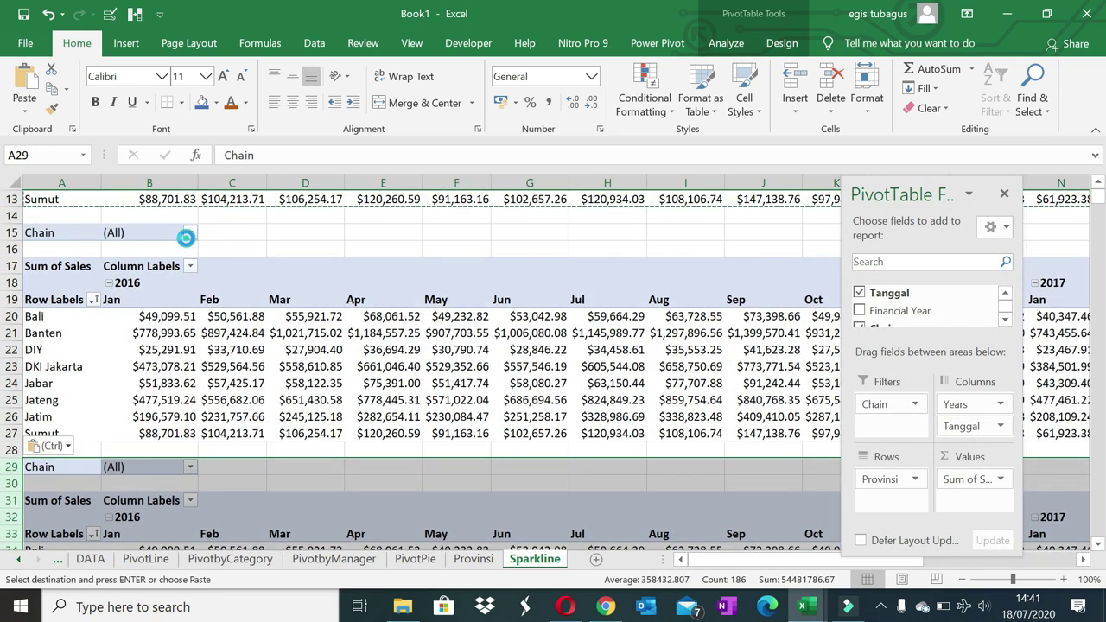
- Set the Chain filter to Alpha Store on the upper pivot and Beta Store on the lower
click(187, 235)
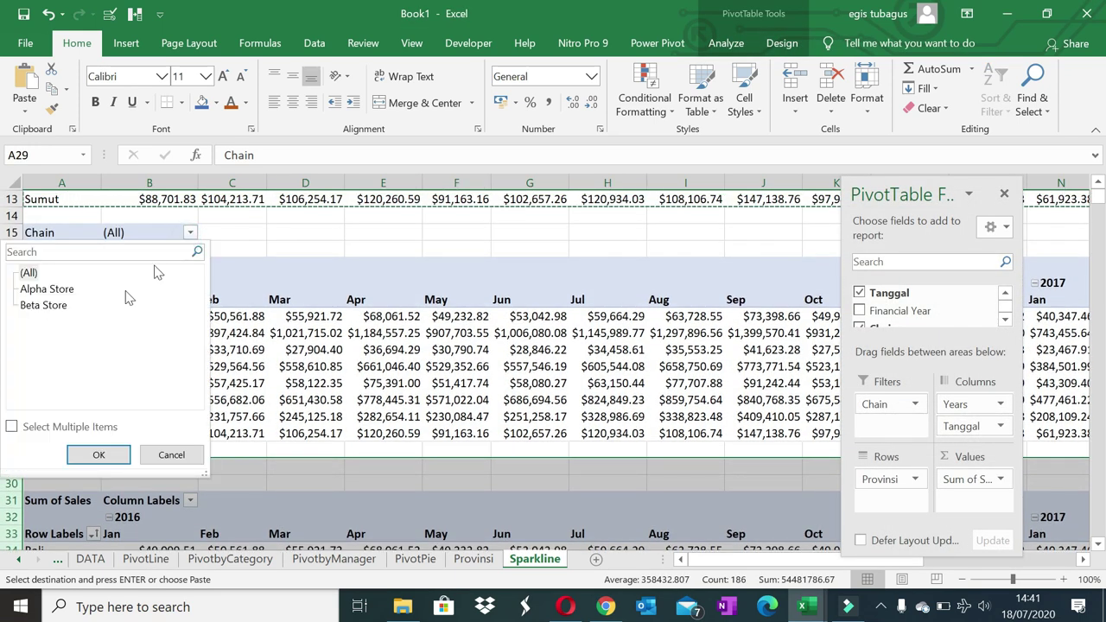
click(47, 291)
click(79, 451)
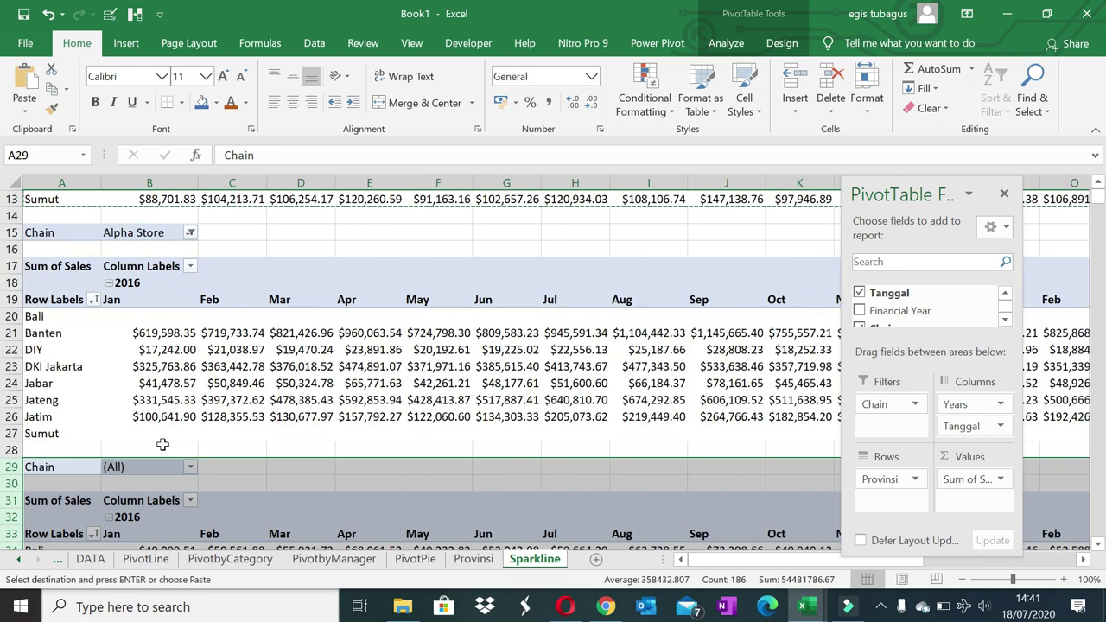
click(190, 467)
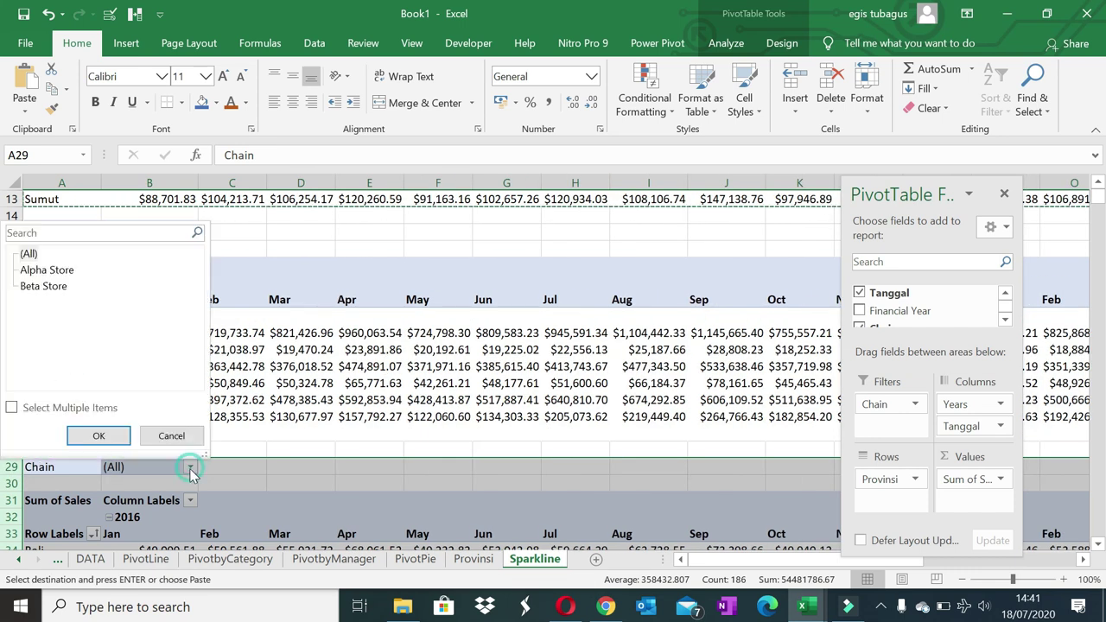
click(45, 286)
click(96, 435)
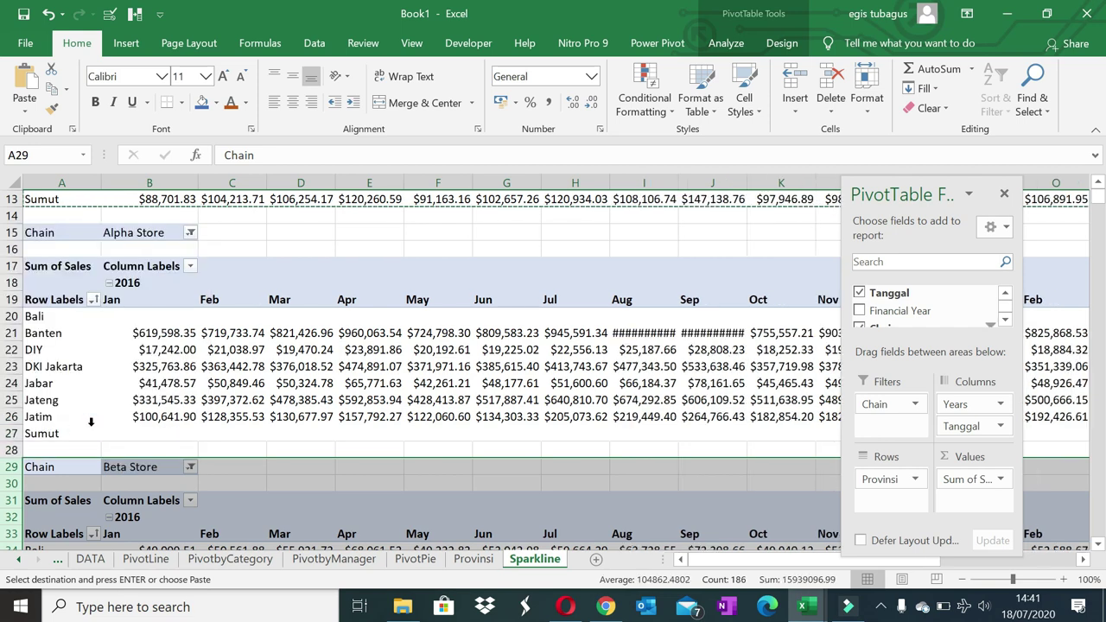
scroll(136, 466, down, 2)
scroll(137, 466, down, 2)
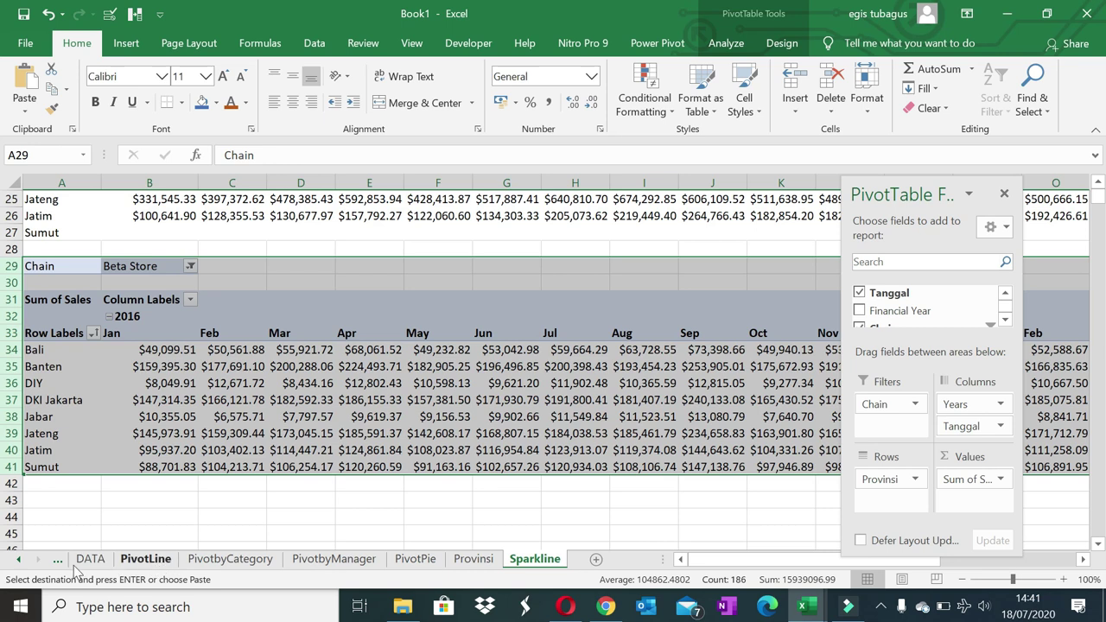
- Move the Dashboard sheet to sit right after PivotPie
click(17, 559)
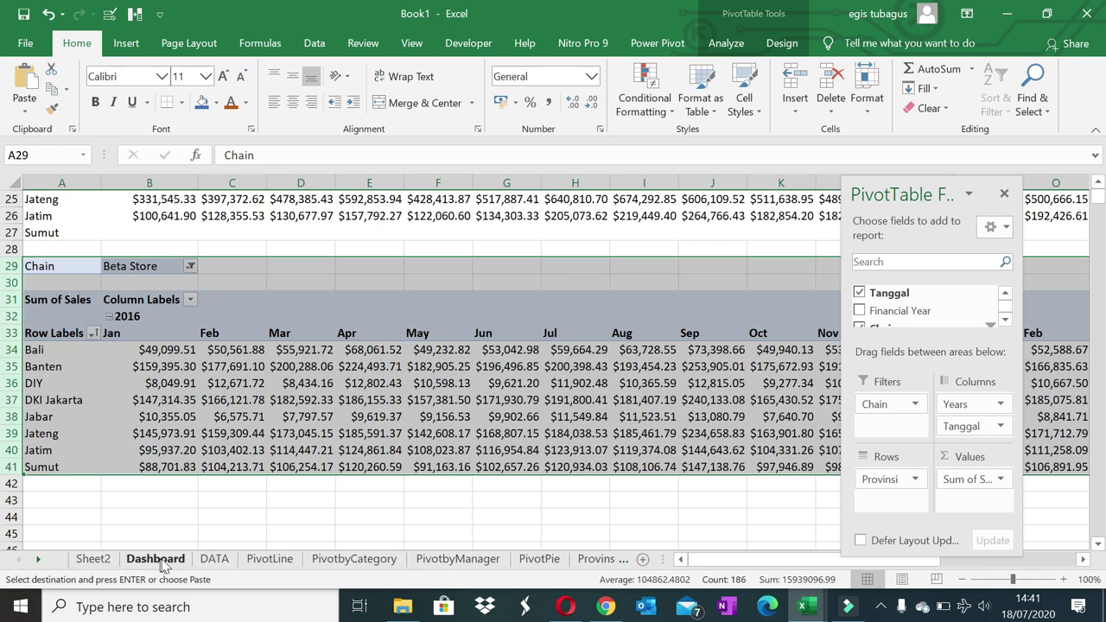
click(164, 561)
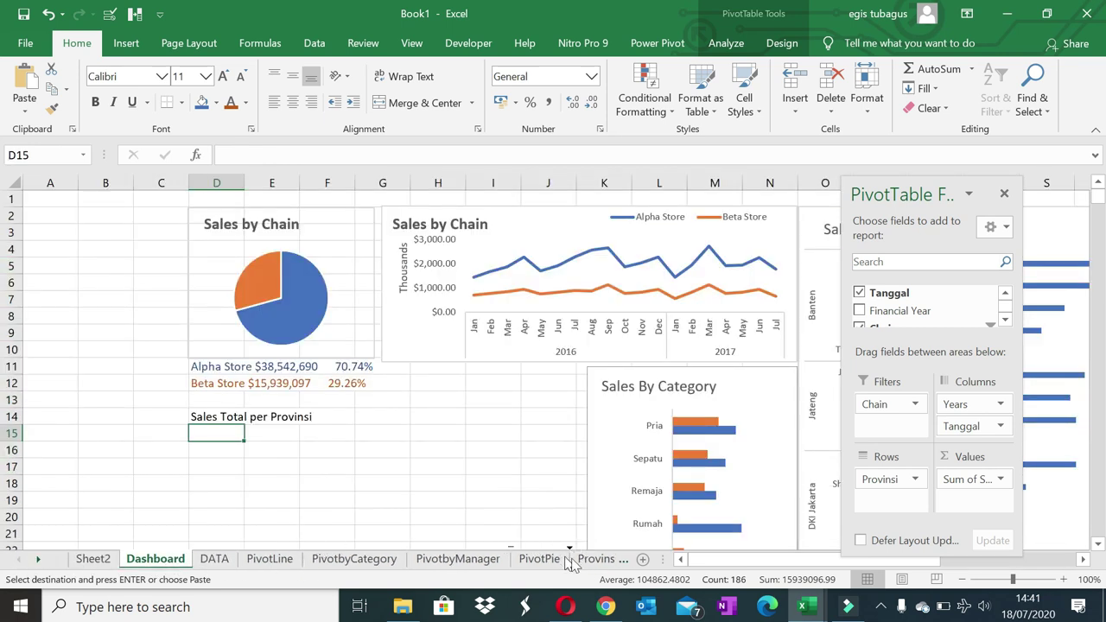
drag(316, 540, 577, 558)
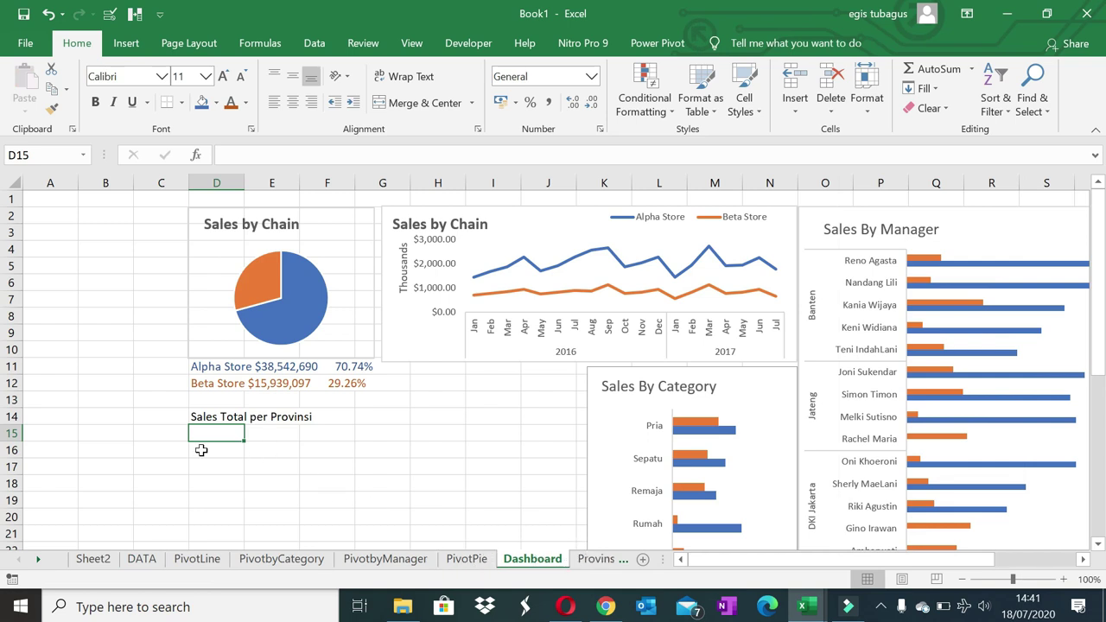
- Enter =Provinsi!A2 in D15 and fill down to D22, listing Bali through Sumut
text(=)
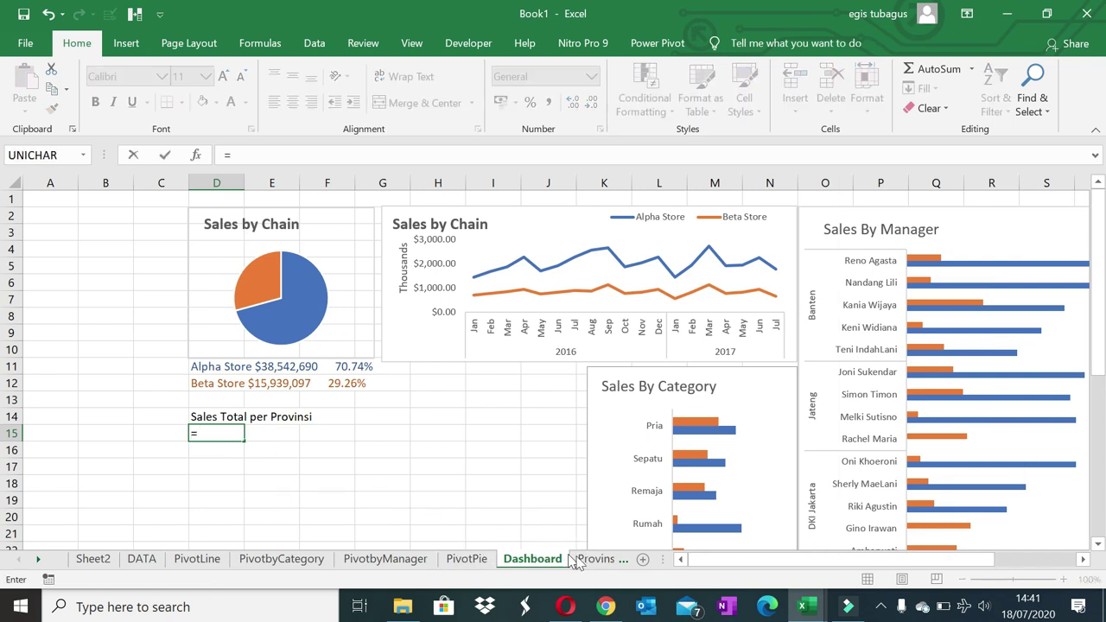
click(575, 558)
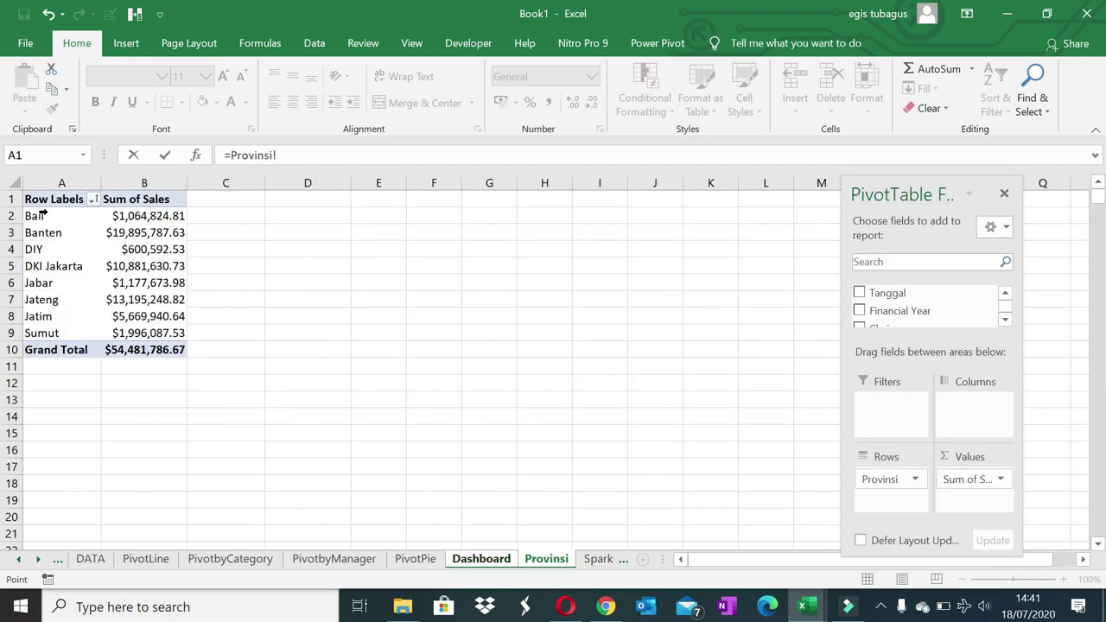
click(38, 216)
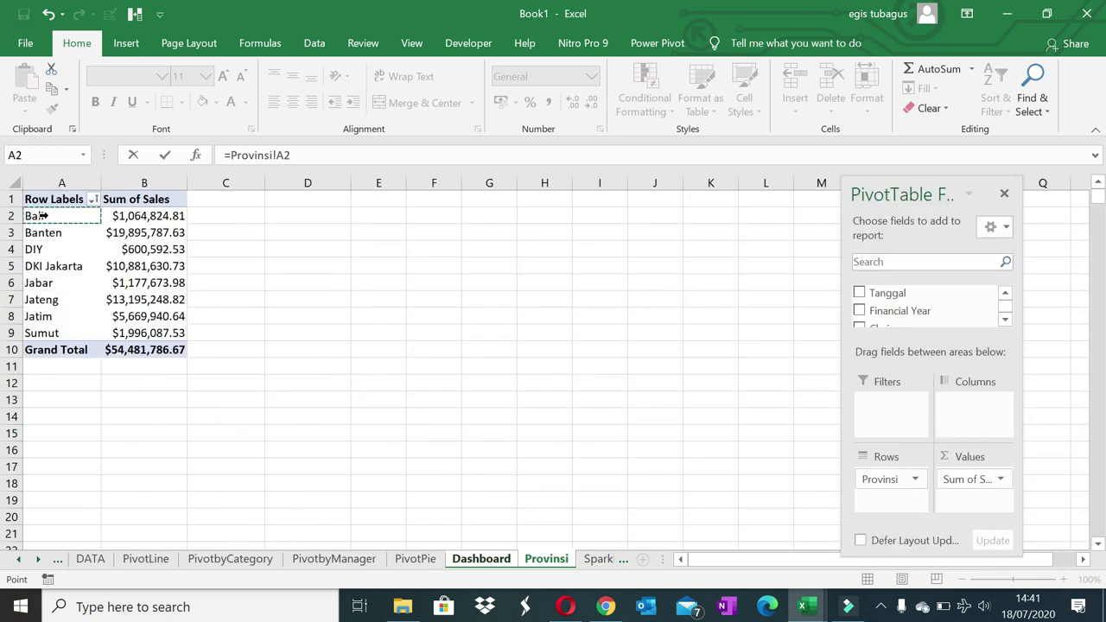
key(Return)
click(231, 435)
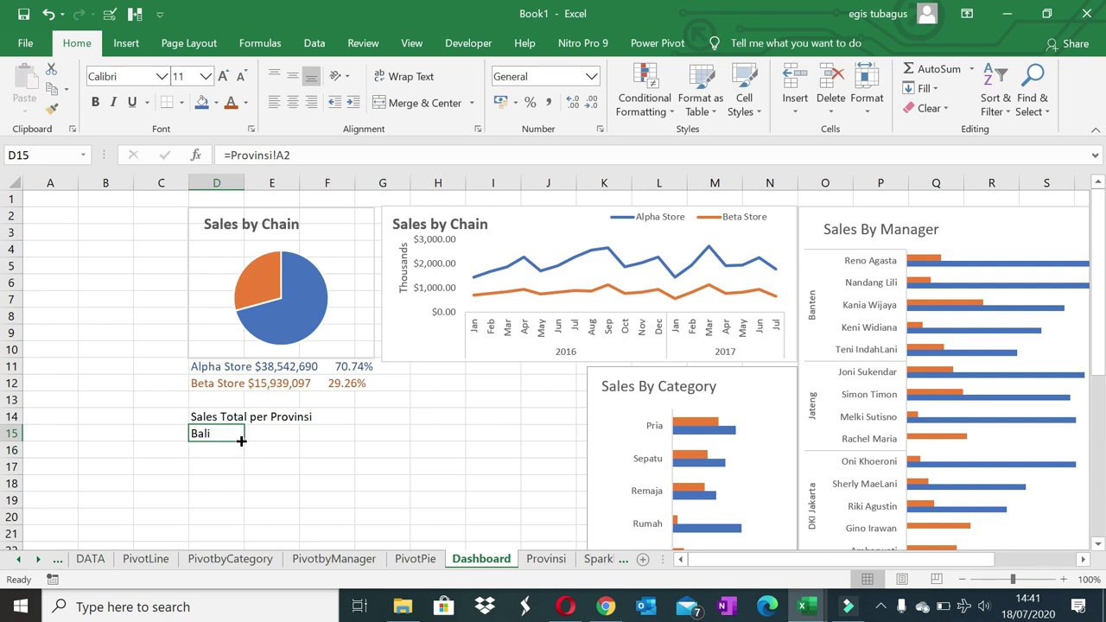
drag(245, 441, 235, 536)
scroll(235, 517, down, 1)
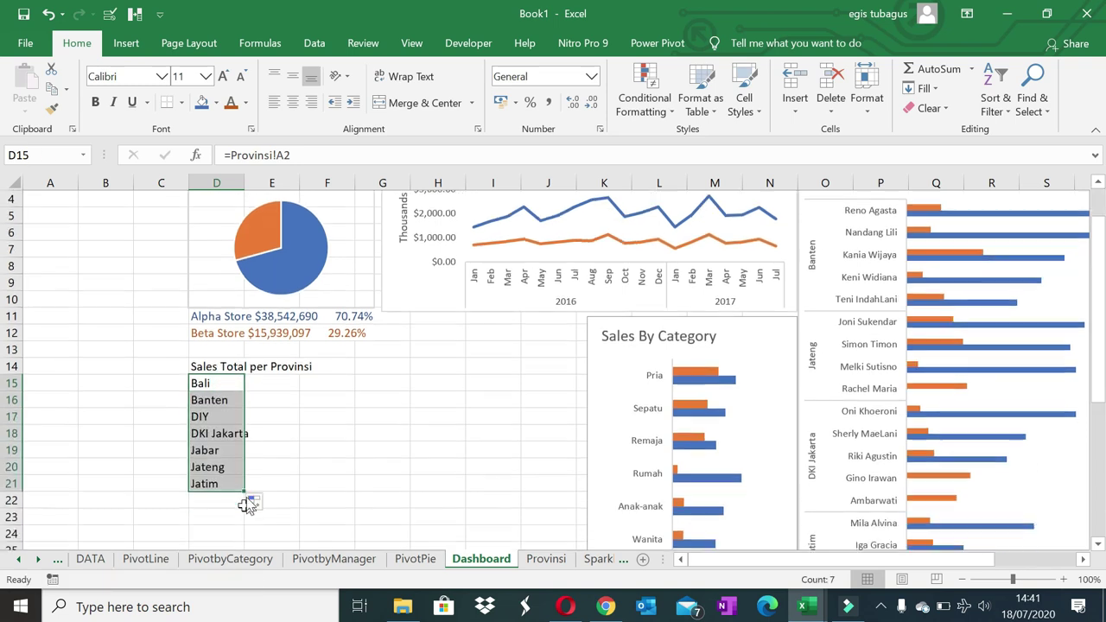
drag(244, 492, 243, 510)
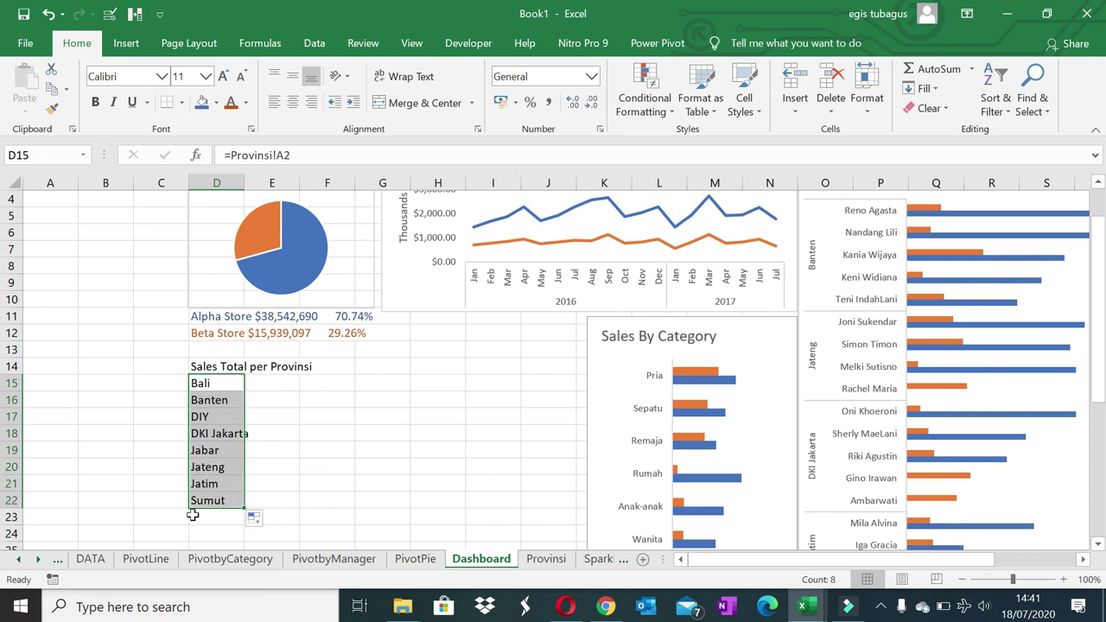
- Look over the DATA sheet and Sheet2
click(89, 559)
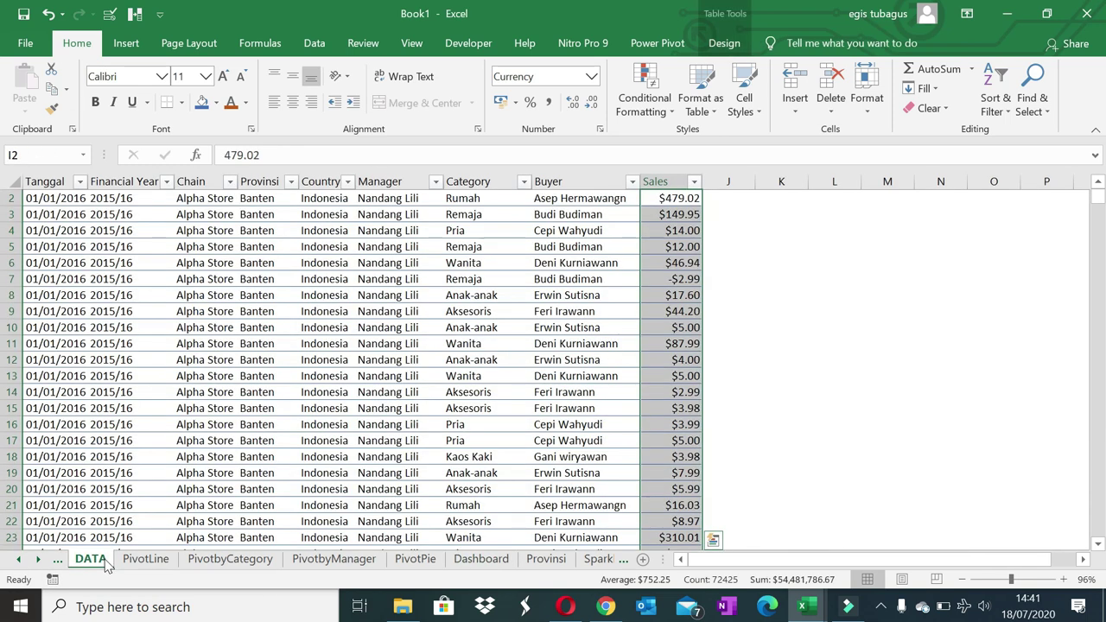
click(57, 563)
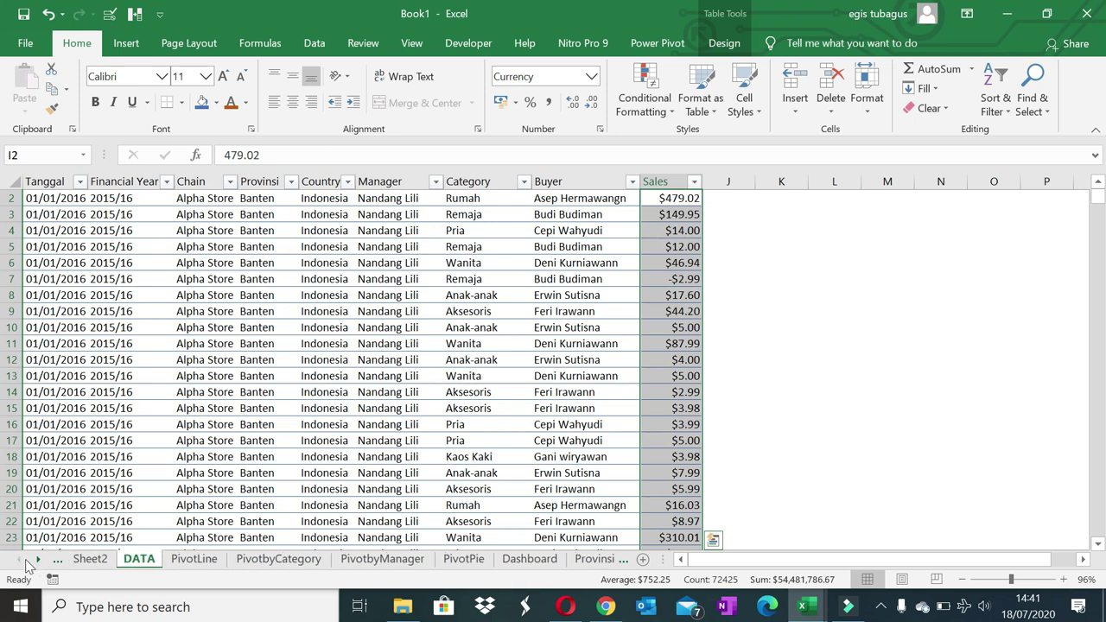
click(91, 560)
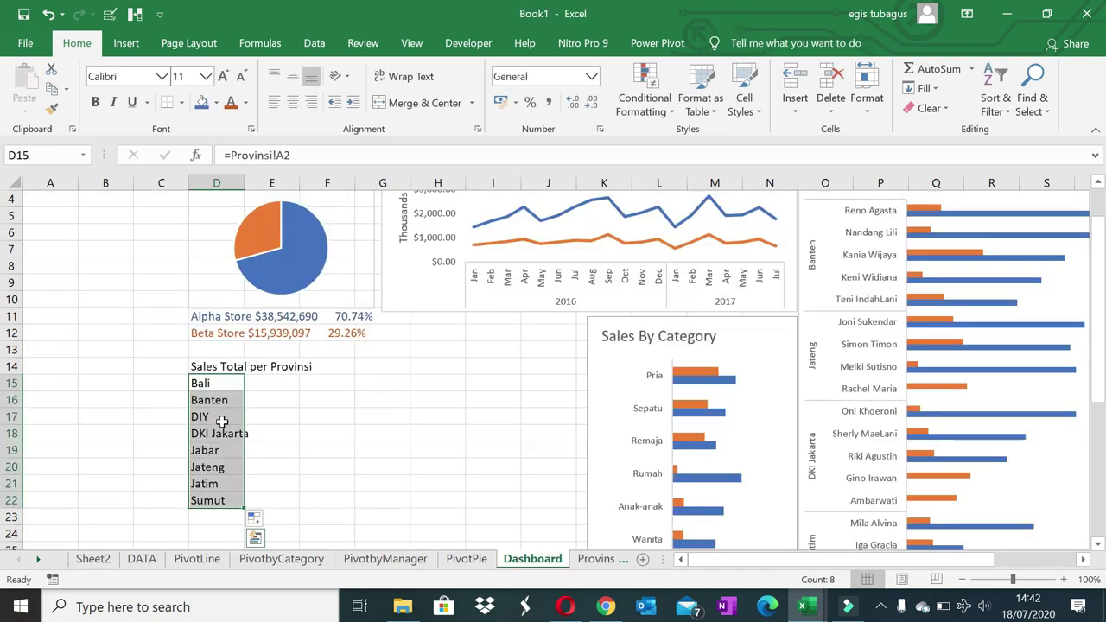
- Shift the province list down to D16 and add Provinsi and Sales headers in D15:E15
key(ctrl+x)
click(218, 400)
key(ctrl+v)
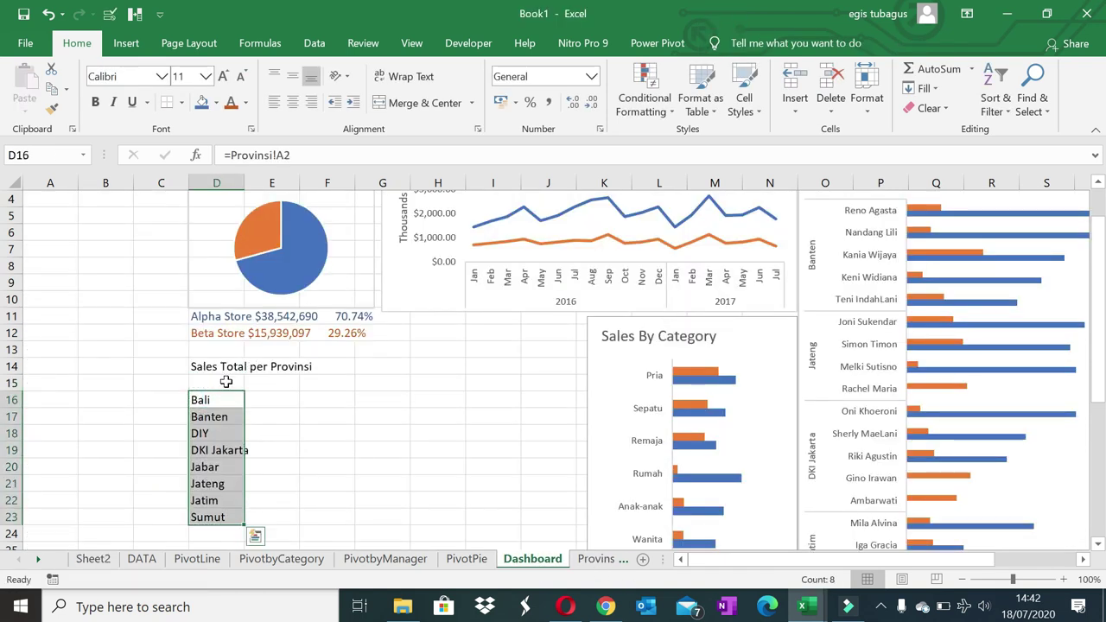
click(226, 381)
text(Provinsi)
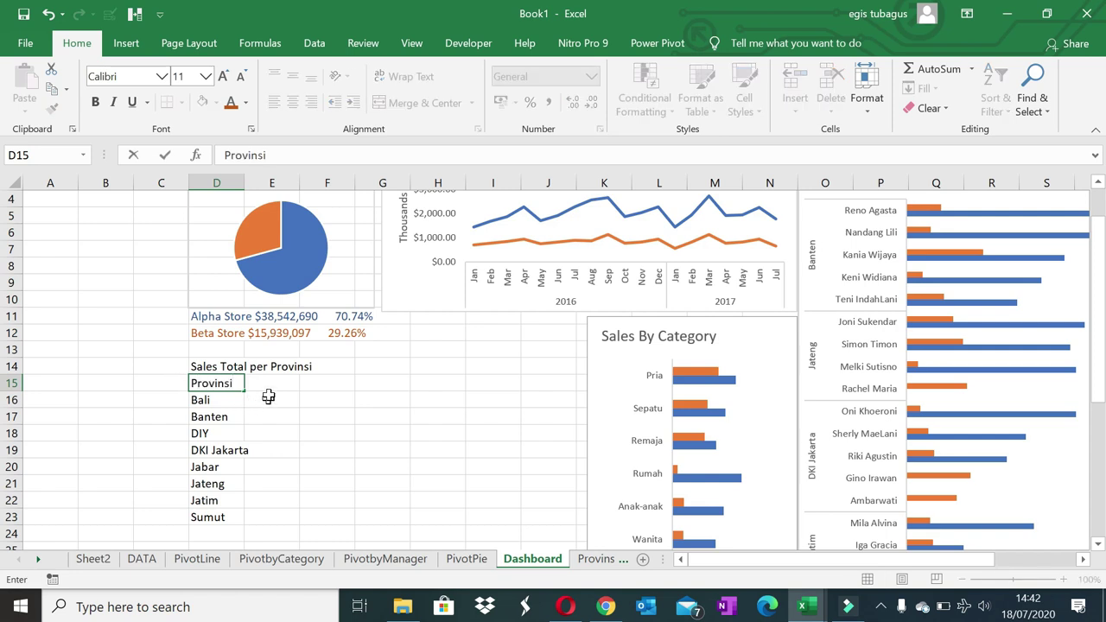
click(266, 383)
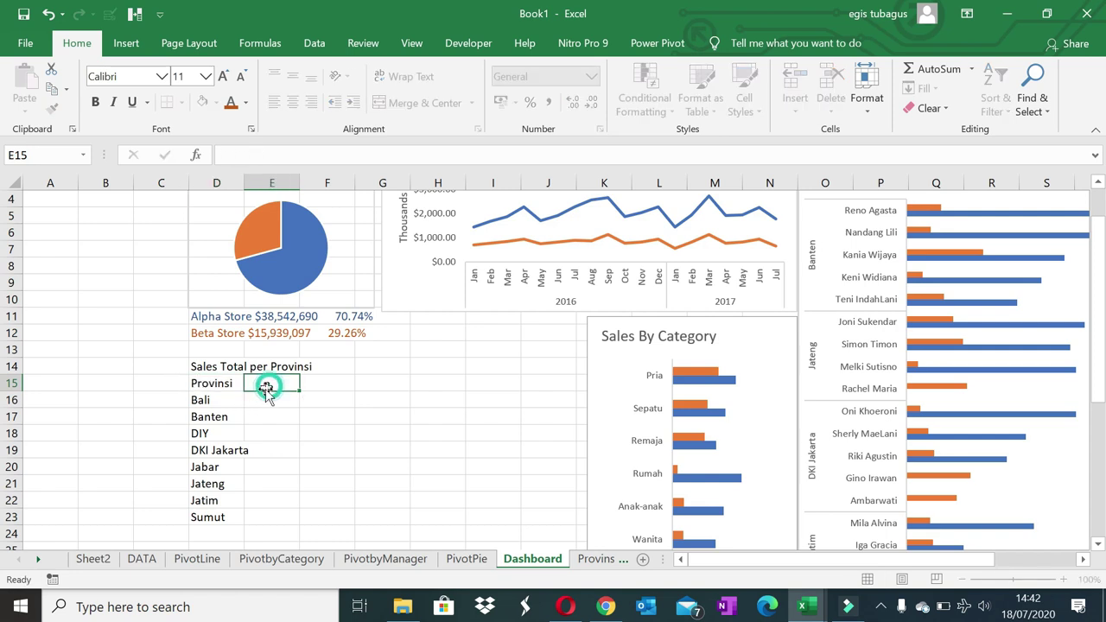
text(Sales)
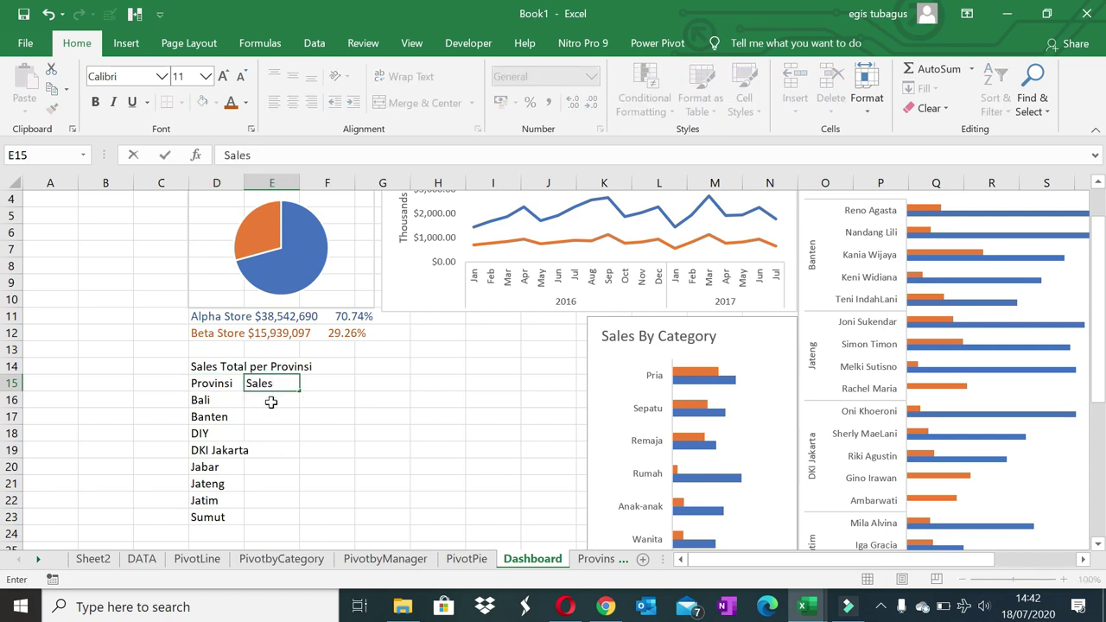
click(263, 403)
- Enter a GETPIVOTDATA formula for Bali's sales in E16 and fill it to E23
text(=)
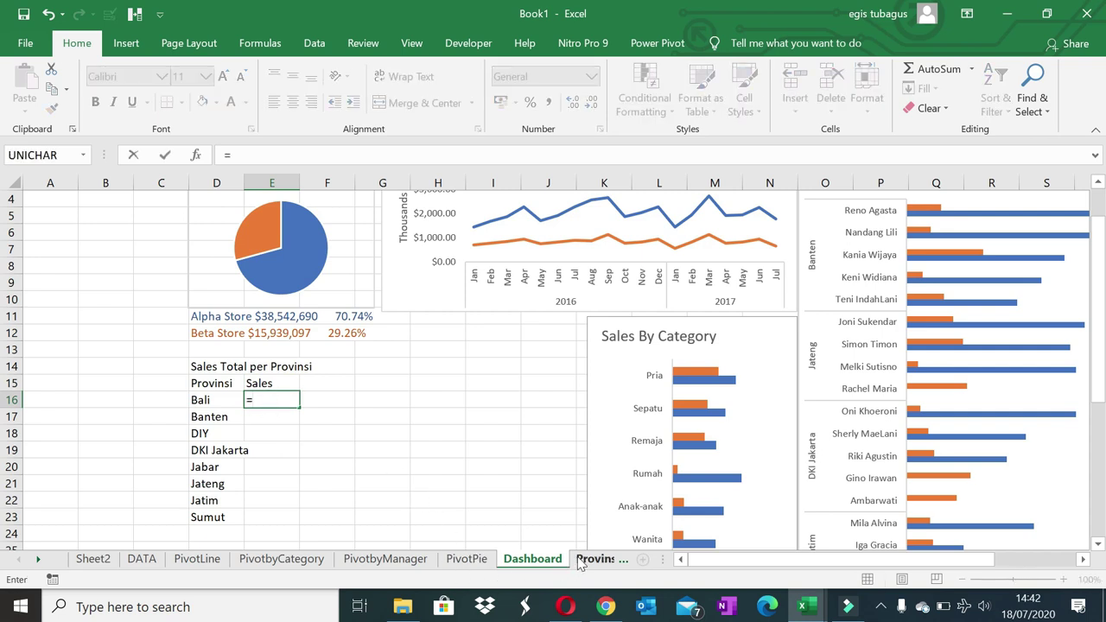
click(588, 560)
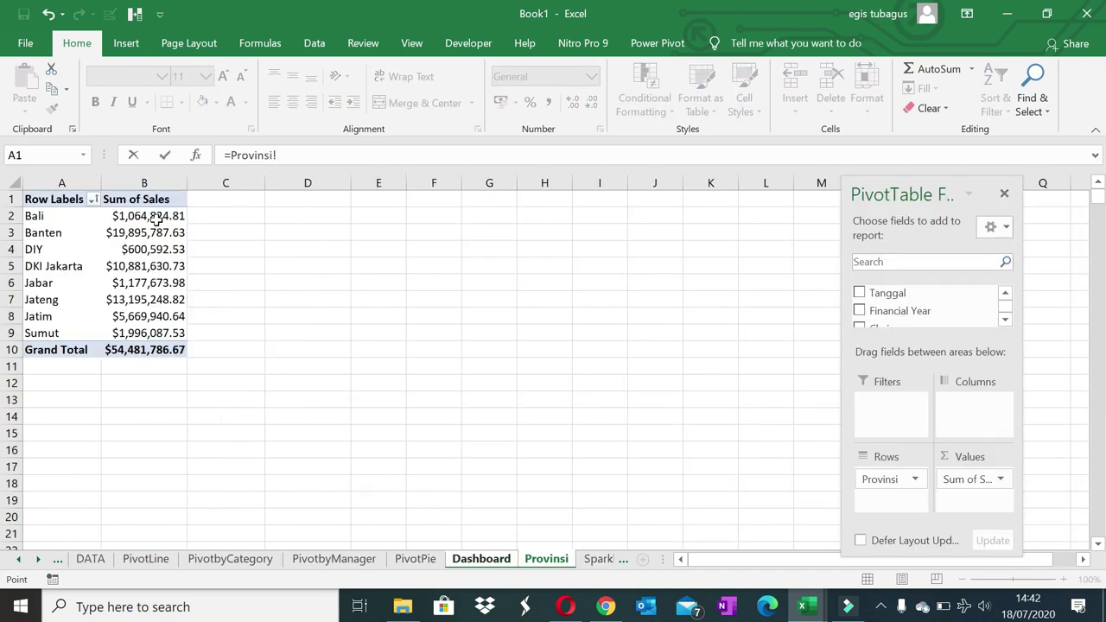
click(156, 219)
key(Return)
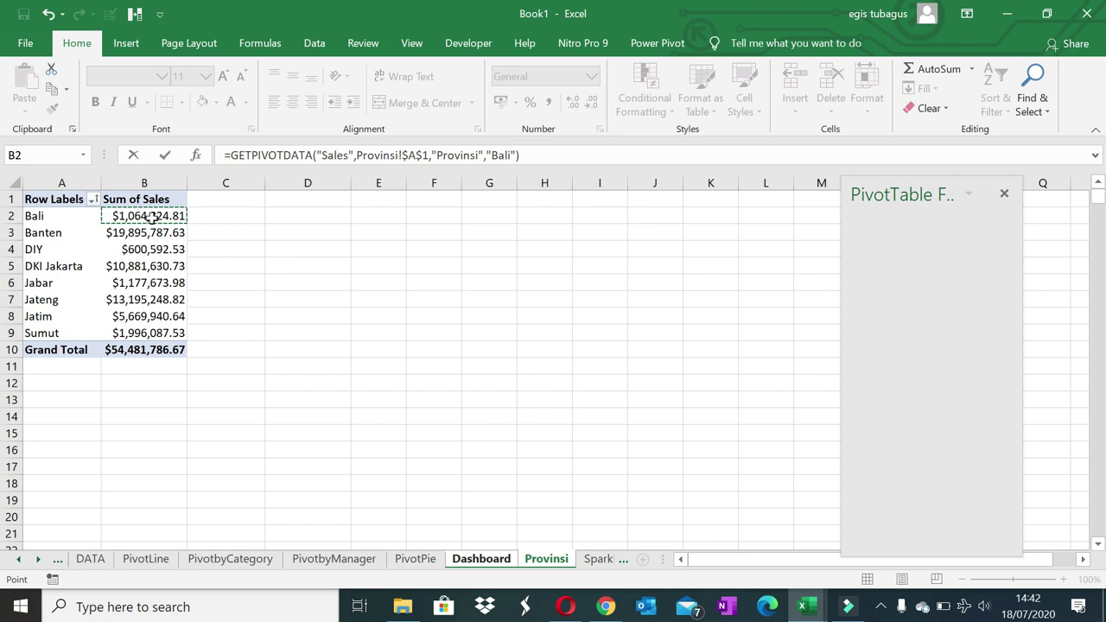
click(275, 399)
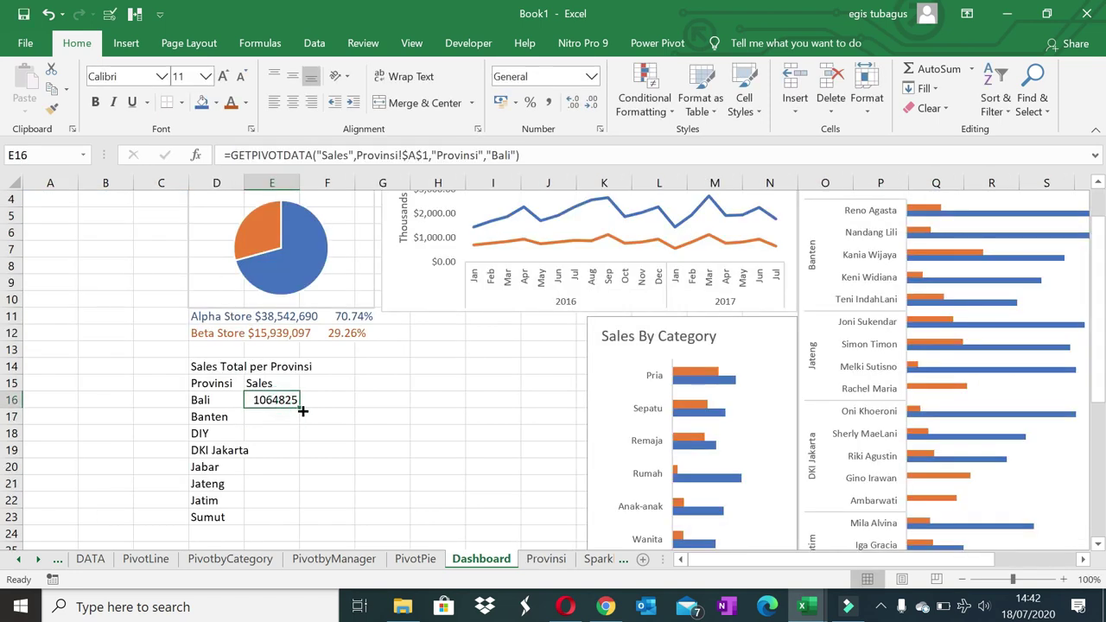
drag(300, 408, 292, 527)
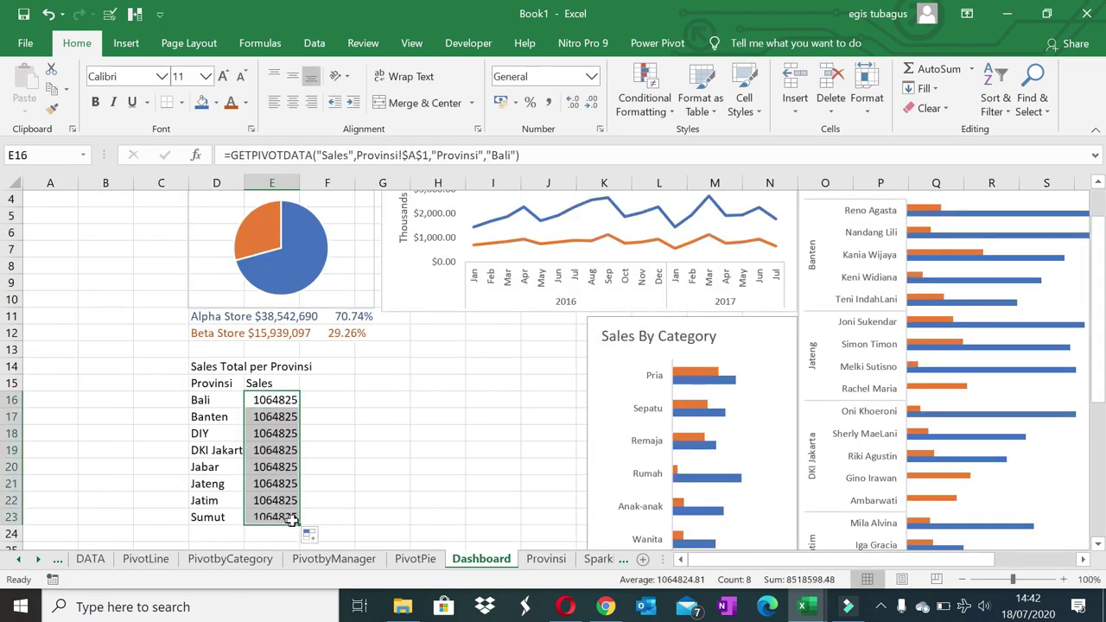
- Make the sales formula take its province from D16, then refill it down to Sumut
click(260, 395)
click(518, 154)
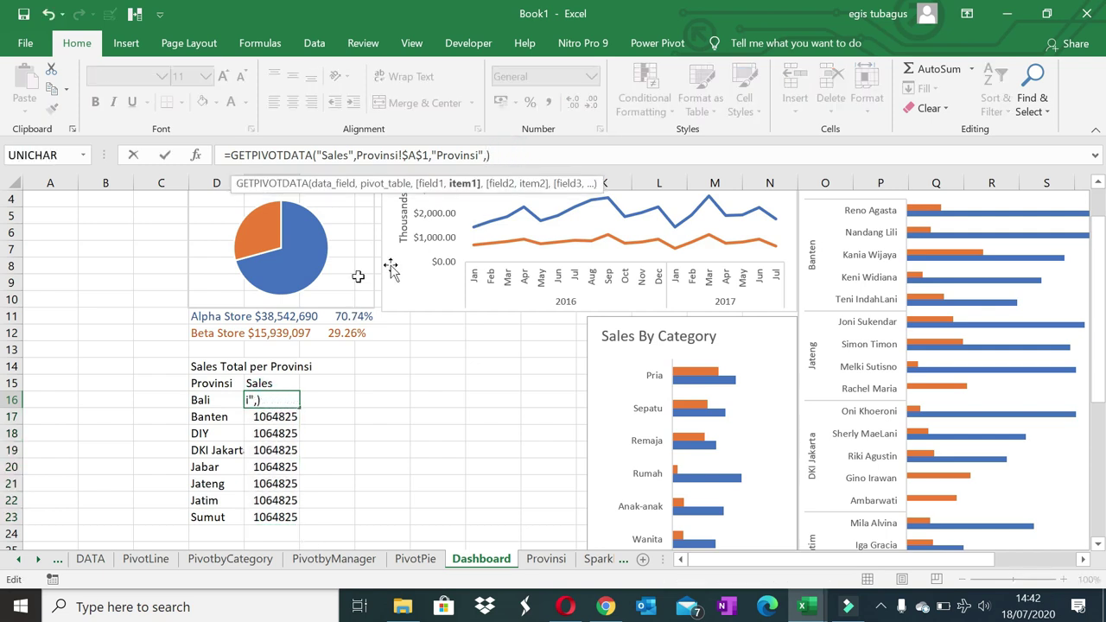
click(211, 402)
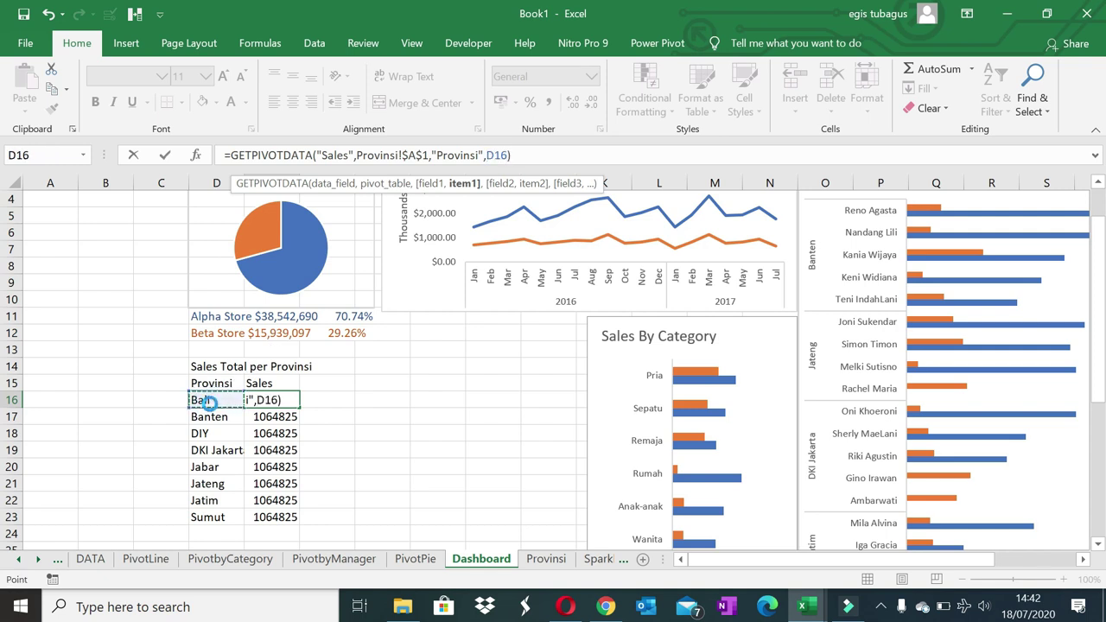
key(Return)
click(277, 401)
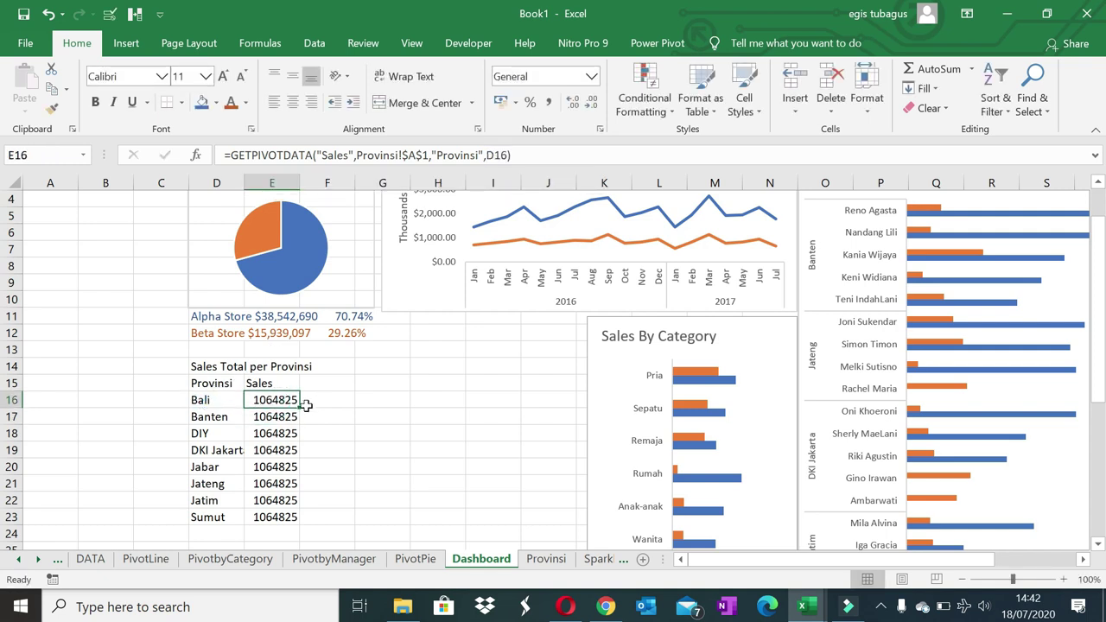
drag(298, 409, 288, 521)
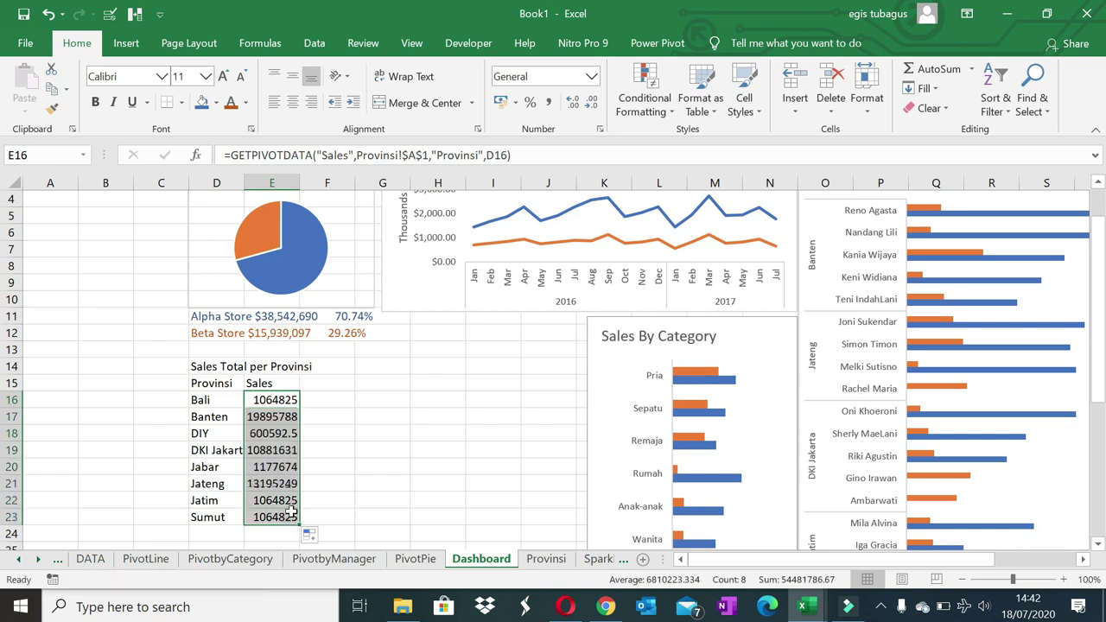
- Format E16:E23 as Currency with 0 decimals and the $ English (United States) symbol
click(592, 79)
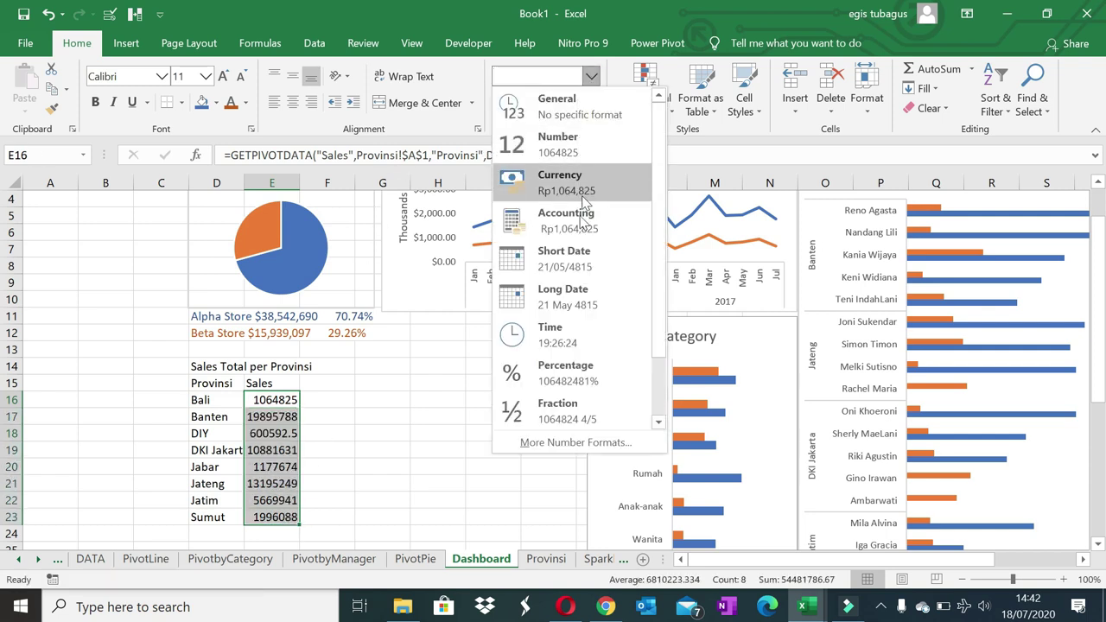
click(576, 442)
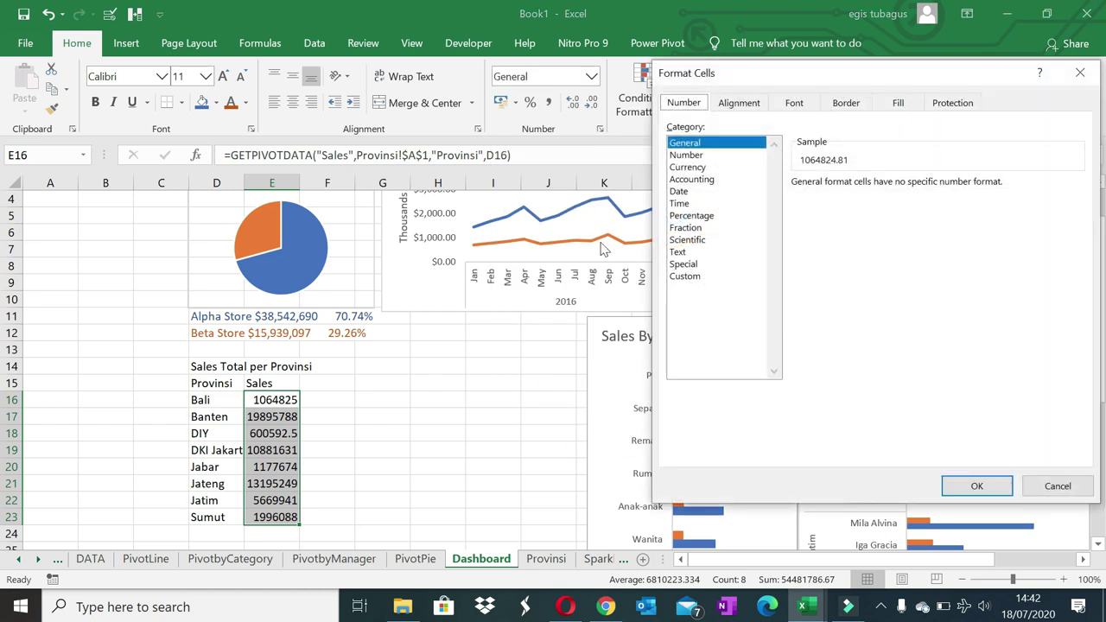
click(687, 168)
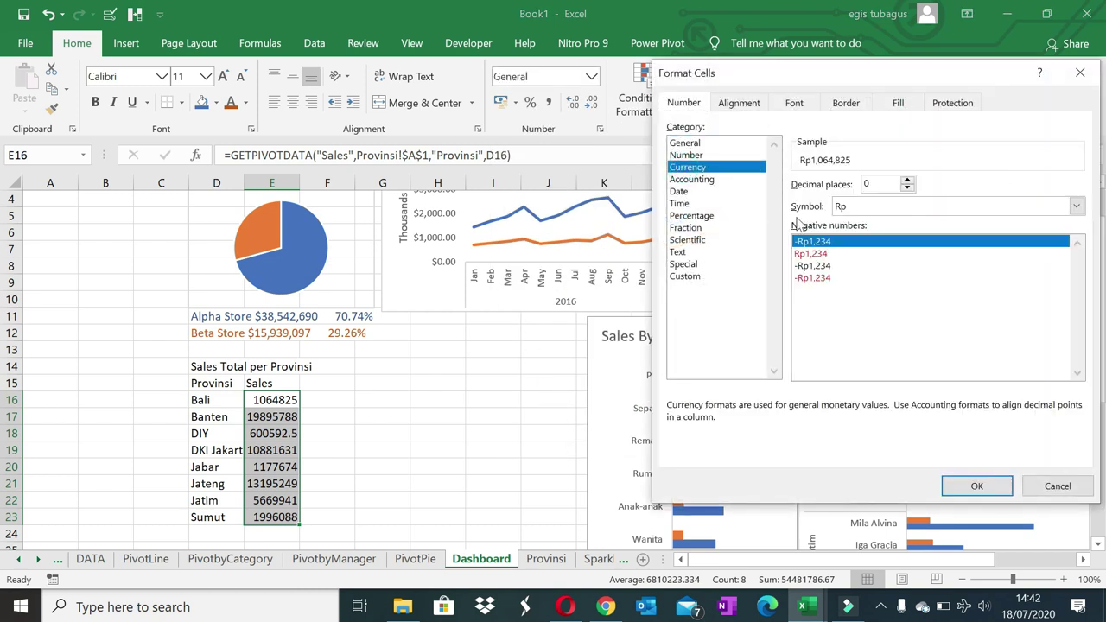
click(909, 208)
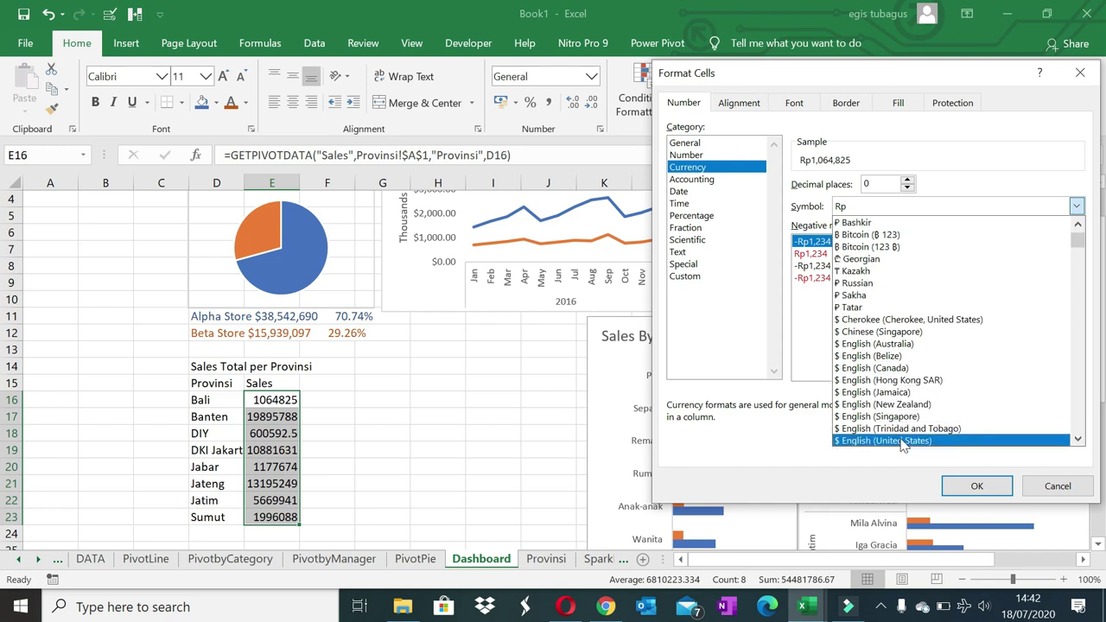
click(903, 441)
click(962, 488)
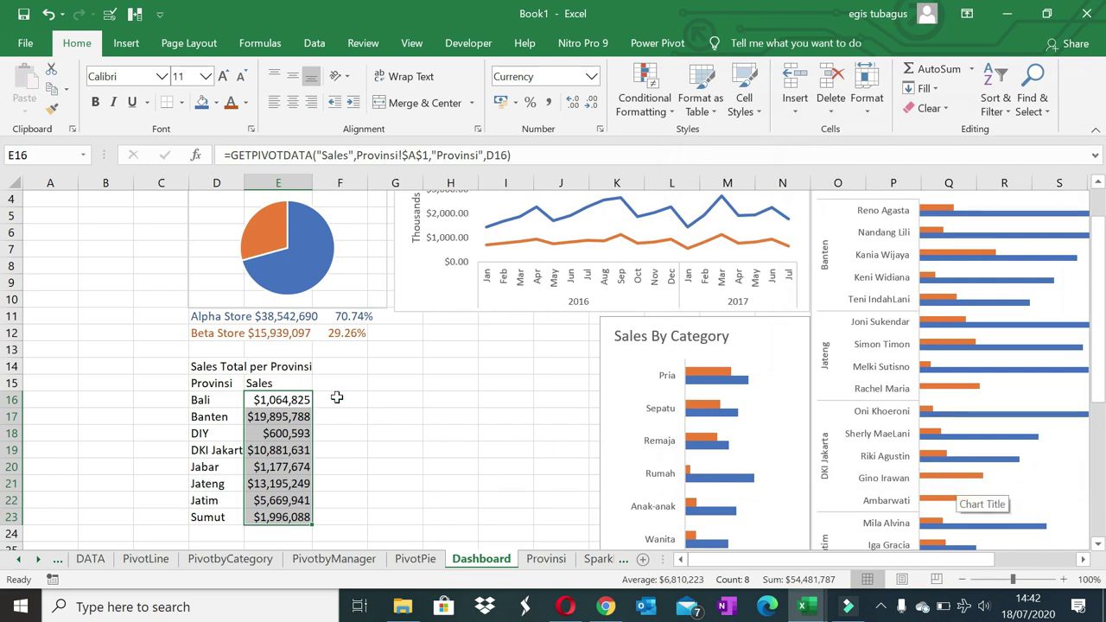
- Enter the headings All Chain, Alpha Store and Beta Store in F15:H15
click(344, 387)
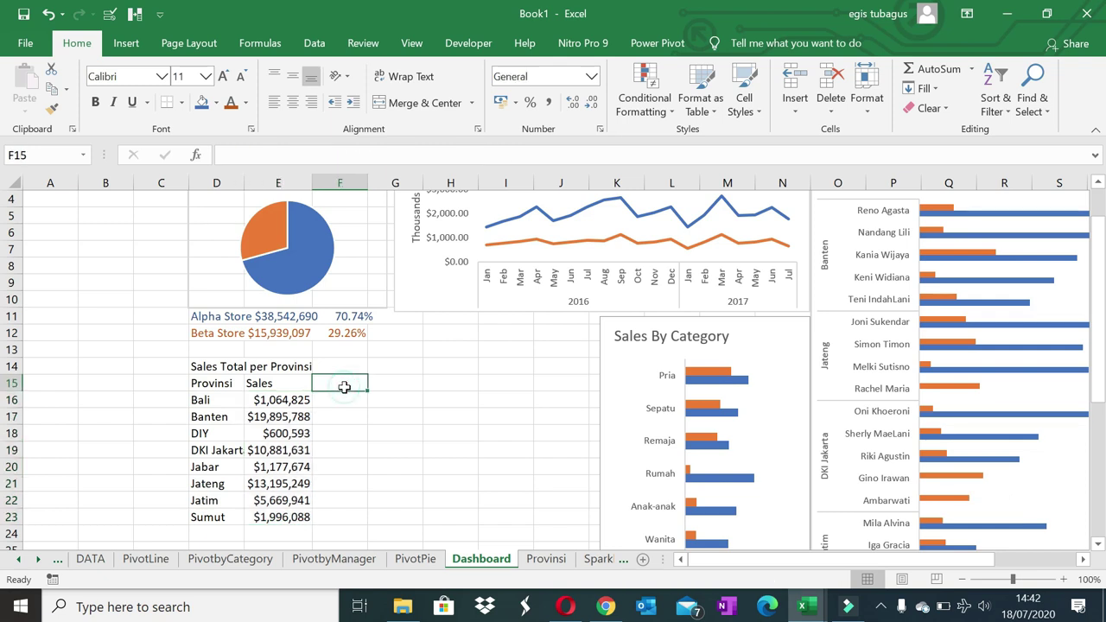
text(All Chain)
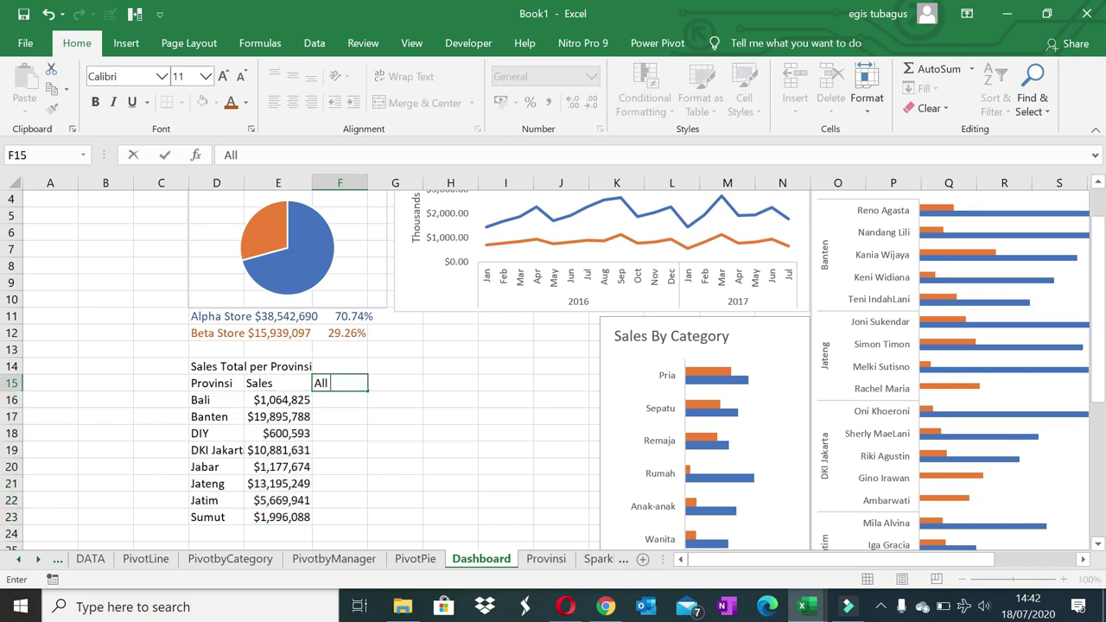
click(396, 386)
text(Alpha St)
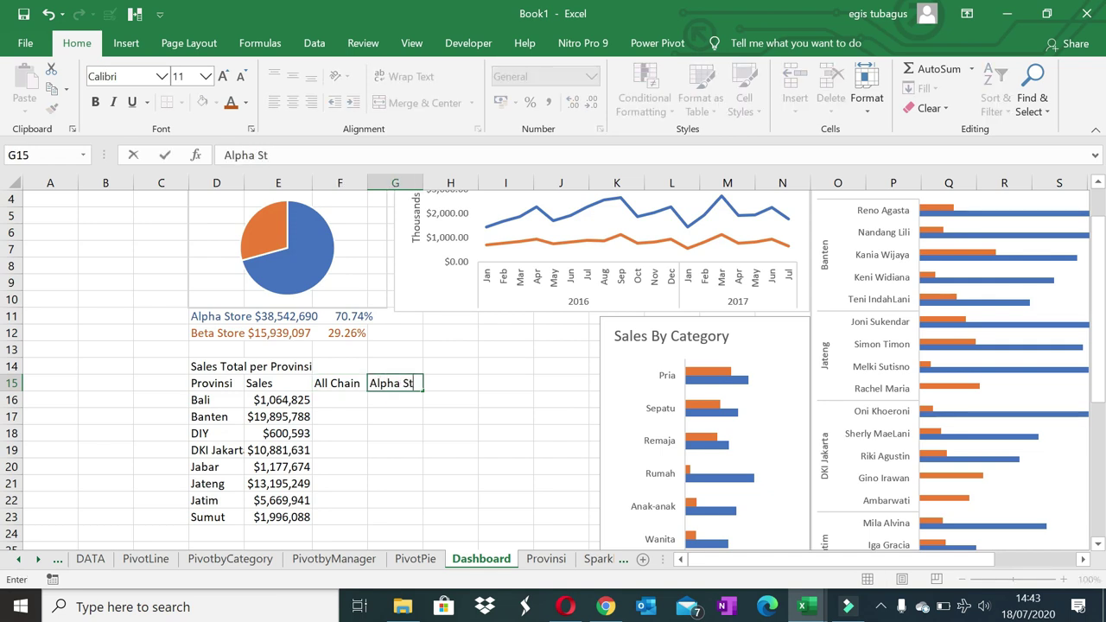
text(ore)
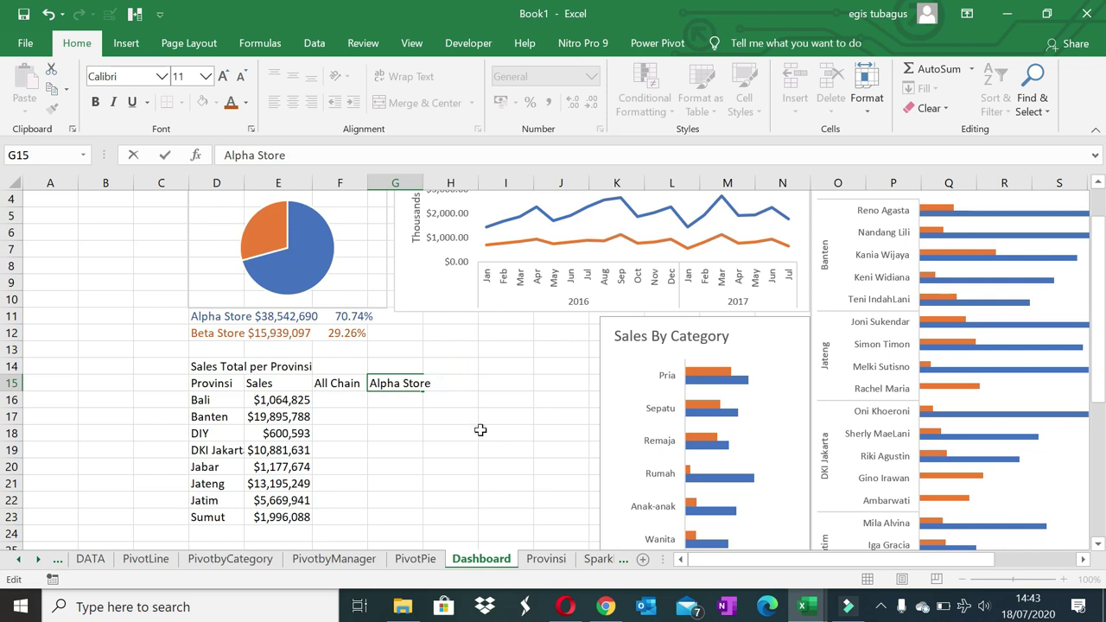
click(462, 383)
text(Beta Stor)
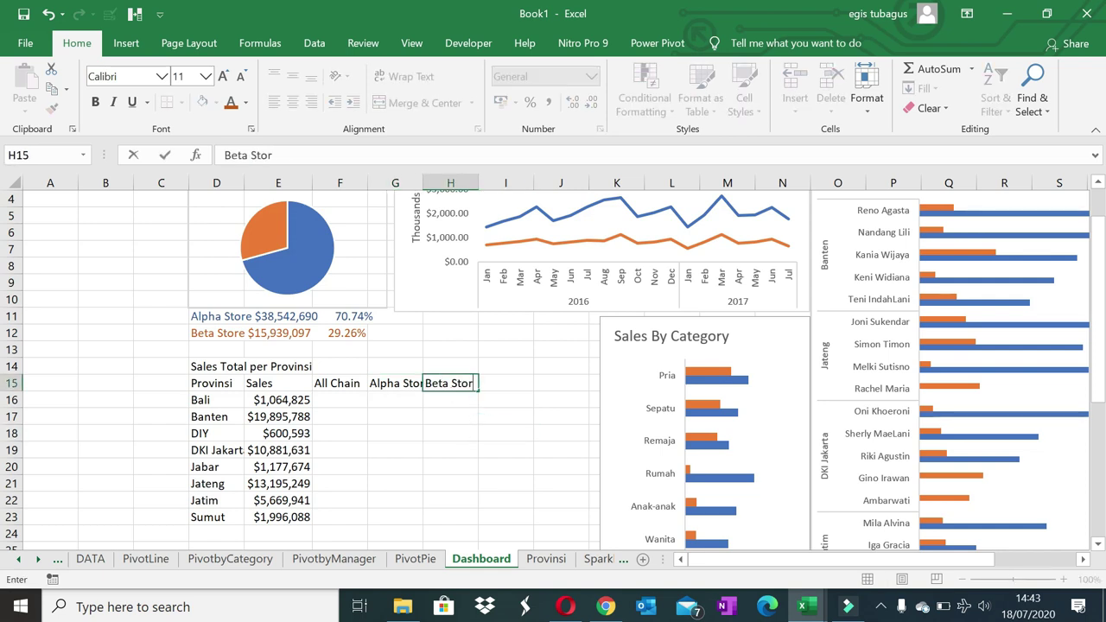
text(e)
click(445, 448)
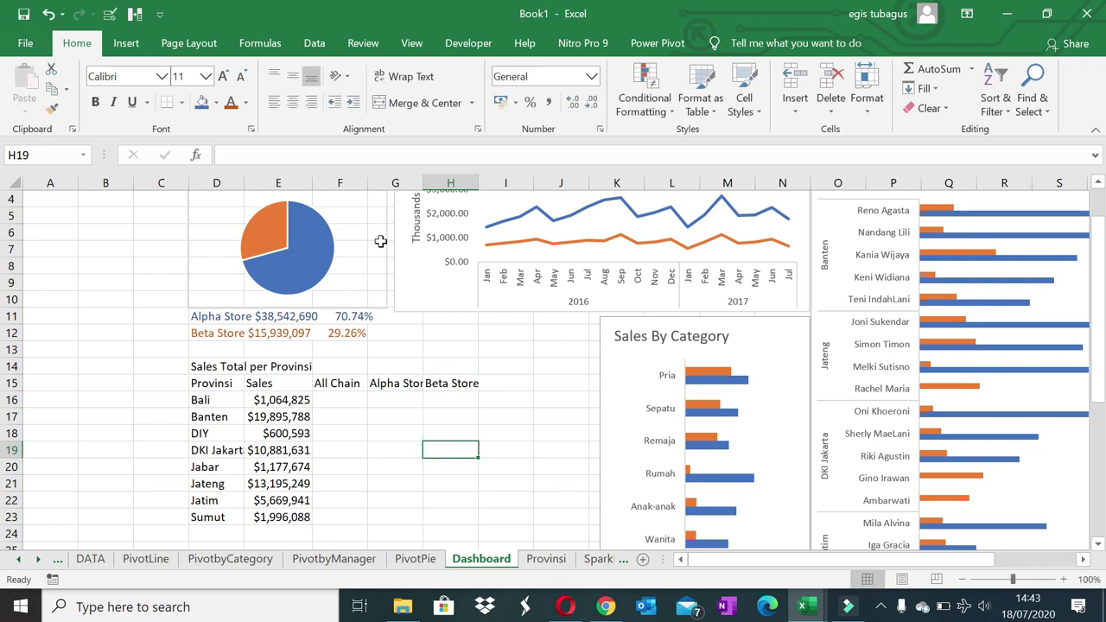
- Widen columns F to H to fit the headings and select F16:F23
drag(339, 183, 429, 184)
click(339, 414)
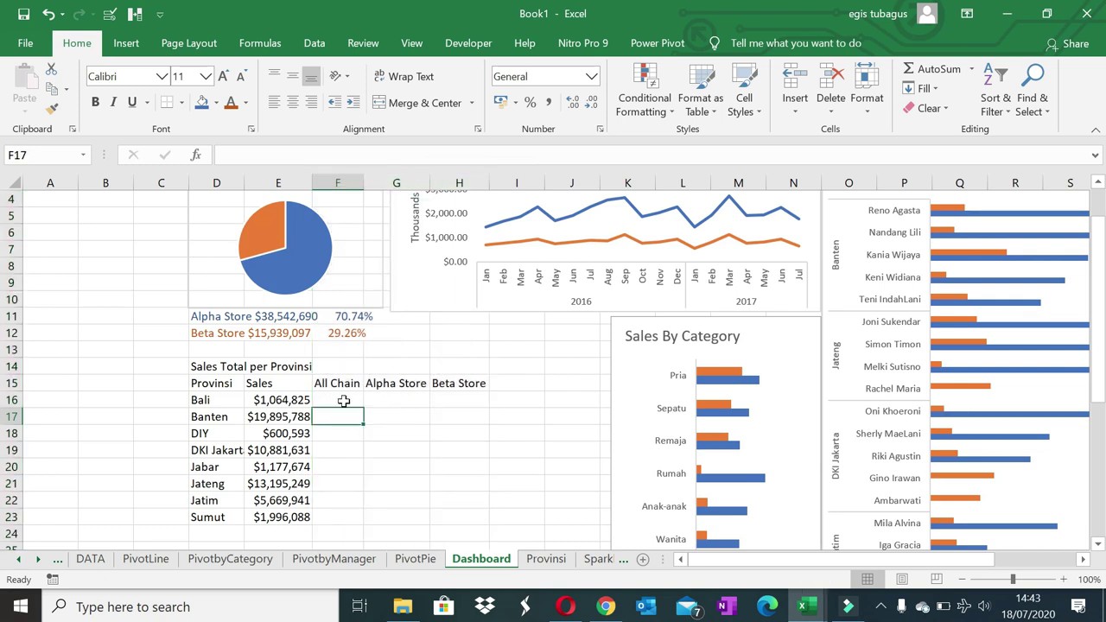
click(343, 400)
drag(337, 518, 350, 402)
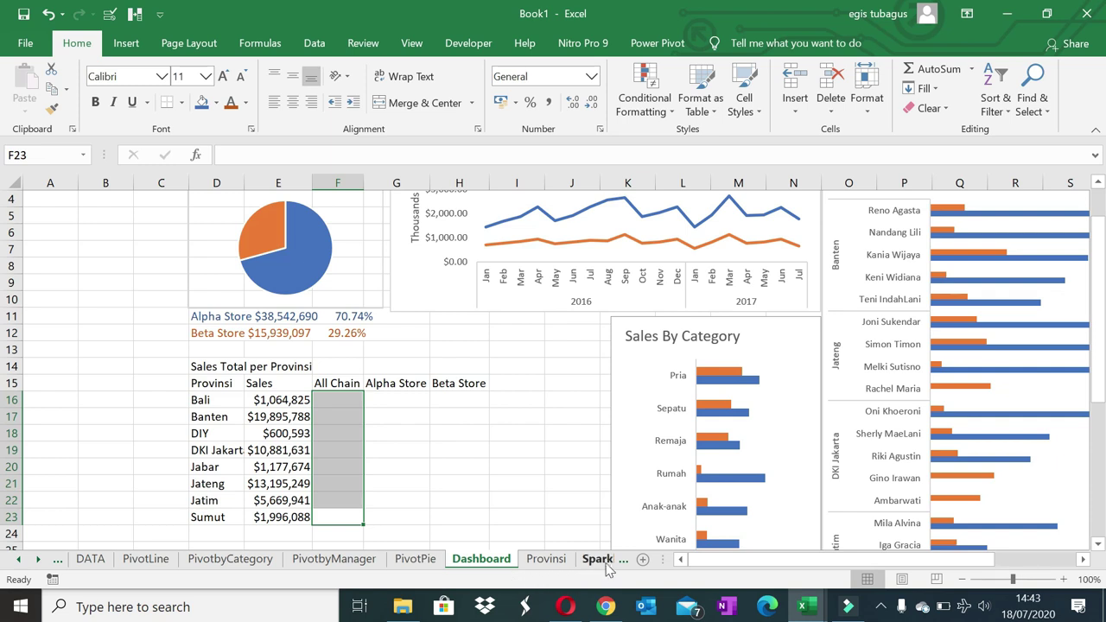
- Insert line sparklines in F16:F23 using Sparkline!B6:T13 as the data range
click(134, 43)
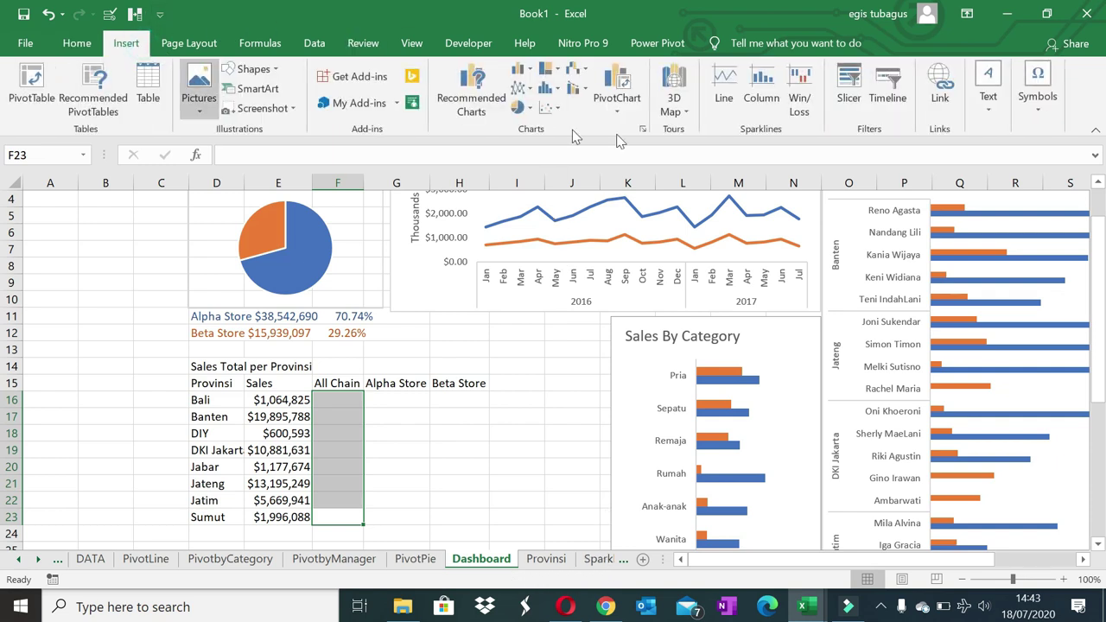
click(731, 81)
click(994, 288)
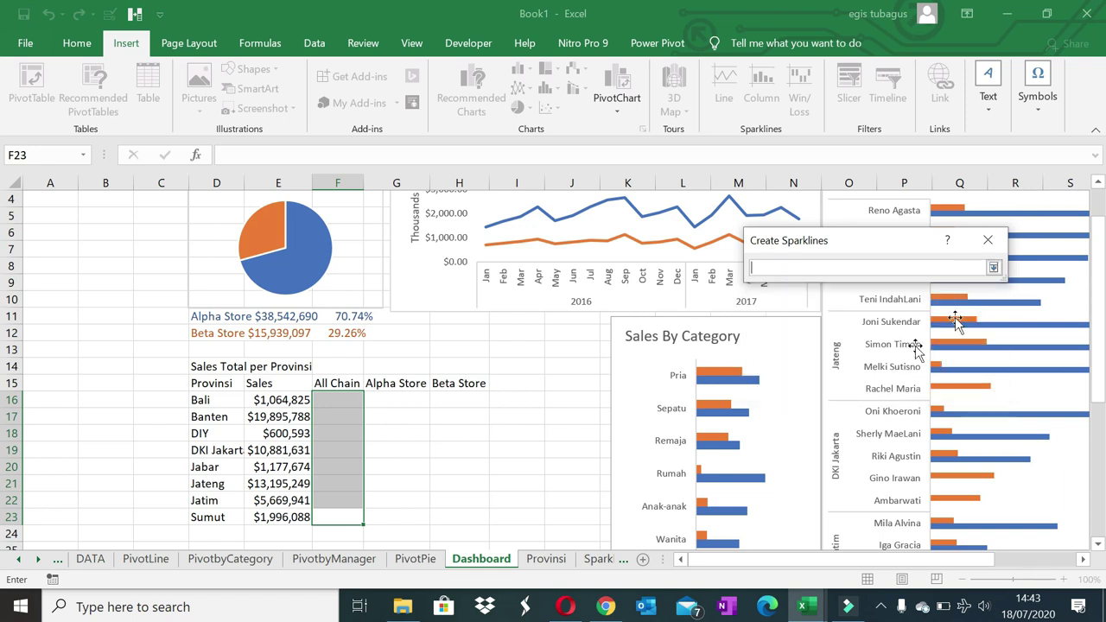
click(602, 560)
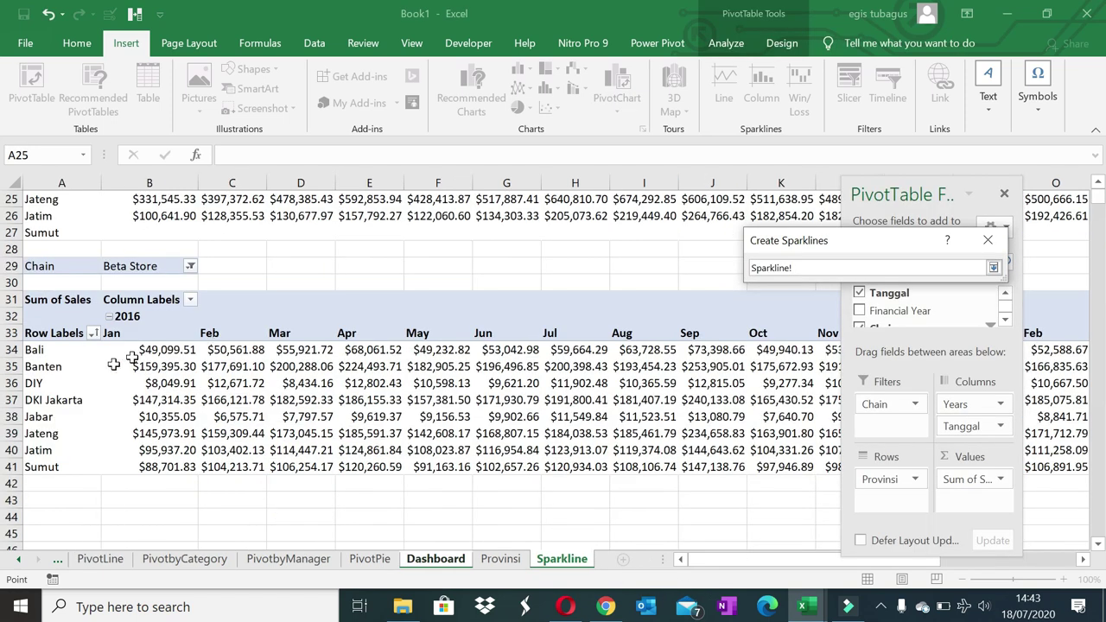
scroll(131, 317, up, 7)
scroll(130, 317, up, 2)
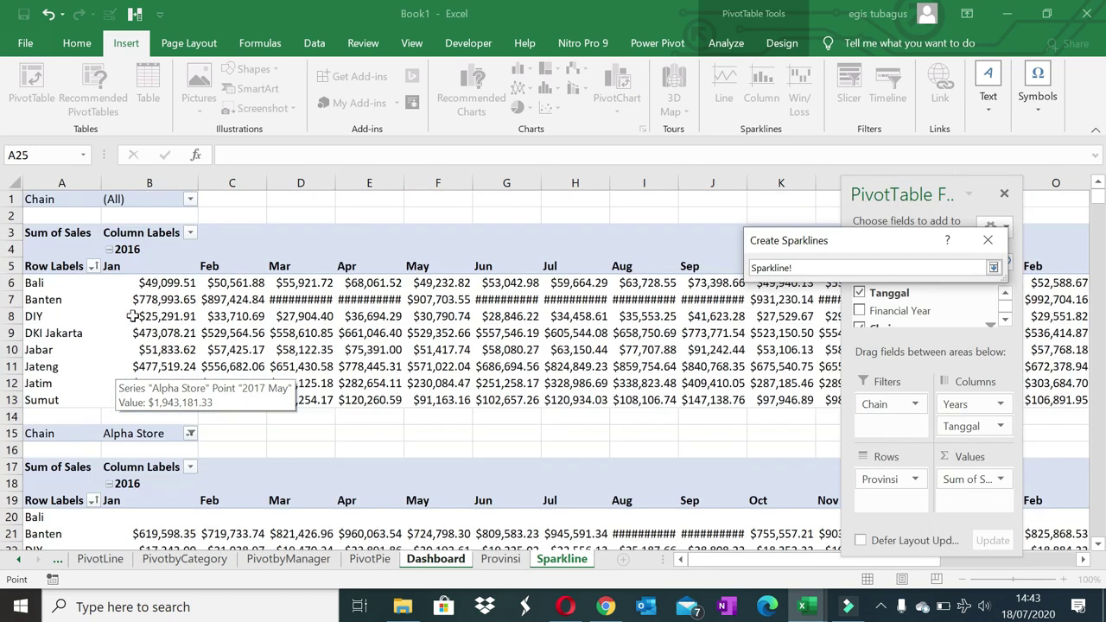
mouse_move(160, 285)
mouse_down()
mouse_move(776, 372)
mouse_move(1027, 389)
mouse_up()
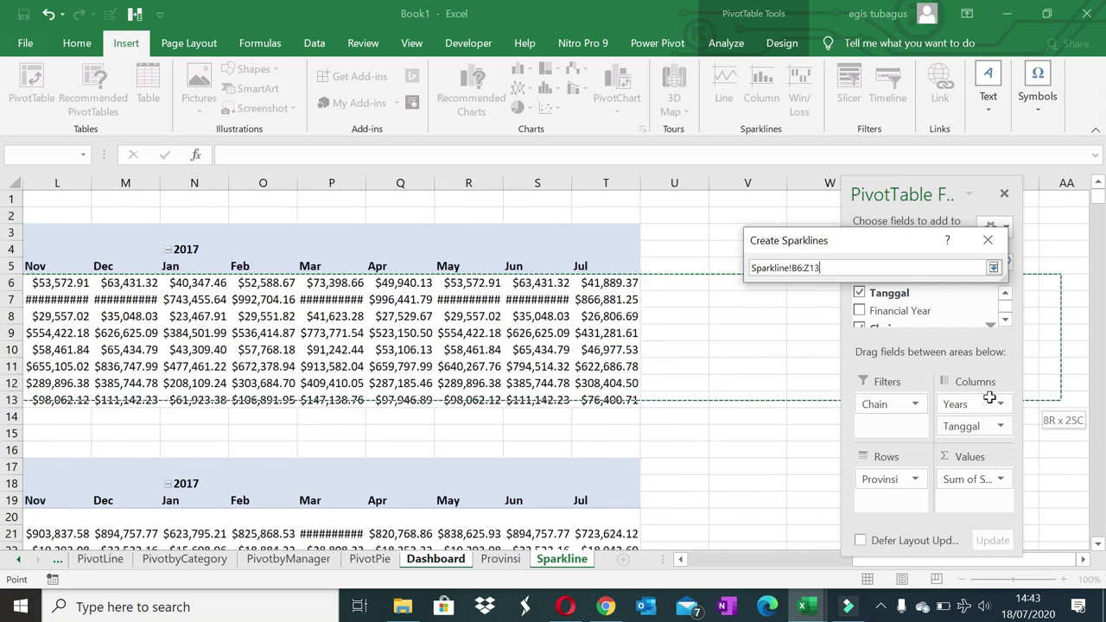
drag(1027, 389, 910, 385)
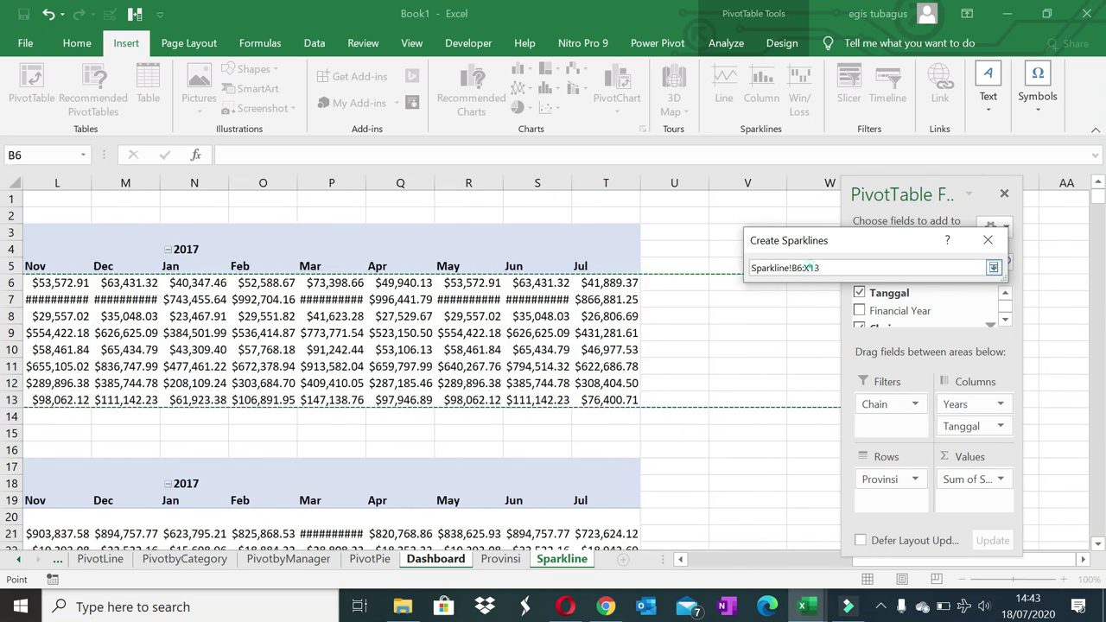
click(809, 268)
key(BackSpace)
text(T)
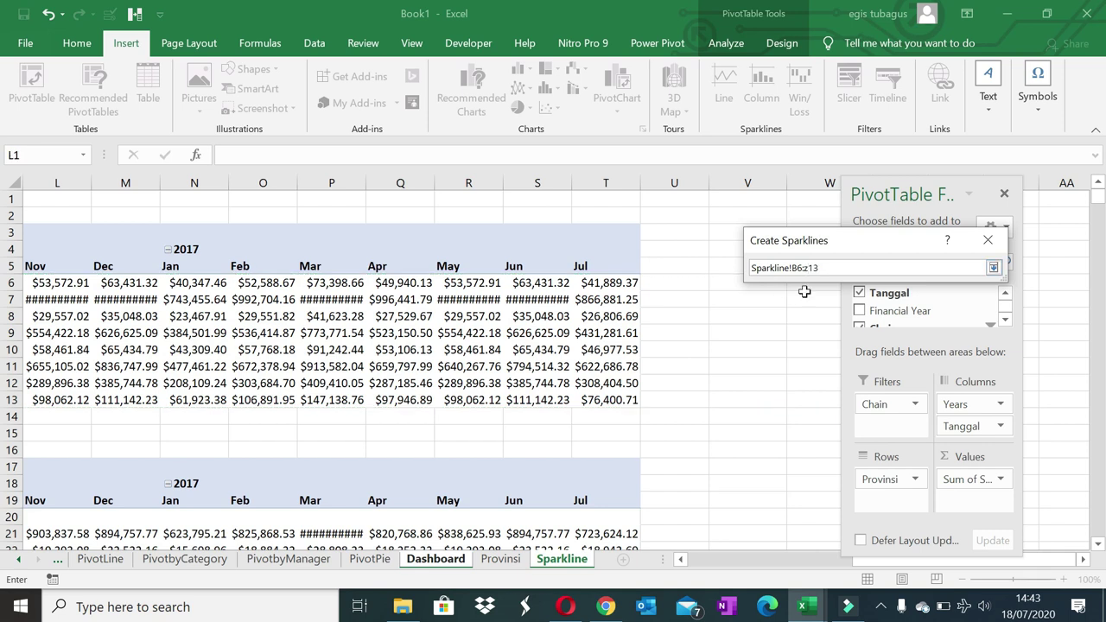
key(Return)
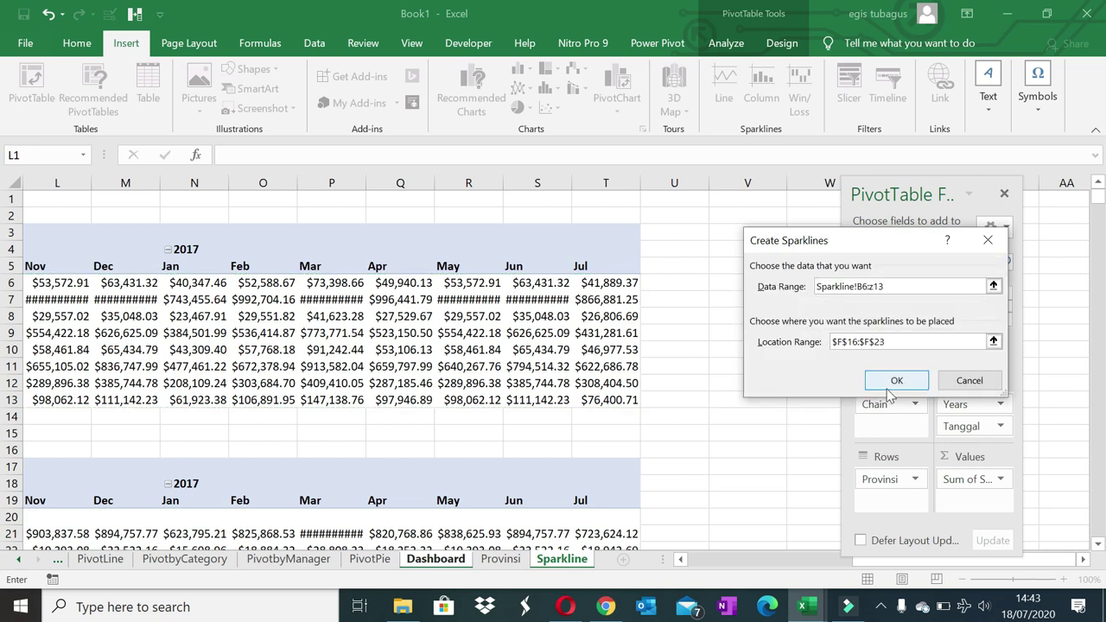
click(895, 381)
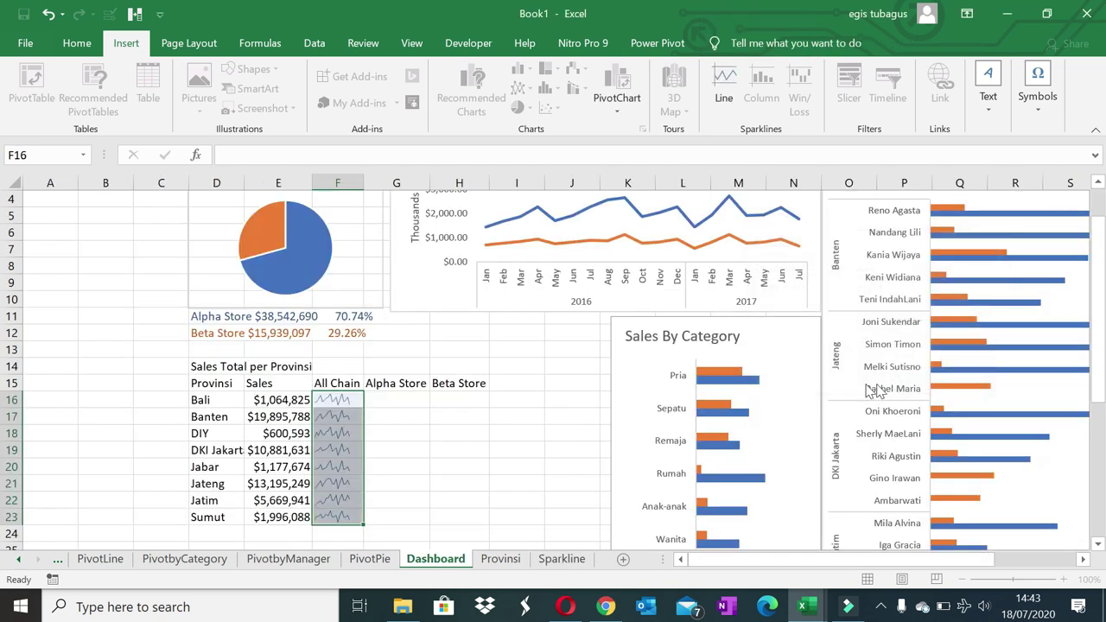
- Check the July 2017 value in T6 on the Sparkline sheet, then return to Dashboard
click(377, 401)
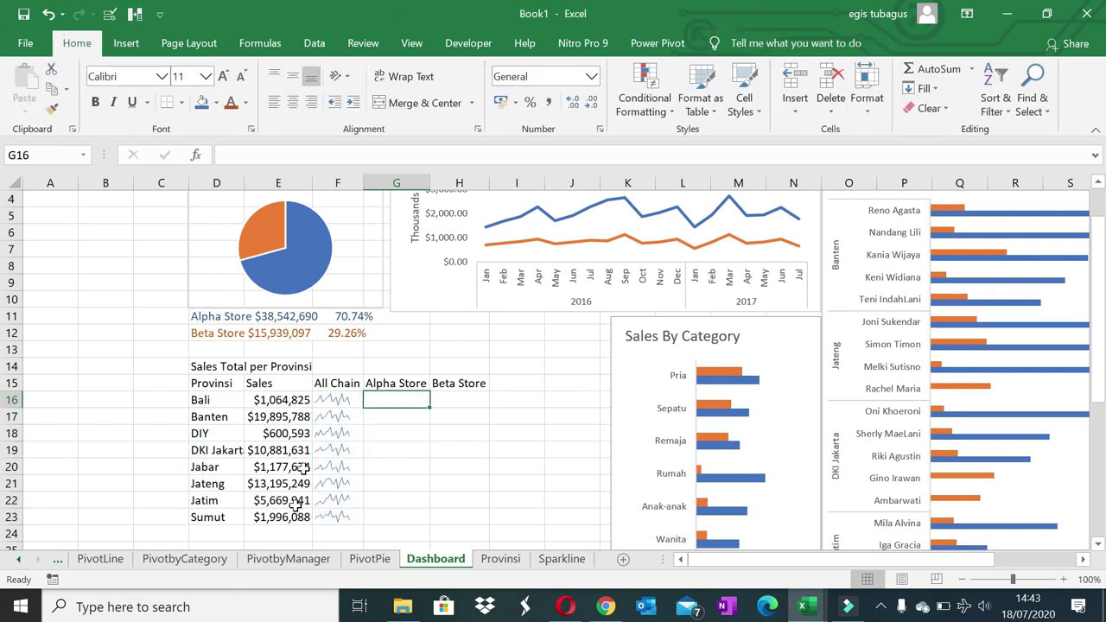
click(561, 559)
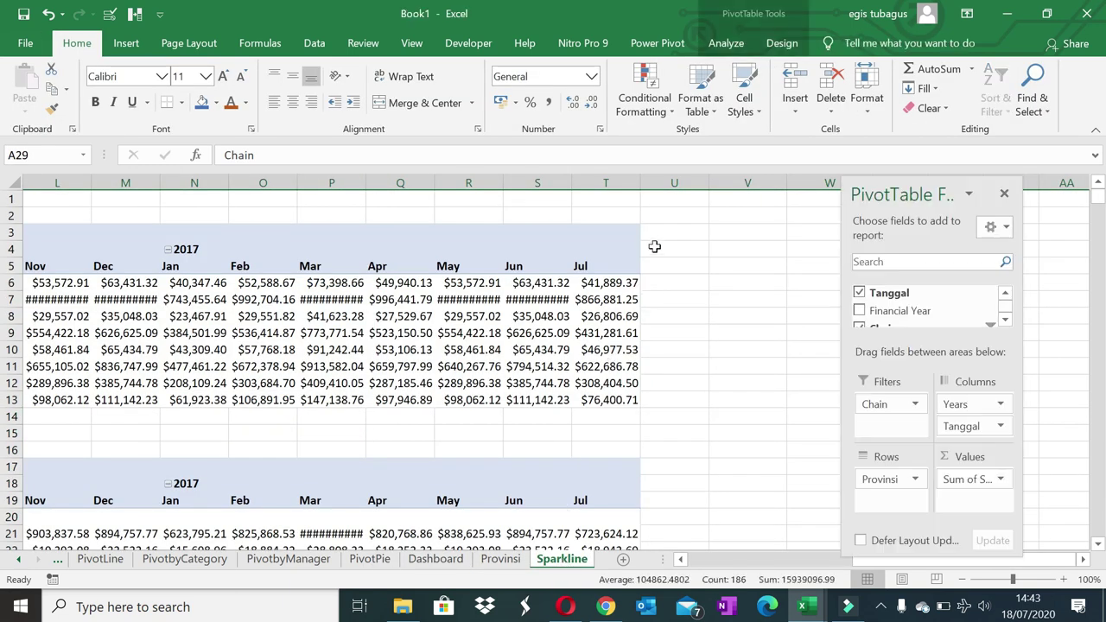
click(609, 283)
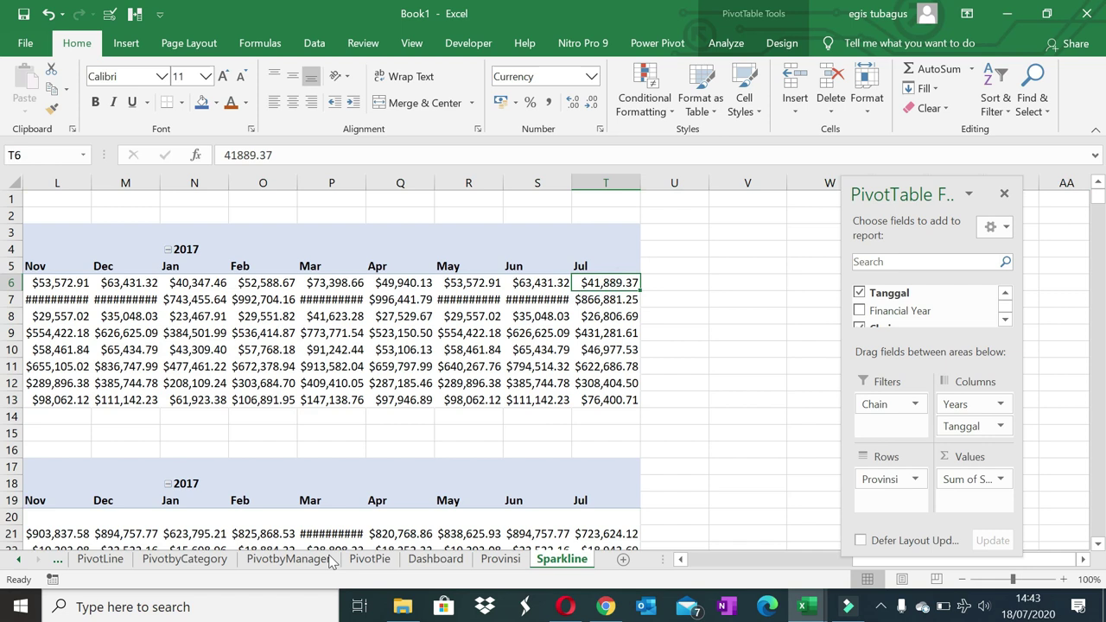
click(426, 559)
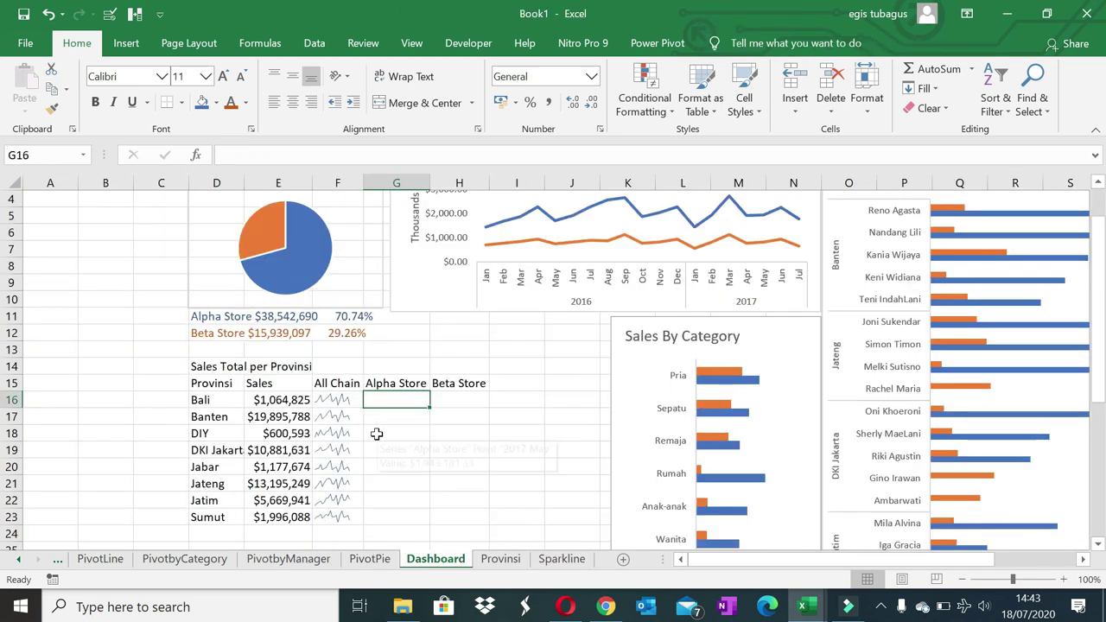
- Start line sparklines for G16:G23, selecting Alpha Store's monthly sales on the Sparkline sheet
shift+click(388, 517)
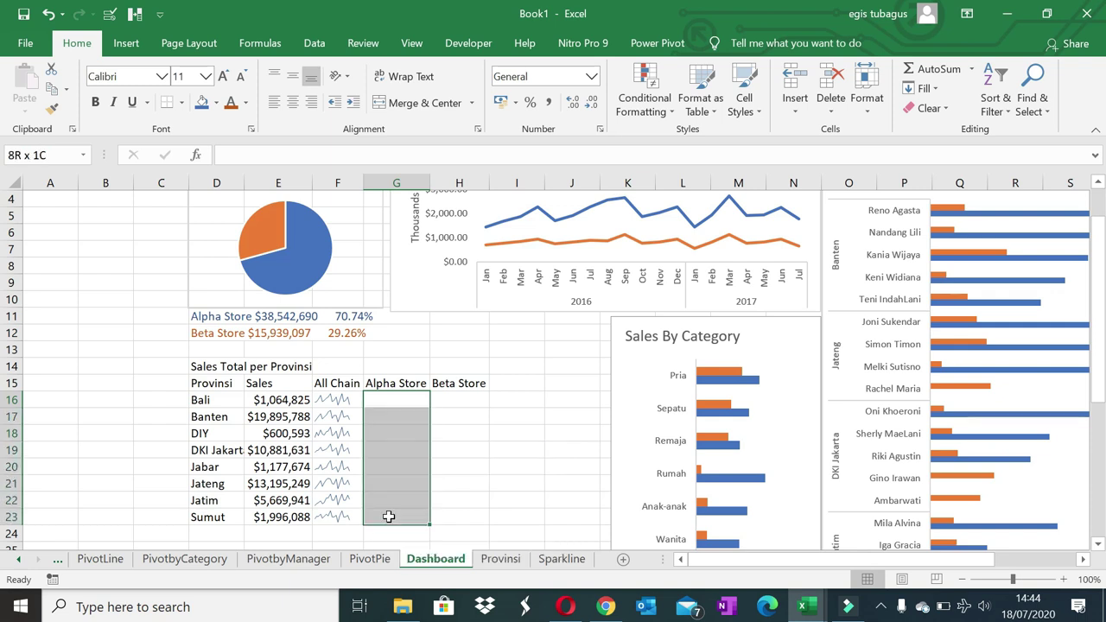
click(127, 48)
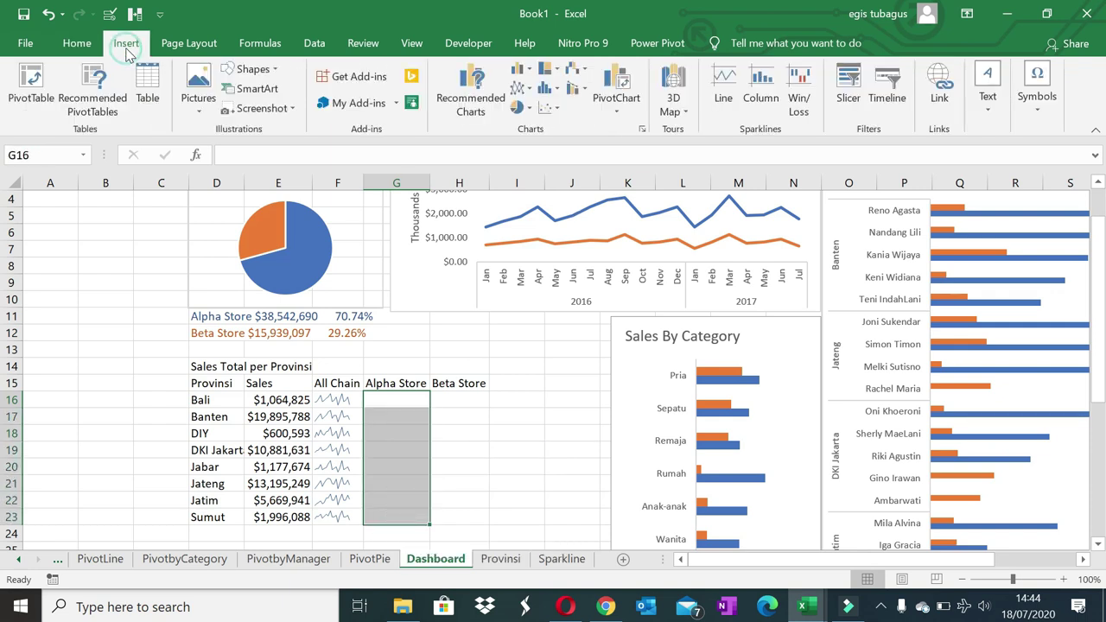
click(725, 81)
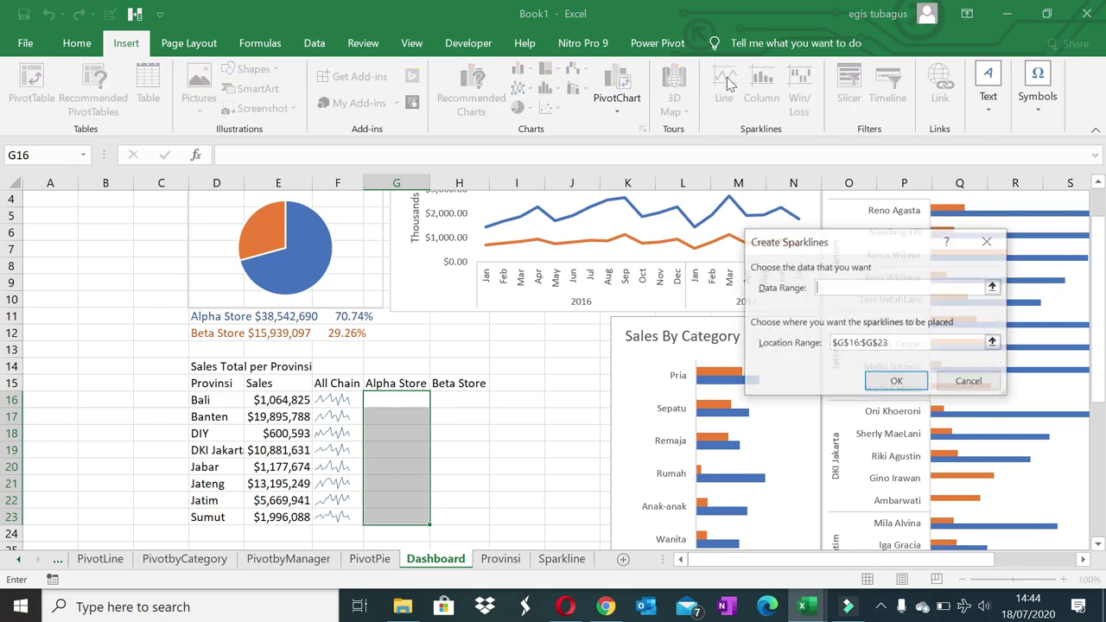
click(994, 289)
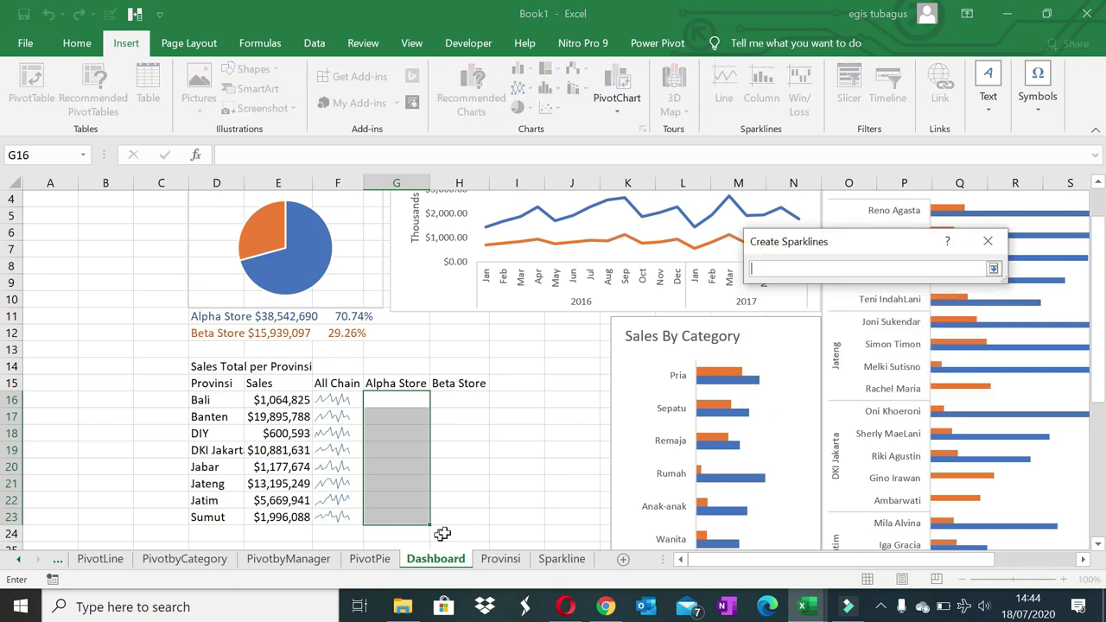
click(554, 559)
scroll(518, 445, down, 1)
scroll(588, 484, down, 1)
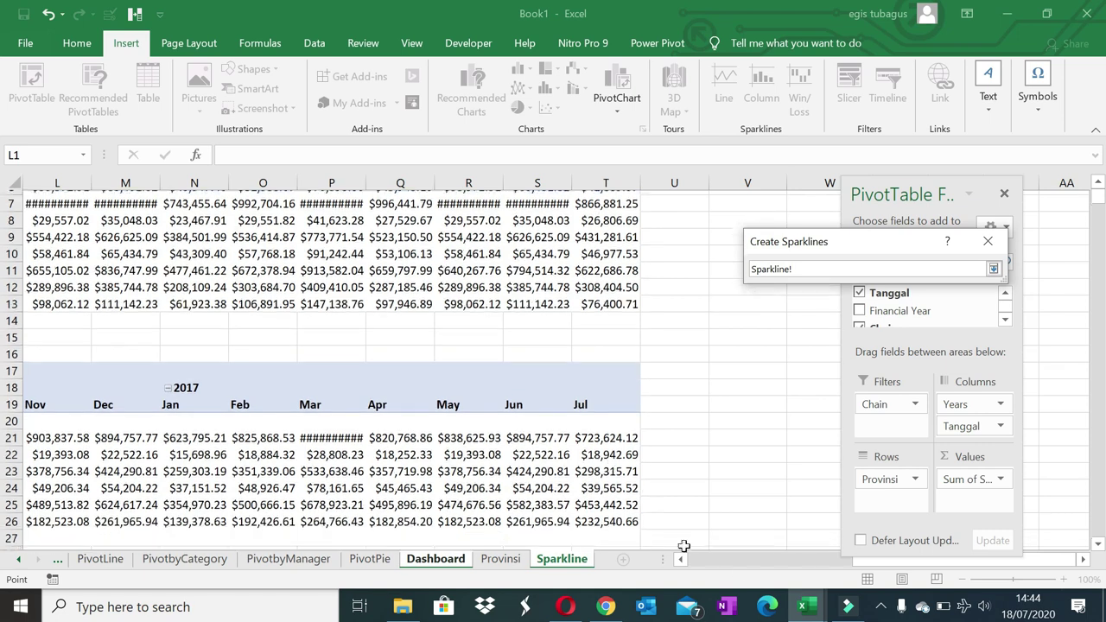
click(698, 560)
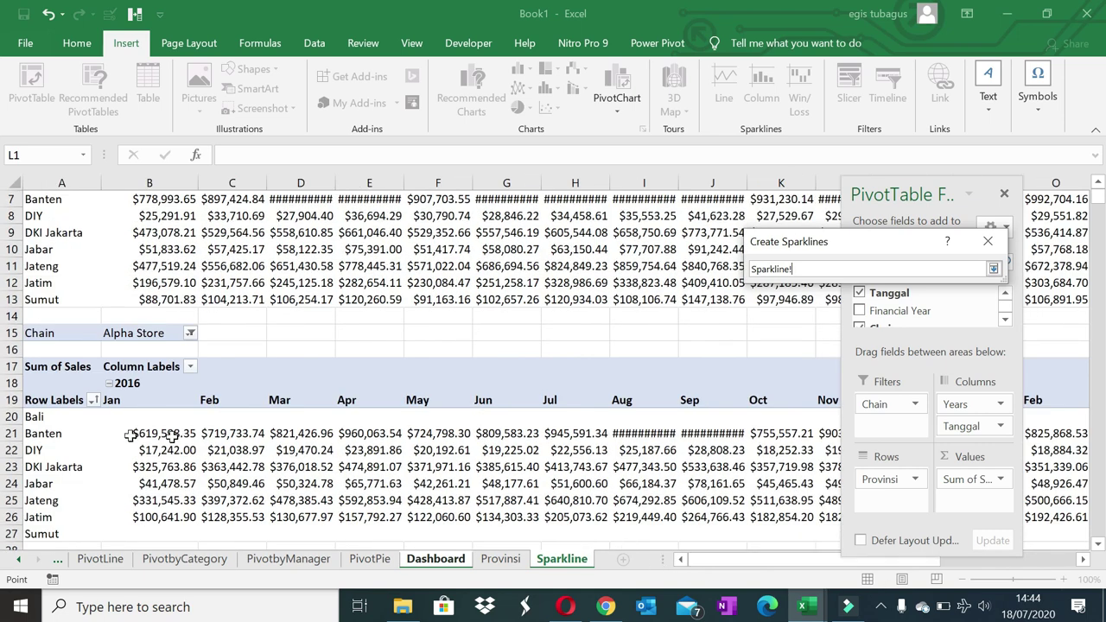
mouse_move(134, 418)
mouse_down()
mouse_move(396, 536)
mouse_move(1103, 528)
mouse_up()
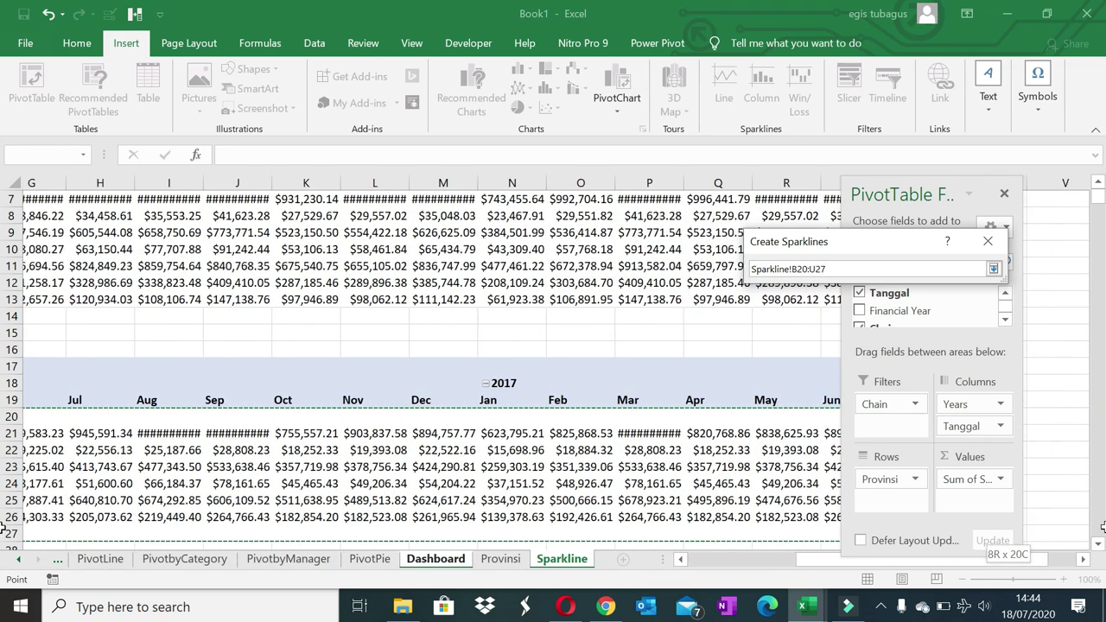
drag(1103, 528, 1050, 521)
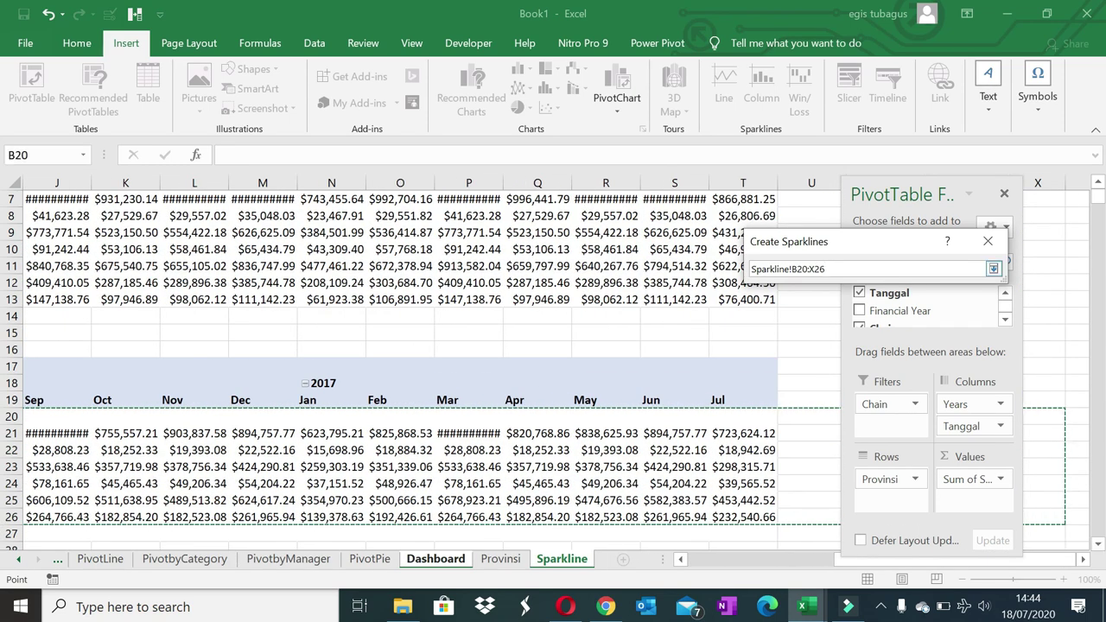
- Change the range's end column to Z, attempt creation, and dismiss the invalid-reference warning
click(812, 268)
key(BackSpace)
text(z)
key(Return)
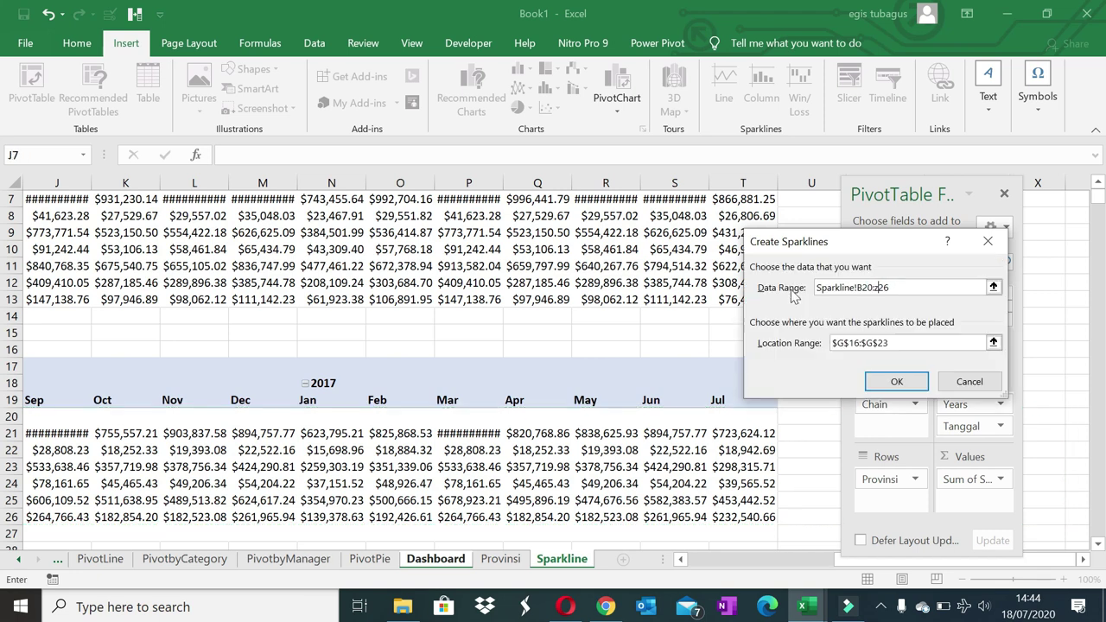
click(897, 382)
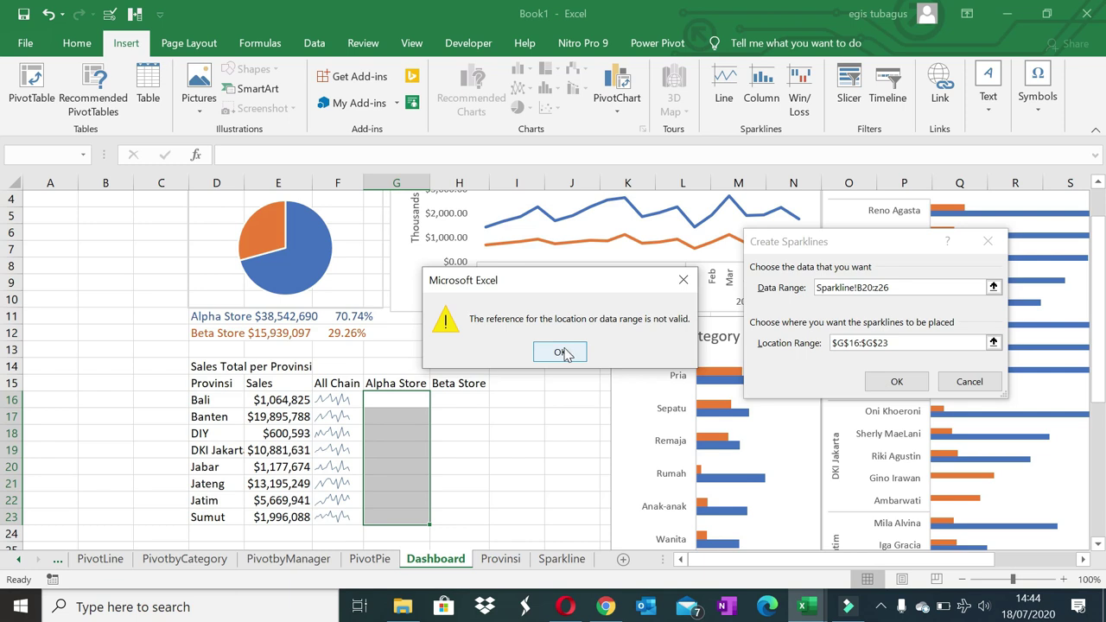
click(560, 352)
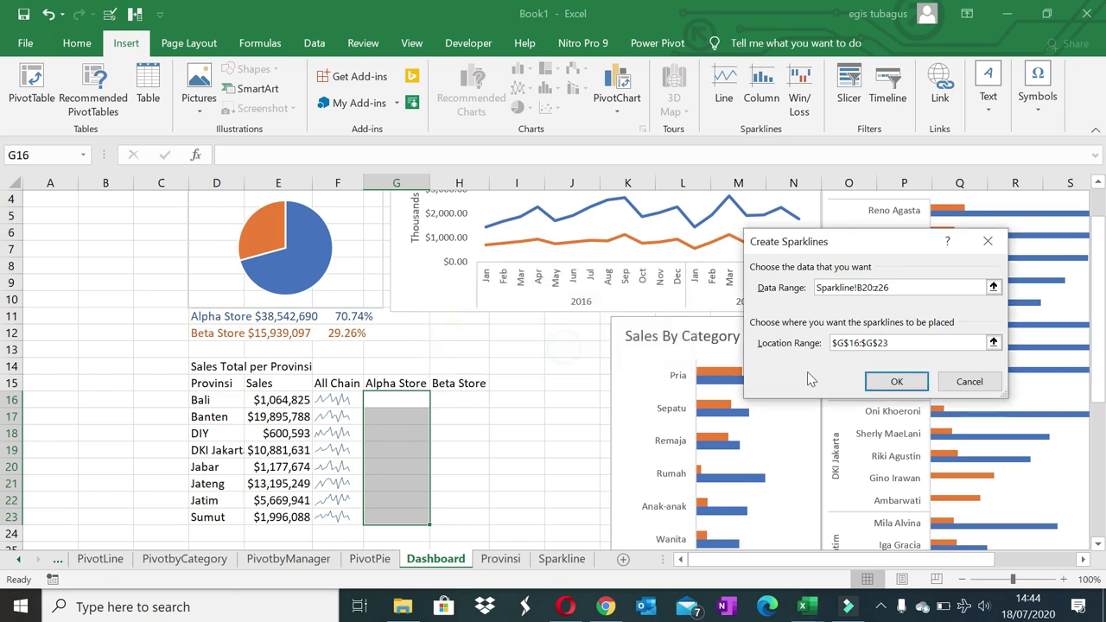
- Correct the data range to Sparkline!B20:Z27 and create the Alpha Store sparklines
click(993, 288)
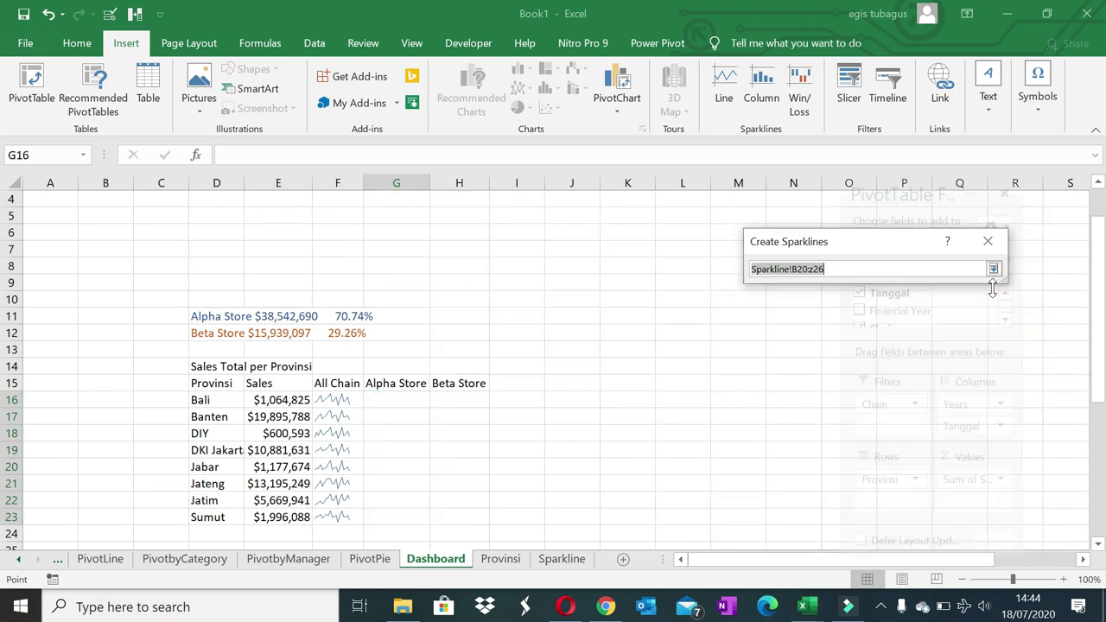
scroll(385, 450, down, 1)
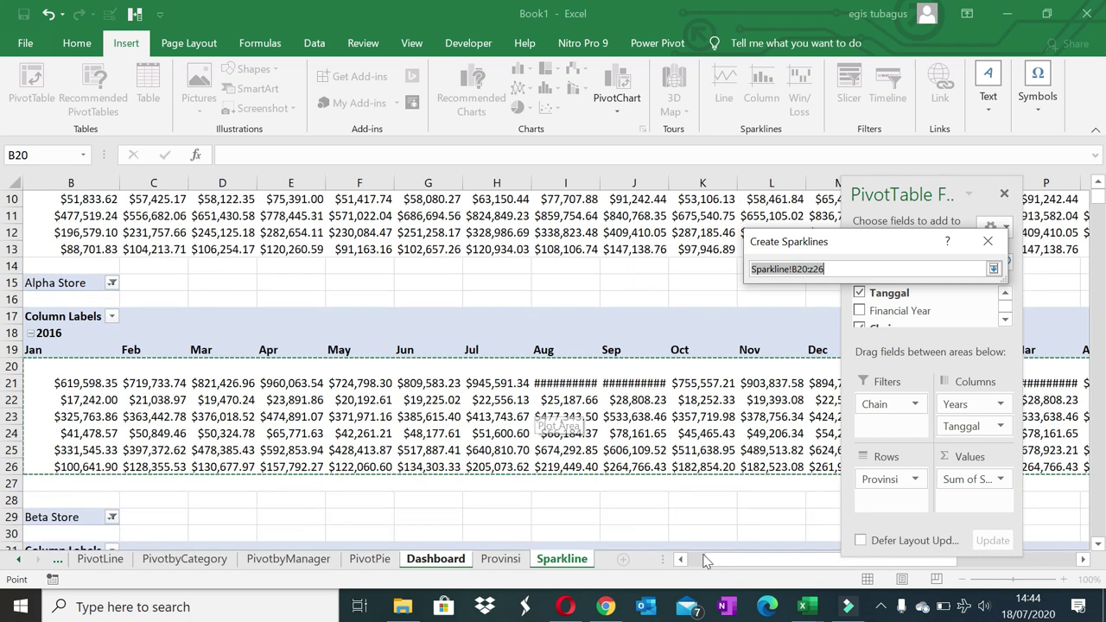
scroll(605, 532, left, 1)
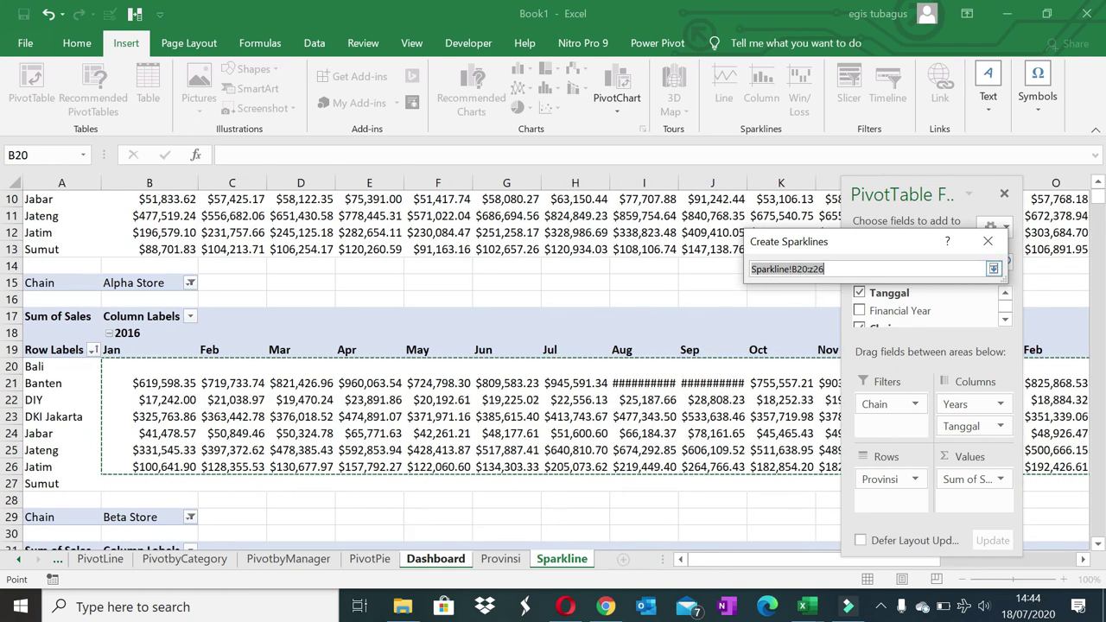
click(821, 270)
key(BackSpace)
text(7)
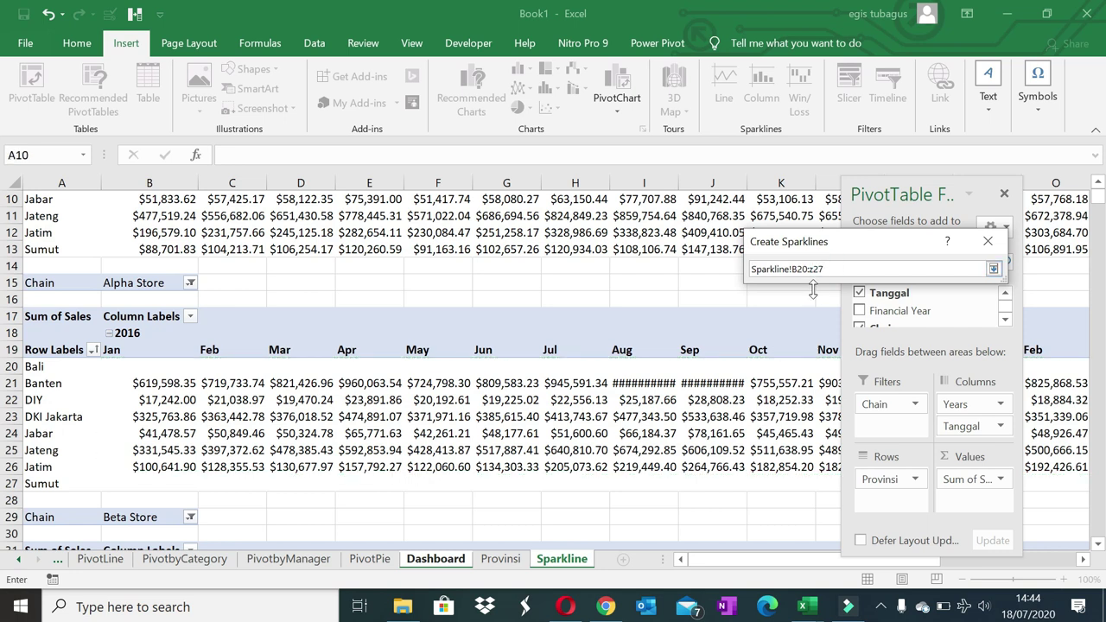
key(Return)
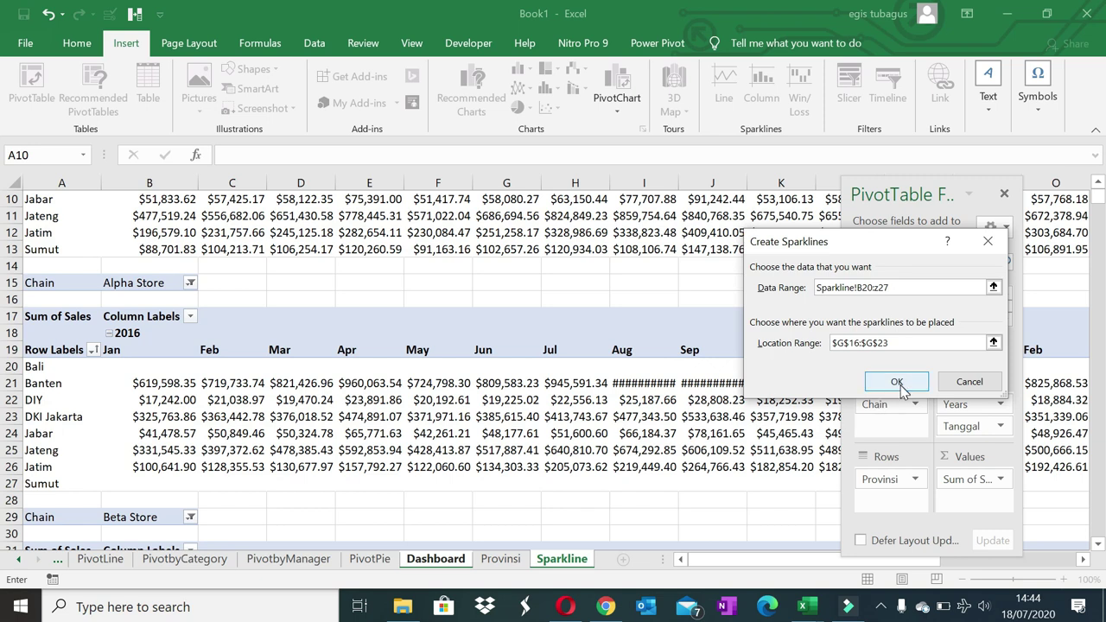
click(897, 381)
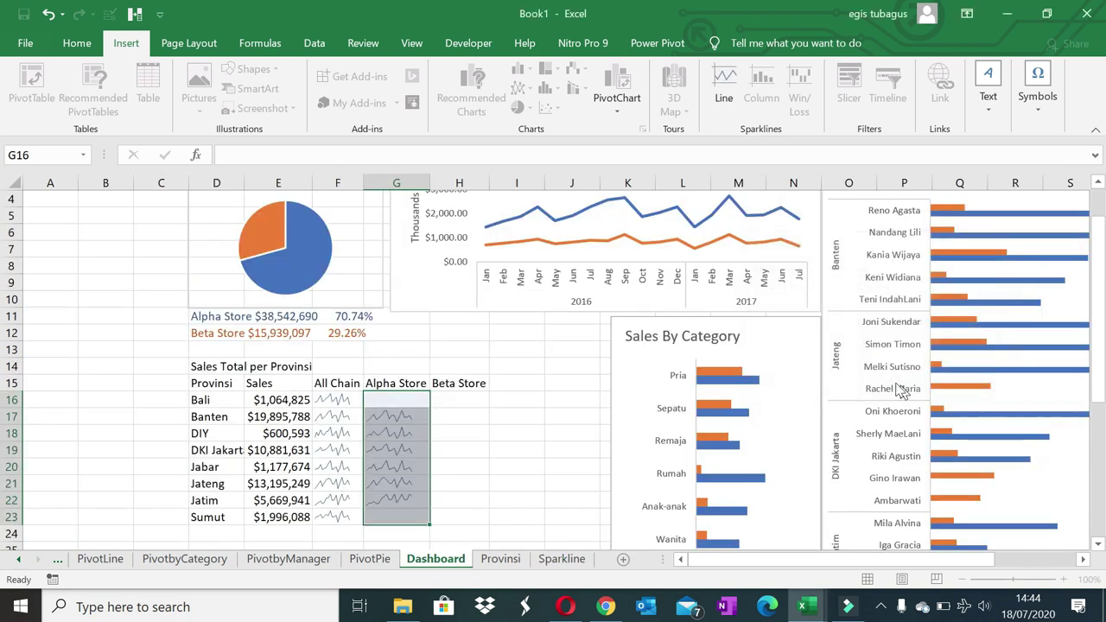
click(441, 397)
- Add line sparklines to Beta Store cells H16:H23 using Sparkline!B34:Z41 as the data range
shift+click(458, 512)
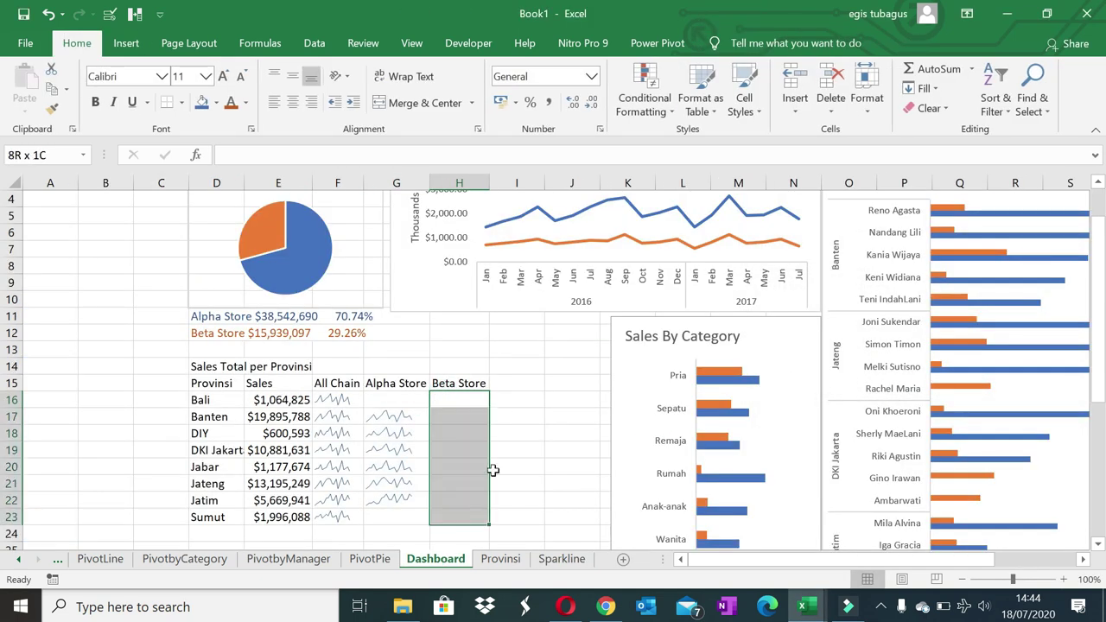
click(127, 43)
click(722, 82)
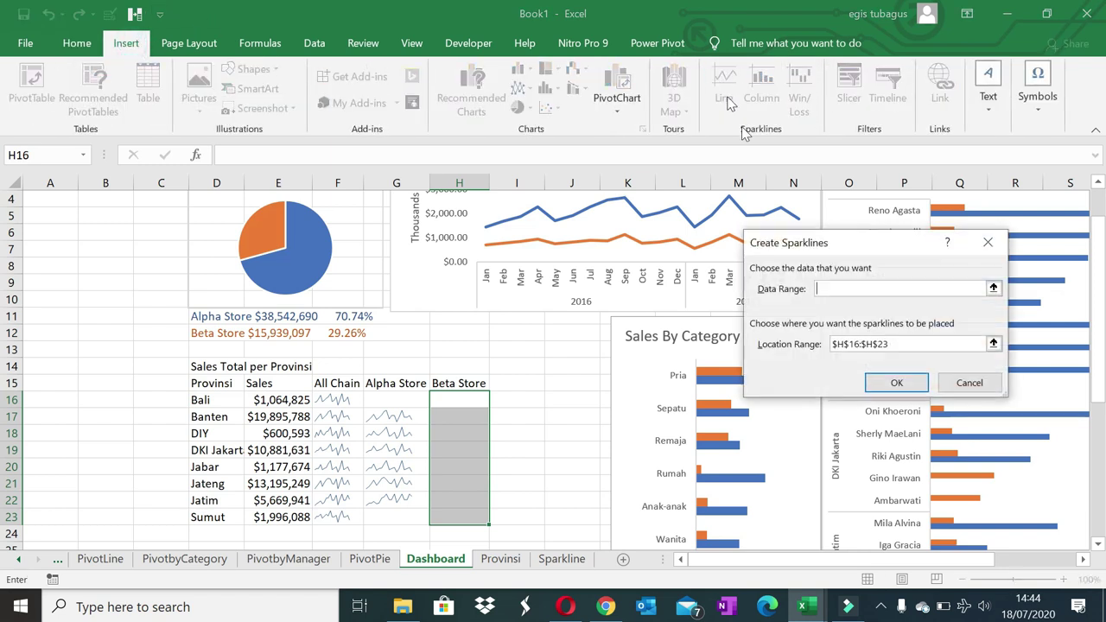
click(993, 286)
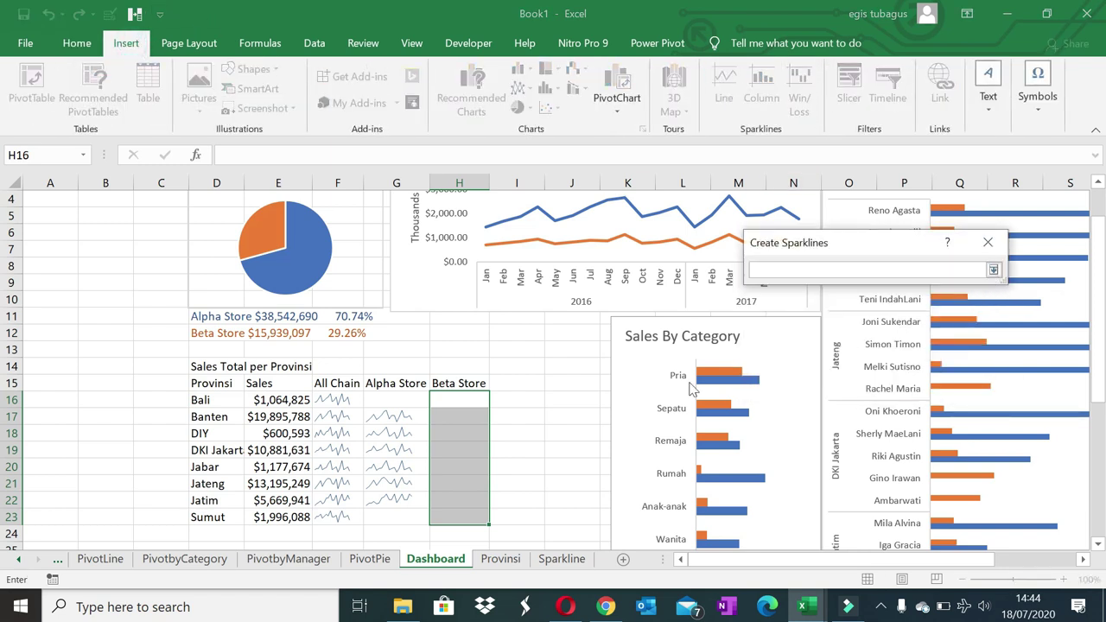
click(562, 559)
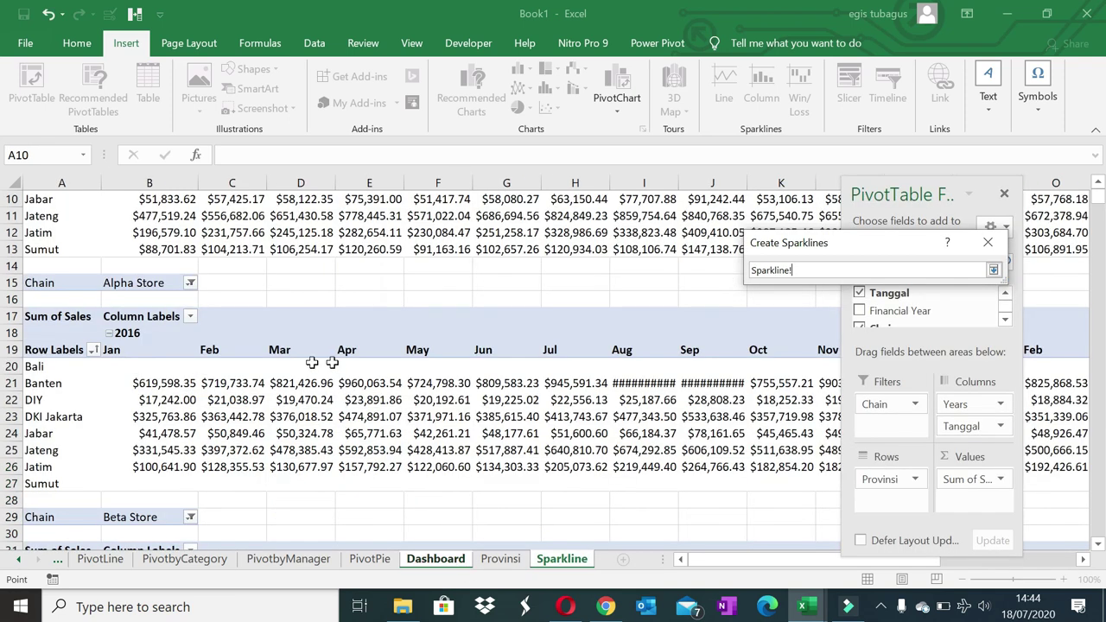
scroll(209, 404, down, 1)
scroll(208, 403, down, 3)
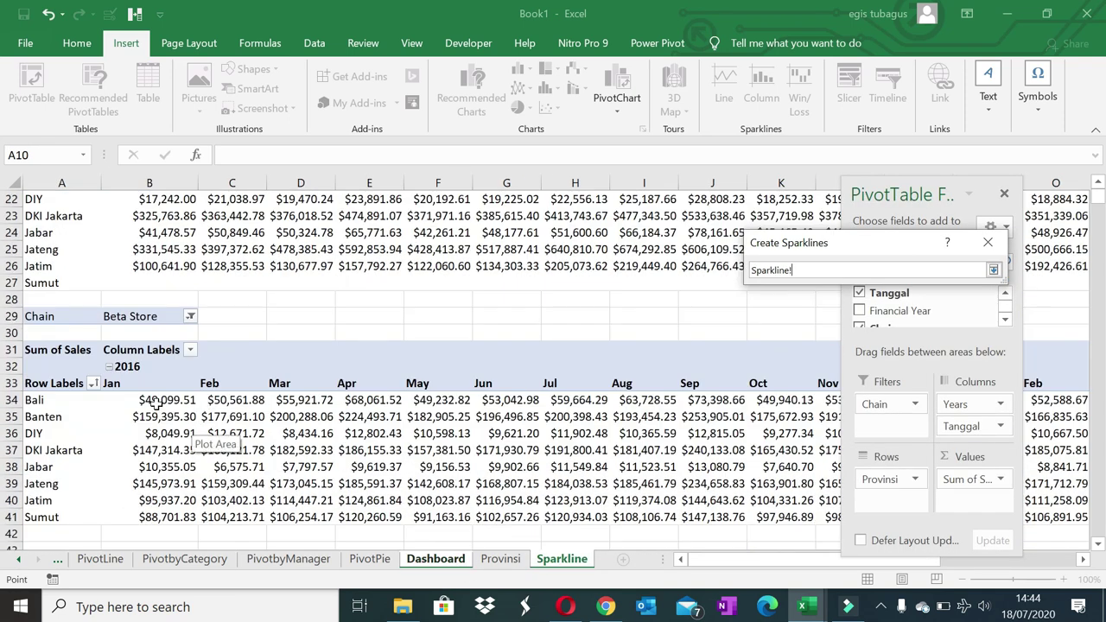
drag(148, 400, 1045, 517)
key(BackSpace)
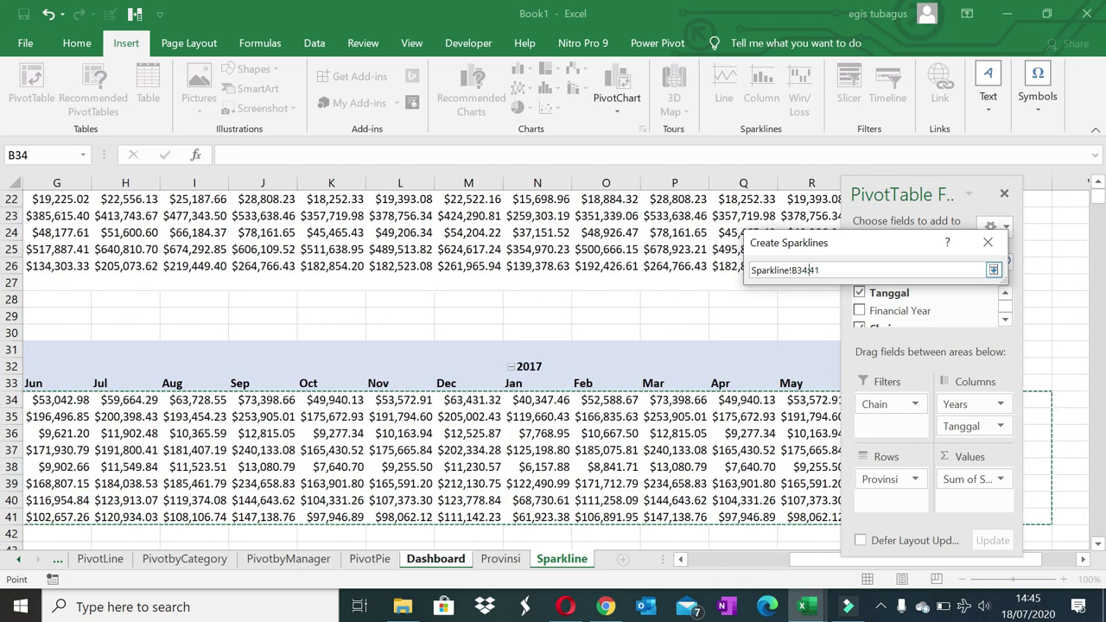
key(Return)
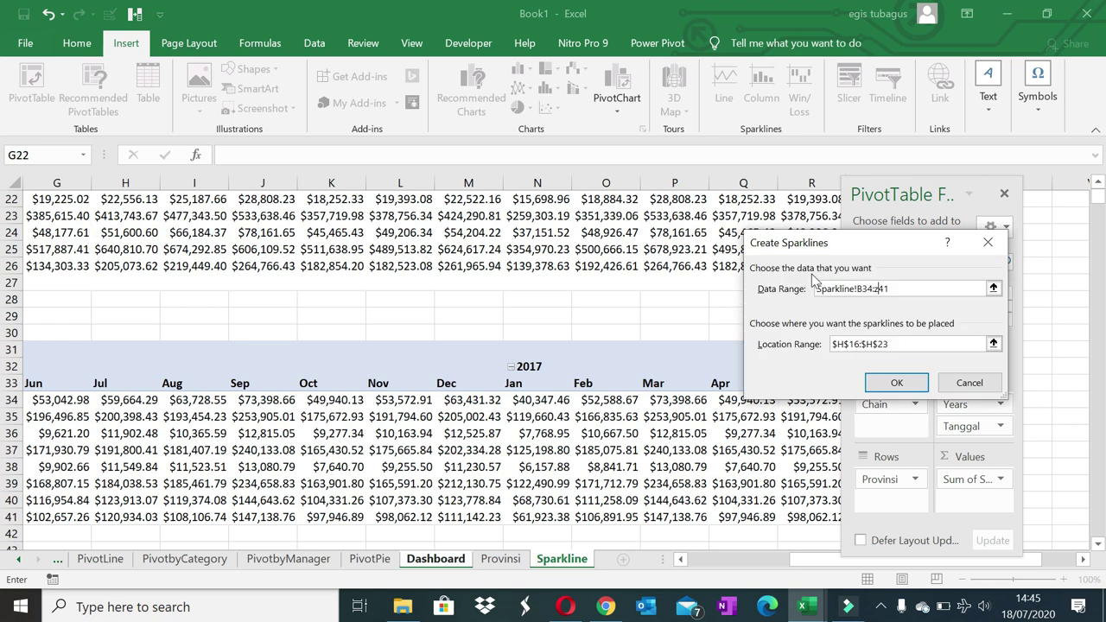
click(895, 384)
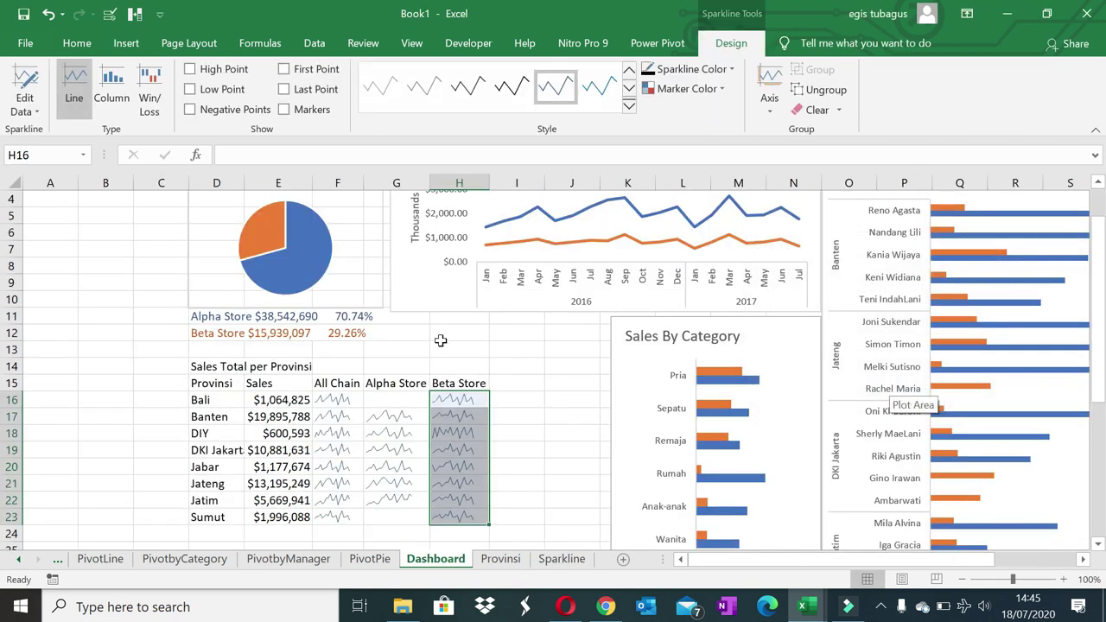
- Give the Beta Store sparklines in H16:H23 an orange sparkline style
scroll(443, 338, up, 1)
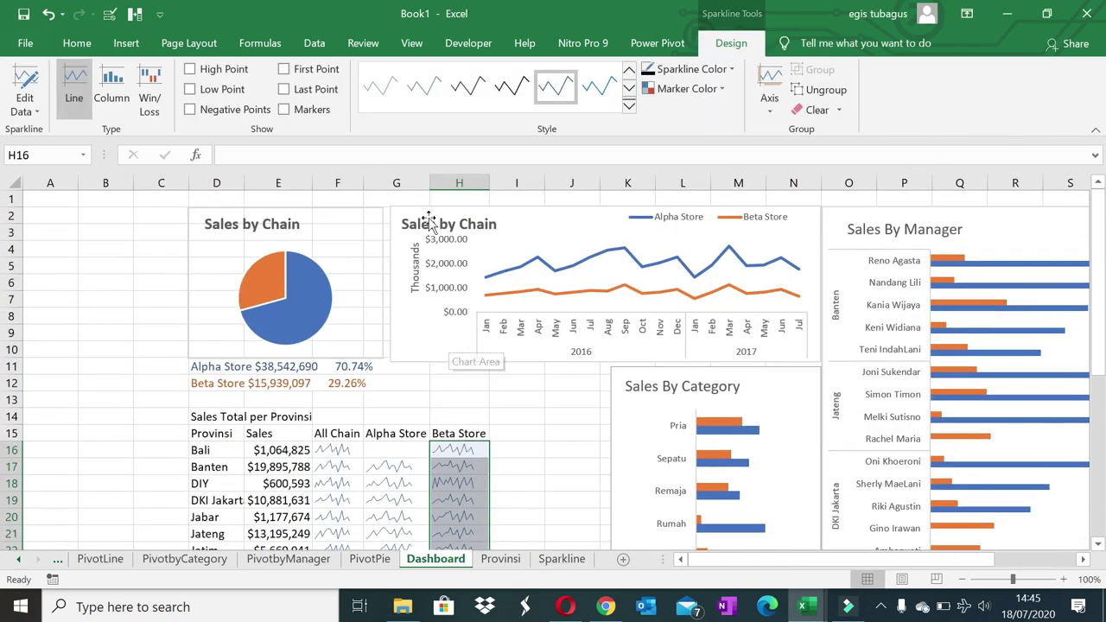
click(627, 106)
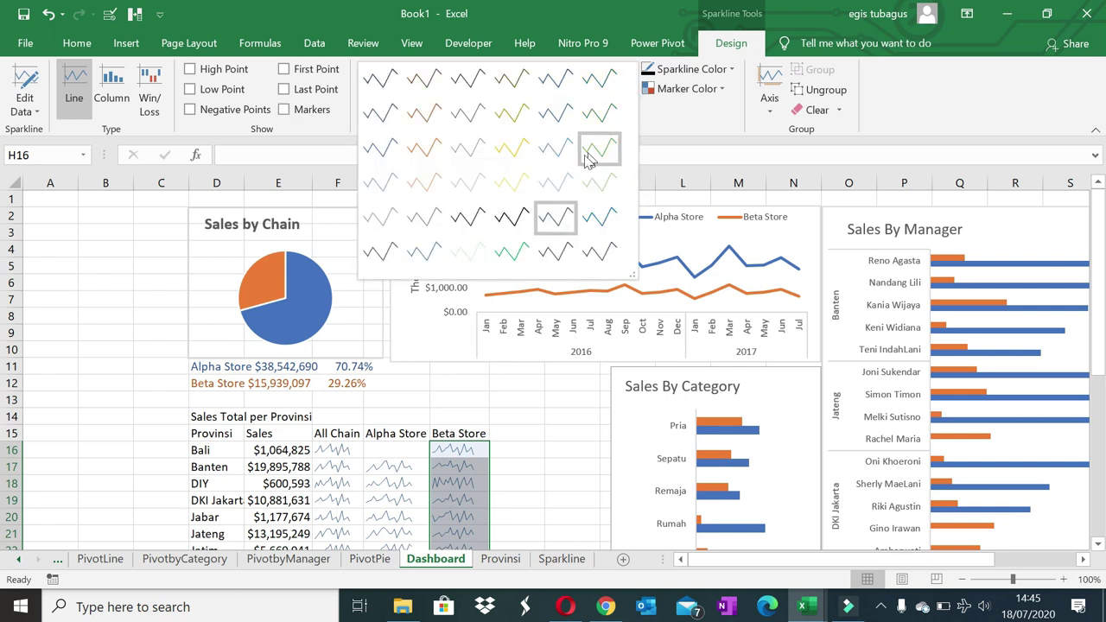
click(430, 117)
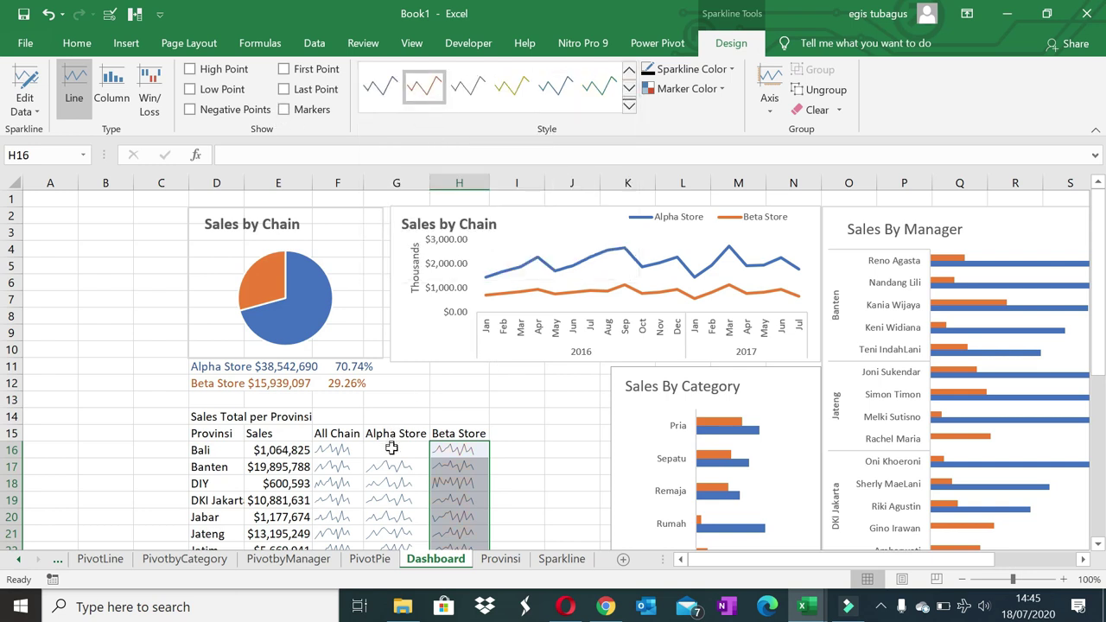
- Apply a dark sparkline style to the All Chain sparklines in F16:F23
click(391, 446)
scroll(385, 476, down, 1)
click(322, 399)
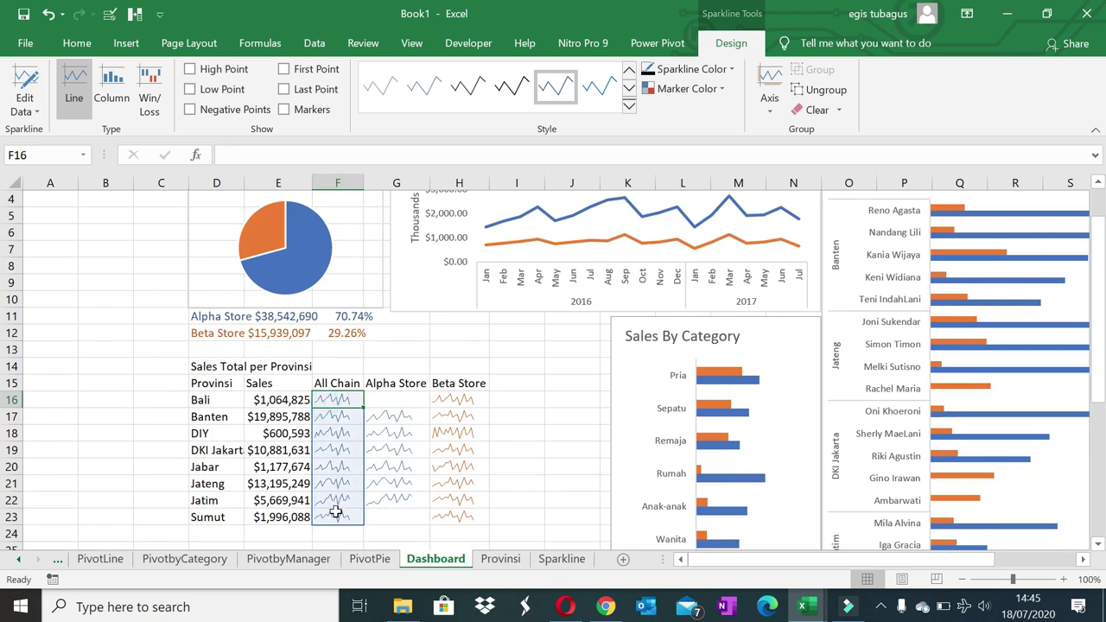
click(512, 86)
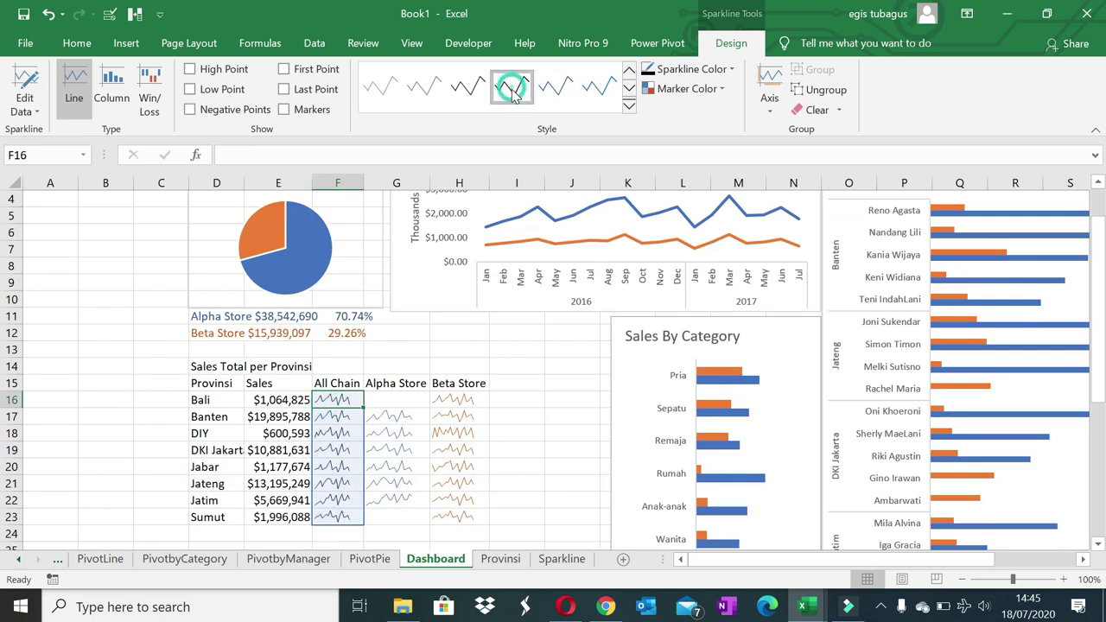
click(485, 331)
click(518, 401)
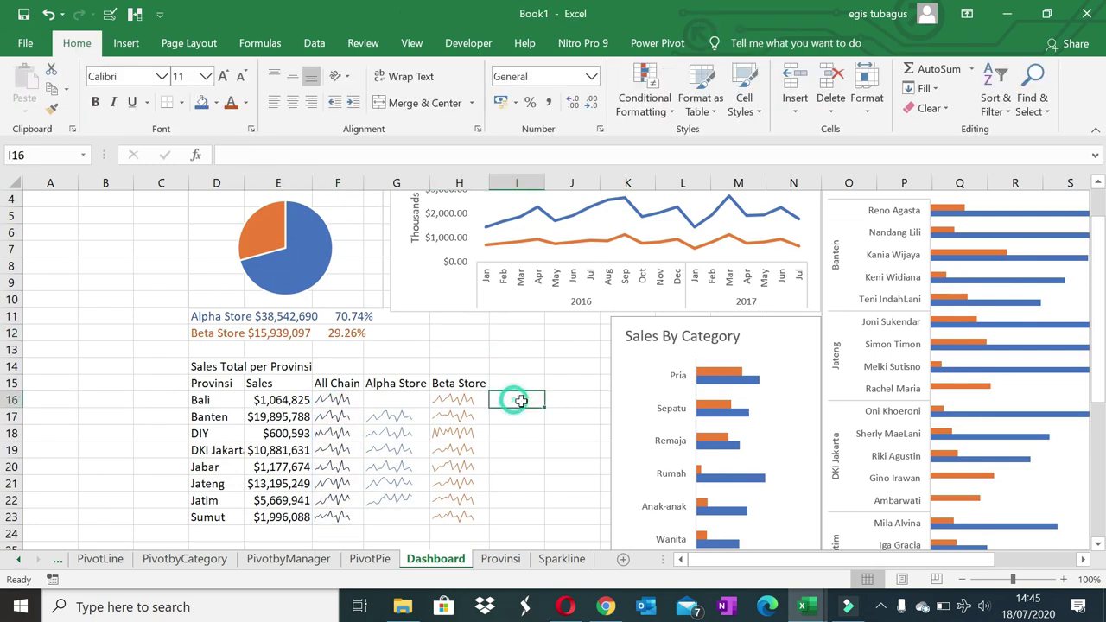
click(217, 400)
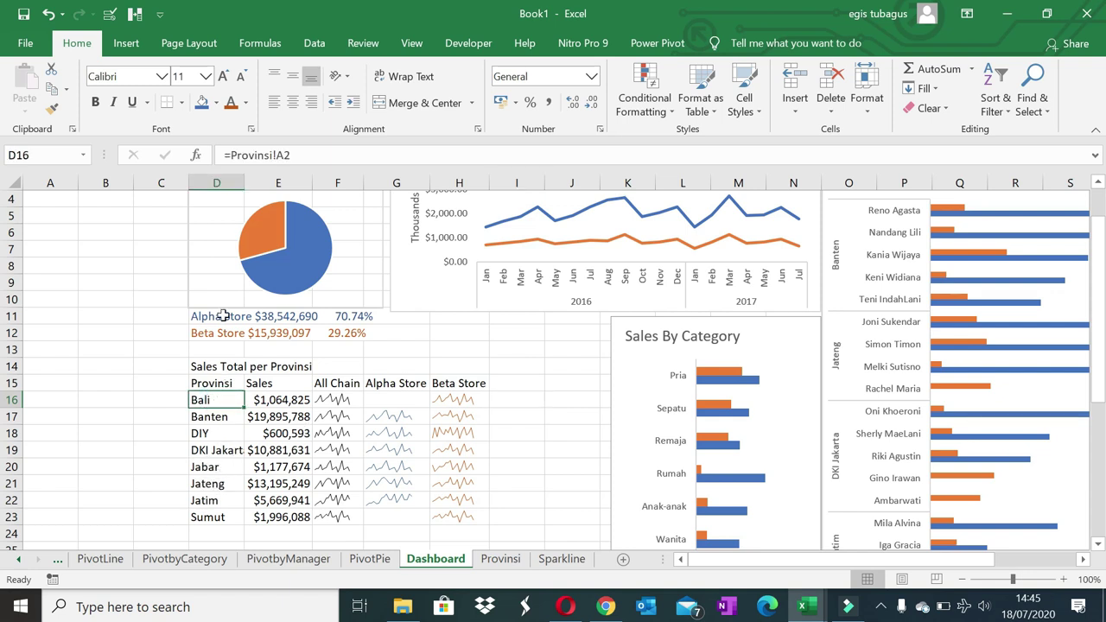
- Enter =IF(Provinsi!A2=" "," ",Provinsi!A2) in D16 and fill it down to row 23
click(229, 155)
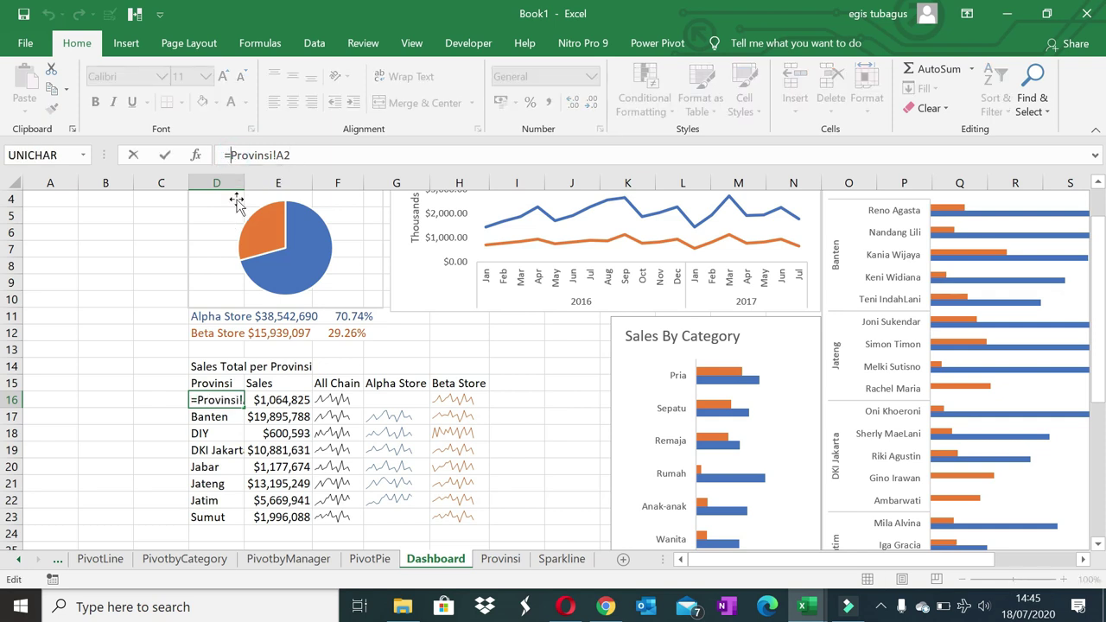
text(if)
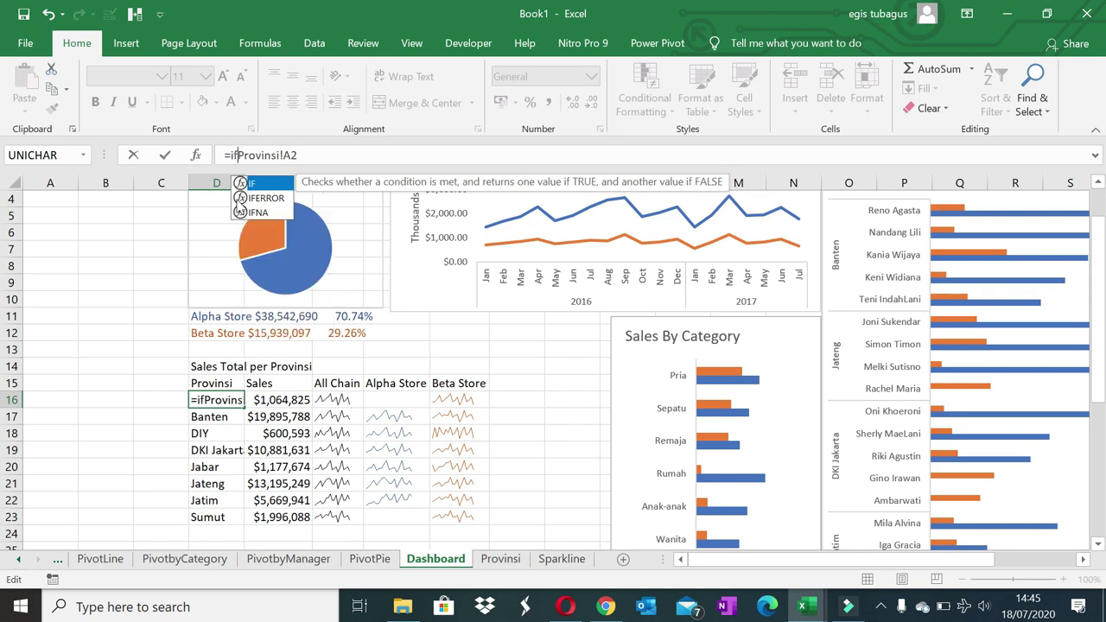
text(()
click(334, 156)
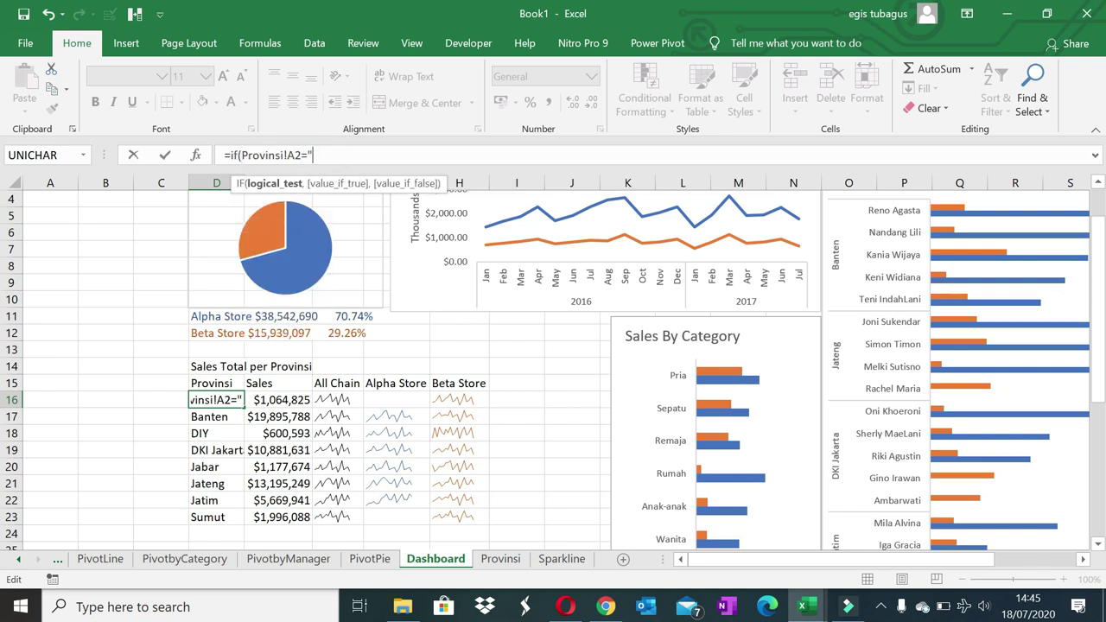
text(")
text(," ")
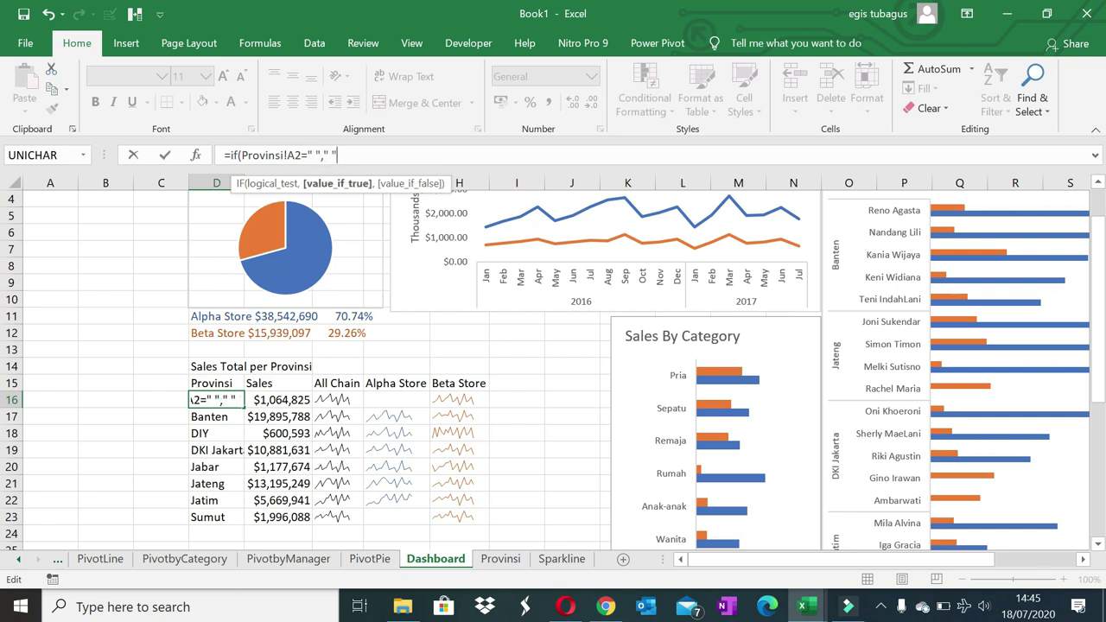
text(,)
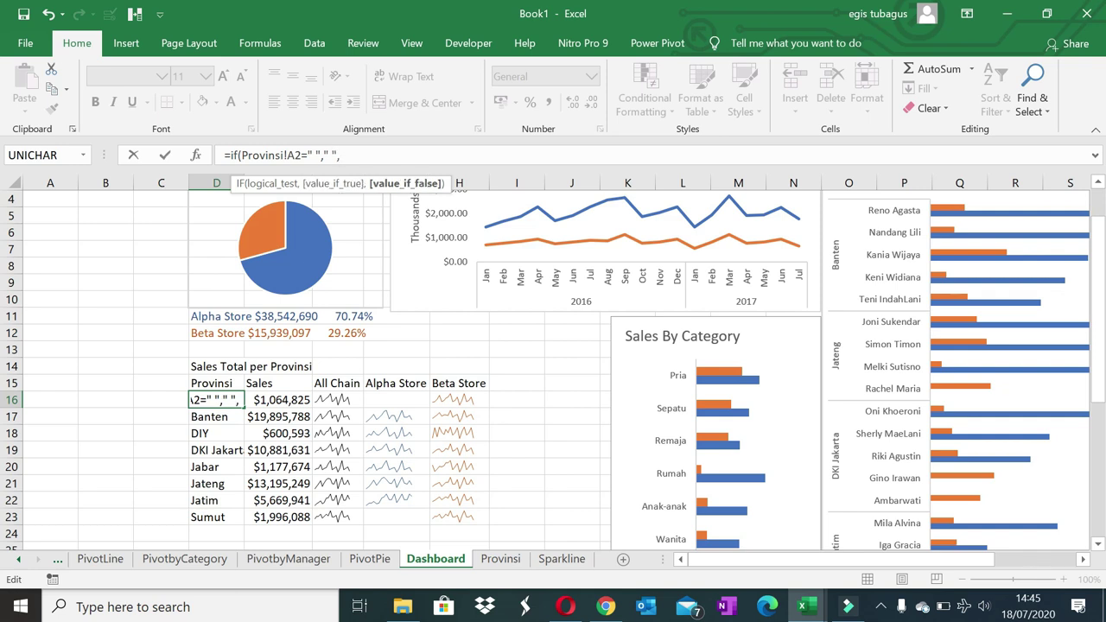
drag(300, 155, 241, 155)
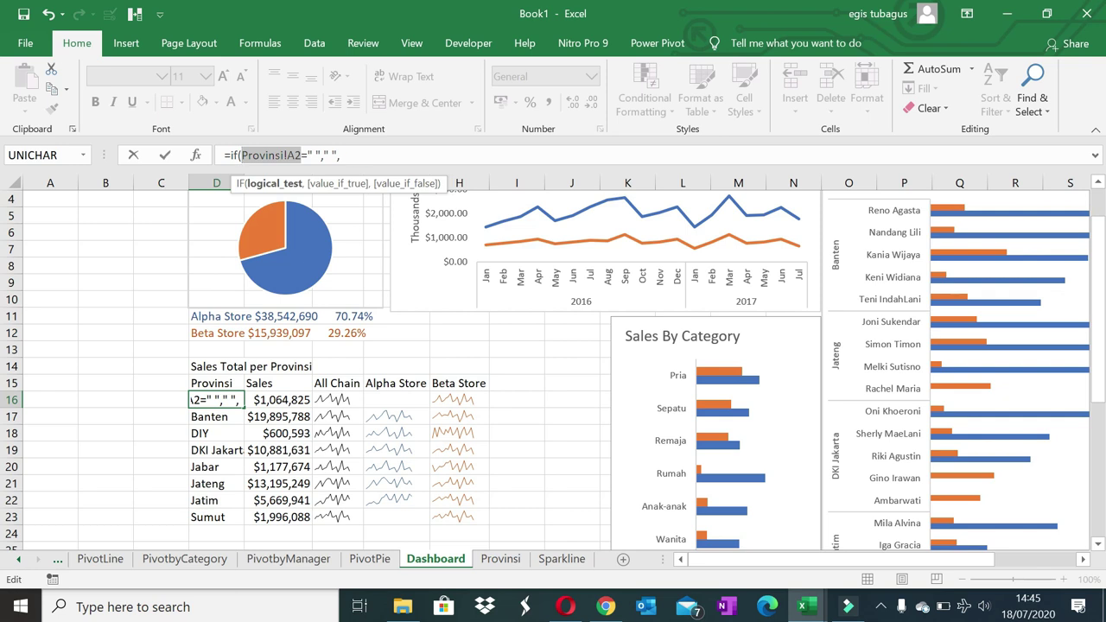
key(ctrl+c)
click(406, 154)
key(ctrl+v)
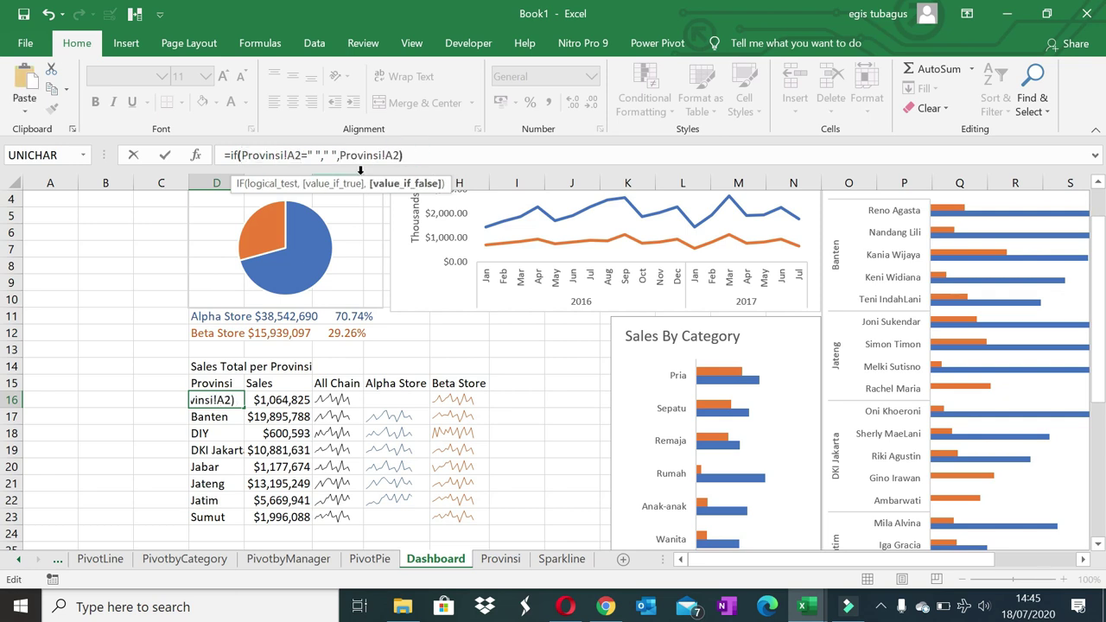
key(Return)
click(229, 400)
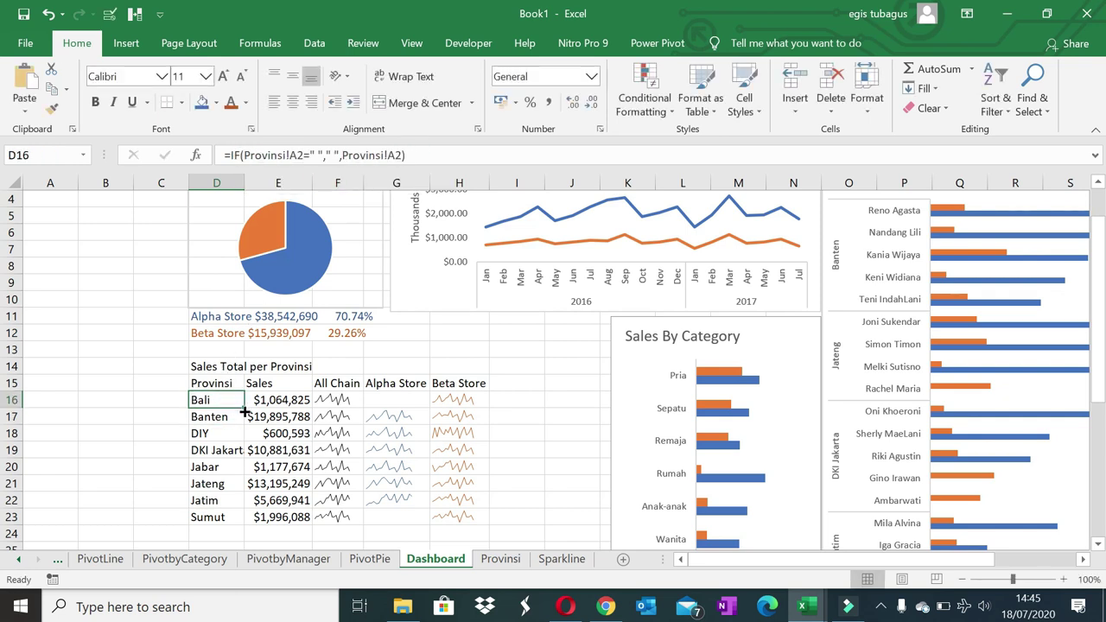
drag(245, 413, 230, 523)
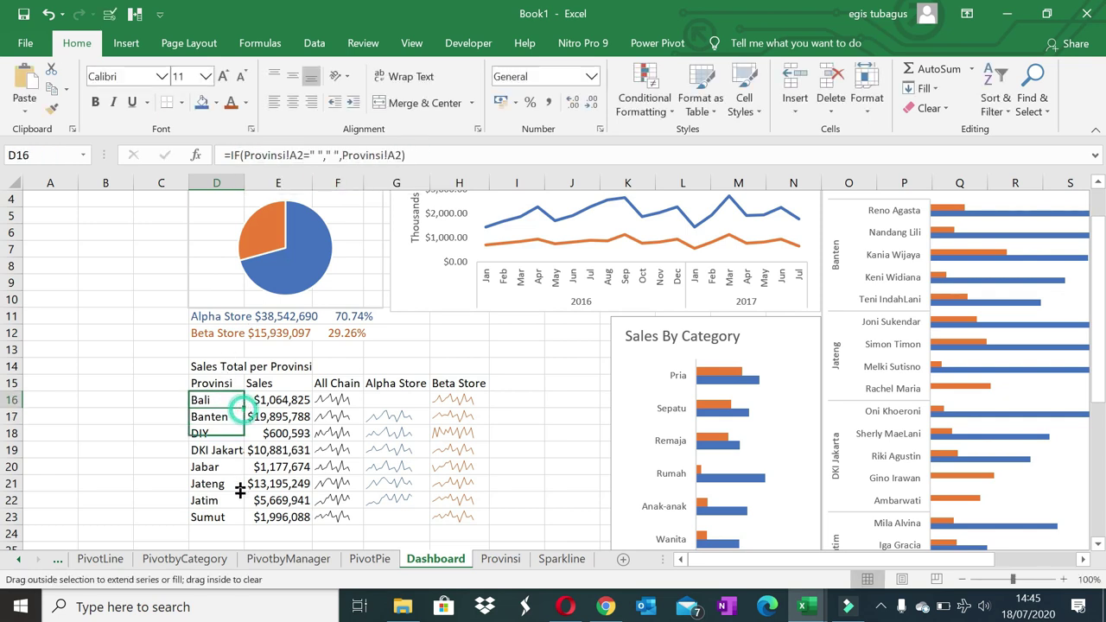
- Wrap E16's GETPIVOTDATA sales formula in IFERROR with a blank fallback, filled down to row 23
click(297, 399)
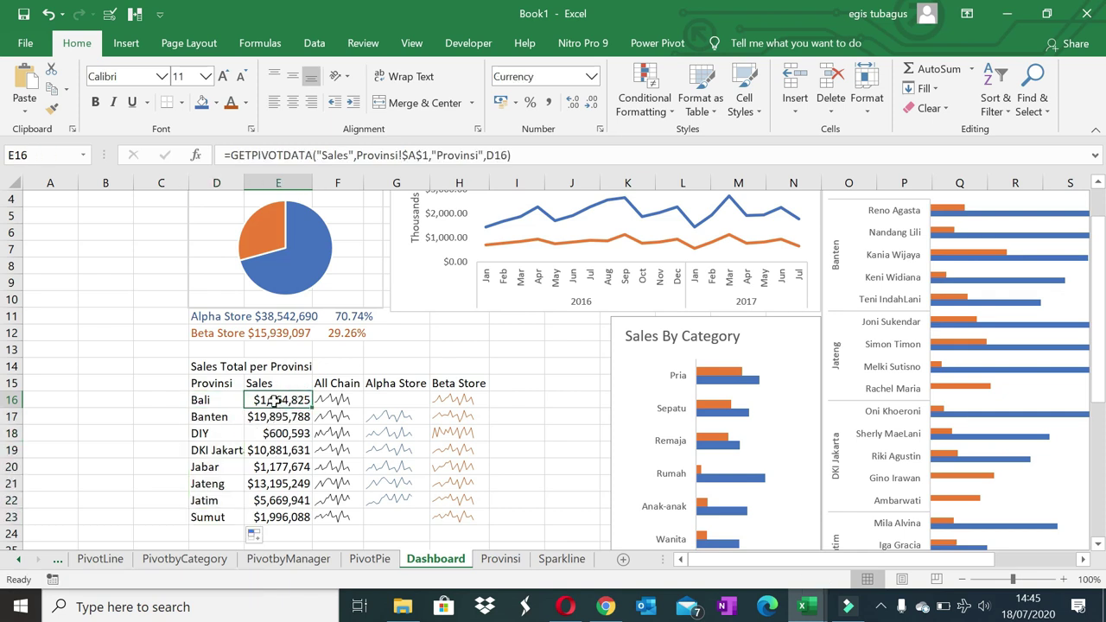
click(222, 156)
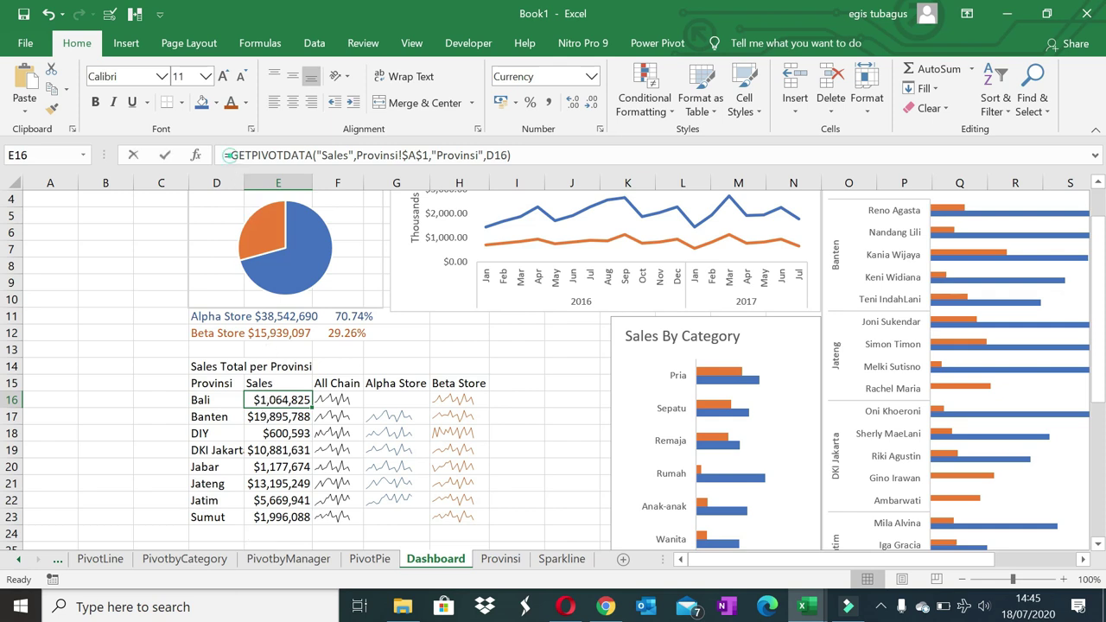
text(ifer)
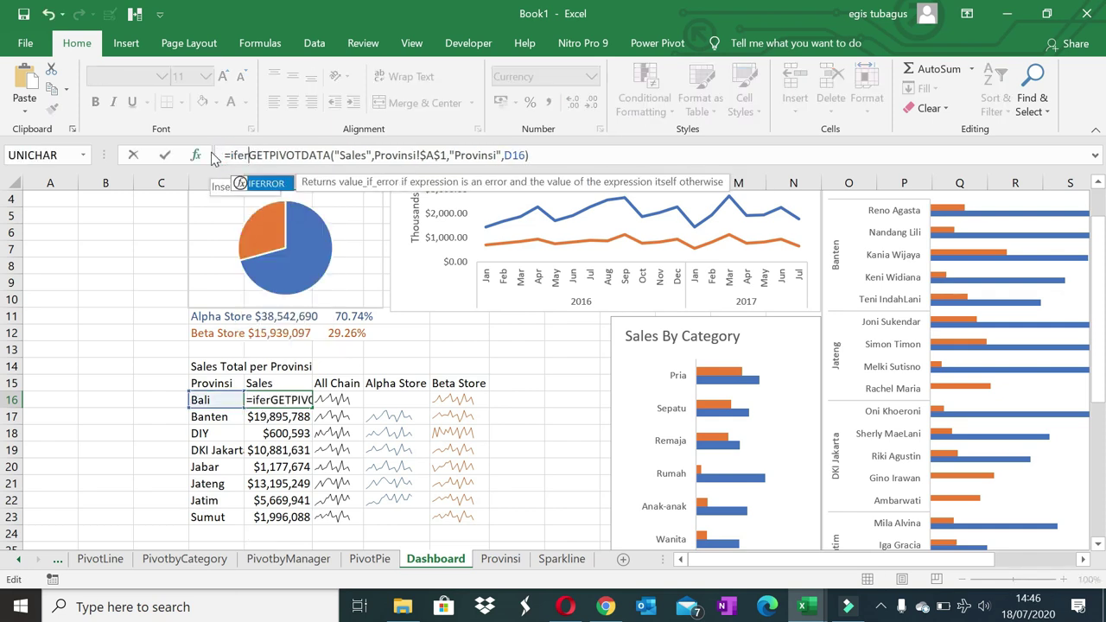
text(r)
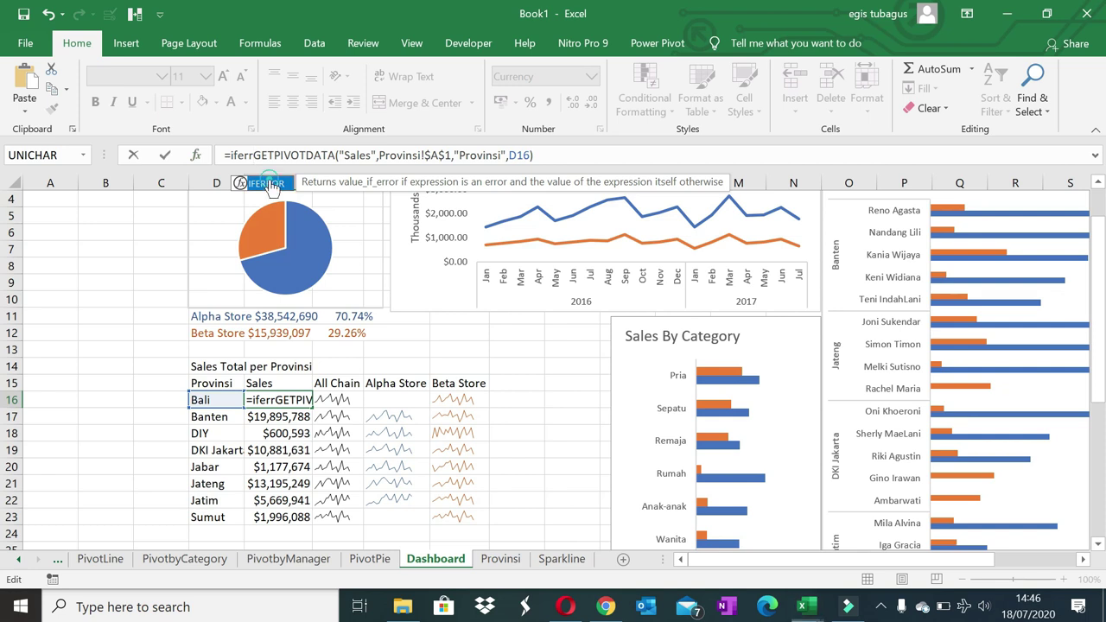
double_click(269, 183)
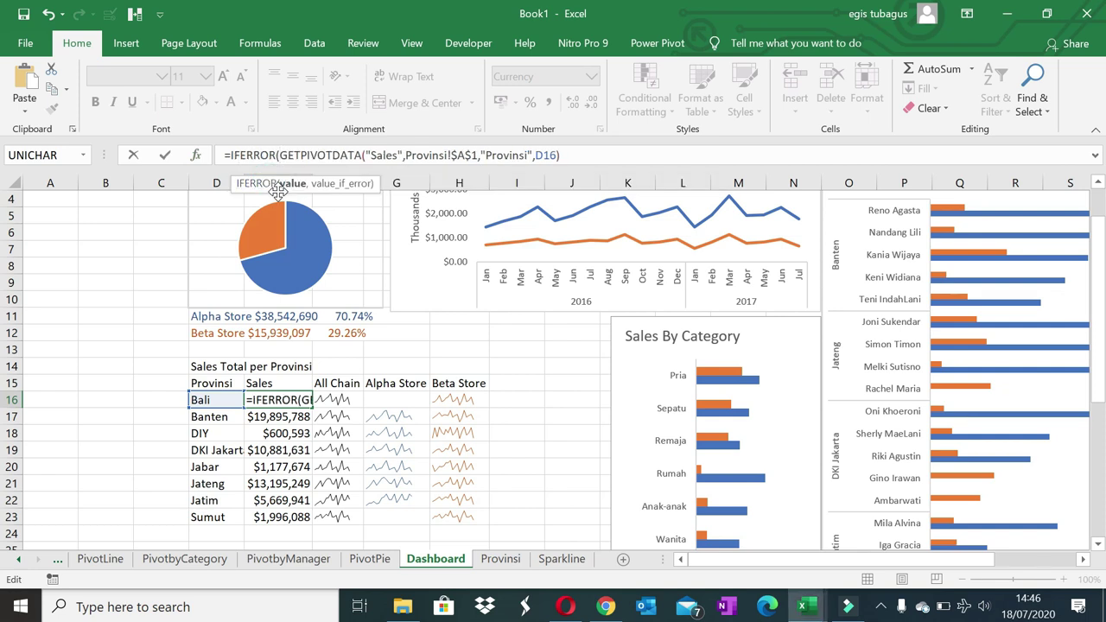
click(596, 155)
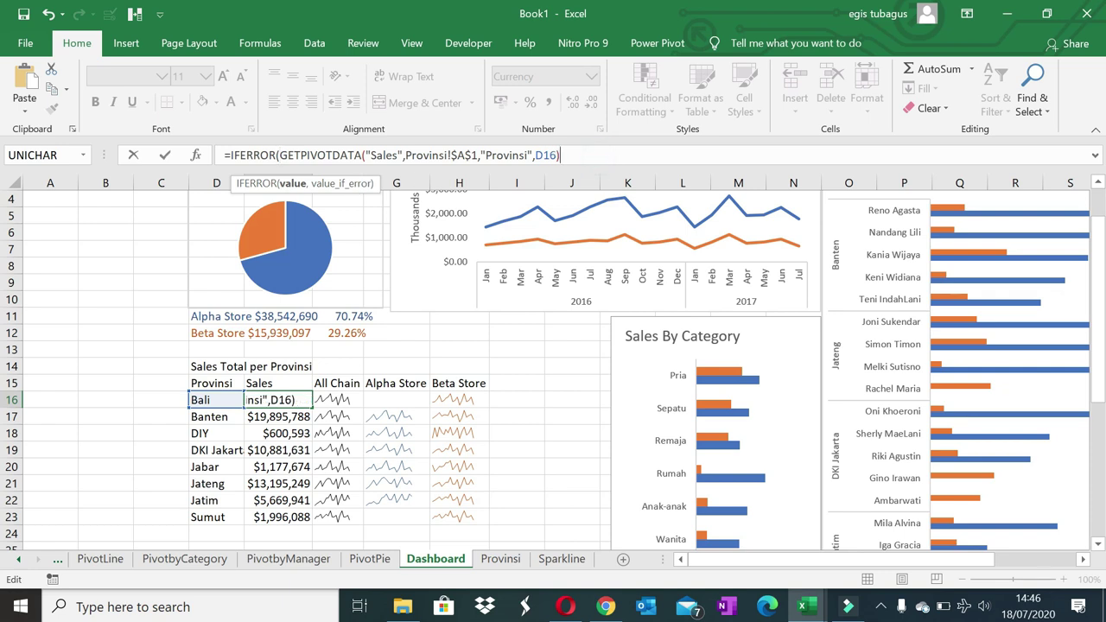
text(,D17)
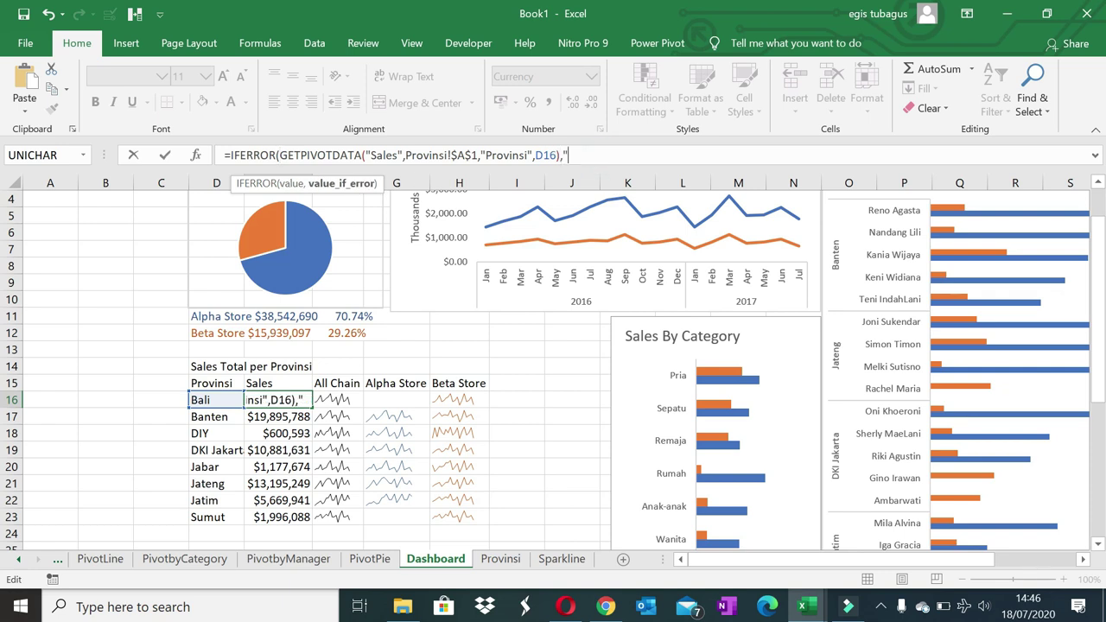
text())
key(Return)
click(280, 400)
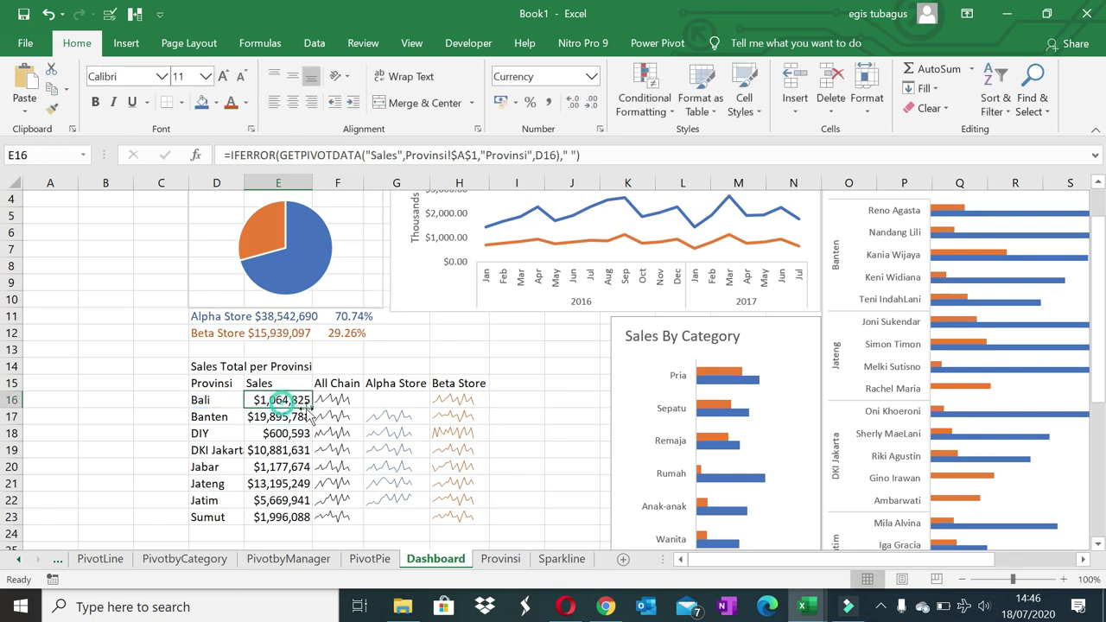
drag(311, 408, 306, 519)
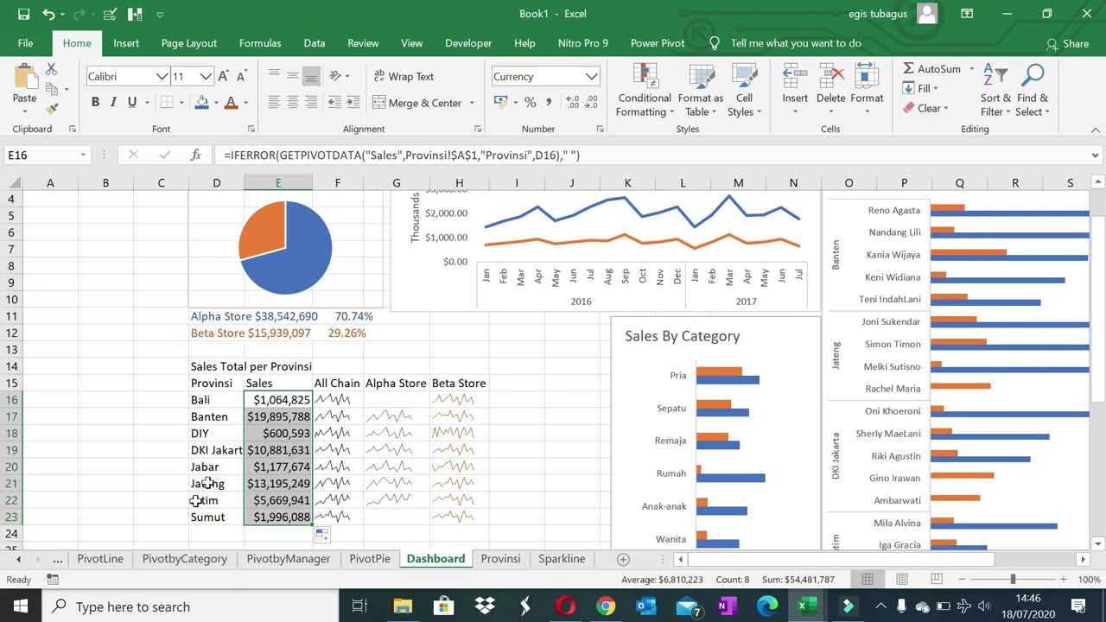
- Move the Dashboard sheet so it sits before the DATA sheet
right_click(434, 564)
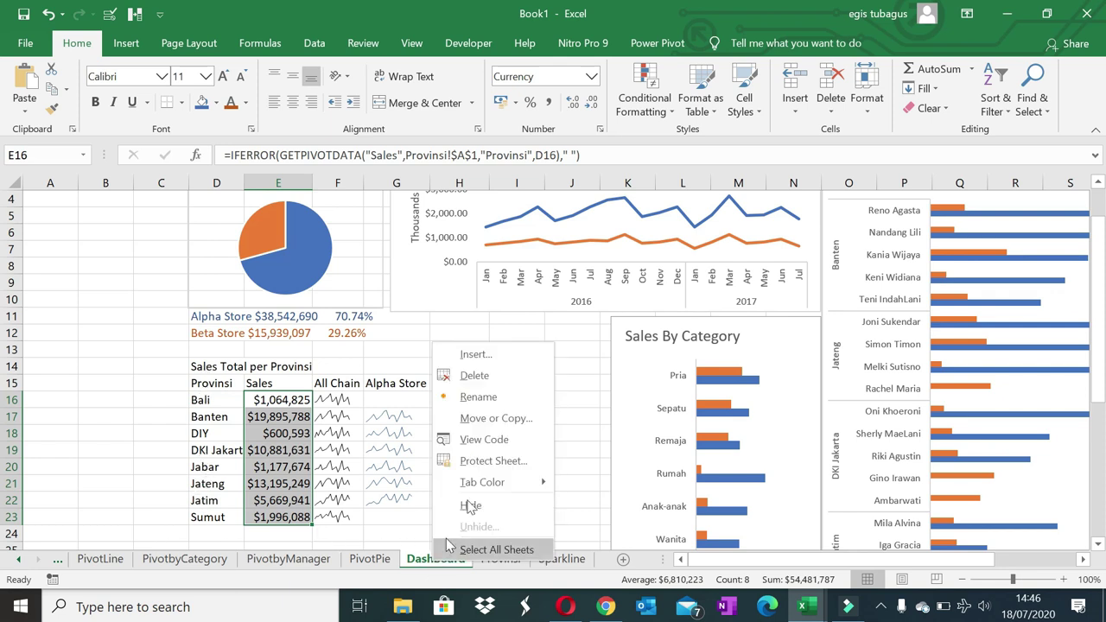
click(480, 420)
click(404, 416)
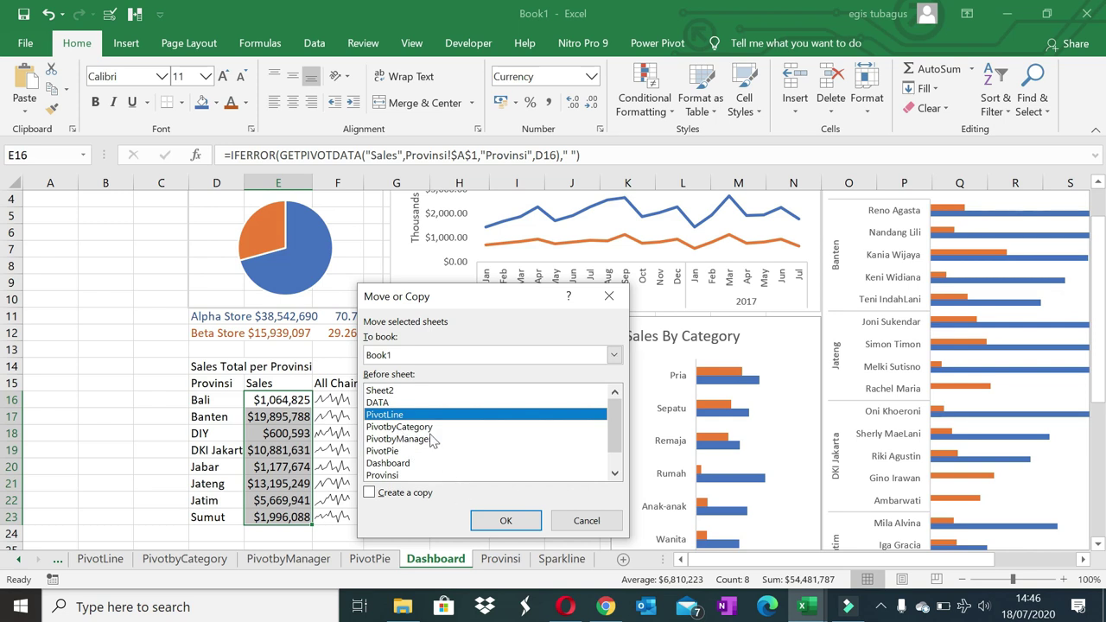
click(402, 403)
click(499, 520)
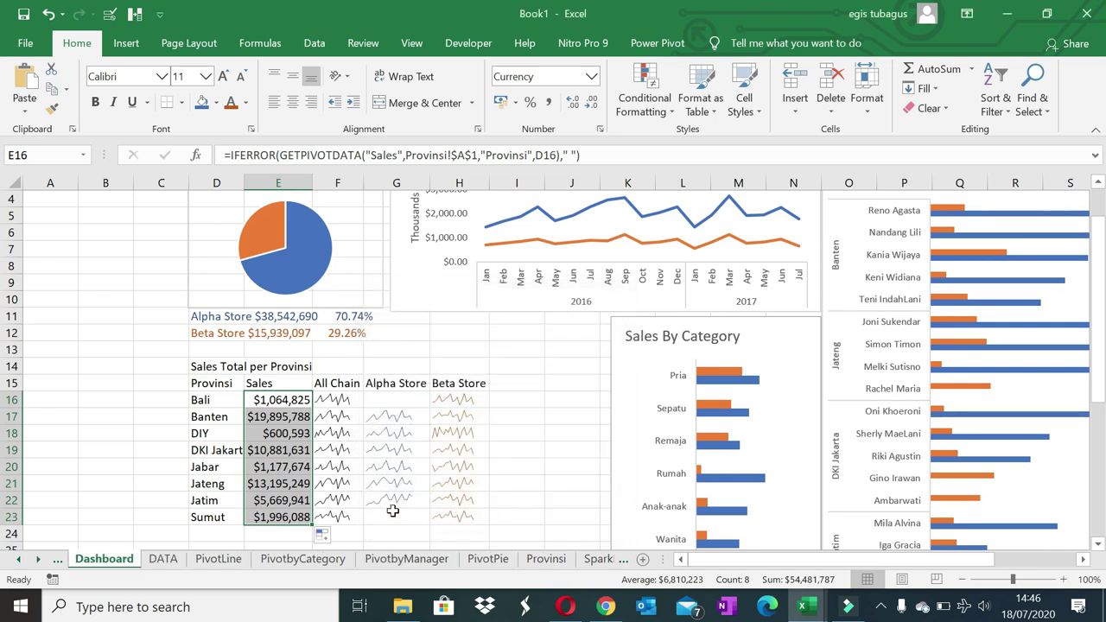
- Check the Sheet2 reference dashboard, then select the Sales Total per Provinsi title row
click(21, 559)
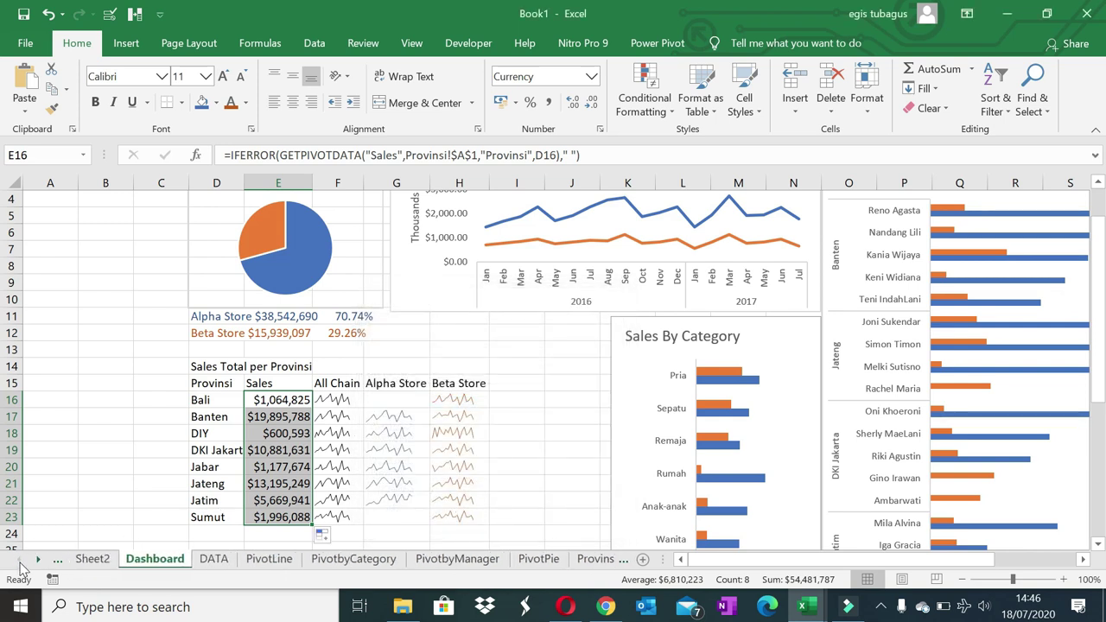
click(97, 560)
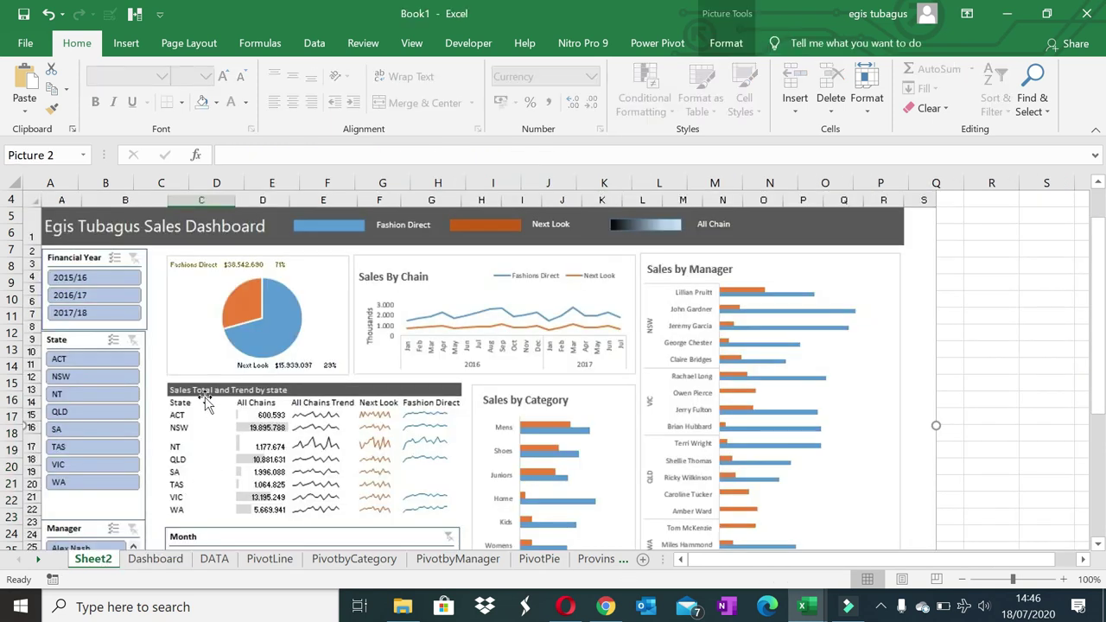
click(147, 560)
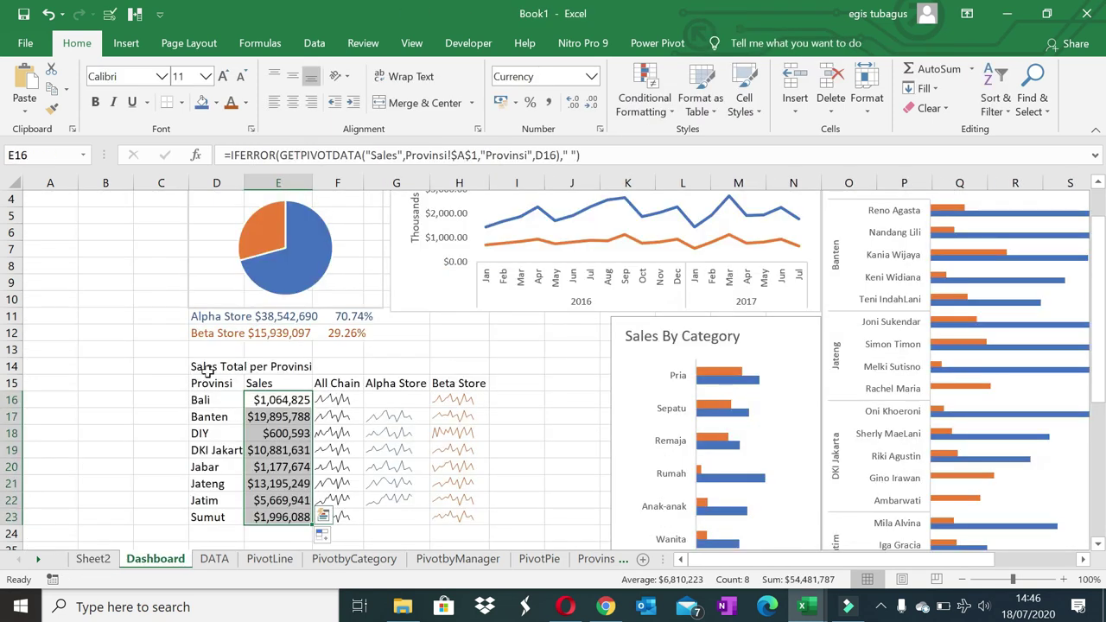
drag(207, 370, 469, 367)
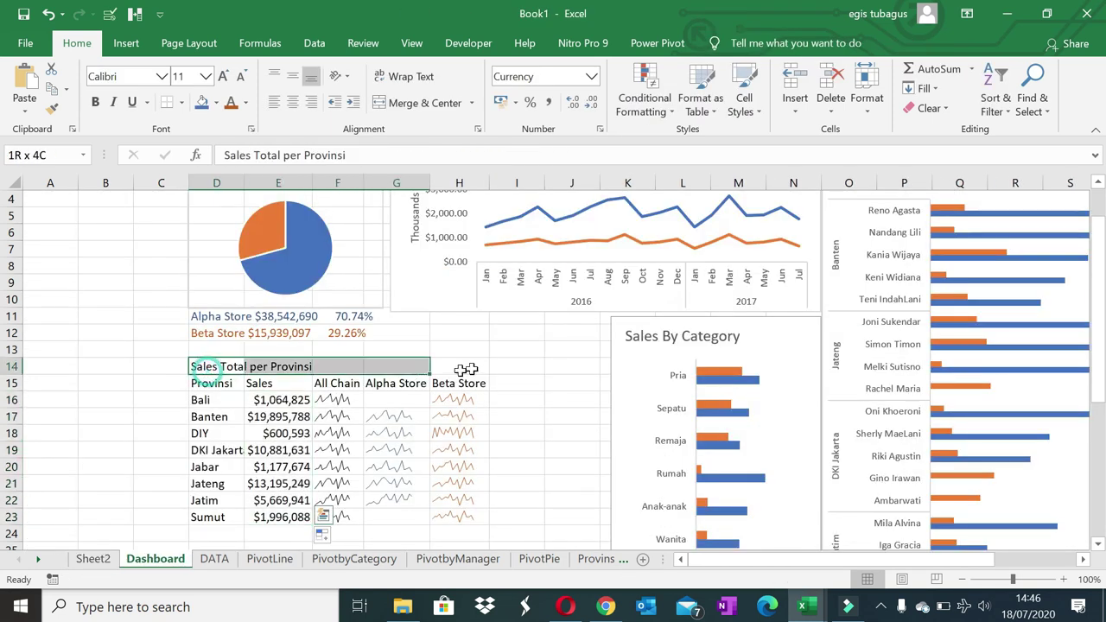
- Give the Sales Total per Provinsi title row a black fill with white text
click(201, 103)
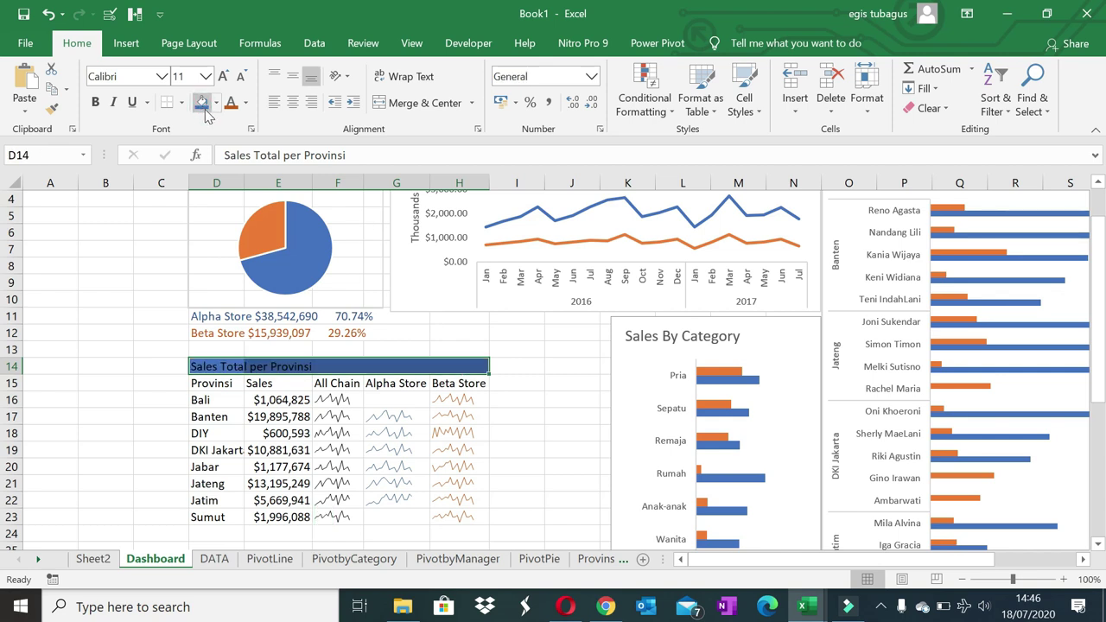
click(216, 105)
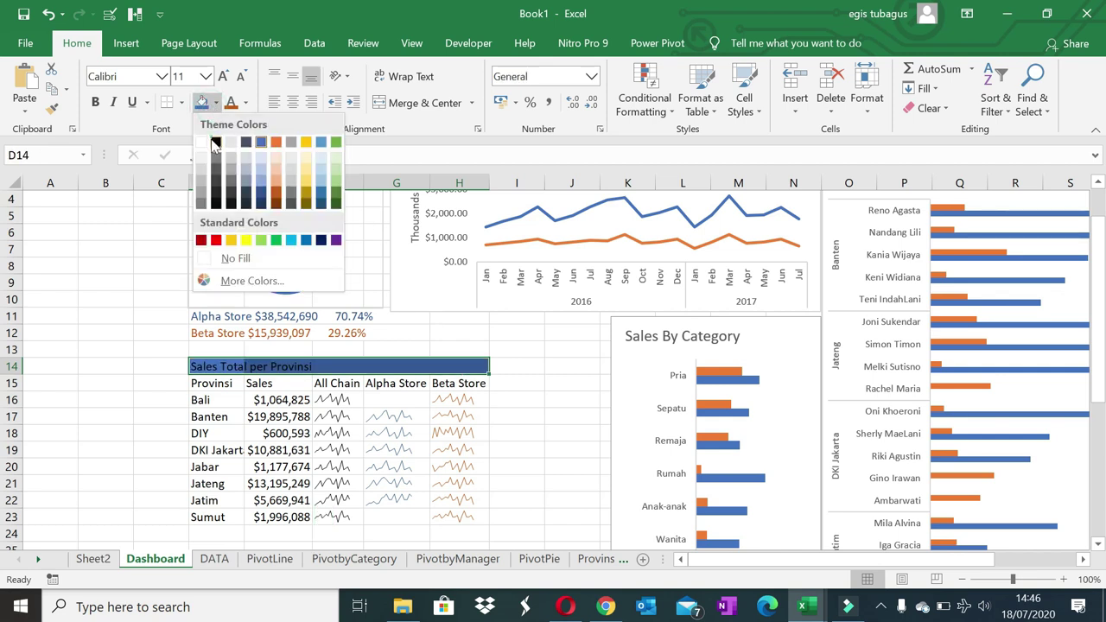
click(215, 143)
click(246, 103)
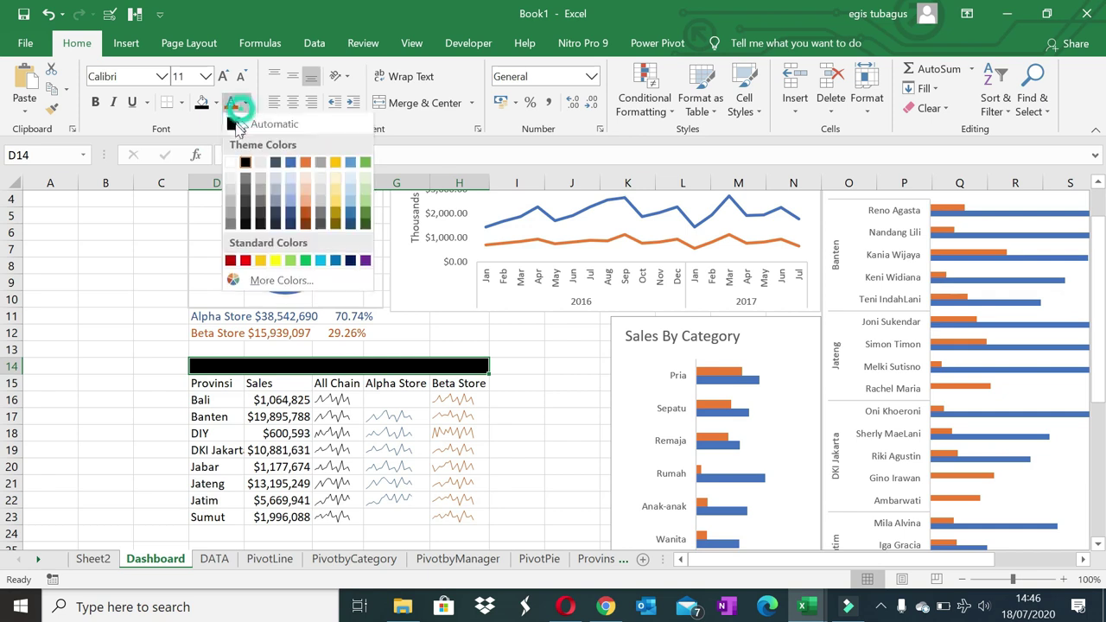
click(229, 163)
- Set the provincial sales table D14:H23 text to font size 9
click(95, 561)
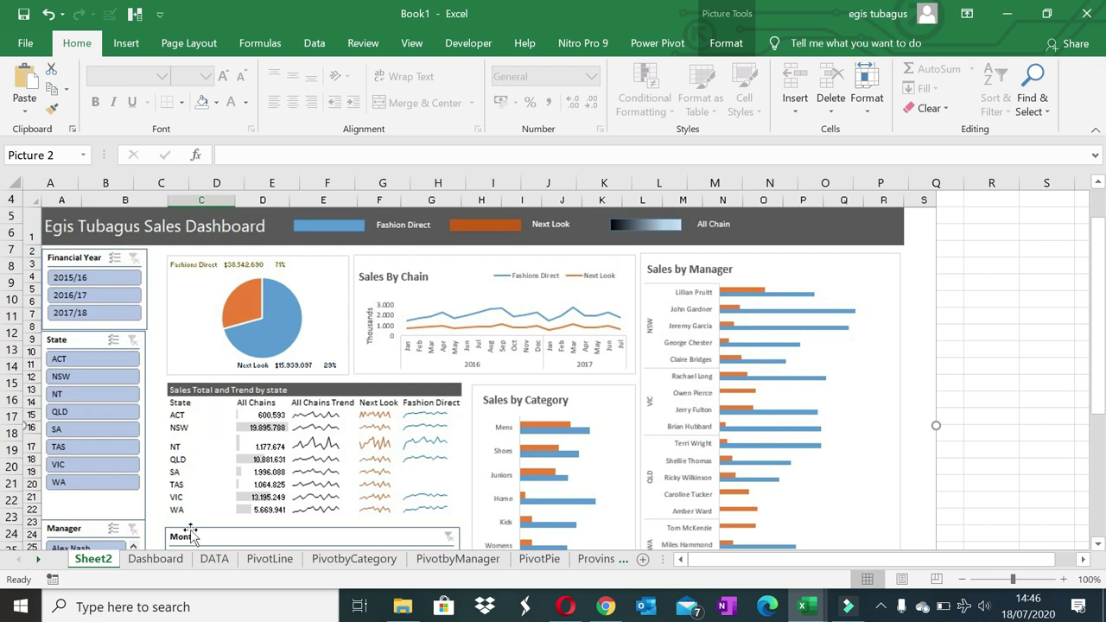
click(184, 560)
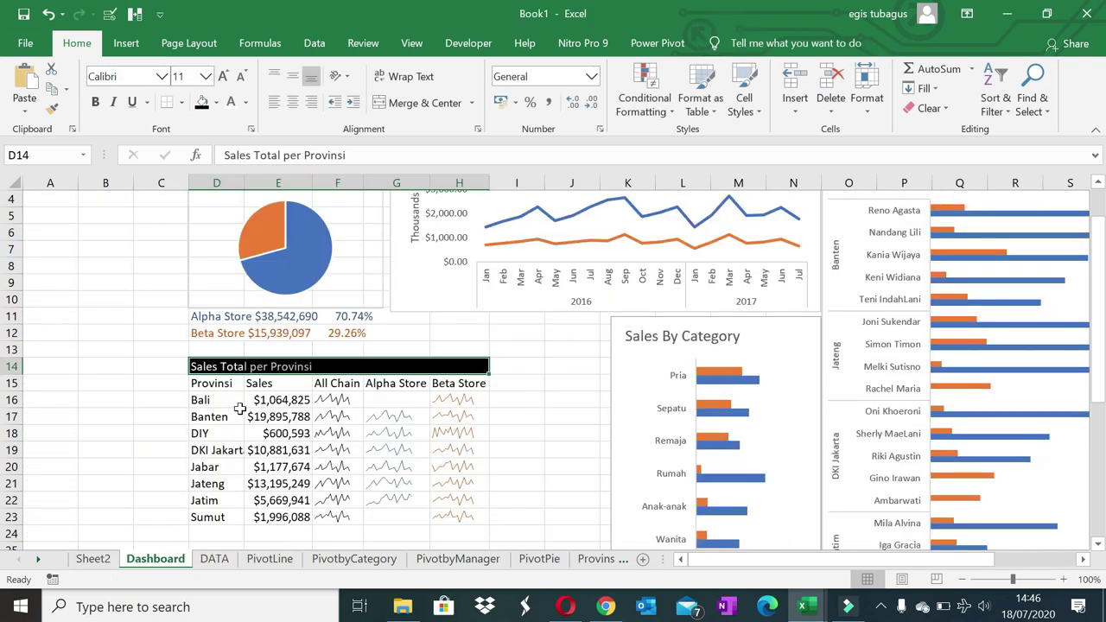
shift+click(478, 520)
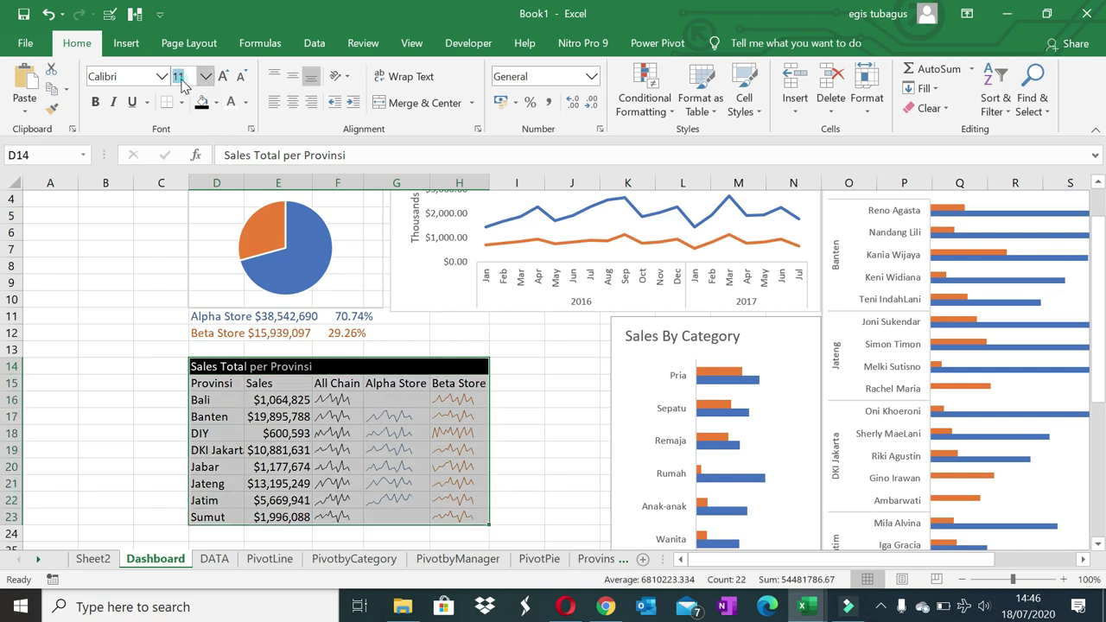
click(191, 76)
text(10)
key(Return)
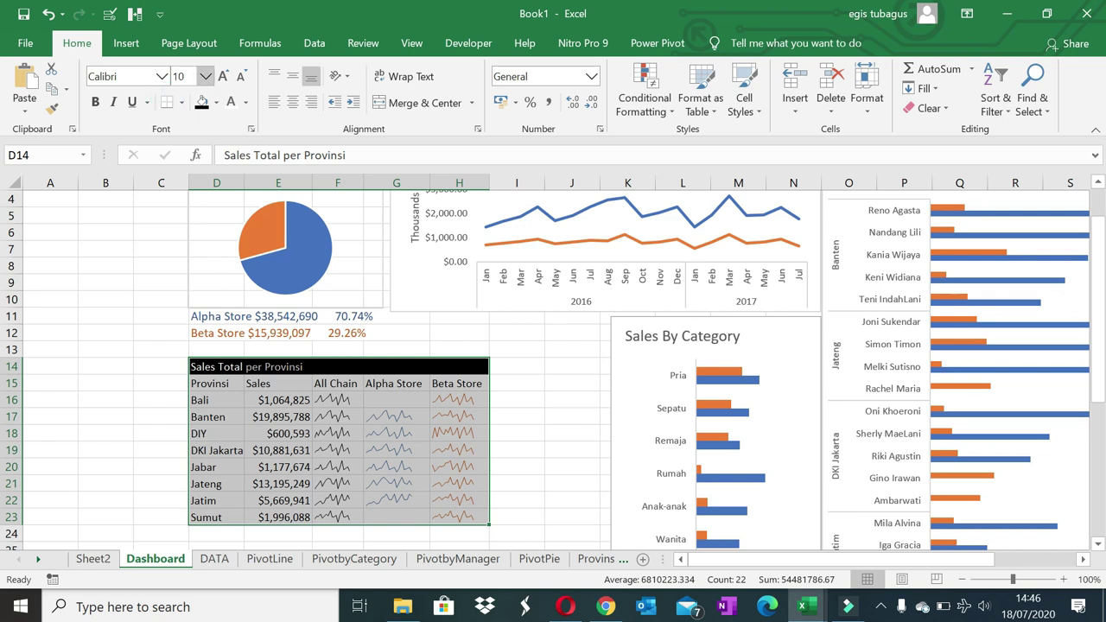
click(179, 76)
text(9)
key(Return)
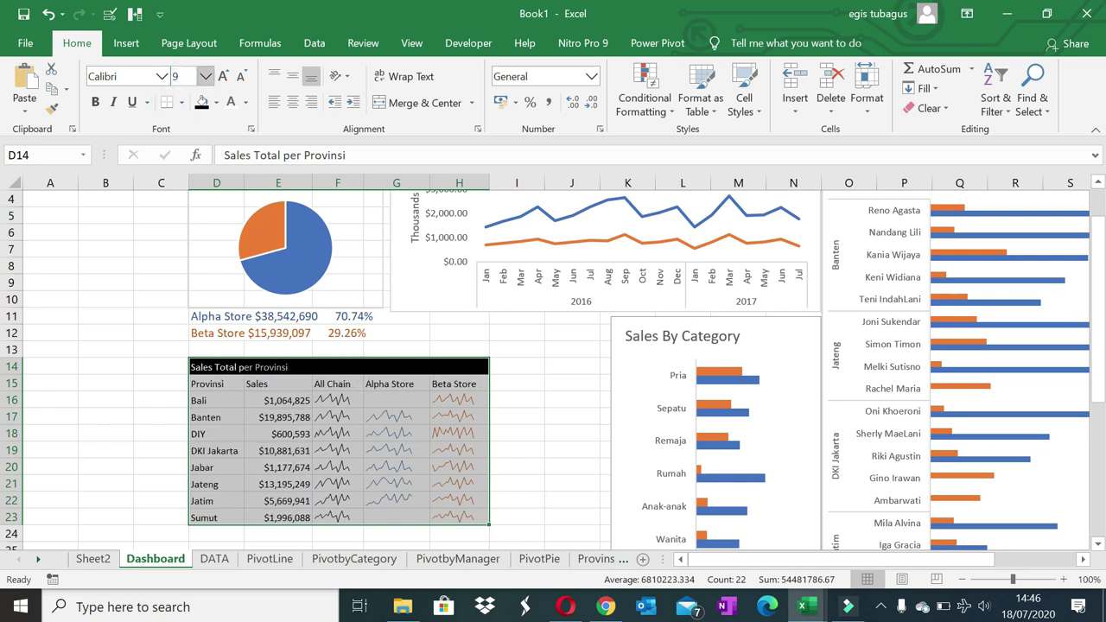
click(155, 352)
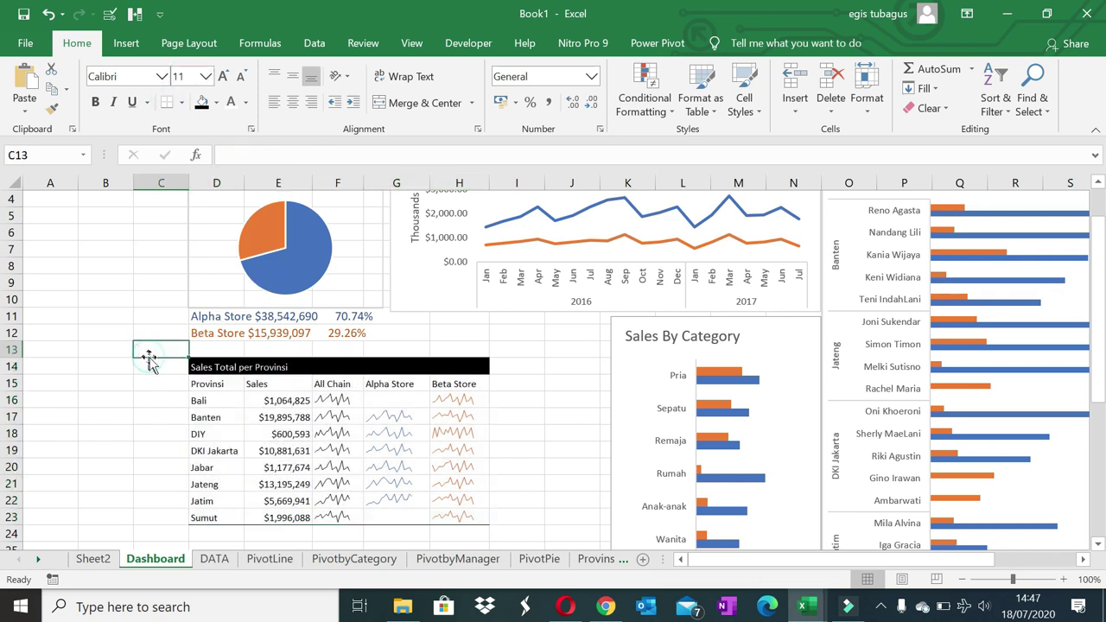
key(ctrl+z)
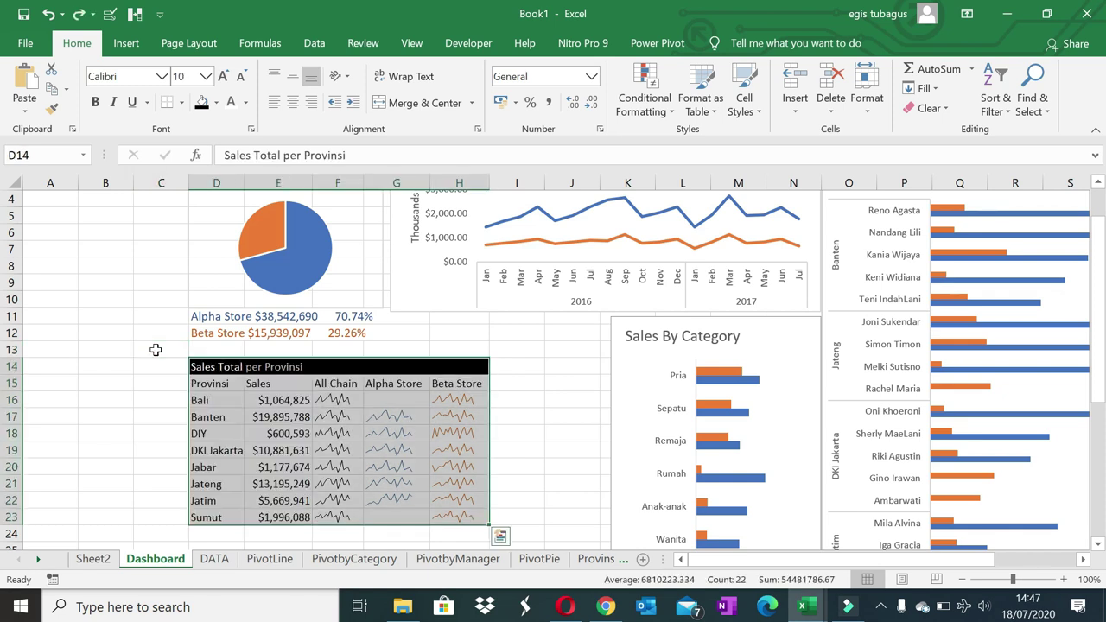
key(ctrl+y)
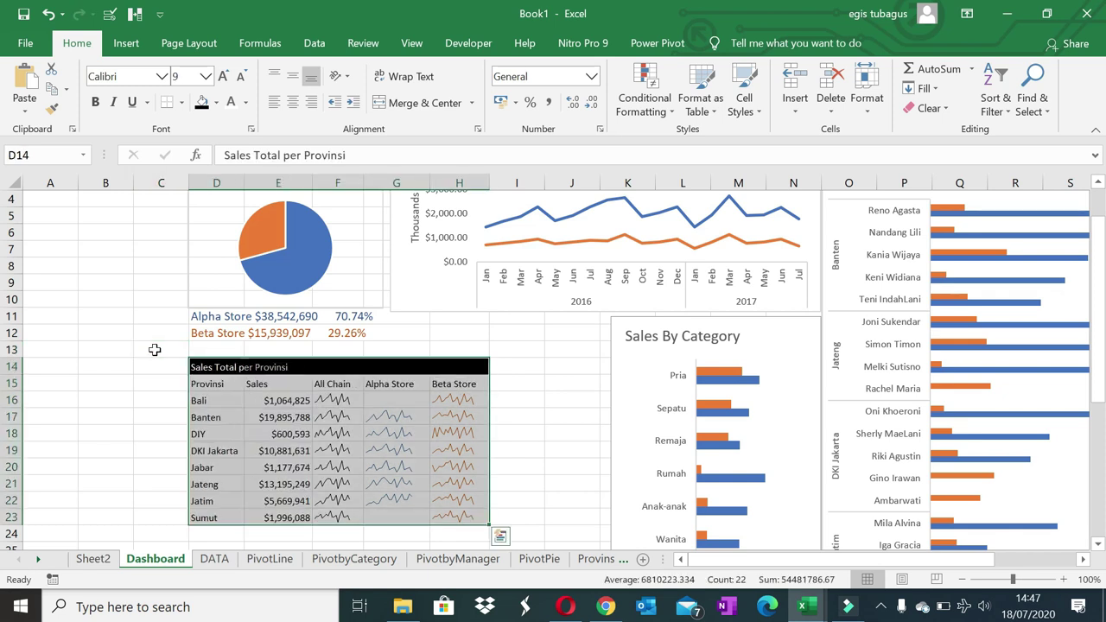
- Make the table's header row D15:H15 bold and left-aligned
drag(223, 385, 459, 384)
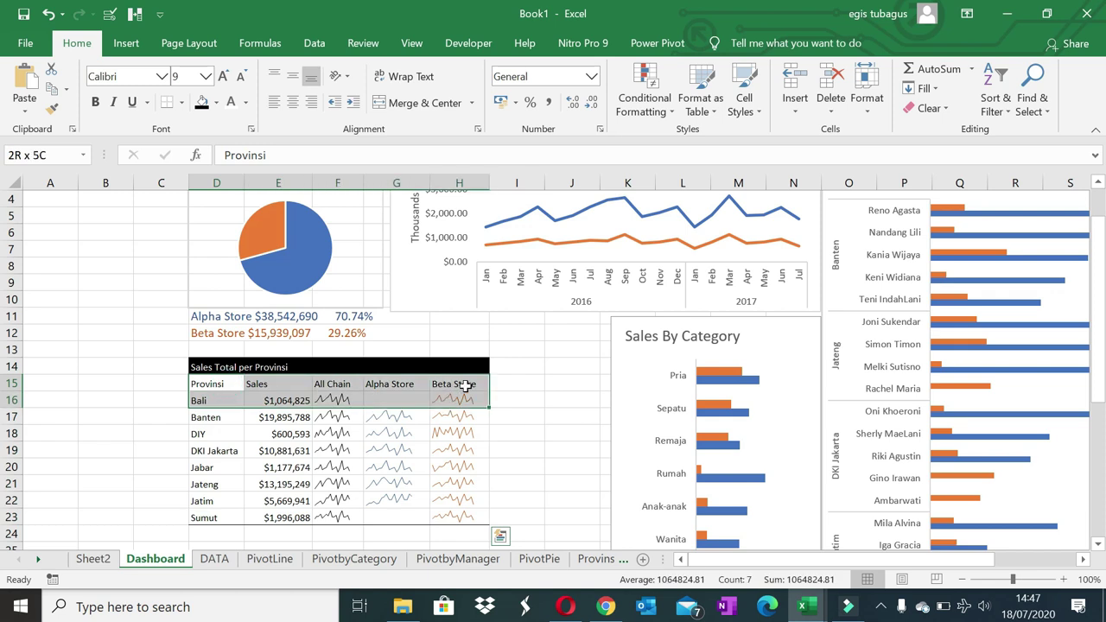
click(292, 101)
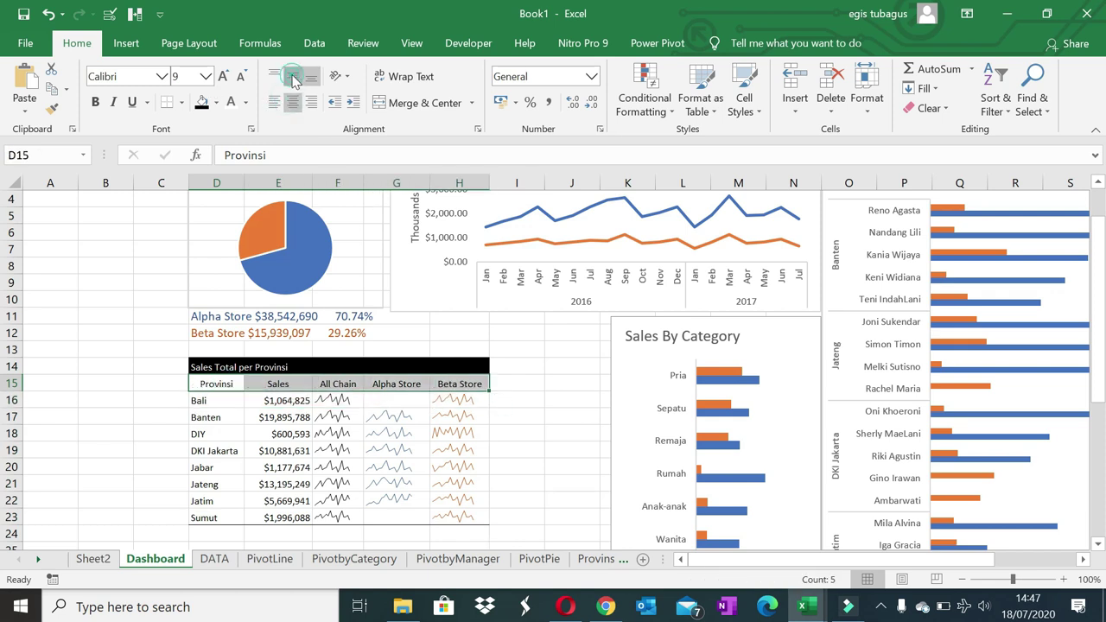
click(292, 77)
click(273, 101)
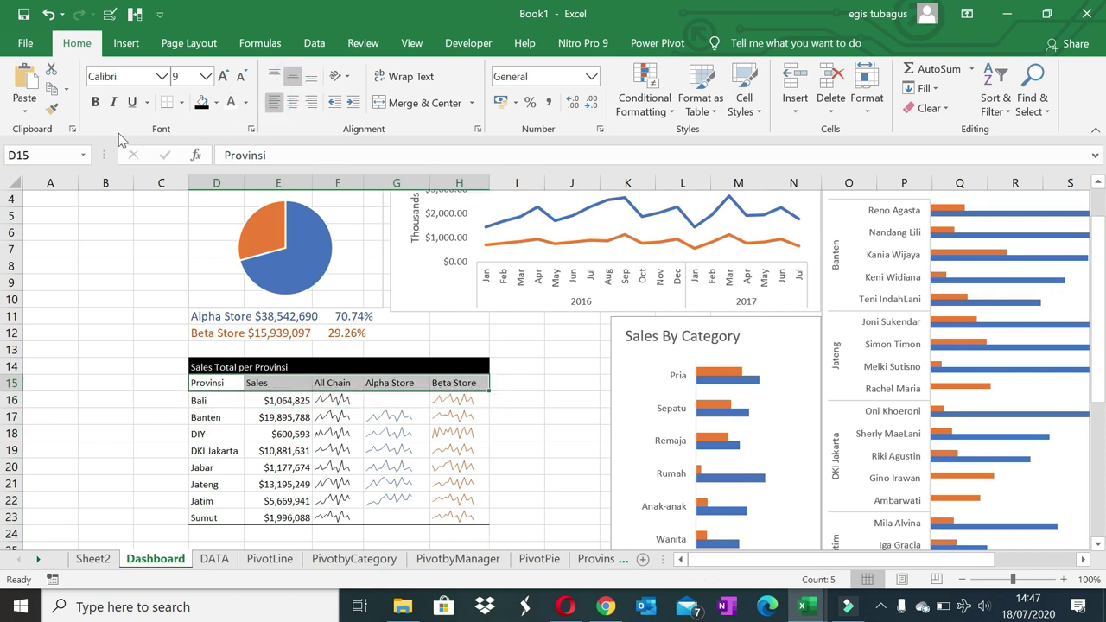
click(95, 102)
click(86, 349)
- Insert a new empty row above row 1 of the Dashboard sheet
scroll(113, 329, up, 1)
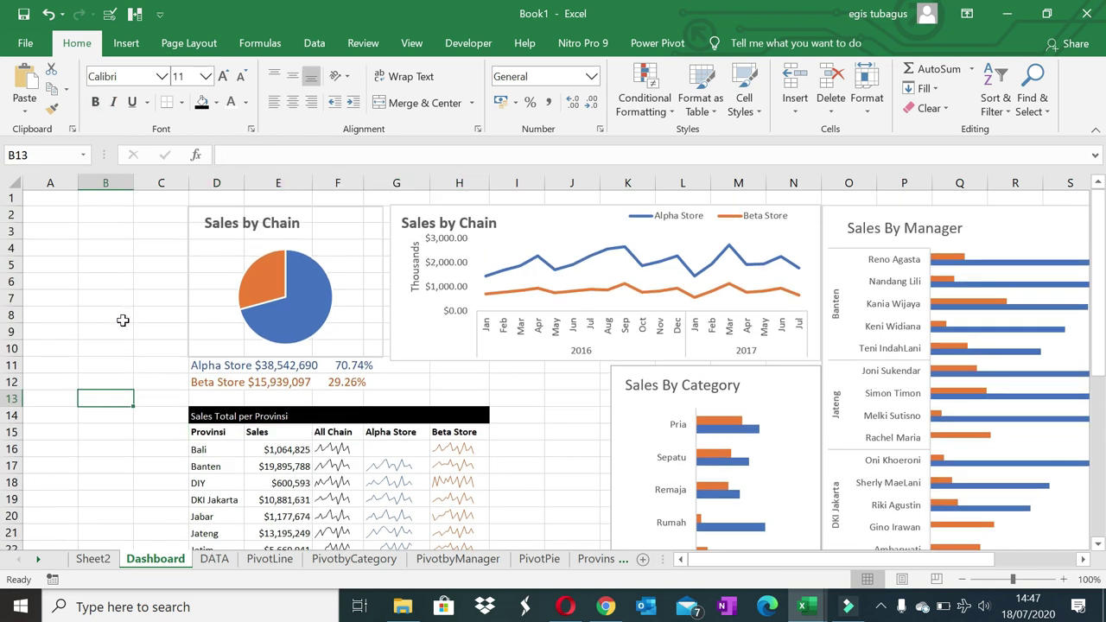
click(12, 199)
right_click(12, 199)
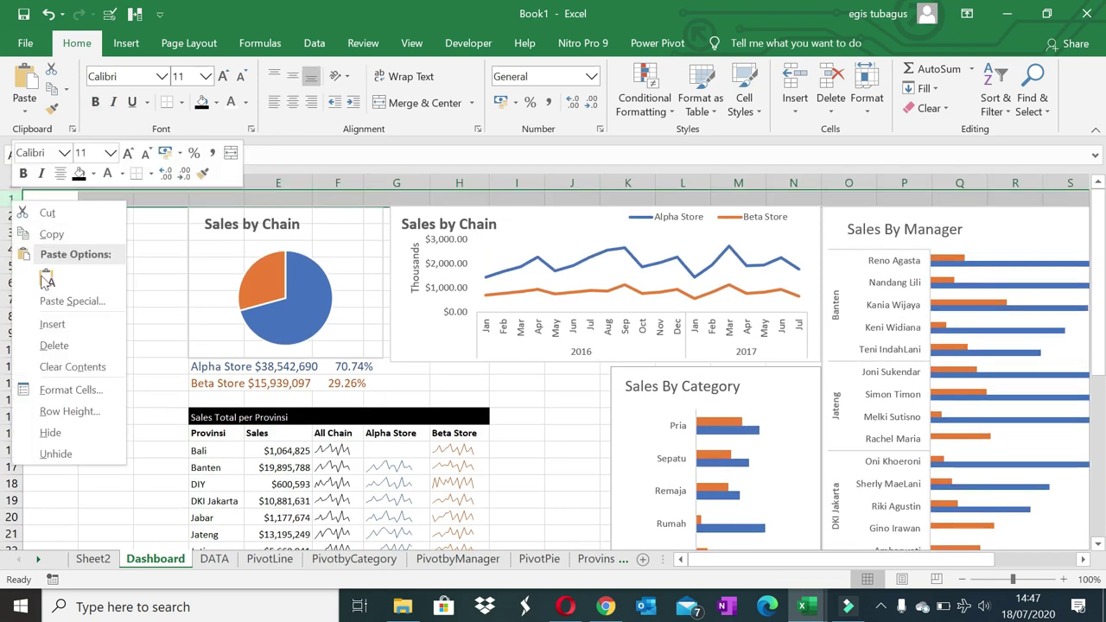
click(65, 320)
click(65, 318)
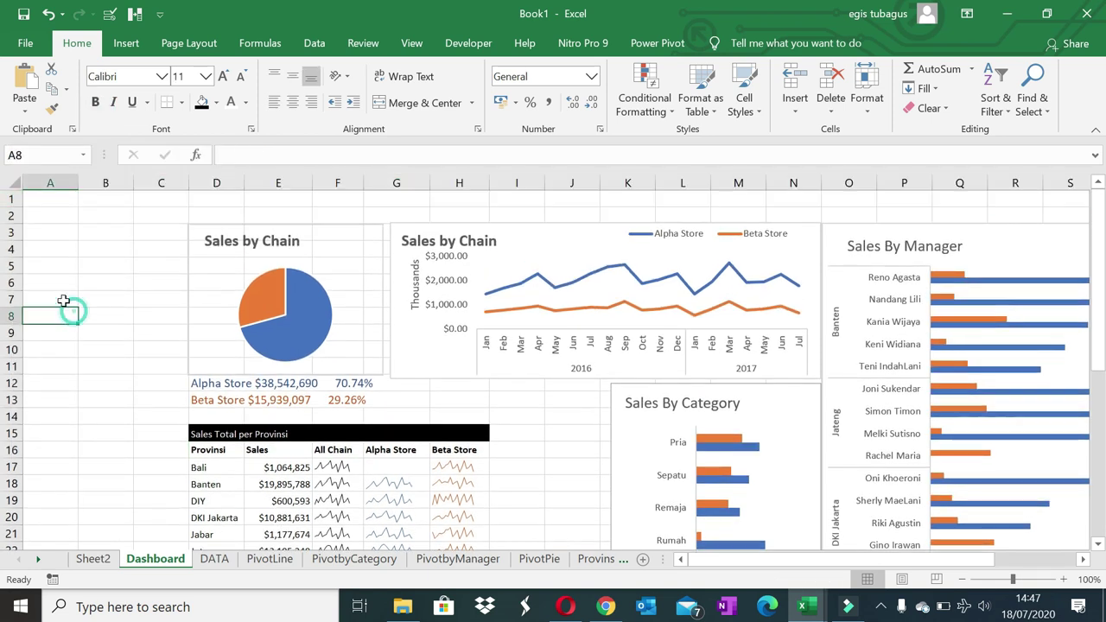
- Make the new row 1 taller so it can hold a title
click(93, 559)
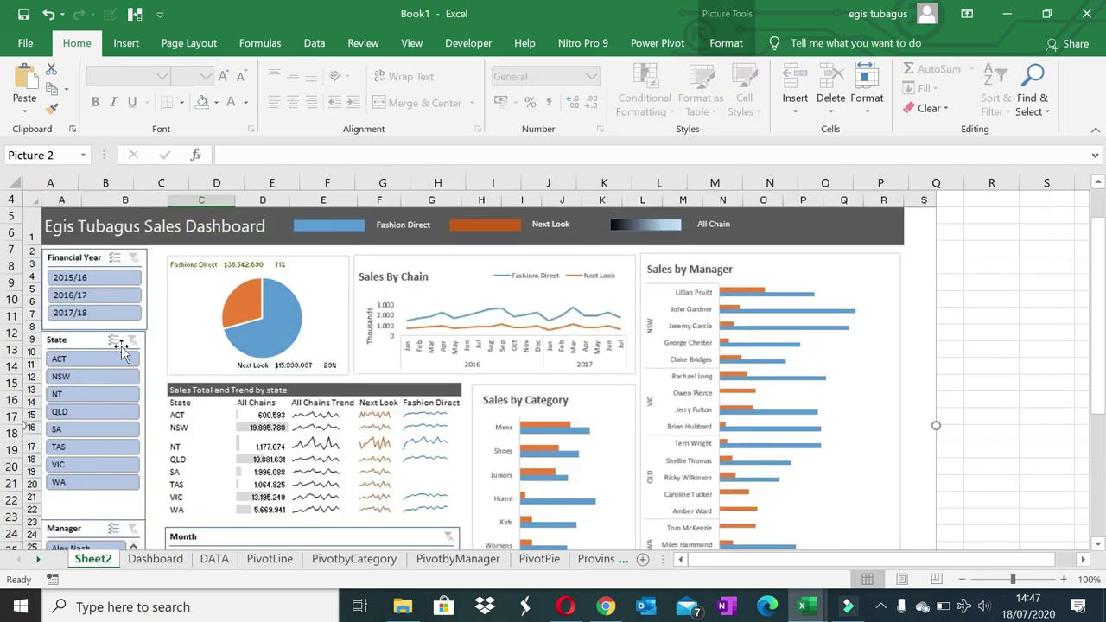
click(168, 560)
click(47, 199)
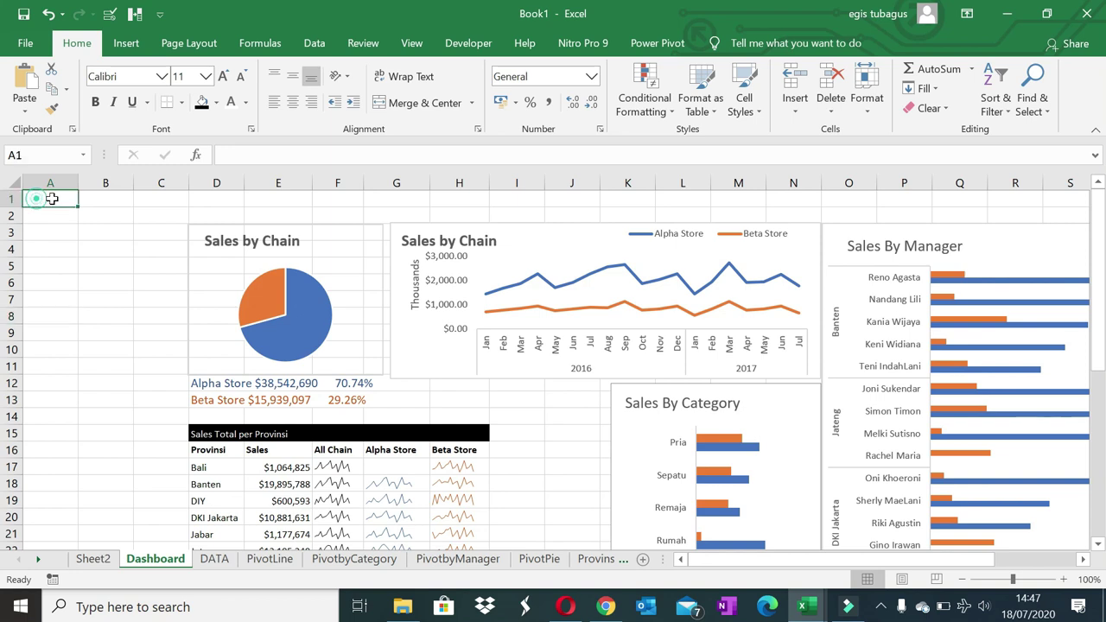
drag(14, 208, 18, 240)
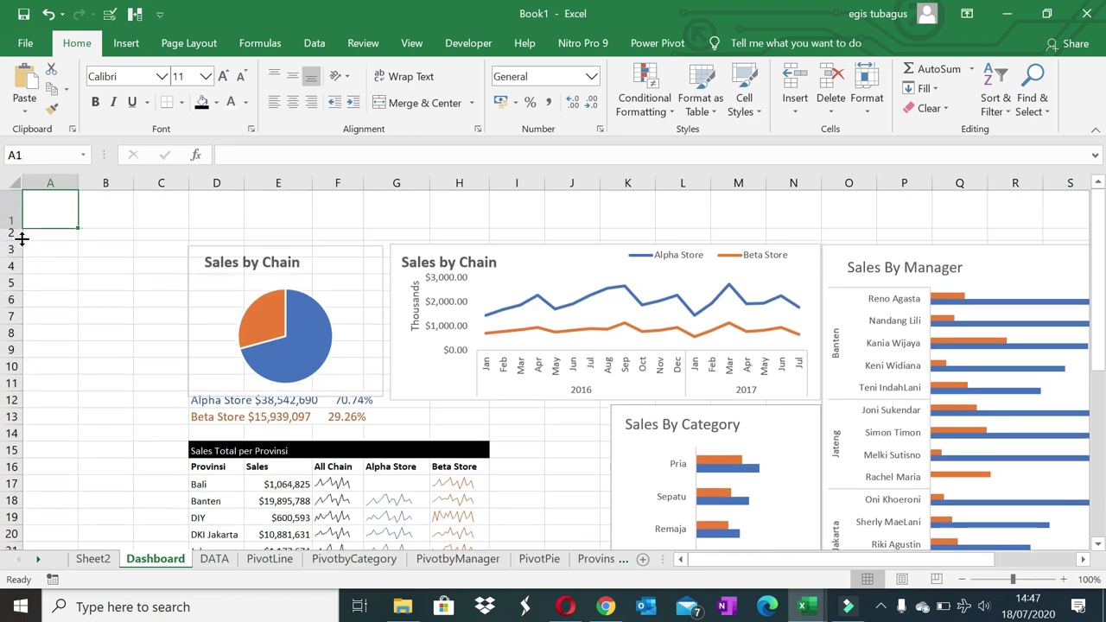
click(212, 560)
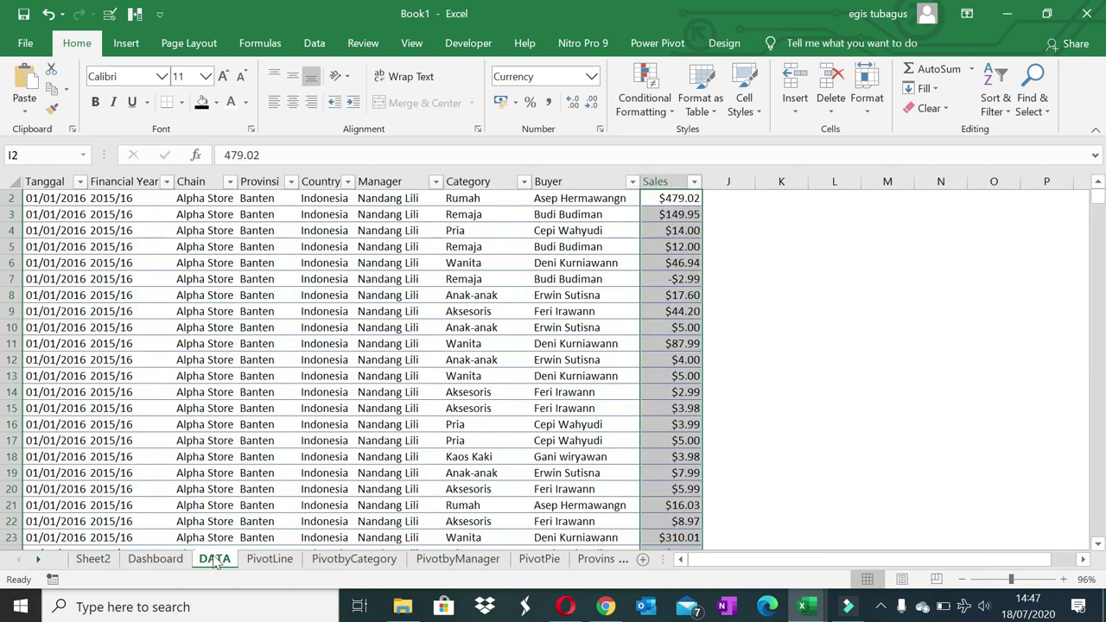
click(159, 559)
click(99, 560)
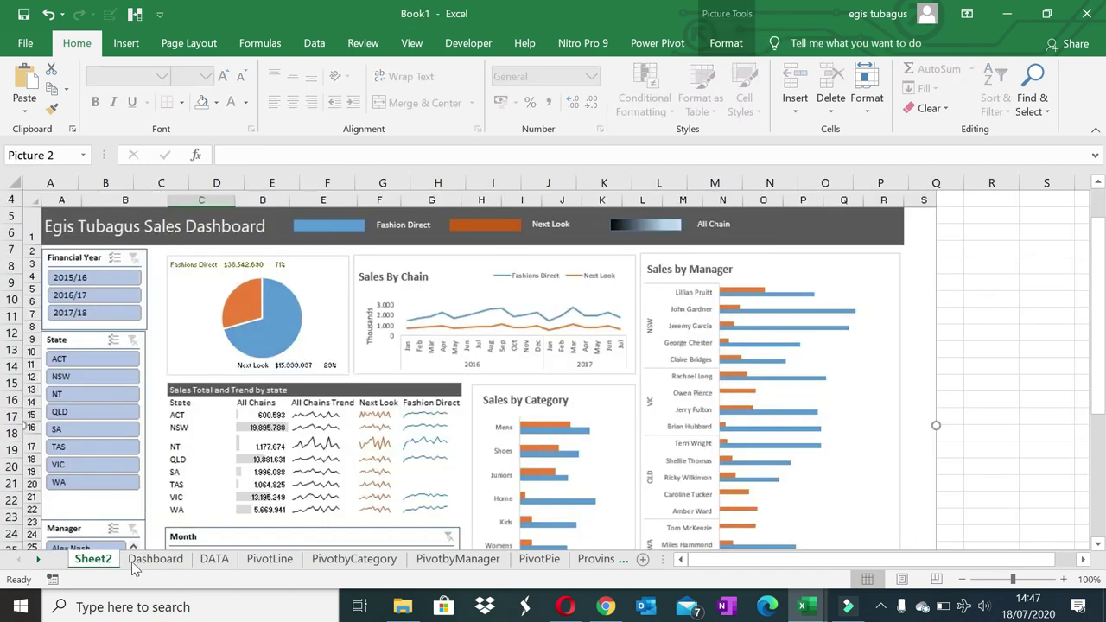
click(154, 560)
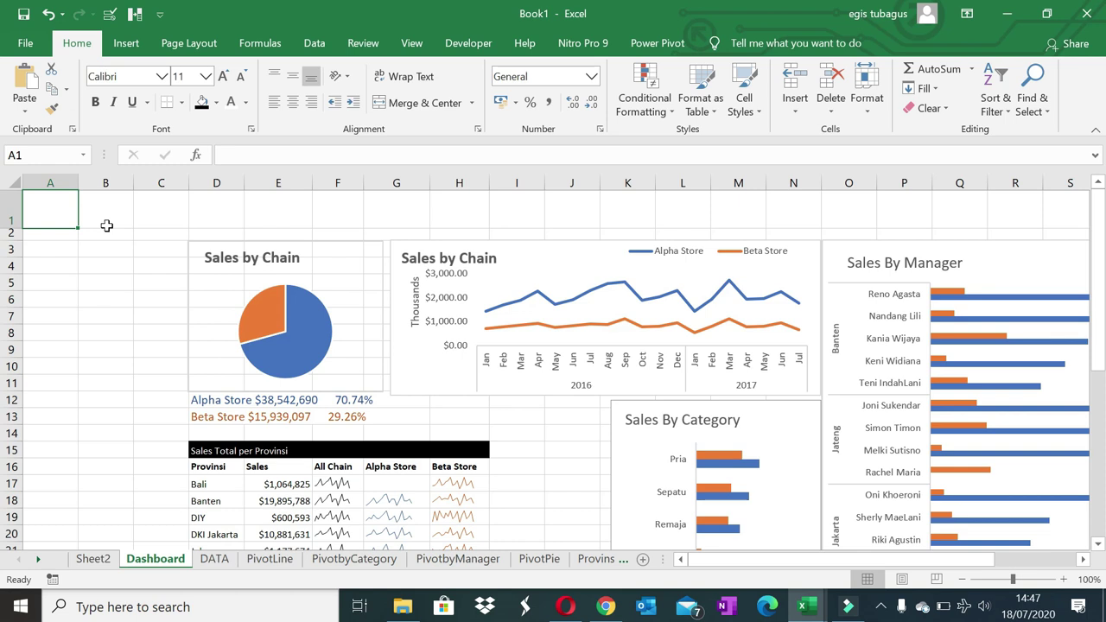
- Type the dashboard title into A1, fixing the misspelt word 'Dashboard'
text(Eg)
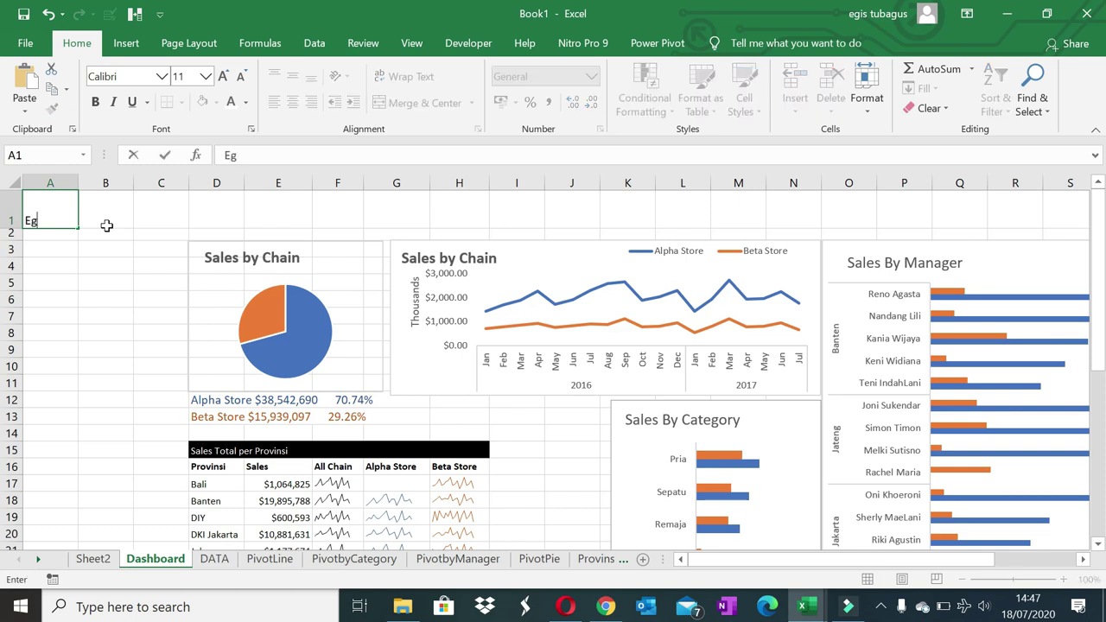
key(BackSpace)
key(BackSpace)
key(BackSpace)
key(BackSpace)
text(ukse)
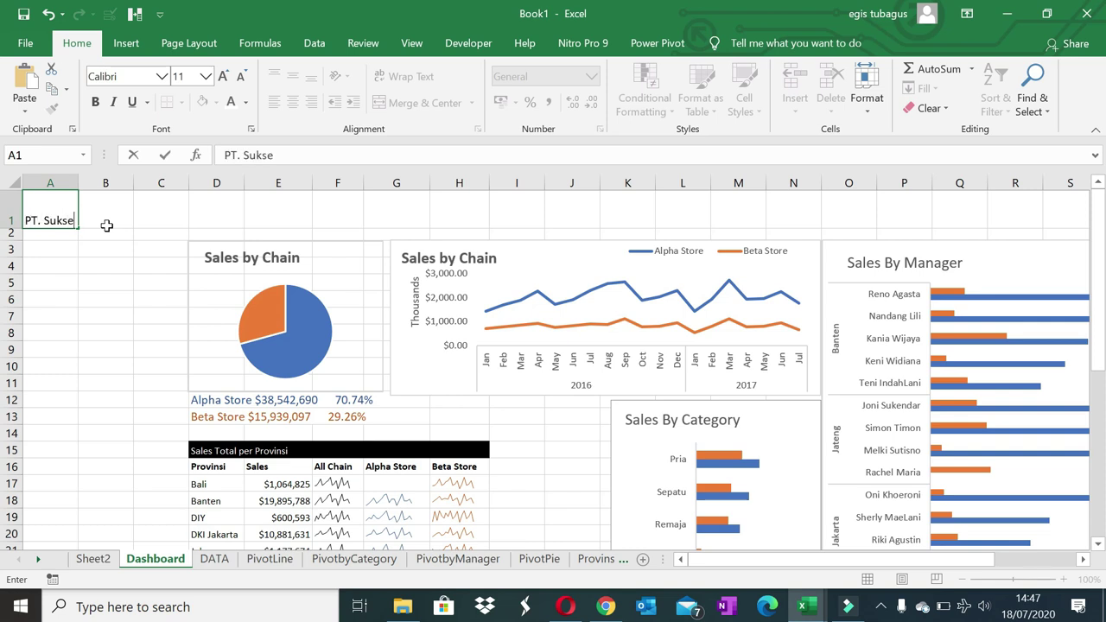
text(s Mand)
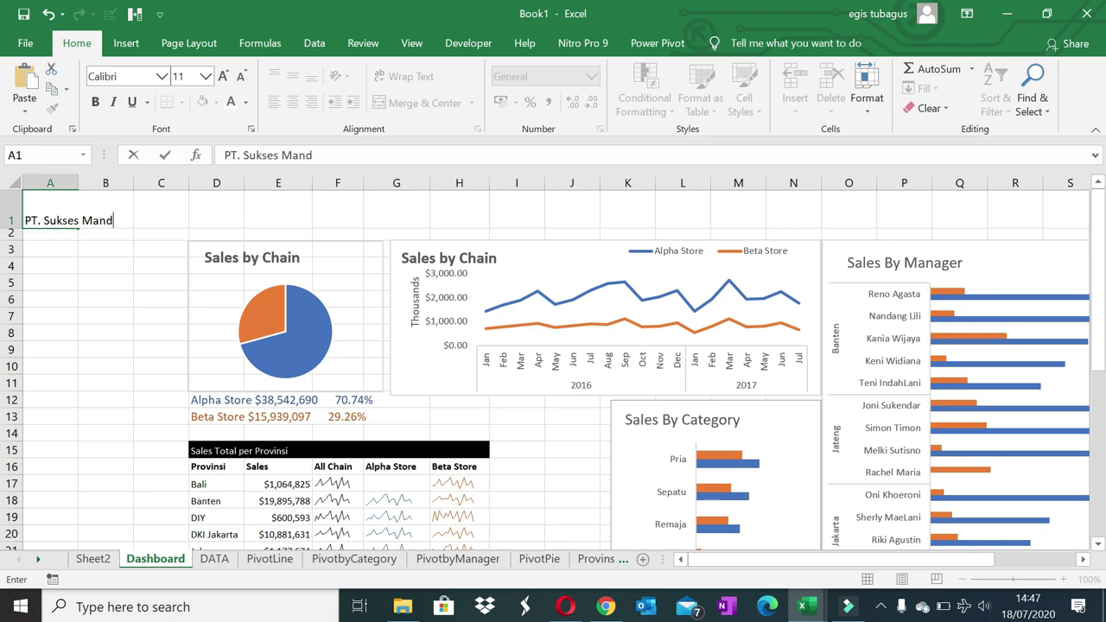
text(iri Sales D)
text(AShboard)
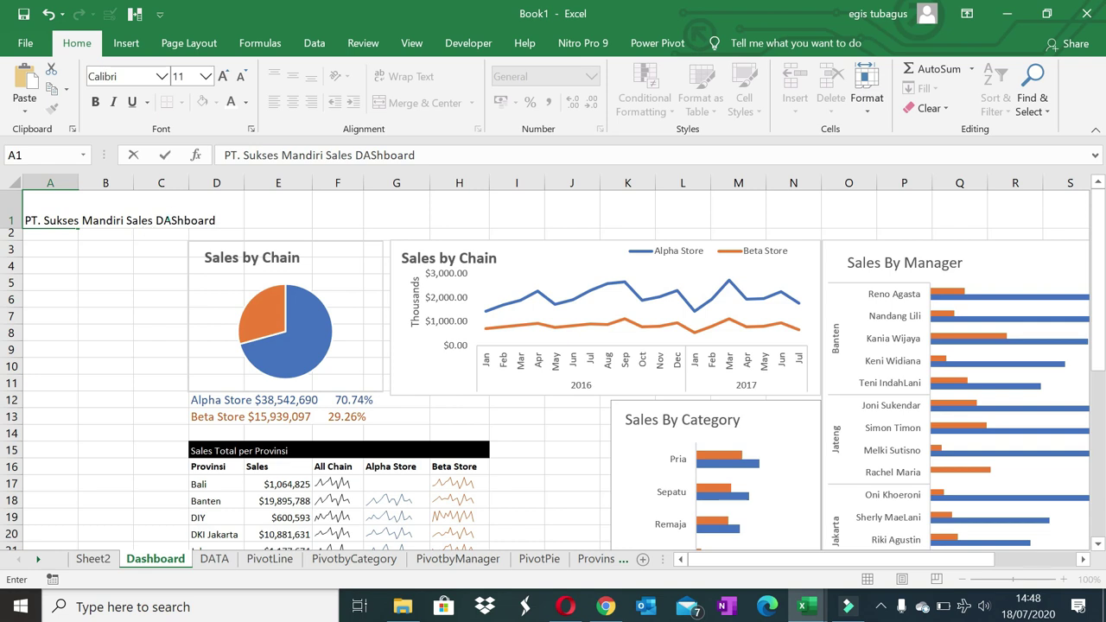
click(164, 220)
key(Delete)
text(a)
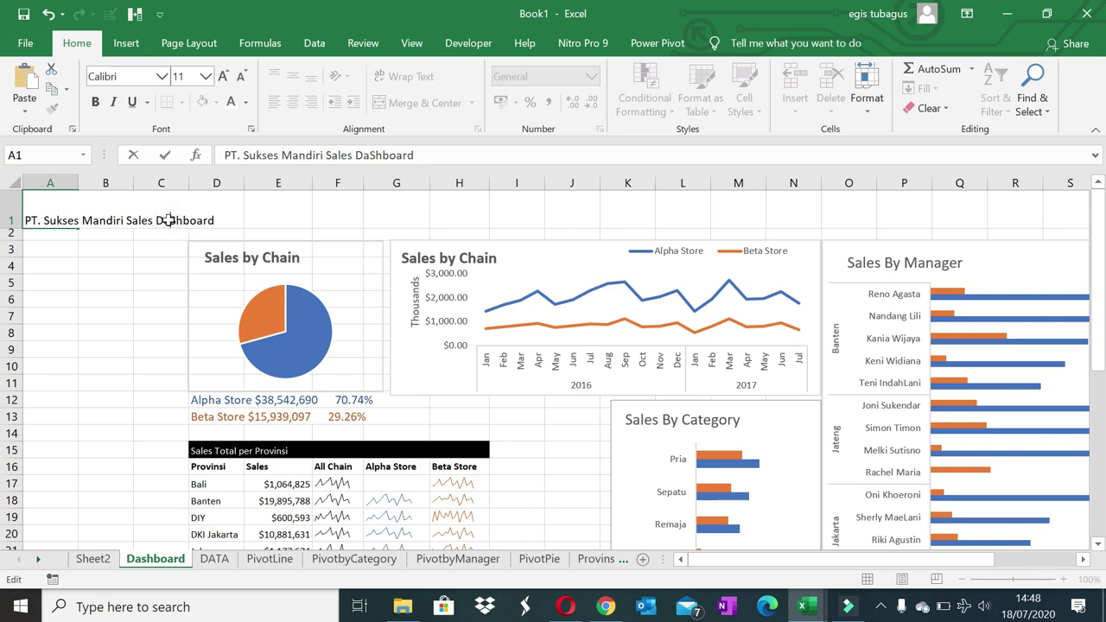
key(Return)
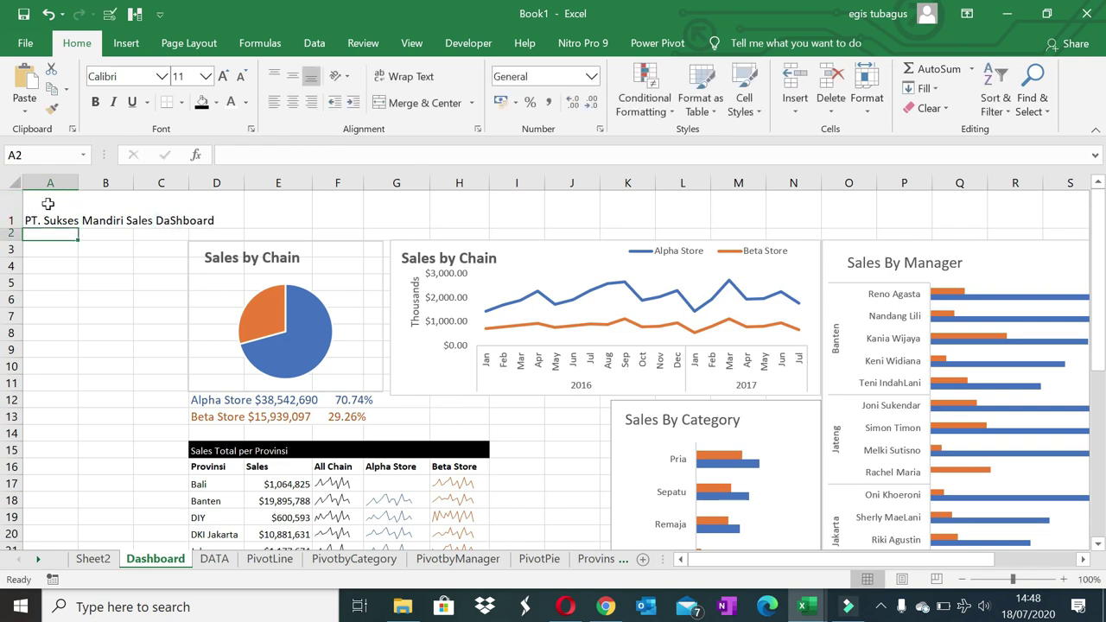
- Correct the stray capital so A1 reads 'PT. Sukses Mandiri Sales Dashboard'
click(48, 206)
click(375, 155)
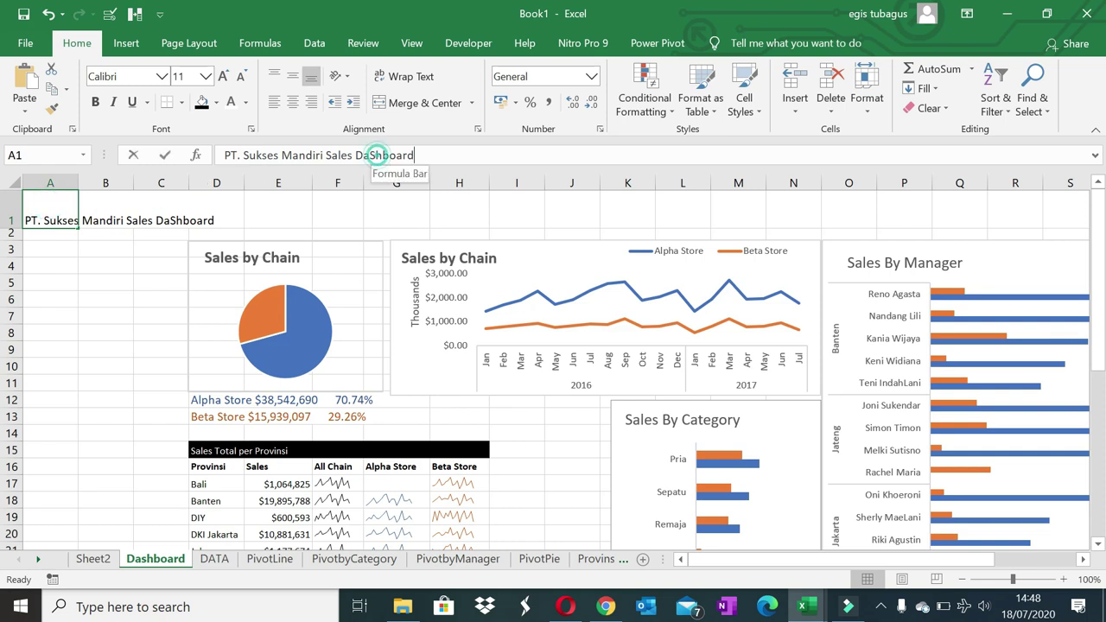
key(BackSpace)
text(s)
key(Return)
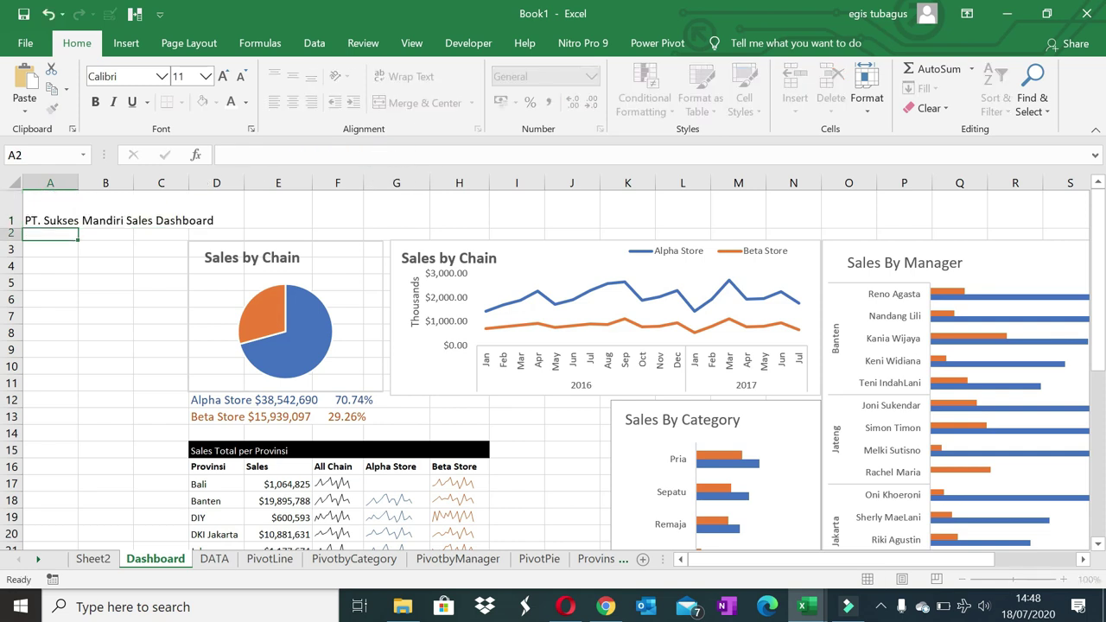
click(43, 216)
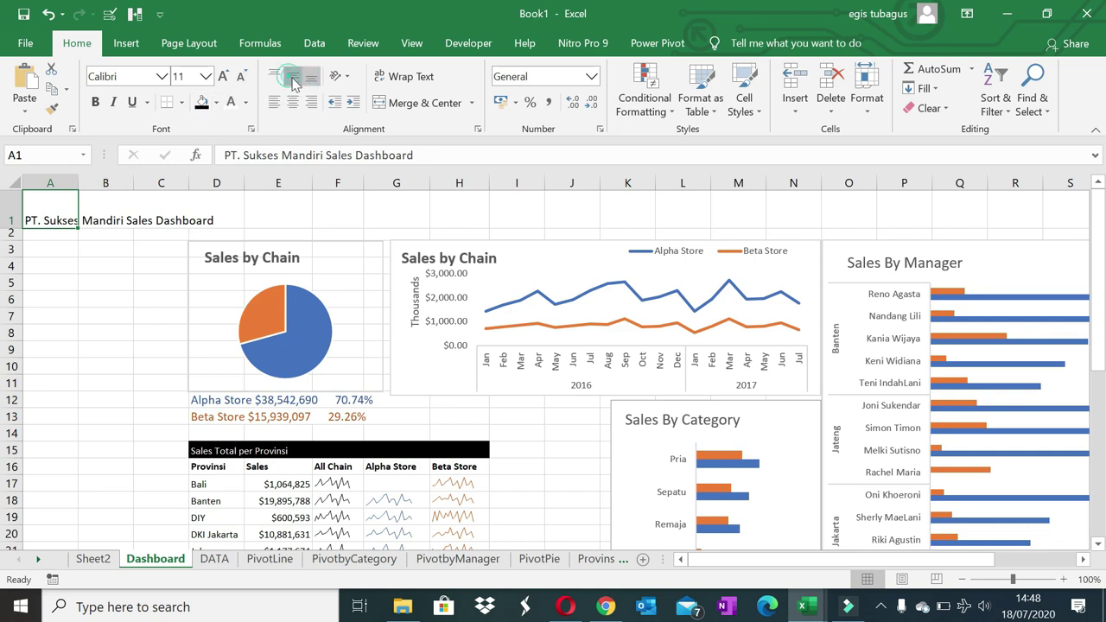
- Middle-align the A1 title and set it in Segoe UI at size 15
click(293, 79)
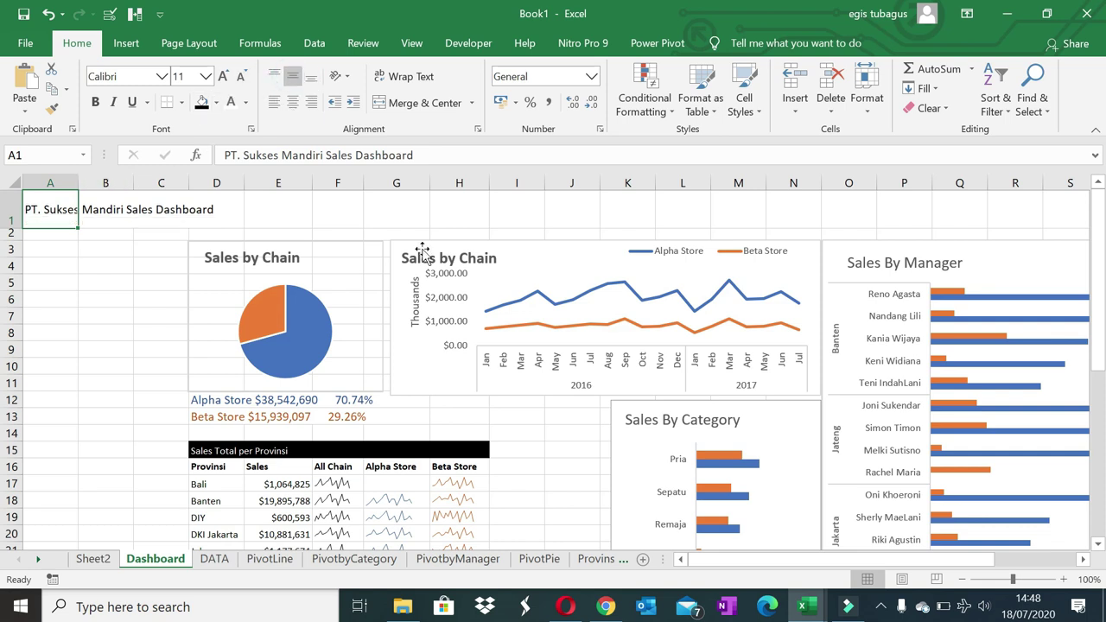
click(116, 76)
text(S)
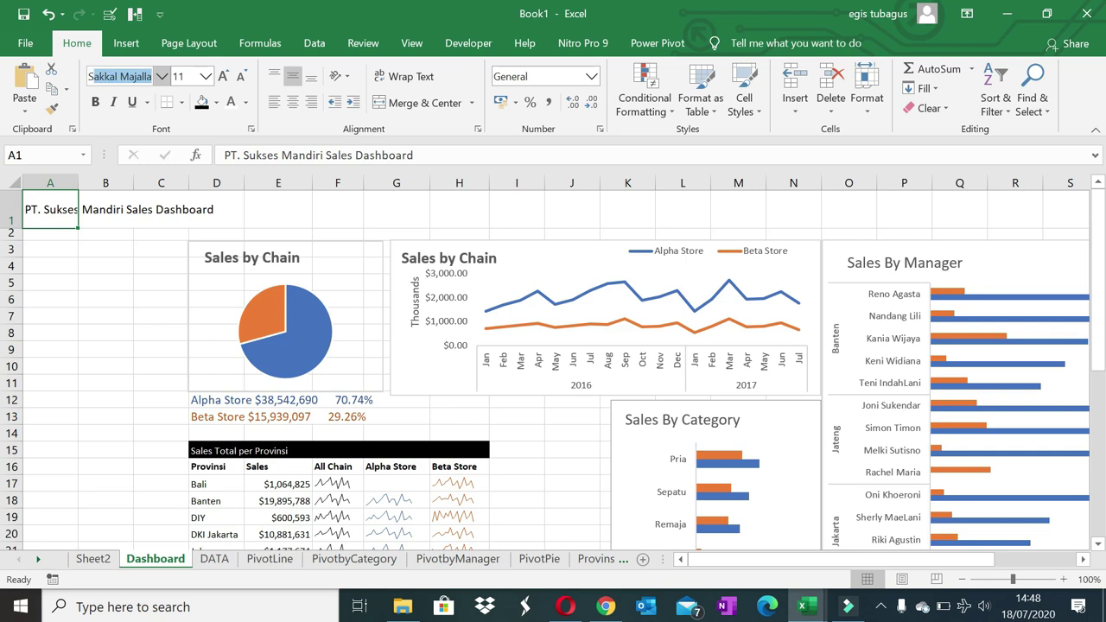
text(egoe )
text(UI)
key(Return)
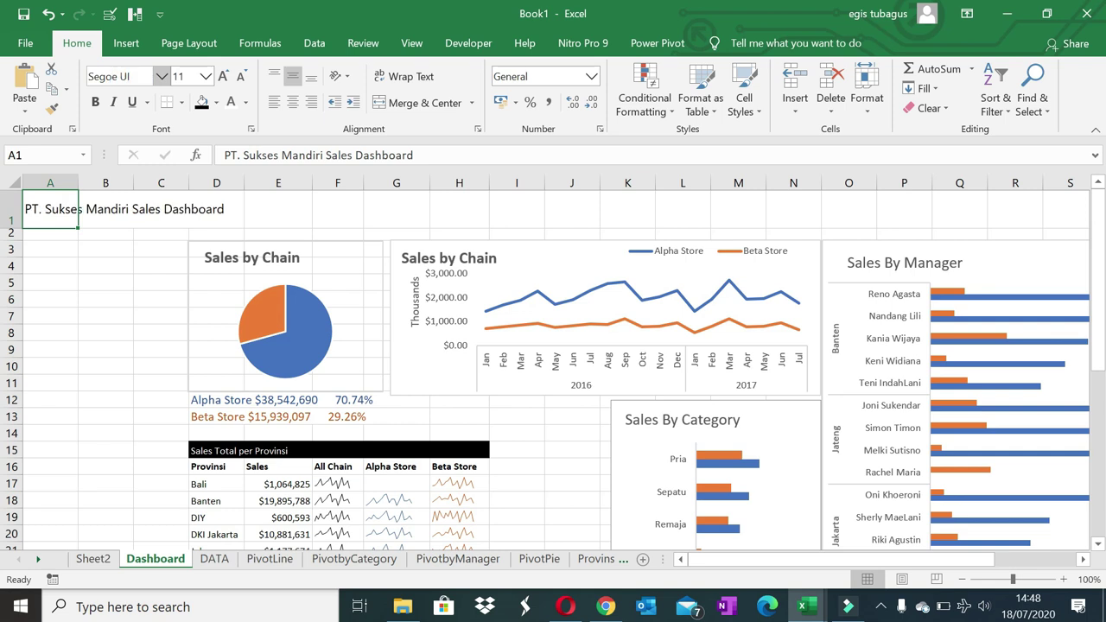
click(182, 76)
text(20)
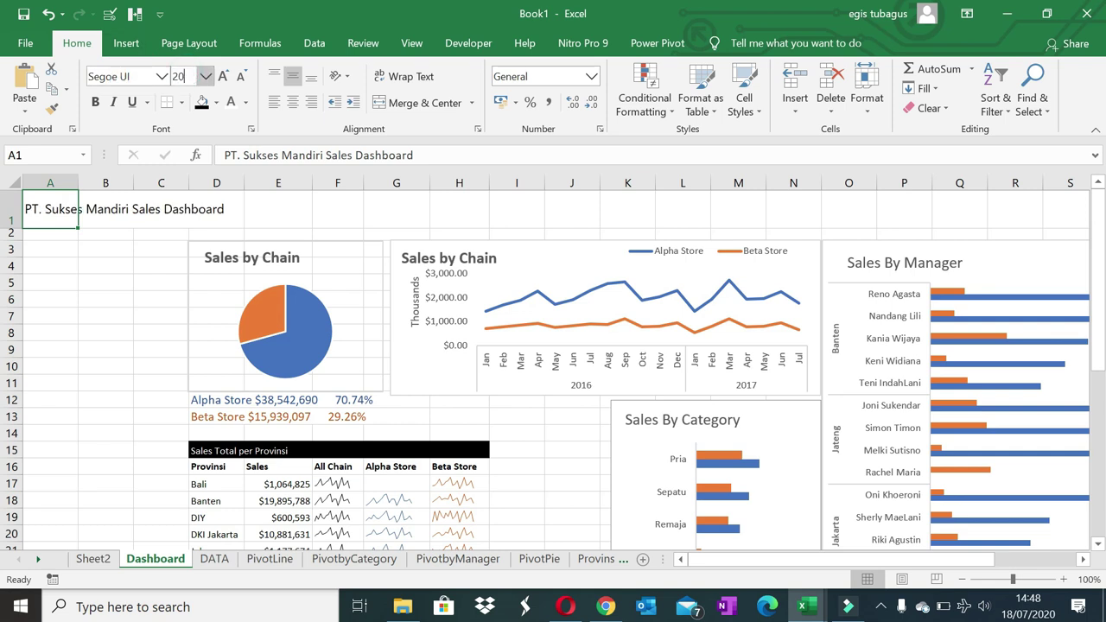
key(Return)
click(181, 76)
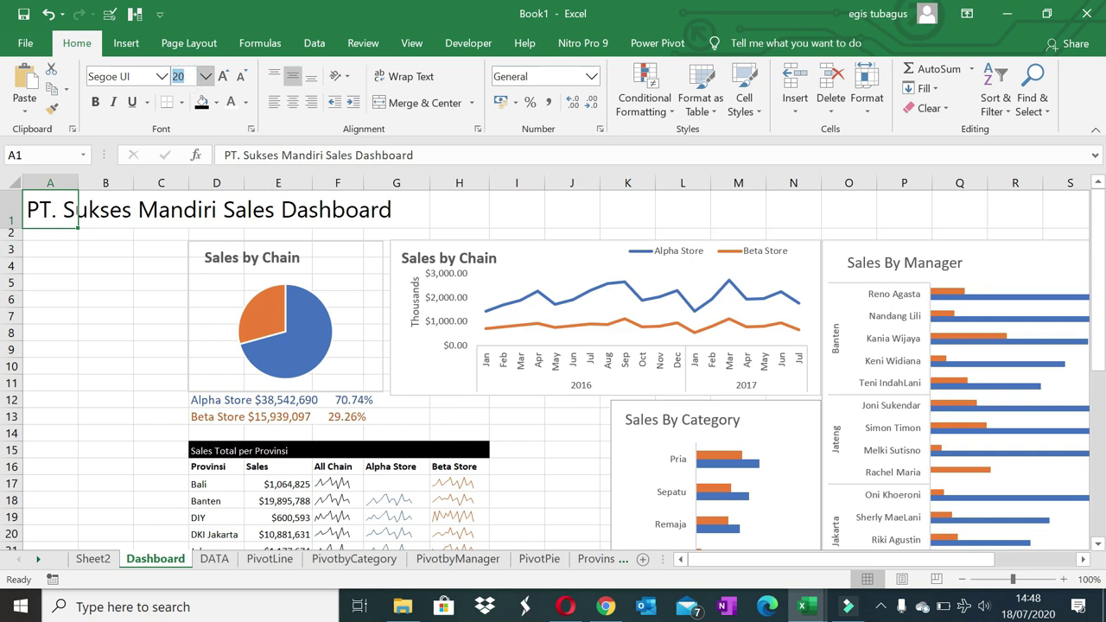
text(15)
key(Return)
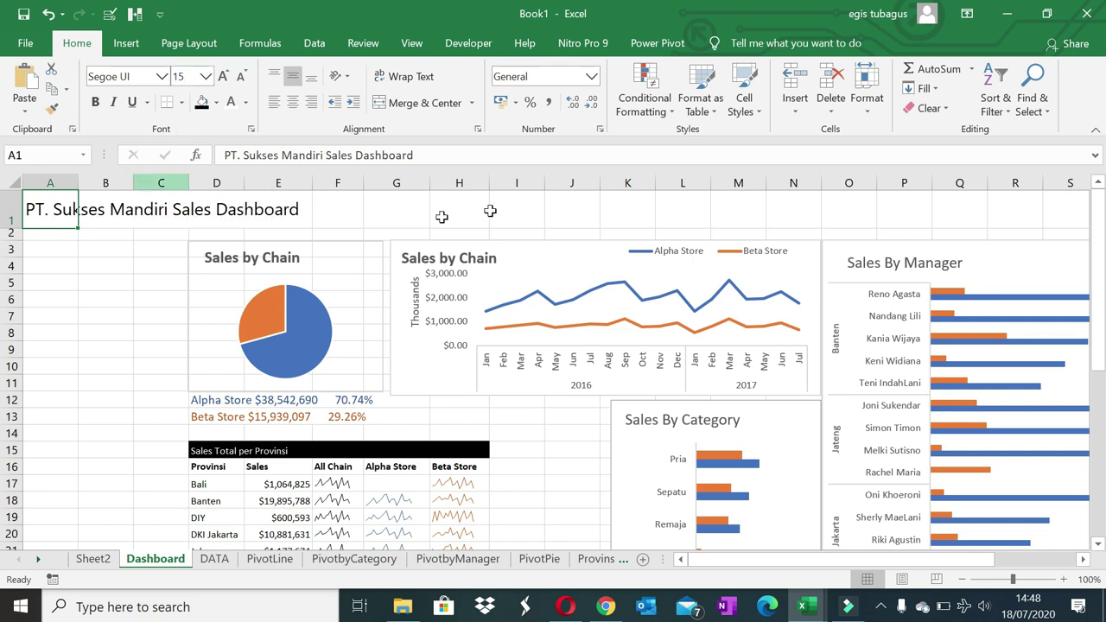
shift+click(1030, 214)
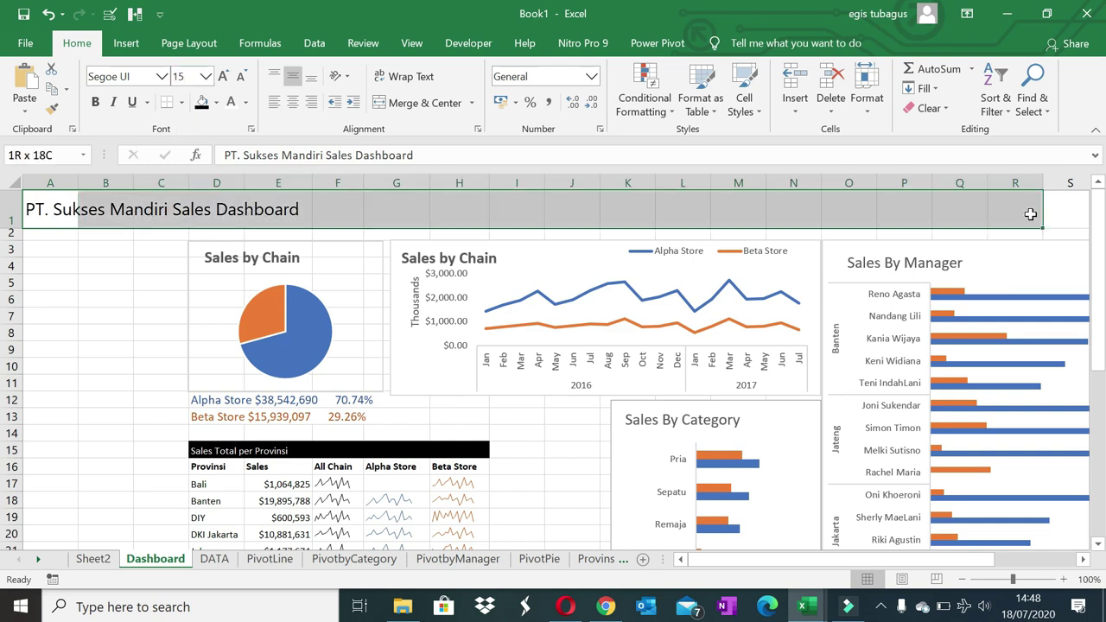
- Give row 1 a black fill with white title text across the dashboard
drag(1030, 215, 1030, 214)
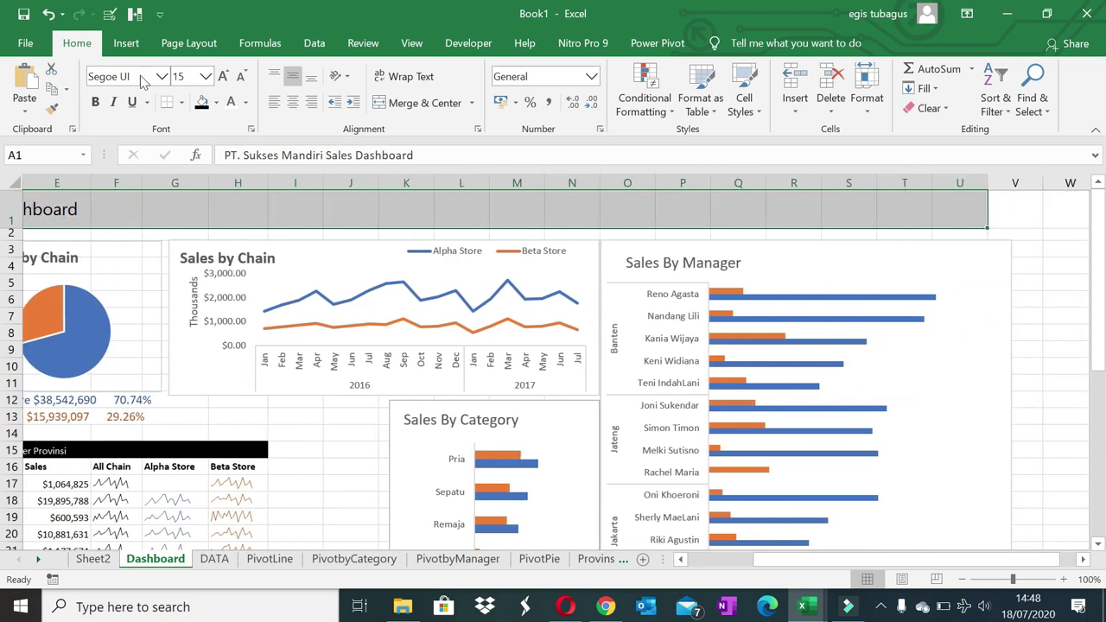
click(202, 103)
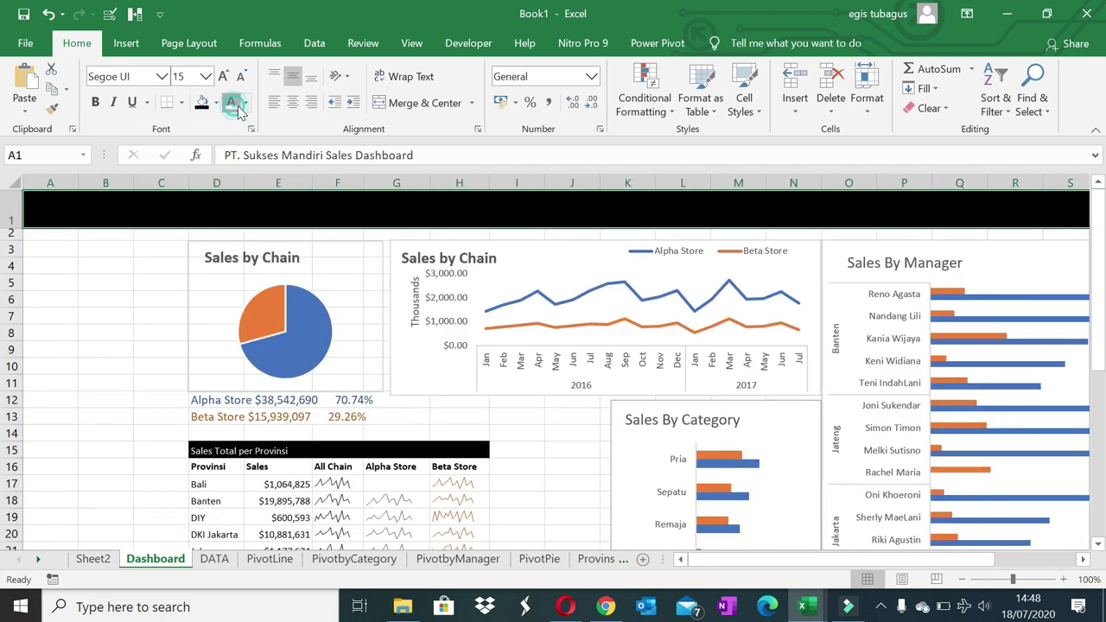
click(230, 102)
key(Right)
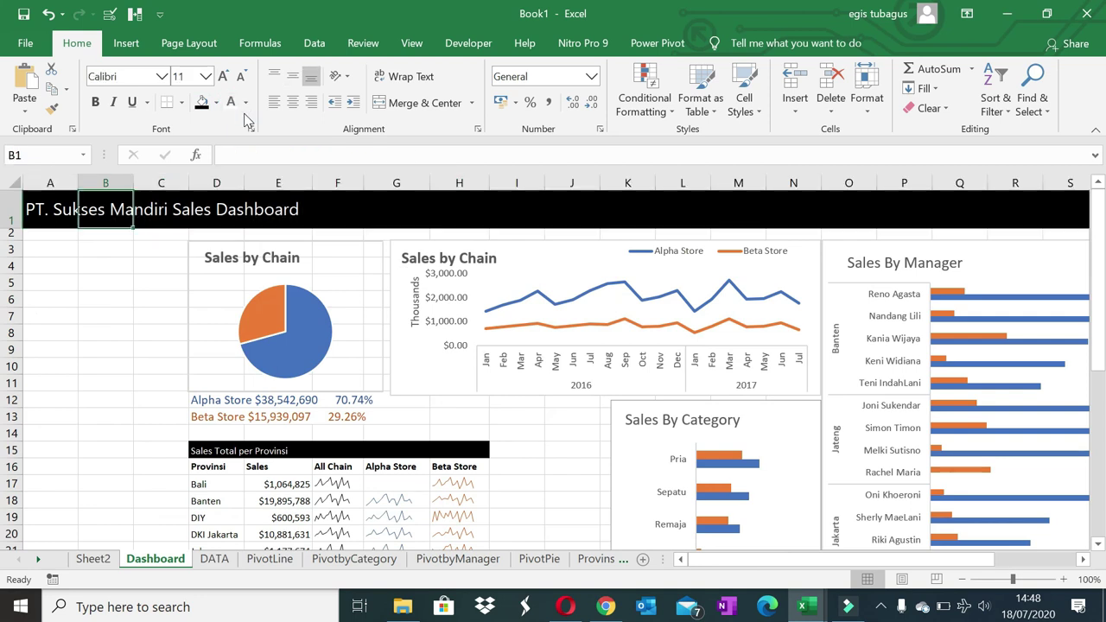
key(Right)
key(Right)
key(Right)
key(Right)
key(Right)
key(Right)
key(Right)
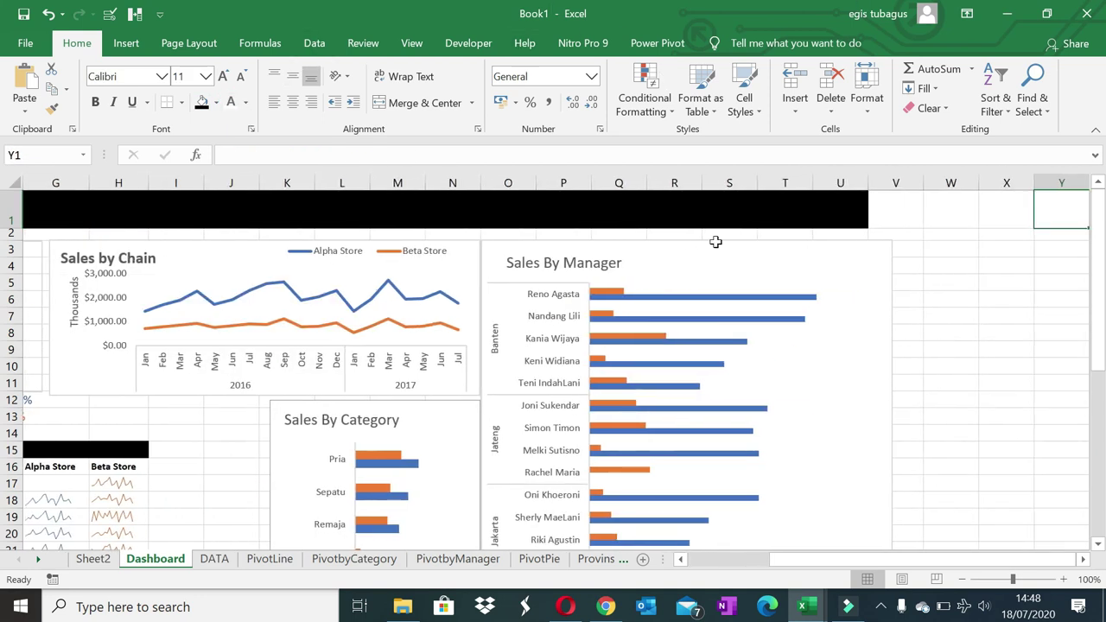
- Make the Sales By Manager chart slightly narrower by pulling its right edge inward
click(786, 296)
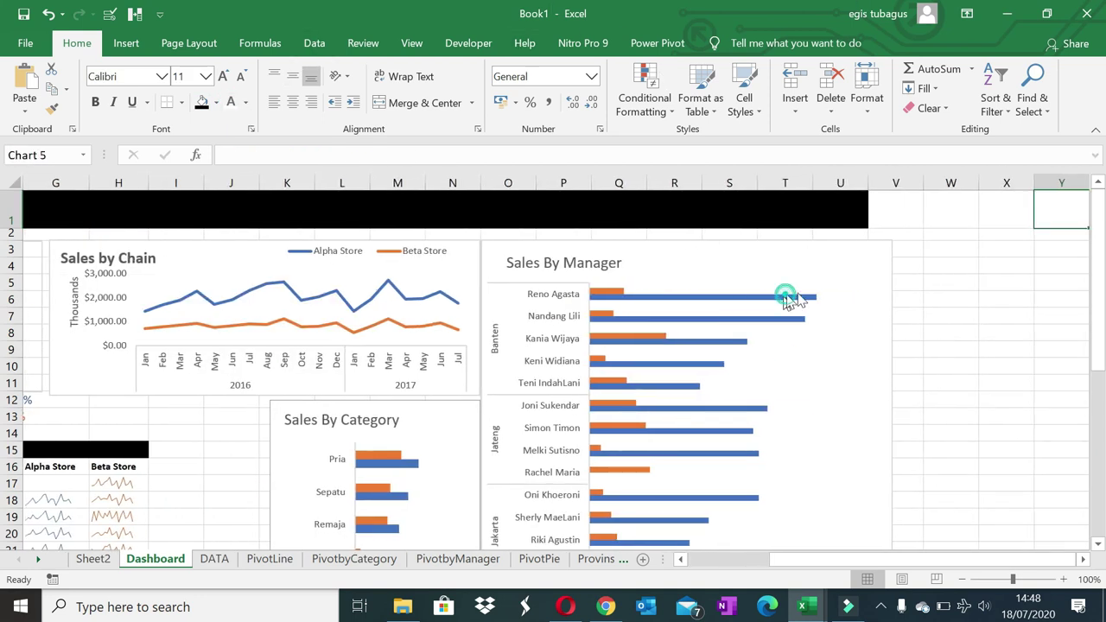
click(1064, 349)
click(891, 486)
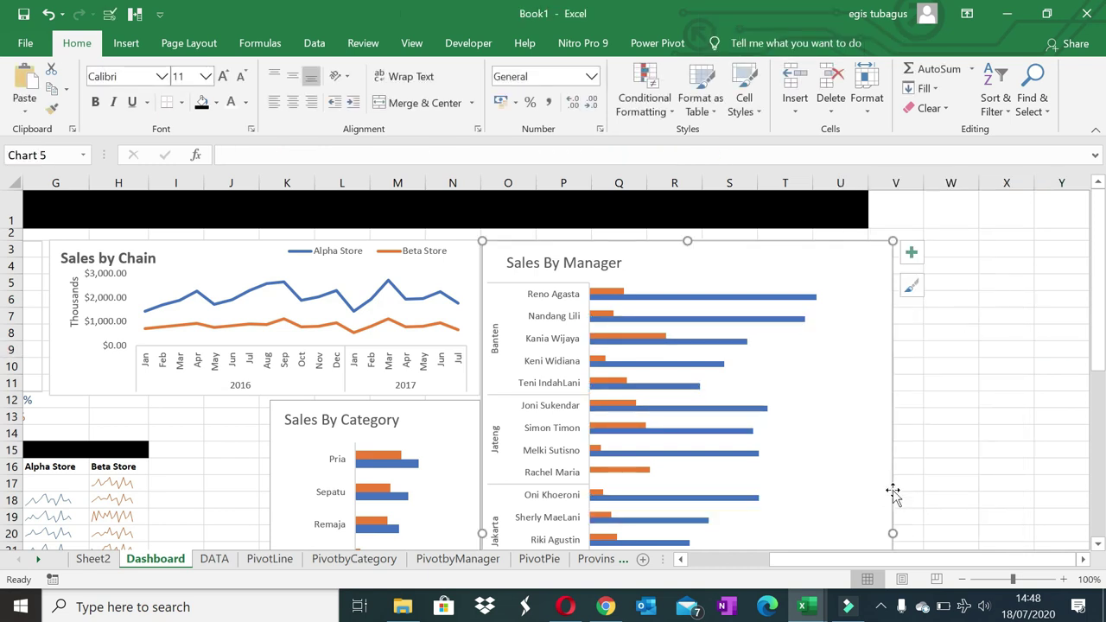
click(1004, 195)
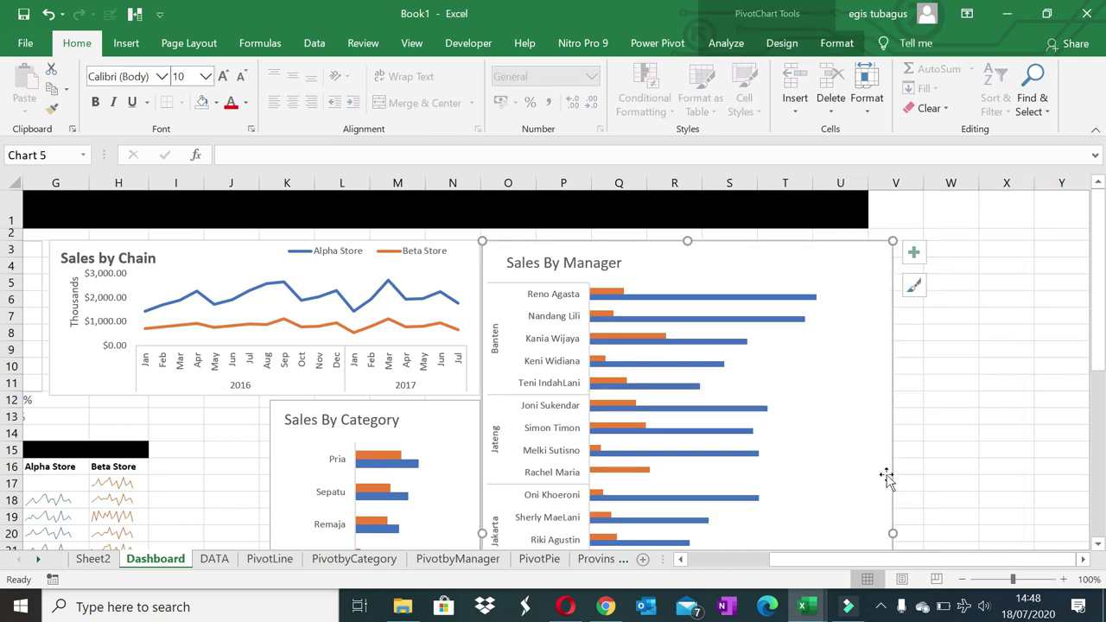
drag(892, 535, 760, 570)
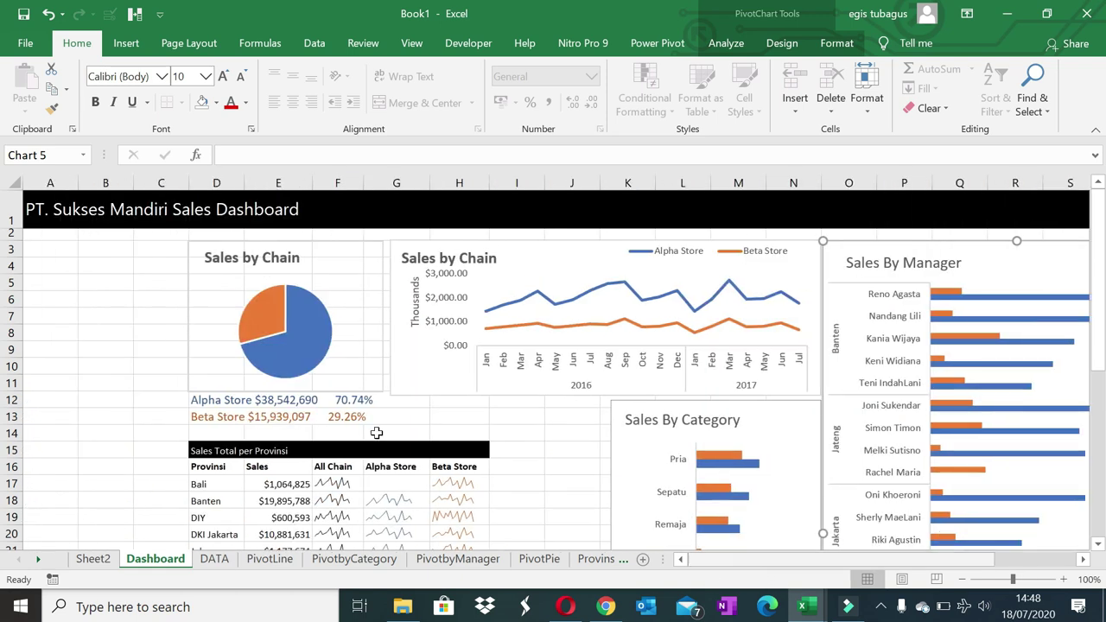
click(337, 208)
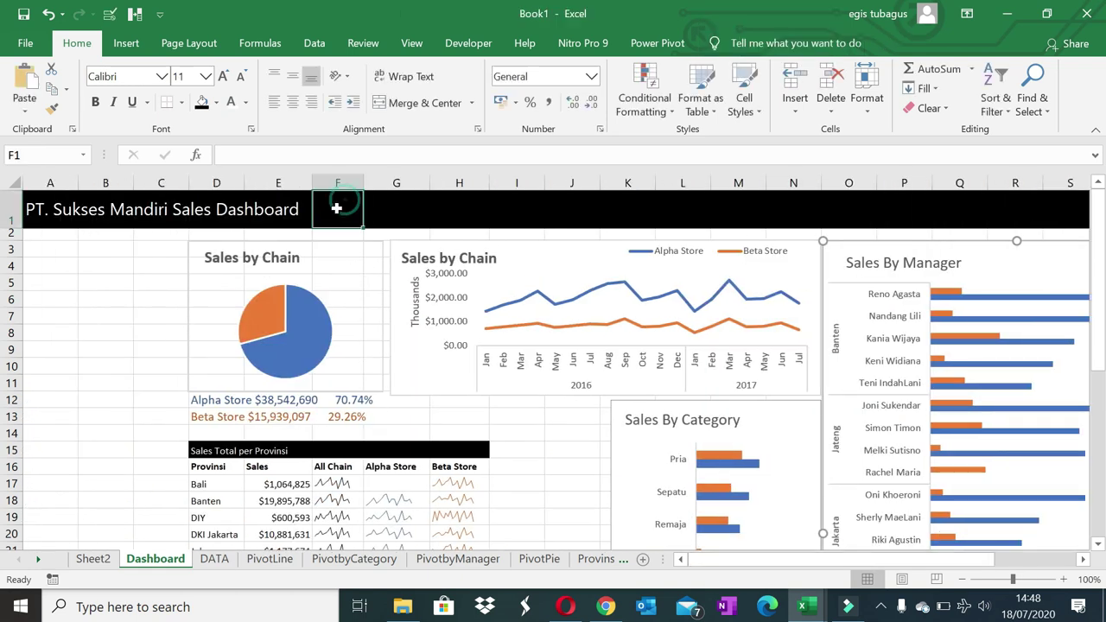
- Draw a small rectangle in the title band and place a Ctrl+D duplicate beside it
click(126, 43)
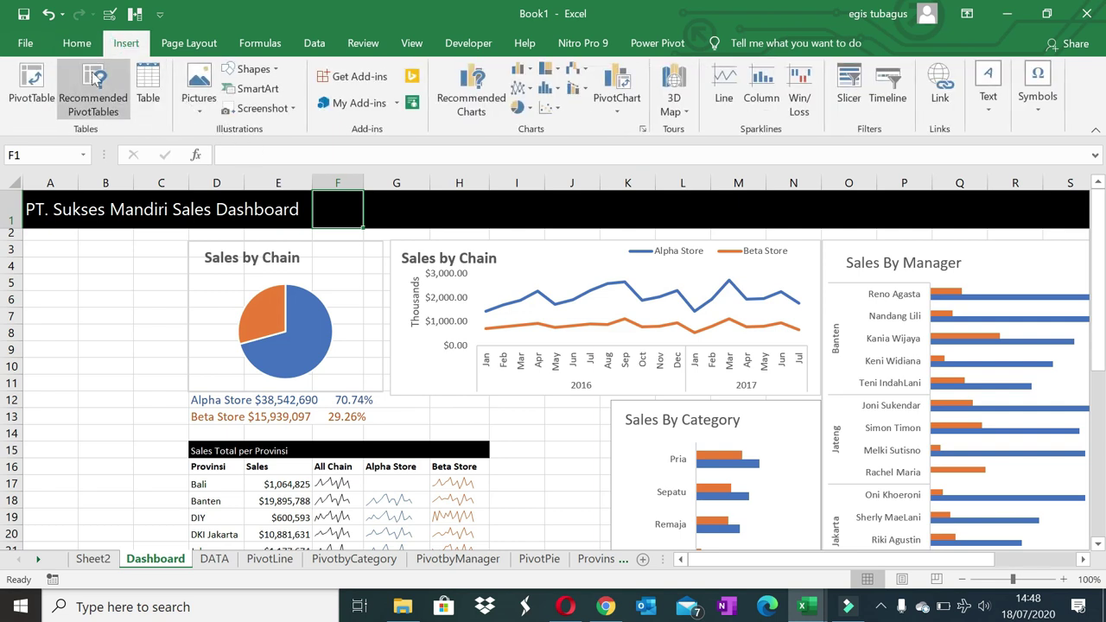
click(199, 86)
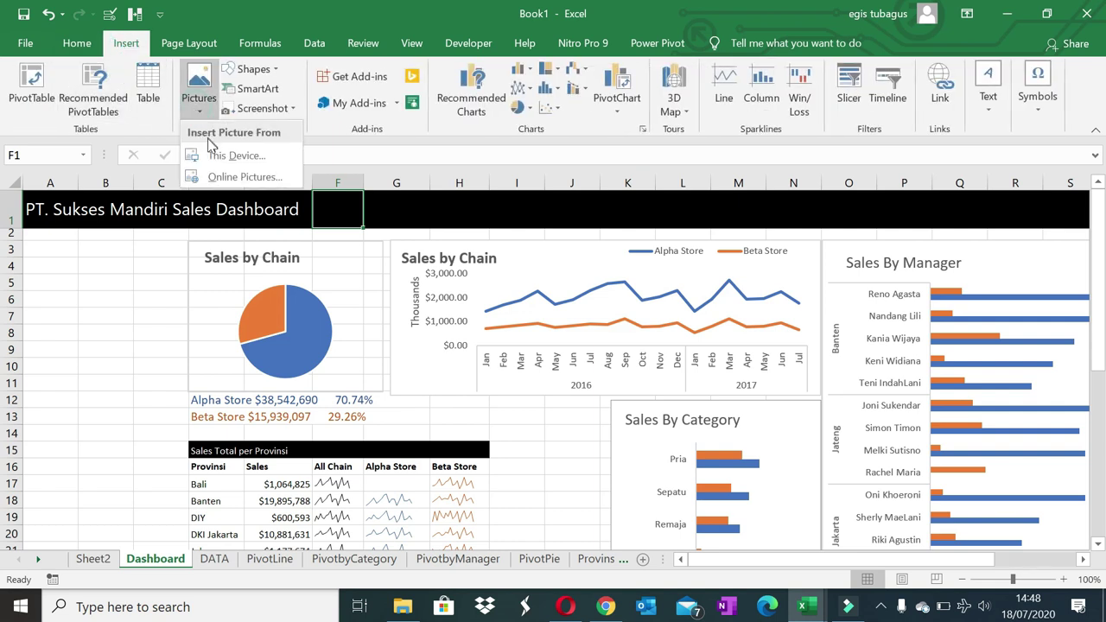
click(272, 71)
click(259, 69)
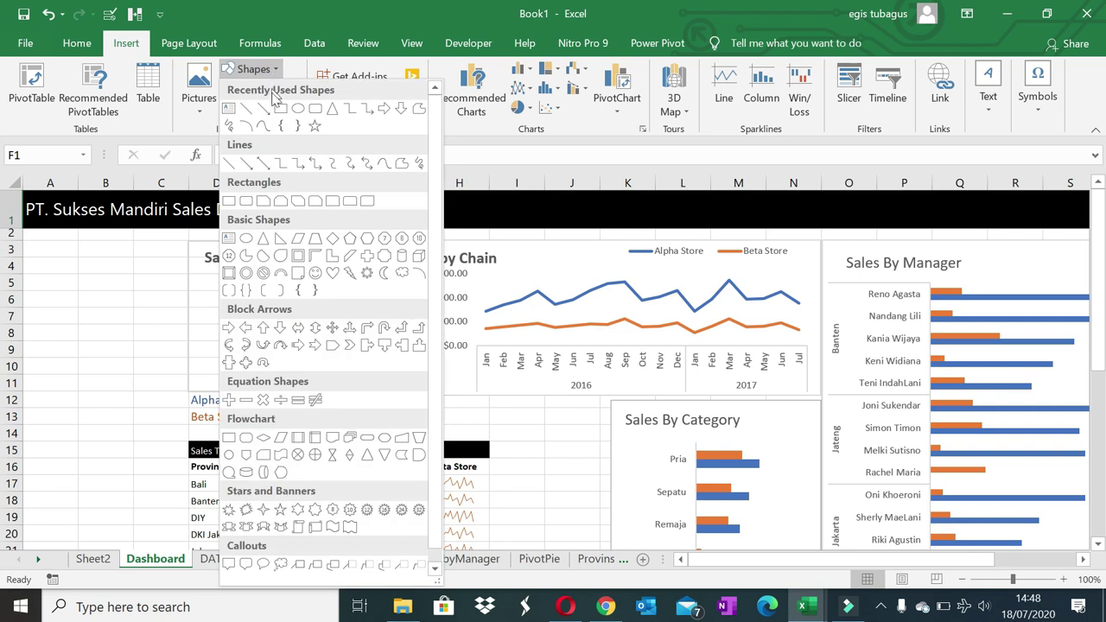
click(276, 108)
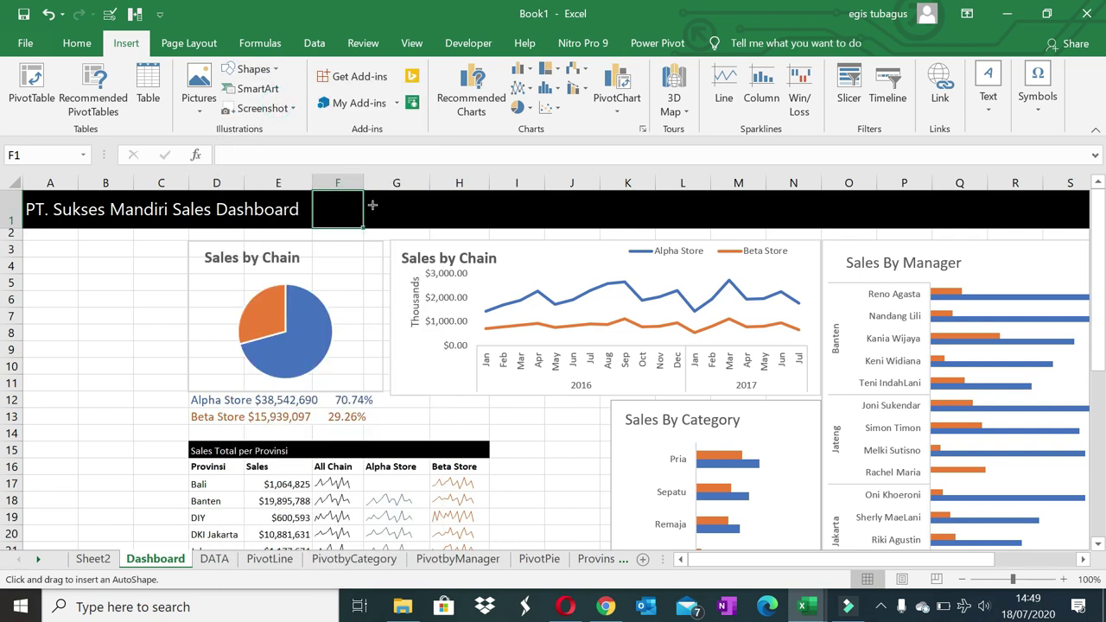
drag(372, 205, 445, 217)
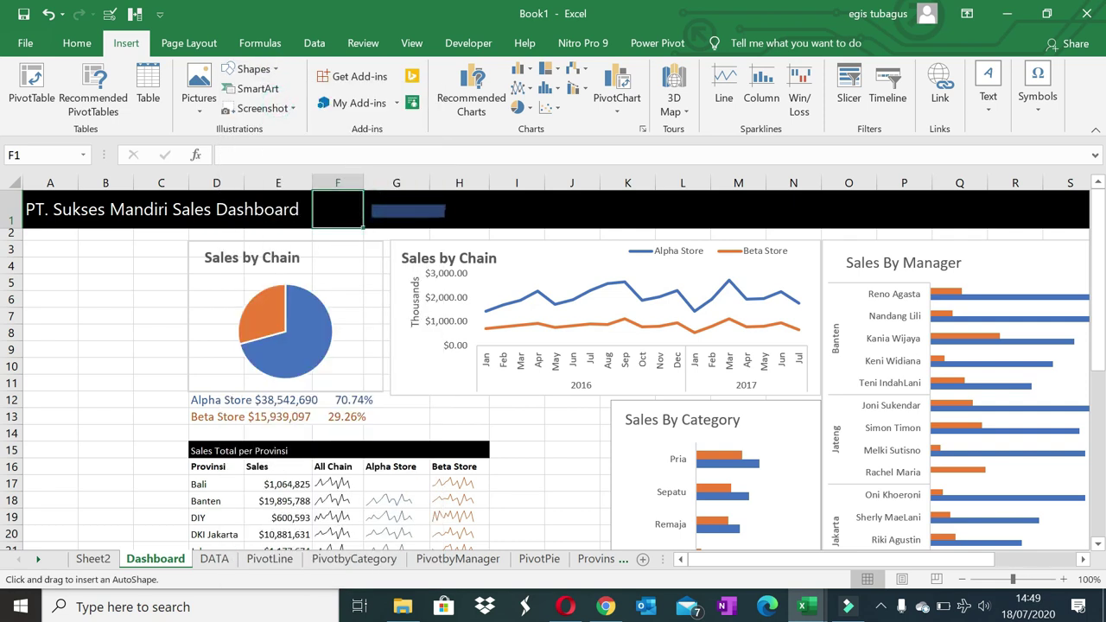
click(426, 204)
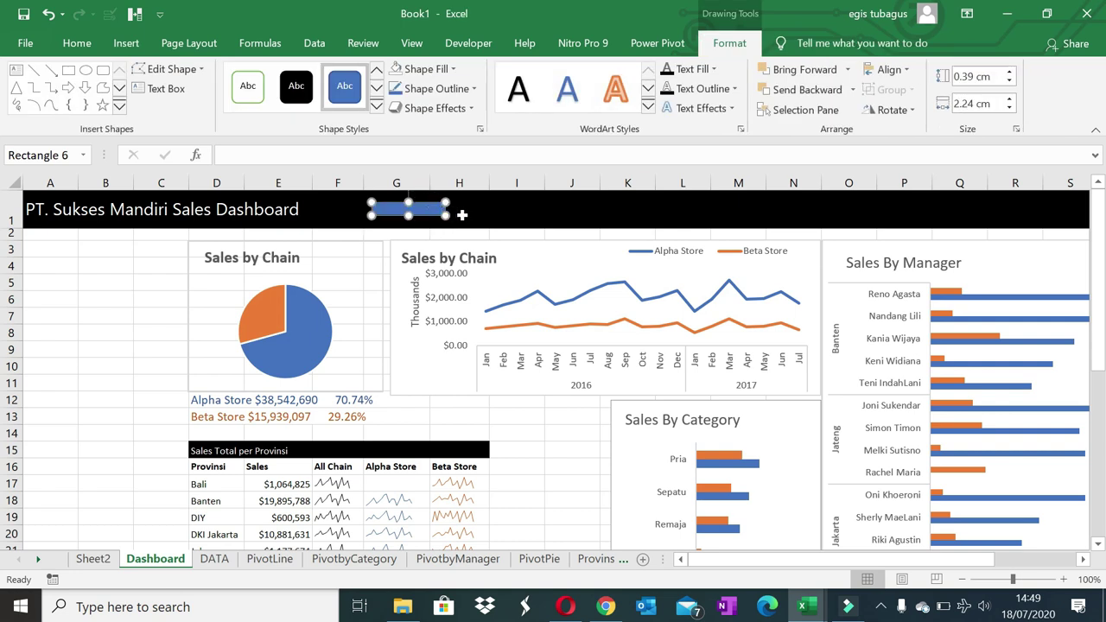
key(ctrl+d)
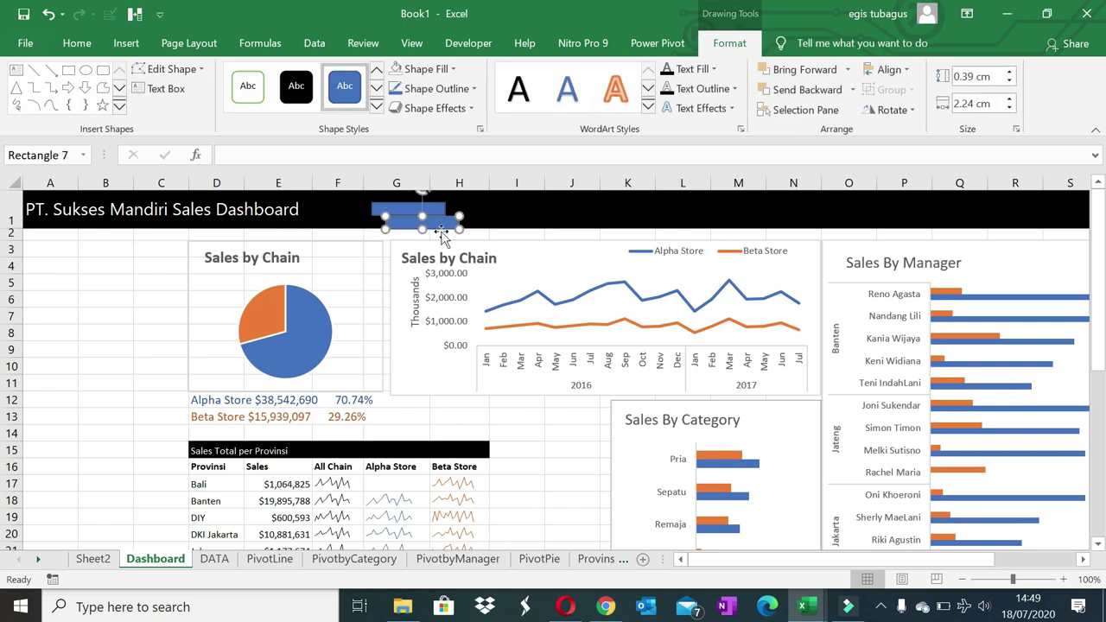
drag(441, 234, 511, 216)
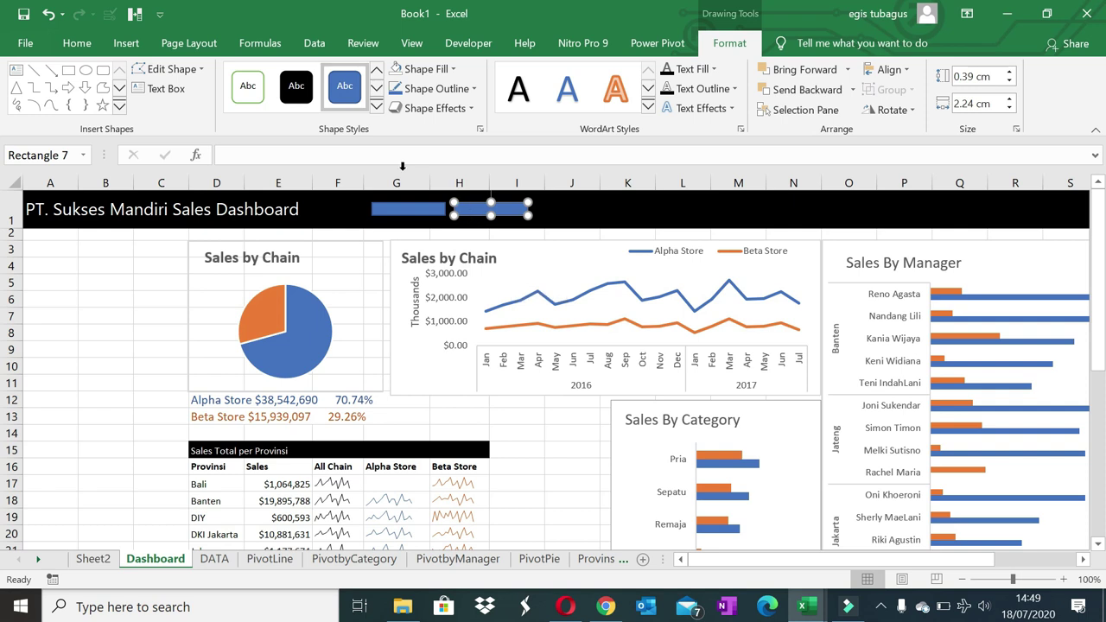
- Enter the Alpha Store label in the second rectangle and set its font size to 9
right_click(480, 214)
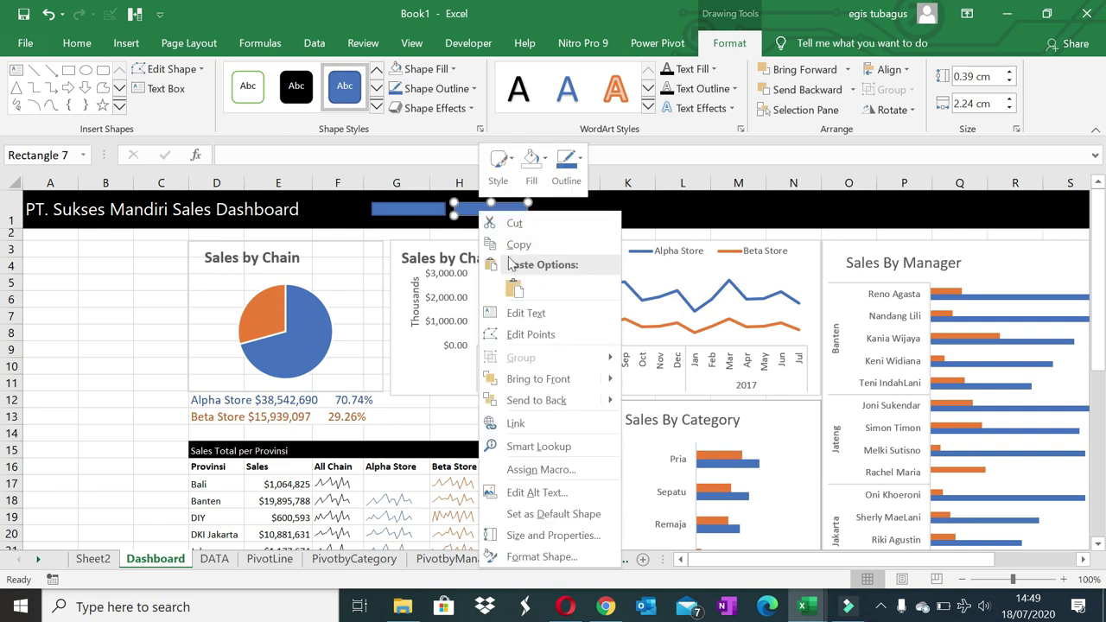
click(530, 314)
text(Alph)
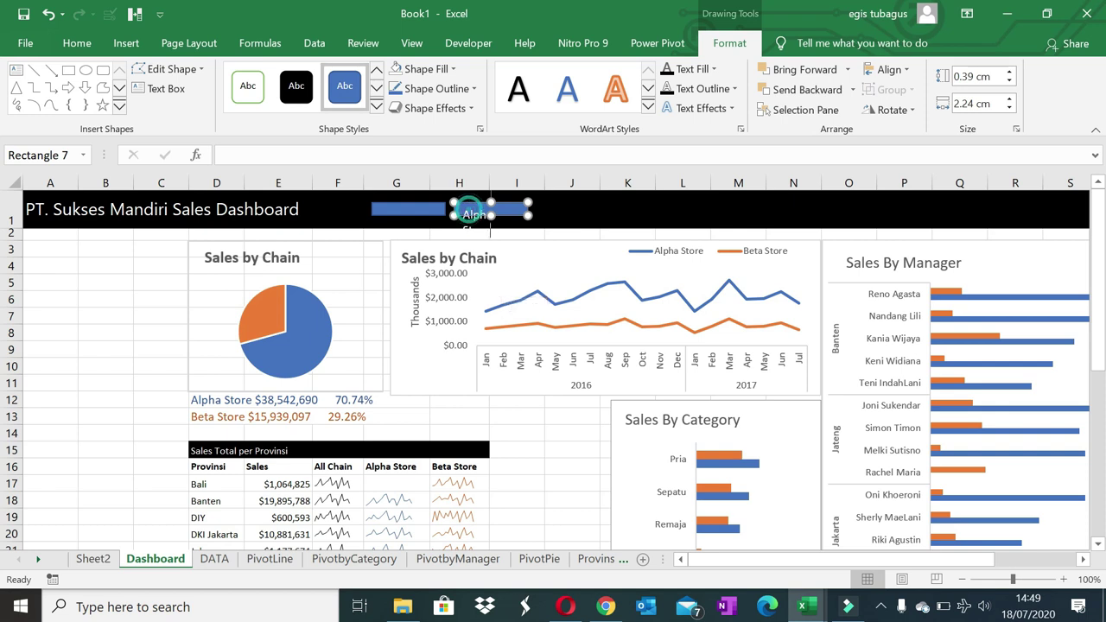
click(77, 45)
click(181, 77)
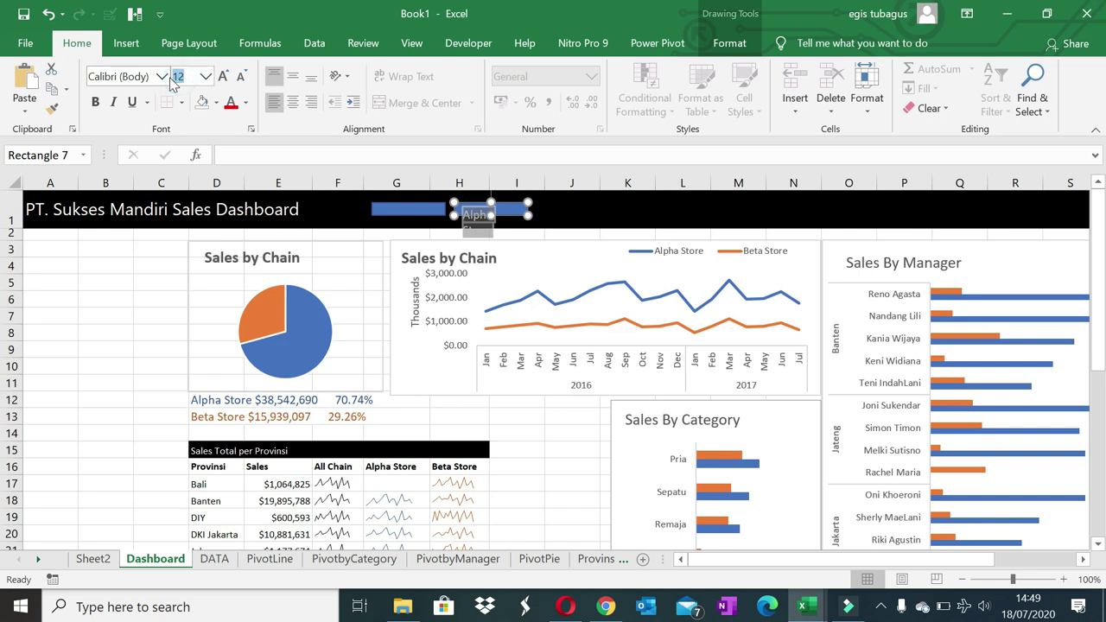
text(9)
key(Return)
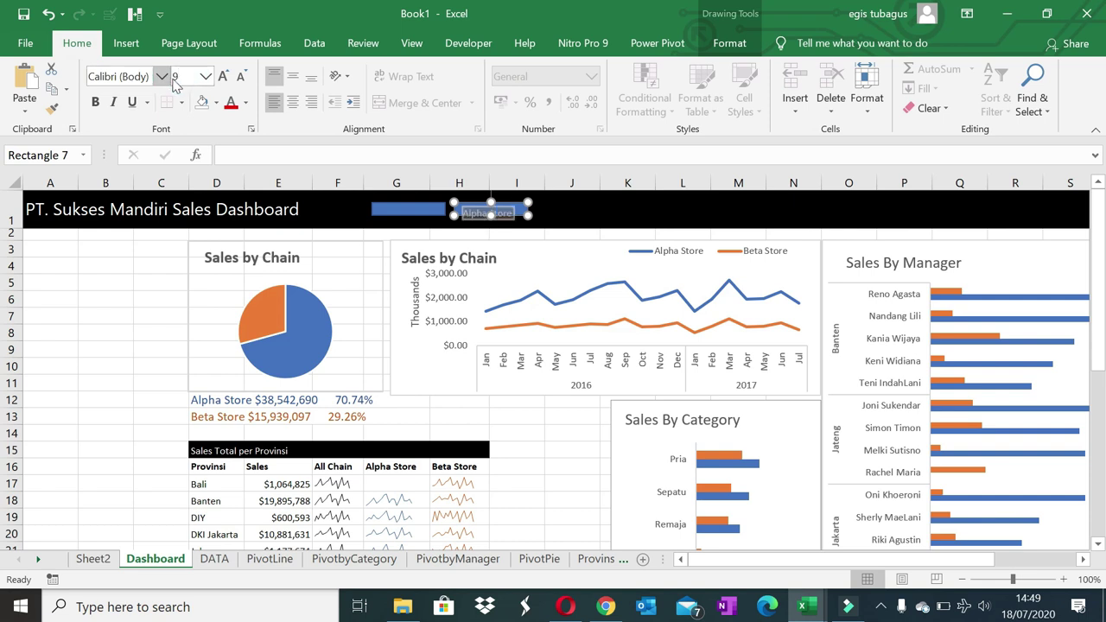
- Centre the Alpha Store label vertically within its box
click(294, 78)
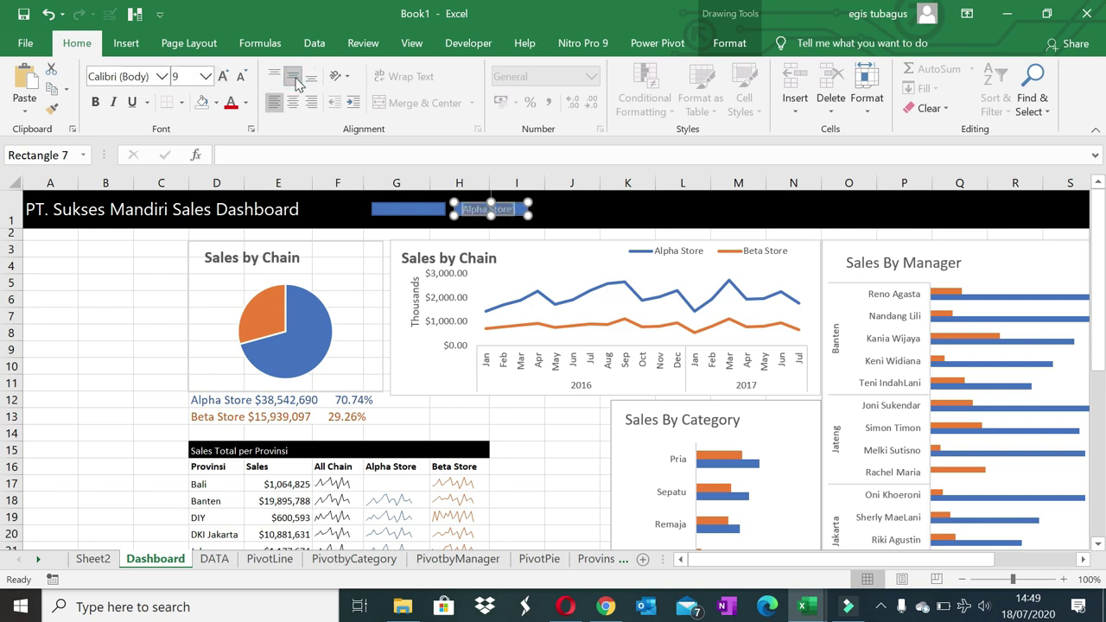
click(310, 82)
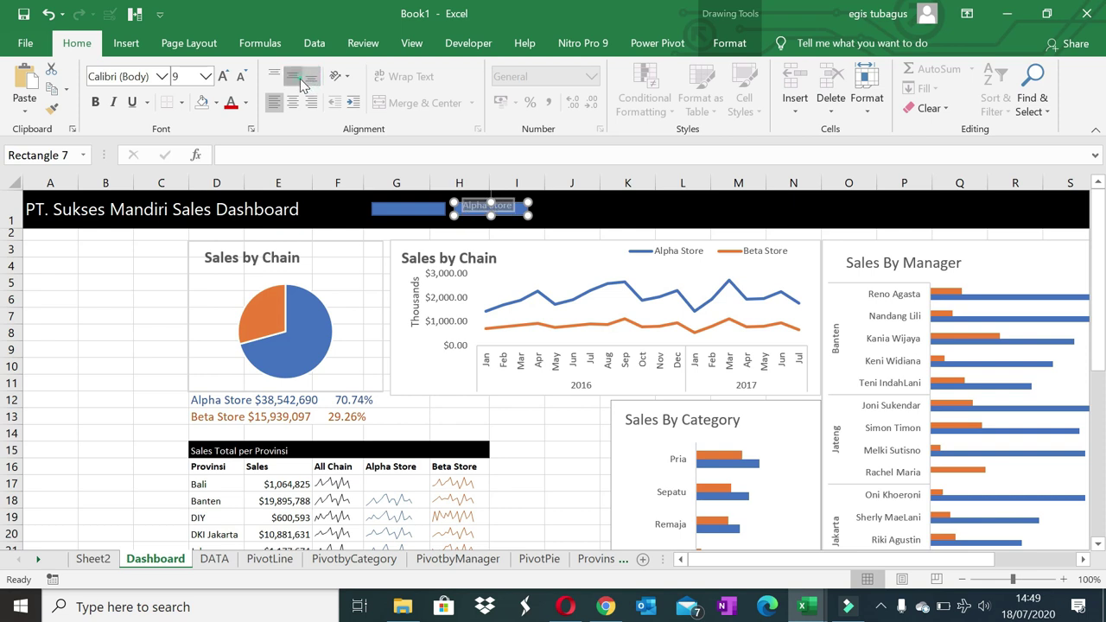
click(298, 79)
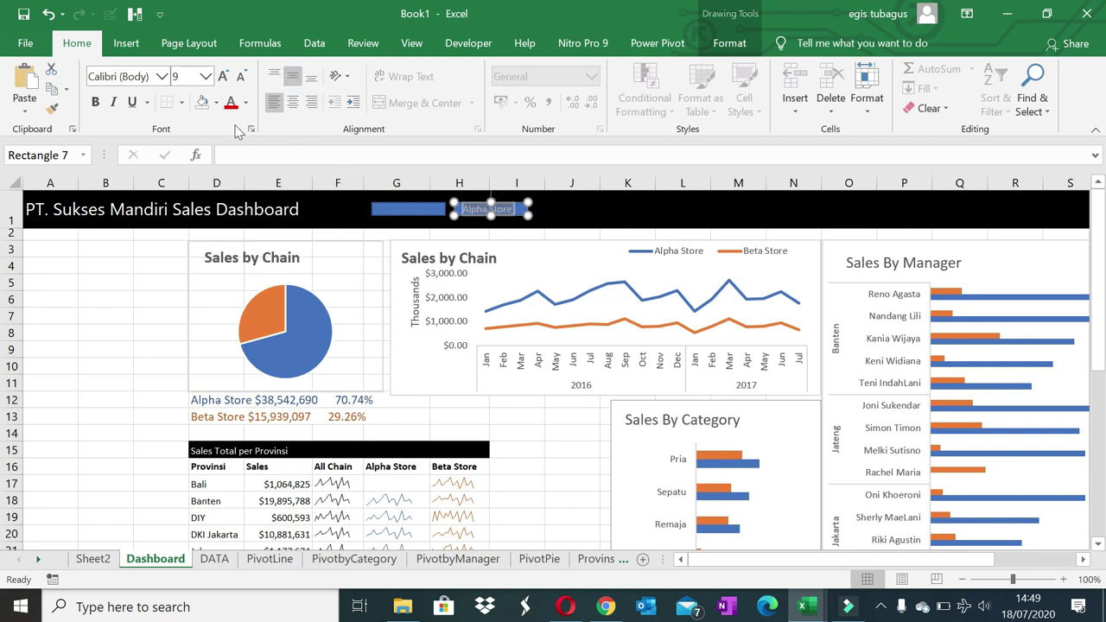
click(562, 210)
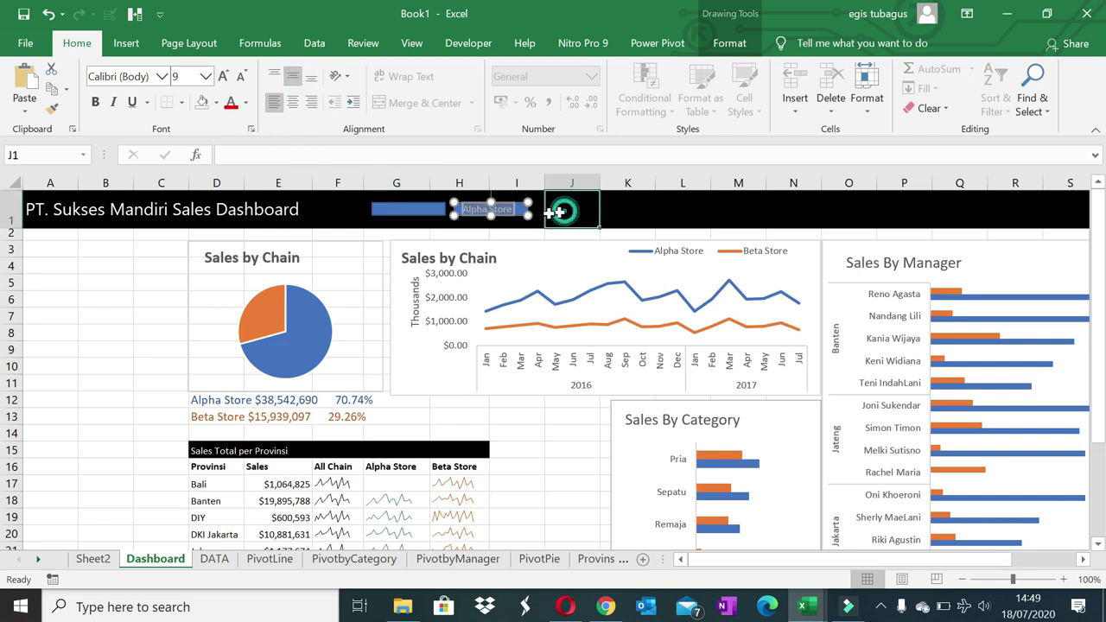
- Remove the Alpha Store rectangle's blue fill and make its text white
click(524, 212)
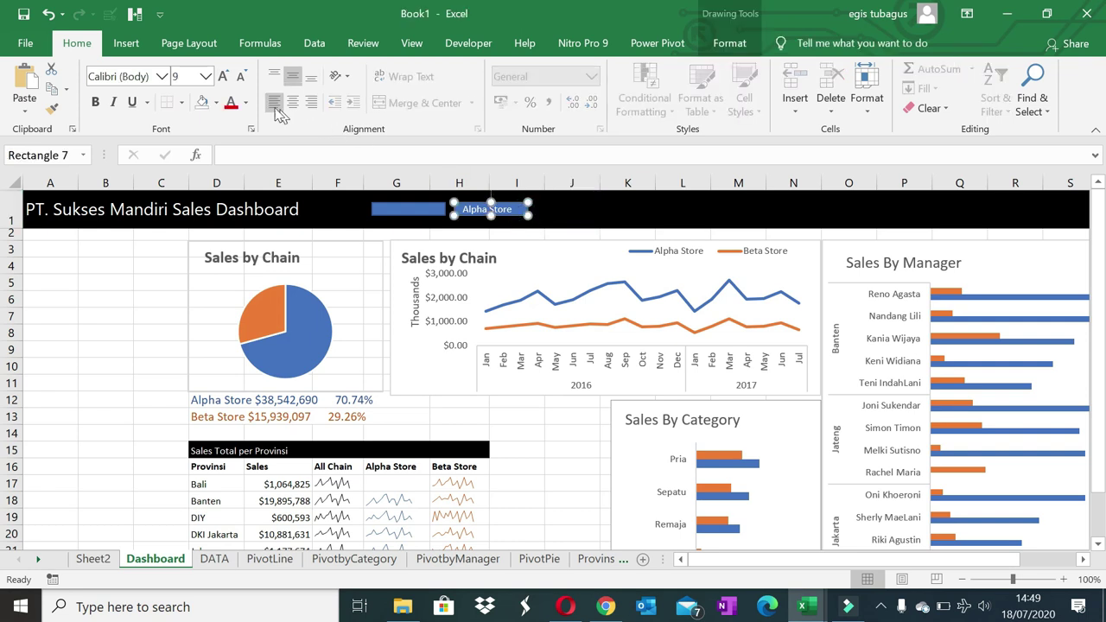
click(216, 103)
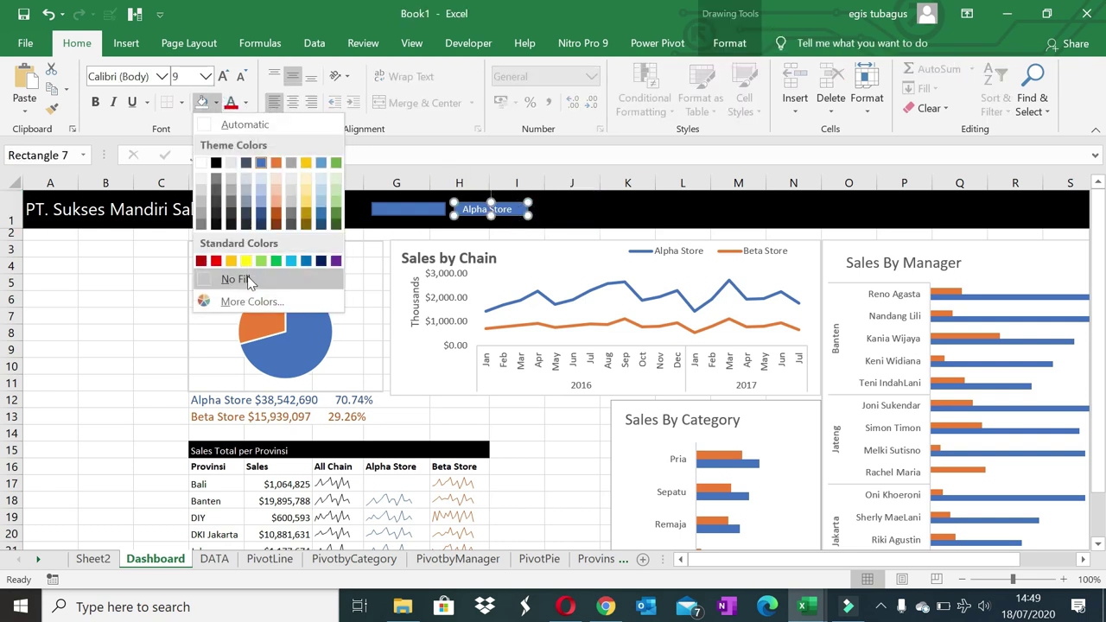
click(246, 279)
click(246, 103)
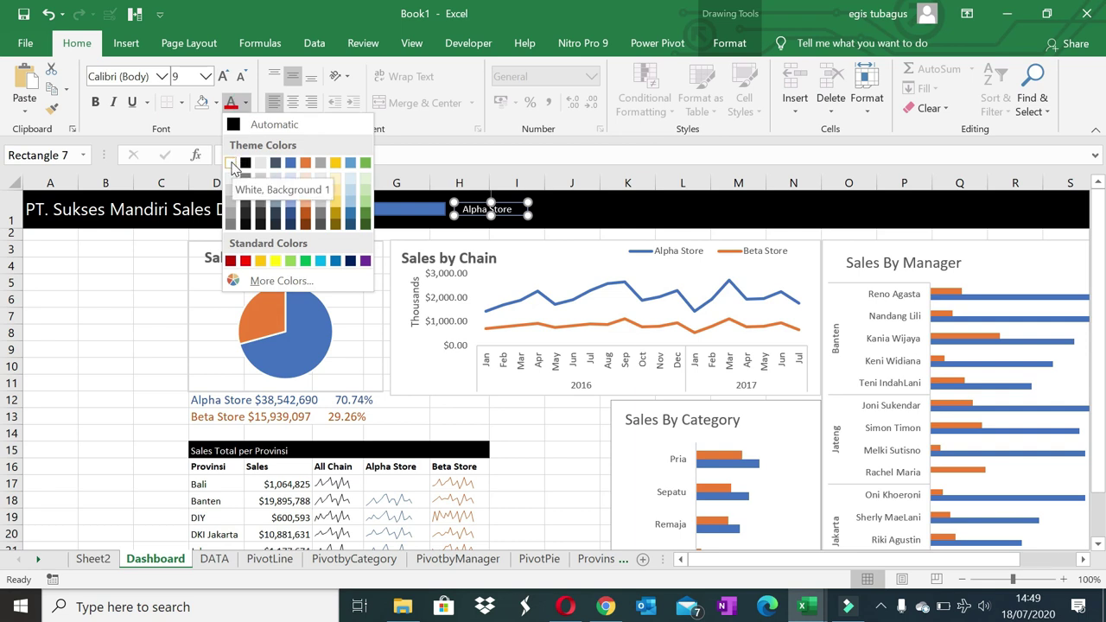
click(232, 164)
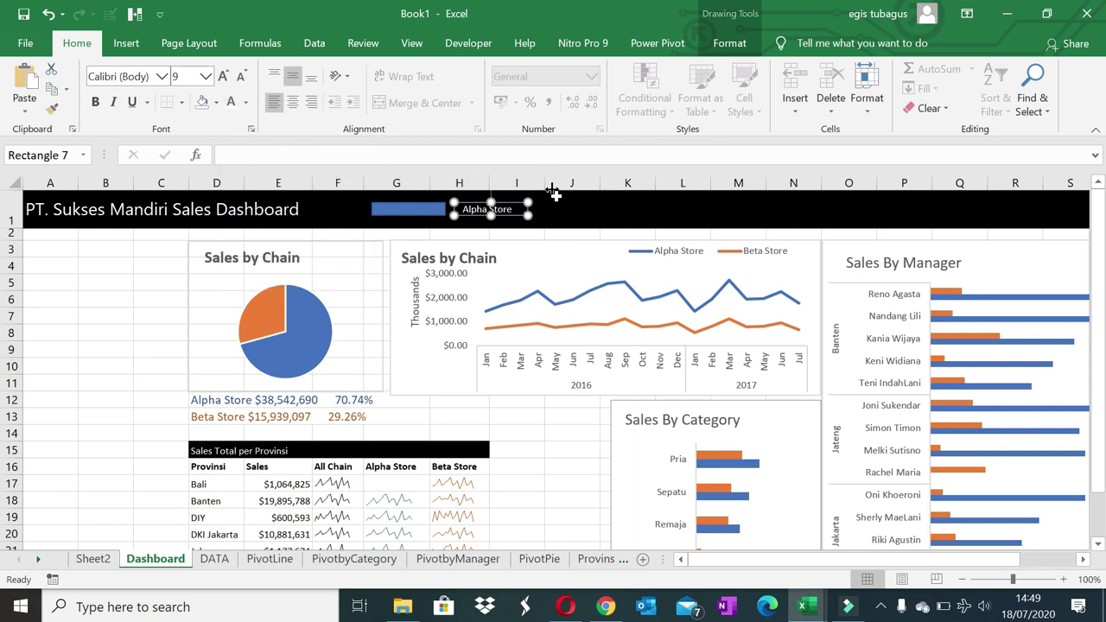
- Set the Alpha Store label to No Outline, then select the blue key along with it
click(560, 218)
click(518, 214)
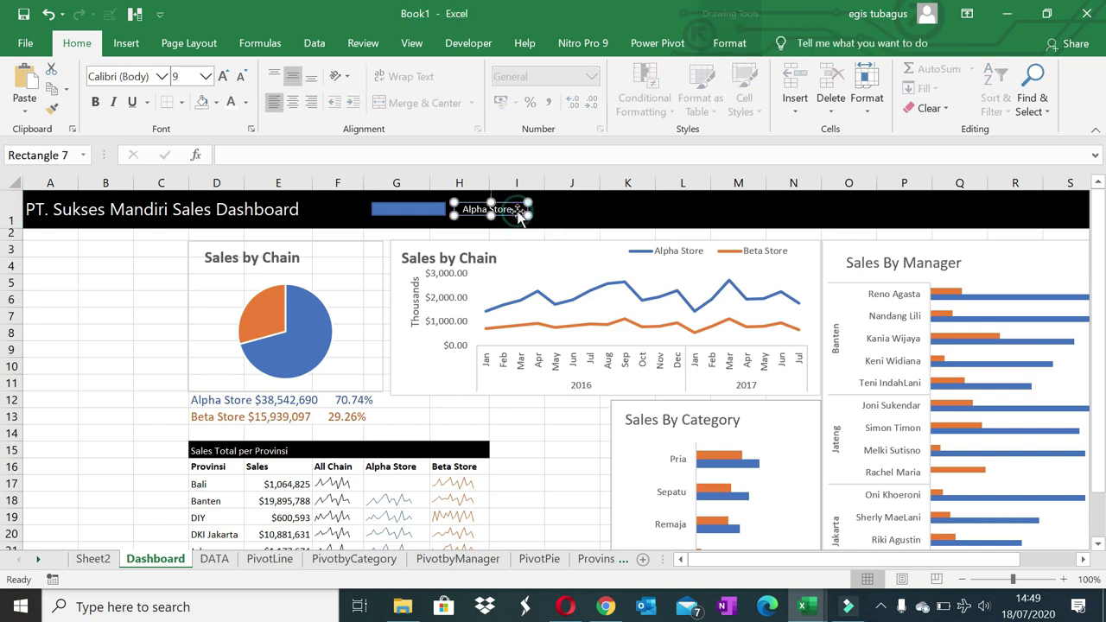
right_click(518, 210)
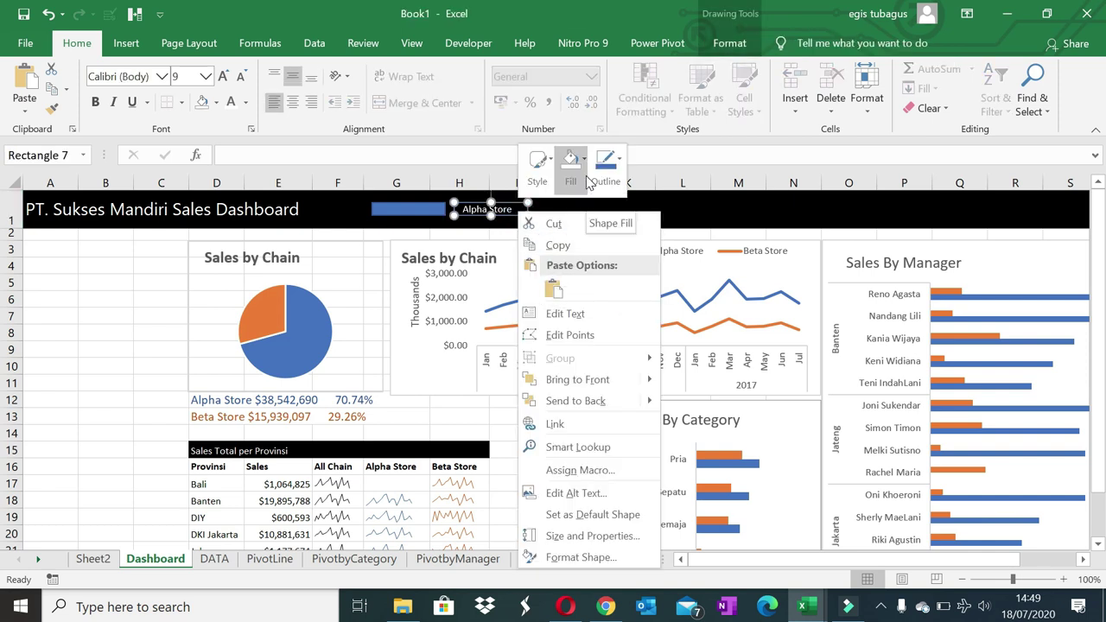
click(608, 160)
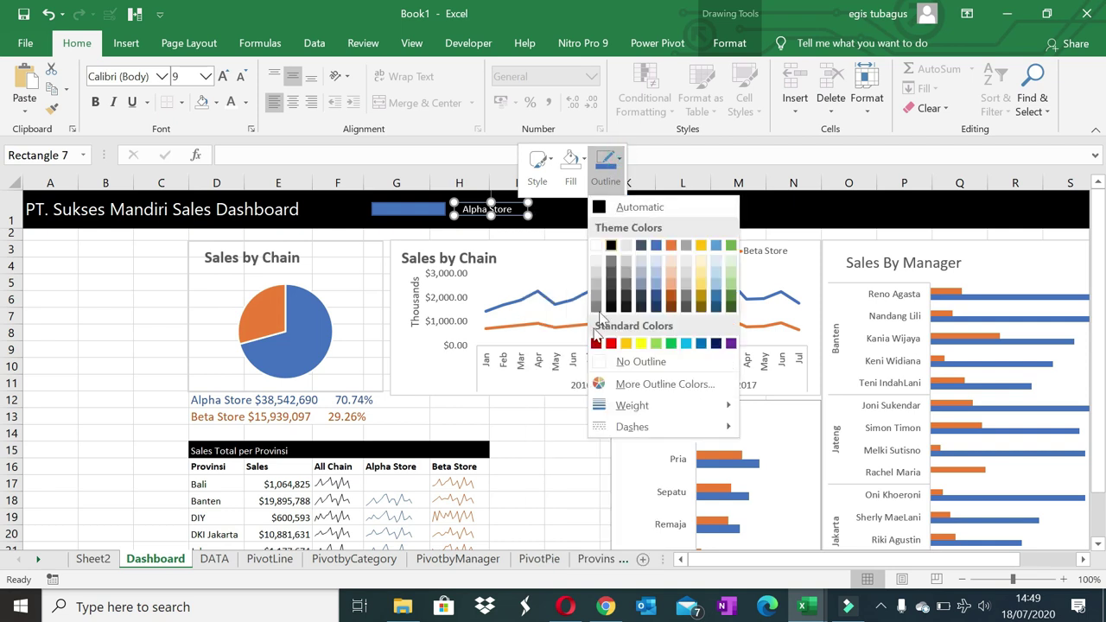
click(608, 363)
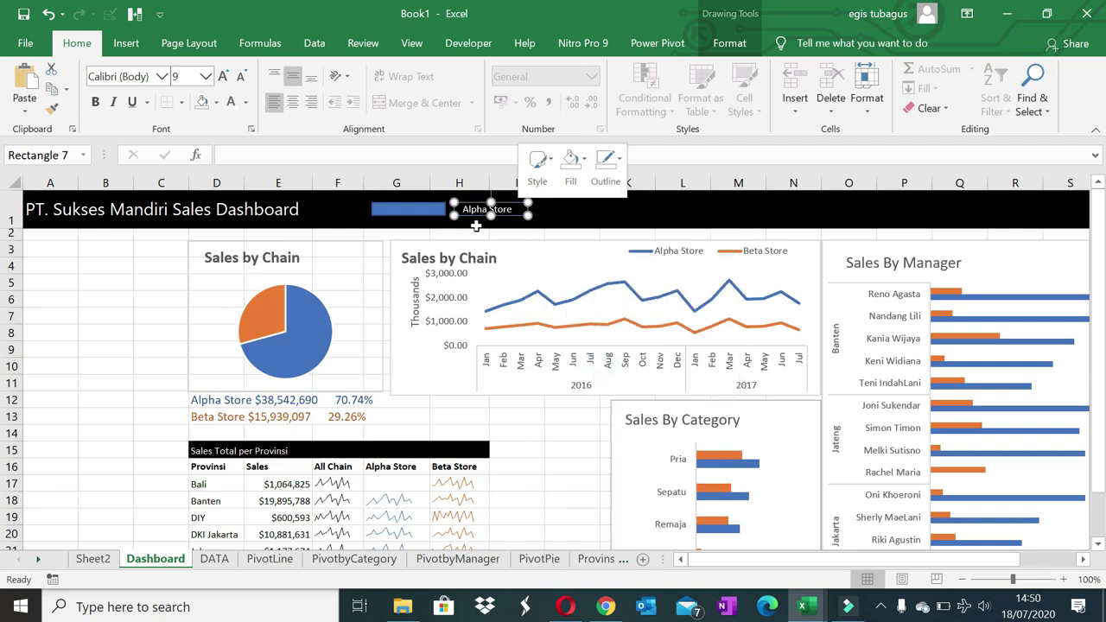
ctrl+click(434, 214)
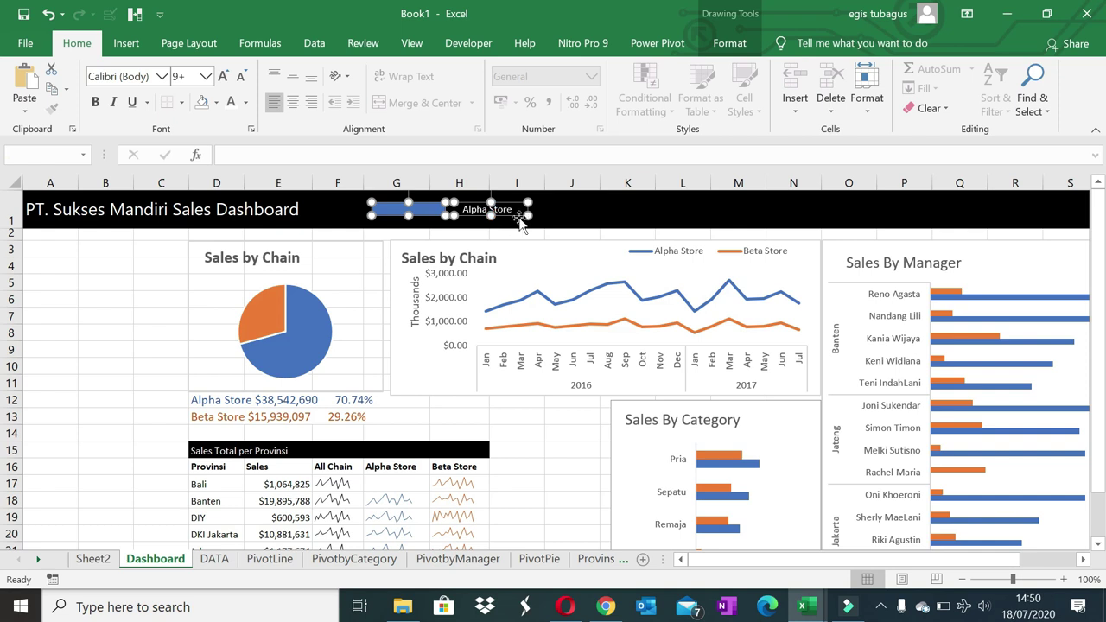
- Duplicate the blue key and Alpha Store label, nudge the copy into line, and select 'Alpha' for retyping
key(ctrl+d)
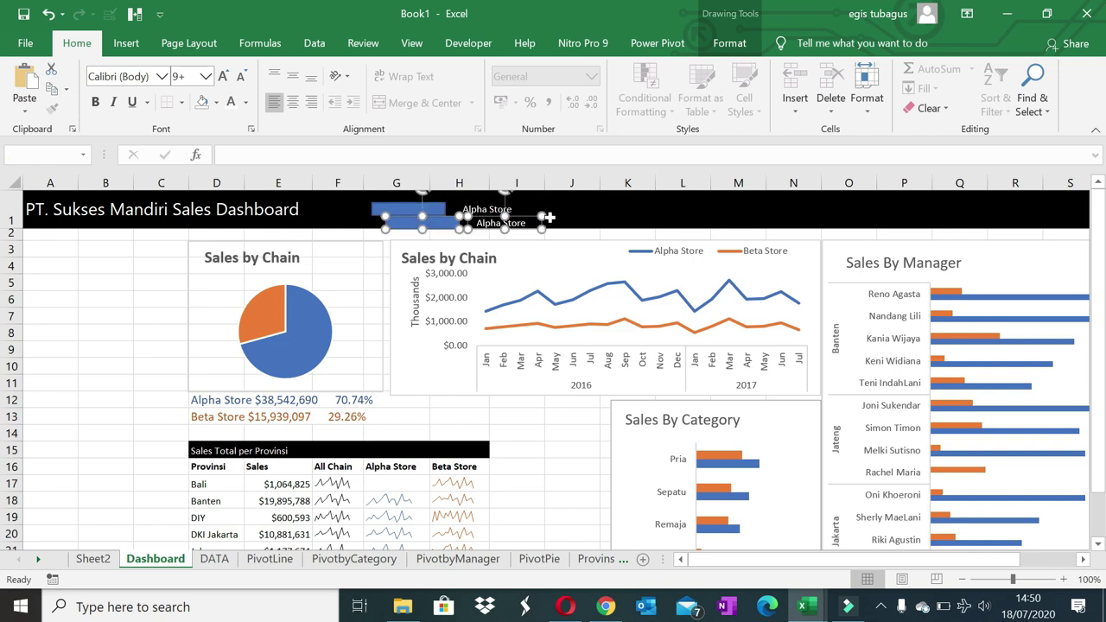
key(Right)
key(Right)
key(Right)
key(Right)
key(Right)
key(Right)
key(Right)
key(Right)
key(Right)
key(Right)
key(Right)
key(Right)
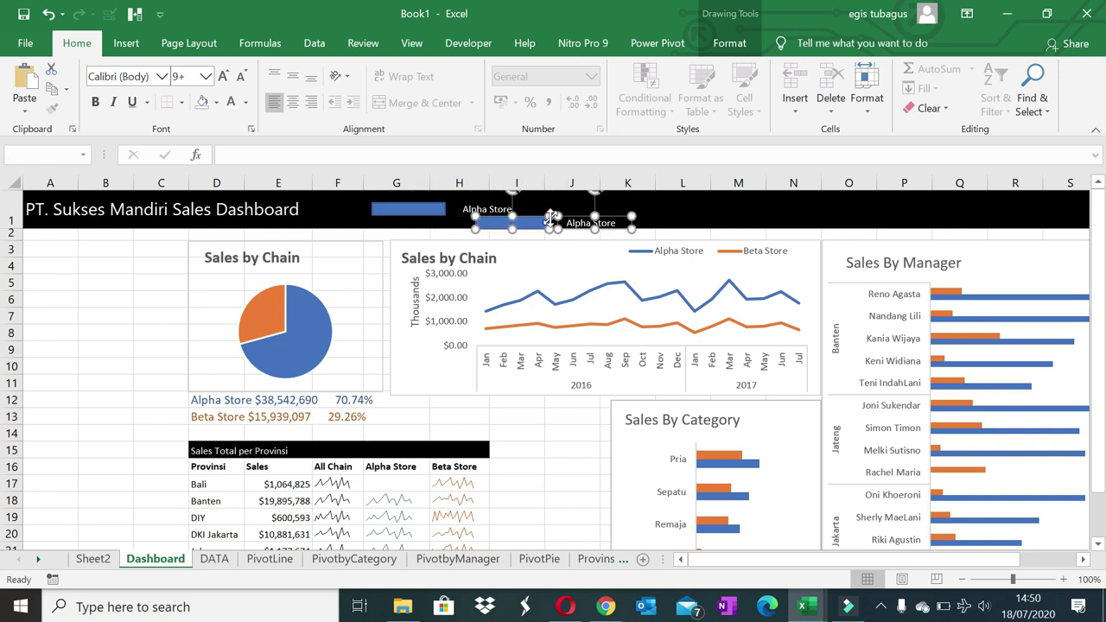
key(Right)
key(Right)
key(Right)
key(Right)
key(Right)
key(Right)
key(Up)
key(Up)
key(Up)
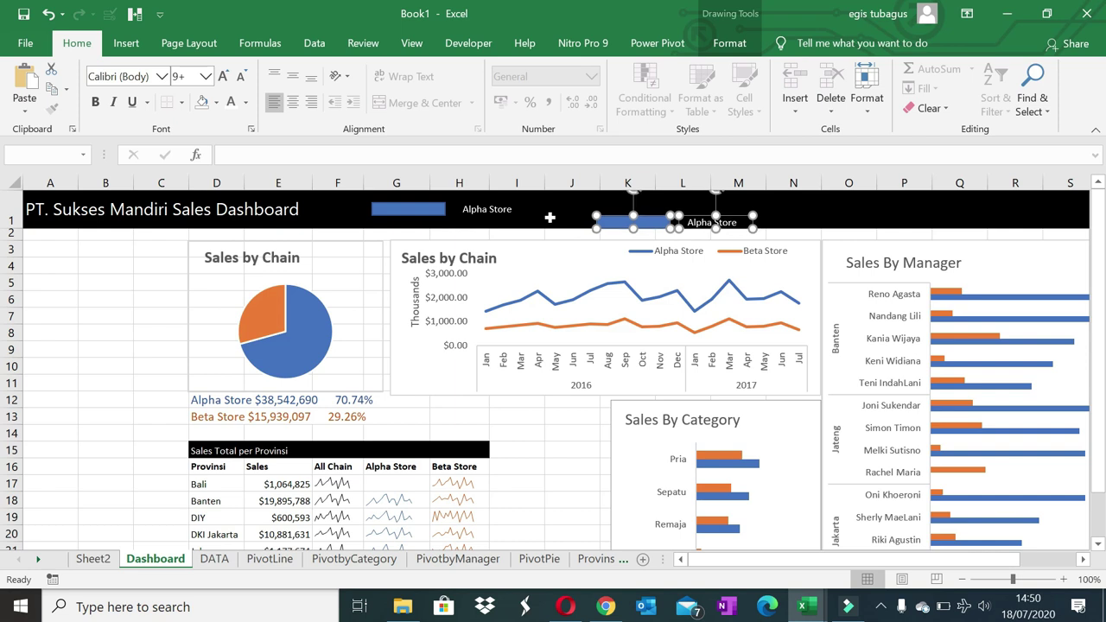
key(Up)
key(Up)
key(Up)
key(Up)
key(Up)
key(Up)
key(Up)
key(Up)
key(Up)
key(Up)
key(Up)
key(Up)
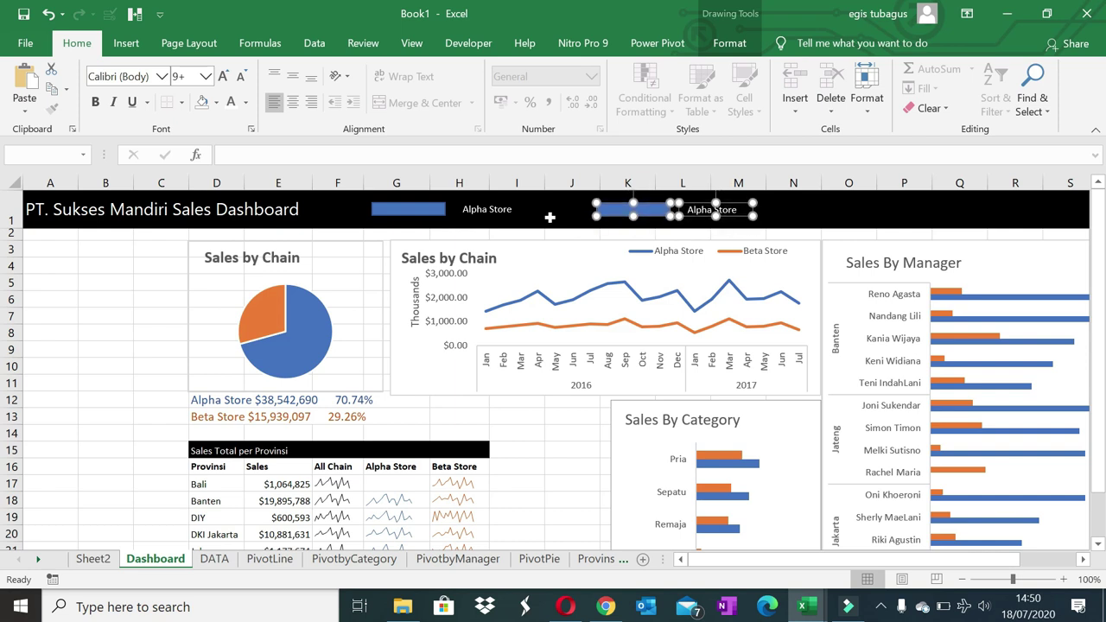
key(Left)
key(Left)
key(Left)
key(Left)
key(Left)
key(Left)
key(Left)
key(Left)
key(Left)
key(Left)
key(Left)
key(Left)
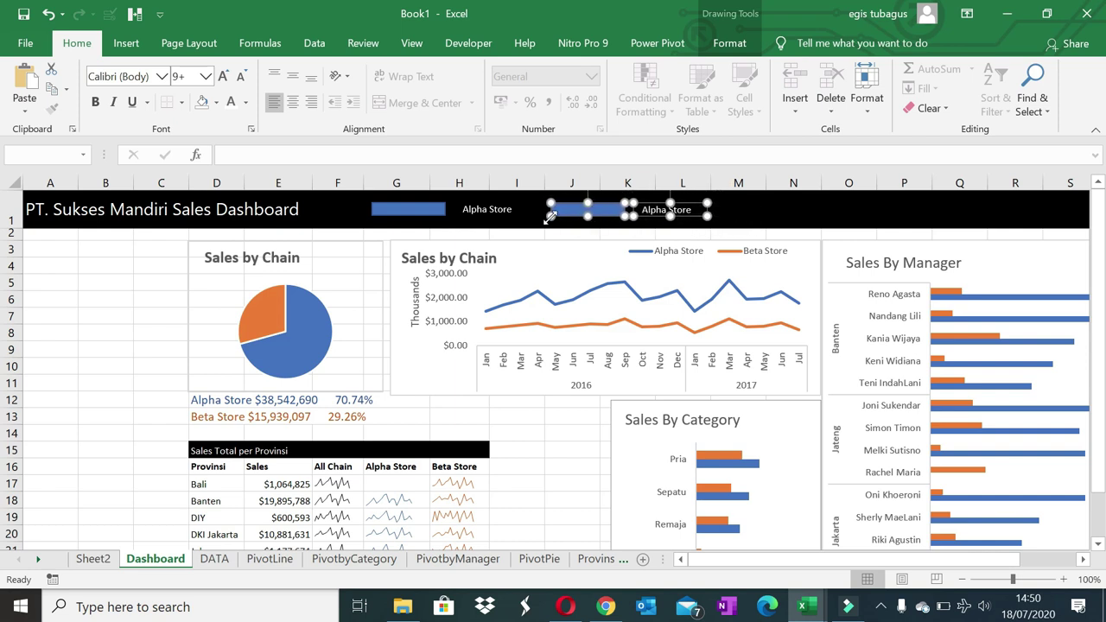
key(Left)
key(Left)
key(Left)
key(Left)
key(Left)
key(Left)
key(Left)
key(Left)
key(Left)
key(Left)
key(Left)
key(Left)
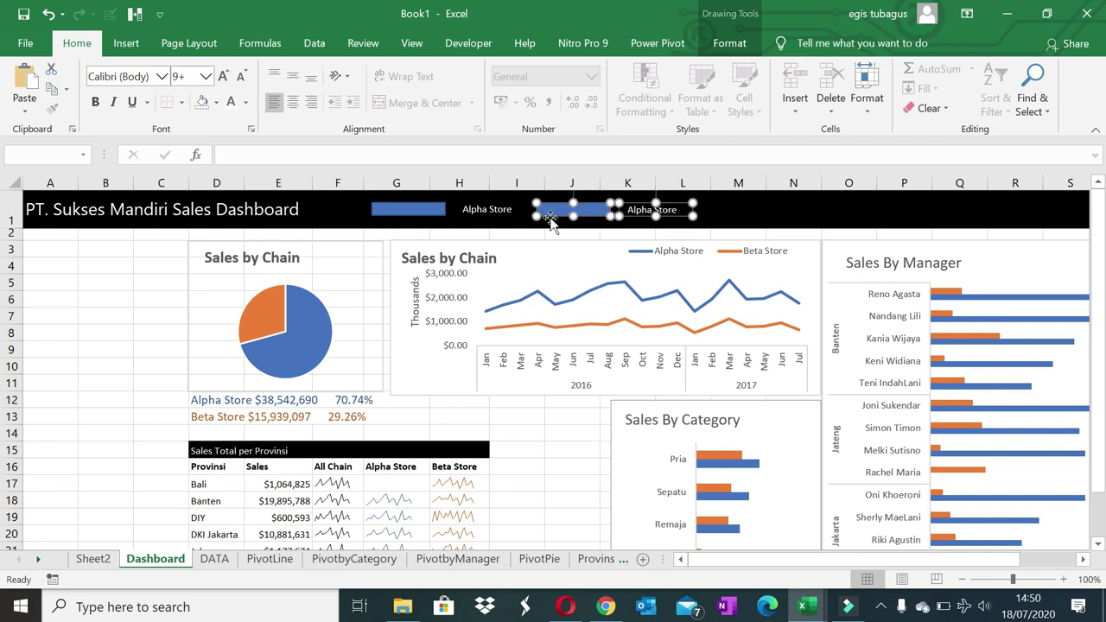
key(Left)
key(Left)
key(Left)
key(Left)
key(Left)
key(Left)
key(Left)
key(Left)
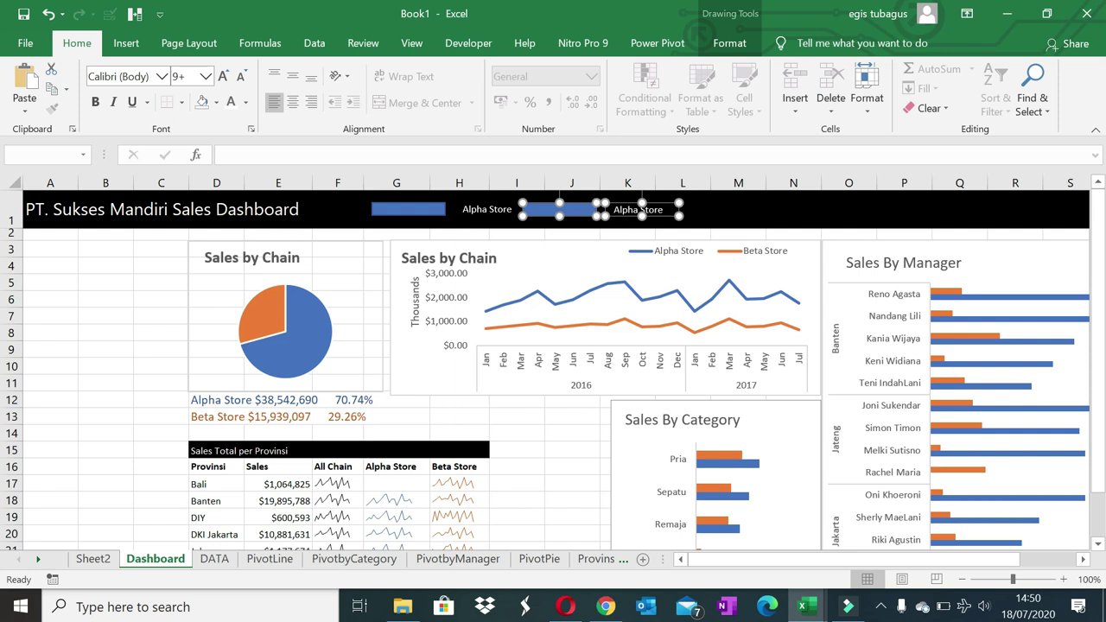
double_click(624, 210)
- Retype the copied label to Beta Store and fill the second key rectangle gold
text(Bet)
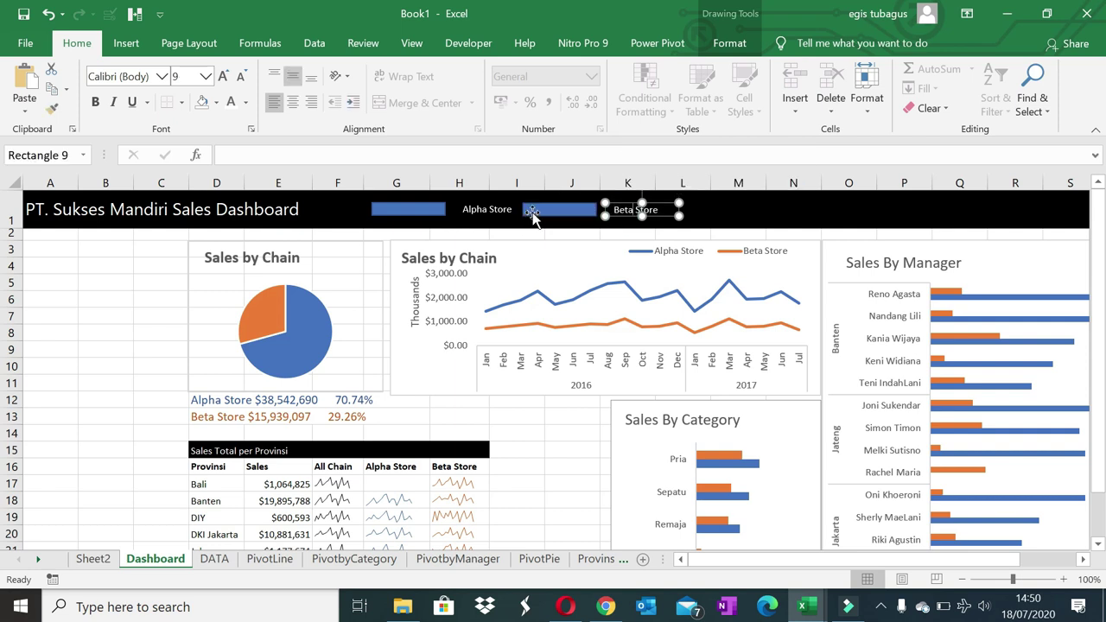
click(531, 212)
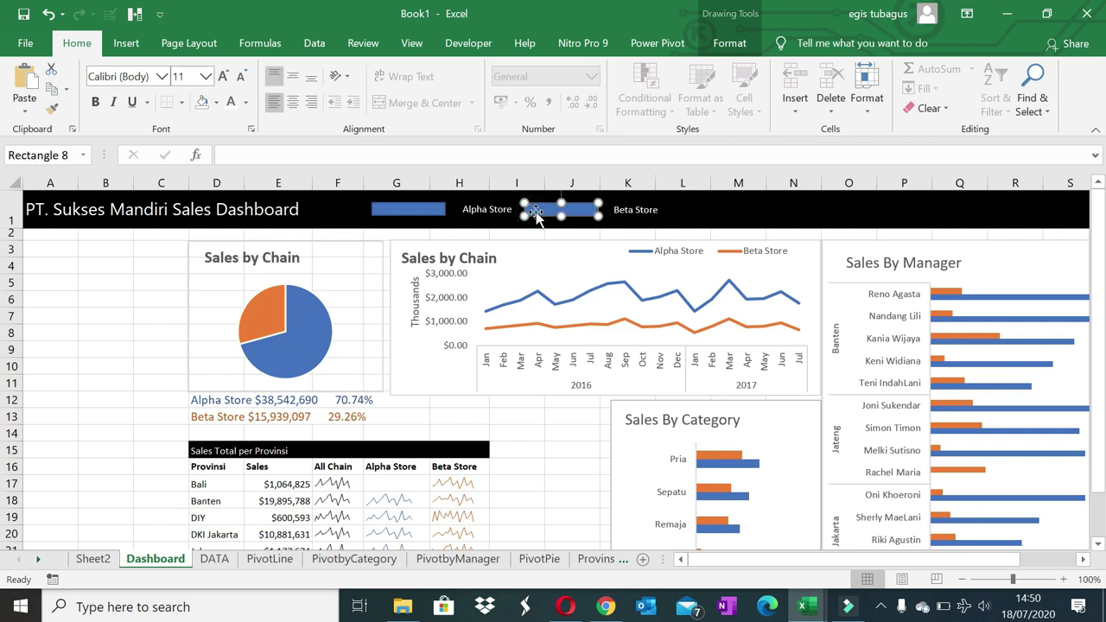
click(218, 102)
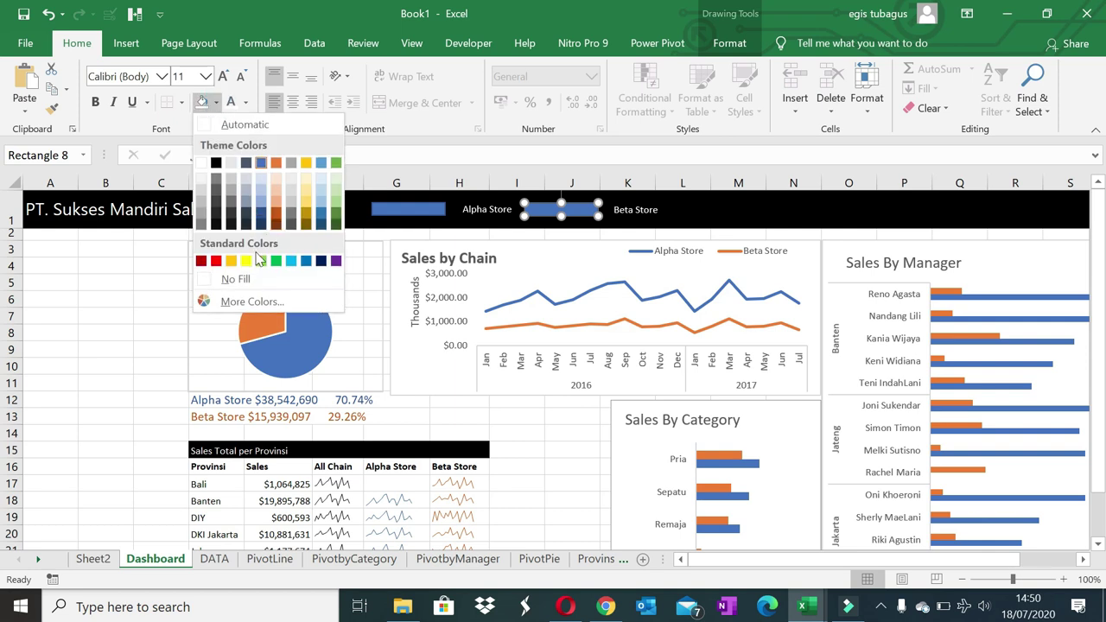
click(231, 263)
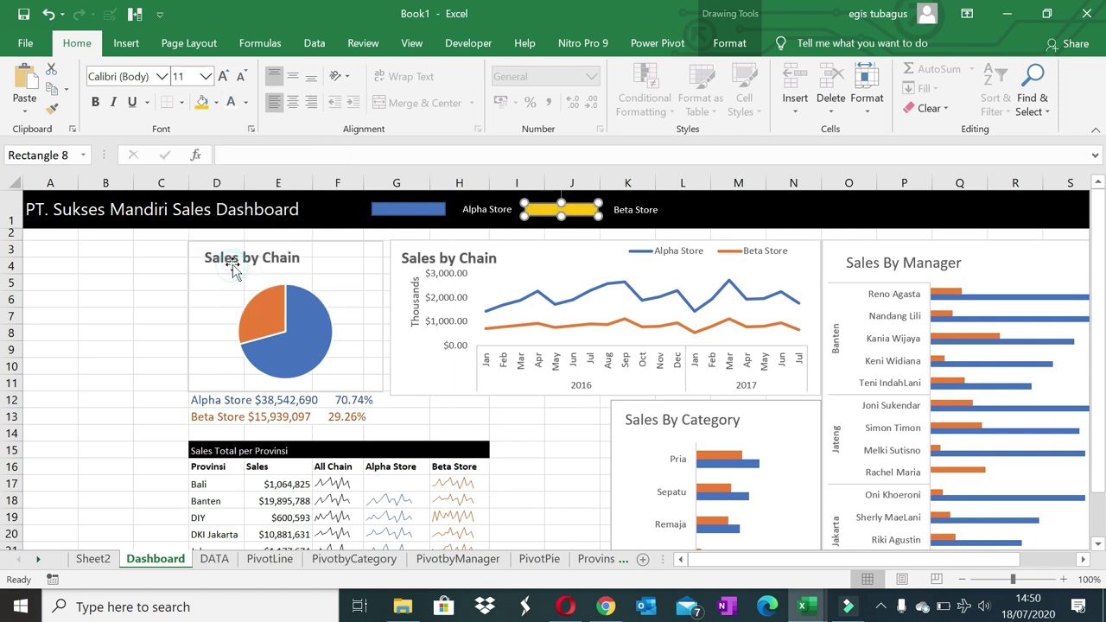
click(117, 288)
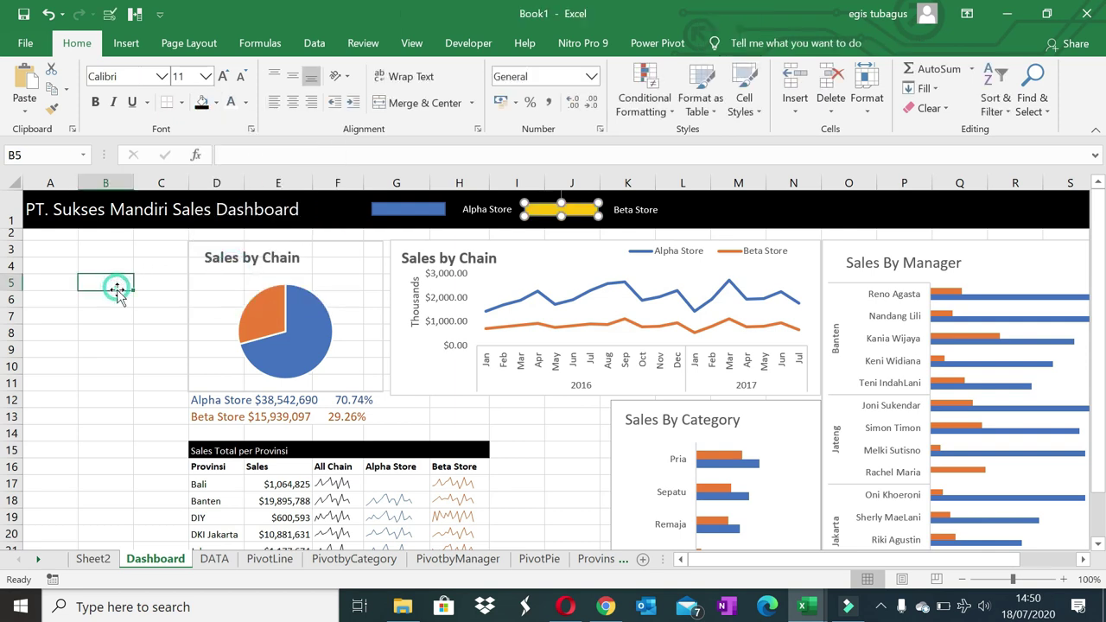
- Set the gold key rectangle to No Outline
click(585, 214)
right_click(585, 214)
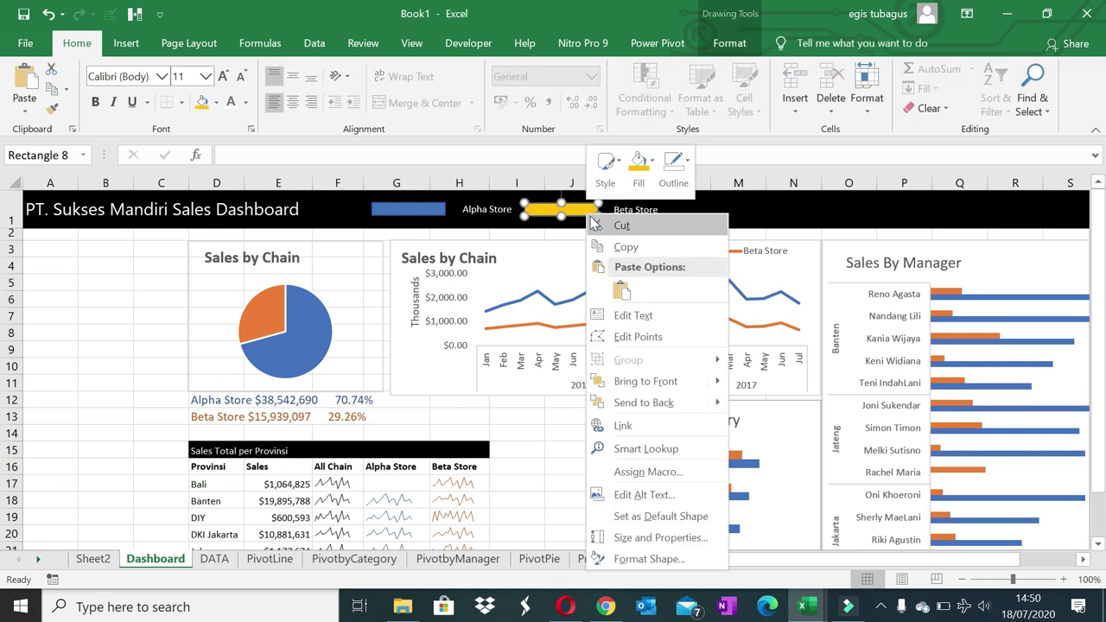
click(688, 164)
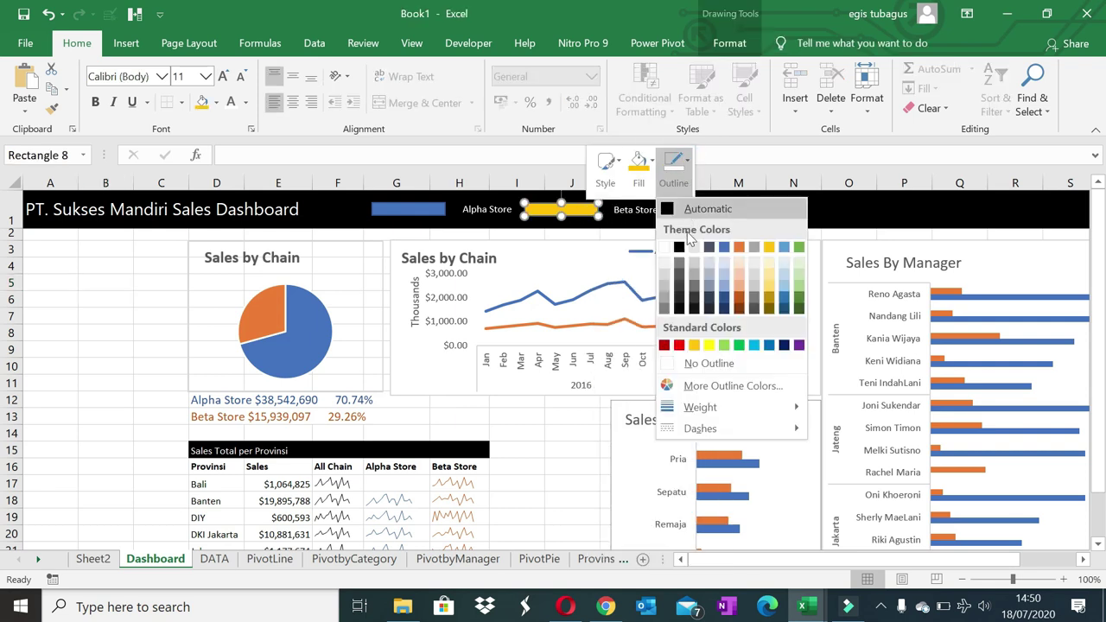
click(696, 345)
click(100, 287)
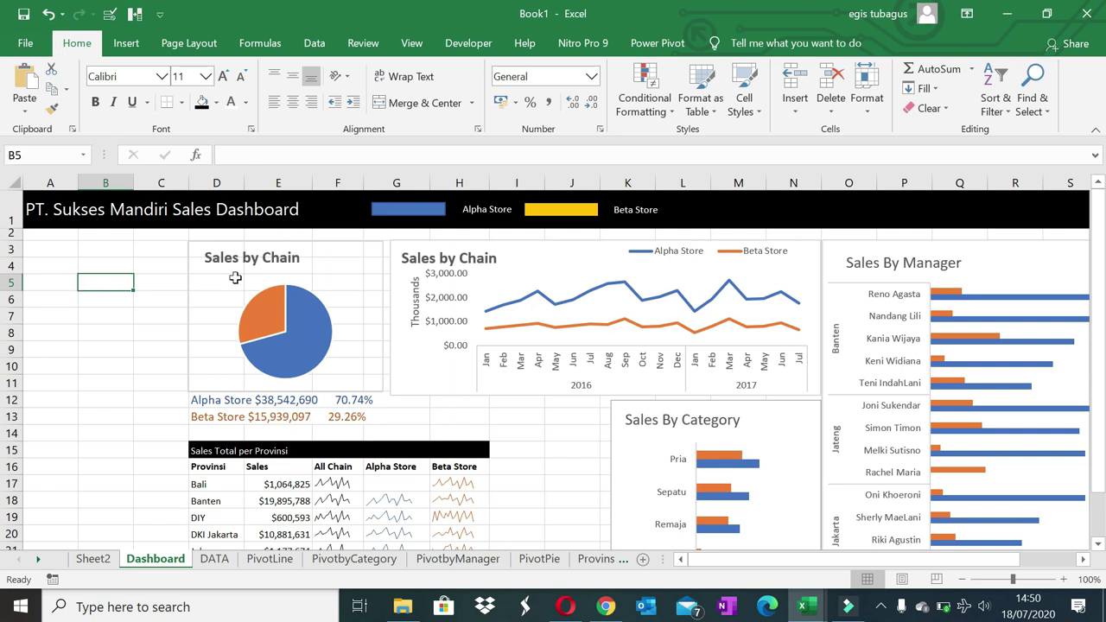
- With the Sales by Chain pie chart selected, insert Financial Year, Provinsi and Manager slicers
click(126, 43)
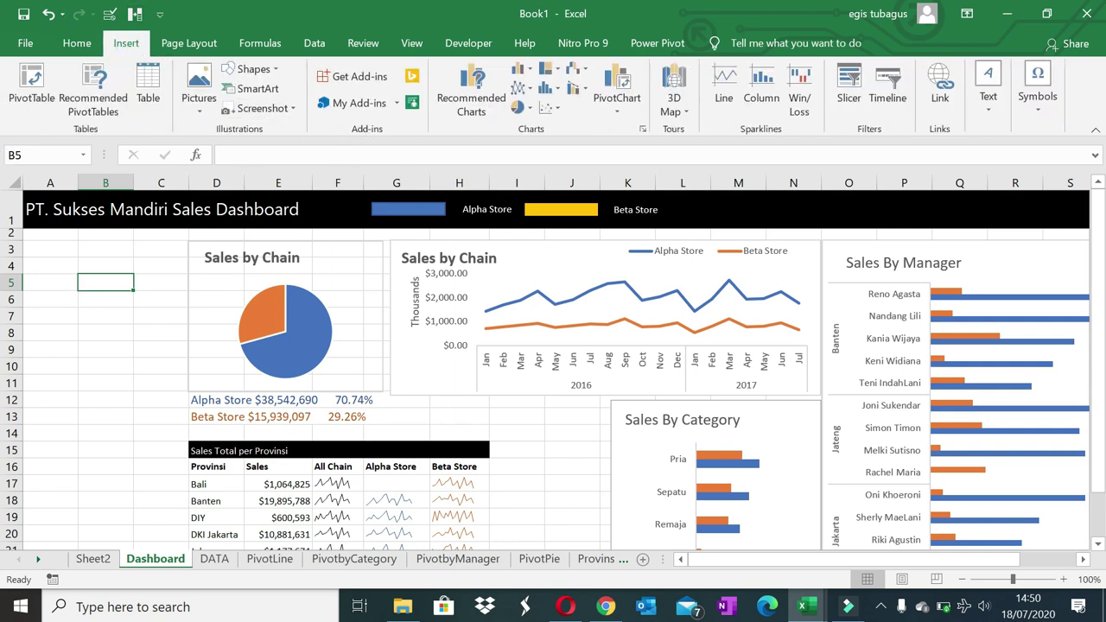
click(362, 271)
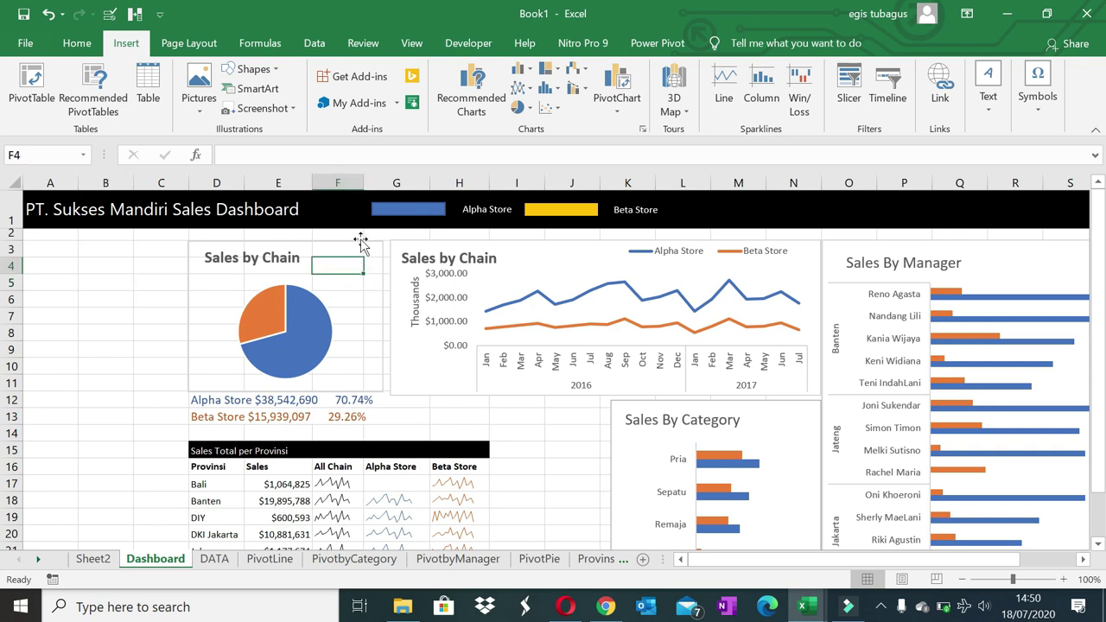
click(363, 240)
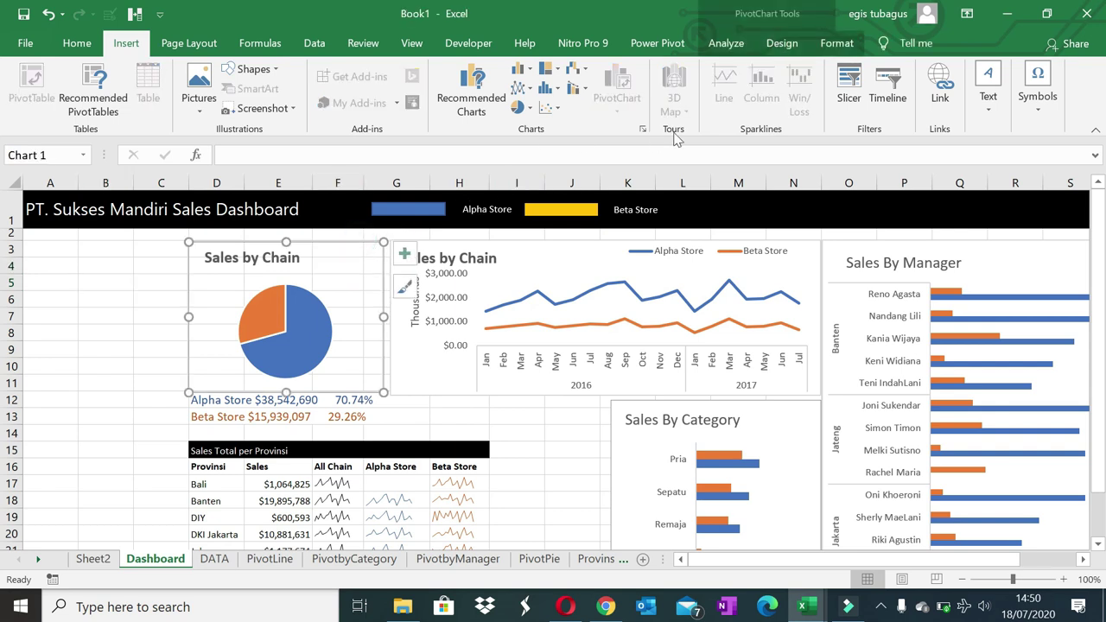
click(838, 95)
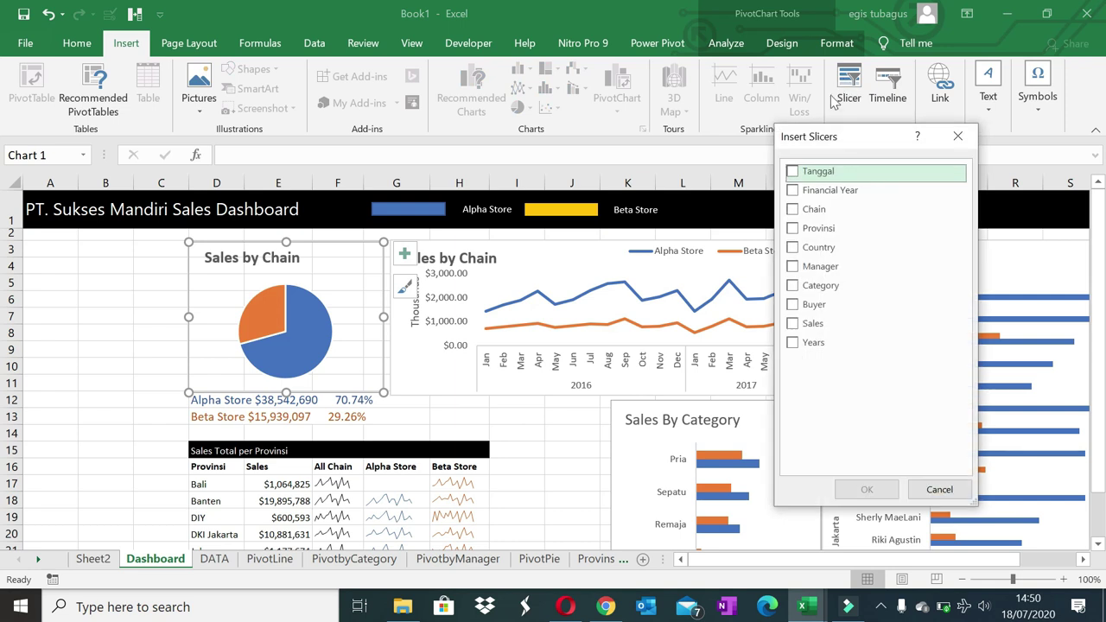
click(793, 190)
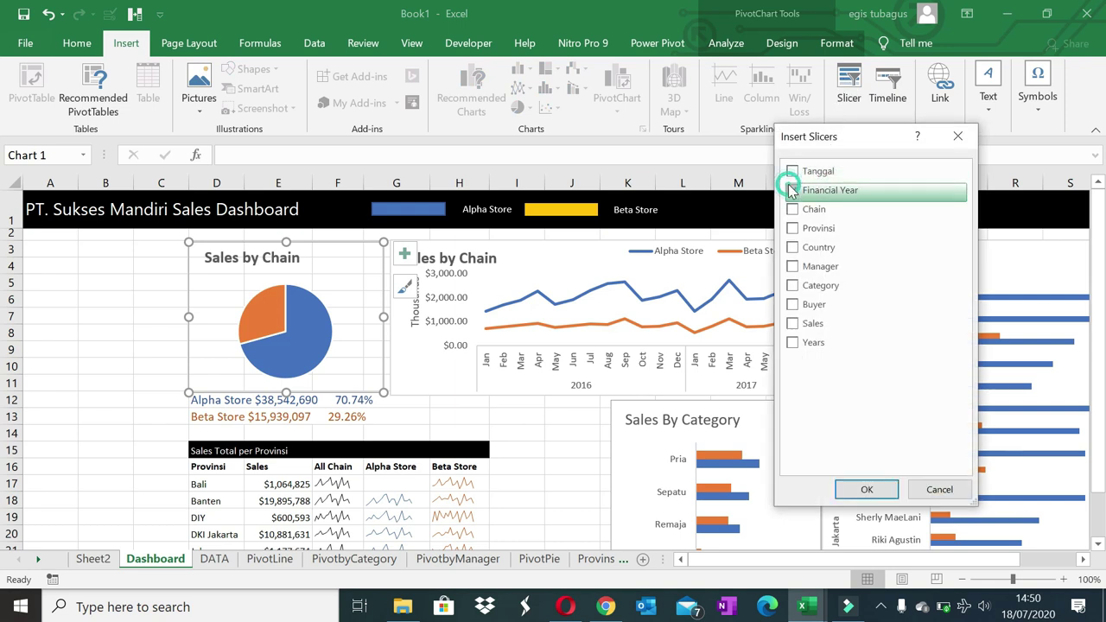
click(795, 230)
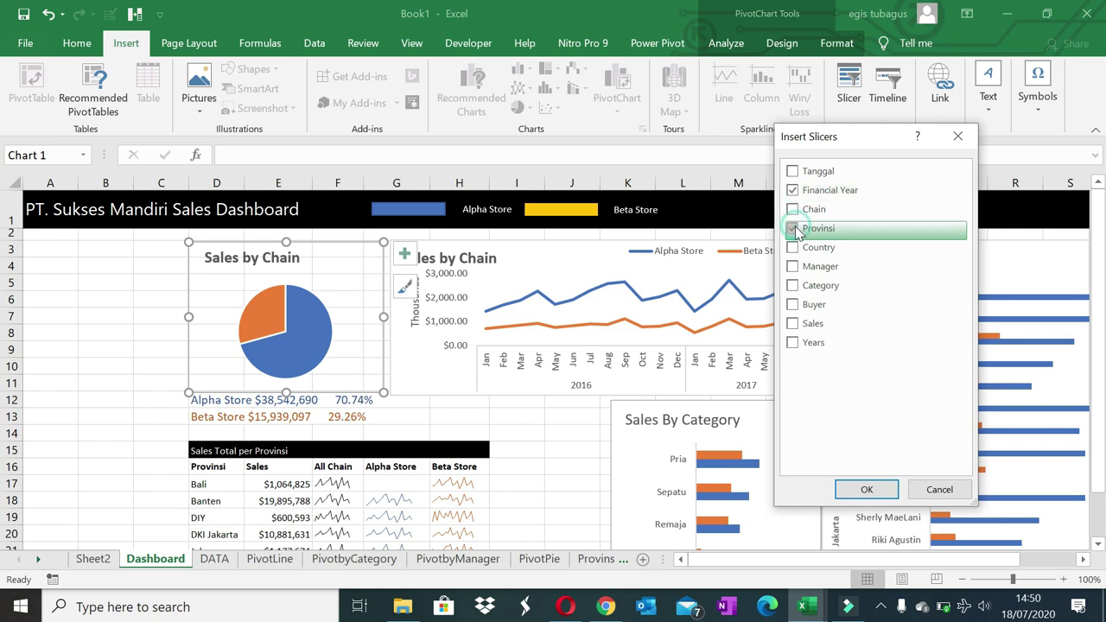
click(800, 270)
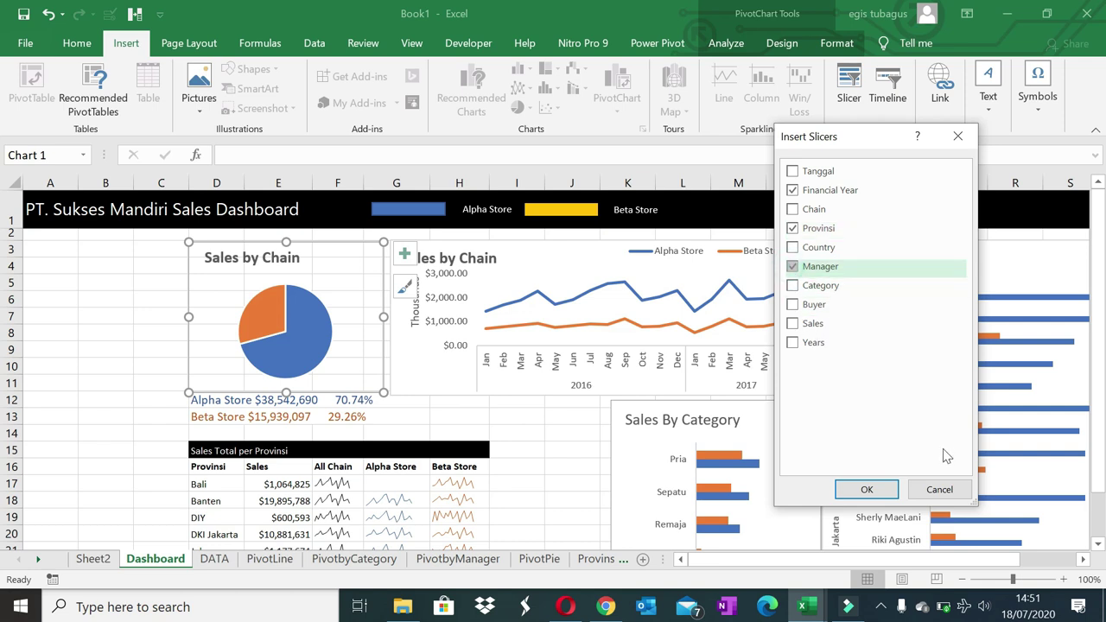
click(887, 489)
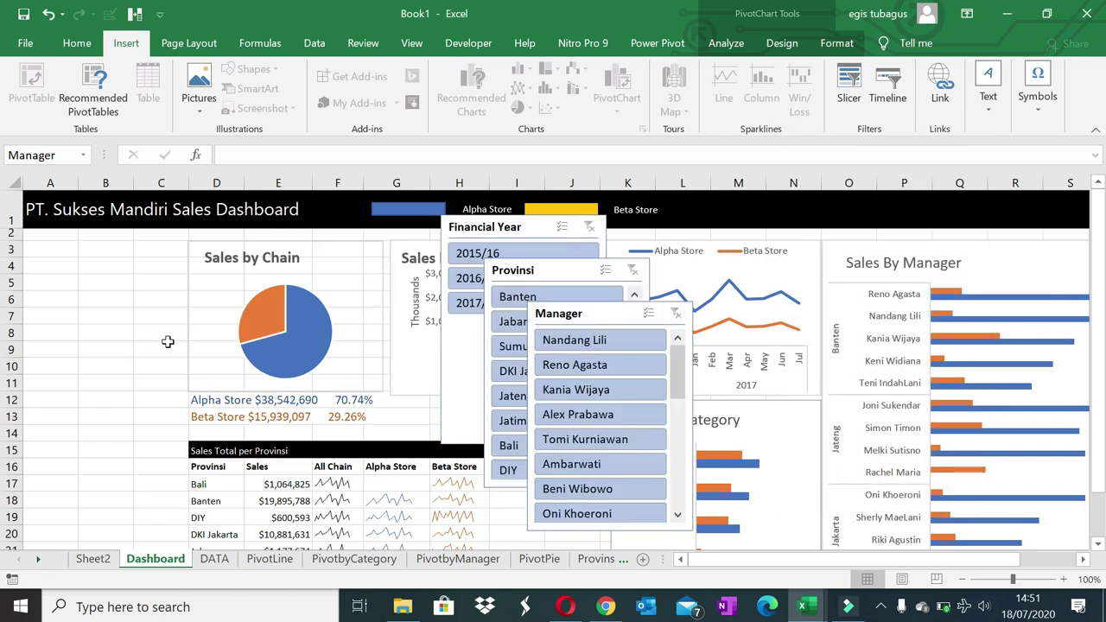
- Place Financial Year at the top-left and the Provinsi slicer beneath it, narrowed to the column
drag(506, 234, 87, 244)
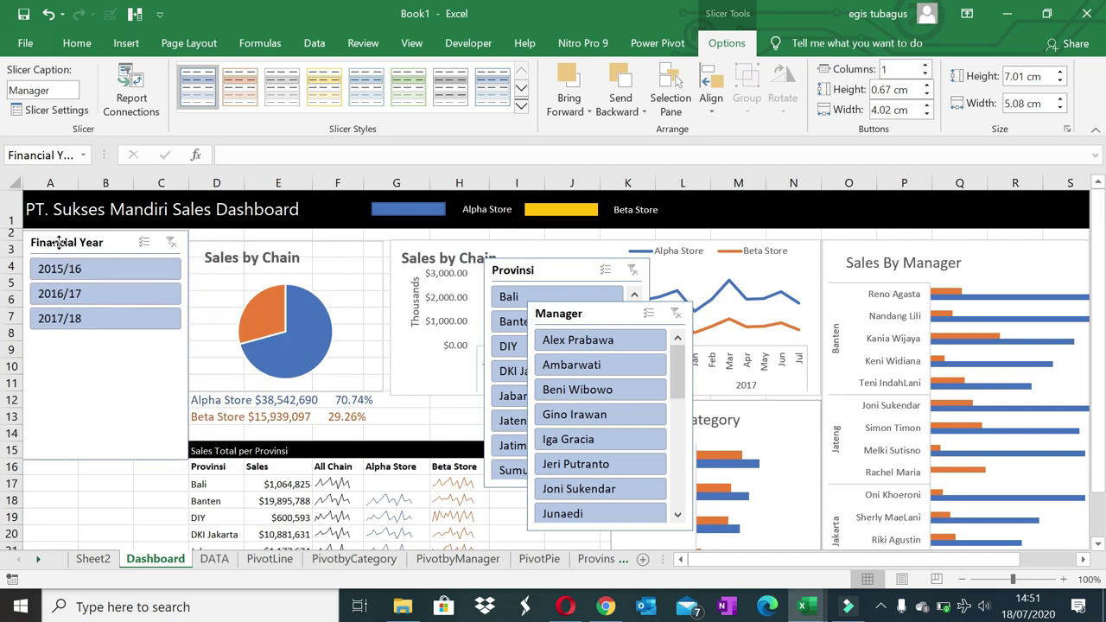
drag(102, 461, 112, 337)
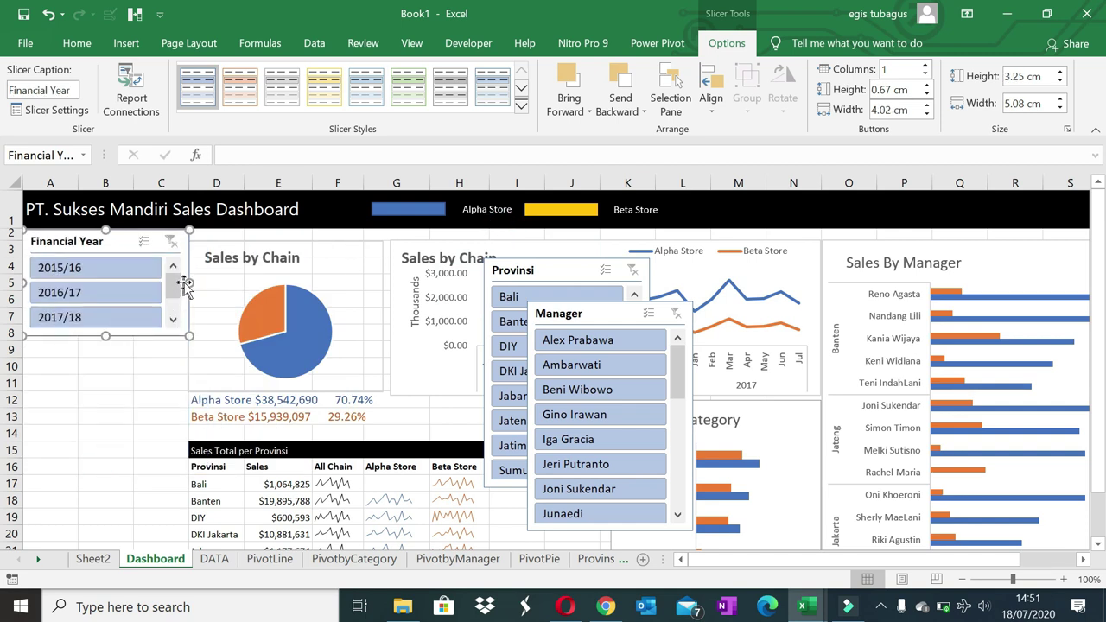
drag(168, 287, 166, 285)
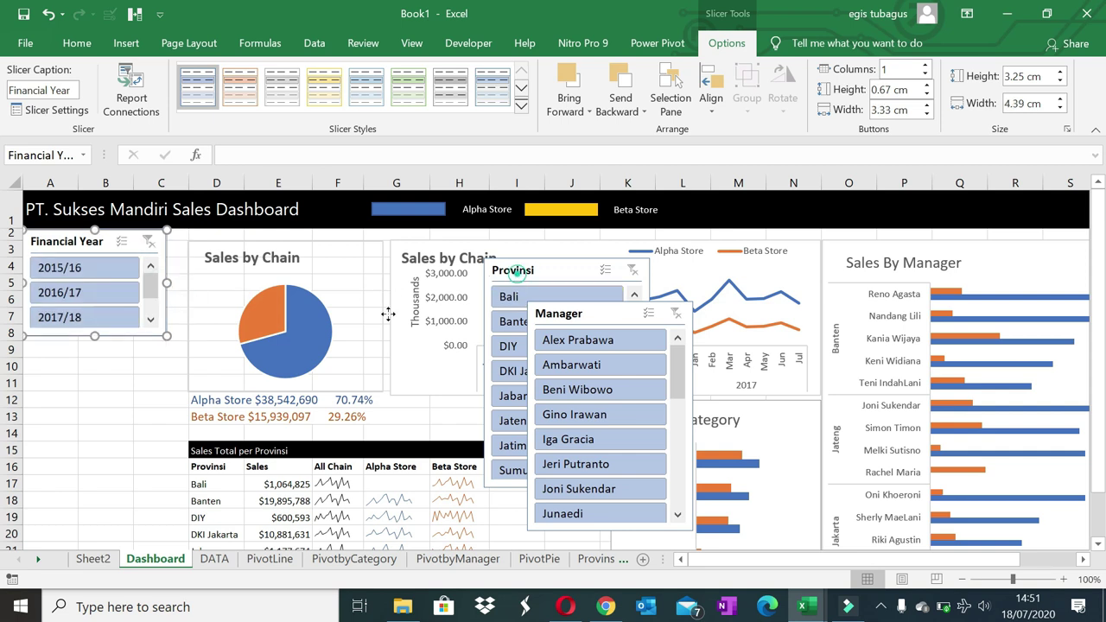
drag(513, 271, 31, 352)
key(ctrl+z)
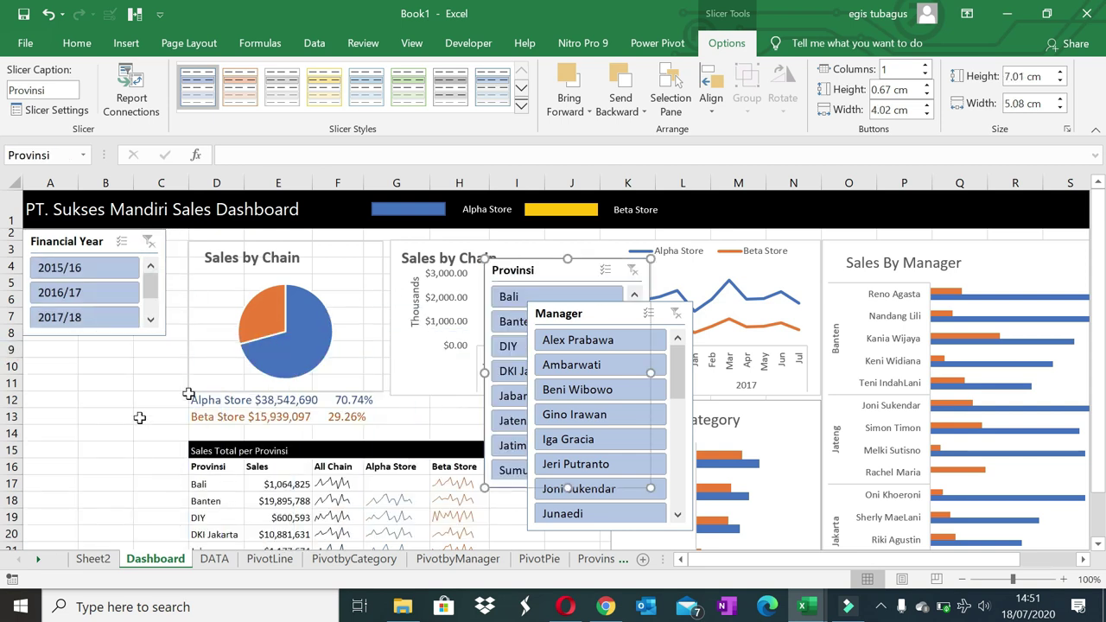
drag(516, 273, 10, 351)
mouse_move(539, 260)
mouse_down()
mouse_move(19, 350)
mouse_move(61, 384)
mouse_up()
click(91, 370)
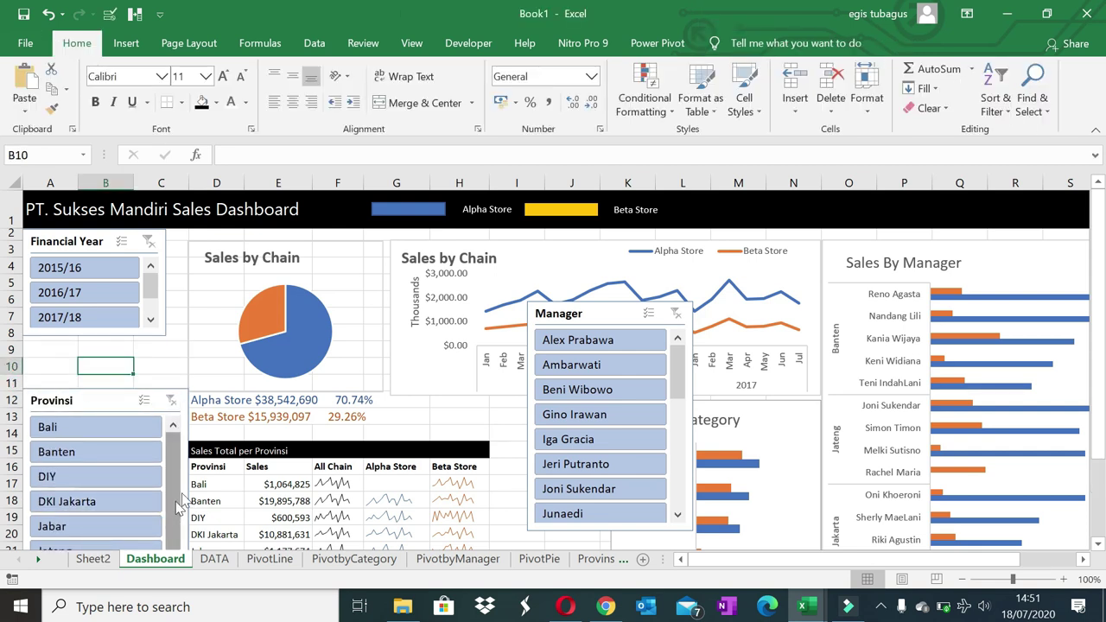
drag(69, 400, 69, 349)
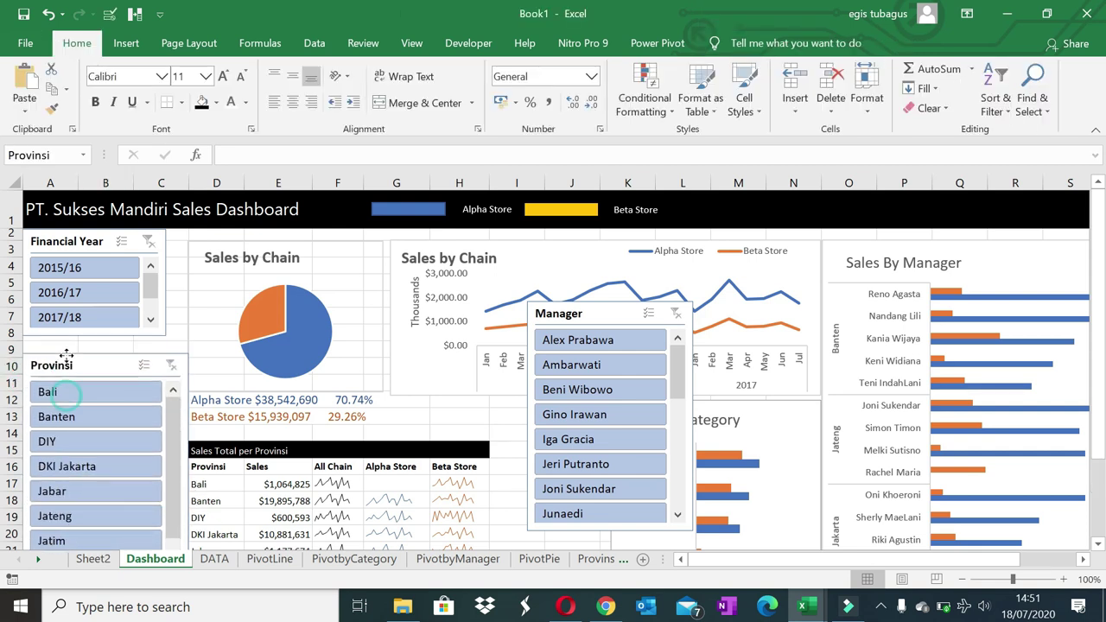
click(159, 452)
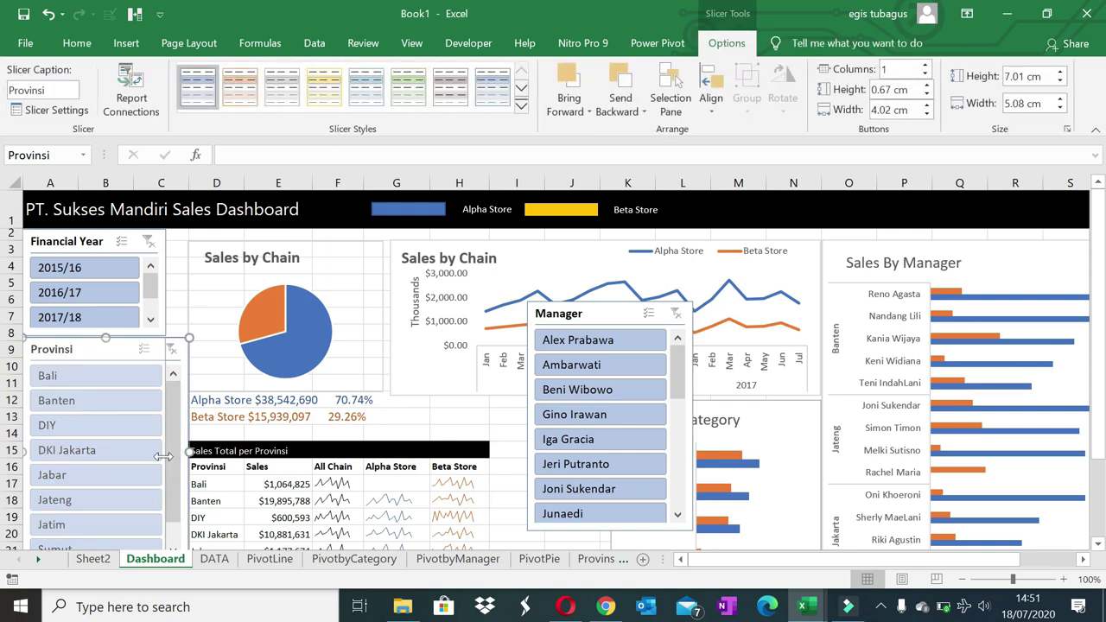
drag(163, 456, 164, 456)
- Zoom out and put the Manager slicer below Provinsi, narrowed to match the others
mouse_move(585, 313)
mouse_down()
mouse_move(159, 413)
mouse_move(207, 398)
mouse_up()
scroll(208, 406, down, 1)
scroll(199, 401, down, 1)
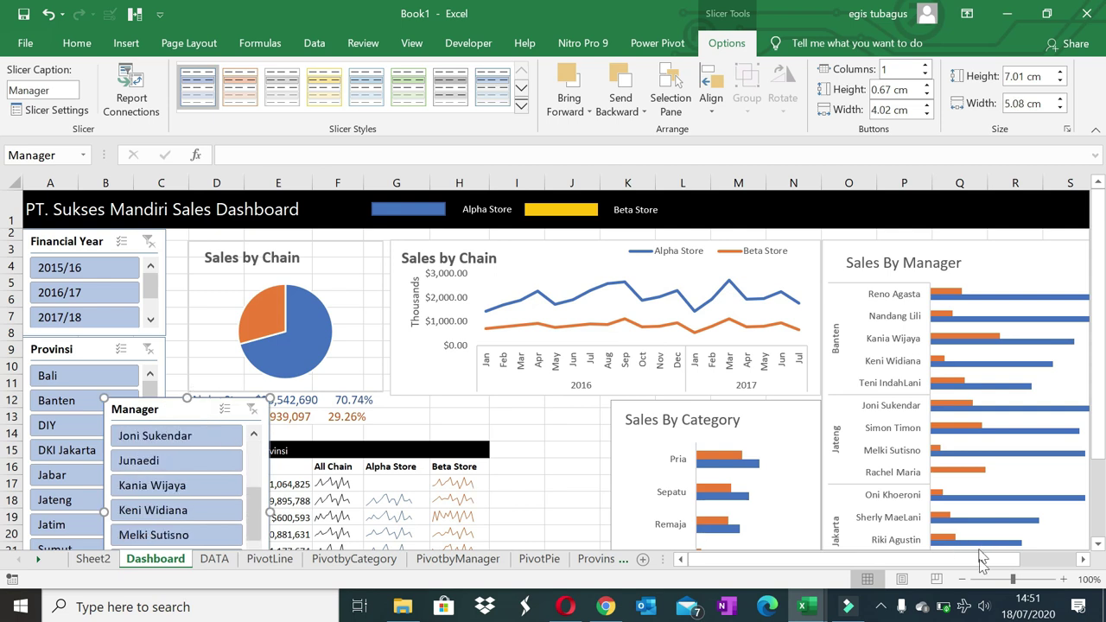
click(996, 578)
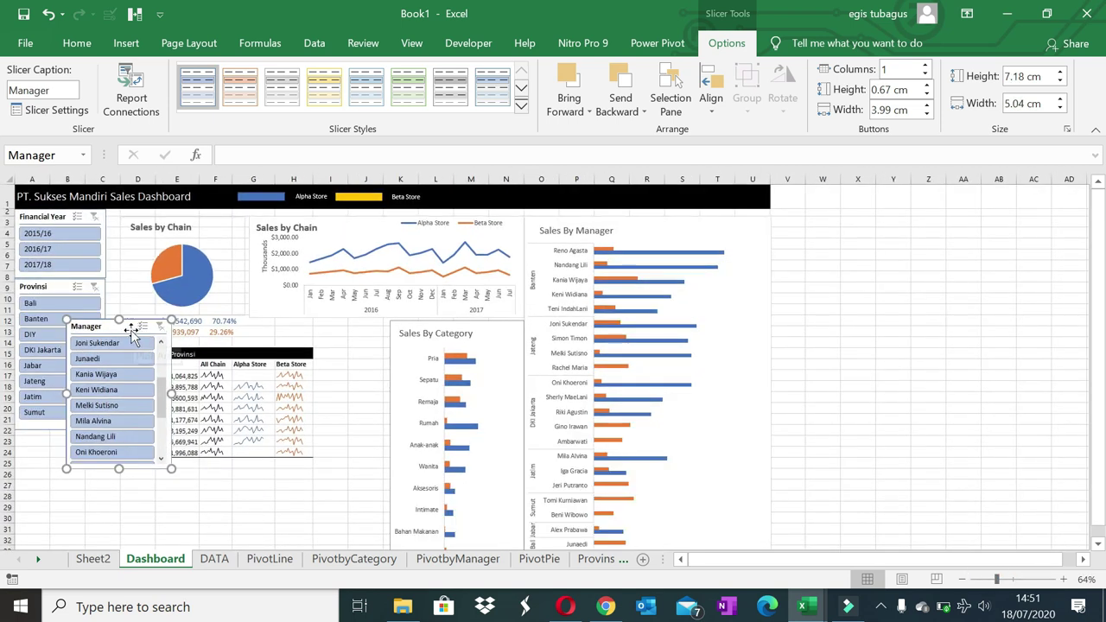
mouse_move(134, 344)
mouse_down()
mouse_move(95, 438)
mouse_move(73, 439)
mouse_up()
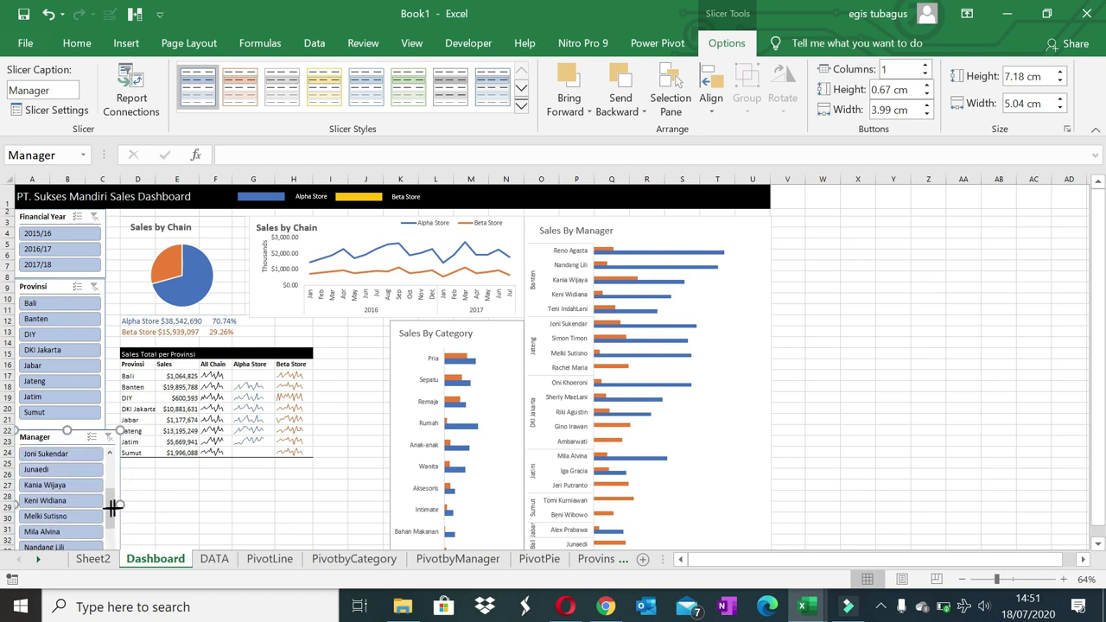
drag(112, 508, 103, 508)
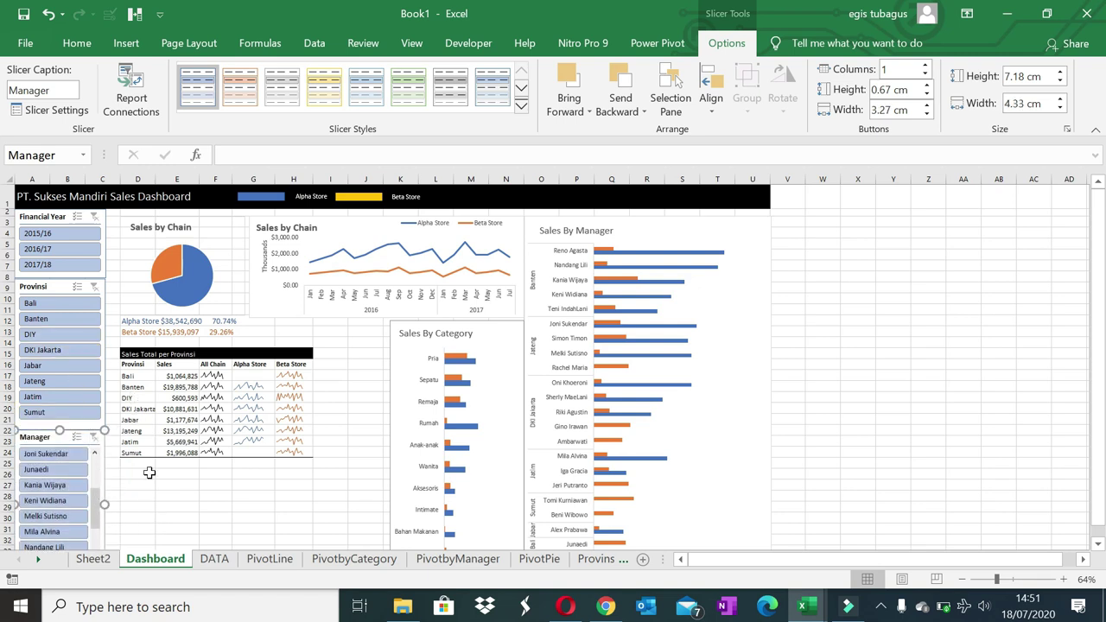
click(102, 273)
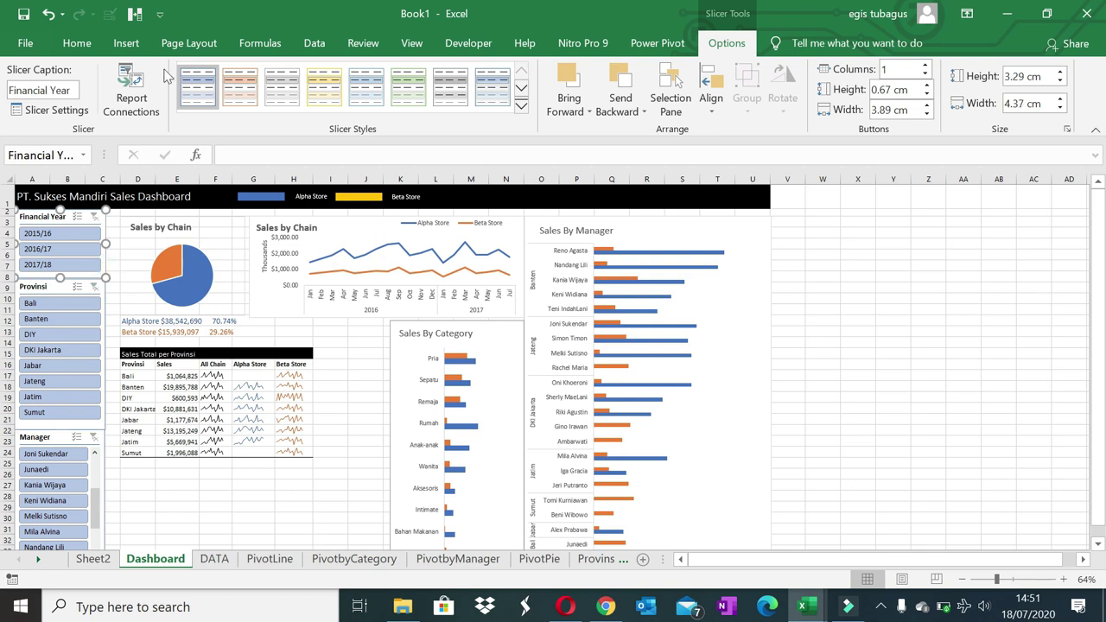
- Connect the Financial Year slicer to all seven PivotTables, then test by picking DIY with multi-select on
click(131, 88)
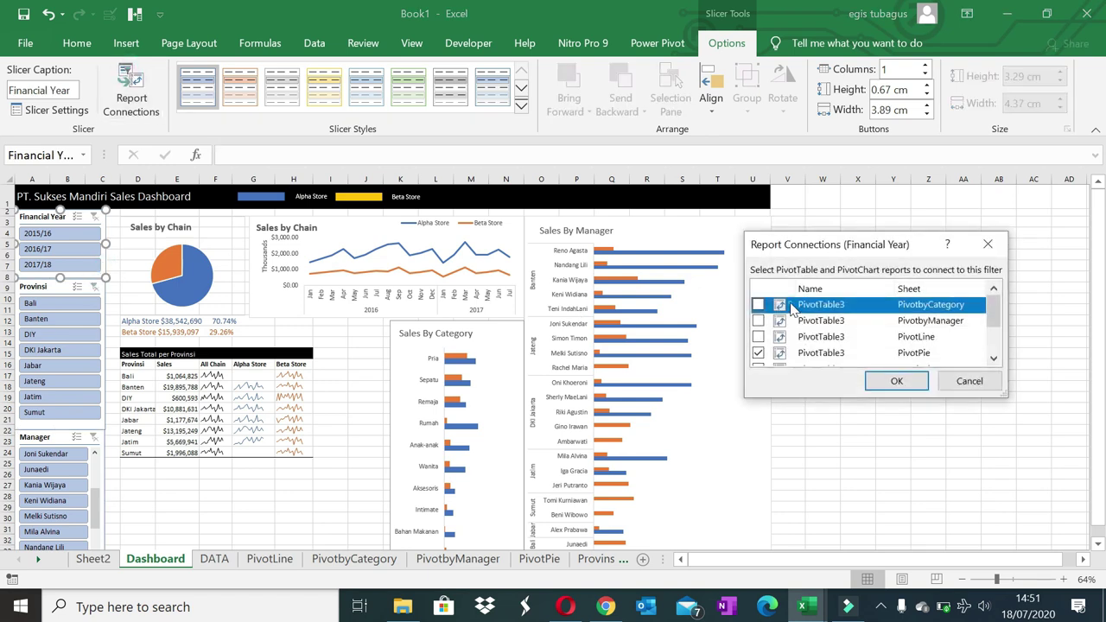
click(758, 304)
click(758, 321)
click(758, 336)
scroll(766, 350, down, 1)
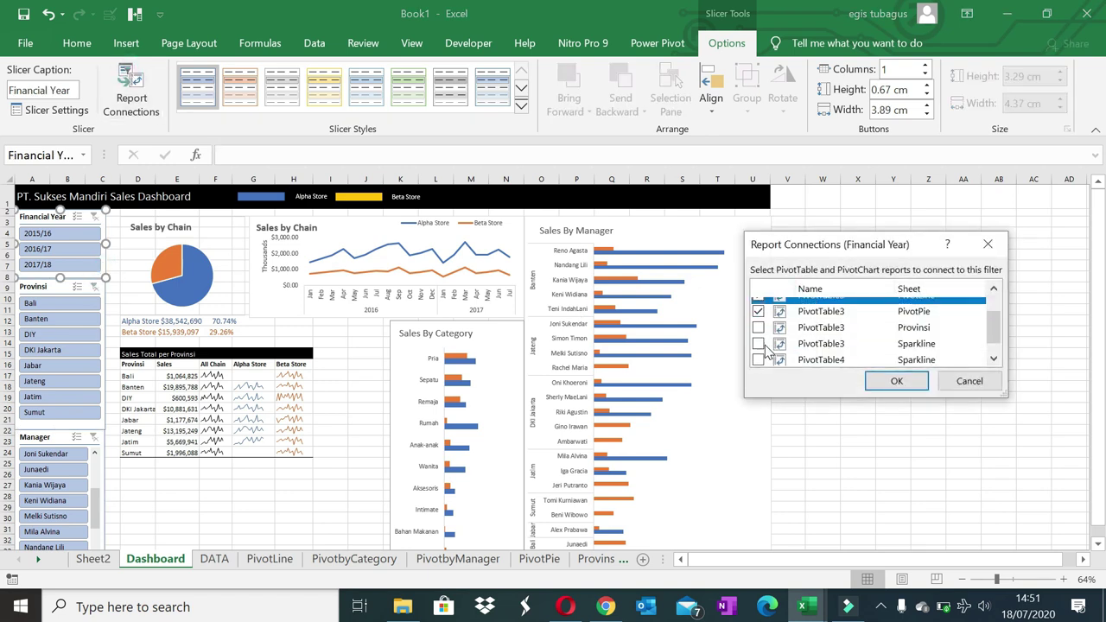
scroll(767, 350, down, 1)
click(757, 309)
click(758, 325)
click(757, 341)
click(758, 357)
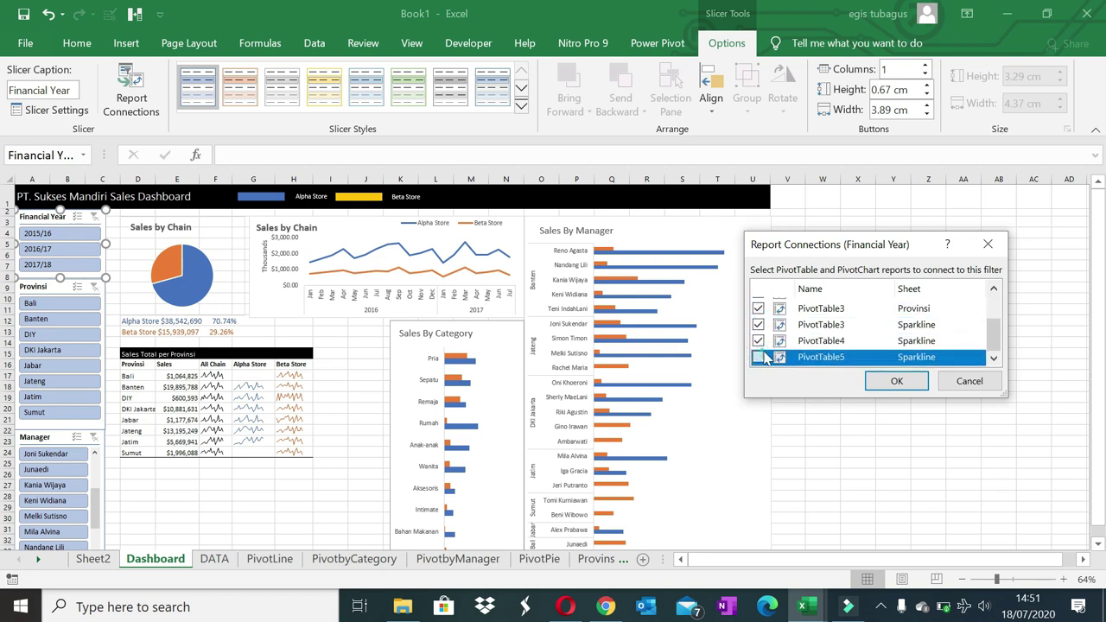
scroll(767, 357, up, 3)
click(898, 383)
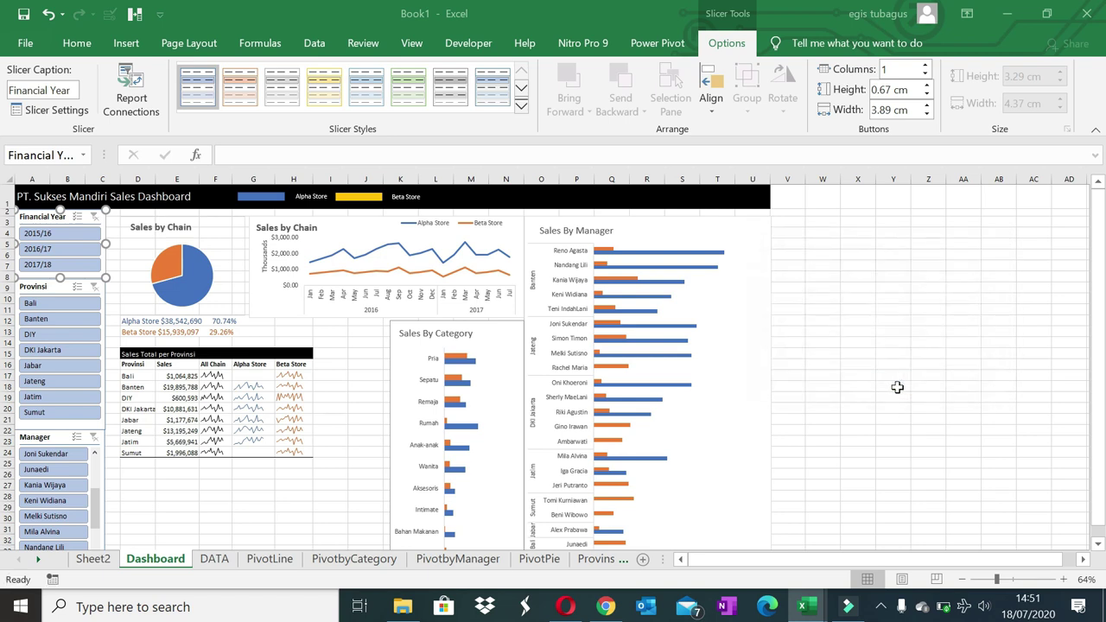
click(74, 336)
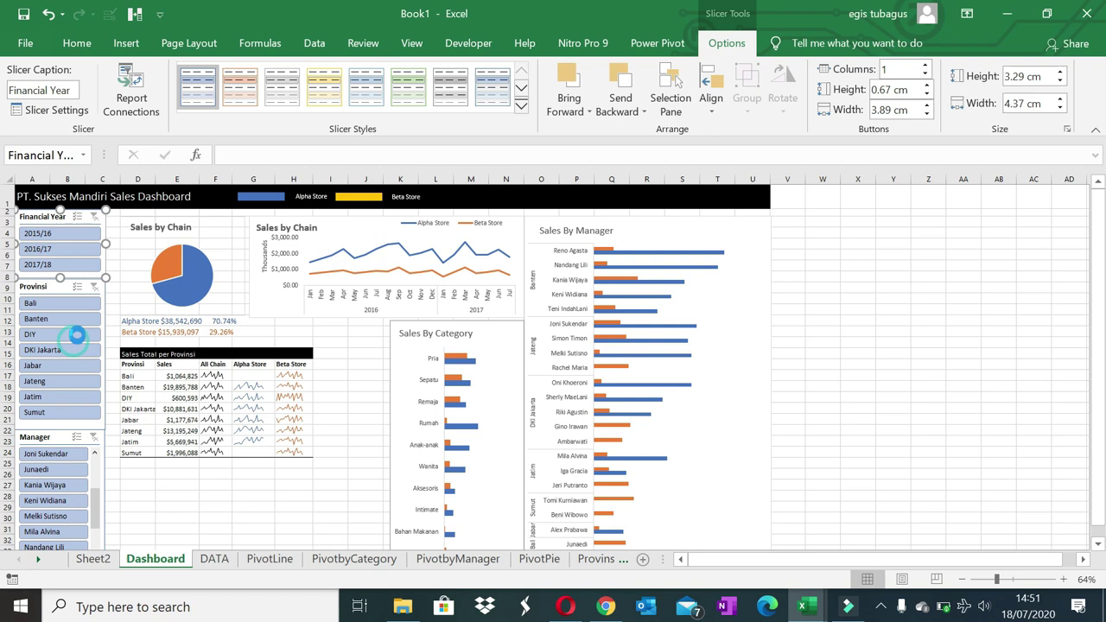
click(77, 291)
- Connect the Provinsi slicer to PivotbyCategory, PivotbyManager, PivotLine, Provinsi and PivotTables 3–5
click(59, 290)
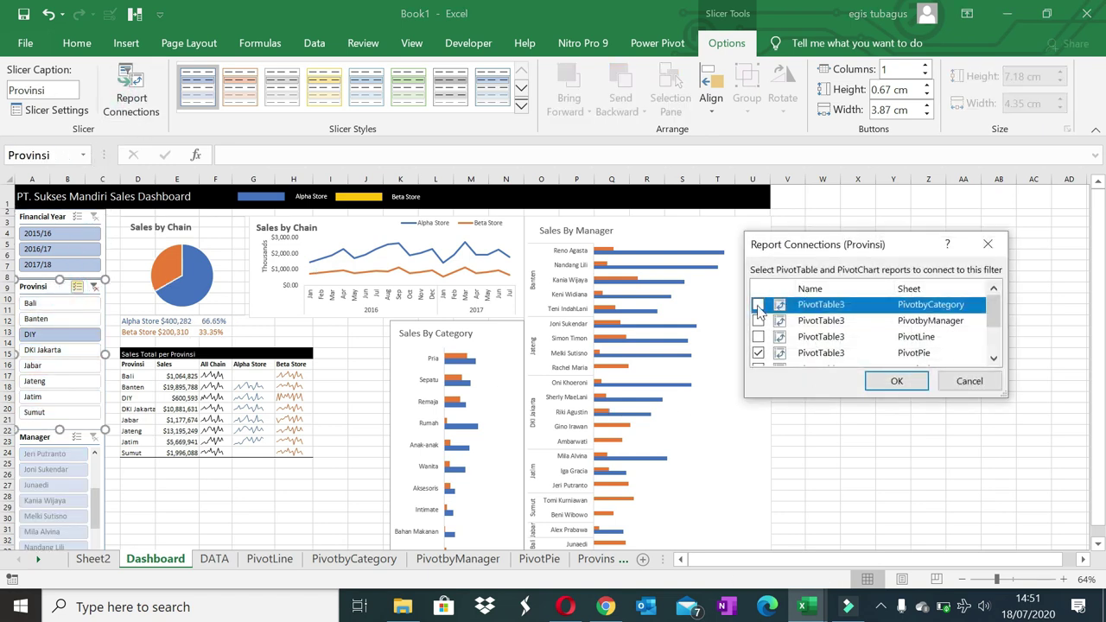
click(758, 305)
click(758, 321)
click(758, 336)
scroll(762, 345, down, 1)
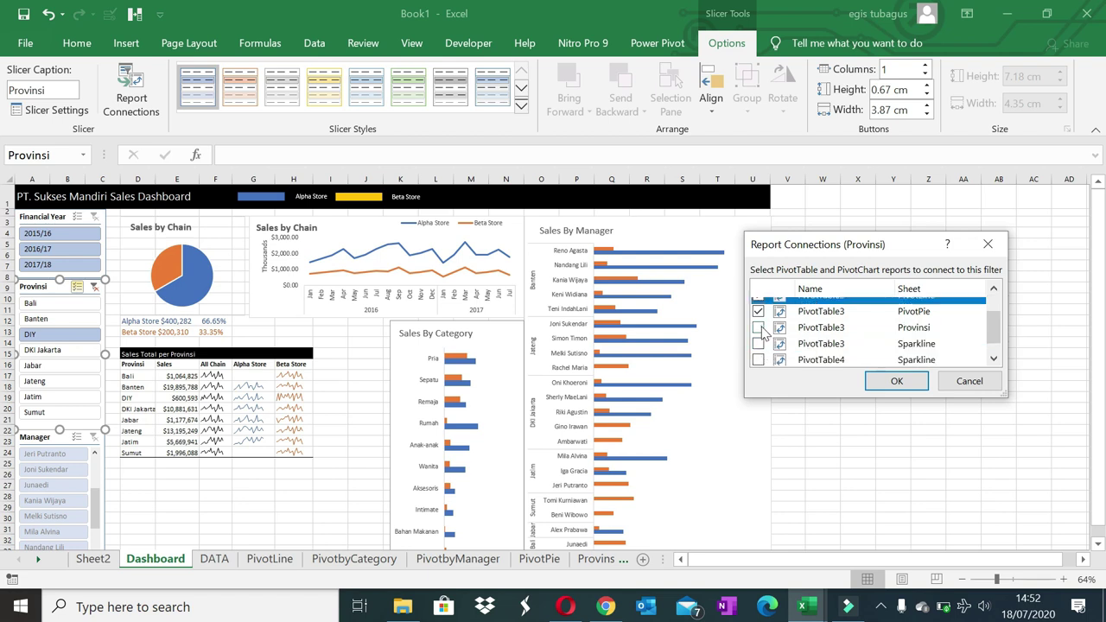
click(758, 328)
click(758, 343)
click(758, 360)
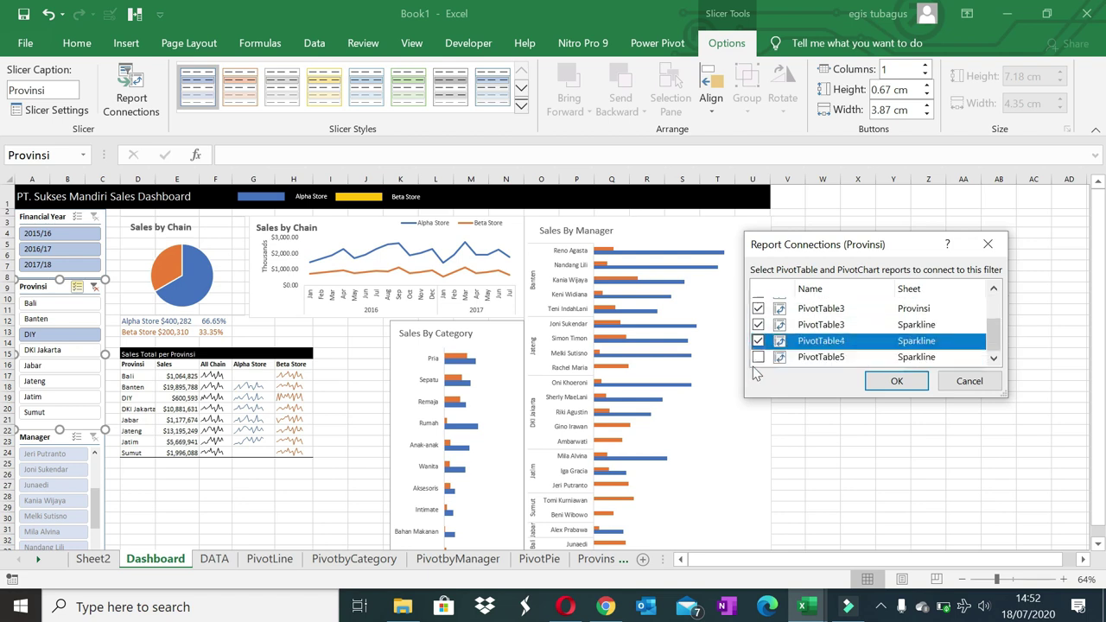
click(758, 357)
click(897, 381)
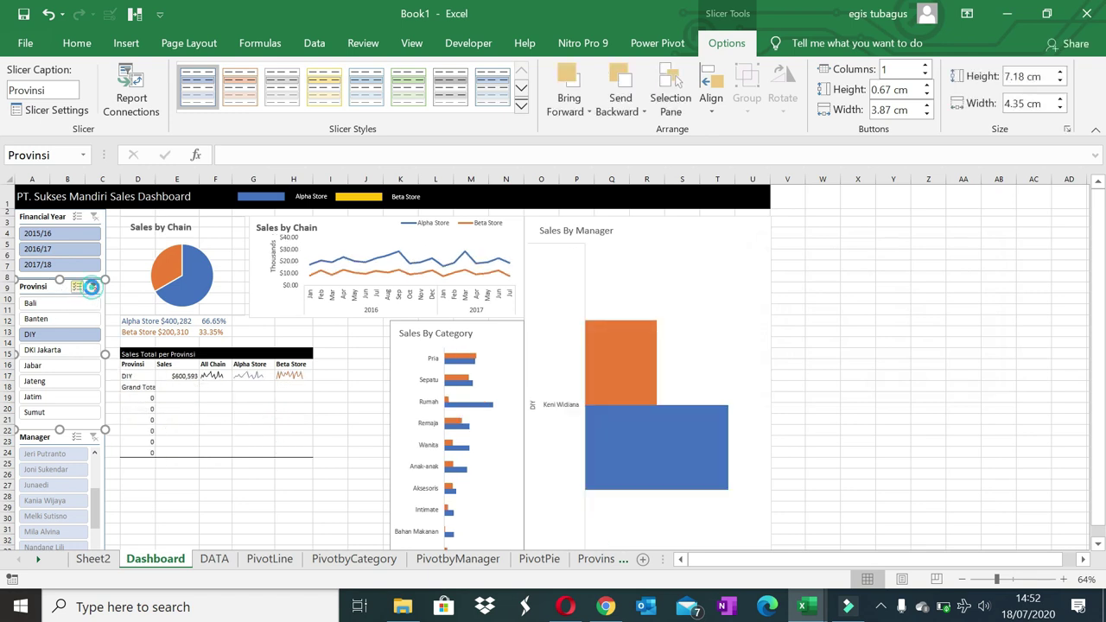
- Connect the Manager slicer to all seven PivotTables, including Provinsi and the Sparkline ones
click(103, 473)
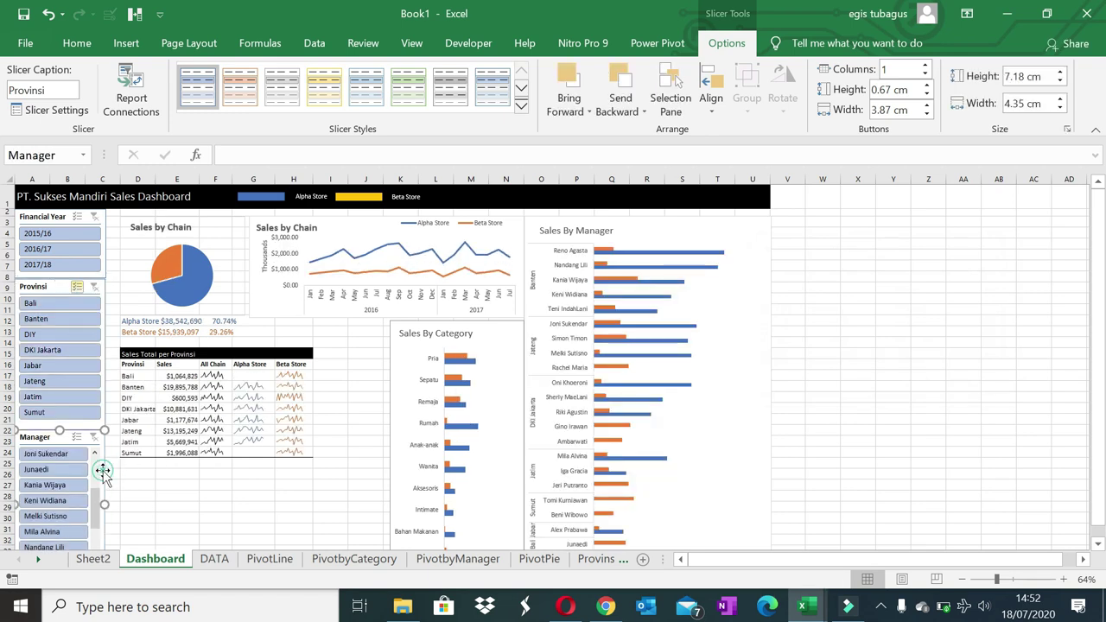
click(131, 102)
click(758, 304)
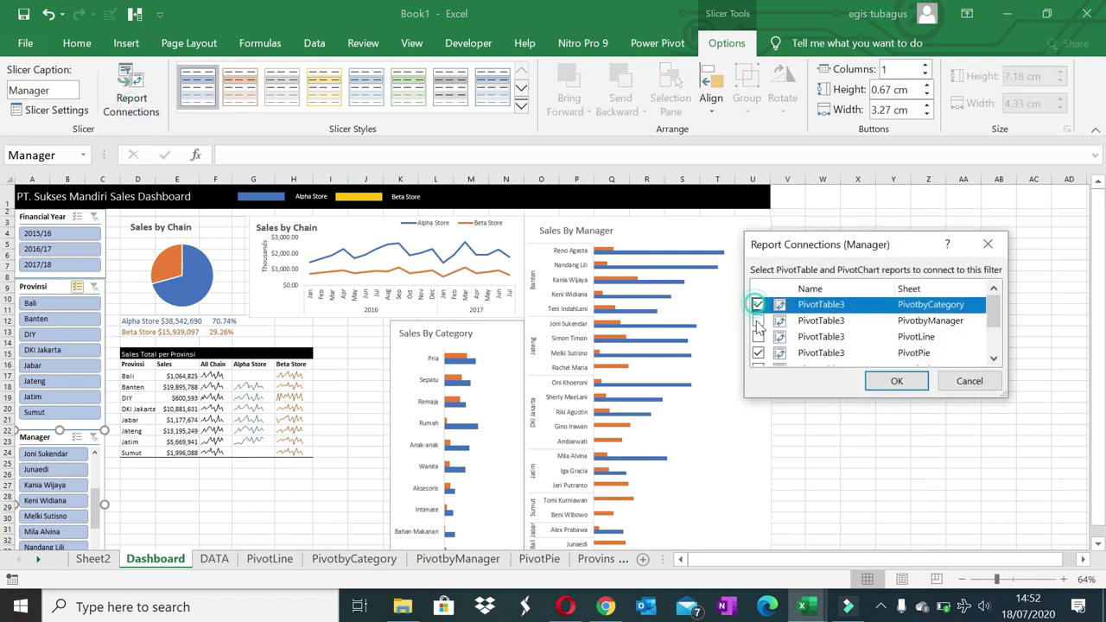
click(758, 320)
click(758, 336)
scroll(778, 333, down, 1)
click(758, 328)
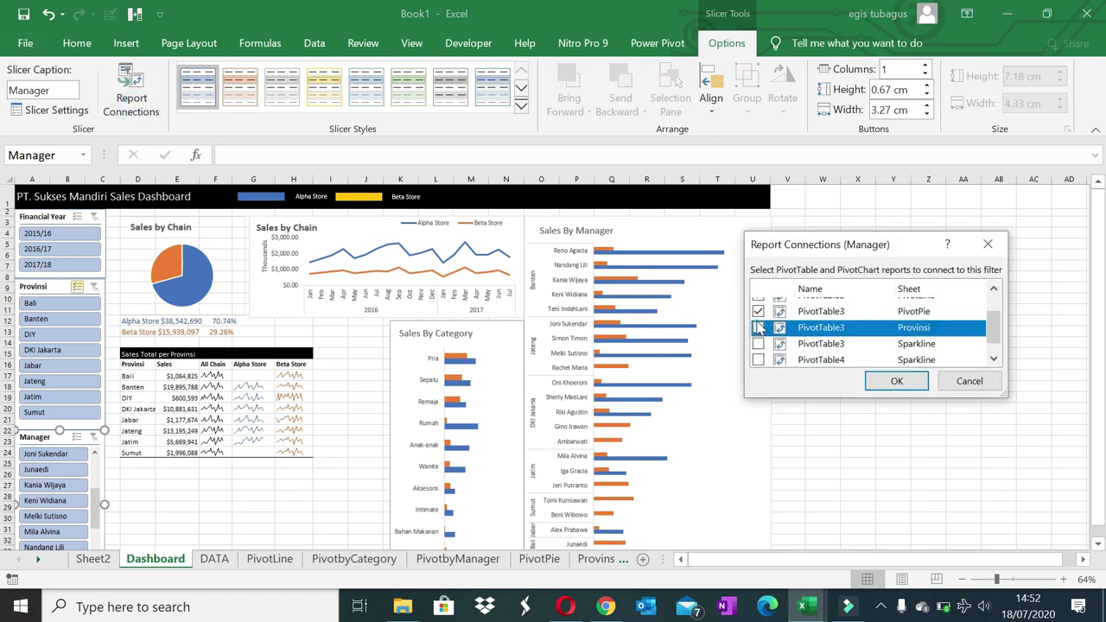
click(757, 359)
click(760, 344)
scroll(823, 356, down, 1)
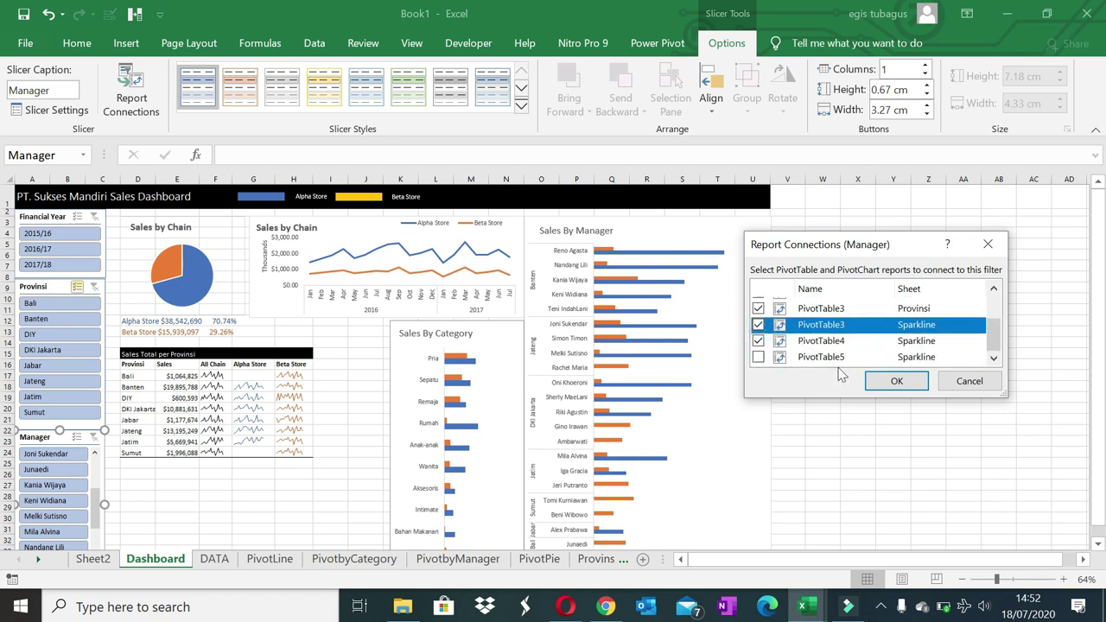
click(759, 358)
click(882, 381)
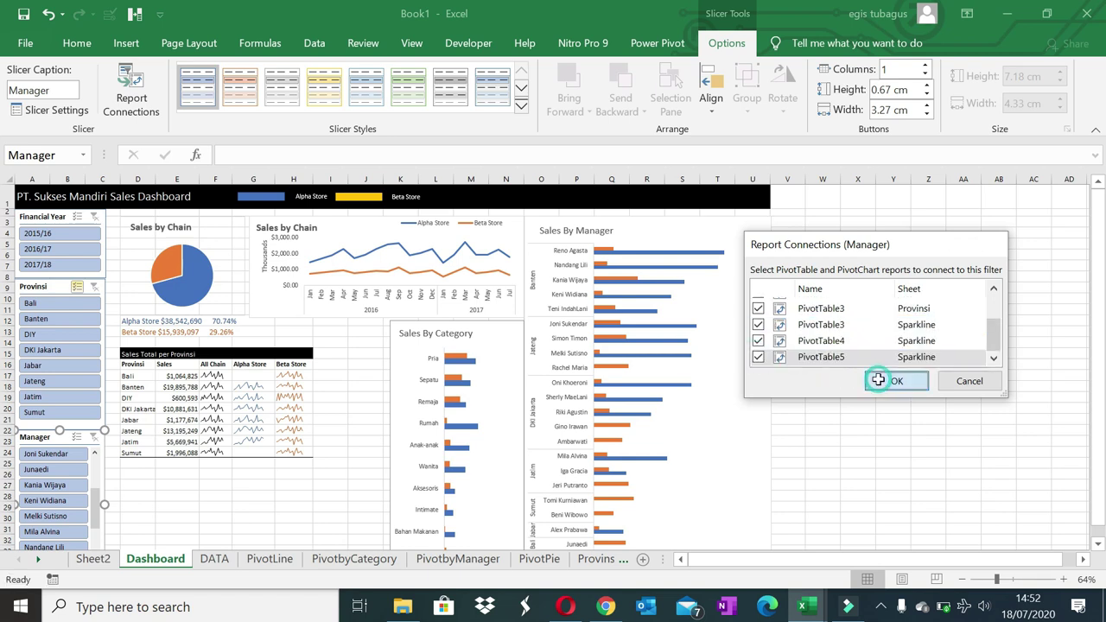
- Review the Provinsi slicer's report connections to confirm they are complete
click(78, 424)
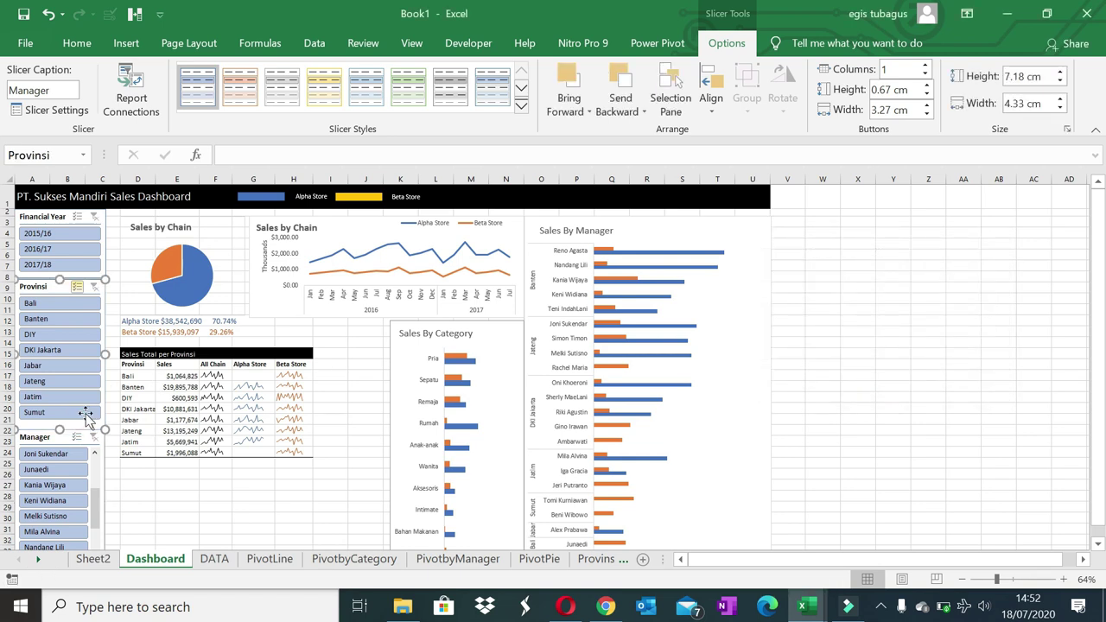
click(131, 87)
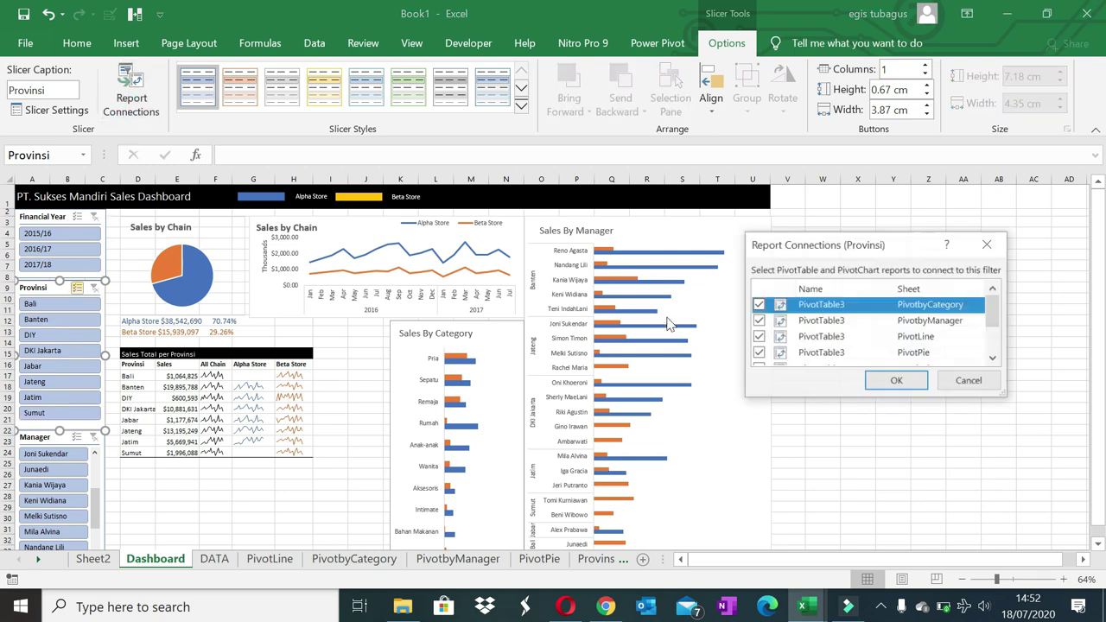
scroll(994, 354, down, 2)
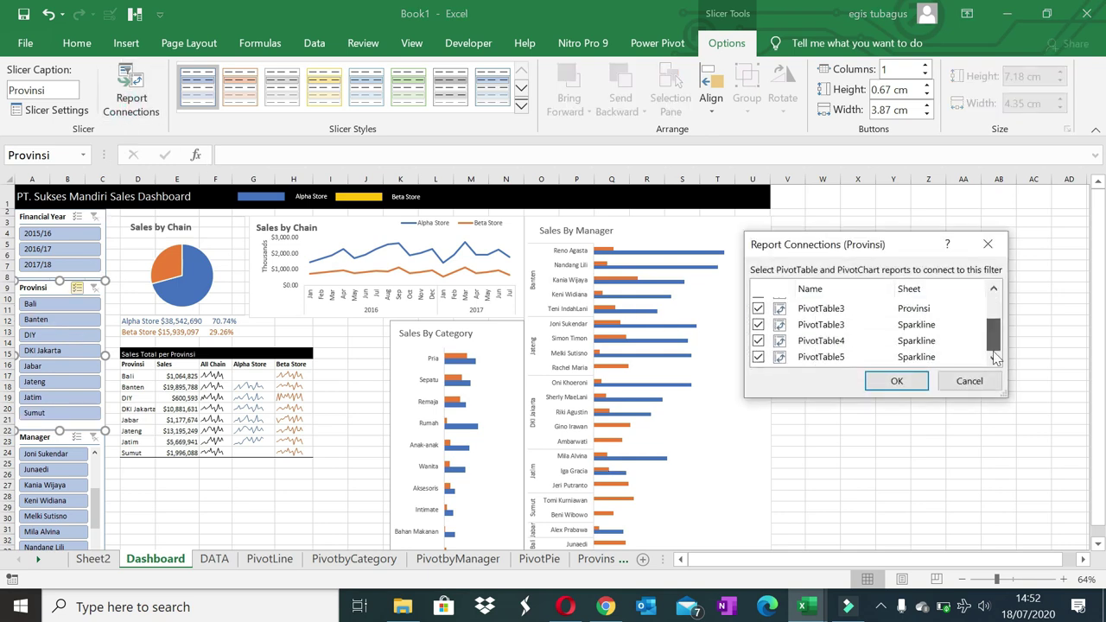
click(903, 382)
- Insert a Tanggal timeline and place it below the Sales Total per Provinsi table
click(314, 477)
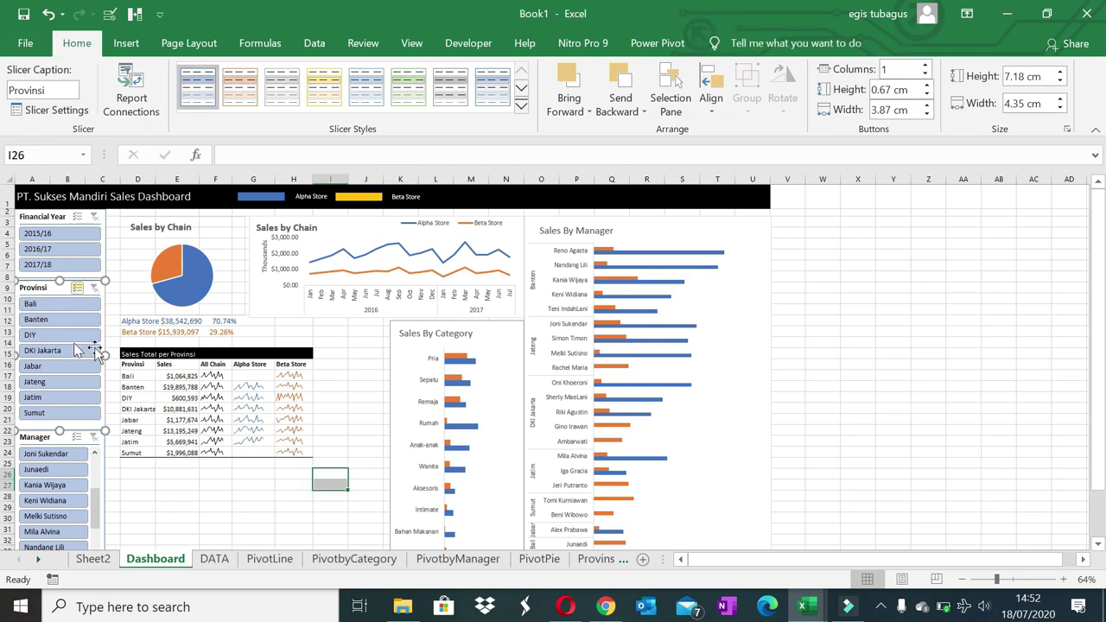
click(227, 309)
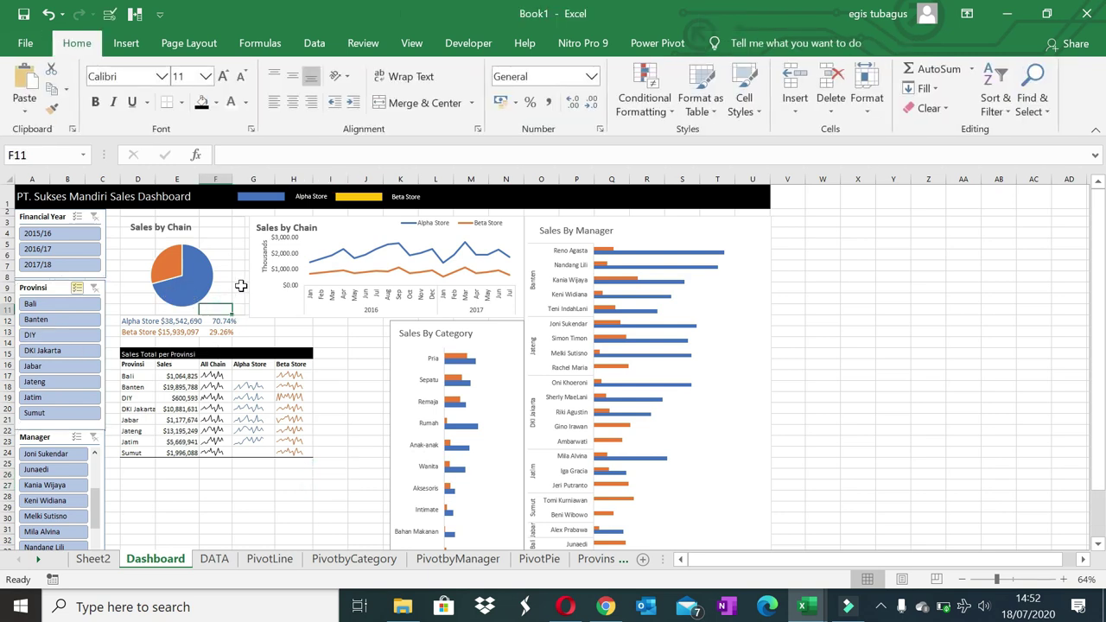
click(216, 218)
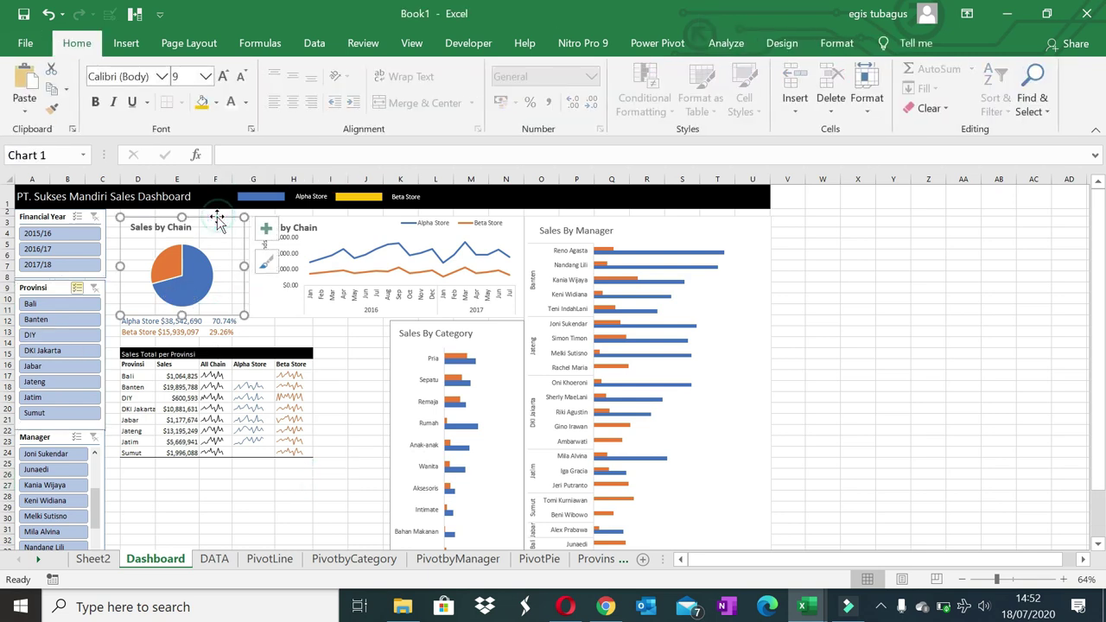
click(126, 45)
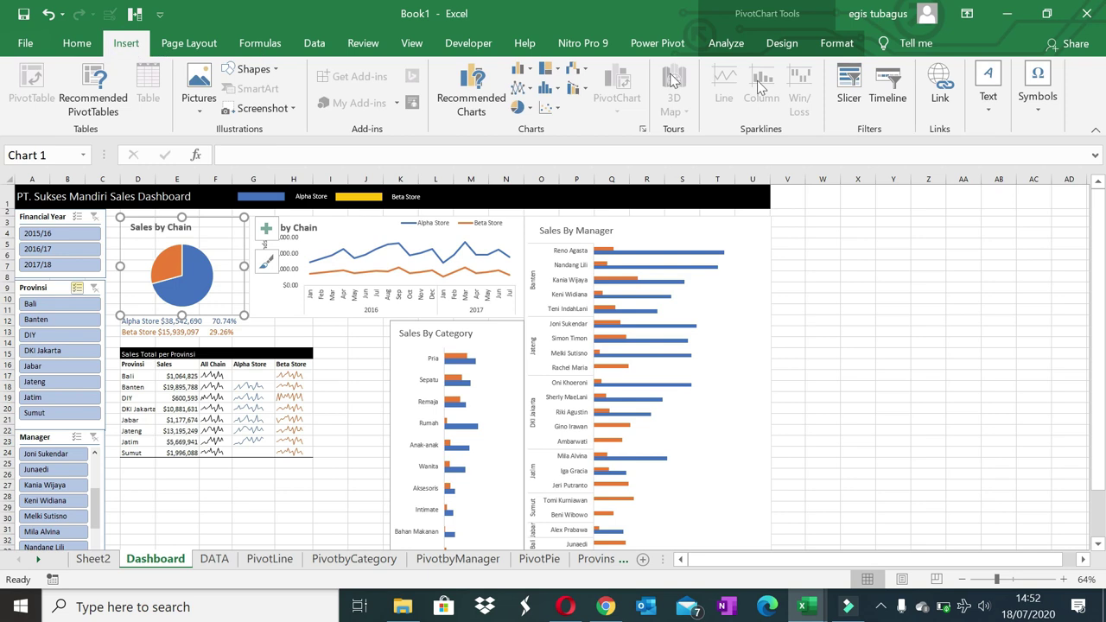
click(873, 102)
click(793, 236)
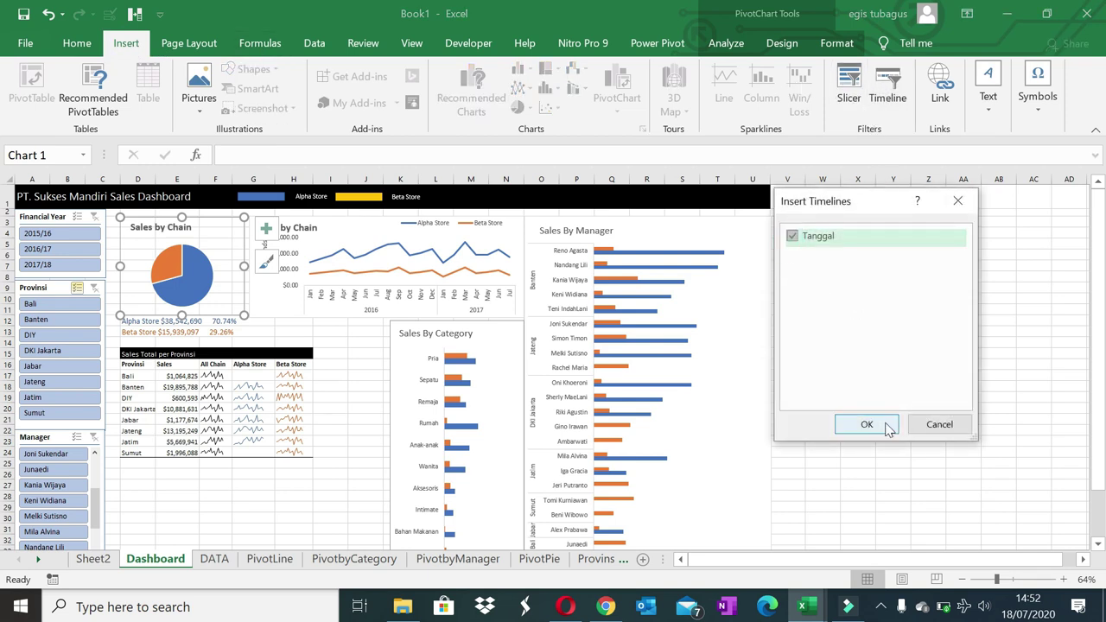
click(866, 425)
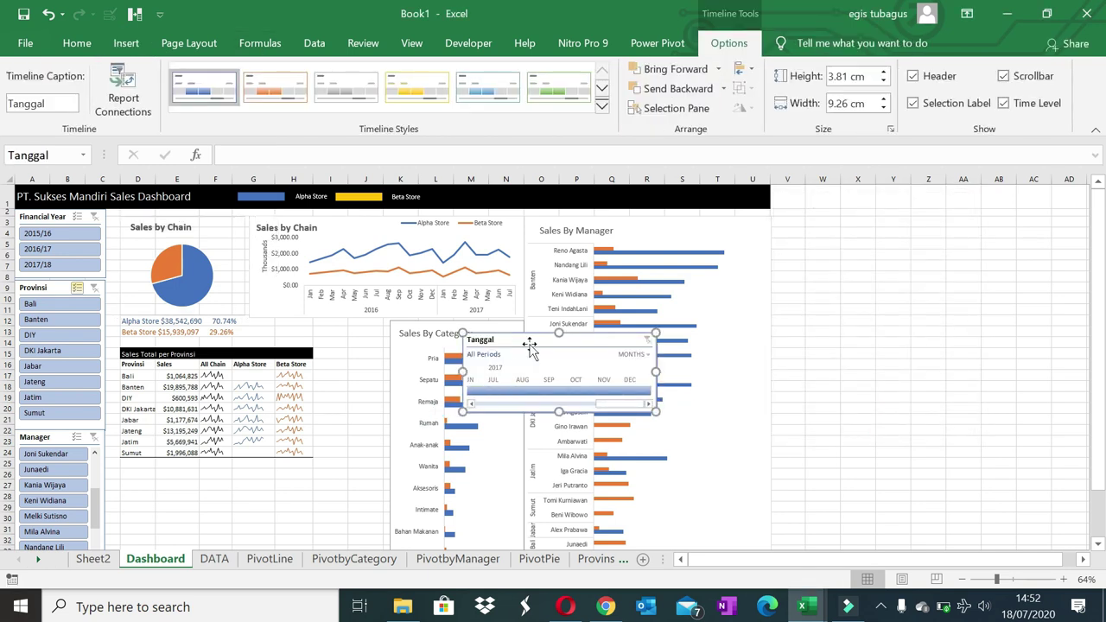
drag(530, 344, 181, 473)
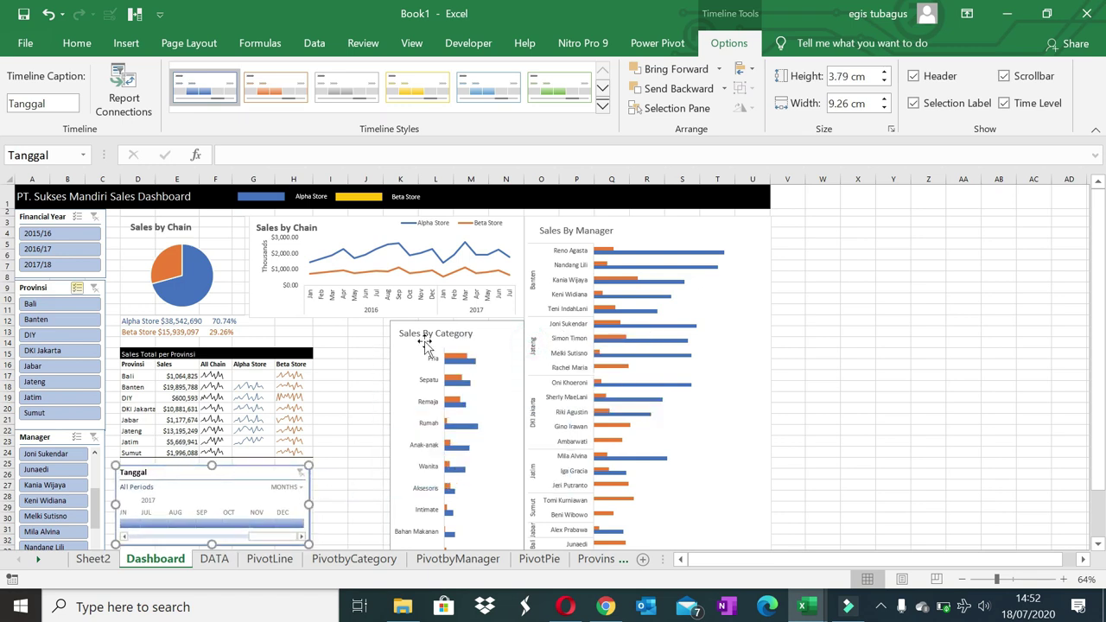
- Shift the Sales By Category chart left and widen it, aligning the Sales By Manager chart
drag(425, 325, 357, 329)
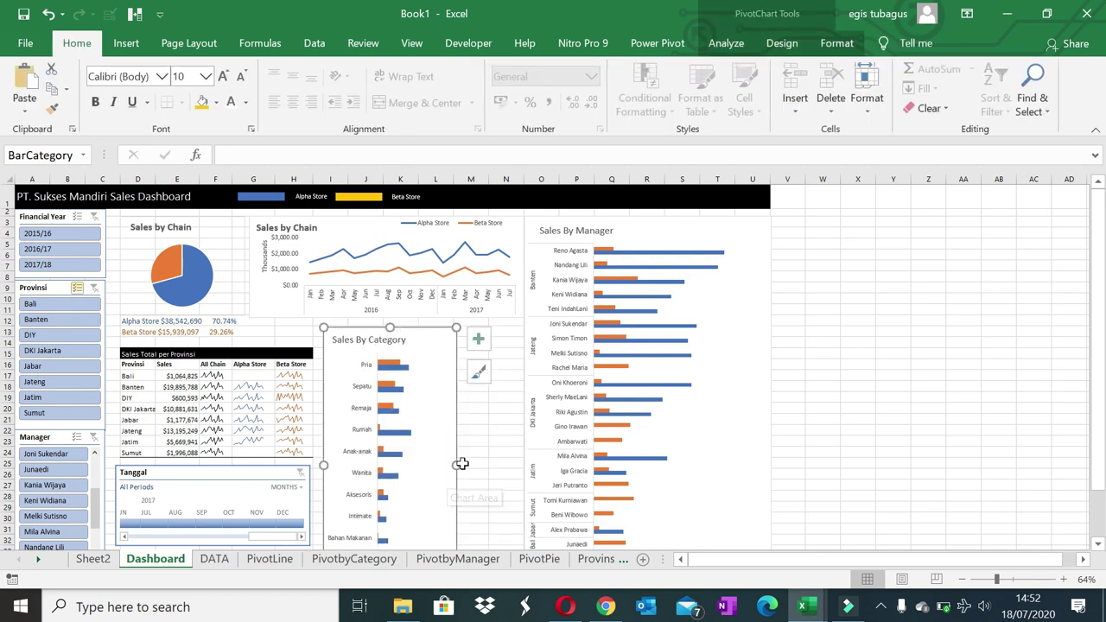
drag(462, 464, 524, 471)
click(805, 449)
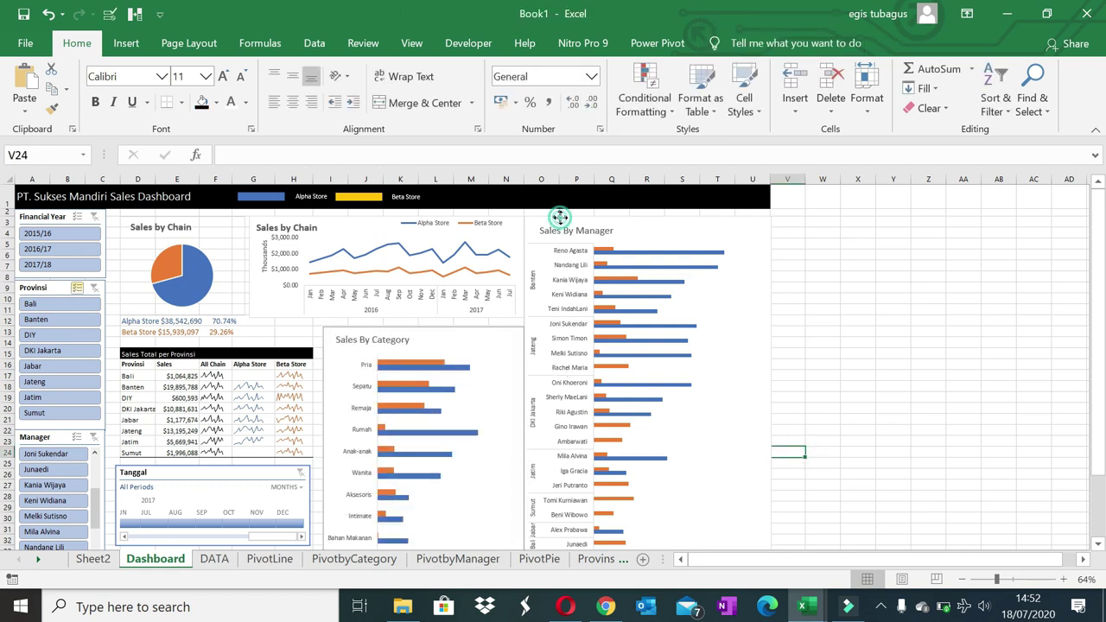
drag(560, 216, 561, 217)
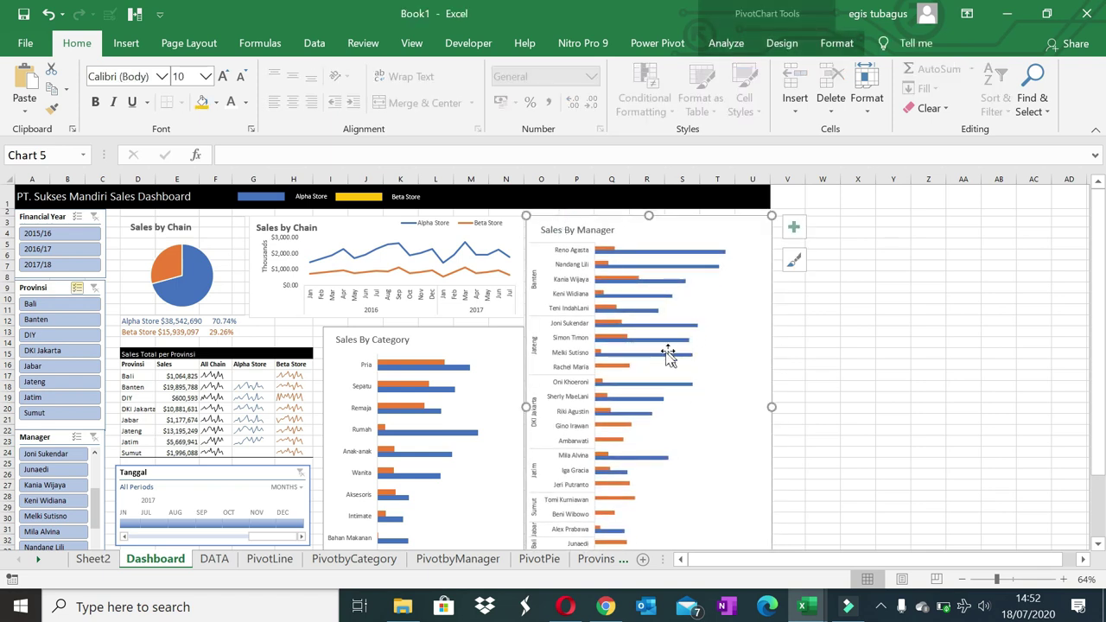
click(244, 479)
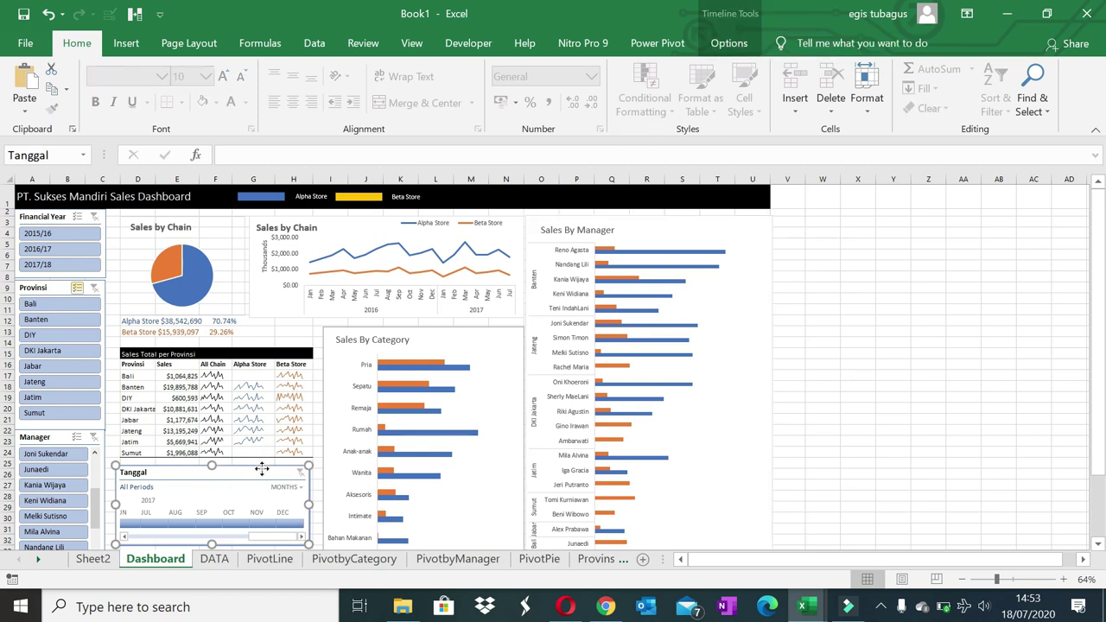
- Connect the Tanggal timeline to all seven PivotTables and give it a blue timeline style
click(728, 43)
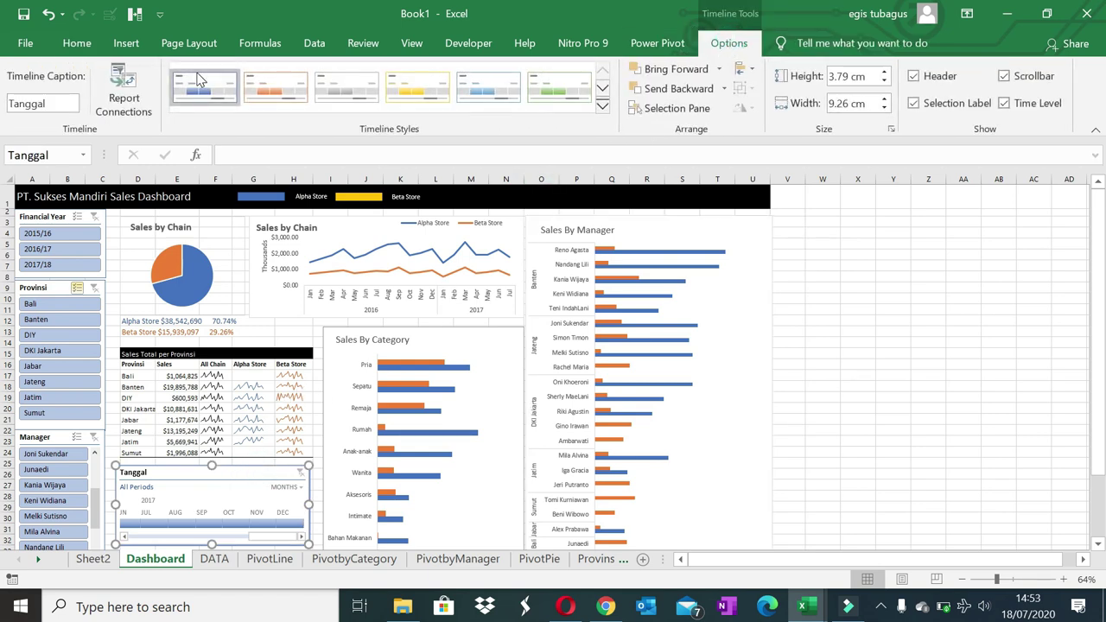
click(123, 86)
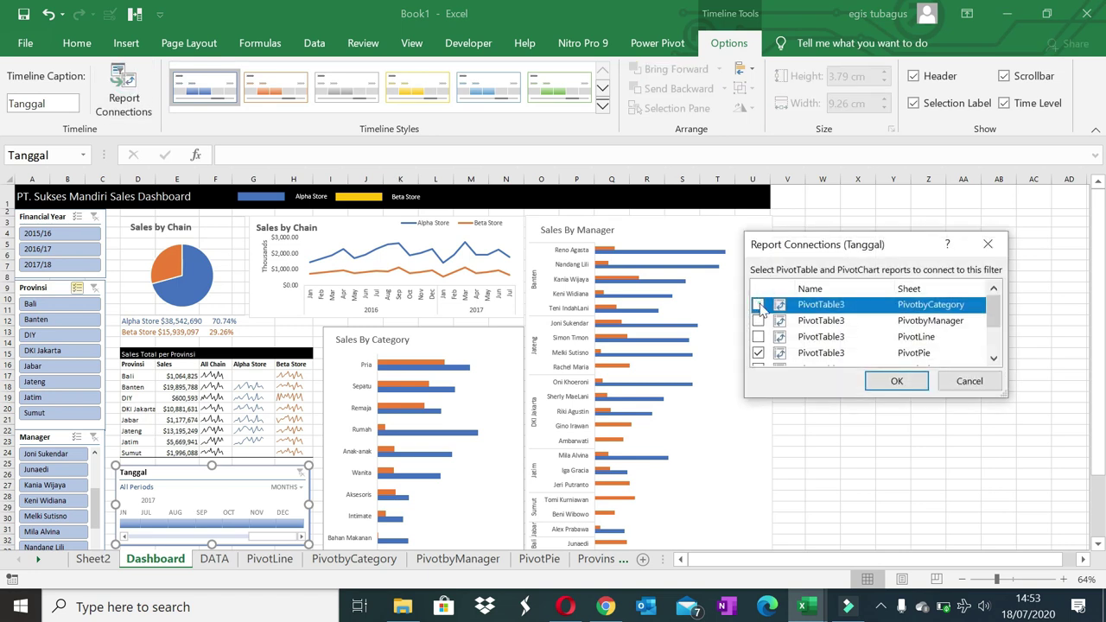
click(758, 304)
click(758, 321)
click(758, 336)
scroll(771, 346, down, 1)
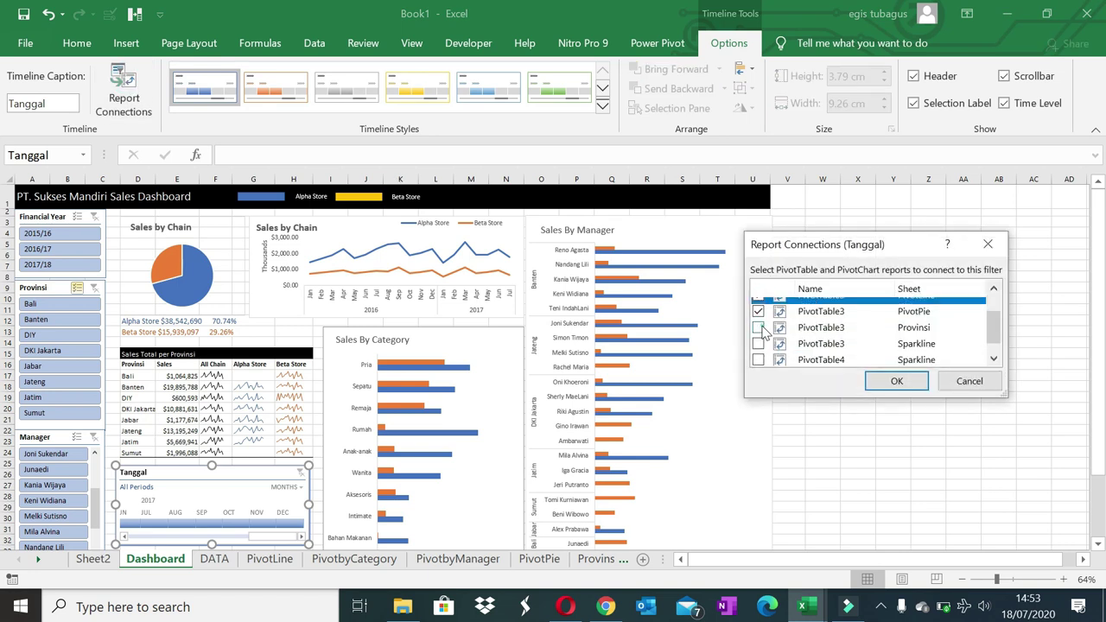
click(758, 327)
click(758, 343)
click(758, 360)
scroll(767, 363, down, 1)
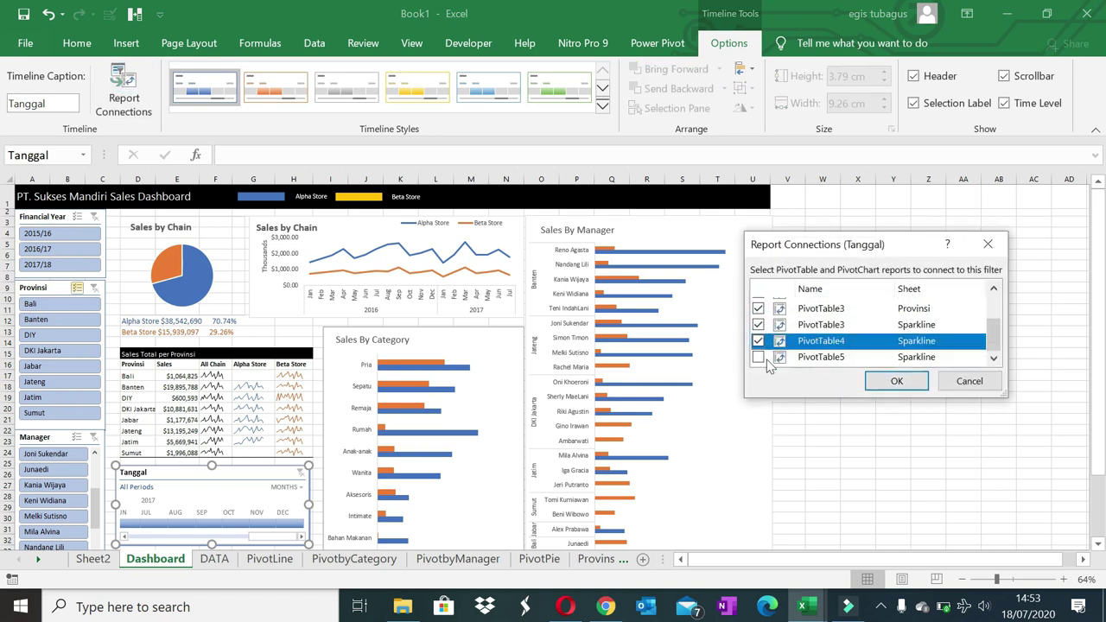
click(758, 357)
click(896, 380)
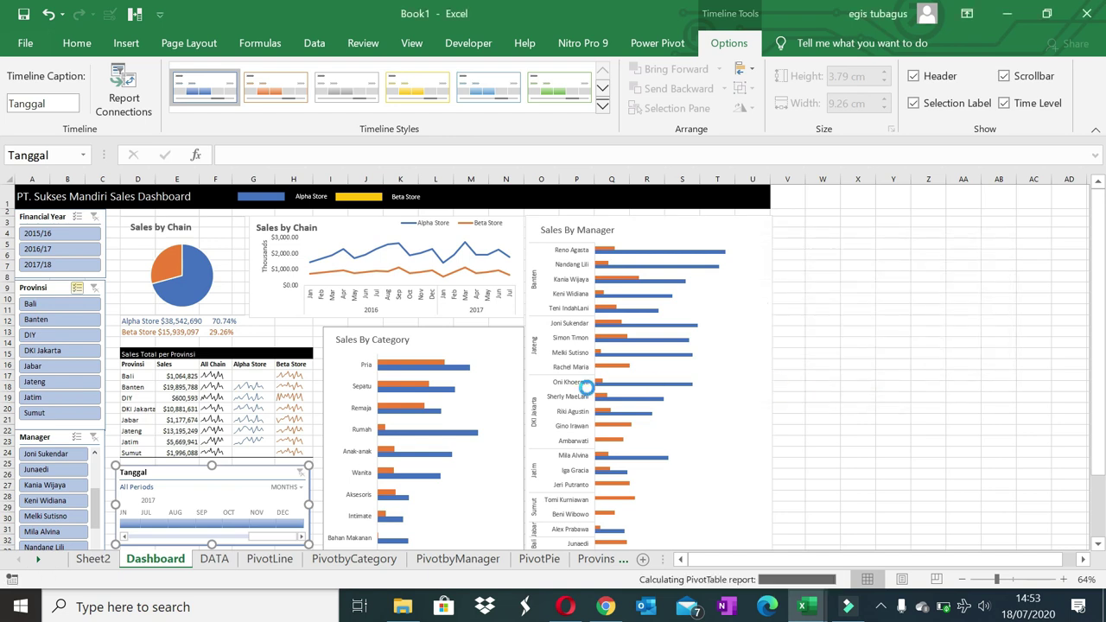
click(273, 90)
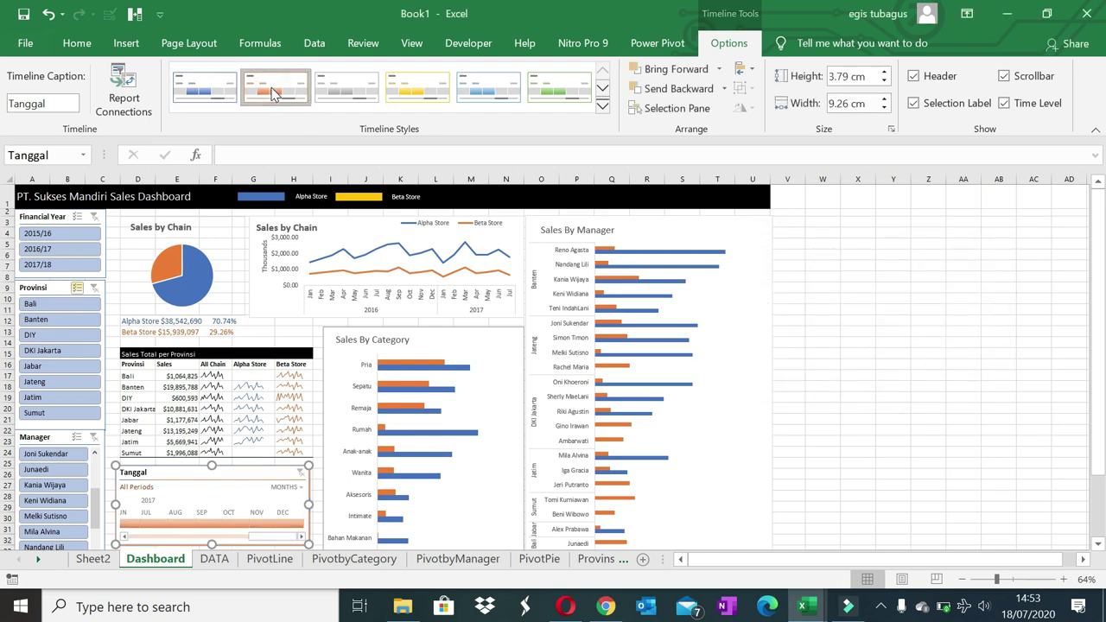
click(494, 86)
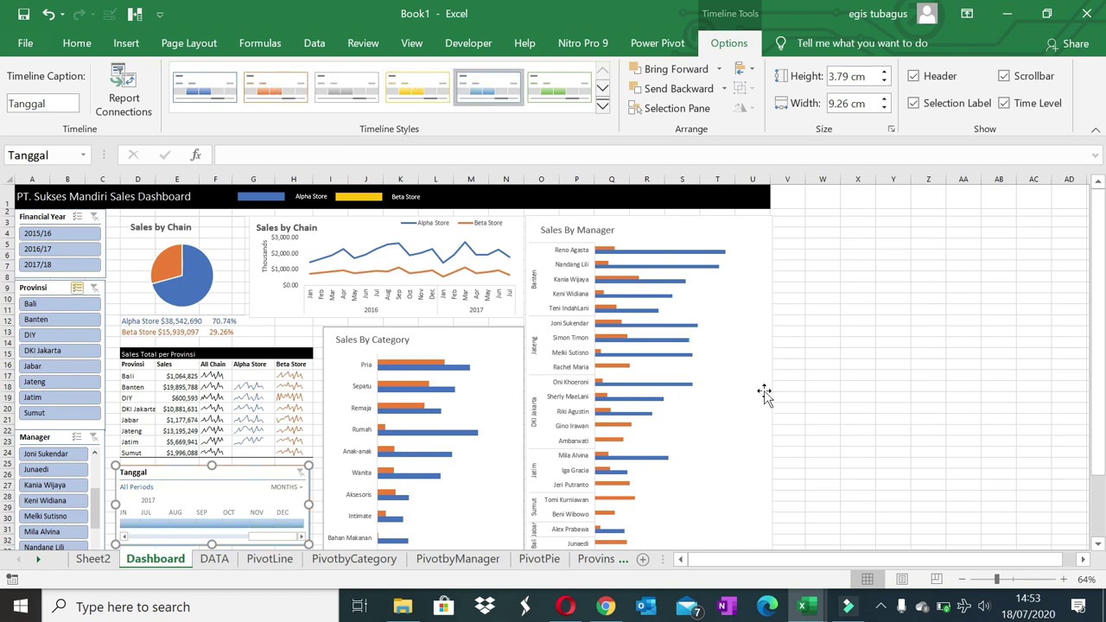
- Hide gridlines, headings and the formula bar, and auto-hide the ribbon for a full-screen view
click(404, 47)
click(212, 103)
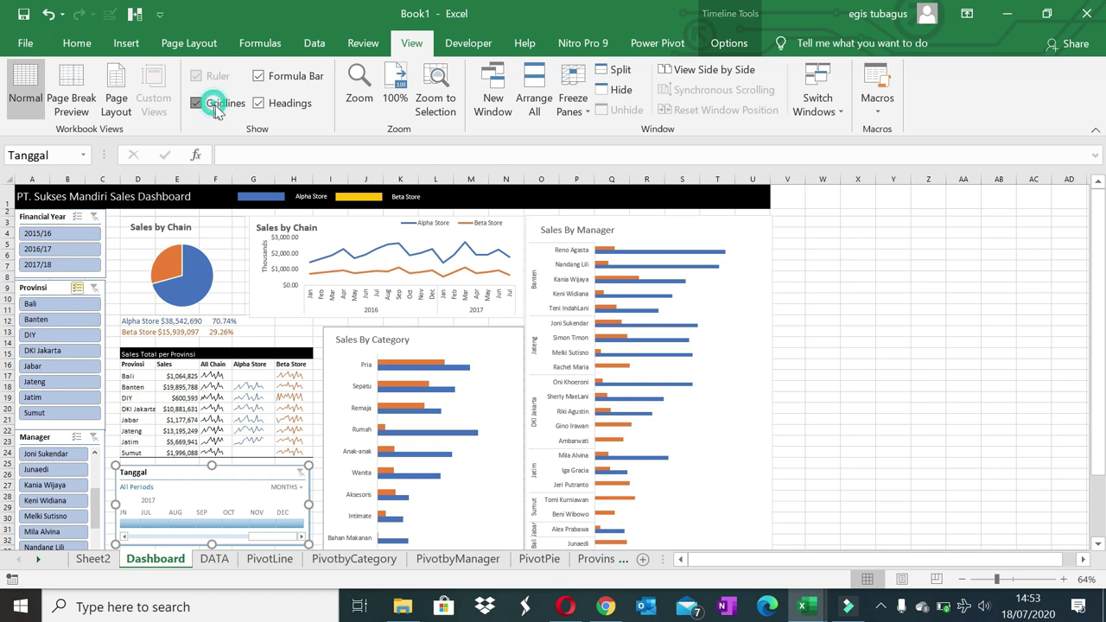
click(259, 102)
click(257, 76)
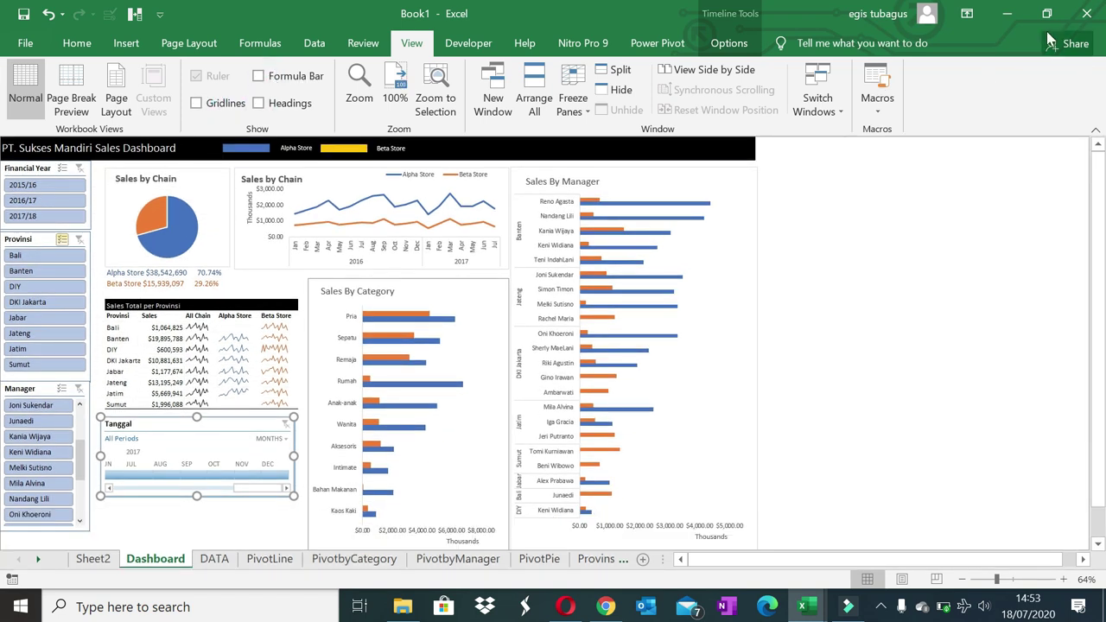
click(967, 13)
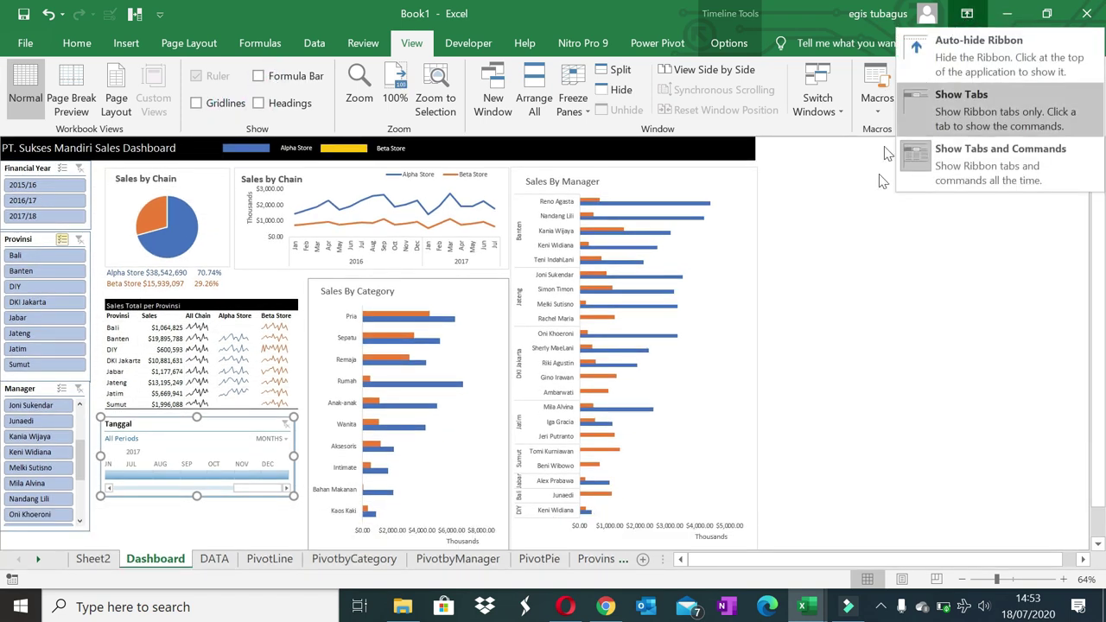
click(977, 66)
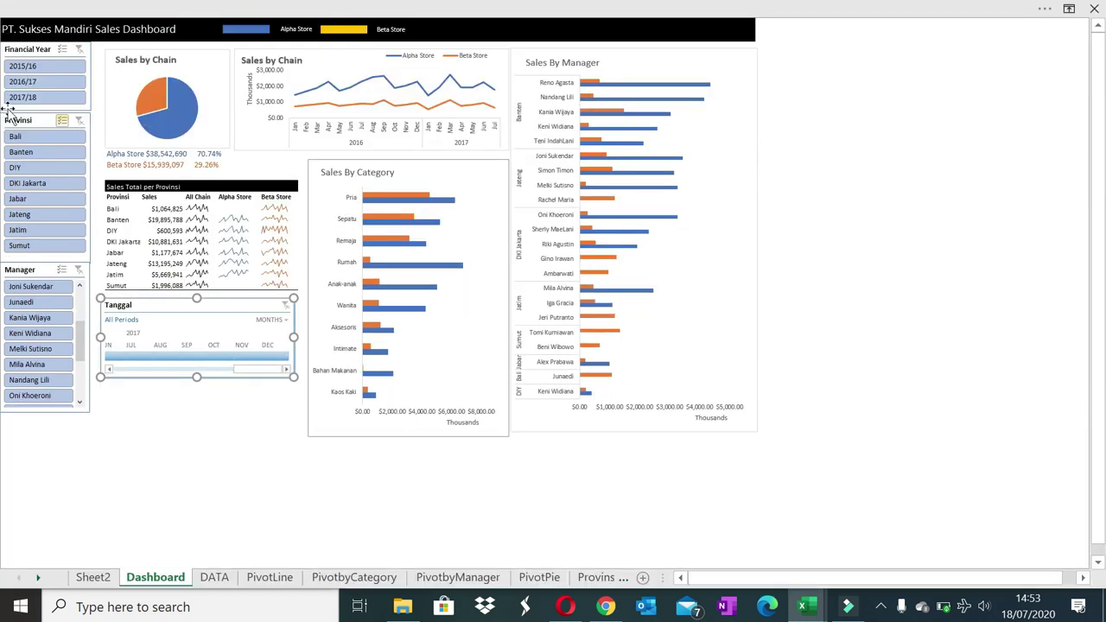
- Filter the Financial Year slicer through 2015/16, 2016/17 and 2017/18 in turn
click(56, 69)
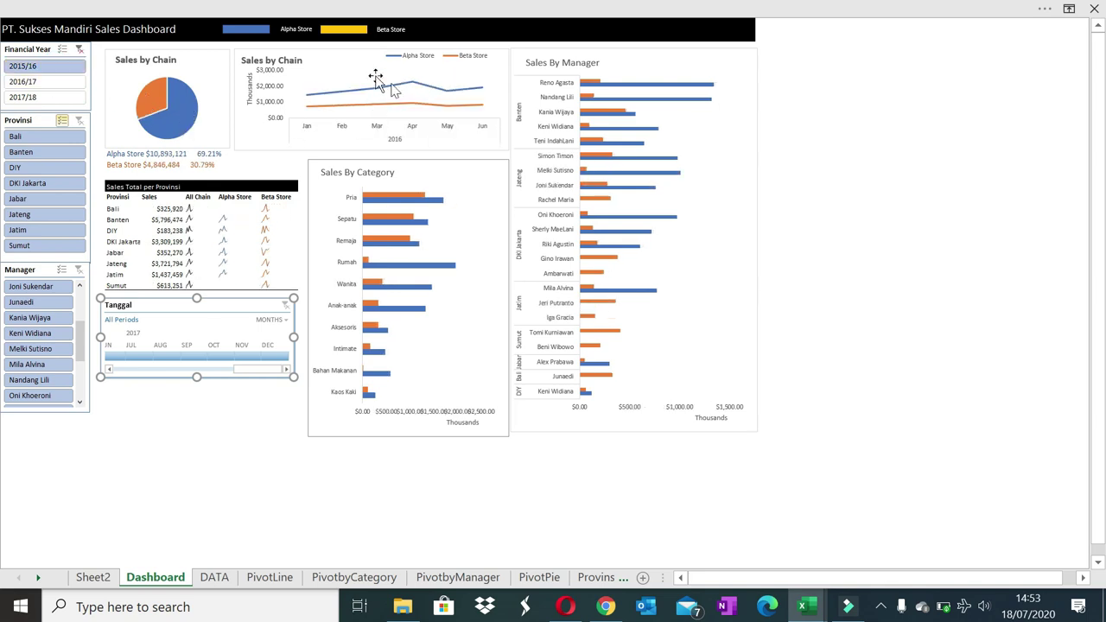
click(54, 84)
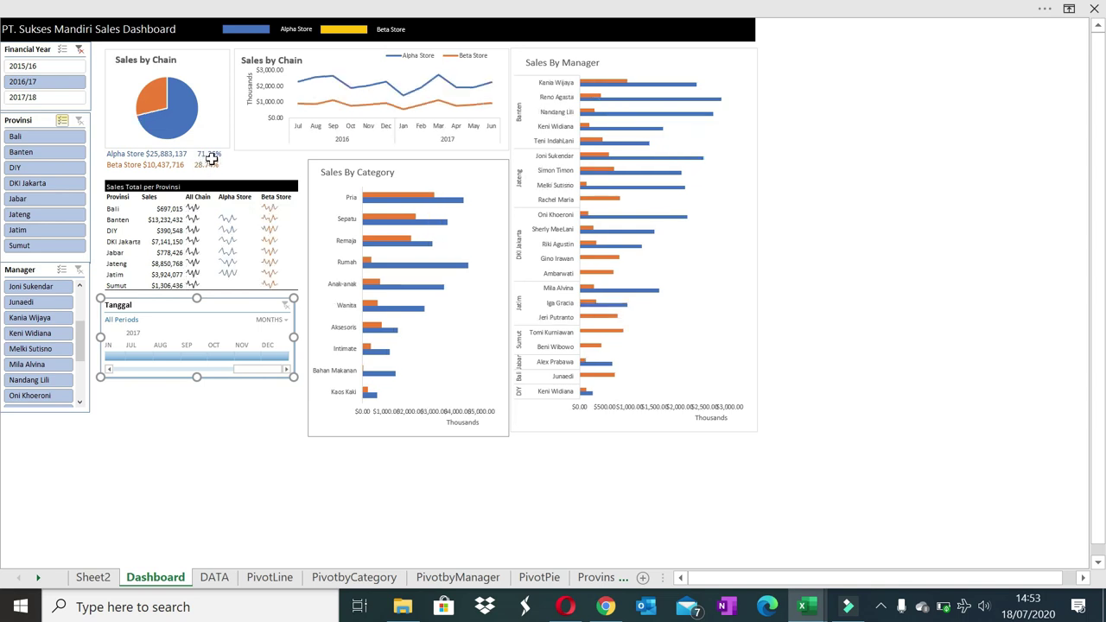
click(46, 98)
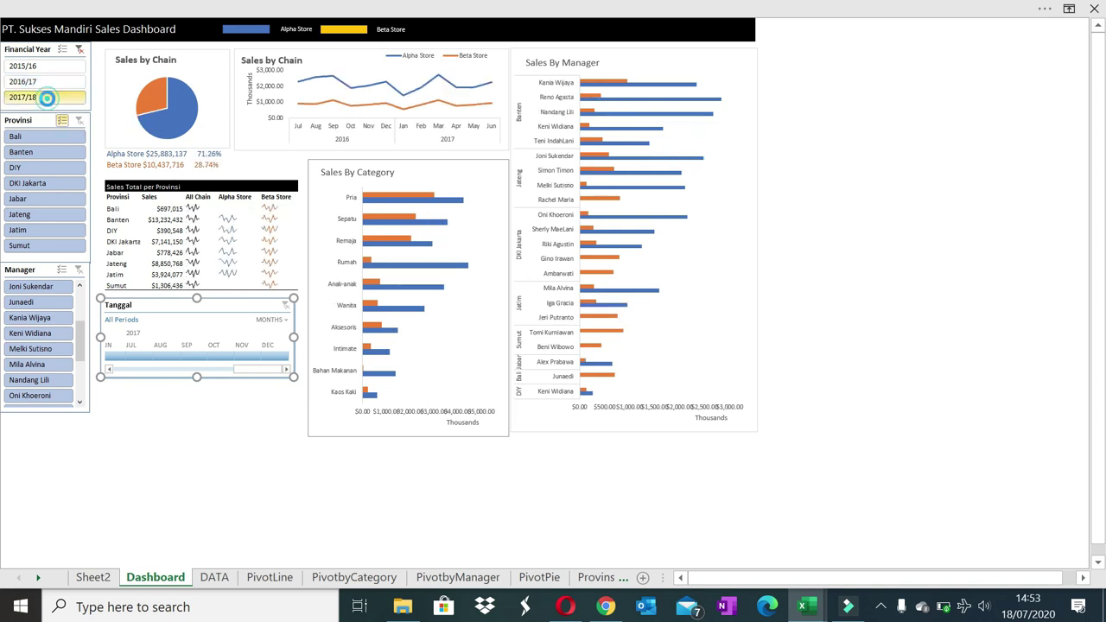
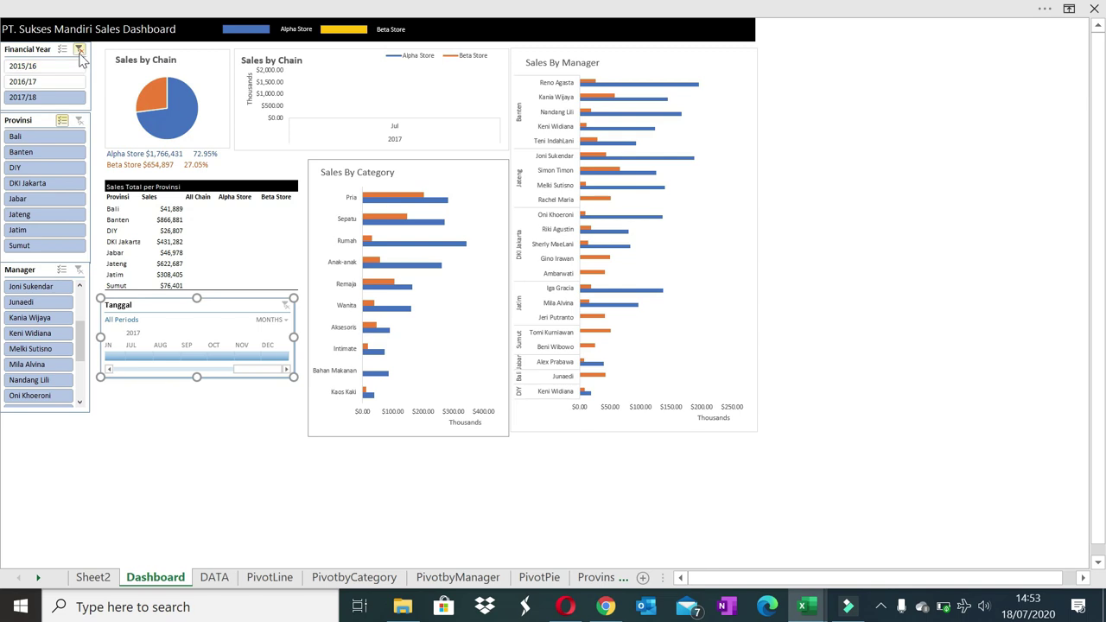
- Clear the Financial Year slicer filter, then switch to the Sparkline sheet
click(78, 51)
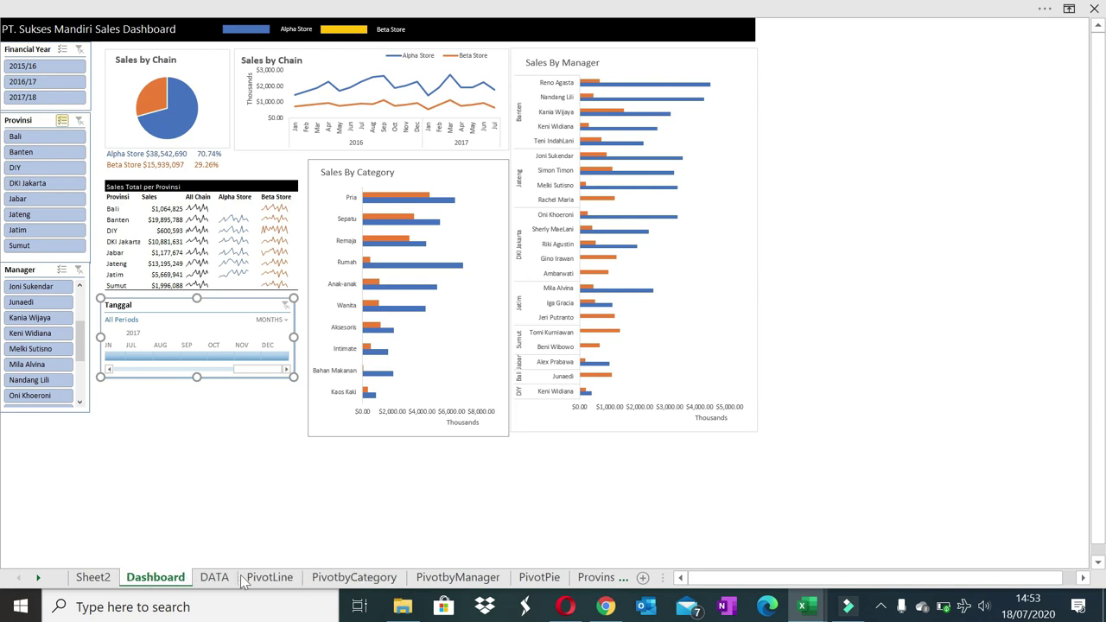
click(39, 579)
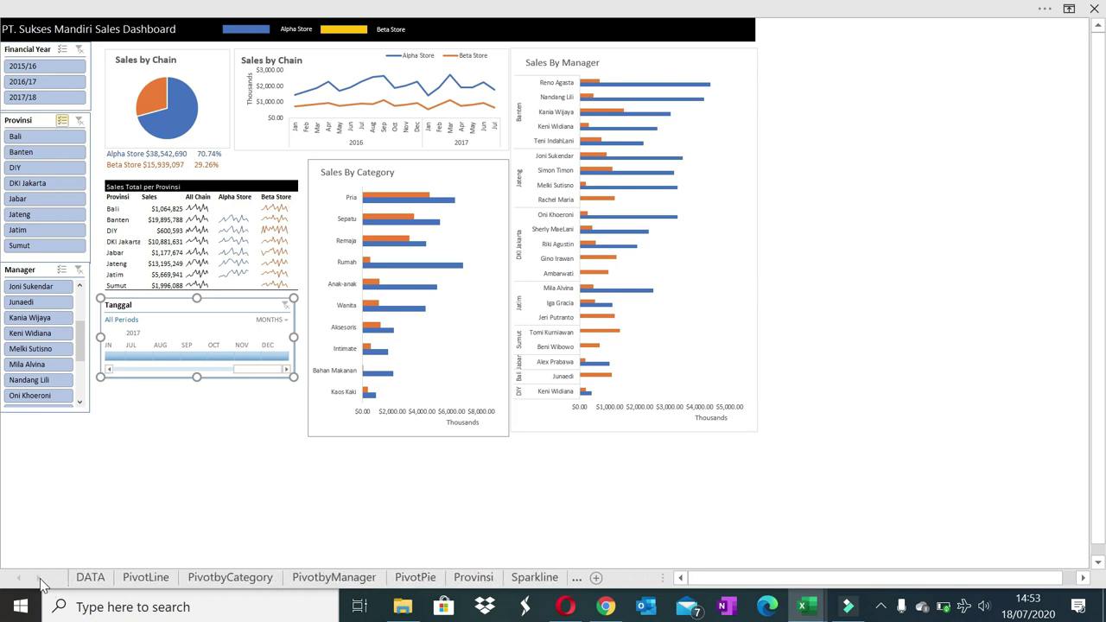
click(537, 579)
- Select a value cell in the Sparkline pivot table and show its field list
scroll(320, 285, up, 1)
scroll(309, 264, up, 5)
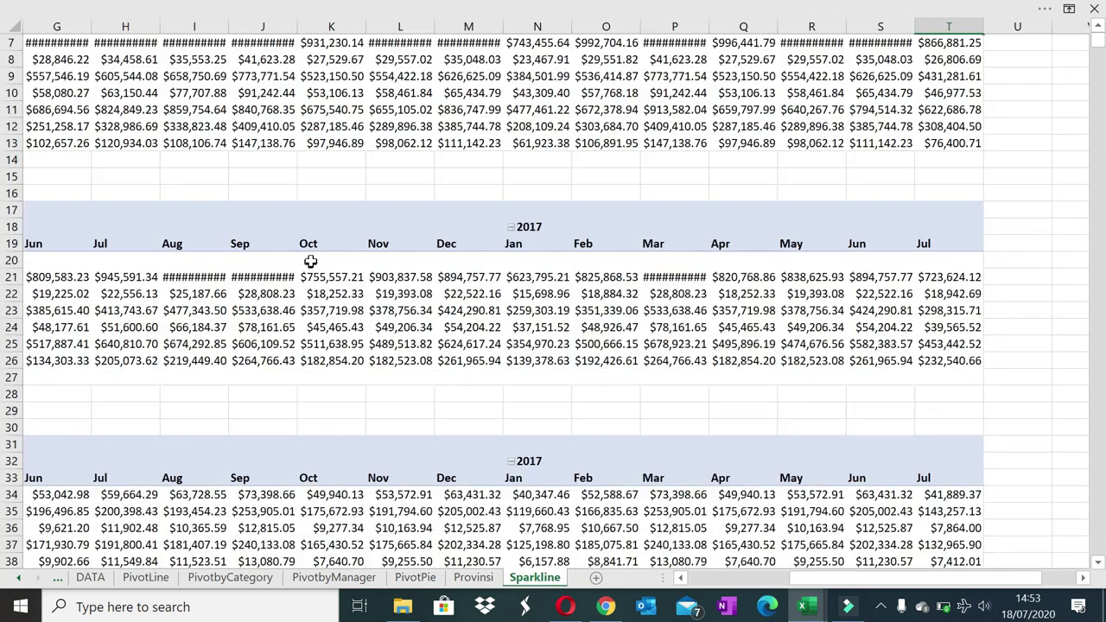
scroll(380, 193, up, 2)
click(395, 159)
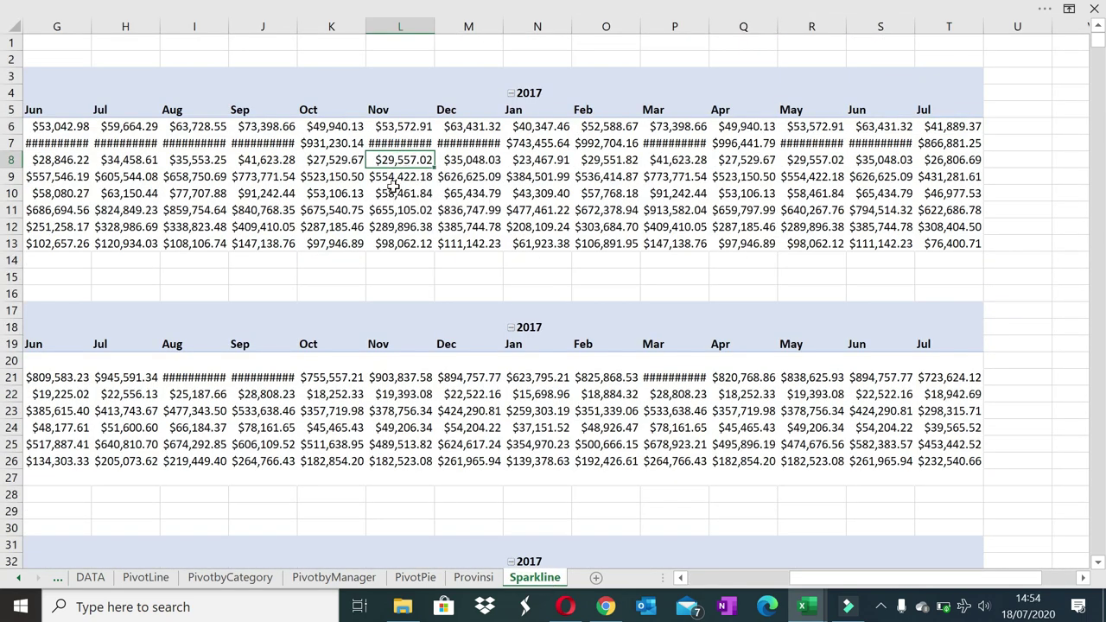
right_click(366, 197)
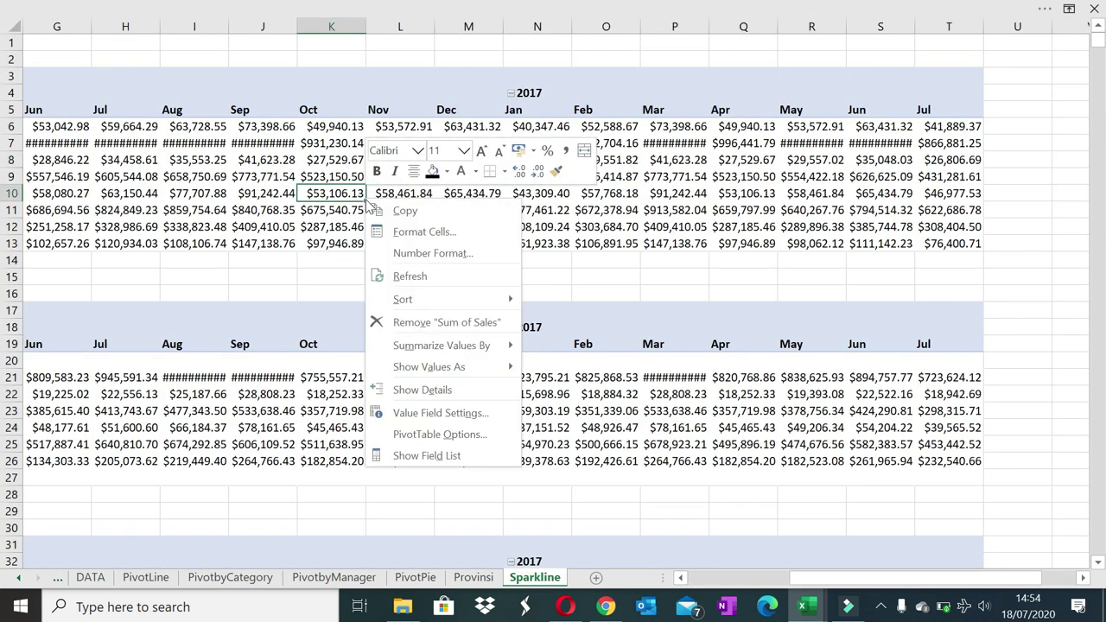
click(426, 453)
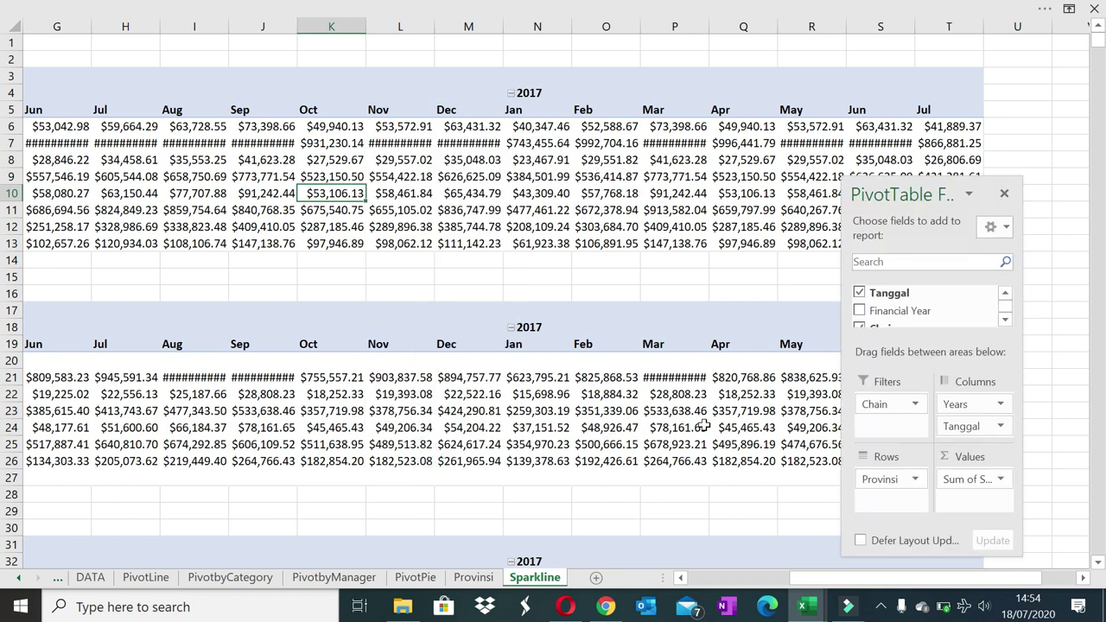
- Turn on 'Show items with no data' in the Years field's Layout & Print settings
click(570, 87)
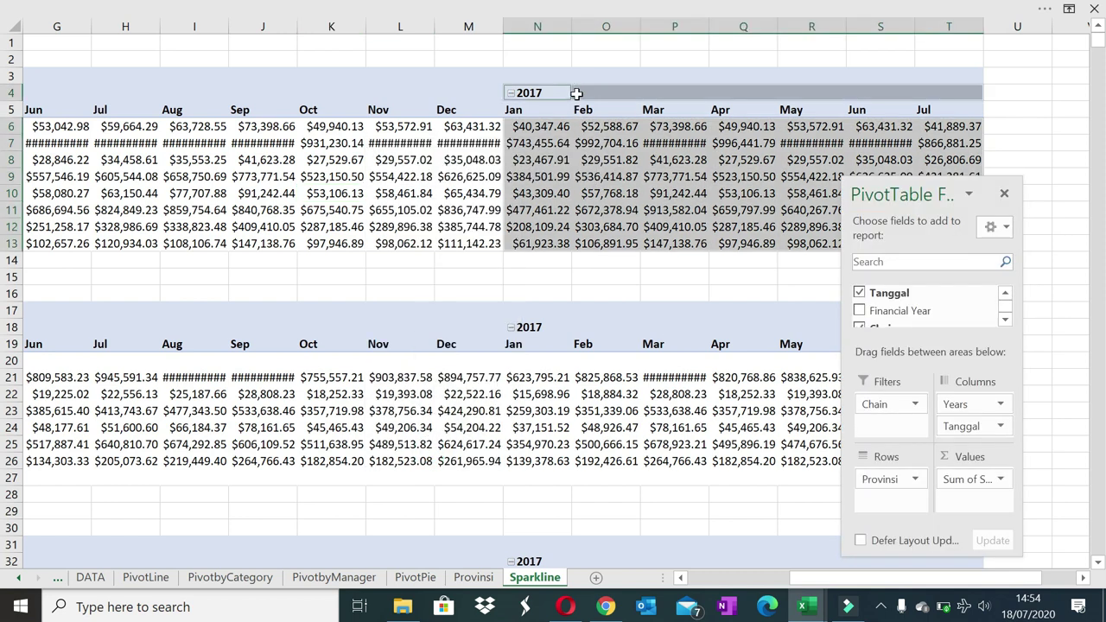
click(545, 92)
right_click(541, 94)
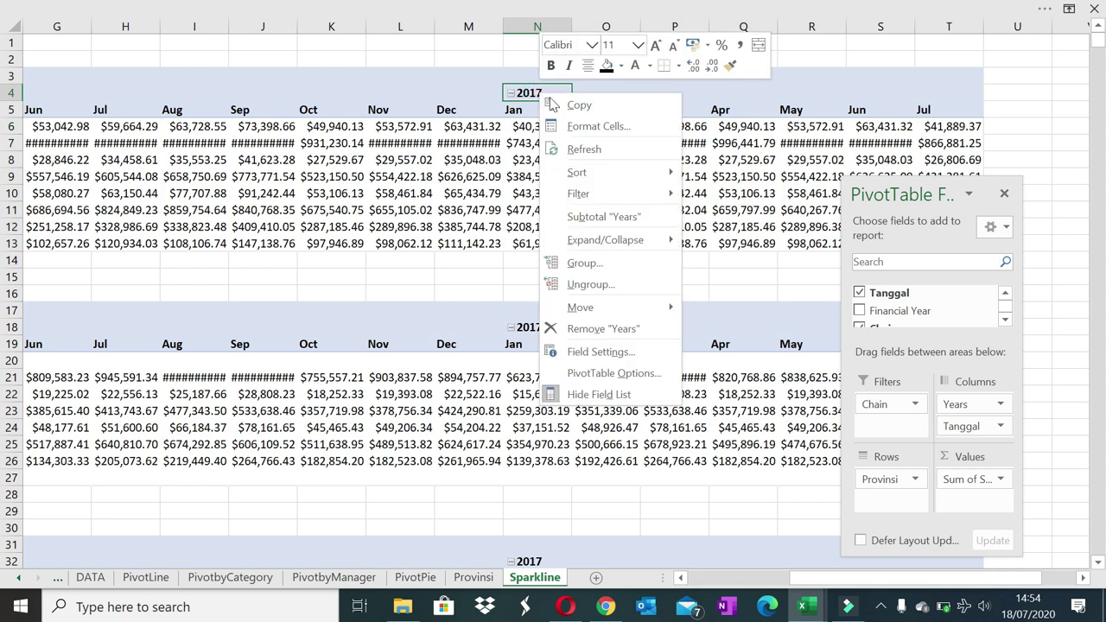
click(608, 352)
click(563, 235)
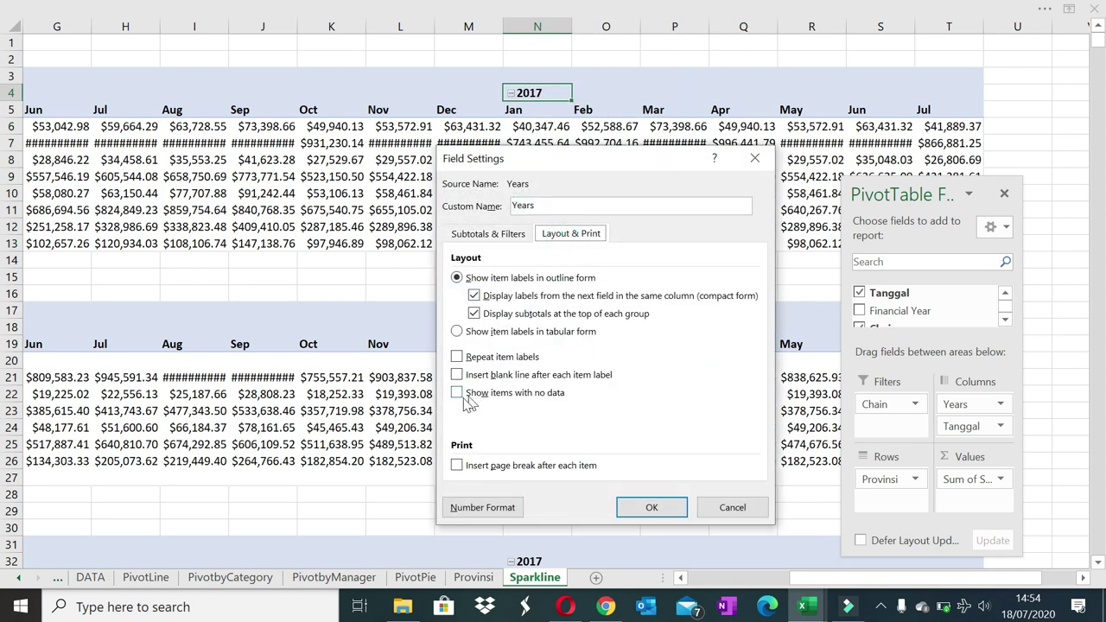
click(456, 394)
click(652, 507)
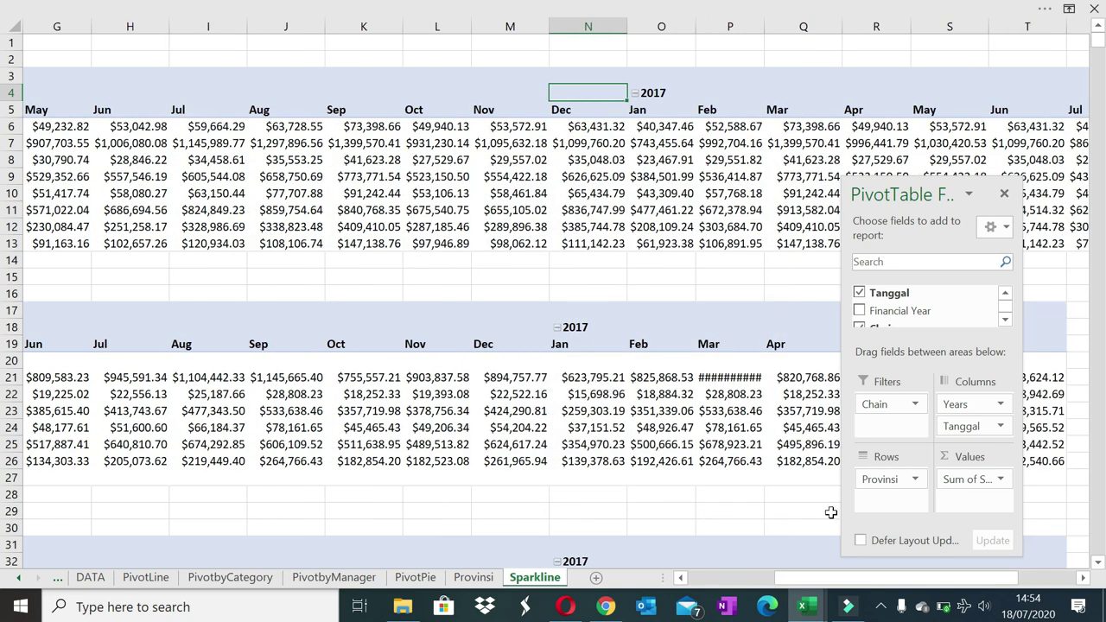
- Scroll the sheet tabs back toward the Dashboard sheet
drag(968, 585, 965, 582)
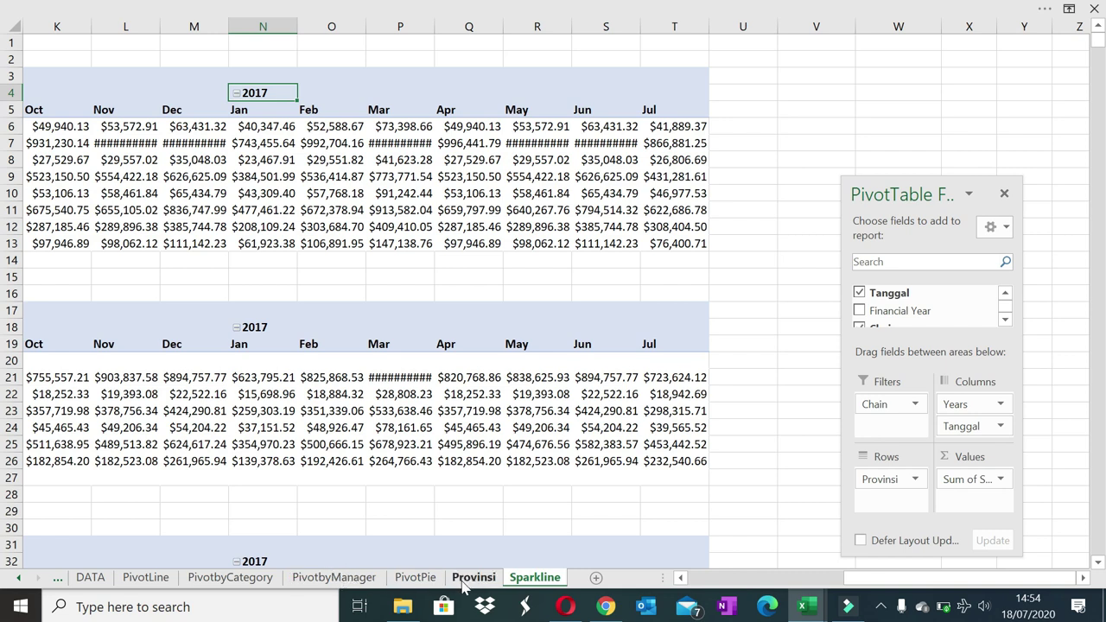
click(57, 577)
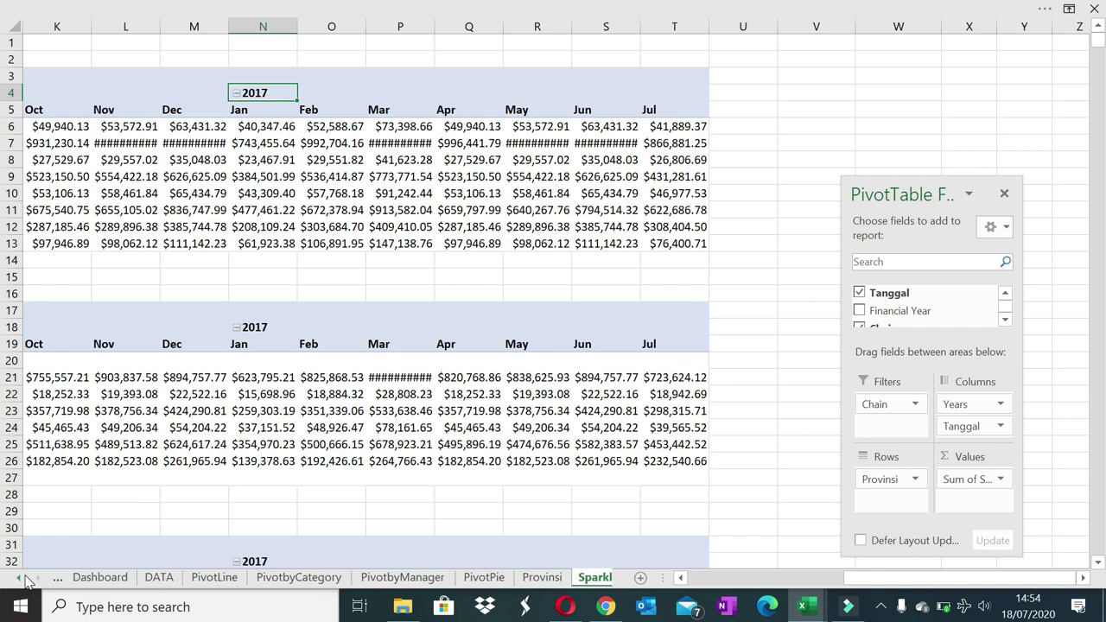
click(57, 577)
- On the Dashboard, toggle Jatim in the Provinsi slicer, clear it, then deselect Jabar
click(162, 577)
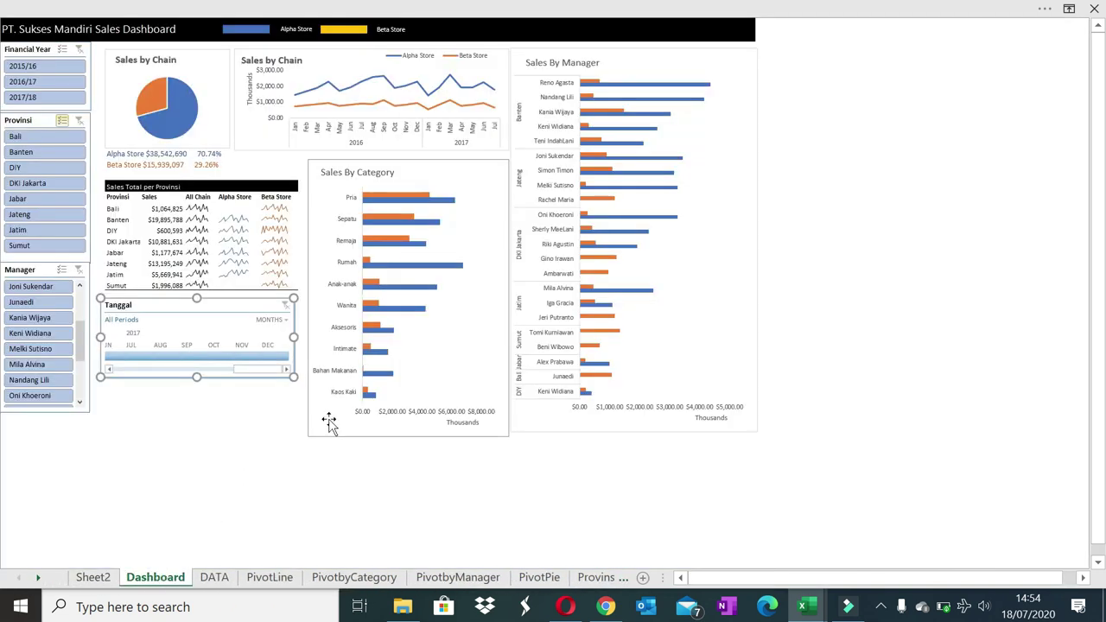
click(60, 231)
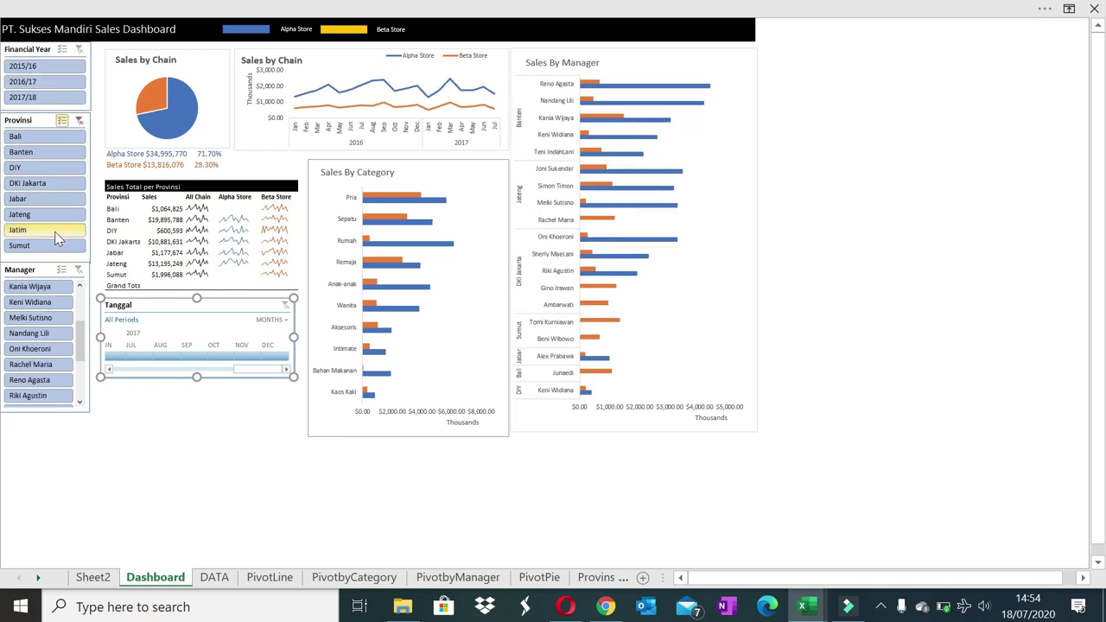
click(53, 231)
click(54, 231)
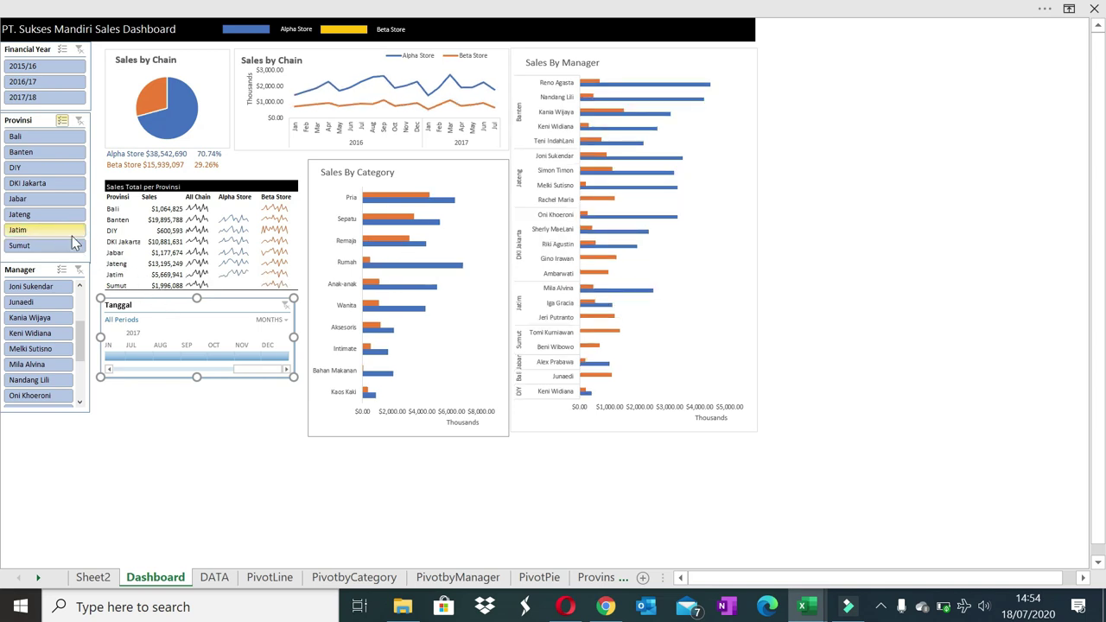
click(72, 235)
click(75, 125)
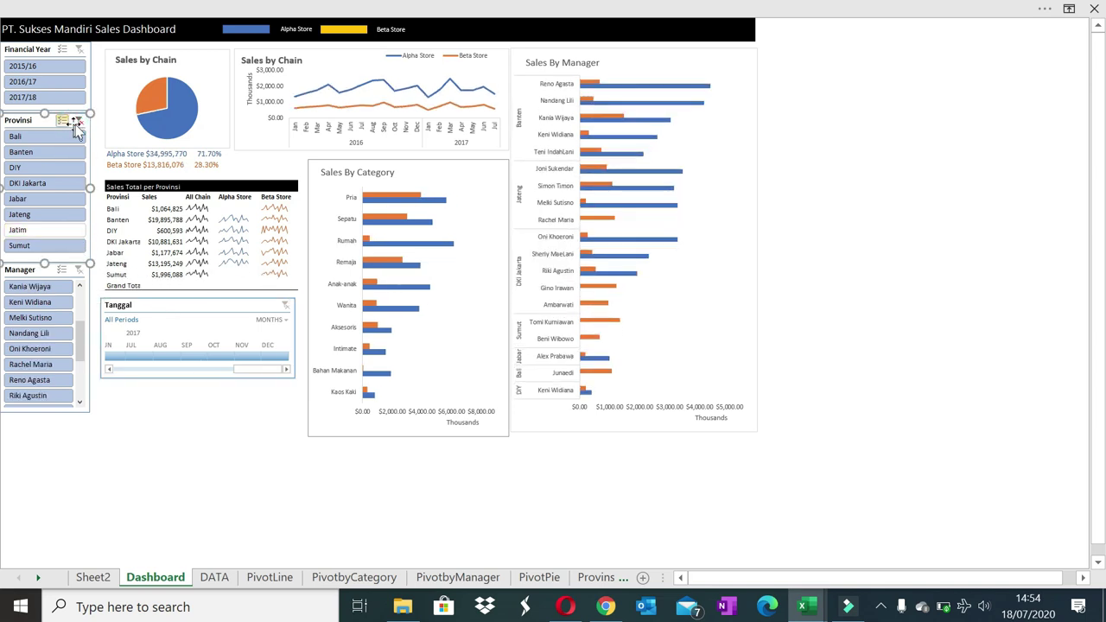
click(79, 121)
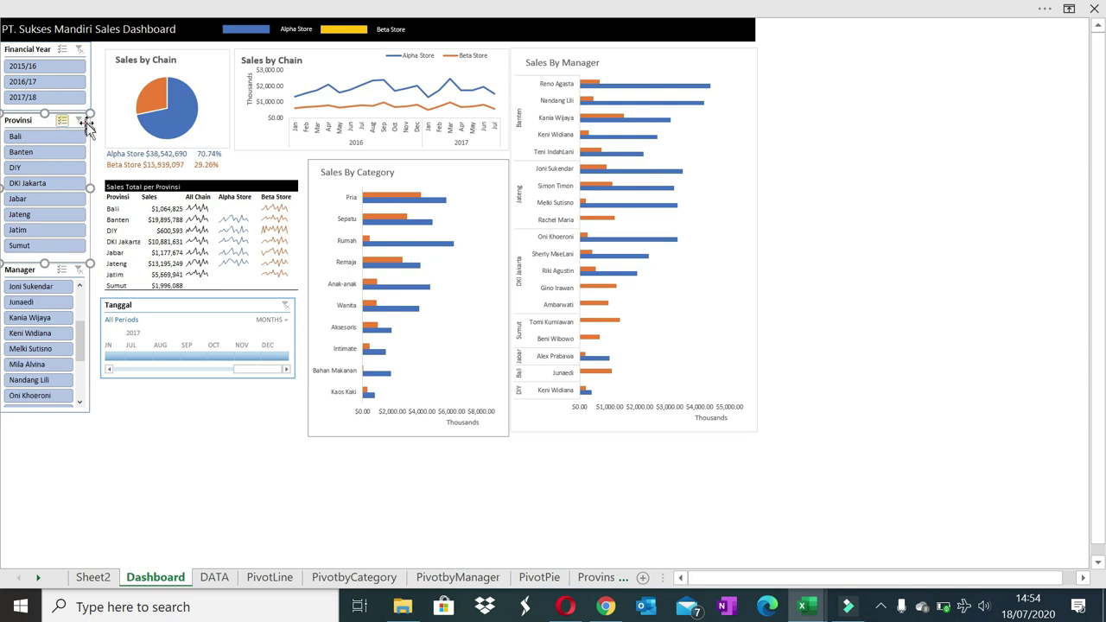
click(52, 197)
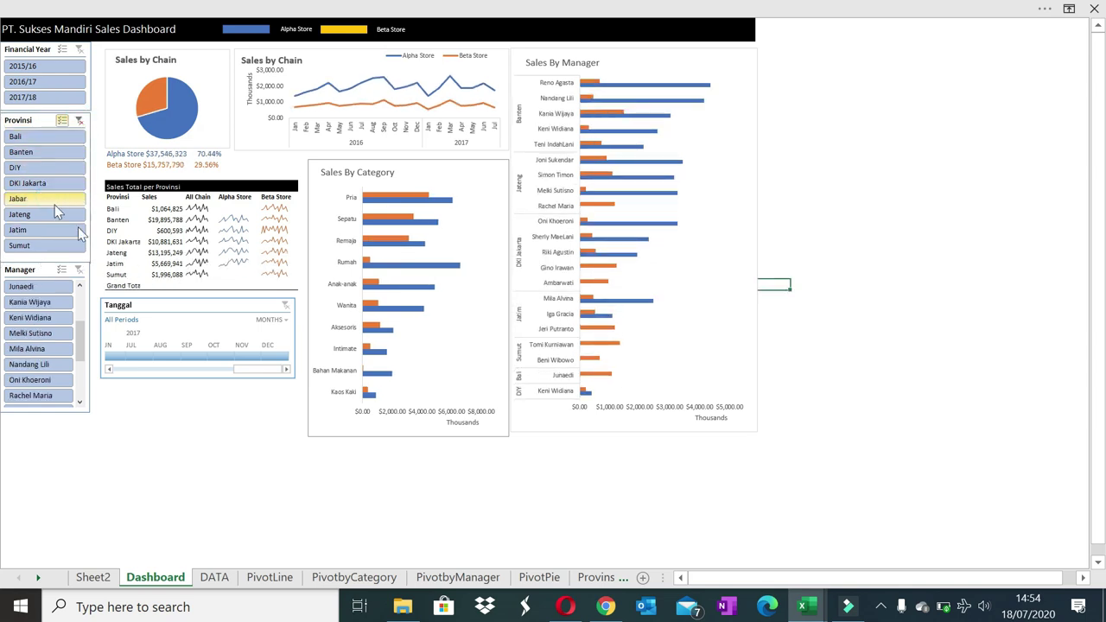
- Filter to single Banten, Jateng, then Bali managers, and select the #REF! cell under the pie
click(43, 304)
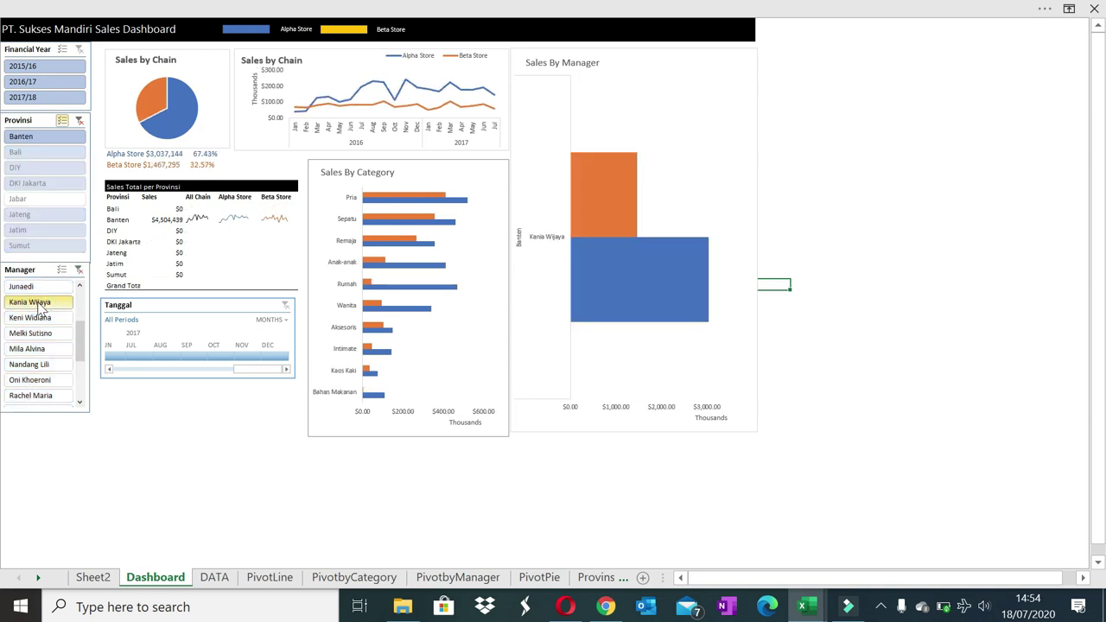
click(41, 334)
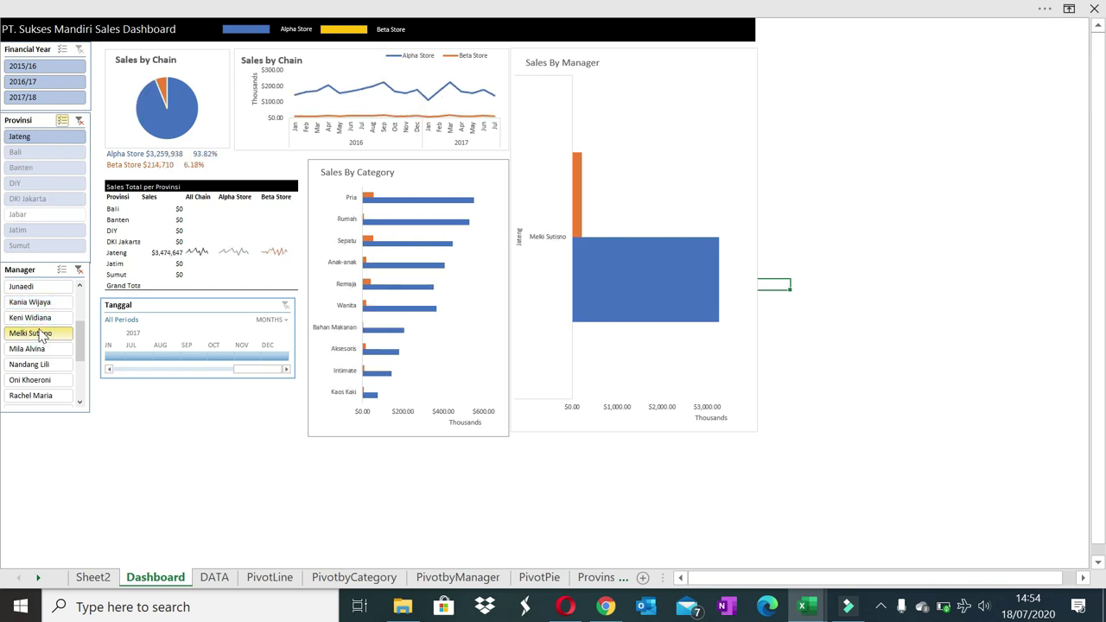
click(39, 290)
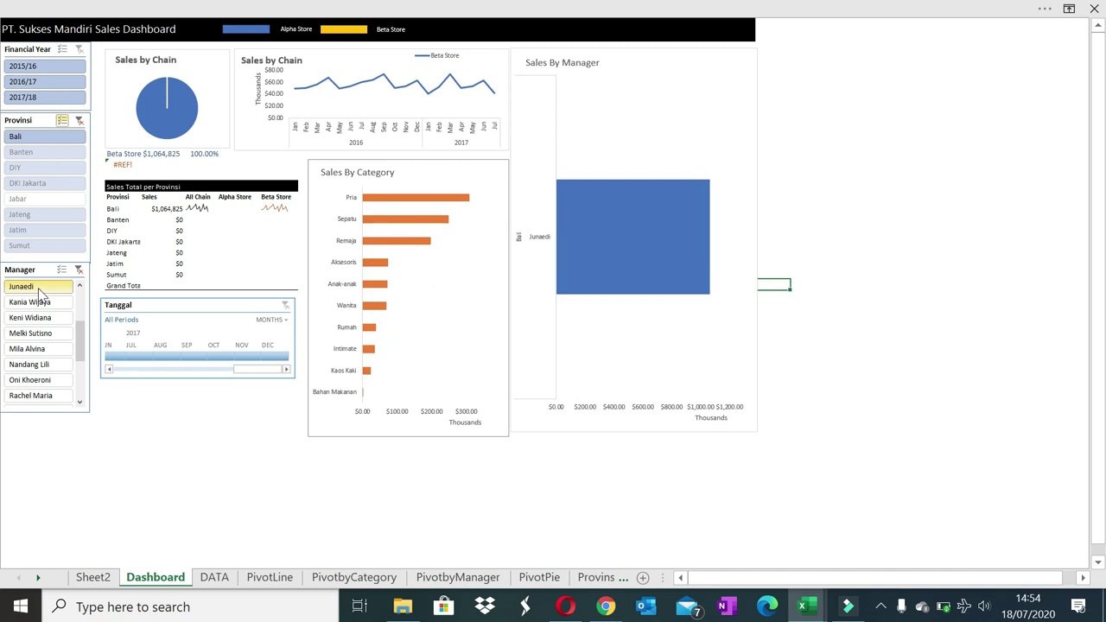
click(203, 438)
click(126, 134)
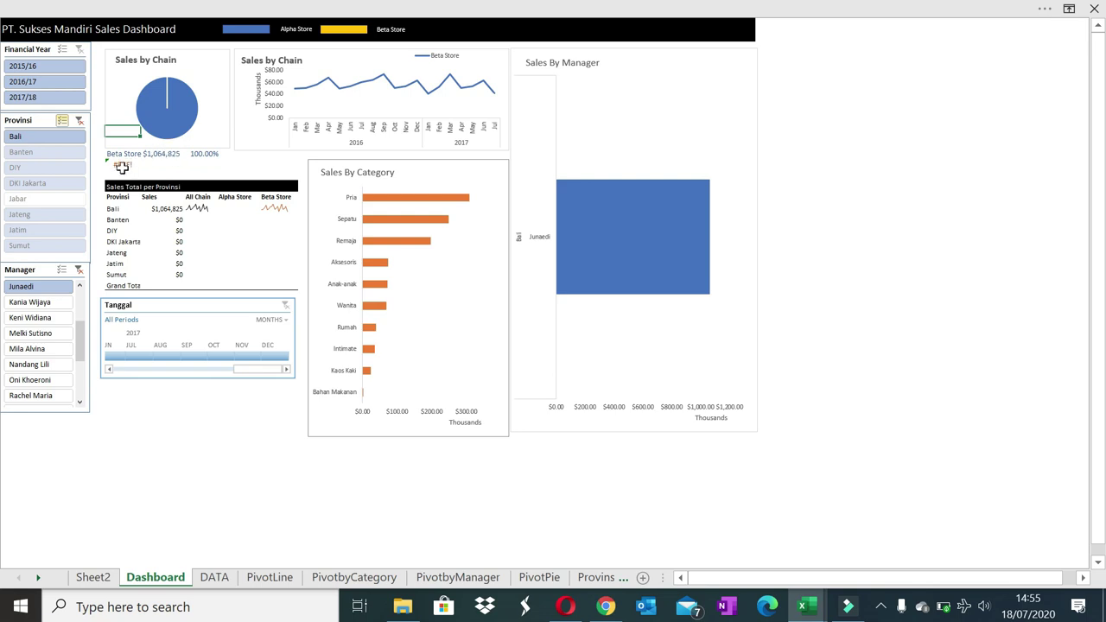
click(122, 166)
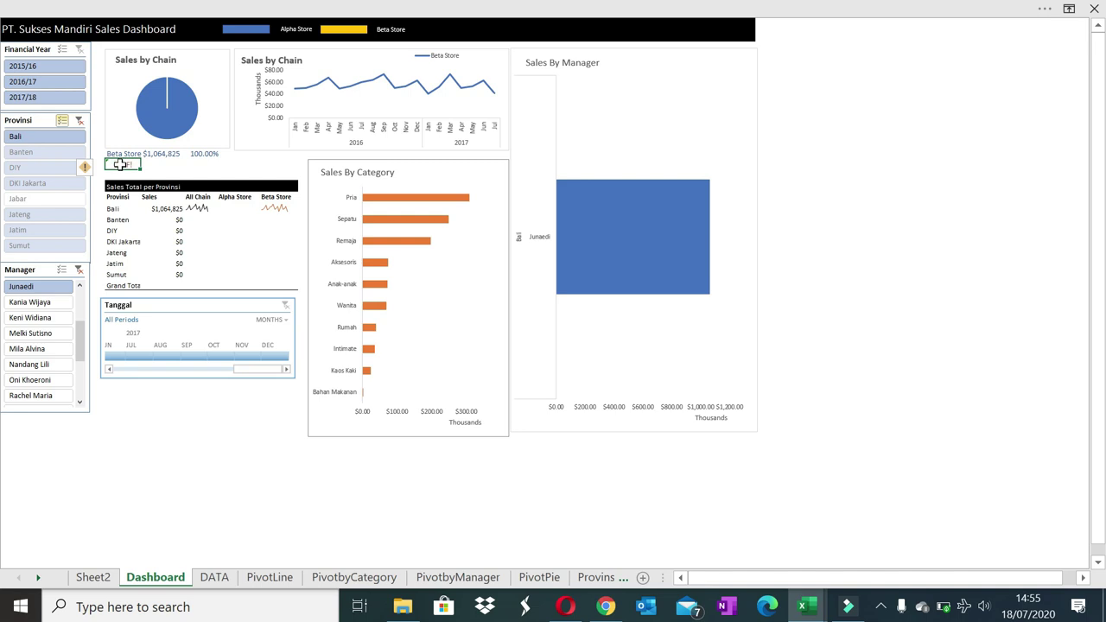
- Wrap the #REF! cell's CONCATENATE formula in IFERROR(...,"") so it shows blank
double_click(120, 164)
click(109, 165)
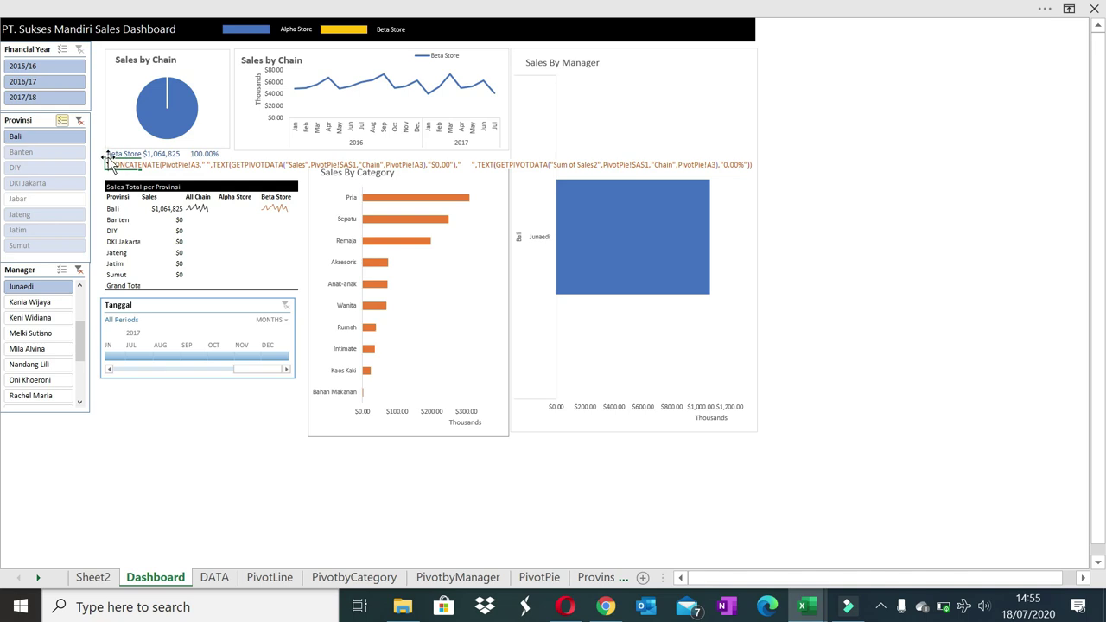
text(if)
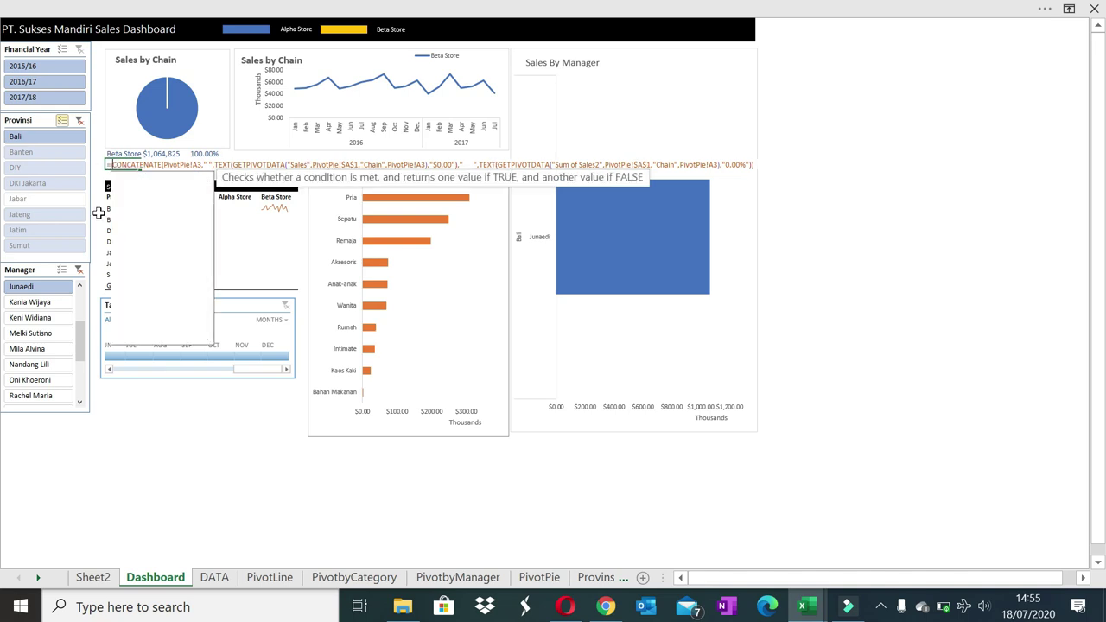
text(error)
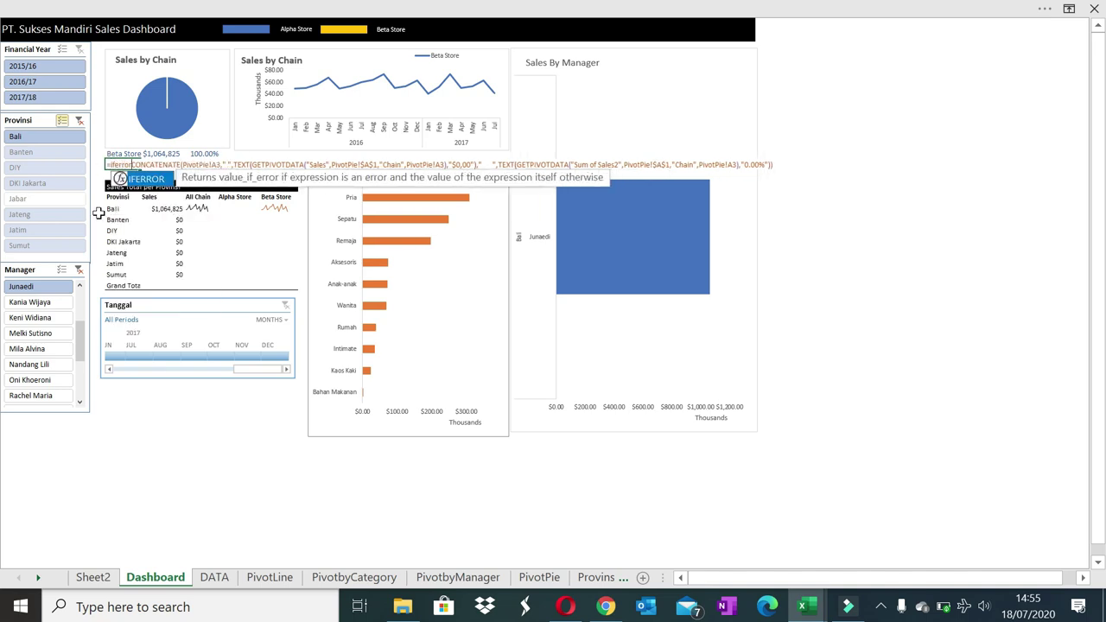
text(()
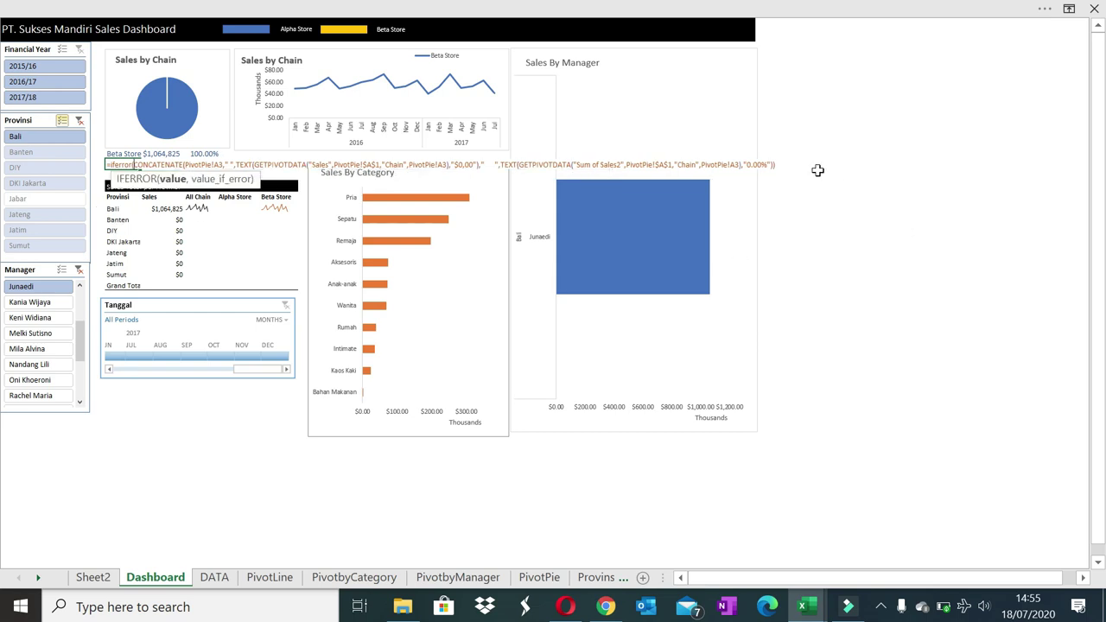
click(777, 163)
text(,)
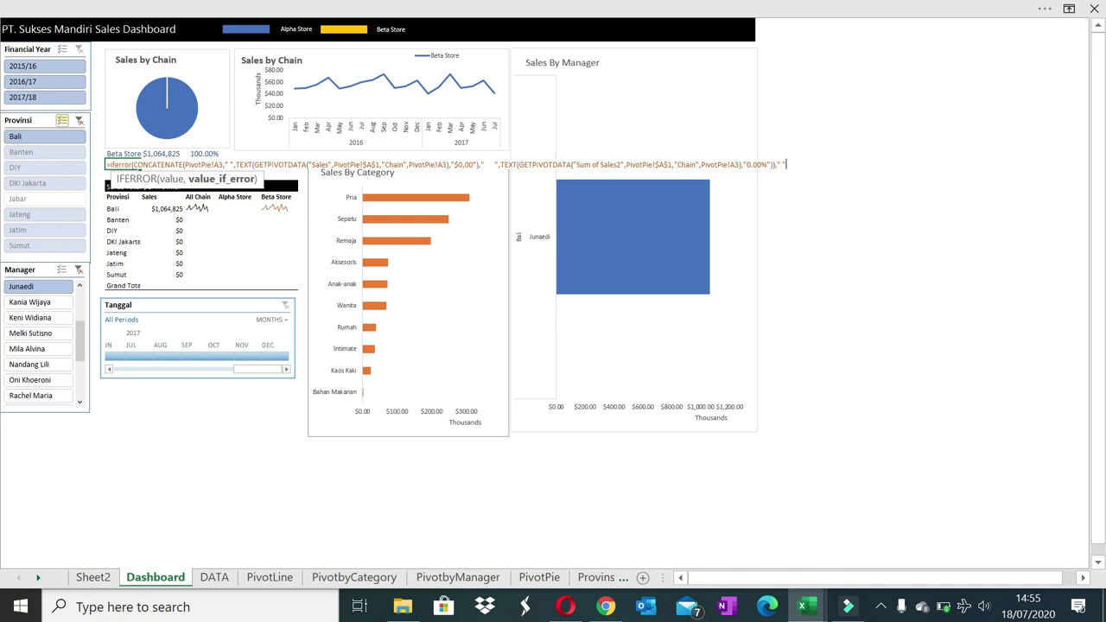
key(Return)
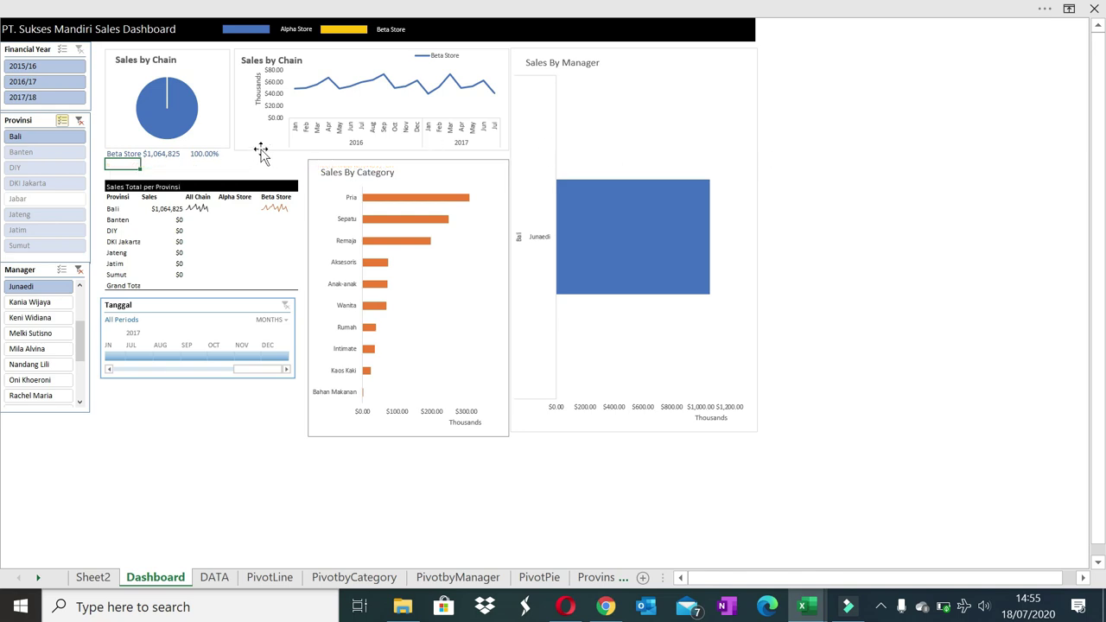
click(112, 153)
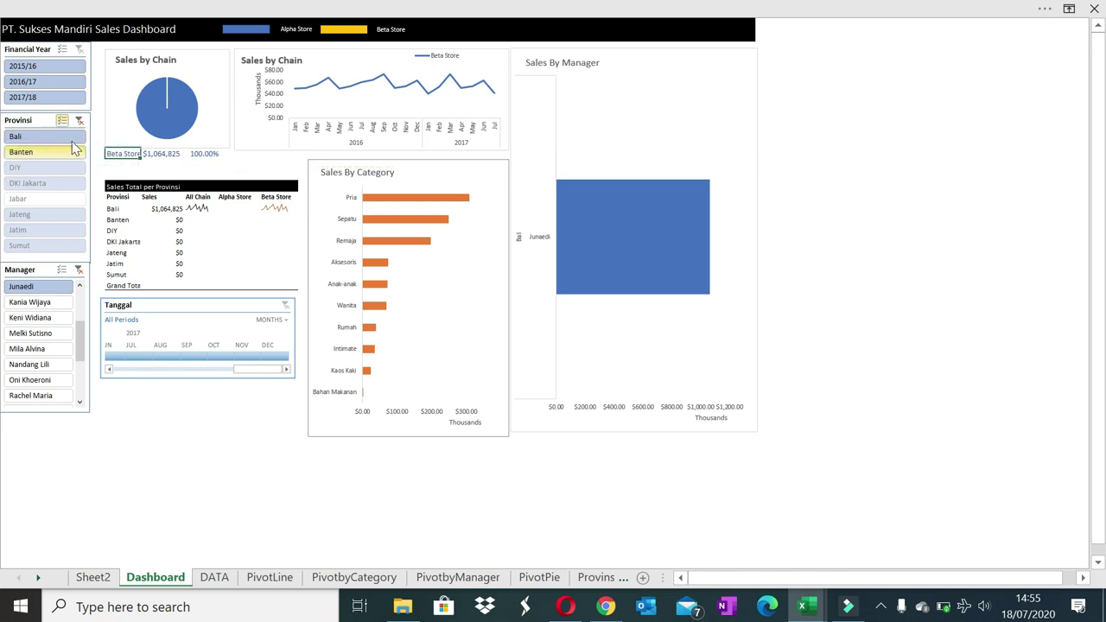
- Select the Sales by Chain pie chart and set the ribbon to Show Tabs and Commands
click(77, 122)
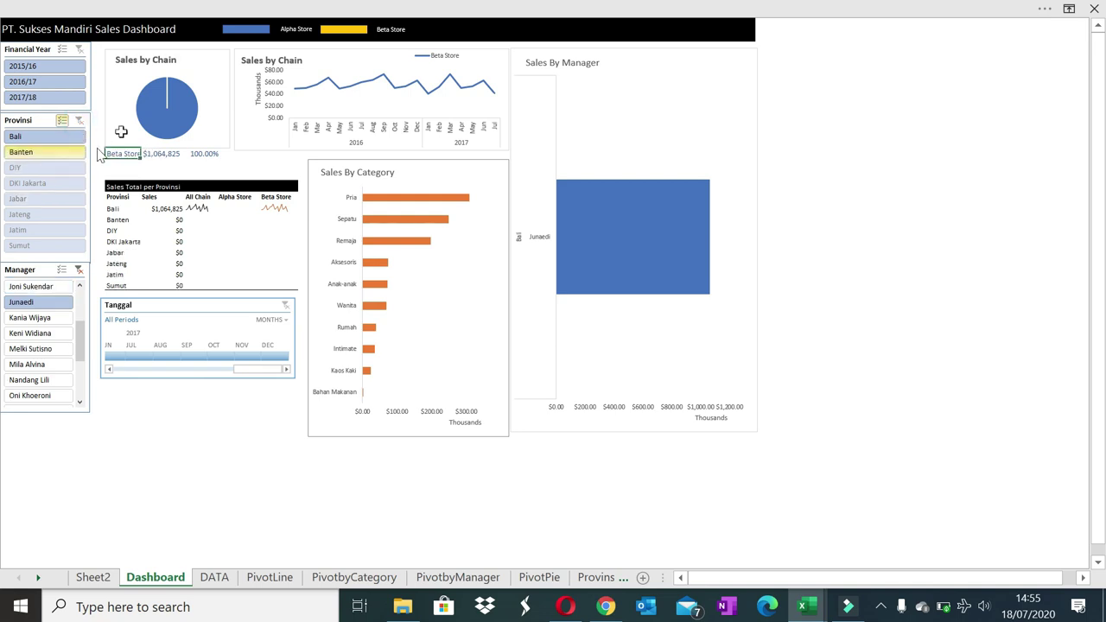
click(112, 123)
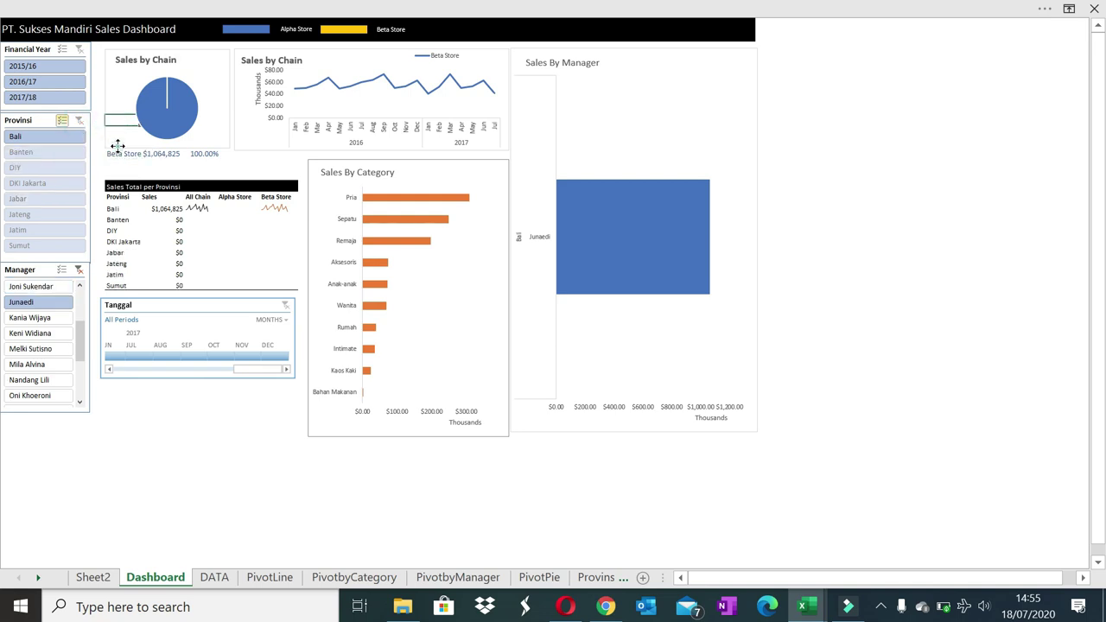
click(117, 145)
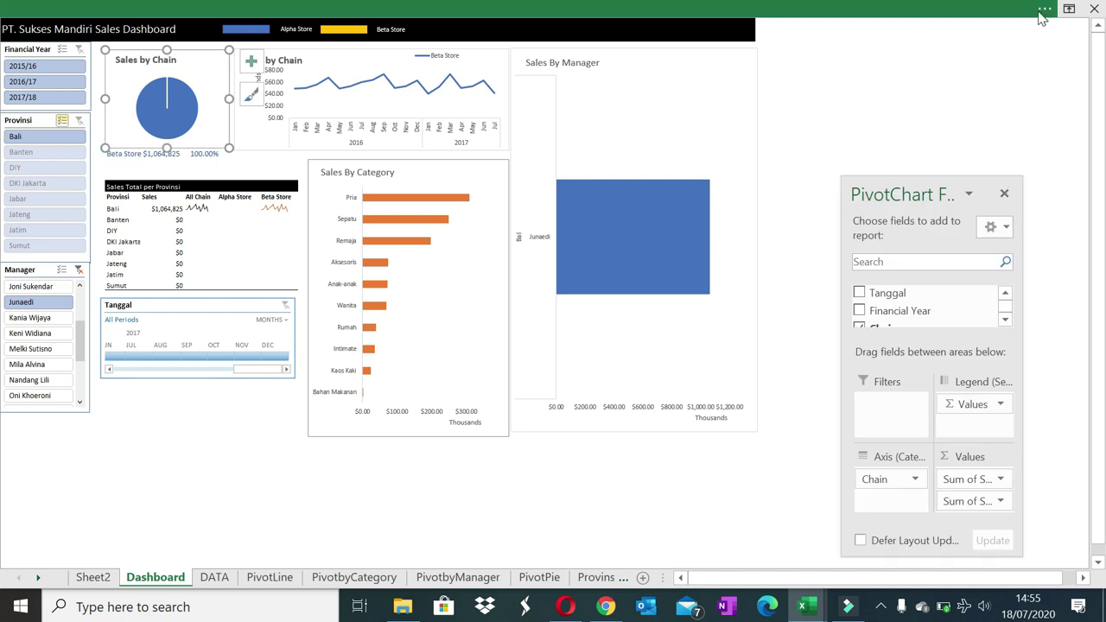
click(1069, 8)
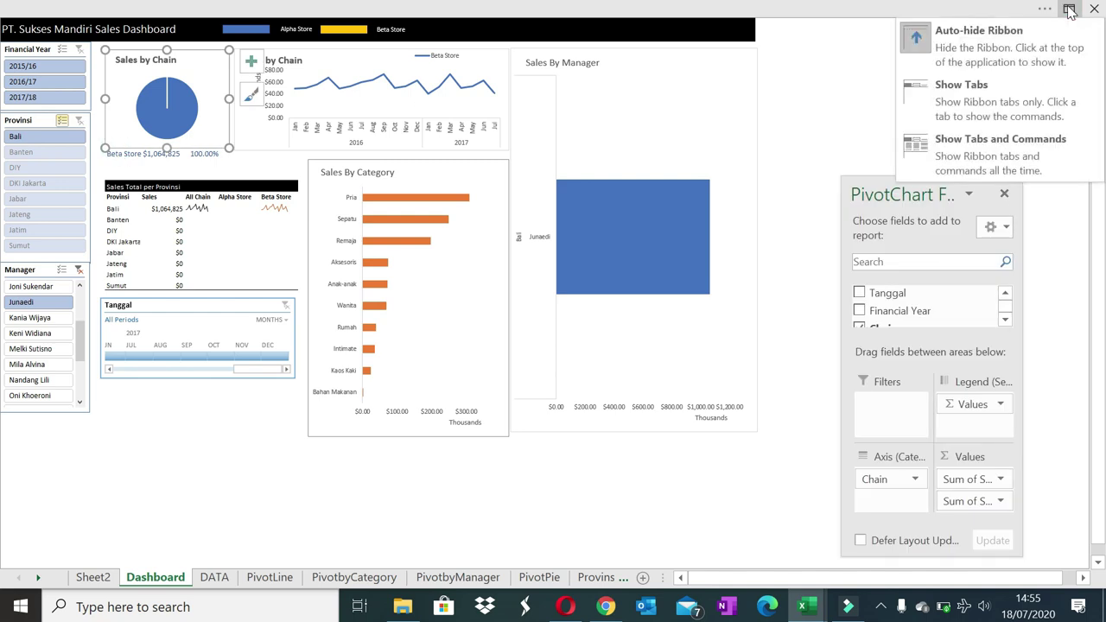
click(990, 145)
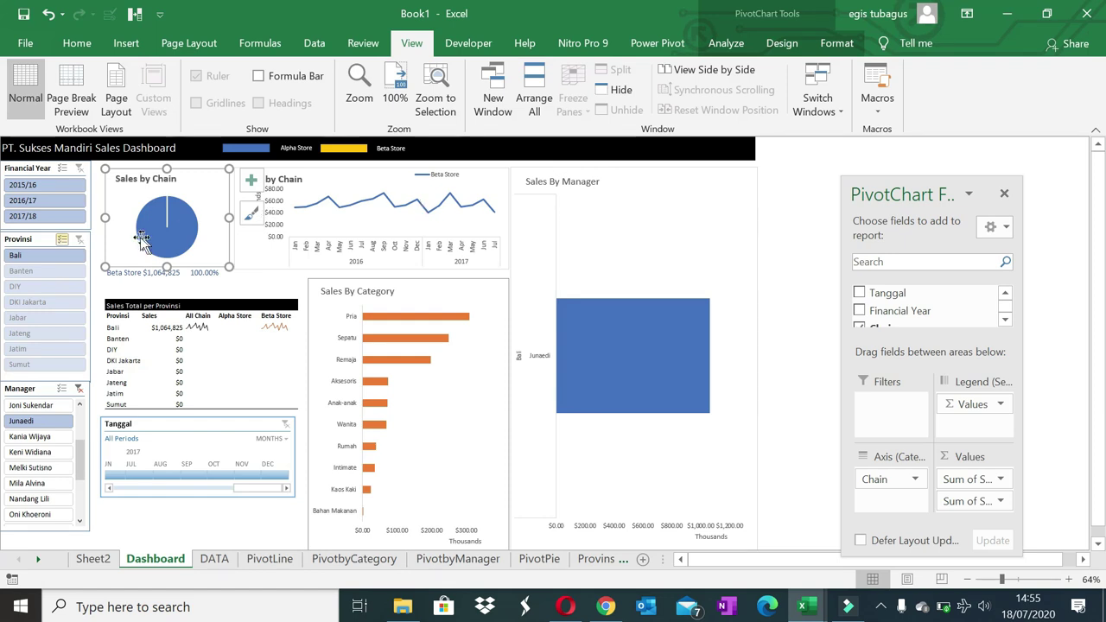
- Delete the Provinsi slicer, then select the Sales by Chain line chart
click(37, 237)
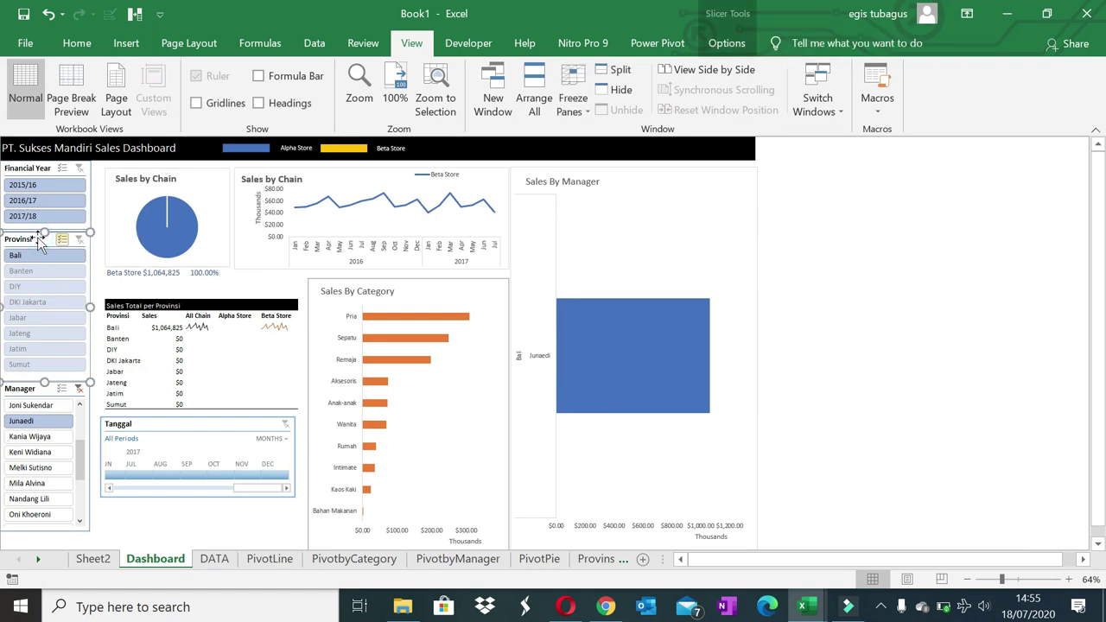
key(Delete)
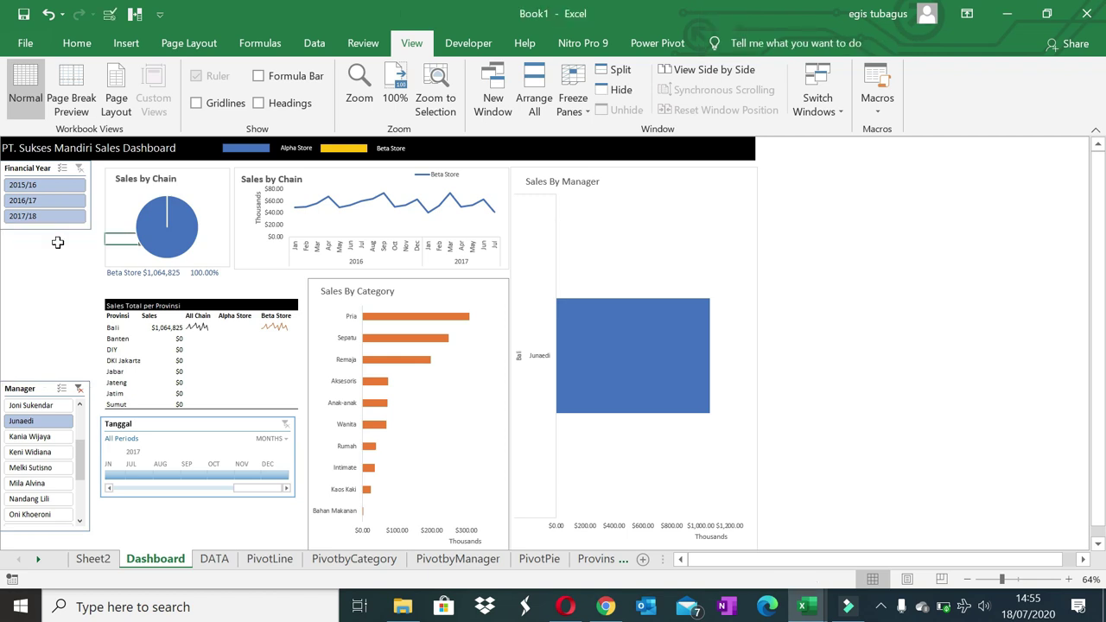
click(121, 227)
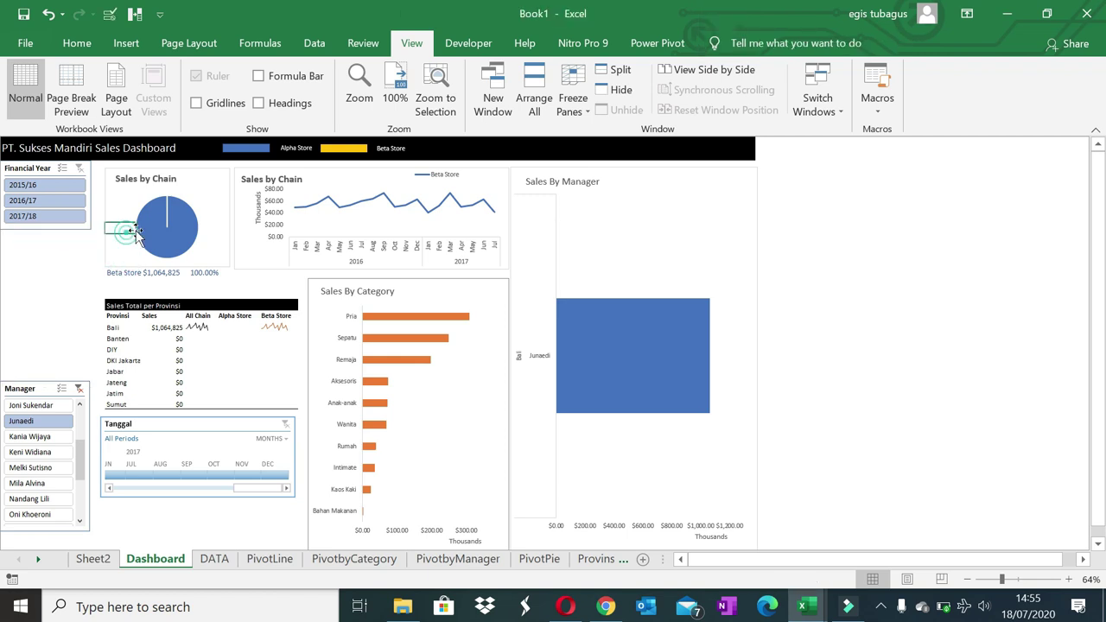
click(259, 237)
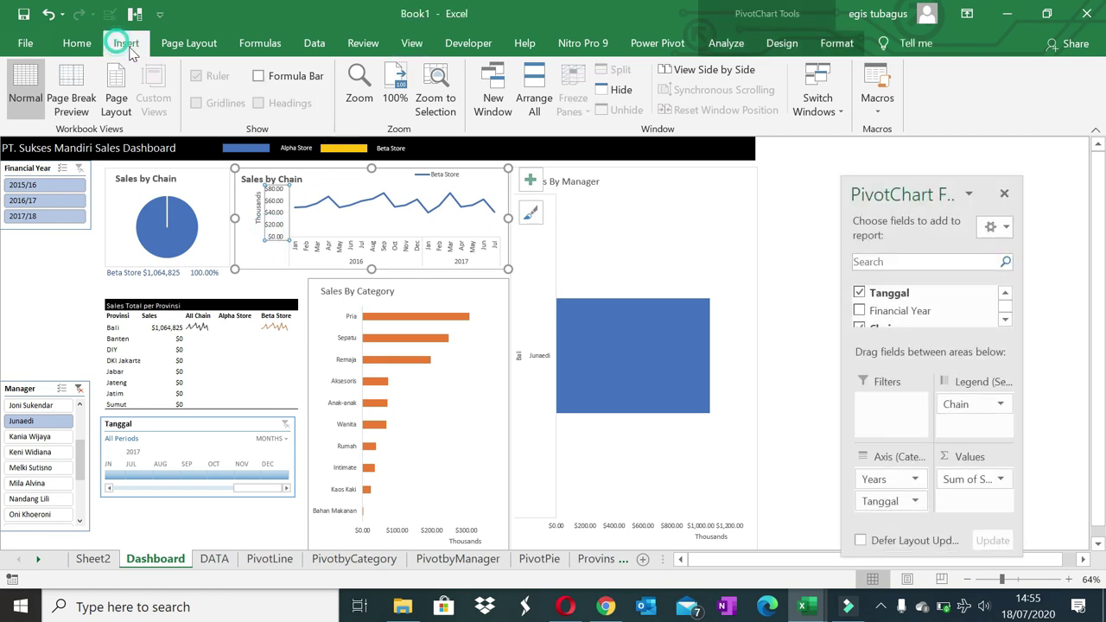
- Insert a Category slicer and place it under Financial Year, resized to match the others
click(123, 43)
click(849, 84)
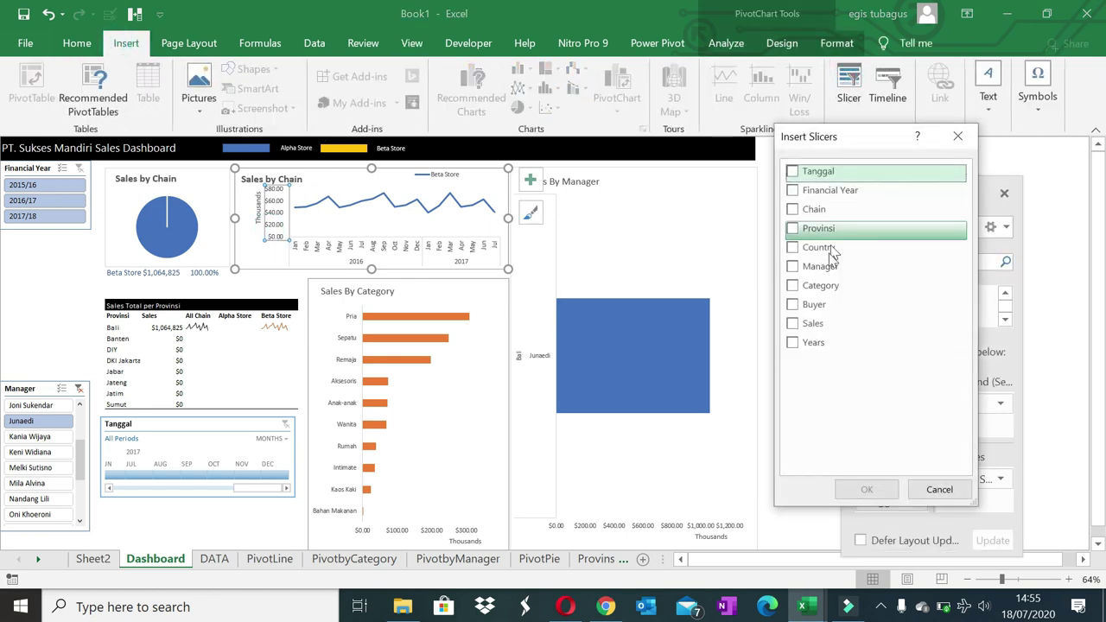
click(797, 287)
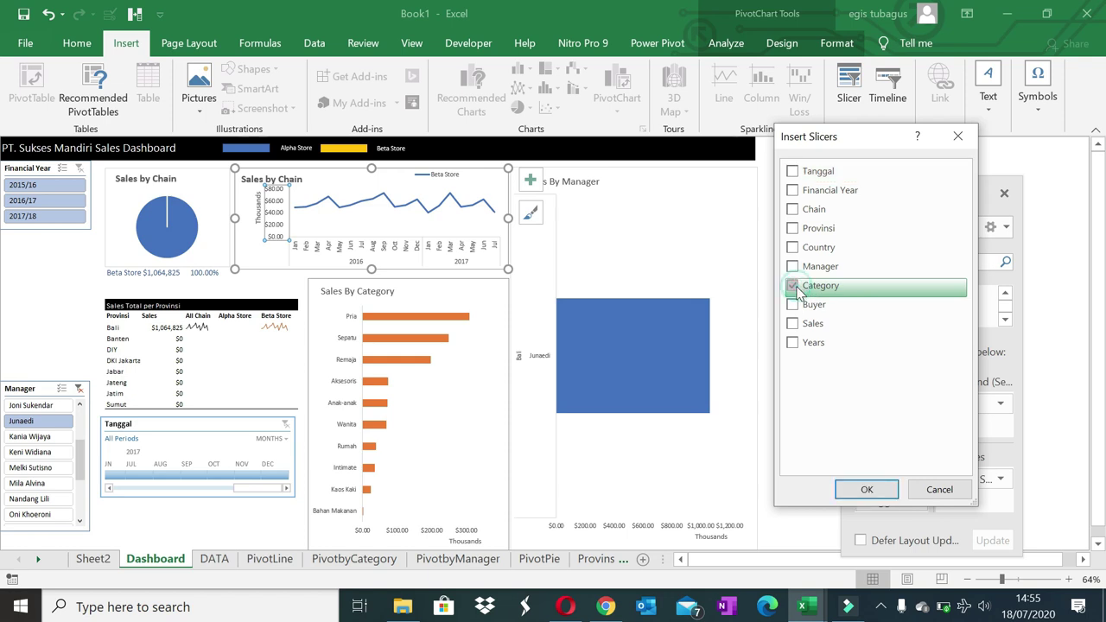
click(869, 489)
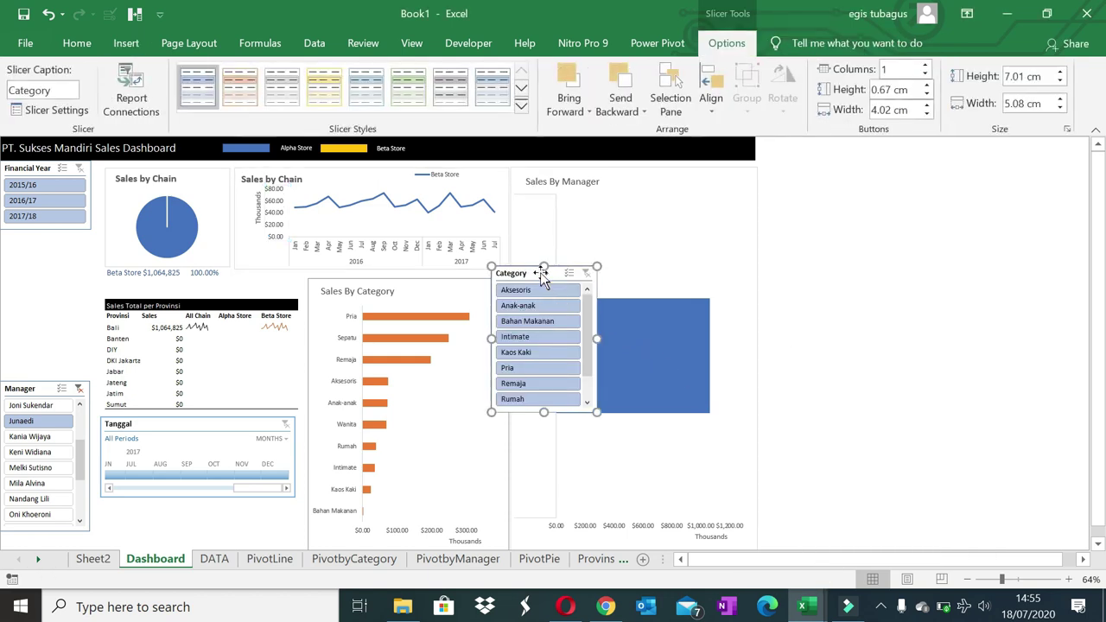
drag(542, 278, 51, 236)
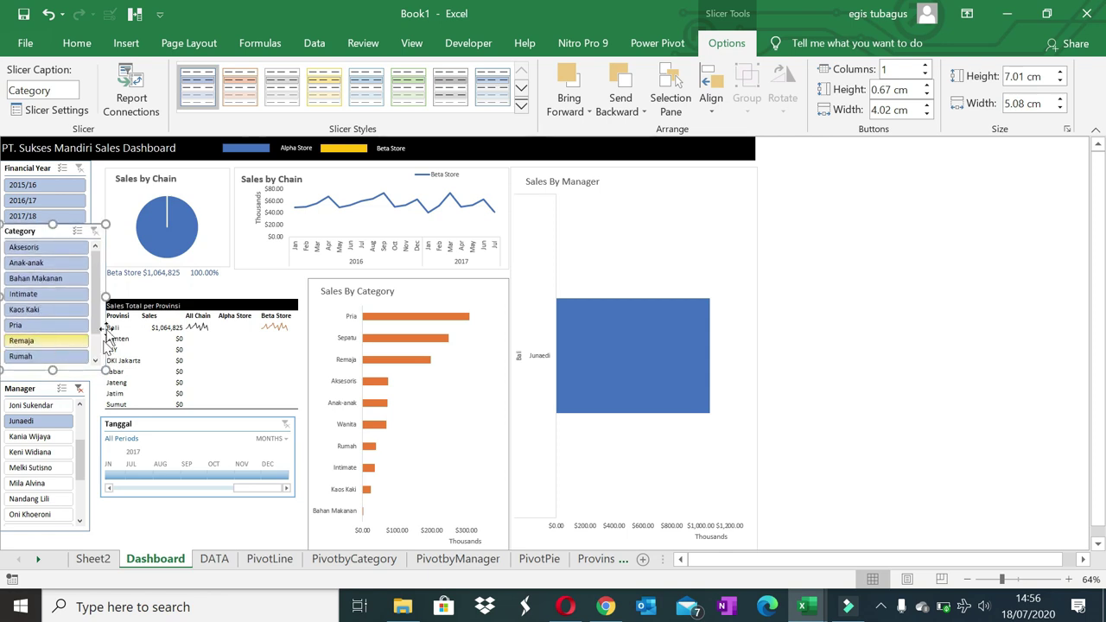
drag(106, 297, 89, 297)
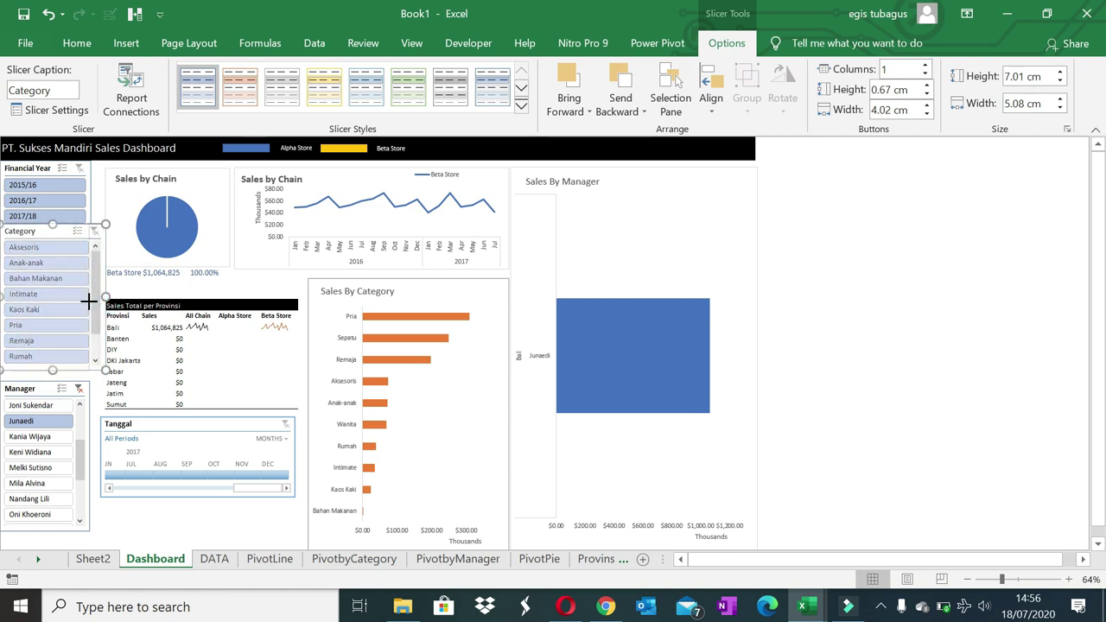
drag(44, 370, 45, 378)
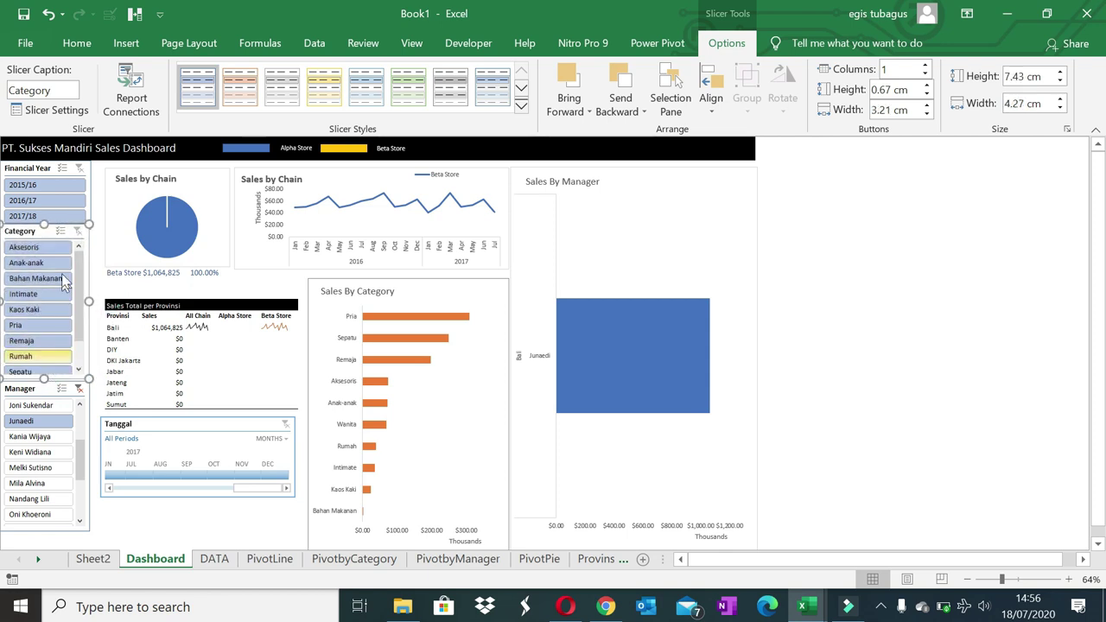
- Connect the Category slicer to PivotbyManager, PivotPie and both Sparkline pivot tables
click(132, 87)
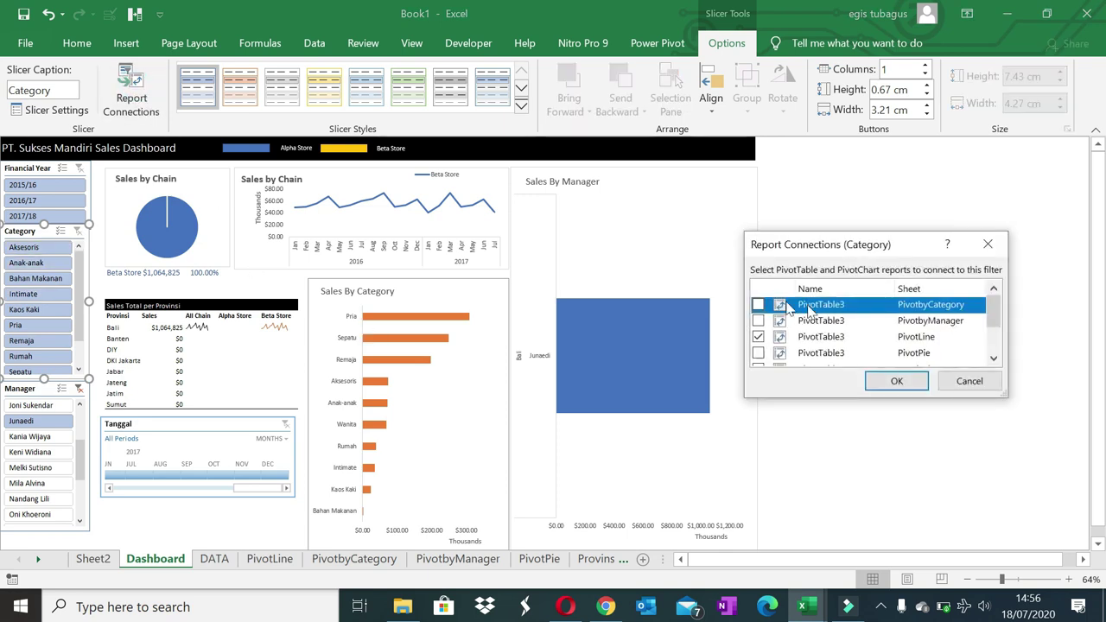
click(758, 320)
click(759, 353)
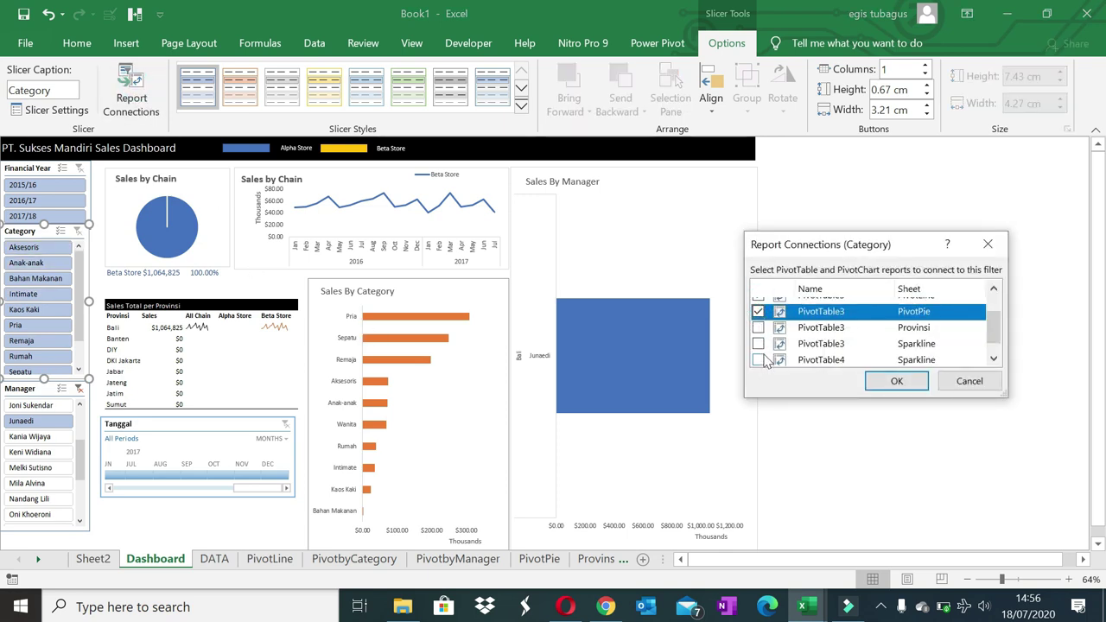
click(759, 352)
click(759, 354)
click(759, 360)
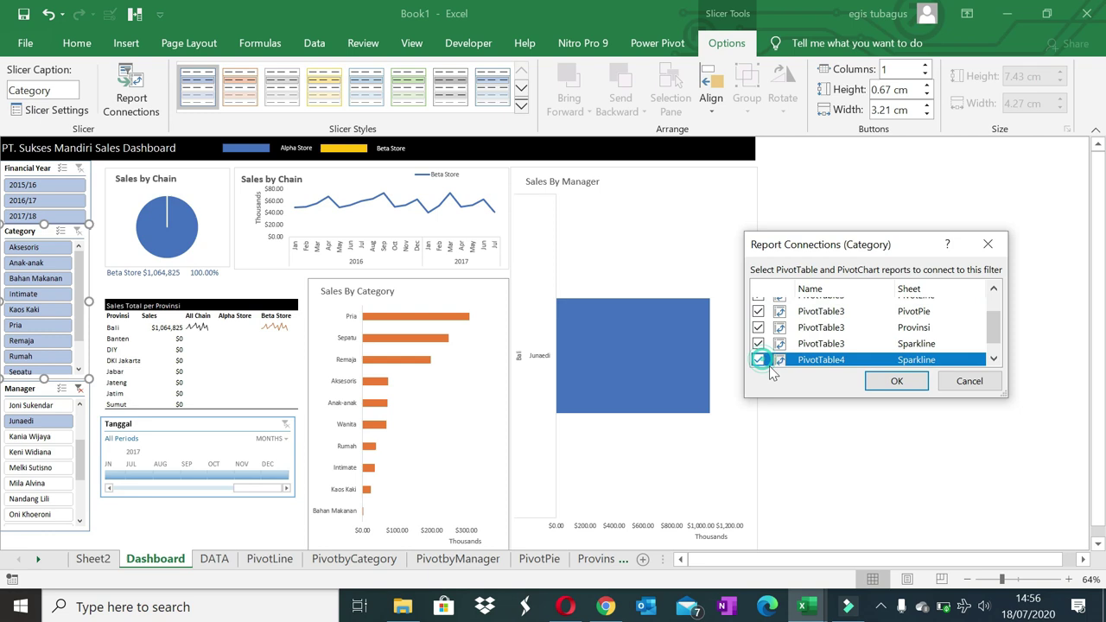
click(885, 382)
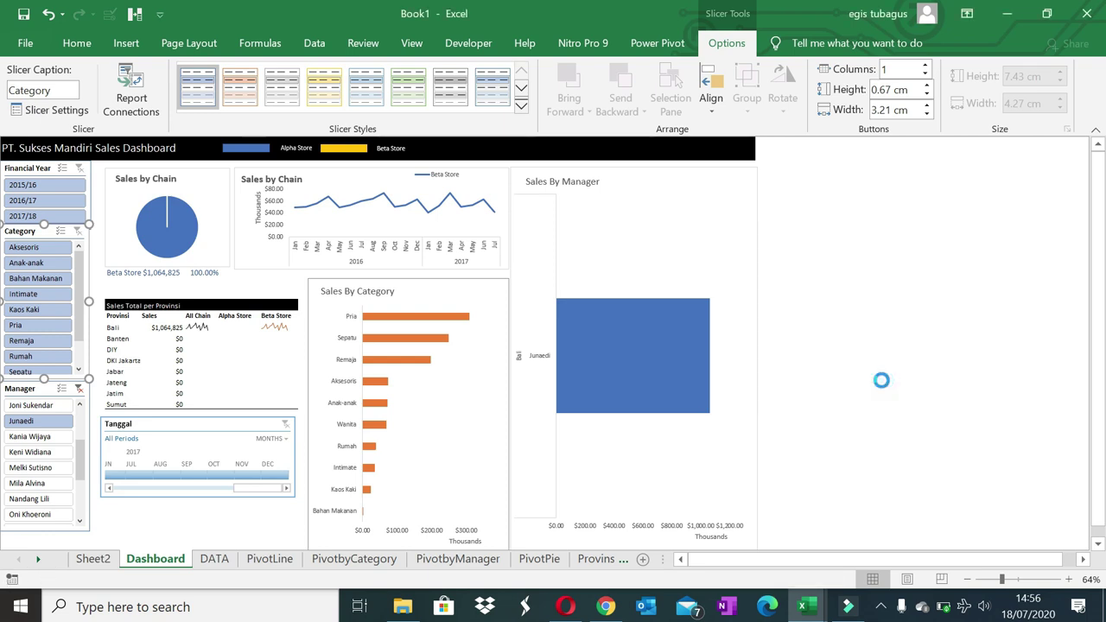
- Clear the Manager filter and test Category filters, multi-selecting Bahan Makanan and Intimate
click(78, 389)
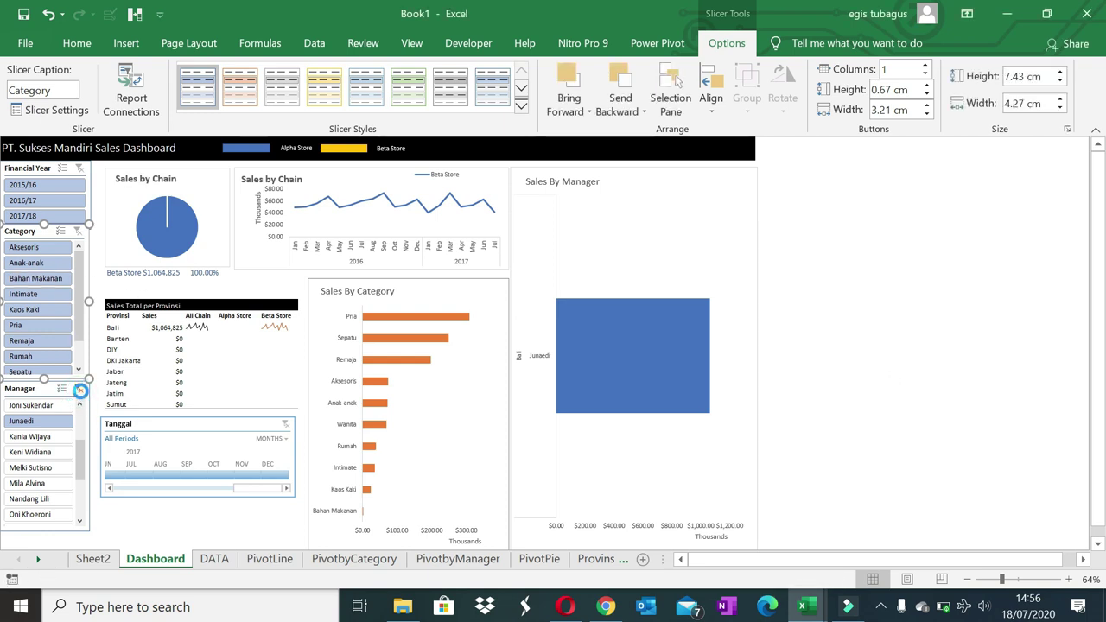
click(22, 294)
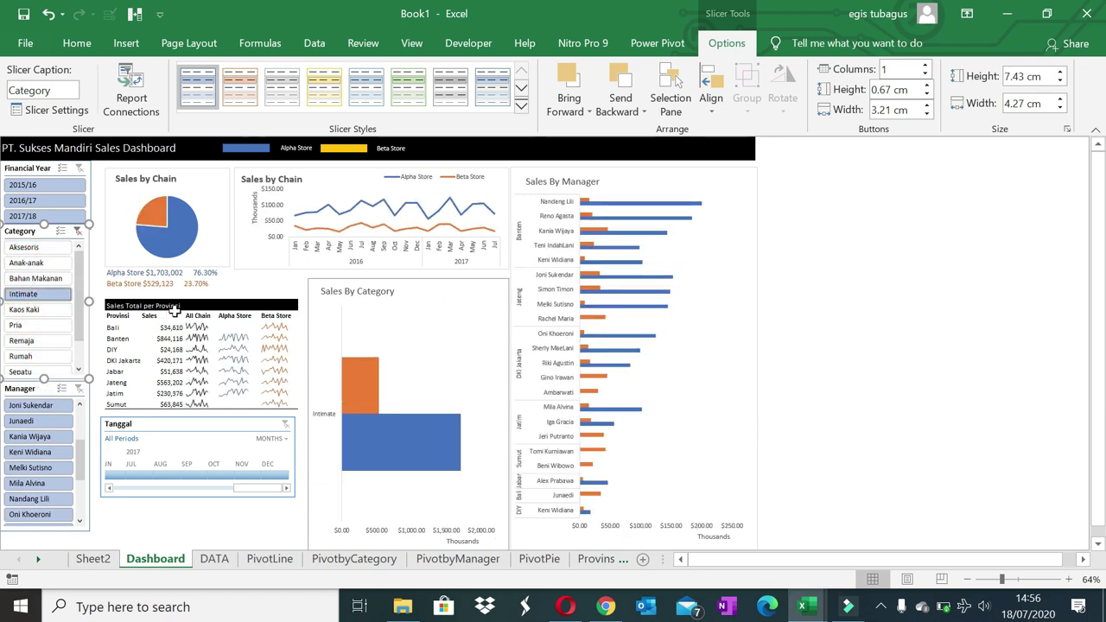
click(68, 263)
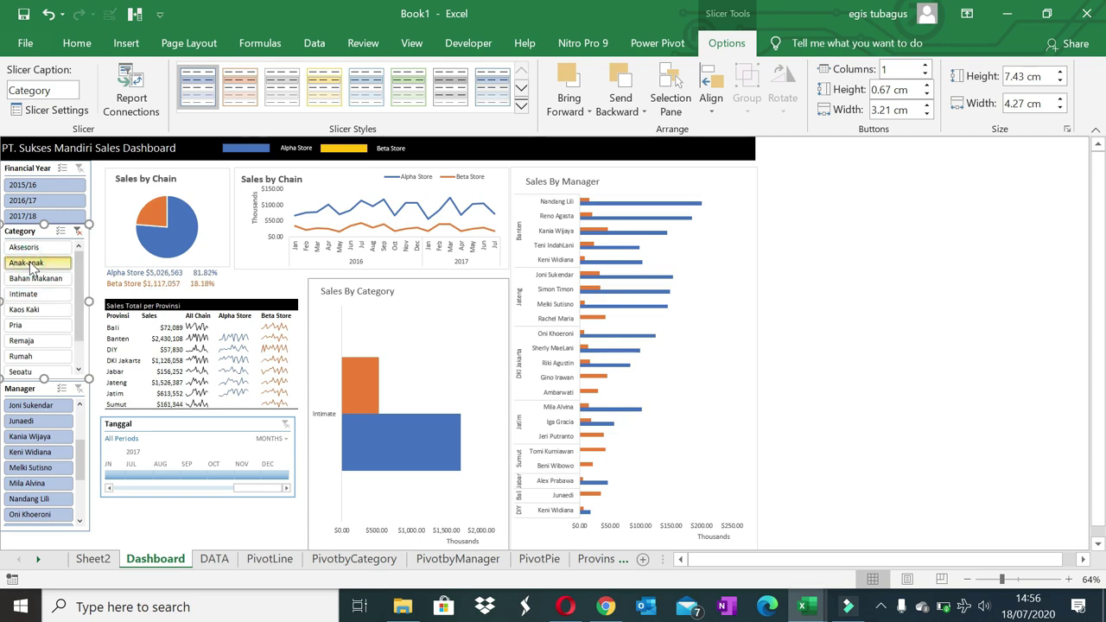
click(60, 231)
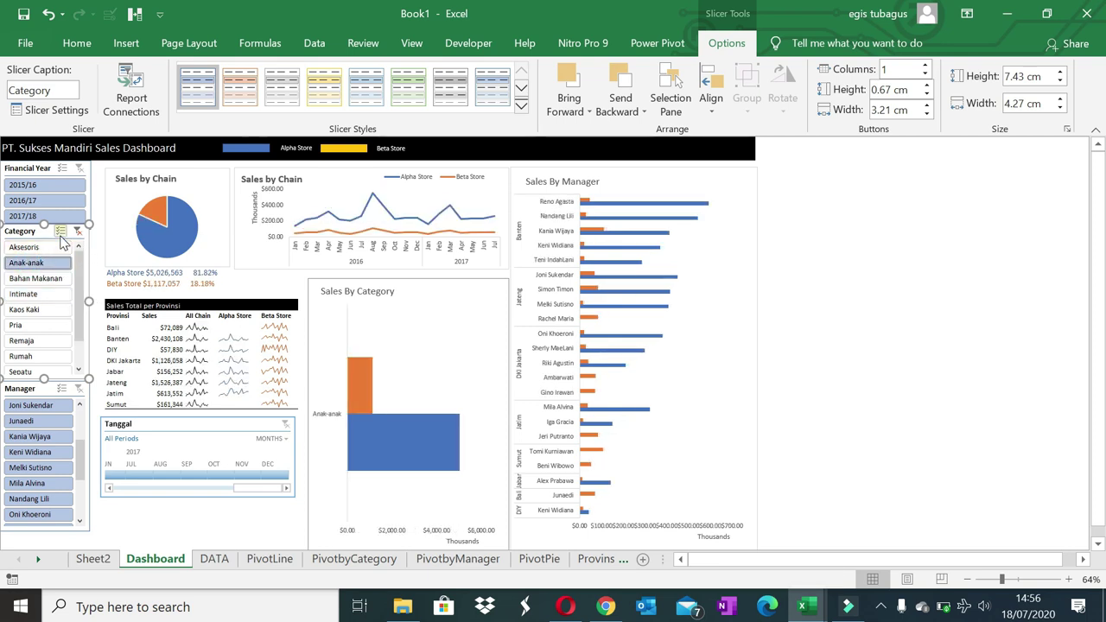
click(39, 278)
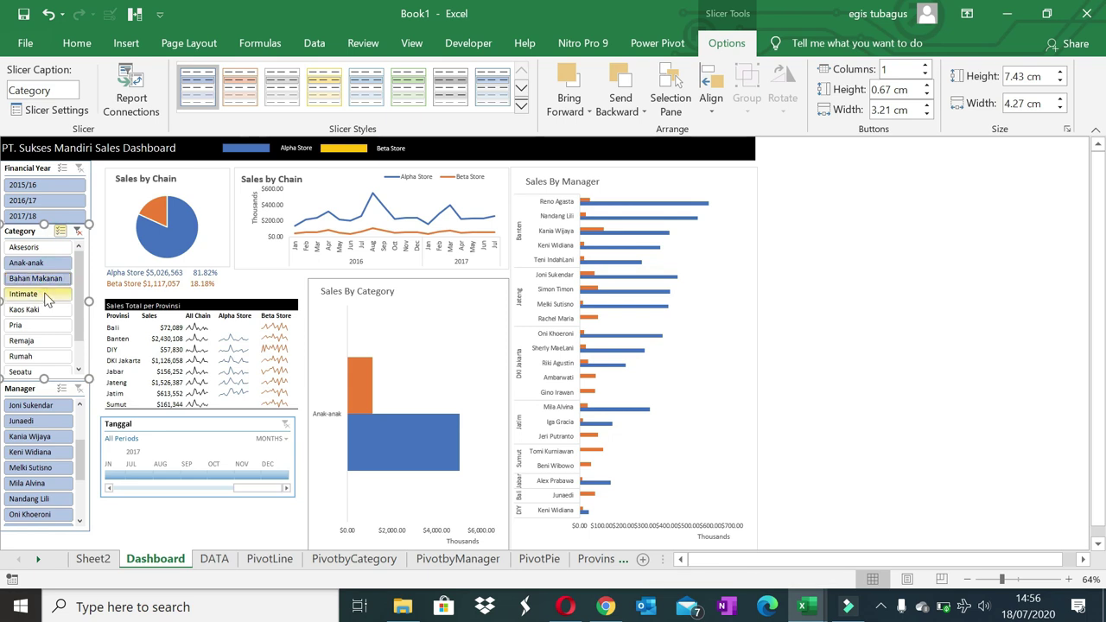
click(39, 296)
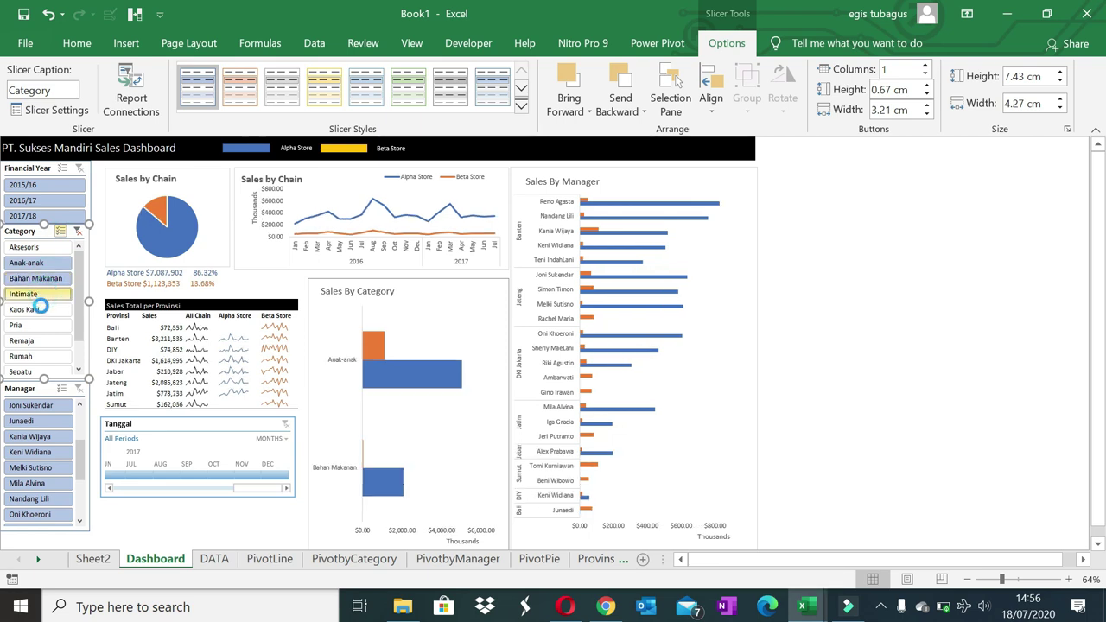
- Clear the Category filter and set the ribbon to Auto-hide
click(78, 232)
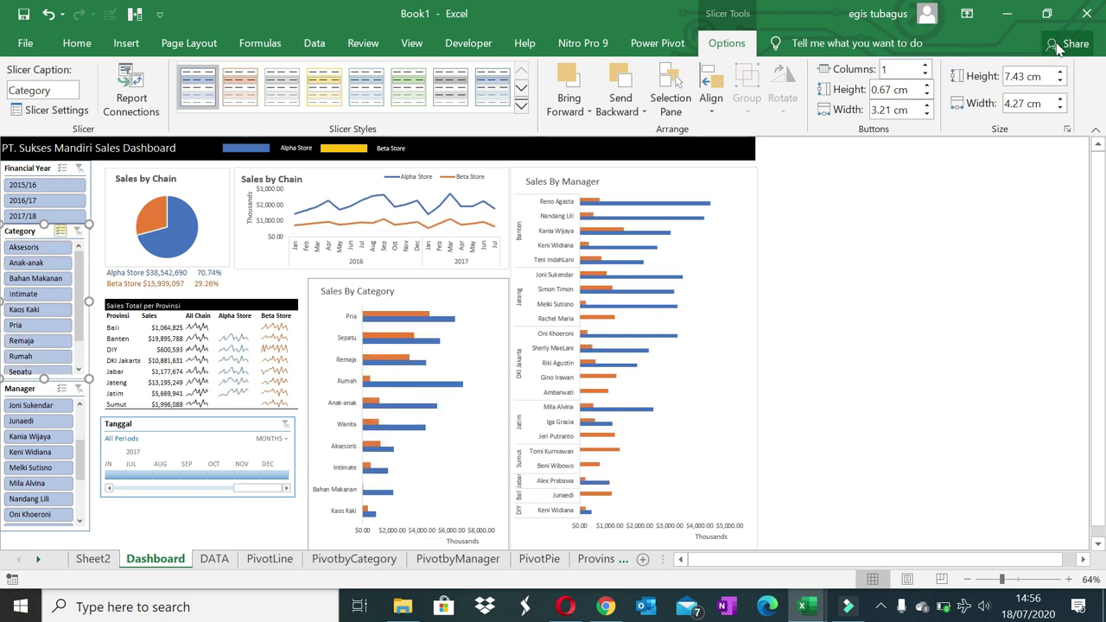
click(967, 14)
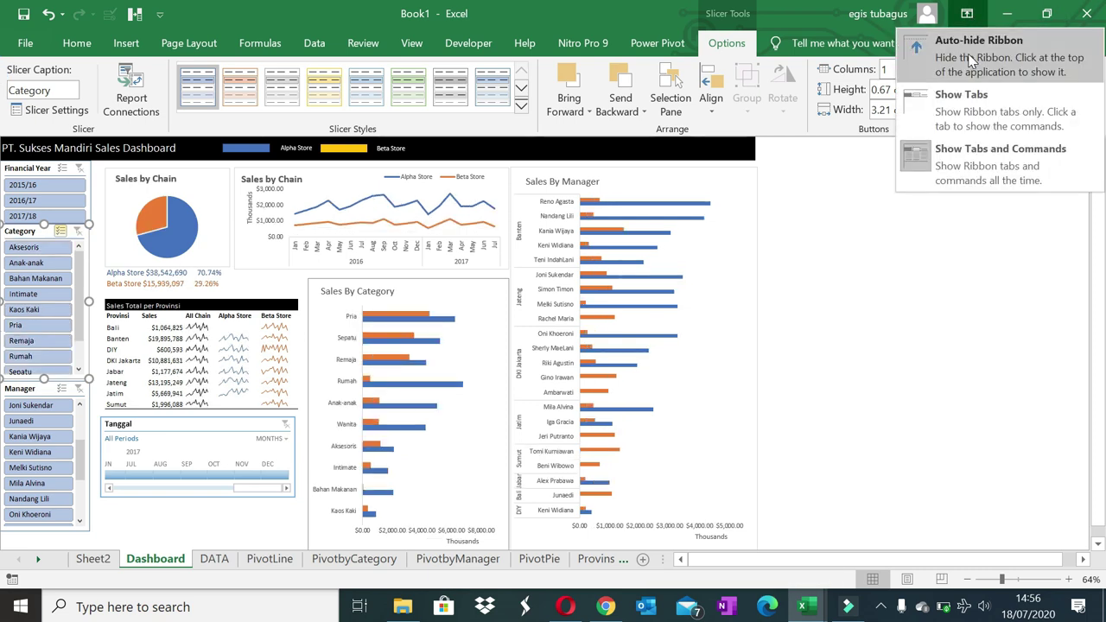
click(971, 59)
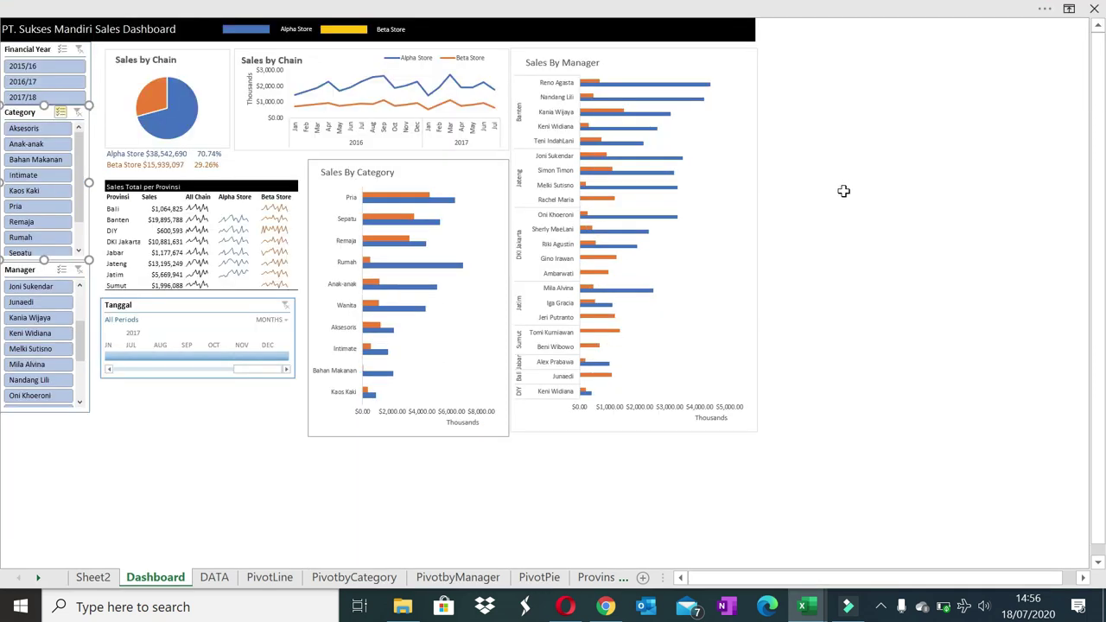